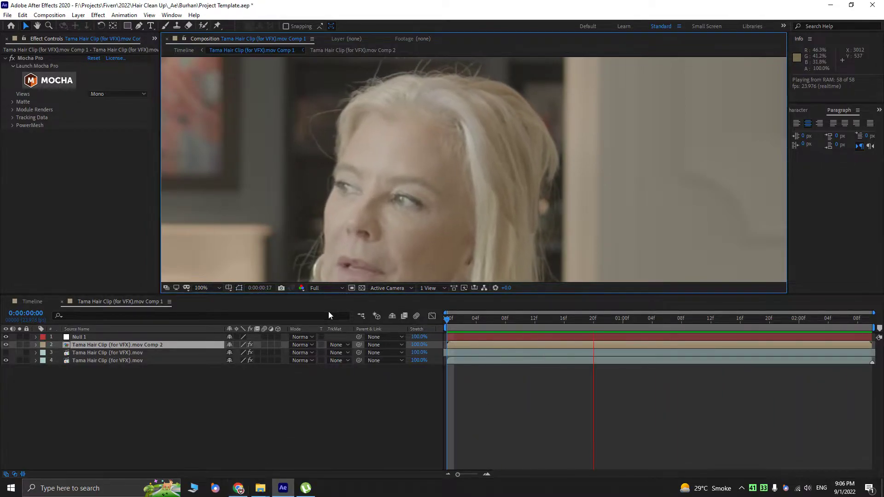
# - Play the opening of the Mocha Pro PowerMesh tutorial in the browser, and switch back to After Effects
pyautogui.click(239, 489)
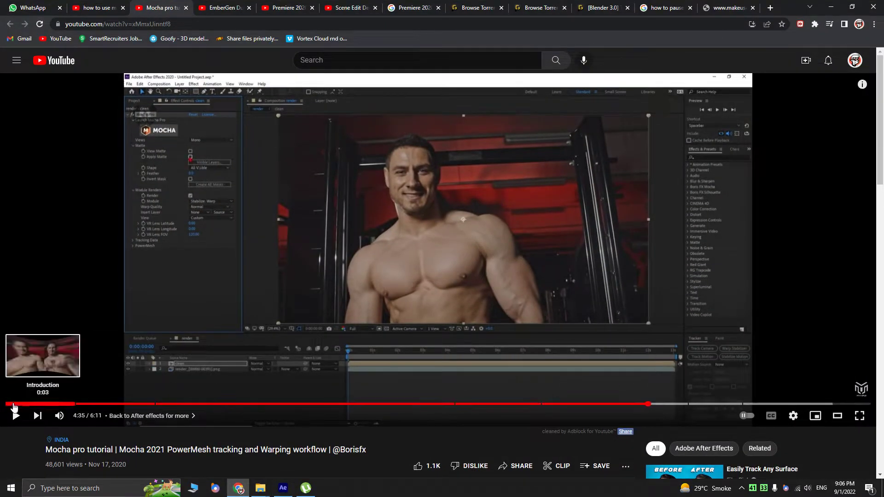
pyautogui.click(6, 404)
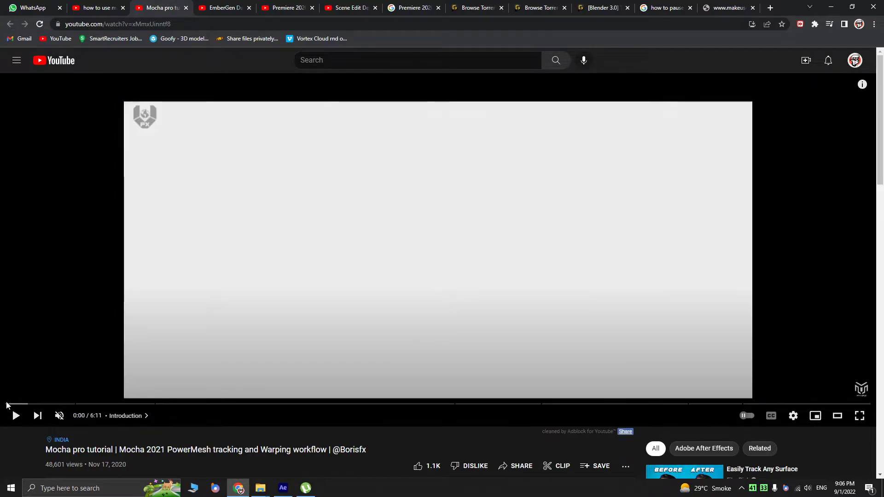
pyautogui.click(21, 404)
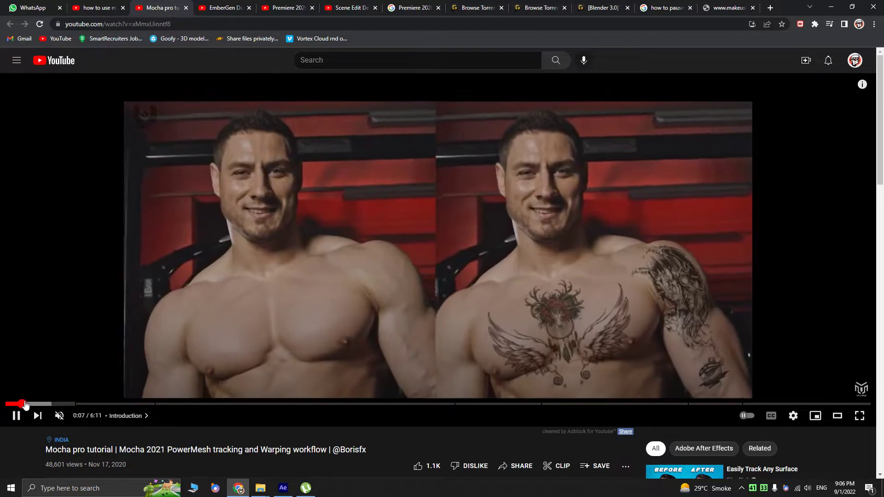
pyautogui.click(600, 341)
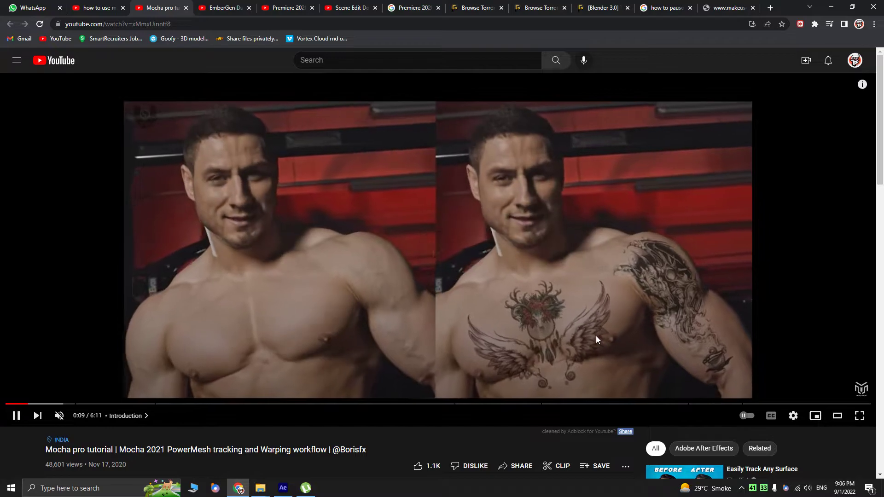
pyautogui.click(637, 318)
pyautogui.click(639, 322)
pyautogui.click(646, 327)
pyautogui.hotkey('alt', 'Tab')
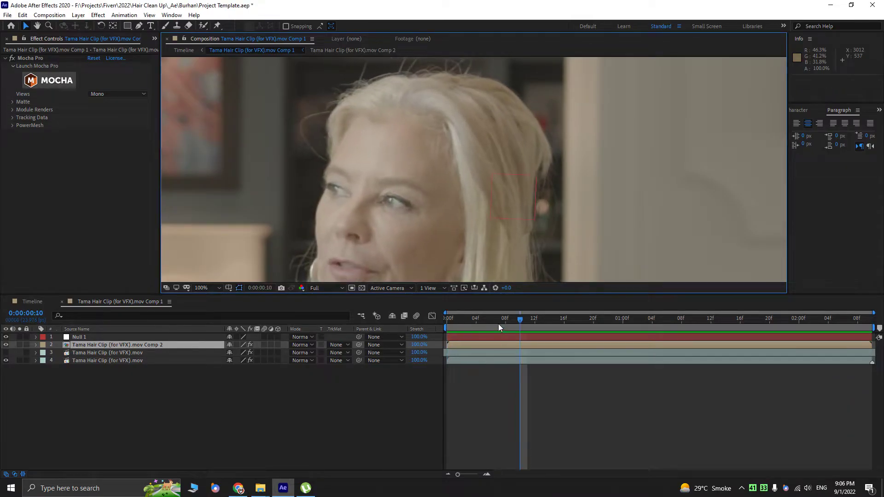
# - Go to the first frame and reveal the source of the pre-composed hair clip layer in the project
pyautogui.click(335, 326)
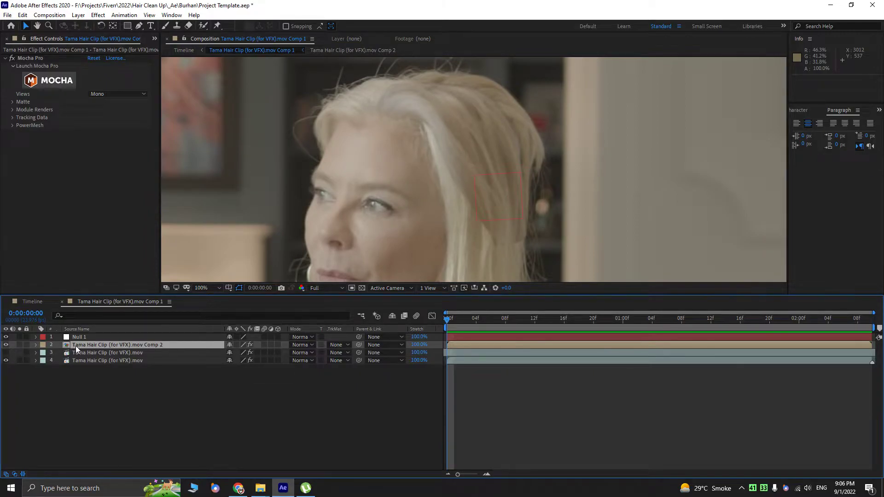
pyautogui.moveTo(459, 156); pyautogui.dragTo(449, 149)
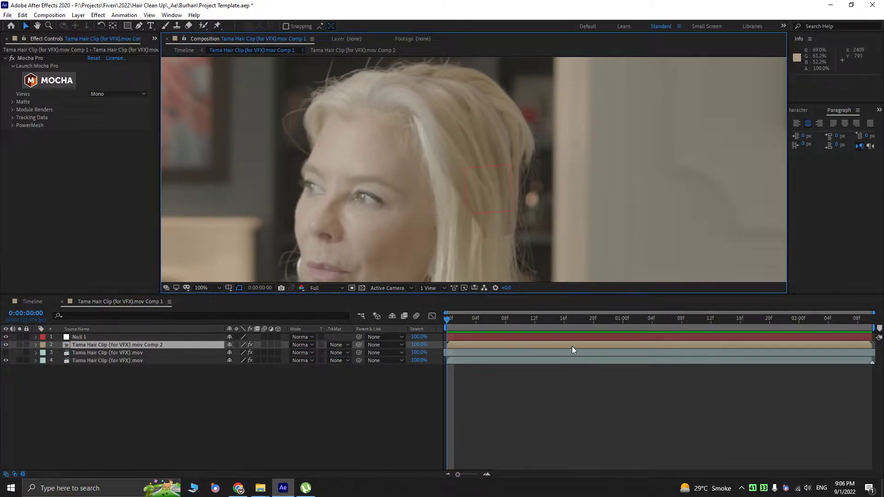
pyautogui.moveTo(457, 325); pyautogui.dragTo(383, 290)
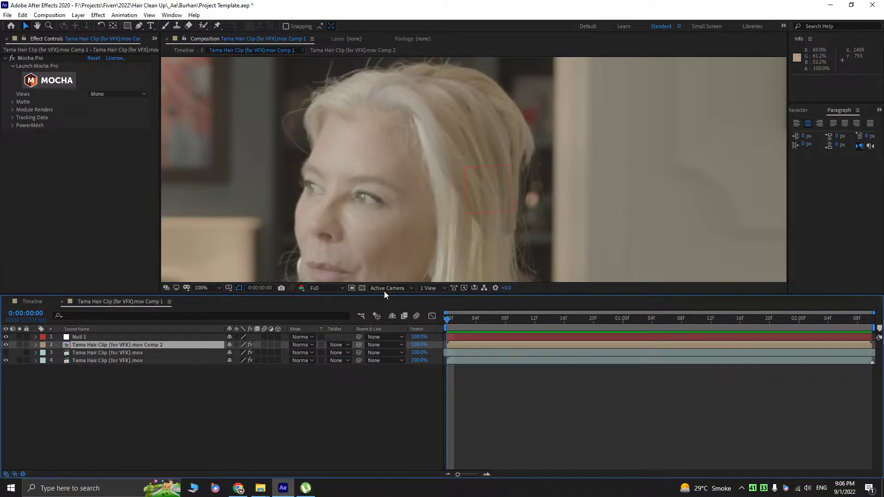
pyautogui.rightClick(95, 348)
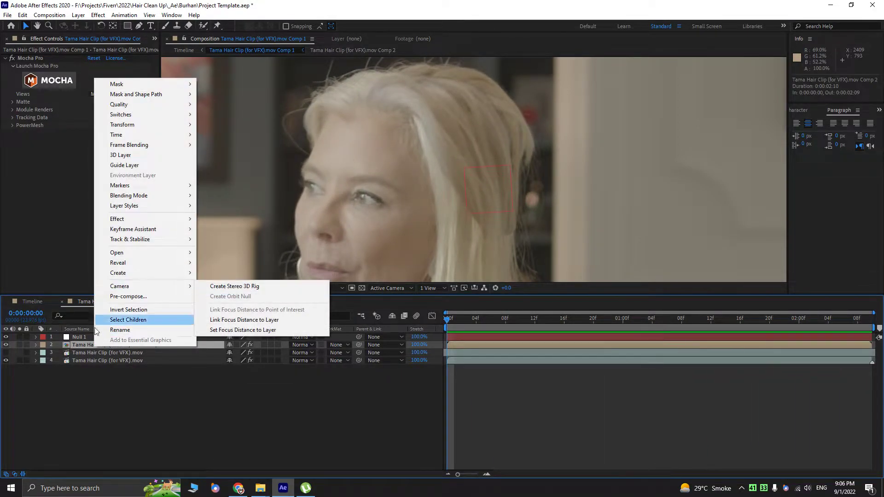
pyautogui.moveTo(117, 266)
pyautogui.click(211, 273)
pyautogui.click(183, 401)
# - Undo the recent changes until the pre-composed layer is the masked hair clip again with its Mocha Pro effect
pyautogui.hotkey('ctrl', 'z')
pyautogui.hotkey('ctrl', 'z')
pyautogui.hotkey('ctrl', 'z')
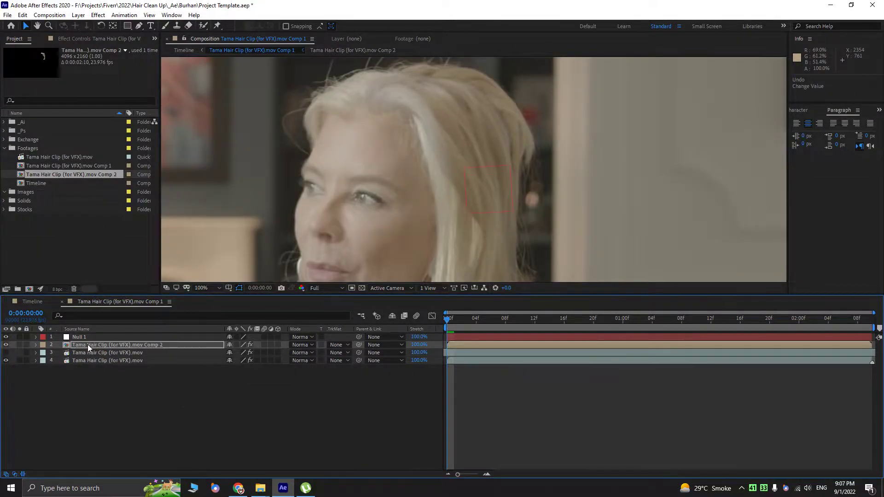
pyautogui.hotkey('ctrl', 'z')
pyautogui.hotkey('ctrl', 'z')
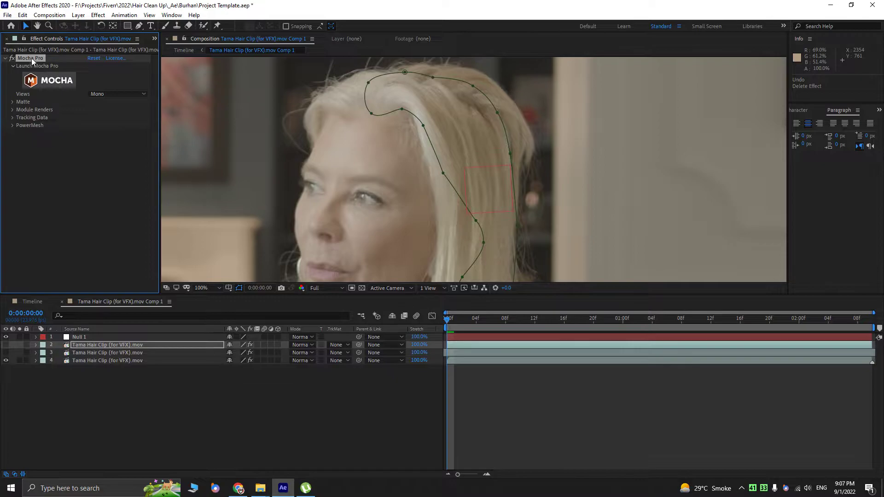
# - Delete the Mocha Pro effect from the masked hair clip layer and turn the layer's visibility on
pyautogui.press('Delete')
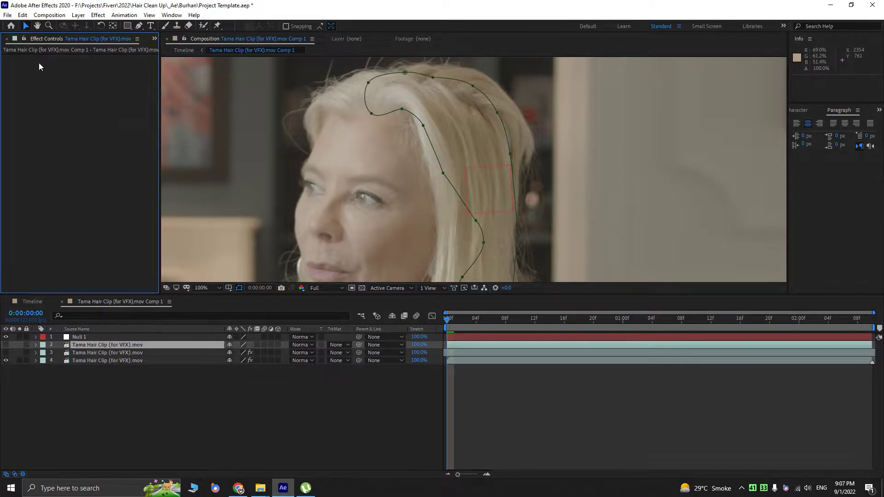
pyautogui.click(19, 345)
pyautogui.click(20, 345)
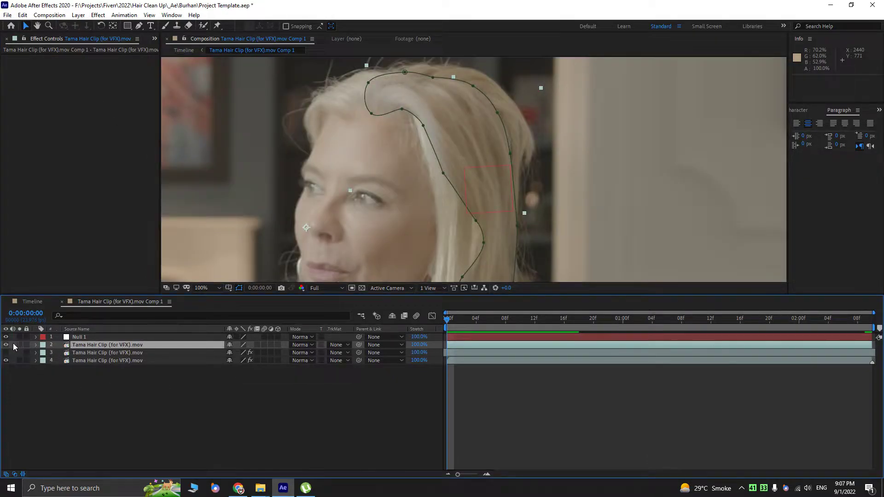
# - Launch Mocha Pro from the bottom hair clip layer and delete the existing Layer 3 hair shape
pyautogui.click(83, 360)
pyautogui.click(54, 84)
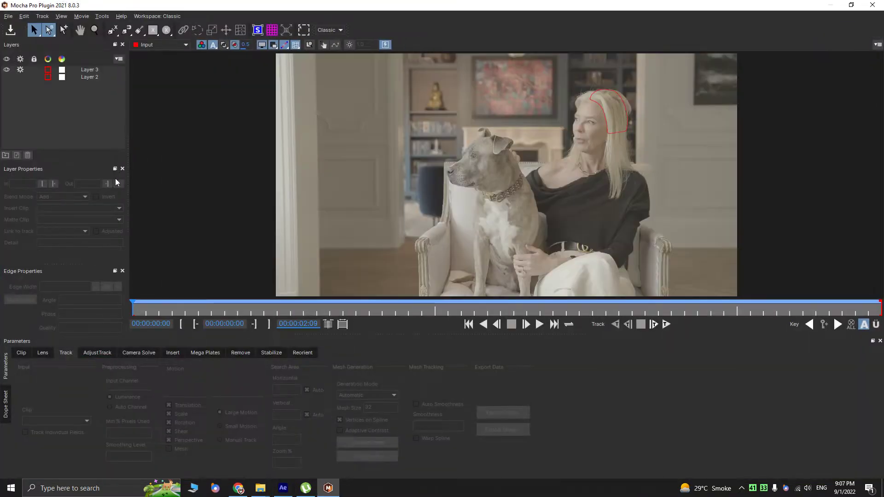
pyautogui.press('z')
pyautogui.press('x')
pyautogui.moveTo(543, 149); pyautogui.dragTo(434, 154)
pyautogui.press('z')
pyautogui.moveTo(467, 109); pyautogui.dragTo(511, 99)
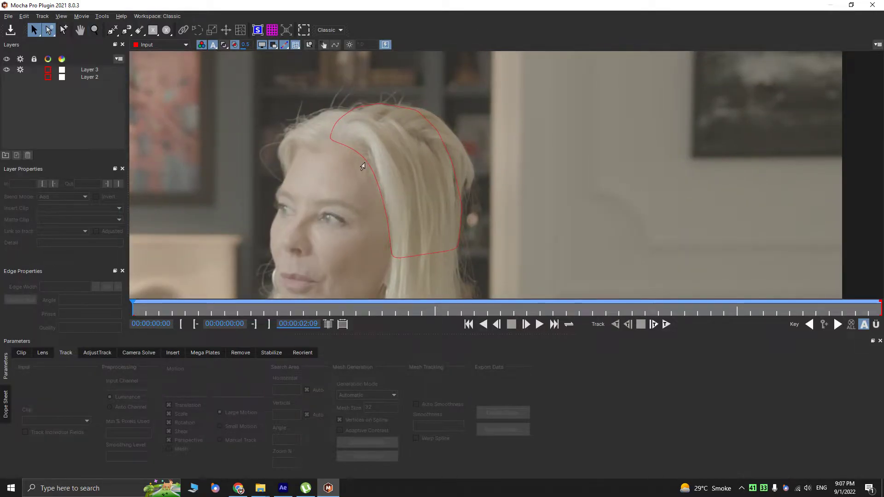
pyautogui.click(363, 166)
pyautogui.click(96, 73)
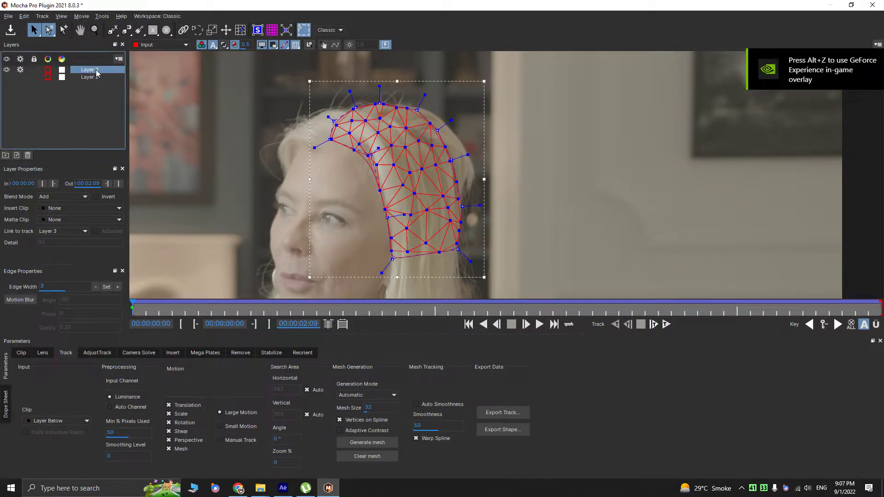
pyautogui.press('Delete')
# - Draw a closed X-spline around the woman's hair, from the hairline down beside the cheek and back over the crown
pyautogui.click(115, 31)
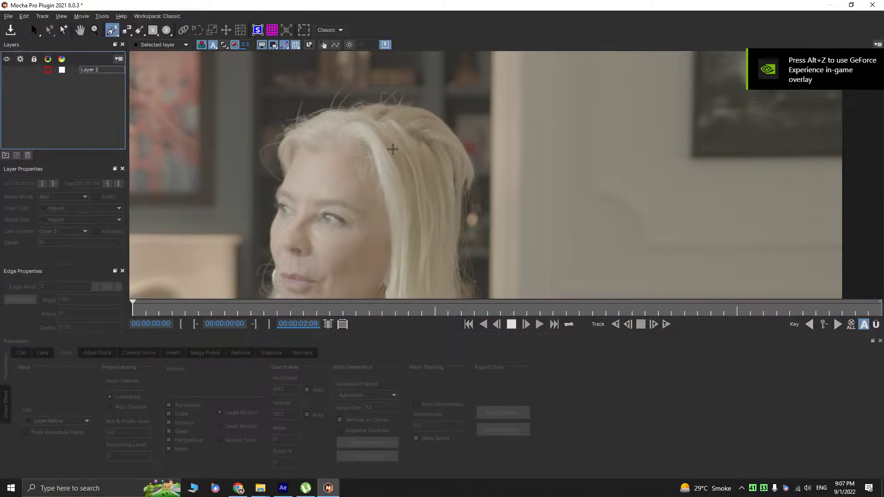
pyautogui.click(337, 139)
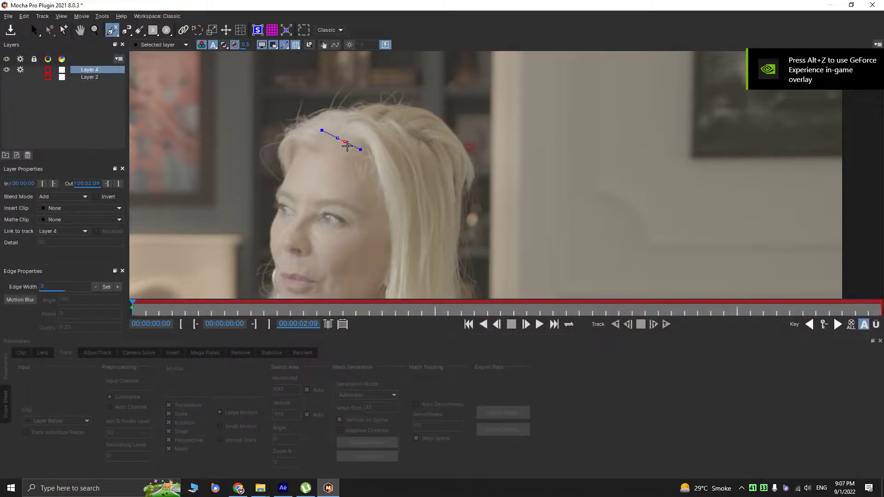
pyautogui.click(376, 166)
pyautogui.click(387, 215)
pyautogui.click(392, 253)
pyautogui.click(390, 287)
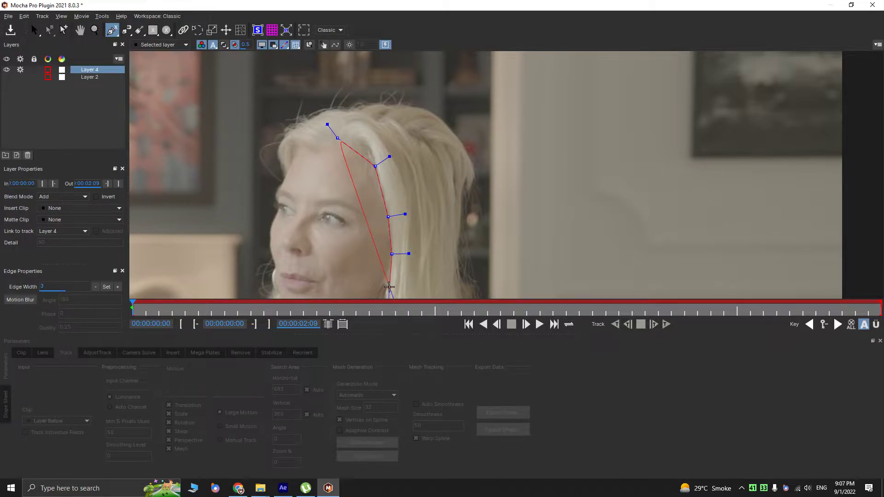
pyautogui.click(461, 274)
pyautogui.click(457, 232)
pyautogui.click(464, 179)
pyautogui.click(467, 151)
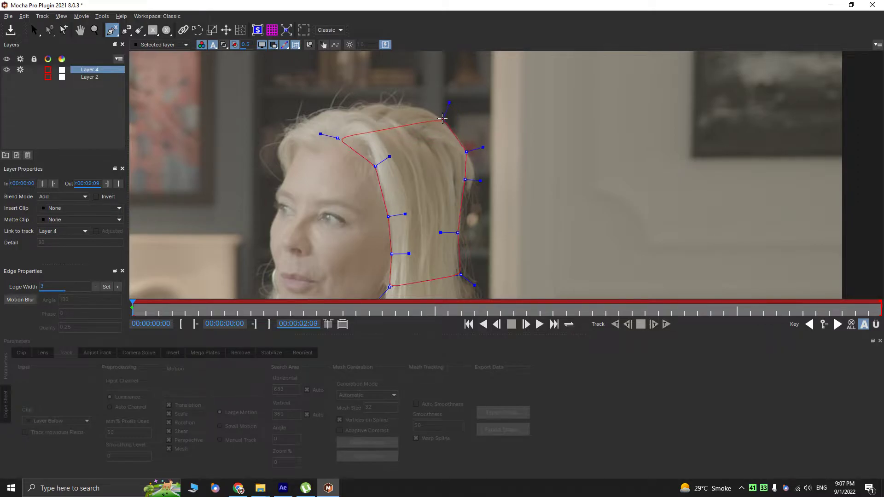
pyautogui.click(420, 107)
pyautogui.click(410, 107)
pyautogui.click(382, 106)
pyautogui.rightClick(349, 113)
# - Refine the spline's control points along the back and lower edge so the shape follows the hair contour
pyautogui.scroll(5, 448, 126)
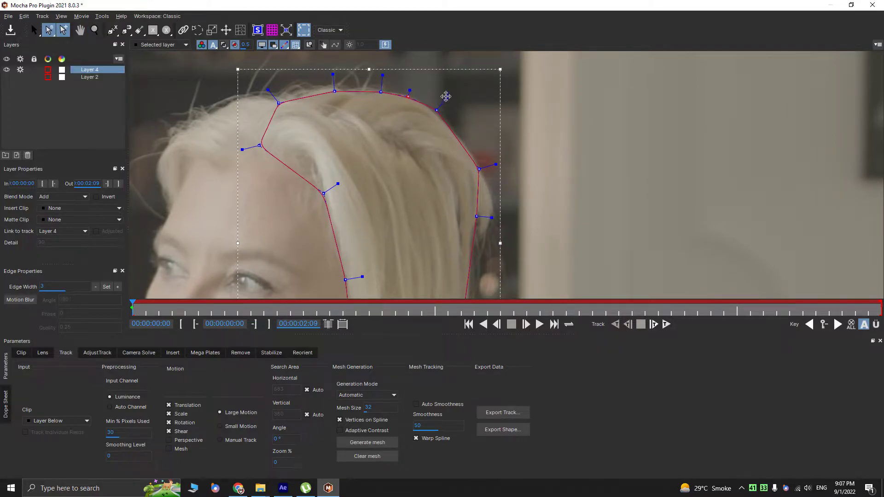
pyautogui.moveTo(495, 165); pyautogui.dragTo(483, 165)
pyautogui.moveTo(474, 217); pyautogui.dragTo(386, 144)
pyautogui.press('x')
pyautogui.press('x')
pyautogui.press('x')
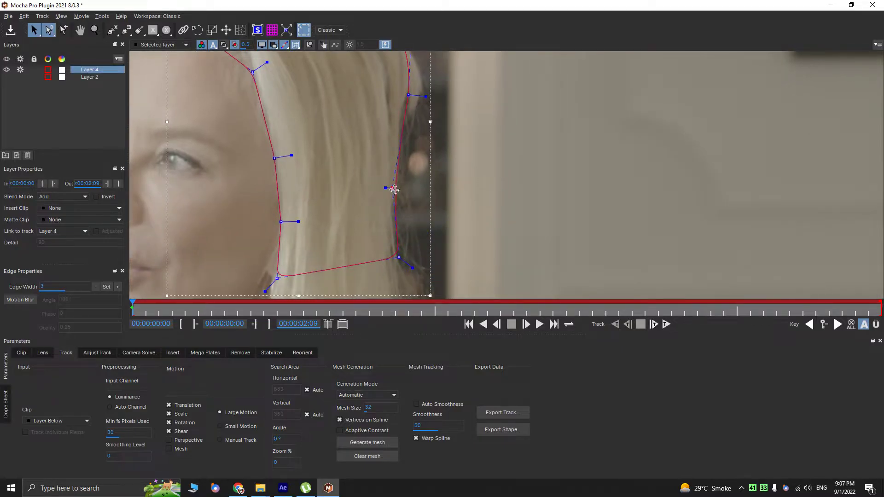
pyautogui.moveTo(399, 258); pyautogui.dragTo(397, 260)
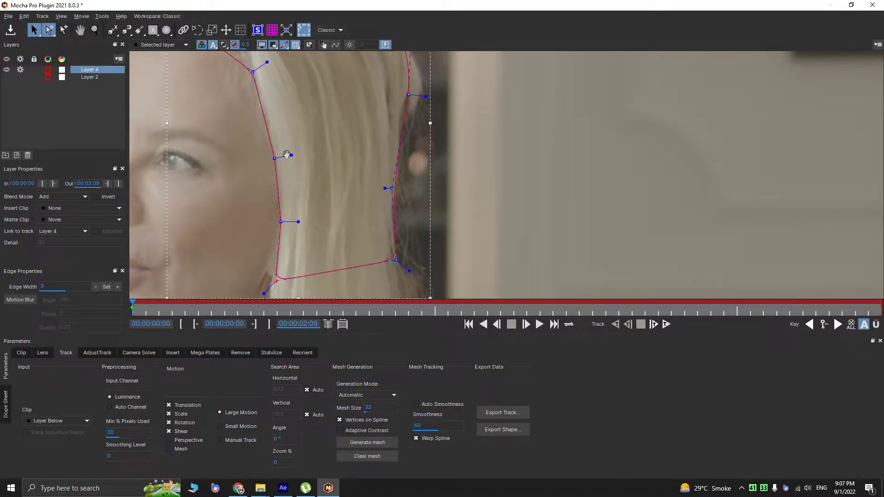
pyautogui.press('x')
pyautogui.moveTo(296, 168); pyautogui.dragTo(348, 266)
pyautogui.press('x')
pyautogui.moveTo(353, 101); pyautogui.dragTo(346, 120)
# - Enable Mesh in the tracking motion options for the hair layer
pyautogui.scroll(-1, 378, 133)
pyautogui.click(179, 449)
pyautogui.press('x')
pyautogui.moveTo(292, 168); pyautogui.dragTo(304, 180)
pyautogui.press('z')
pyautogui.moveTo(304, 180); pyautogui.dragTo(315, 214)
pyautogui.press('x')
pyautogui.press('x')
pyautogui.moveTo(351, 236); pyautogui.dragTo(376, 255)
pyautogui.press('z')
pyautogui.moveTo(376, 255); pyautogui.dragTo(405, 327)
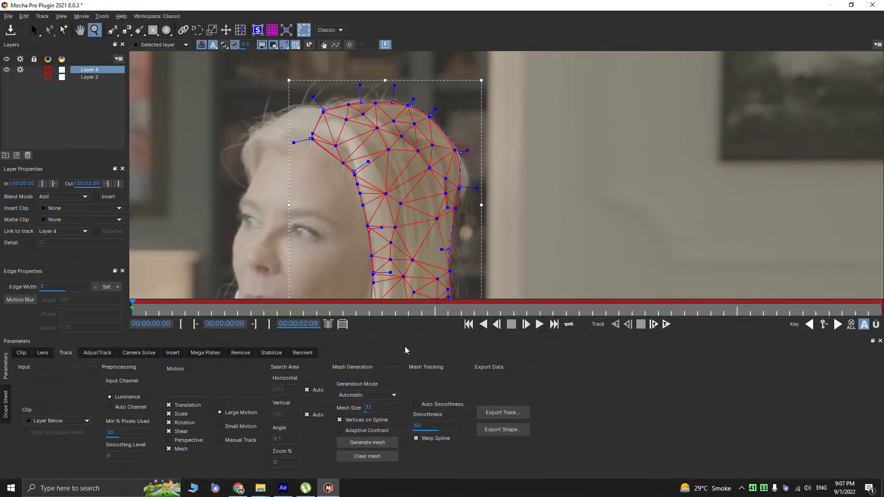
# - Enable Adaptive Contrast and generate the hair layer's tracking mesh with a mesh size of 30
pyautogui.click(352, 432)
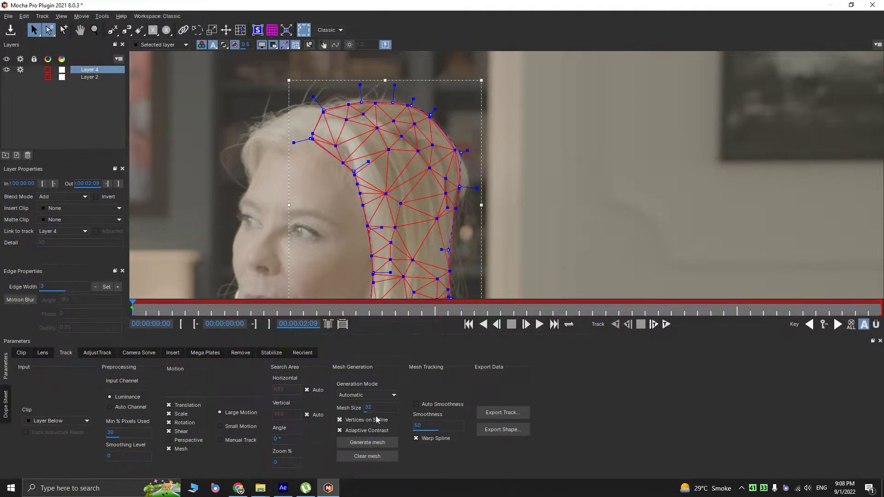
pyautogui.click(375, 444)
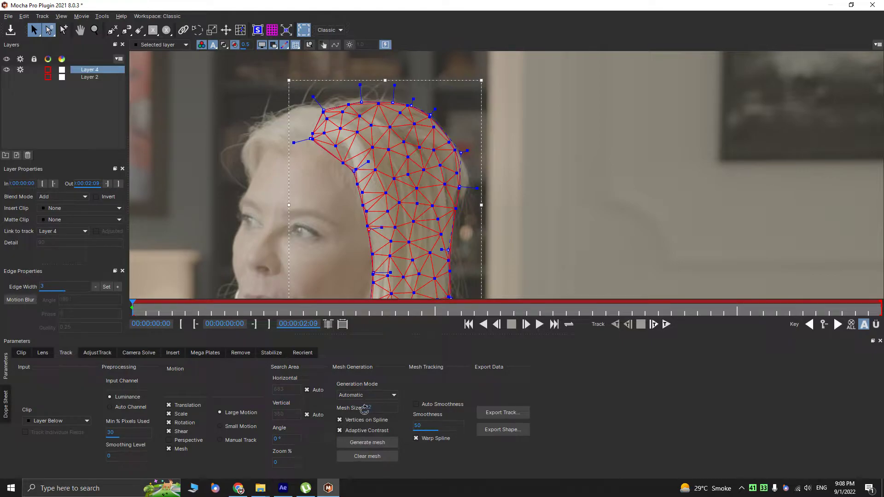
pyautogui.click(380, 444)
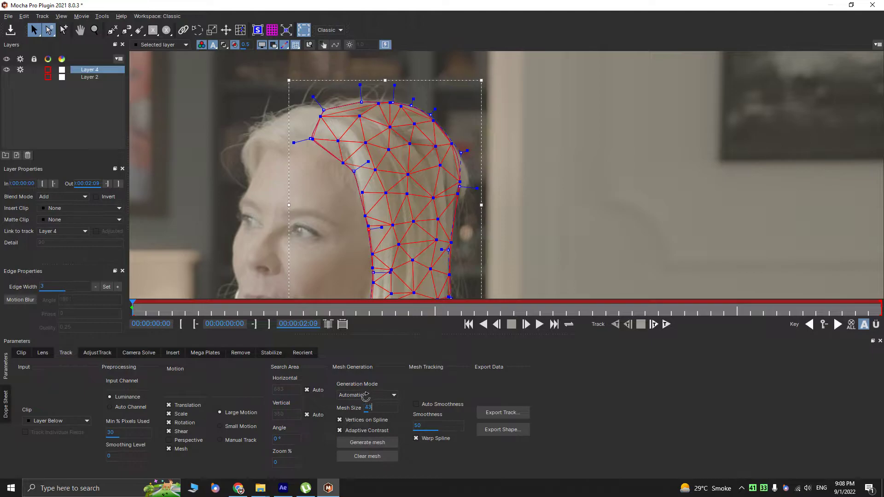
pyautogui.click(365, 444)
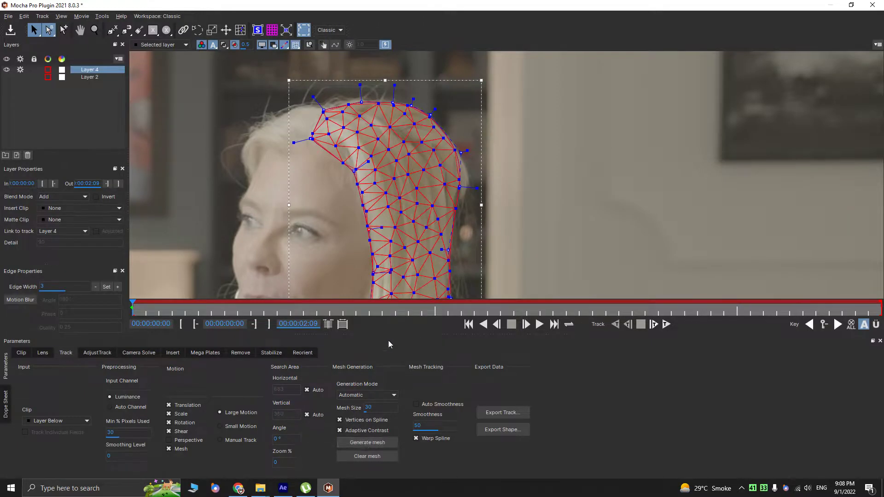
# - Track the hair mesh forward through the whole clip and scrub back to the first frame
pyautogui.press('x')
pyautogui.moveTo(431, 220); pyautogui.dragTo(370, 167)
pyautogui.scroll(-3, 363, 170)
pyautogui.scroll(4, 342, 179)
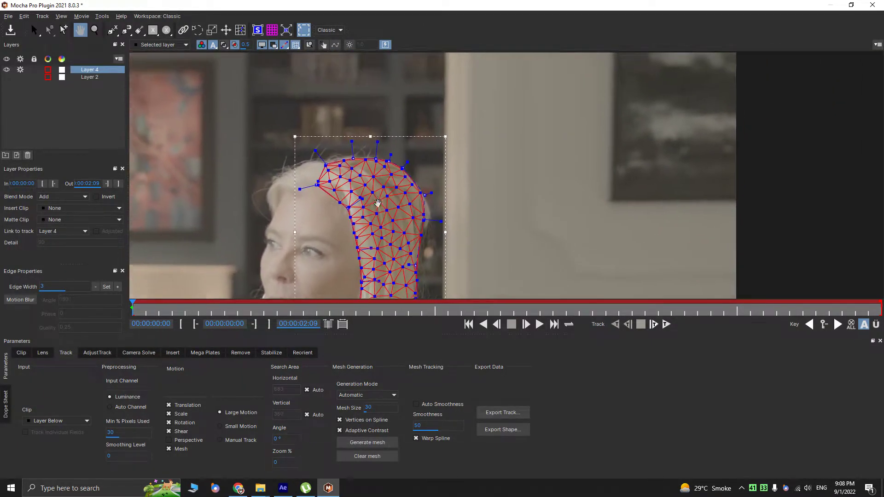
pyautogui.press('s')
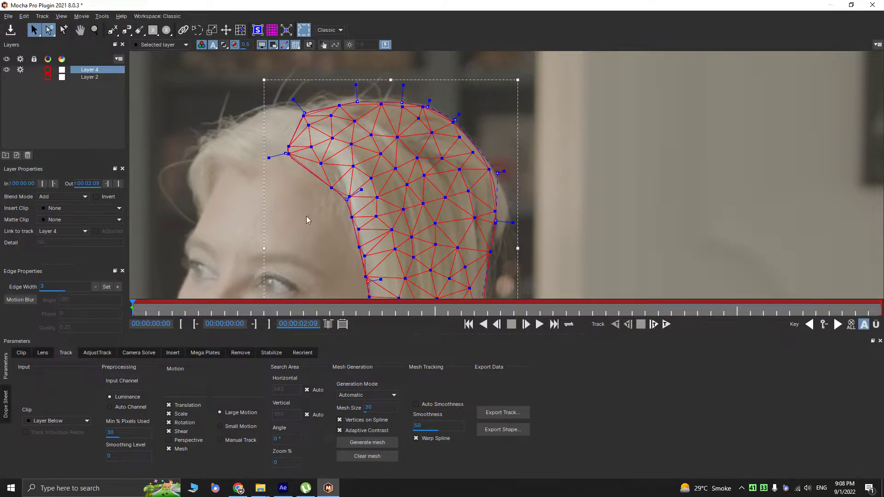
pyautogui.click(665, 324)
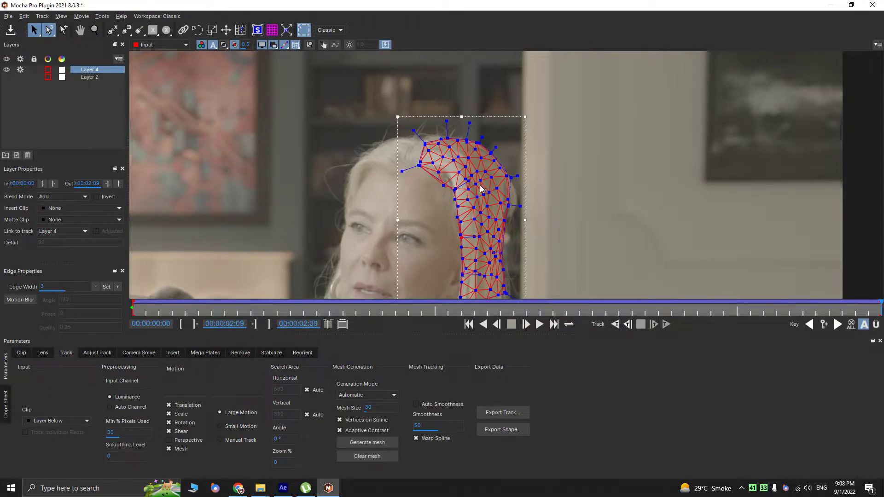
pyautogui.moveTo(869, 311); pyautogui.dragTo(152, 244)
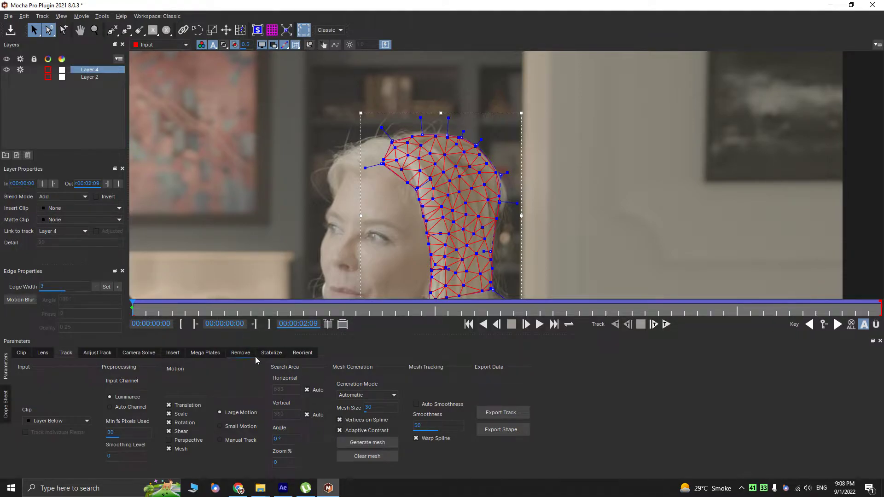
# - Open the Stabilize module and scrub through the clip to examine how the tracked mesh follows the hair
pyautogui.click(269, 353)
pyautogui.press('z')
pyautogui.moveTo(342, 212); pyautogui.dragTo(251, 184)
pyautogui.press('x')
pyautogui.press('z')
pyautogui.press('x')
pyautogui.press('z')
pyautogui.moveTo(325, 245); pyautogui.dragTo(217, 234)
pyautogui.press('x')
pyautogui.press('z')
pyautogui.press('x')
pyautogui.press('z')
pyautogui.press('x')
pyautogui.moveTo(146, 313); pyautogui.dragTo(880, 290)
pyautogui.moveTo(419, 309); pyautogui.dragTo(116, 297)
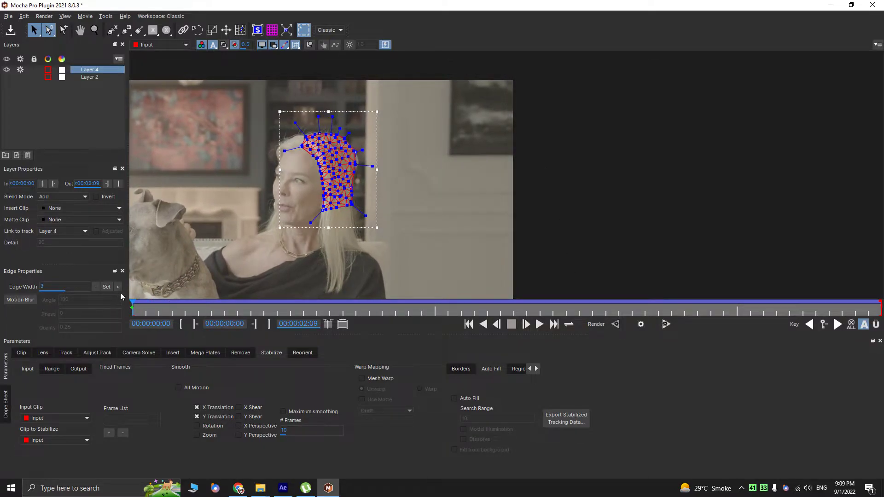
# - Enable Mesh Warp in the Stabilize warp mapping with Unwarp selected and set the warp quality to High
pyautogui.moveTo(302, 310); pyautogui.dragTo(94, 261)
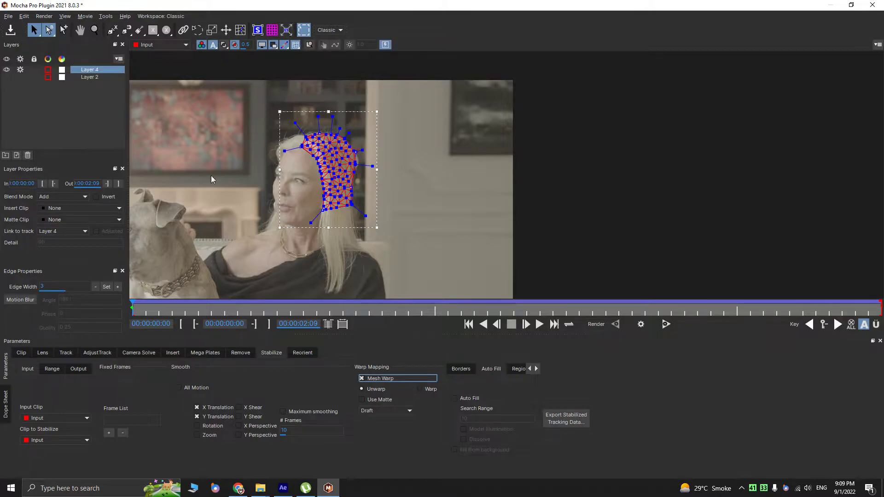
pyautogui.moveTo(138, 305); pyautogui.dragTo(211, 285)
pyautogui.click(377, 412)
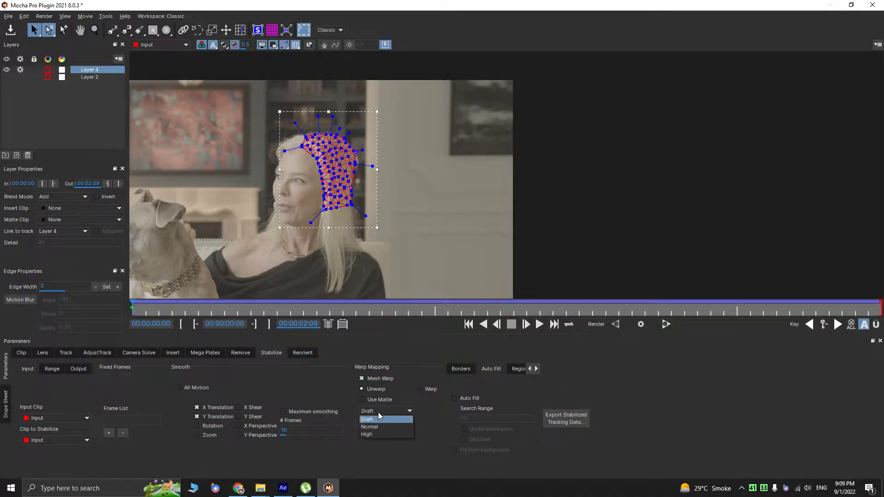
pyautogui.click(373, 434)
# - Switch to the Mocha PowerMesh tutorial on YouTube in Chrome, skim ahead to its Stabilize mode chapter, and return to Mocha Pro
pyautogui.click(238, 488)
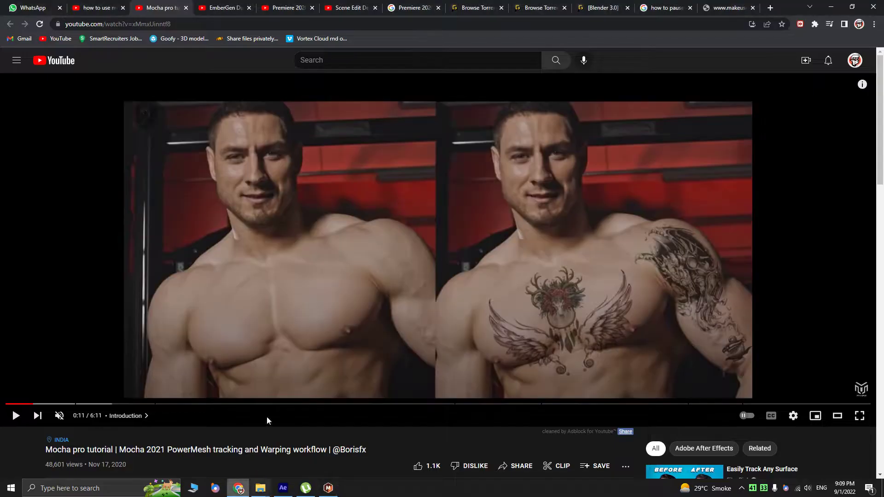
pyautogui.click(336, 404)
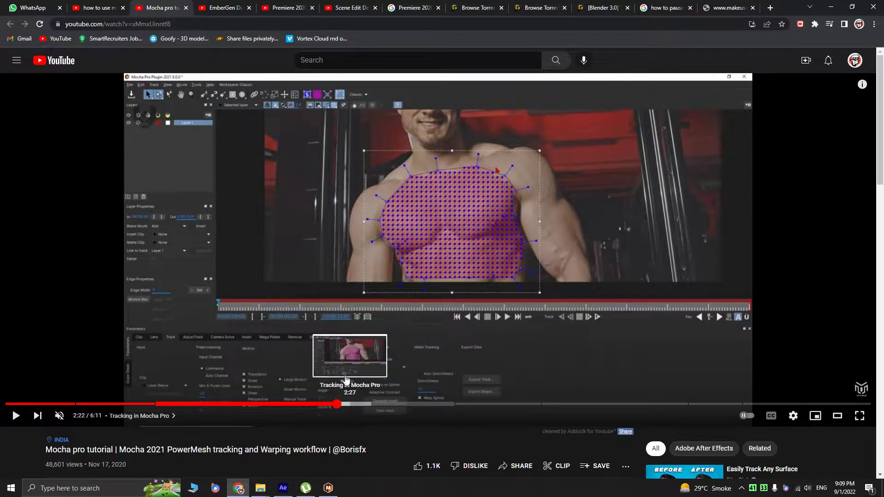
pyautogui.click(347, 379)
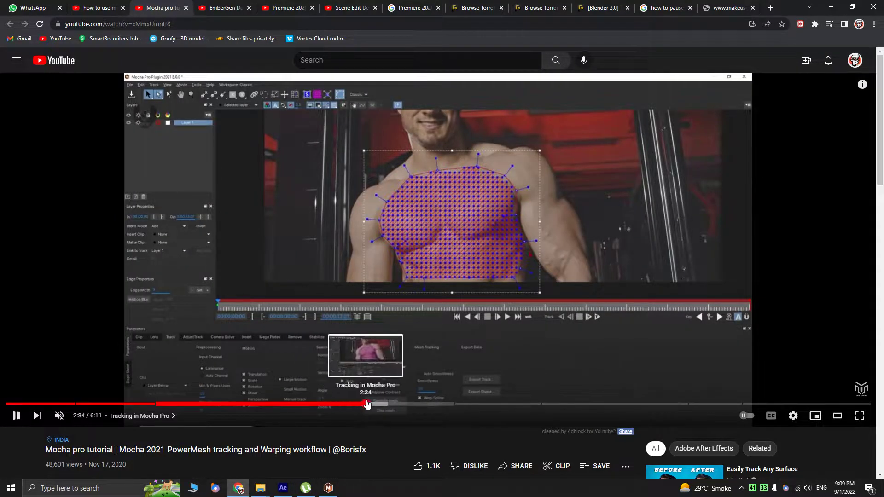
pyautogui.click(418, 404)
pyautogui.click(479, 404)
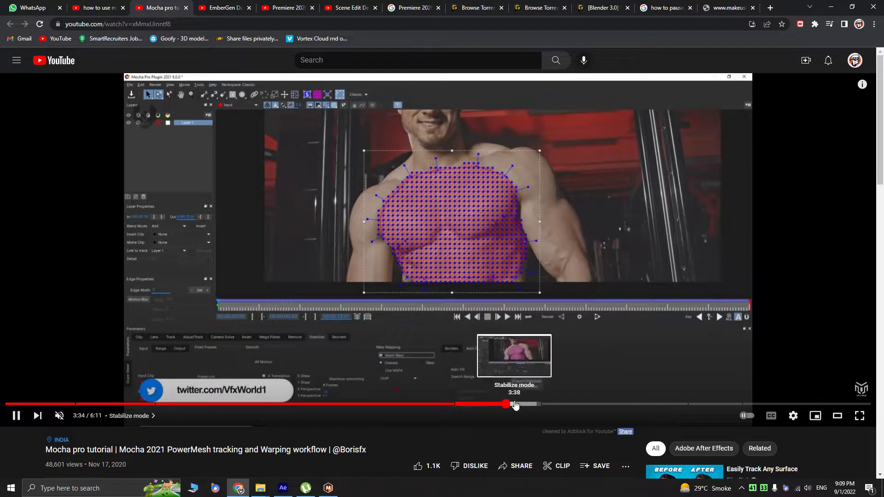
pyautogui.click(530, 405)
pyautogui.click(532, 391)
pyautogui.hotkey('alt', 'Tab')
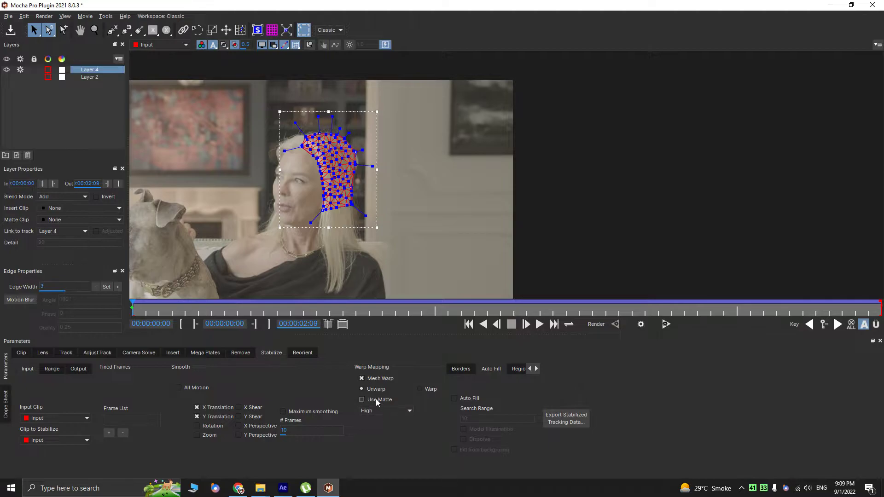
# - Close Mocha Pro and pre-compose the masked hair layer, moving all attributes into the new composition
pyautogui.click(872, 4)
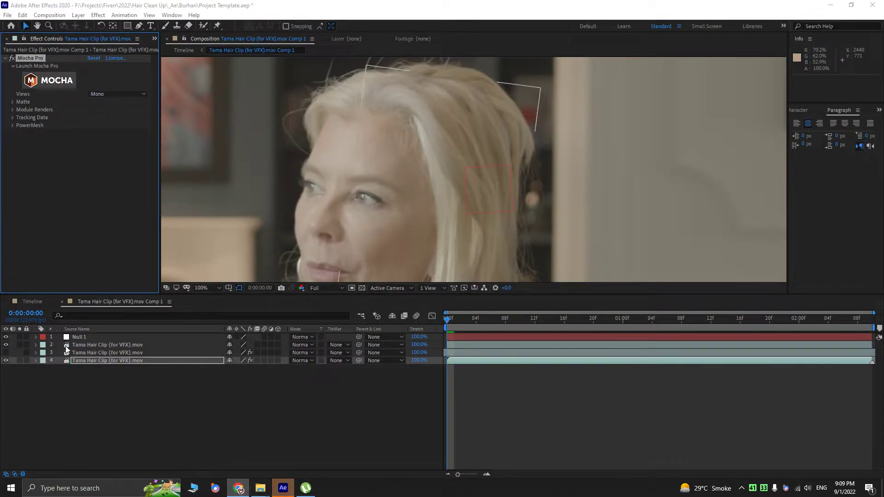
pyautogui.click(83, 345)
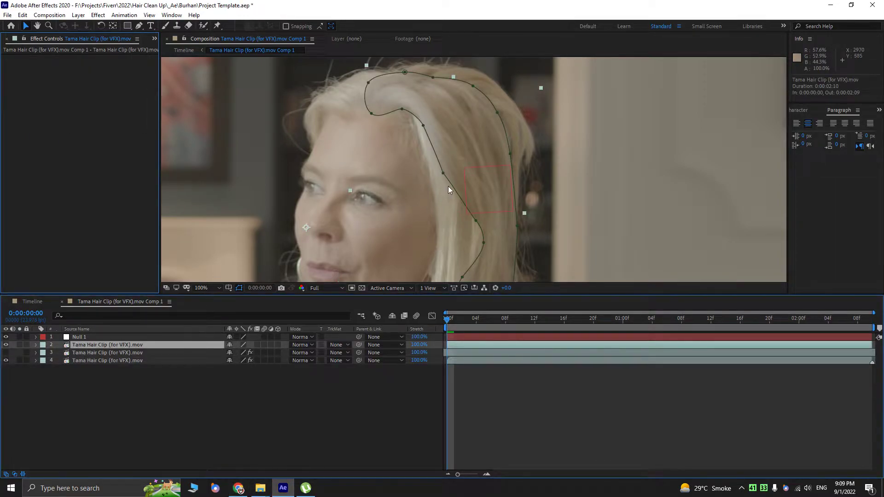
pyautogui.moveTo(449, 137); pyautogui.dragTo(468, 126)
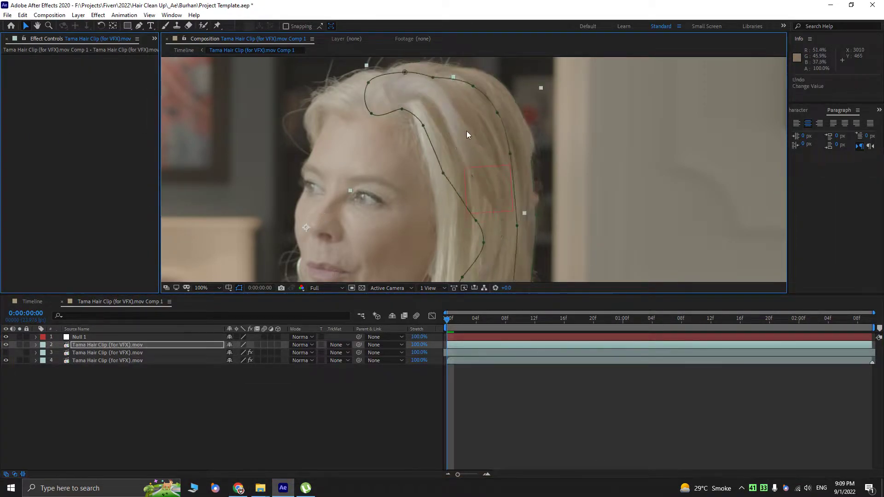
pyautogui.hotkey('ctrl', 'z')
pyautogui.rightClick(95, 344)
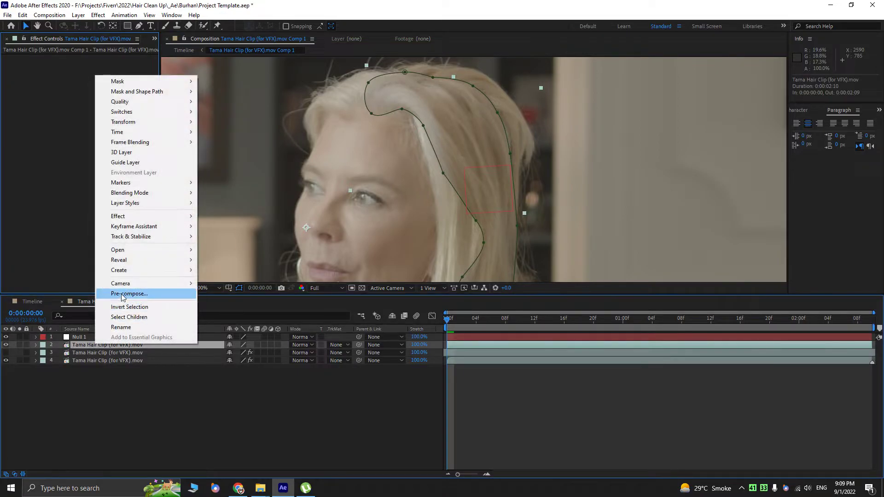
pyautogui.click(138, 296)
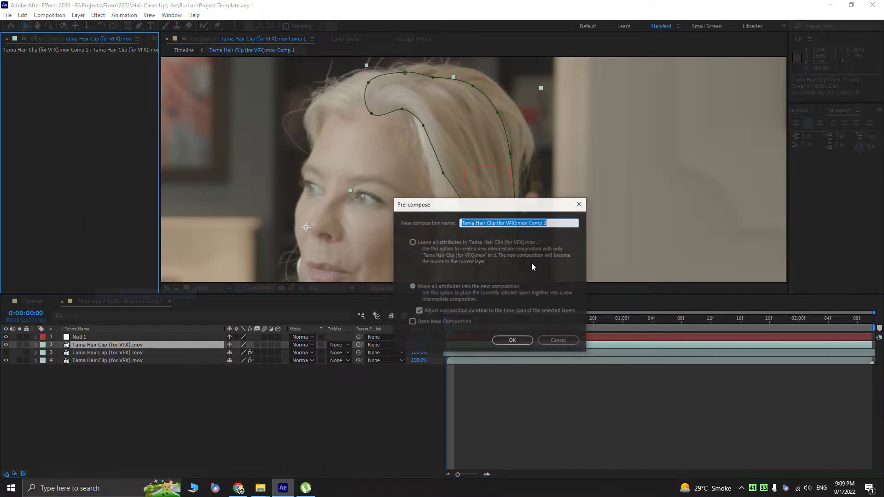
pyautogui.click(512, 341)
# - Solo the pre-composed hair layer to examine its cut-out, check its nested composition, and return to the unsoloed main composition
pyautogui.scroll(-4, 474, 175)
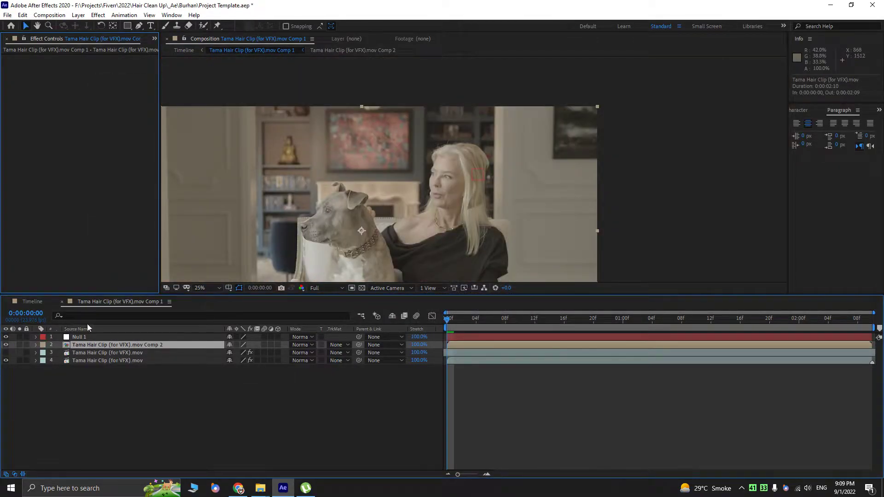
pyautogui.click(19, 346)
pyautogui.moveTo(446, 138); pyautogui.dragTo(692, 85)
pyautogui.scroll(-1, 552, 145)
pyautogui.moveTo(555, 148); pyautogui.dragTo(460, 173)
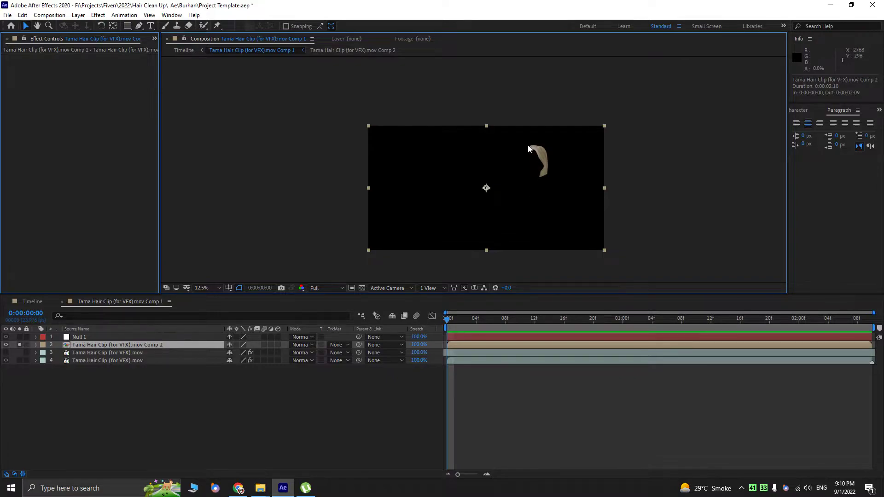
pyautogui.moveTo(541, 155); pyautogui.dragTo(508, 158)
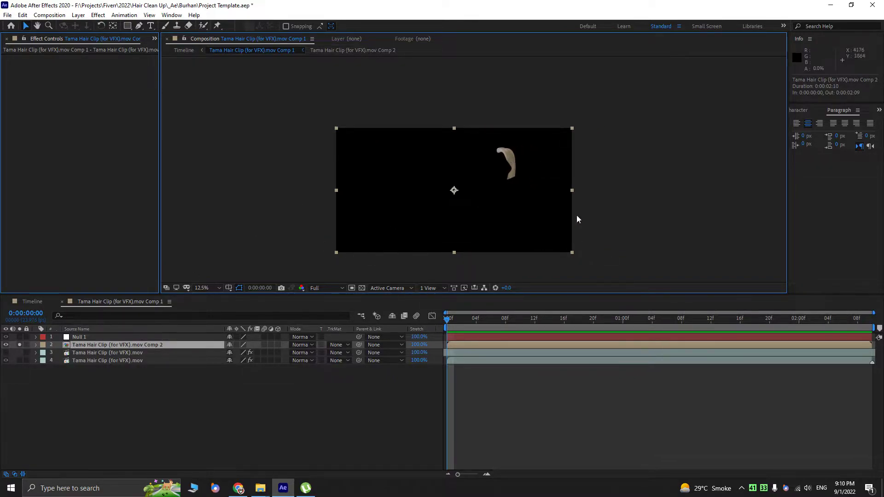
pyautogui.doubleClick(95, 345)
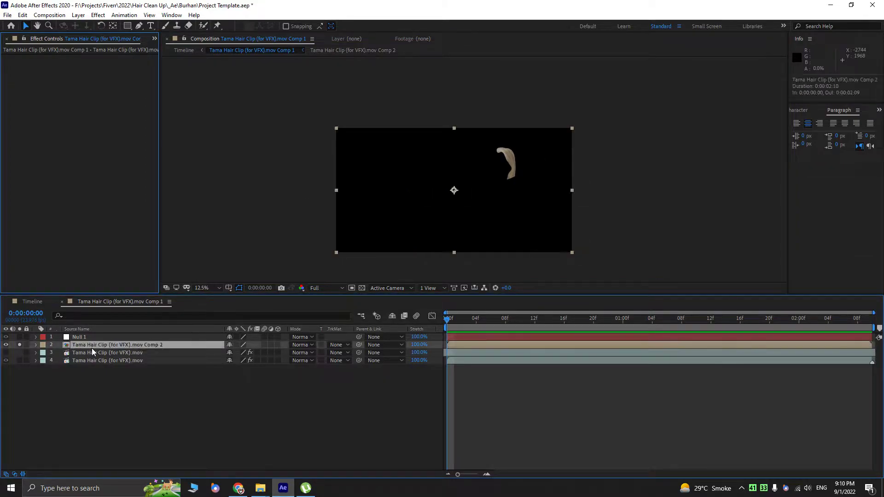
pyautogui.press('Tab')
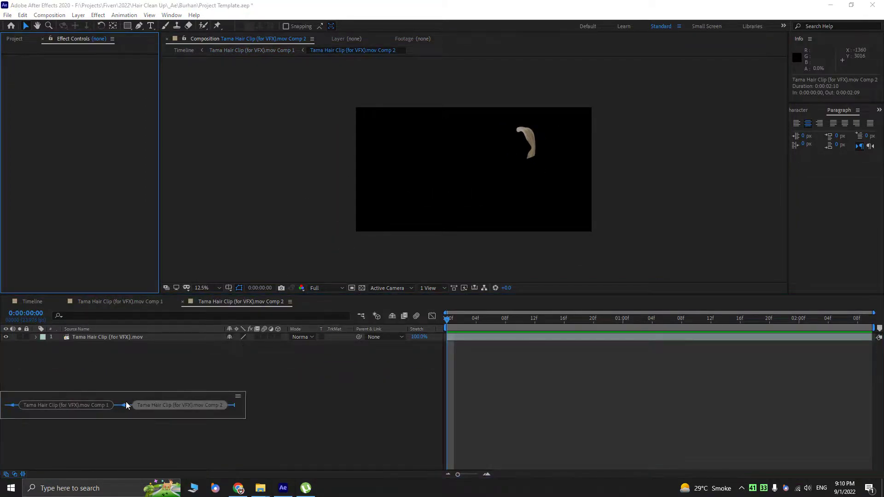
pyautogui.click(88, 397)
pyautogui.click(20, 344)
pyautogui.scroll(1, 554, 201)
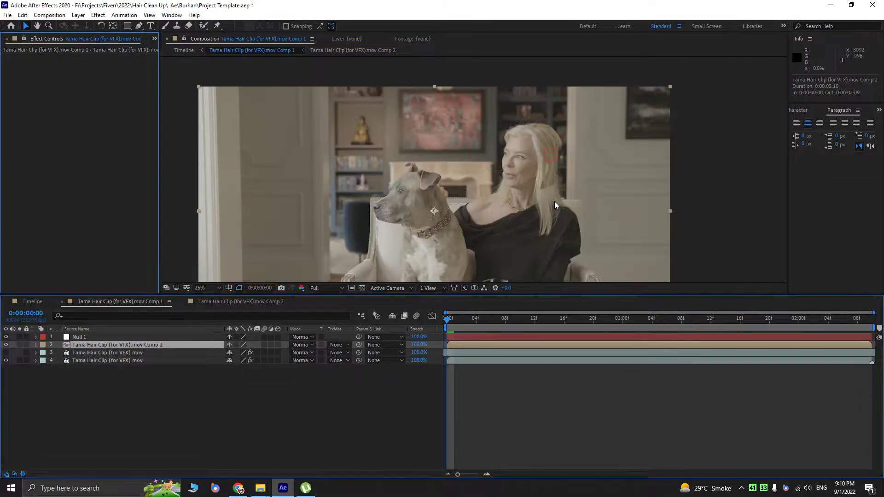
# - Copy the Mocha Pro effect from the base clip layer onto the pre-composed hair layer
pyautogui.click(89, 360)
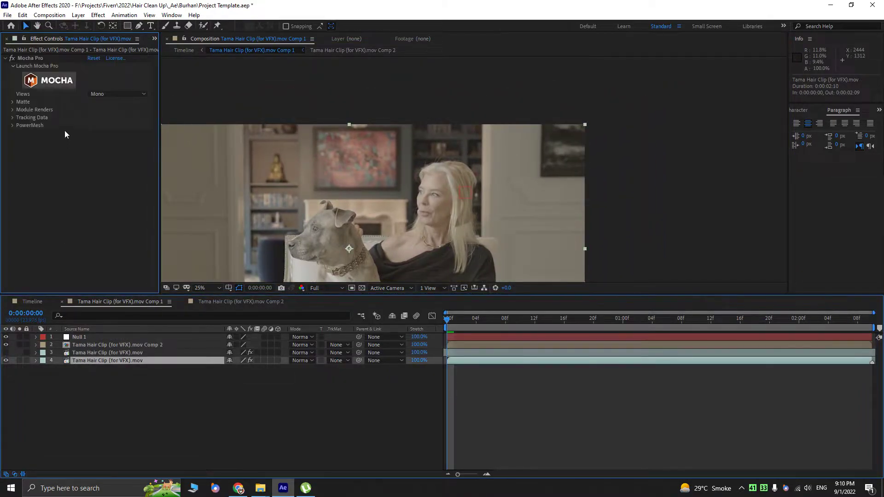
pyautogui.click(40, 58)
pyautogui.click(96, 345)
pyautogui.scroll(1, 509, 171)
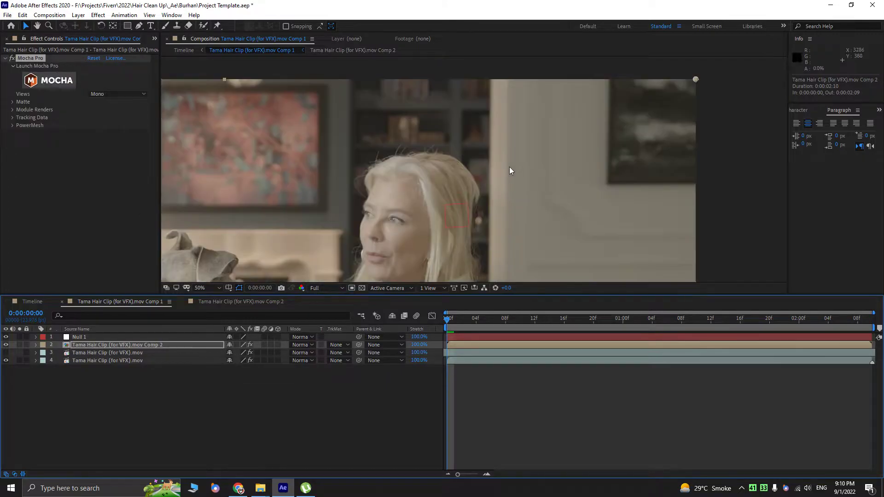
# - Close the Info, Character and Paragraph panels to widen the composition view
pyautogui.rightClick(798, 40)
pyautogui.rightClick(800, 46)
pyautogui.click(804, 44)
pyautogui.rightClick(799, 40)
pyautogui.click(801, 44)
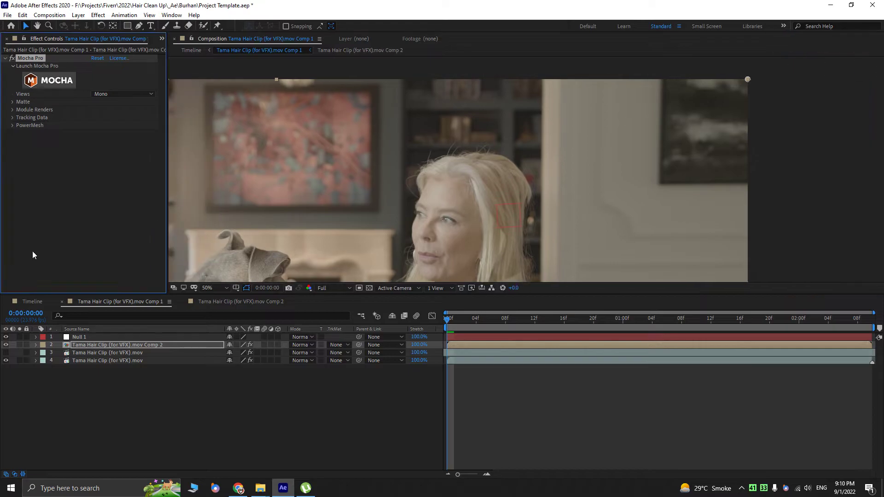
pyautogui.moveTo(448, 225); pyautogui.dragTo(355, 195)
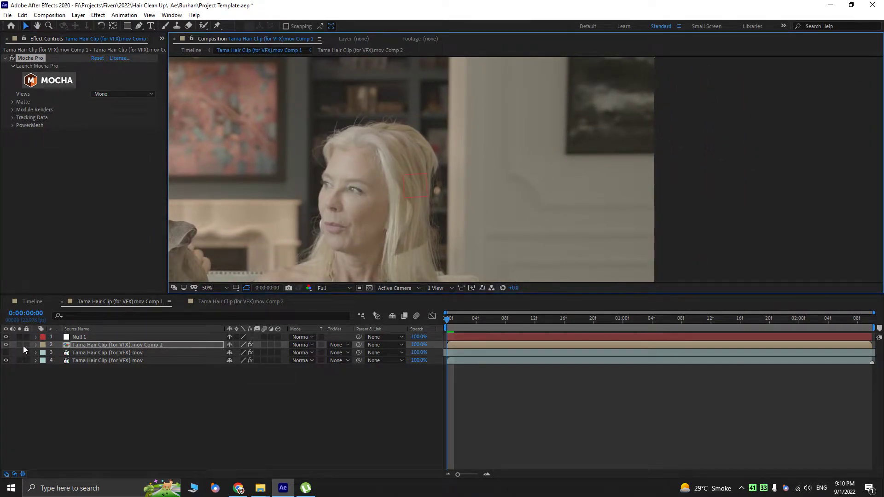
# - In the pre-composed layer's Mocha Pro effect, enable Render with the Stabilize: Warp module and turn on Apply Matte
pyautogui.click(13, 118)
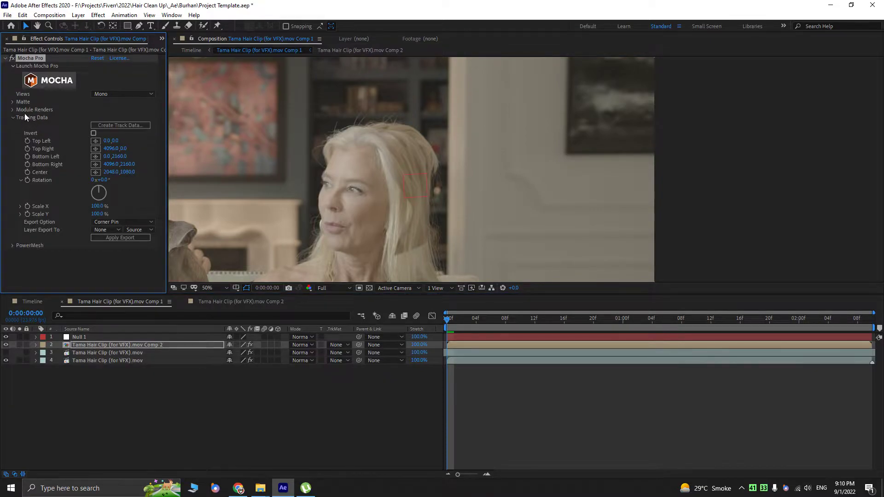
pyautogui.click(13, 117)
pyautogui.click(12, 109)
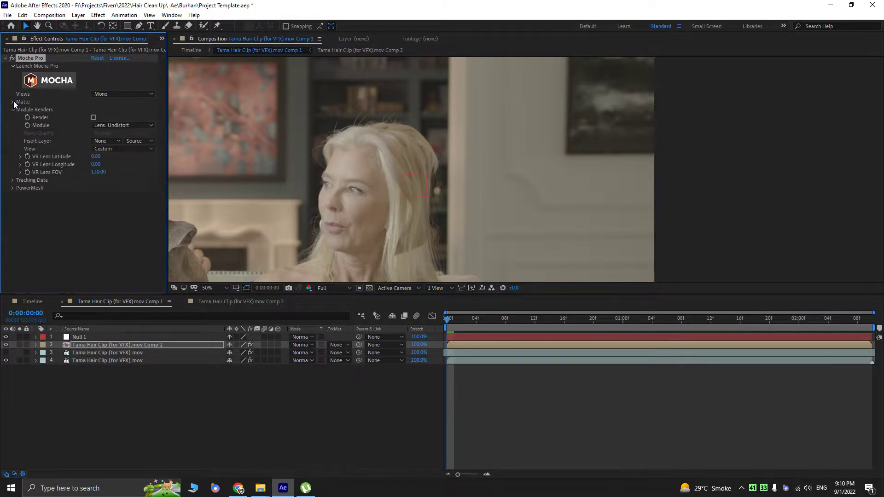
pyautogui.click(13, 101)
pyautogui.click(93, 172)
pyautogui.click(112, 179)
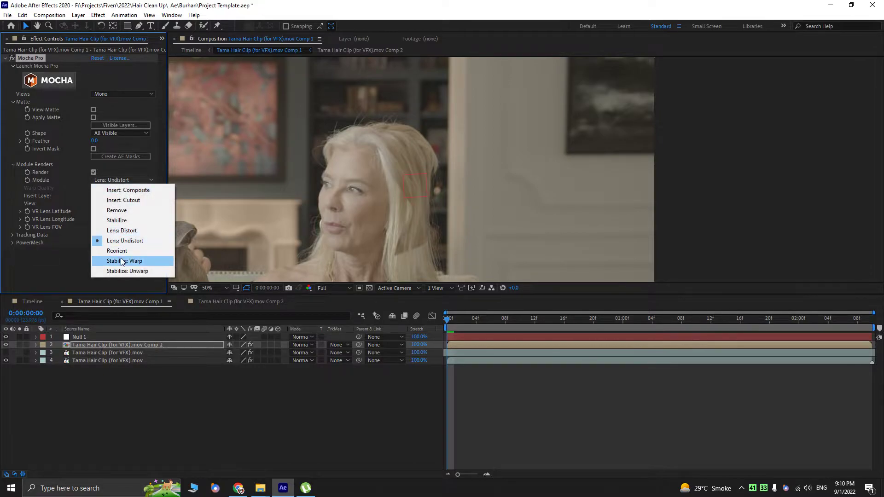
pyautogui.click(122, 261)
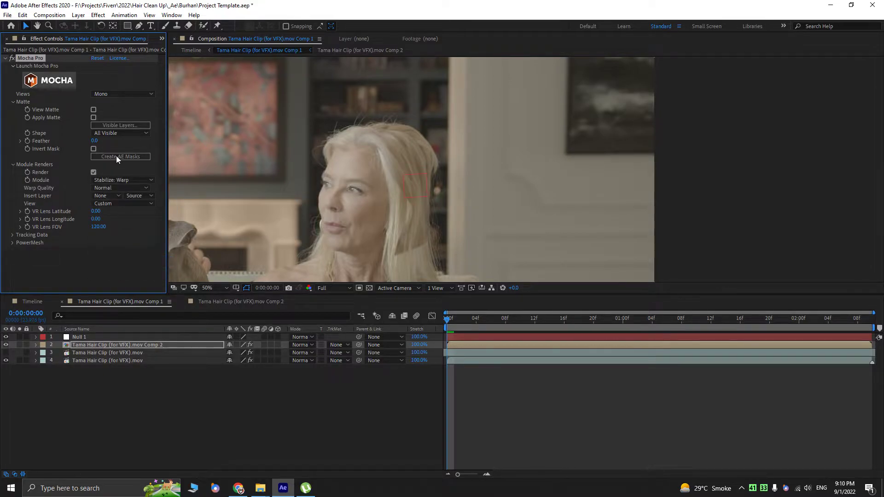
pyautogui.click(94, 117)
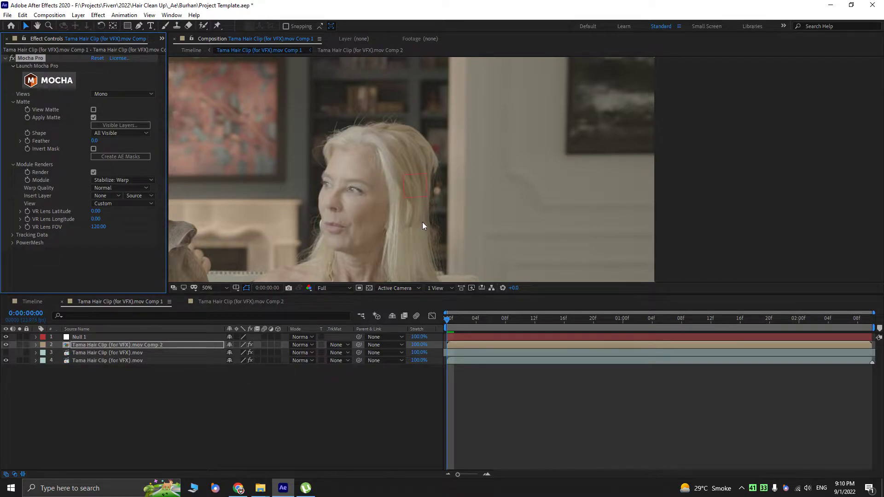
# - Examine the warped hair patch up close, comparing it with its nested composition and viewing the layer soloed
pyautogui.scroll(3, 417, 232)
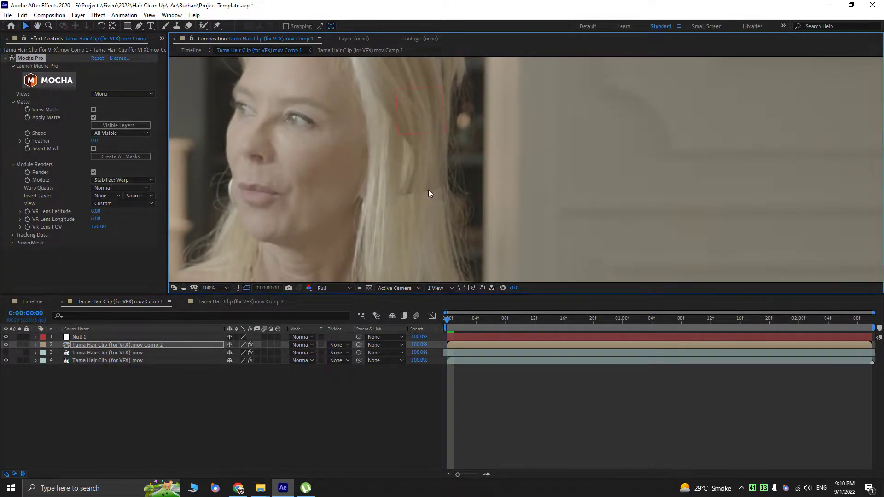
pyautogui.moveTo(366, 153); pyautogui.dragTo(372, 186)
pyautogui.moveTo(350, 81); pyautogui.dragTo(363, 133)
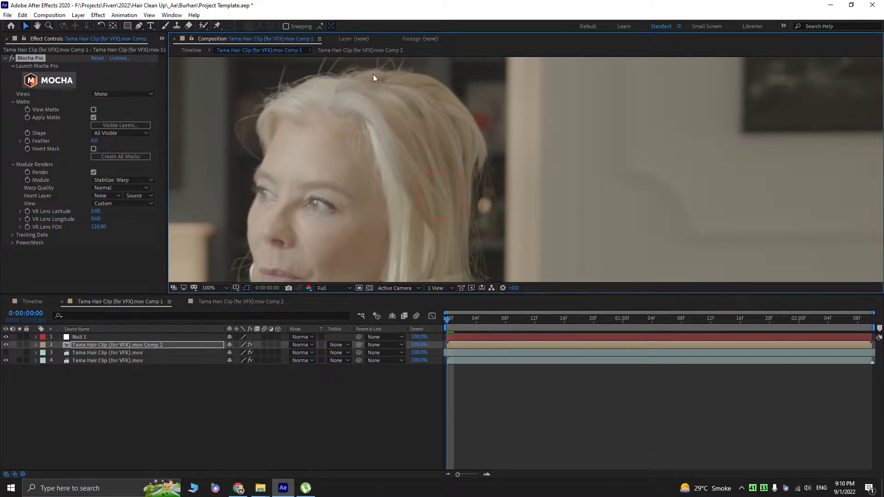
pyautogui.doubleClick(98, 344)
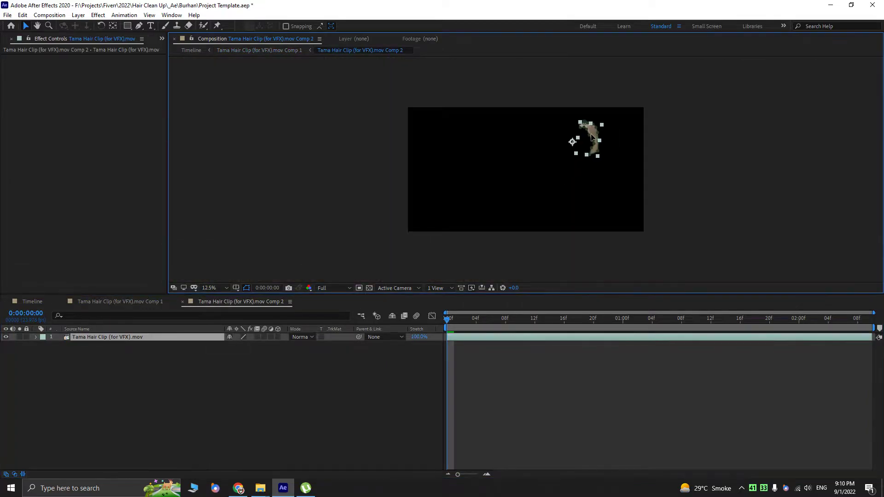
pyautogui.press('Tab')
pyautogui.click(249, 350)
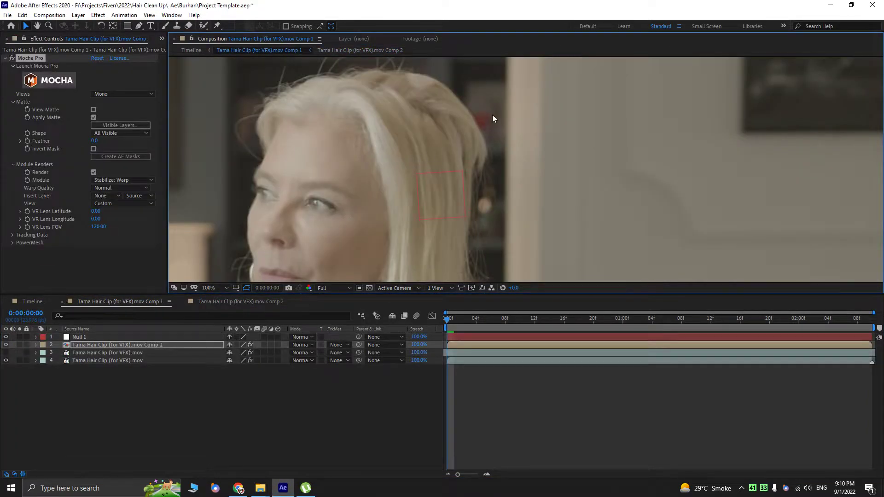
pyautogui.click(19, 344)
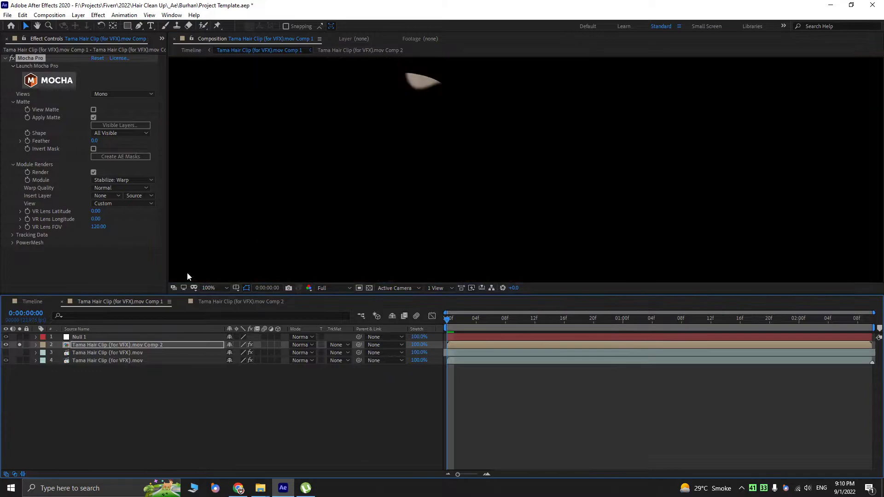
pyautogui.click(20, 344)
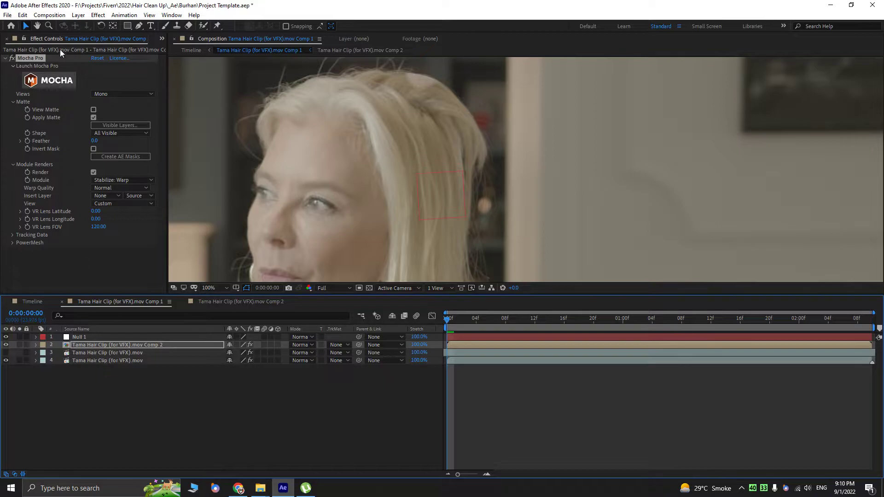
# - Inspect Layer 4's PowerMesh over the hair patch across the clip in Mocha Pro, and return to After Effects without saving
pyautogui.click(41, 82)
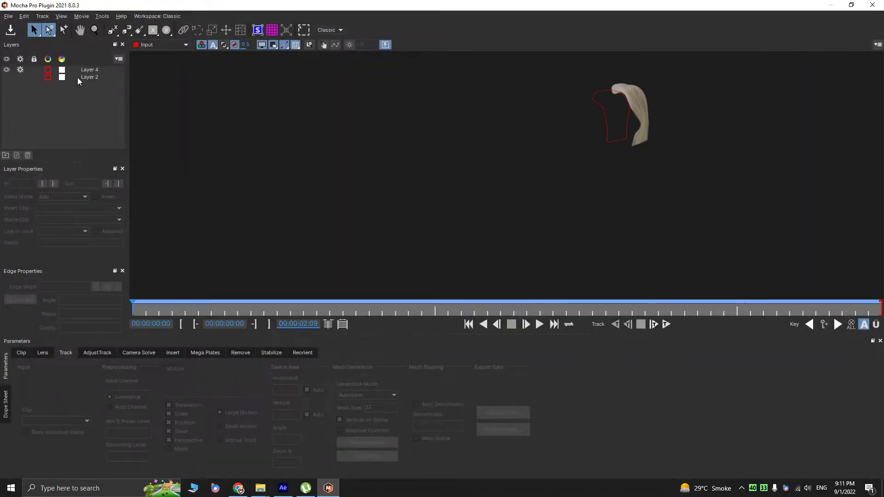
pyautogui.click(87, 70)
pyautogui.press('z')
pyautogui.moveTo(643, 193); pyautogui.dragTo(649, 43)
pyautogui.press('x')
pyautogui.moveTo(575, 117); pyautogui.dragTo(448, 221)
pyautogui.moveTo(509, 174); pyautogui.dragTo(458, 173)
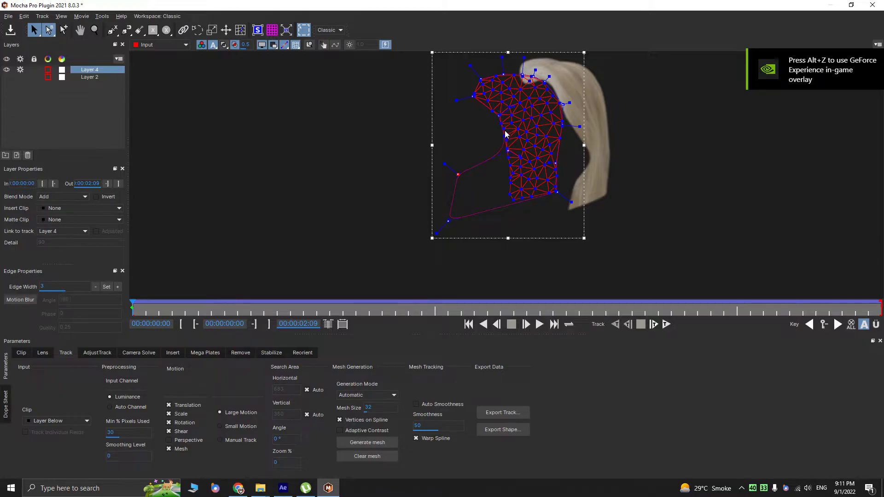
pyautogui.moveTo(195, 314); pyautogui.dragTo(697, 286)
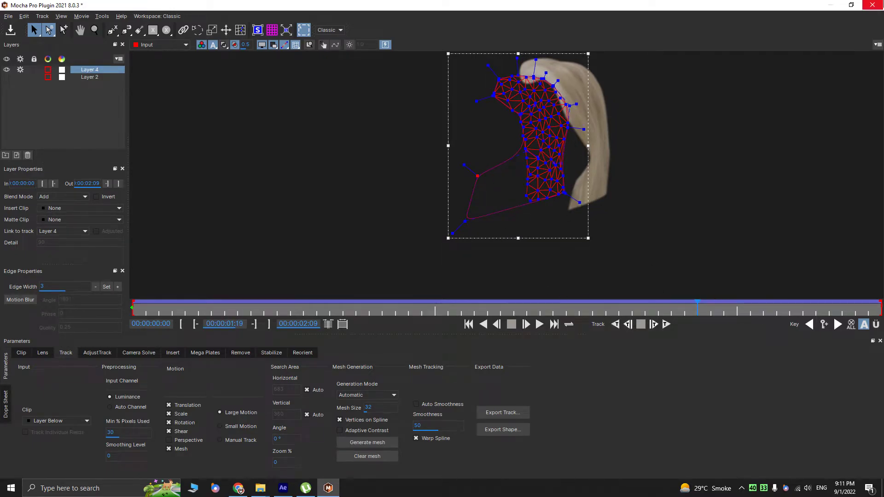
pyautogui.click(872, 5)
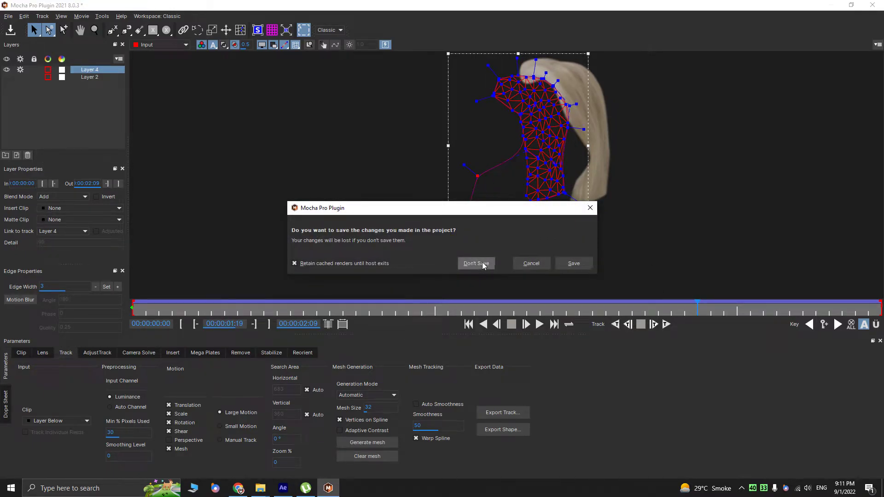
pyautogui.click(481, 265)
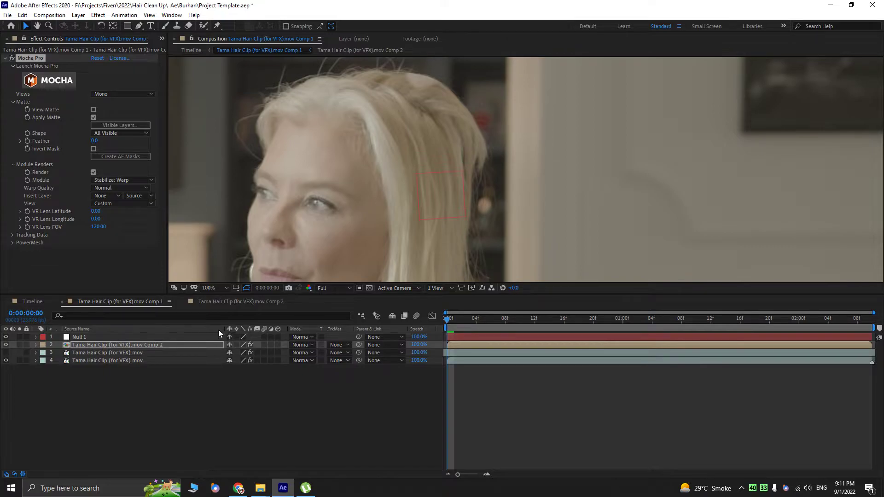
# - Turn off Apply Matte in the pre-composed hair layer's Mocha Pro effect and play the composition from the first frame
pyautogui.hotkey('alt', 's')
pyautogui.hotkey('alt', 's')
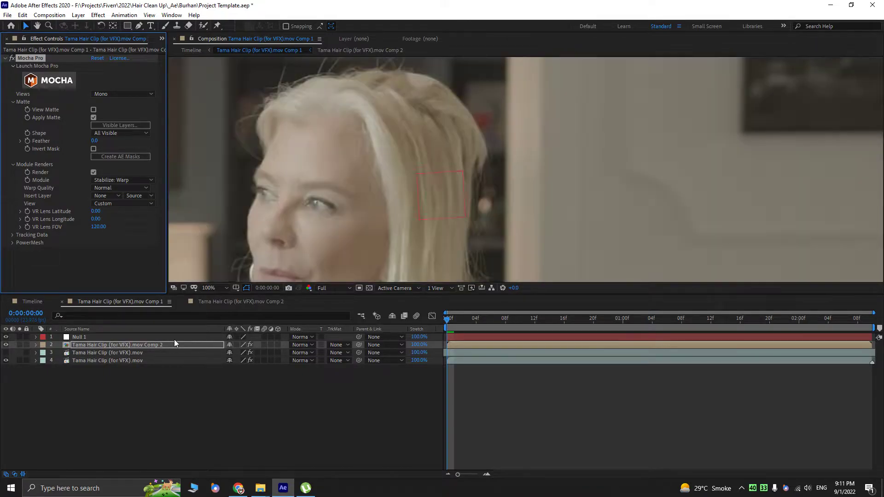
pyautogui.doubleClick(173, 341)
pyautogui.hotkey('ctrl', 'z')
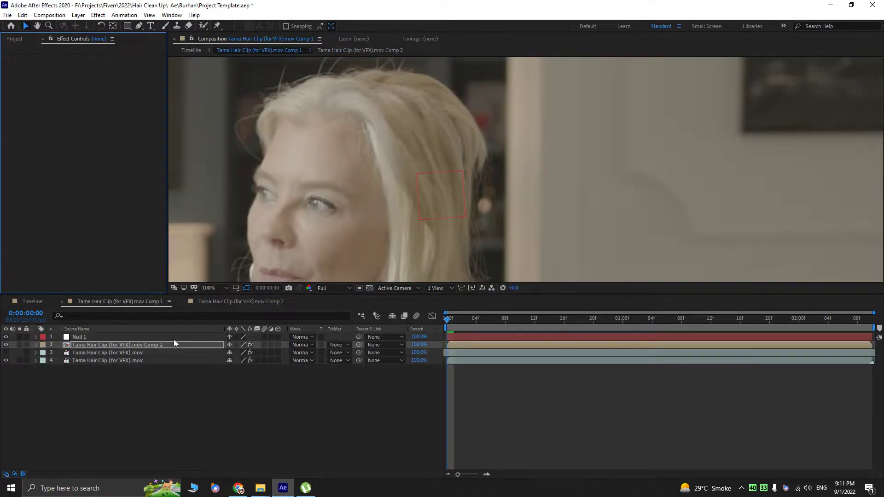
pyautogui.click(90, 344)
pyautogui.moveTo(447, 322)
pyautogui.mouseDown()
pyautogui.moveTo(802, 317)
pyautogui.moveTo(447, 317)
pyautogui.mouseUp()
pyautogui.scroll(-2, 478, 137)
pyautogui.press('space')
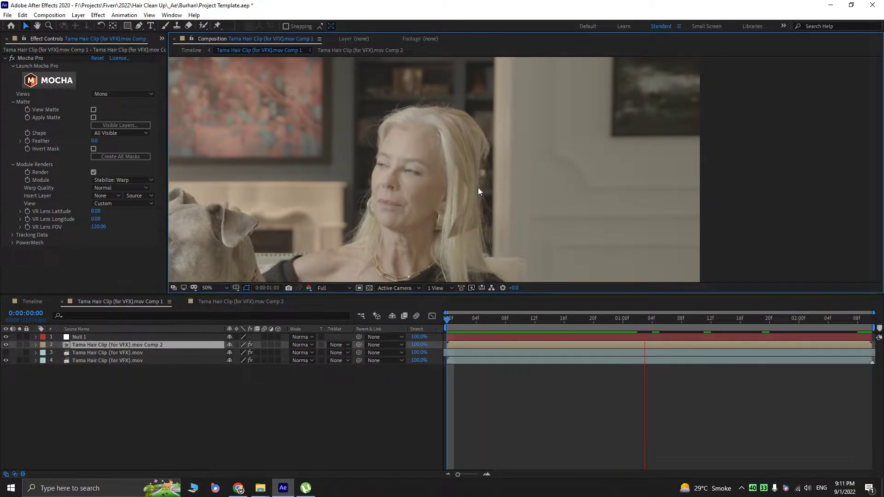
pyautogui.press('space')
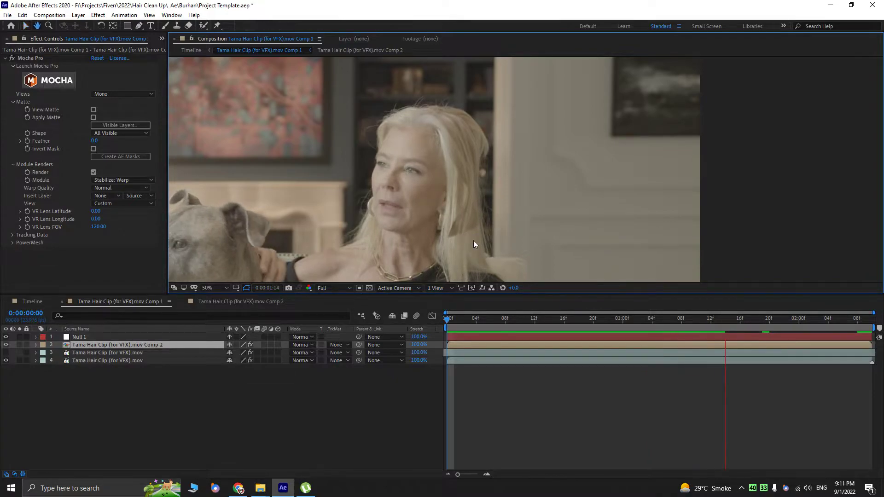
# - Examine the lower edge of the hair patch at 0:00:01:13, comparing the frame with the pre-composed layer hidden and shown
pyautogui.scroll(2, 473, 241)
pyautogui.scroll(2, 454, 184)
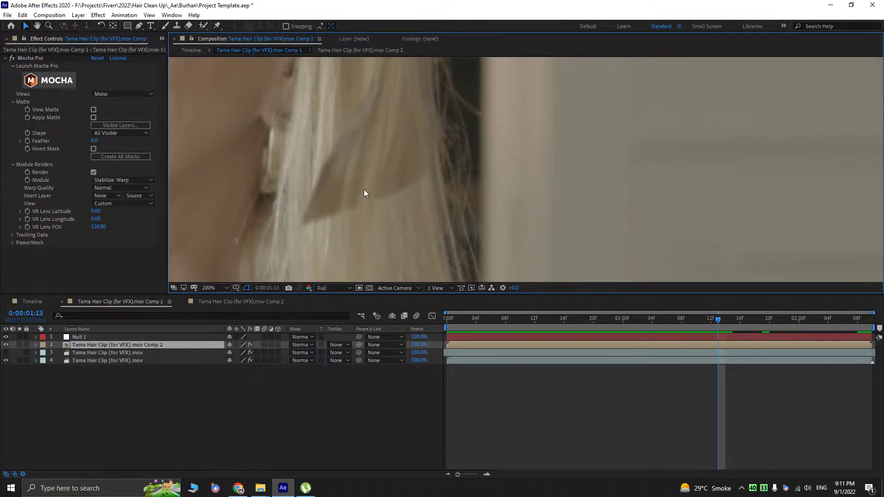
pyautogui.click(6, 344)
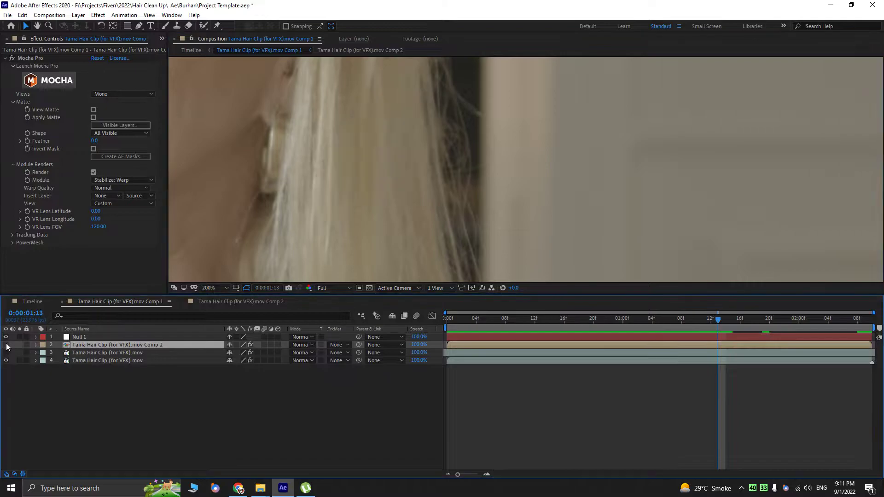
pyautogui.click(6, 345)
pyautogui.click(6, 345)
pyautogui.click(6, 344)
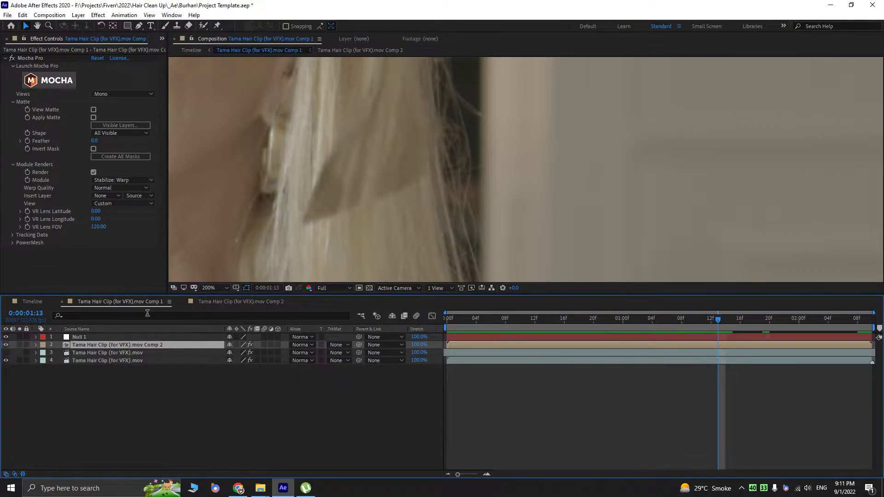
pyautogui.scroll(-2, 429, 199)
pyautogui.moveTo(448, 200); pyautogui.dragTo(448, 229)
pyautogui.moveTo(446, 166); pyautogui.dragTo(399, 134)
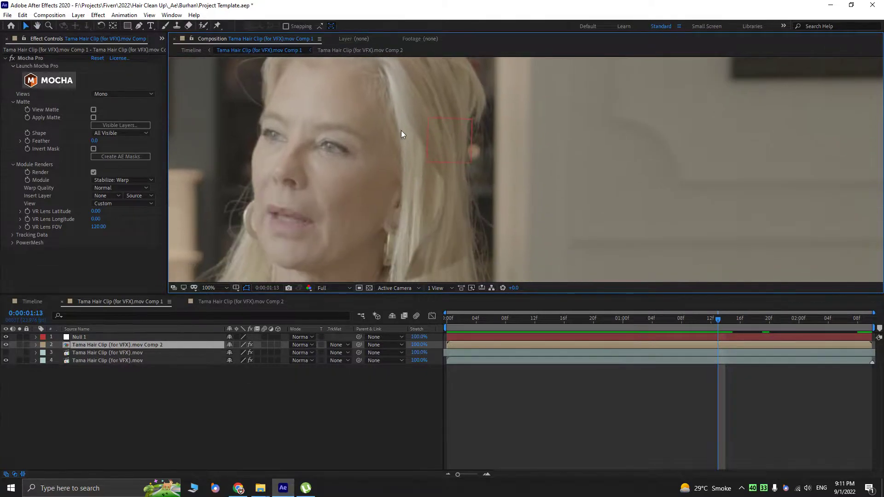
pyautogui.press('g')
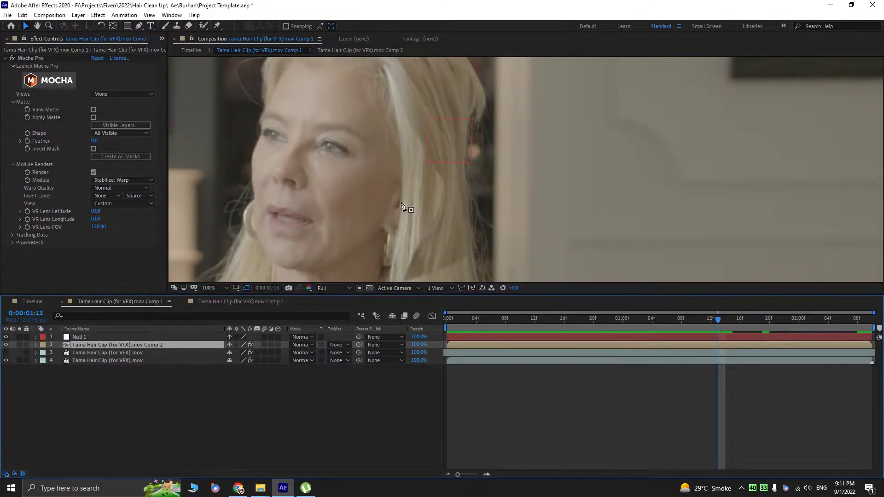
pyautogui.click(348, 191)
pyautogui.click(512, 177)
pyautogui.moveTo(515, 204); pyautogui.dragTo(519, 144)
pyautogui.click(523, 243)
pyautogui.click(354, 252)
pyautogui.click(352, 131)
pyautogui.hotkey('ctrl', 'z')
pyautogui.hotkey('ctrl', 'z')
pyautogui.hotkey('ctrl', 'z')
pyautogui.hotkey('ctrl', 'z')
pyautogui.hotkey('ctrl', 'z')
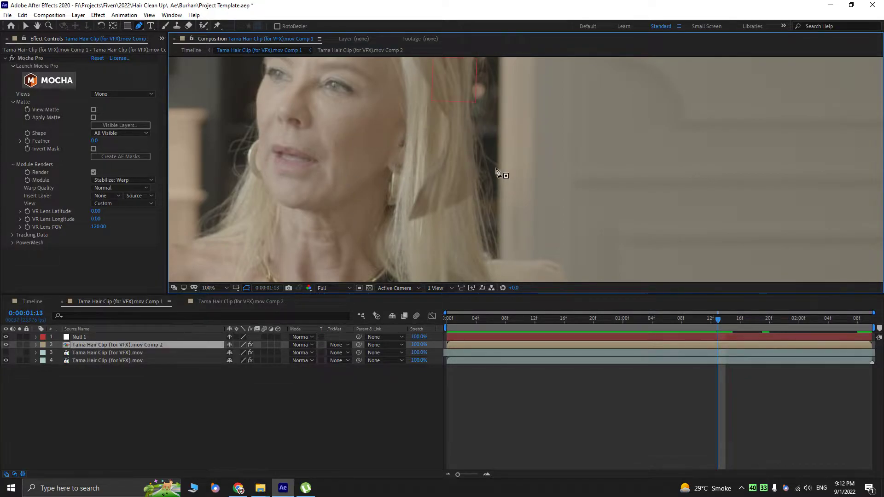
pyautogui.press('v')
# - Add a black solid between Null 1 and the pre-composed hair layer, and hide it
pyautogui.scroll(1, 38, 42)
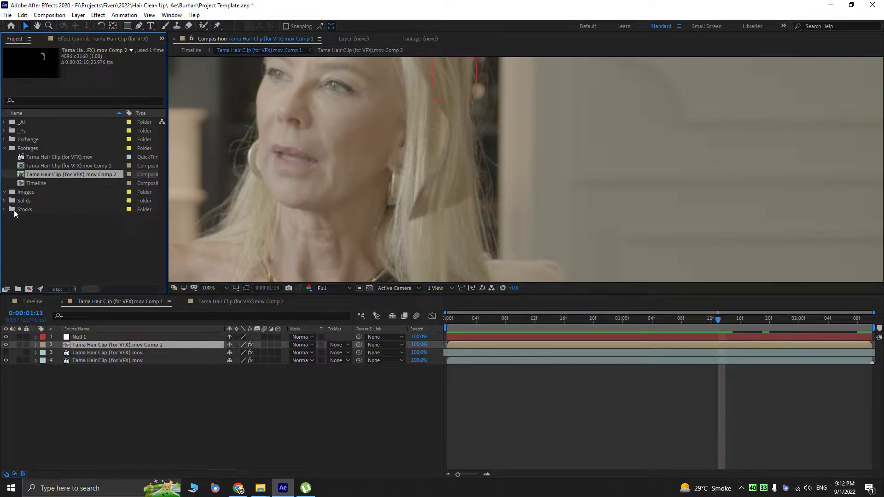
pyautogui.click(4, 201)
pyautogui.click(32, 209)
pyautogui.rightClick(131, 400)
pyautogui.moveTo(166, 300)
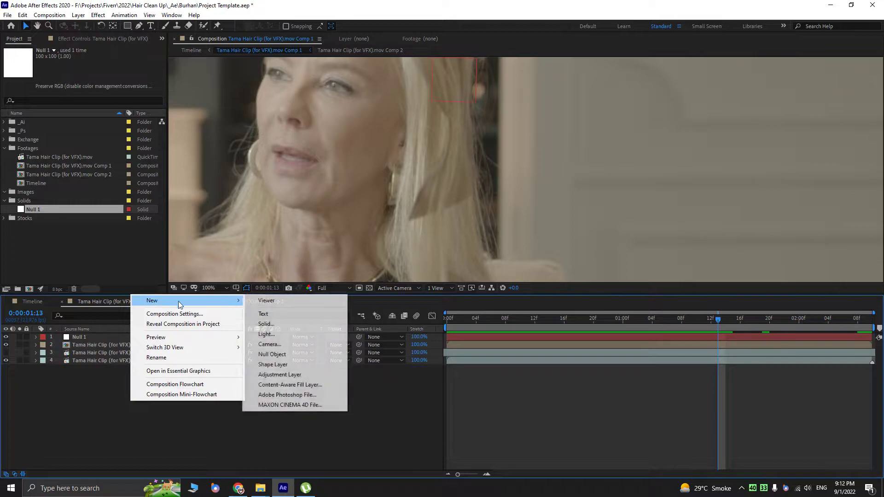
pyautogui.click(292, 332)
pyautogui.click(475, 325)
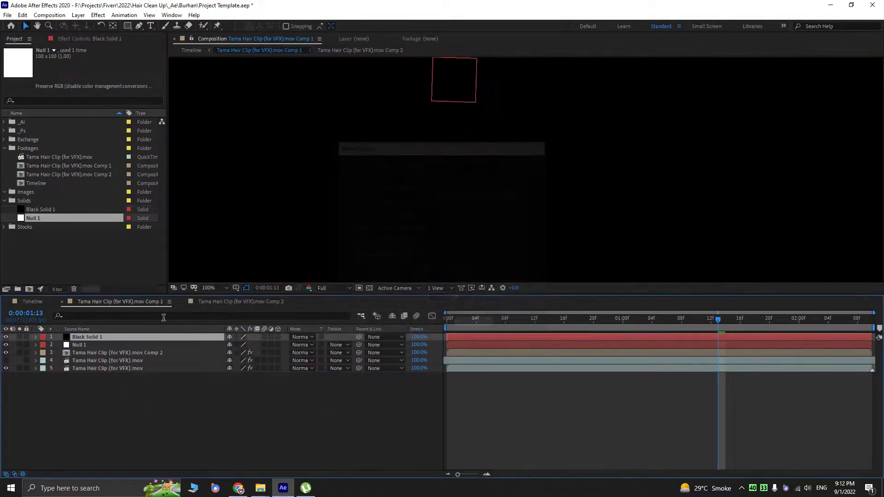
pyautogui.click(6, 345)
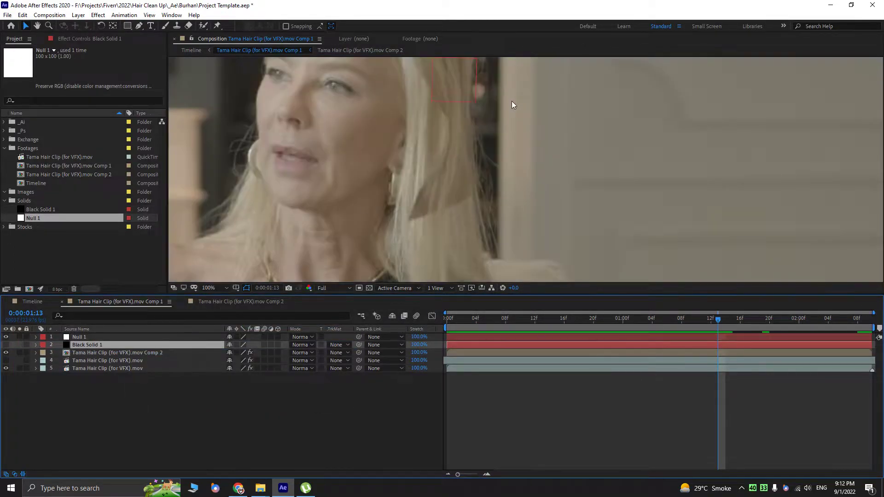
# - Draw a closed four-point mask on the black solid around the hair patch's lower edge beside the earring
pyautogui.press('g')
pyautogui.click(373, 179)
pyautogui.click(491, 161)
pyautogui.click(488, 247)
pyautogui.click(364, 253)
pyautogui.click(372, 179)
pyautogui.press('v')
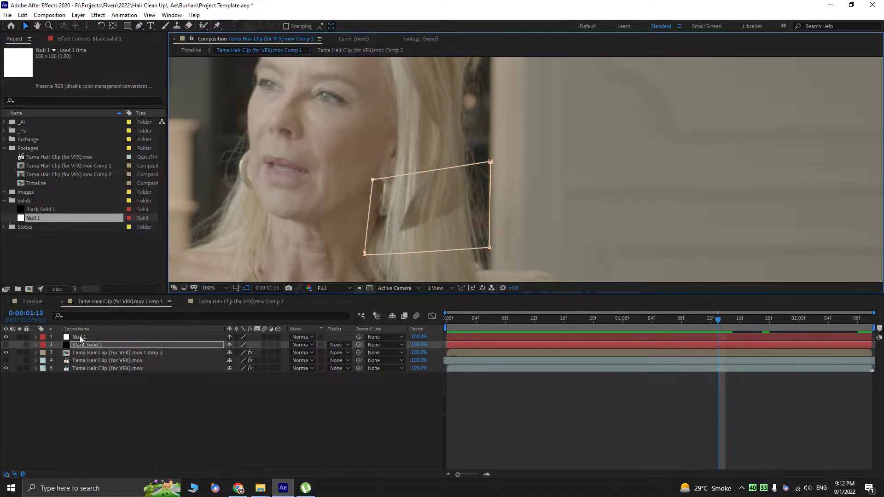
# - Parent the black solid to Null 1 and set the pre-composed hair layer's track matte to Alpha Inverted Matte "Black Solid 1"
pyautogui.moveTo(359, 344); pyautogui.dragTo(81, 336)
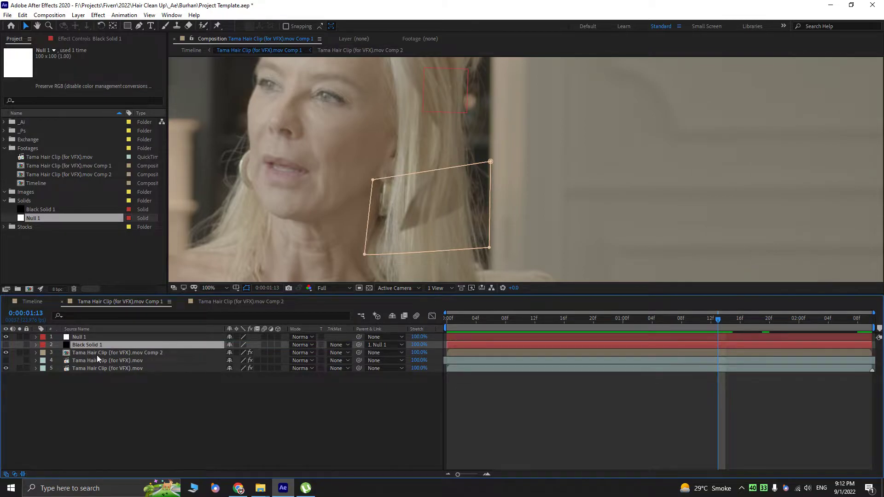
pyautogui.click(339, 352)
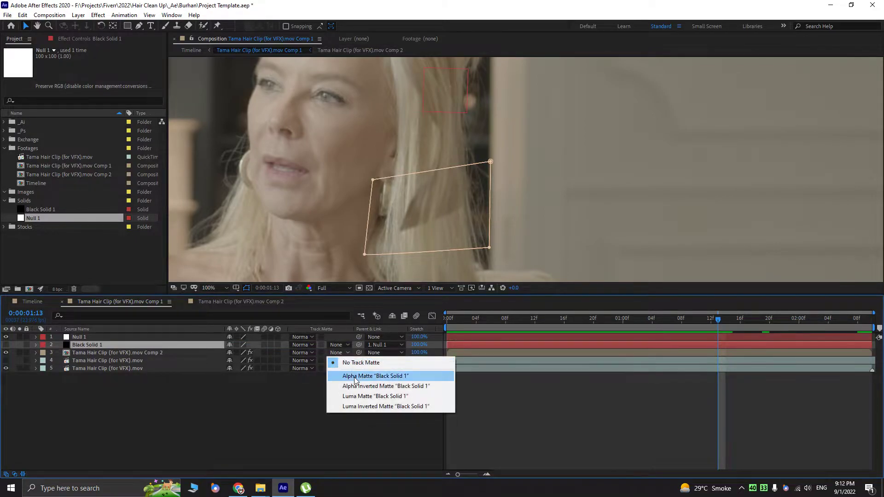
pyautogui.click(344, 374)
pyautogui.click(346, 353)
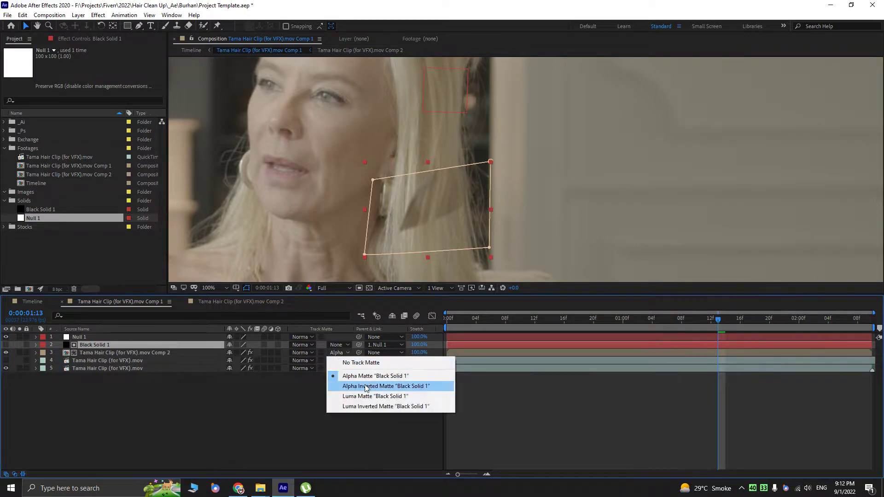
pyautogui.click(345, 383)
# - Set the black solid's mask feather to 107 pixels and play back the blended patch from 0:00:01:13
pyautogui.press('f')
pyautogui.moveTo(238, 361); pyautogui.dragTo(288, 362)
pyautogui.moveTo(441, 174); pyautogui.dragTo(450, 216)
pyautogui.press('space')
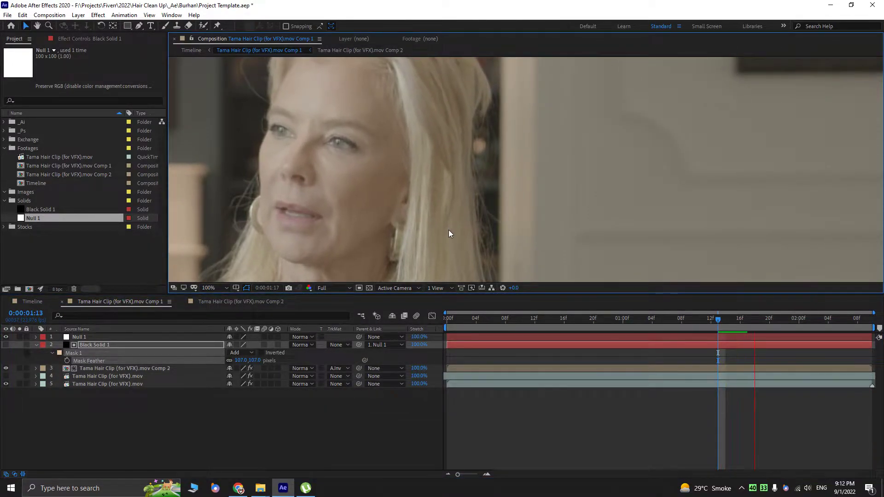
pyautogui.press('space')
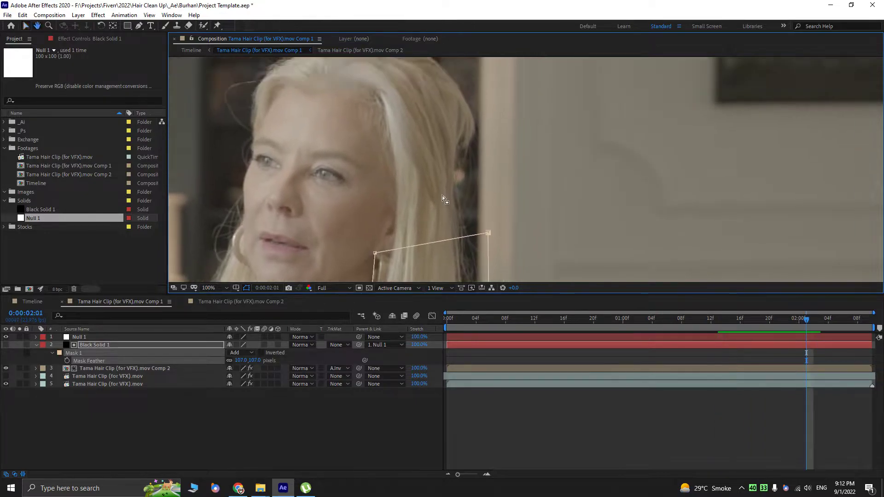
pyautogui.click(36, 344)
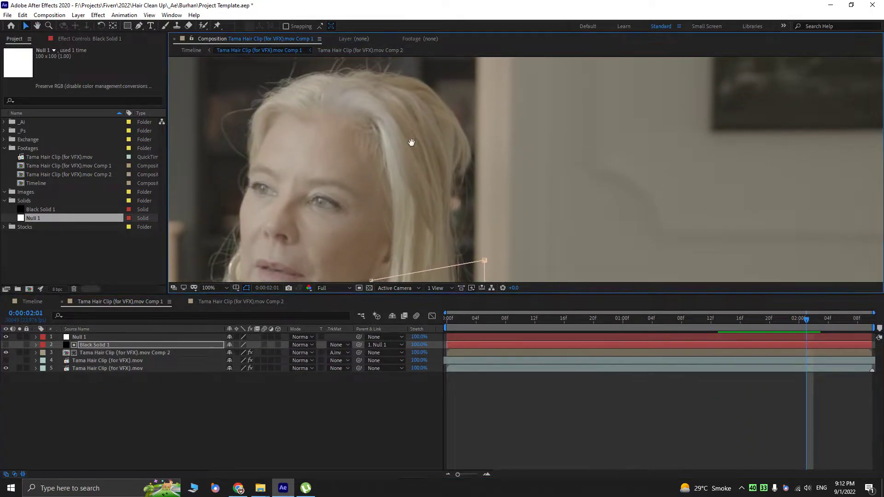
# - Review the hair cleanup up close and across the clip, comparing it with the soloed base clip and playing from the start
pyautogui.click(22, 369)
pyautogui.click(21, 368)
pyautogui.moveTo(431, 87); pyautogui.dragTo(435, 139)
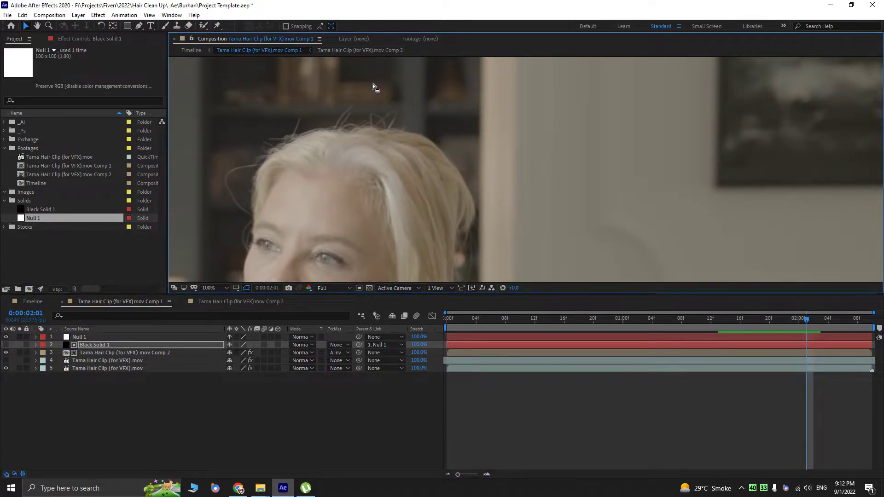
pyautogui.scroll(-2, 503, 178)
pyautogui.moveTo(805, 318); pyautogui.dragTo(445, 319)
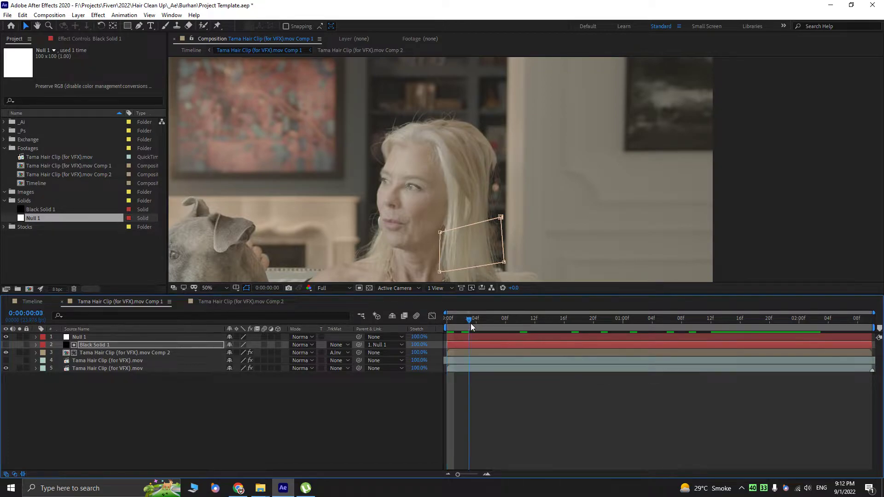
pyautogui.scroll(2, 467, 150)
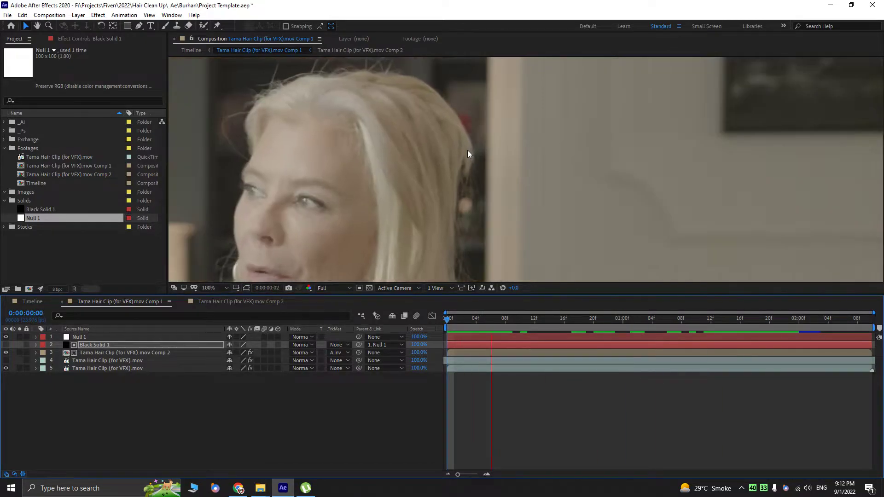
pyautogui.press('space')
pyautogui.moveTo(509, 318); pyautogui.dragTo(440, 317)
pyautogui.scroll(-1, 415, 177)
pyautogui.click(91, 397)
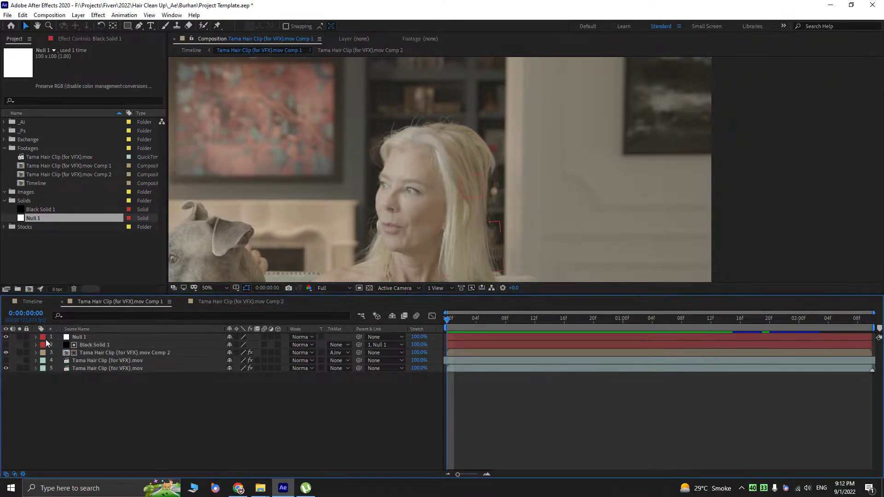
# - Open the Timeline composition and add a marker at 0:00:11:01 on the Tama Hair Clip (for VFX).mov layer
pyautogui.click(41, 300)
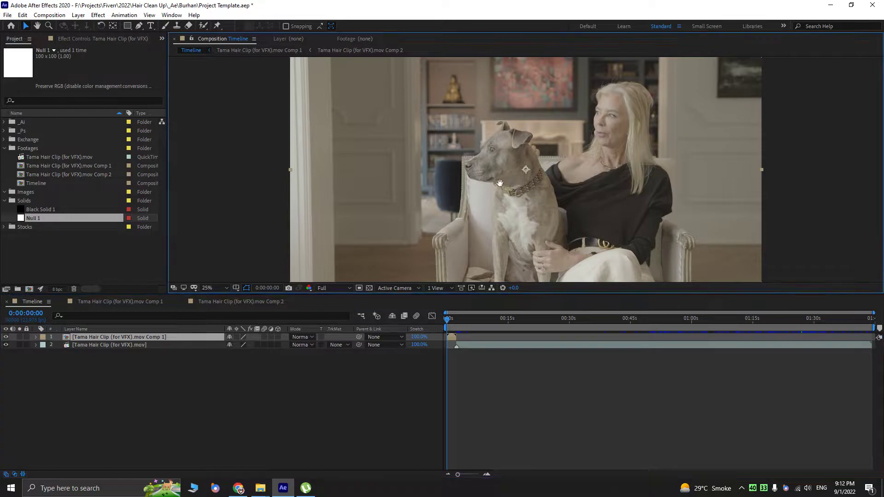
pyautogui.scroll(-1, 482, 178)
pyautogui.scroll(1, 481, 178)
pyautogui.moveTo(457, 318); pyautogui.dragTo(492, 321)
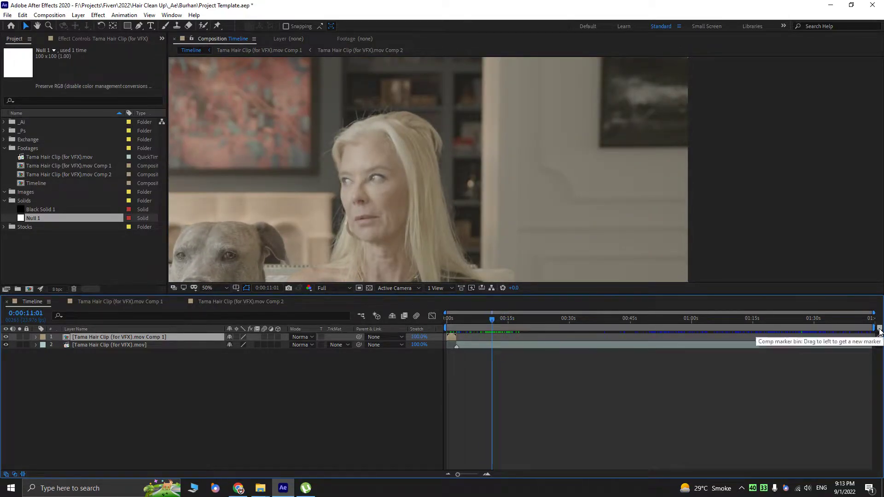
pyautogui.click(506, 347)
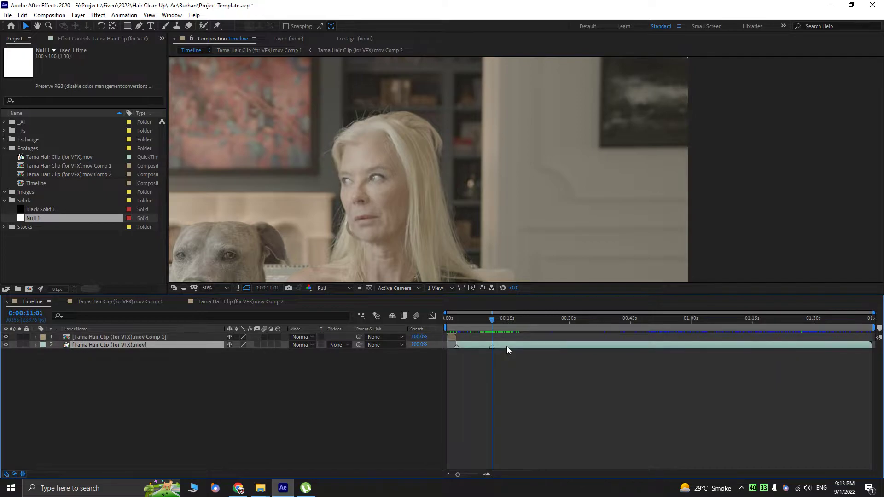
# - Scrub through the remaining footage up to 0:01:30:21 and back to 0:01:28:19, examining the woman's hair
pyautogui.moveTo(492, 322); pyautogui.dragTo(520, 321)
pyautogui.moveTo(524, 320); pyautogui.dragTo(817, 308)
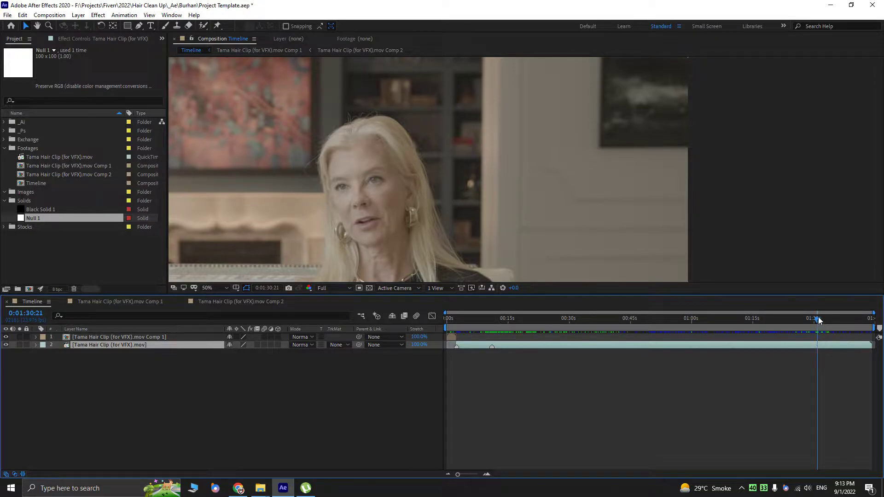
pyautogui.click(854, 327)
pyautogui.moveTo(854, 326); pyautogui.dragTo(808, 328)
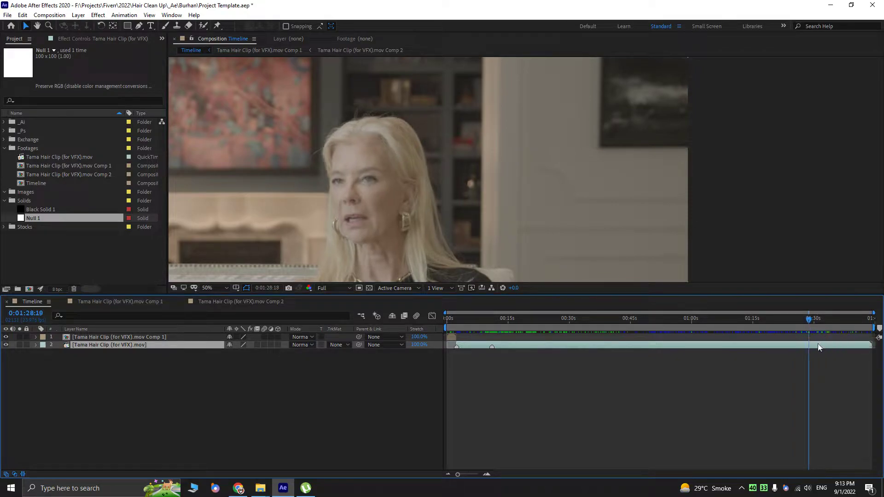
# - Duplicate the Tama Hair Clip (for VFX).mov layer and freeze the copy on the frame at 0:01:28:18
pyautogui.hotkey('ctrl', 'd')
pyautogui.rightClick(818, 344)
pyautogui.moveTo(803, 133)
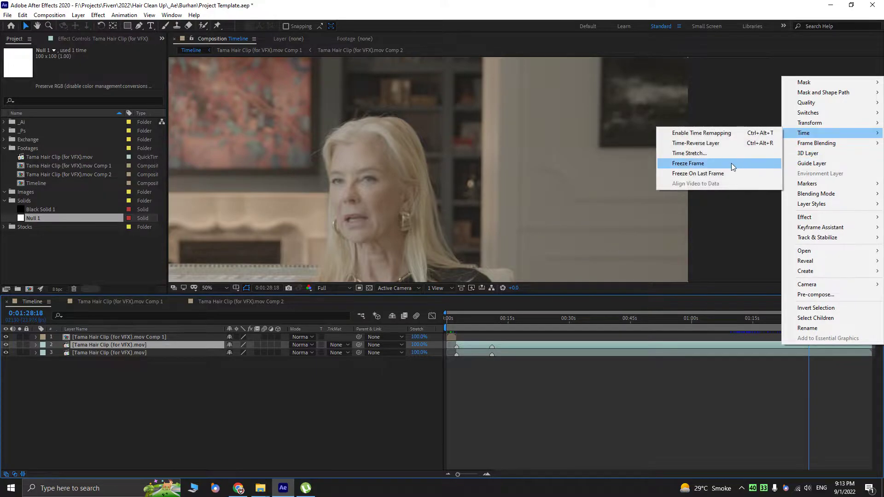
pyautogui.click(731, 163)
# - Shift the frozen copy to the start of the clip and transfer it into Tama Hair Clip (for VFX).mov Comp 1 as the top layer
pyautogui.moveTo(805, 344); pyautogui.dragTo(459, 344)
pyautogui.click(445, 322)
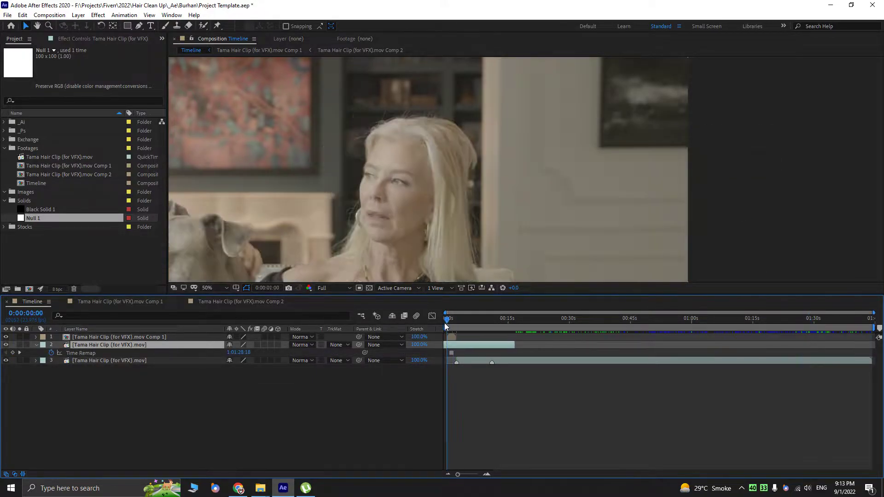
pyautogui.press('Delete')
pyautogui.doubleClick(453, 338)
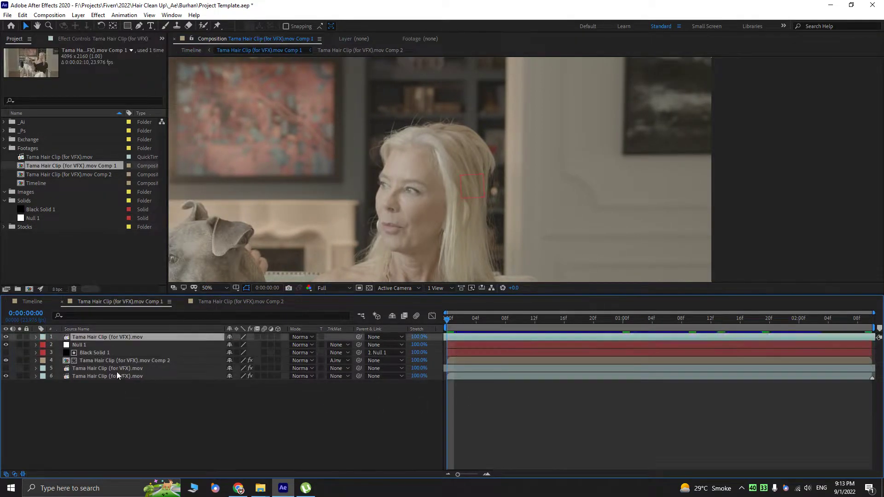
# - Draw a closed mask on the frozen clip that follows the outer hair edge behind the head and encloses the adjoining shelf and wall
pyautogui.scroll(1, 470, 182)
pyautogui.moveTo(351, 98); pyautogui.dragTo(407, 196)
pyautogui.press('g')
pyautogui.click(380, 72)
pyautogui.click(385, 172)
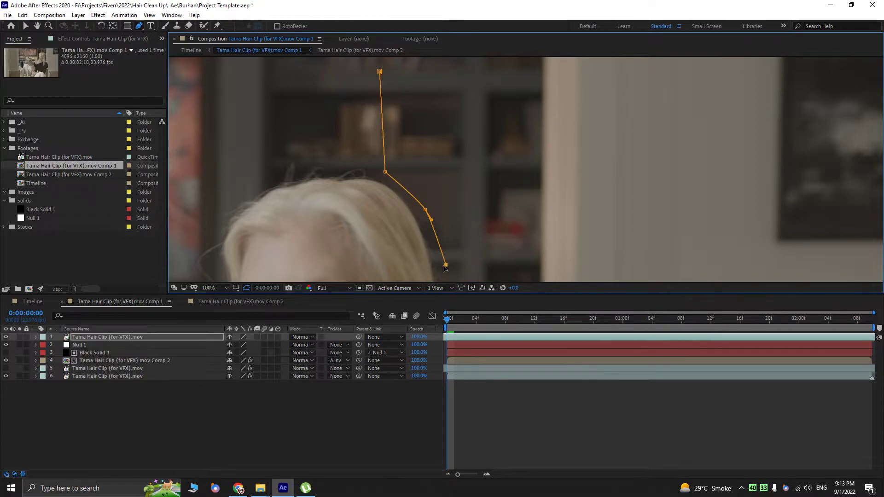
pyautogui.moveTo(446, 266); pyautogui.dragTo(411, 137)
pyautogui.click(416, 165)
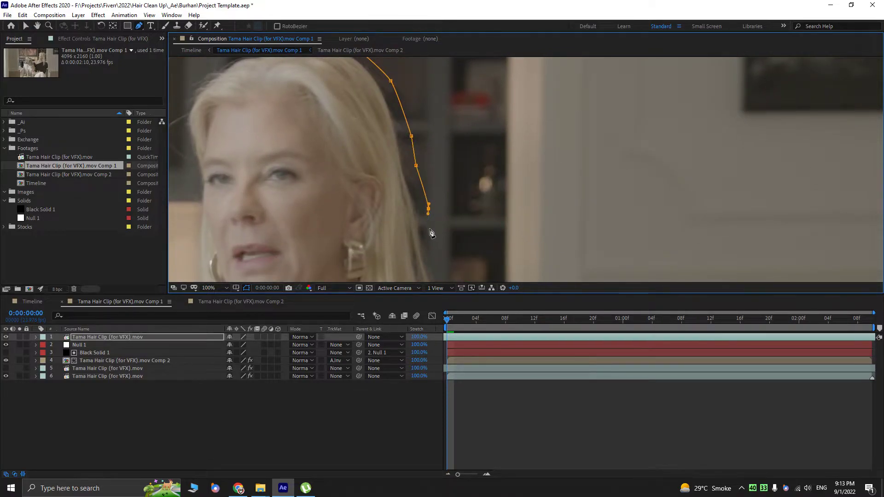
pyautogui.click(434, 259)
pyautogui.moveTo(434, 259); pyautogui.dragTo(383, 178)
pyautogui.click(544, 195)
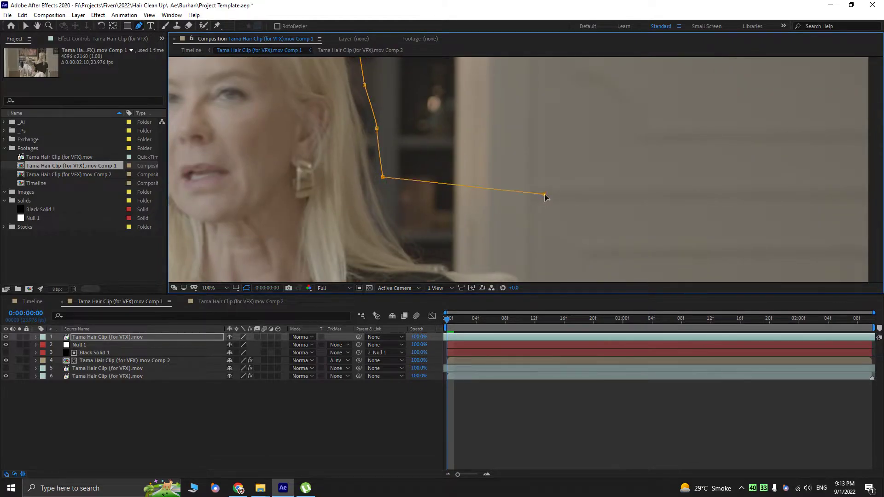
pyautogui.moveTo(546, 129); pyautogui.dragTo(504, 321)
pyautogui.moveTo(501, 87); pyautogui.dragTo(506, 134)
pyautogui.click(503, 131)
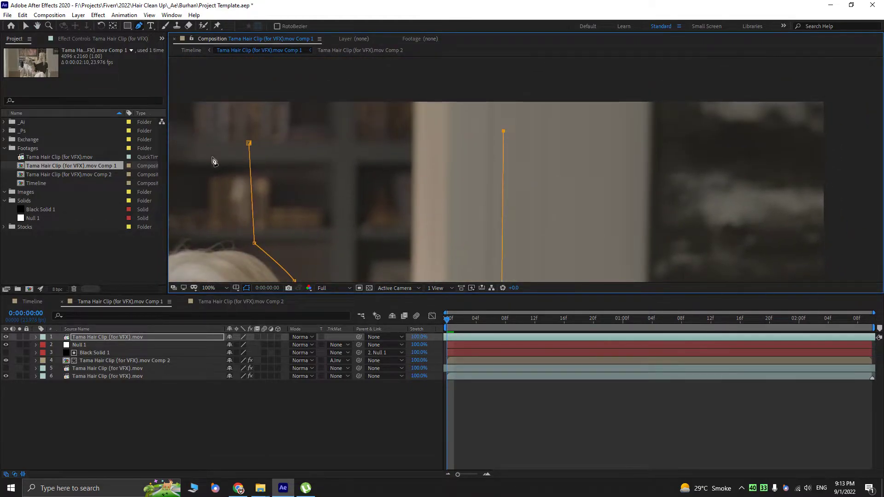
pyautogui.click(249, 144)
pyautogui.moveTo(329, 211); pyautogui.dragTo(396, 70)
pyautogui.press('v')
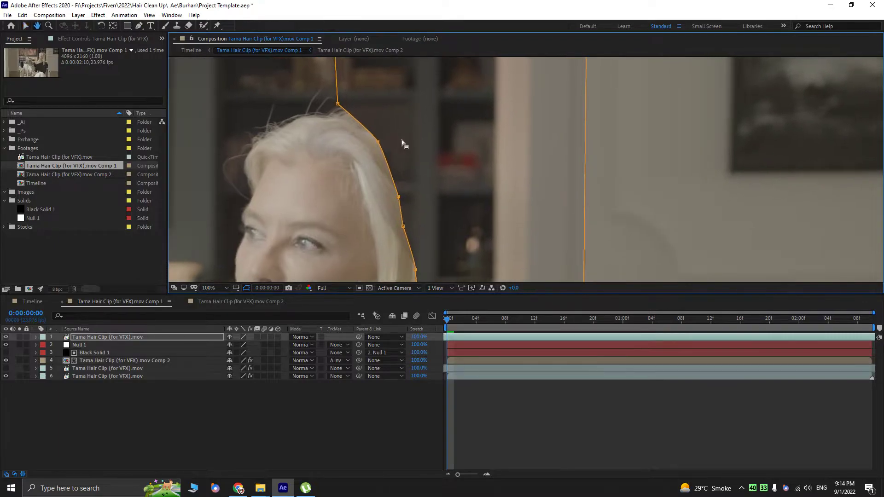
# - Move the masked frozen clip directly below the Tama Hair Clip (for VFX).mov Comp 2 layer
pyautogui.moveTo(90, 336); pyautogui.dragTo(92, 364)
pyautogui.click(89, 352)
pyautogui.scroll(-2, 409, 170)
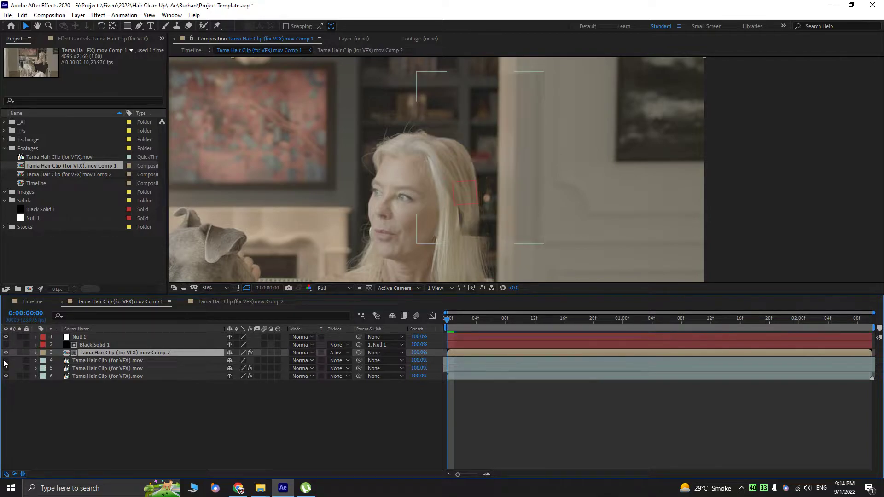
# - Scrub and play back the composite, set the preview resolution to Half and save the project
pyautogui.moveTo(447, 319); pyautogui.dragTo(625, 323)
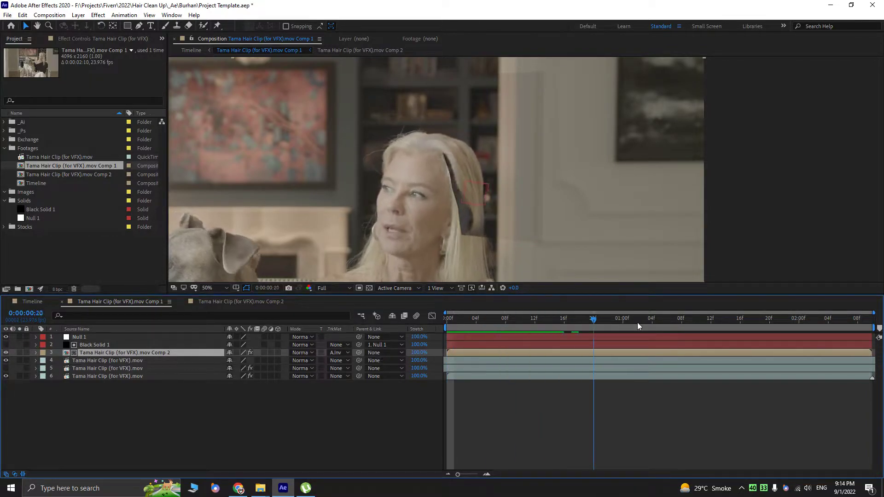
pyautogui.press('space')
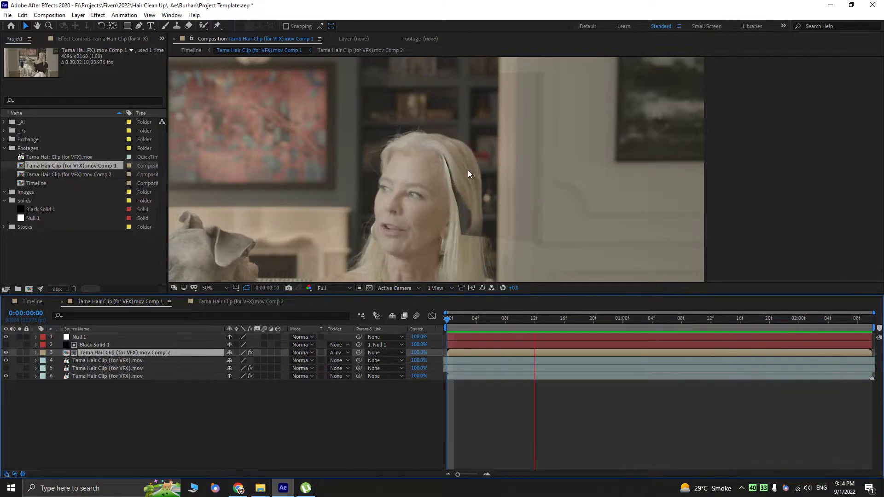
pyautogui.press('space')
pyautogui.hotkey('ctrl', 'shift', 'j')
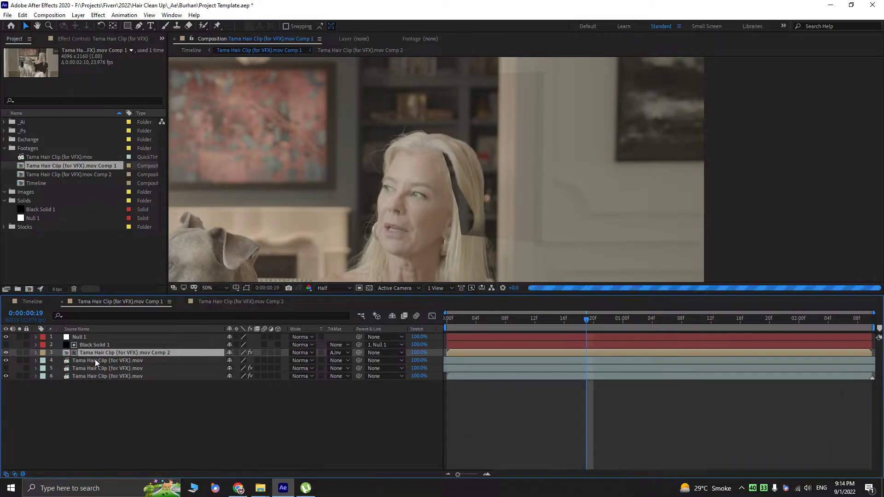
pyautogui.hotkey('ctrl', 's')
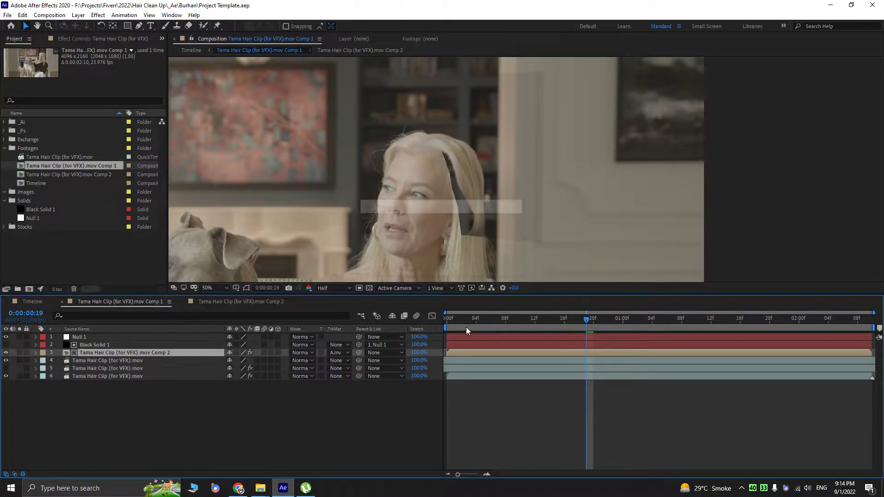
# - Reshape the frozen clip's mask at 0:00:00:19 to follow the outer edge of the hair patch, play it back and save the project
pyautogui.click(85, 359)
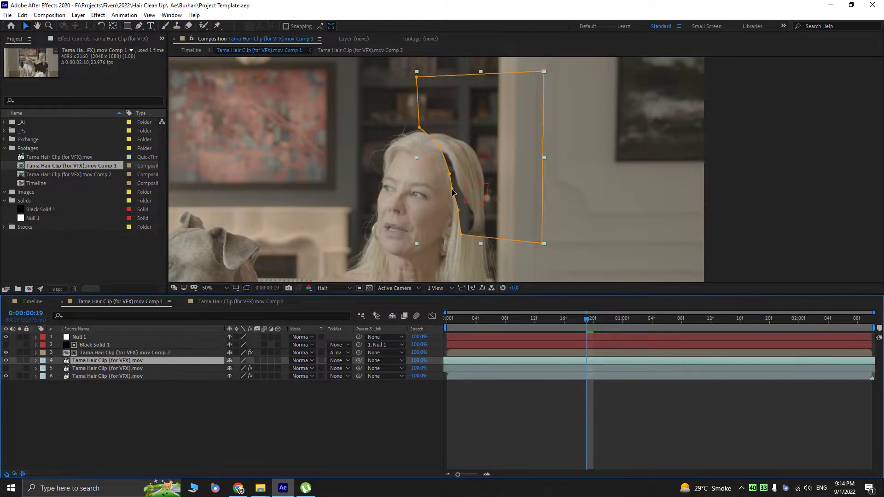
pyautogui.moveTo(452, 193); pyautogui.dragTo(466, 188)
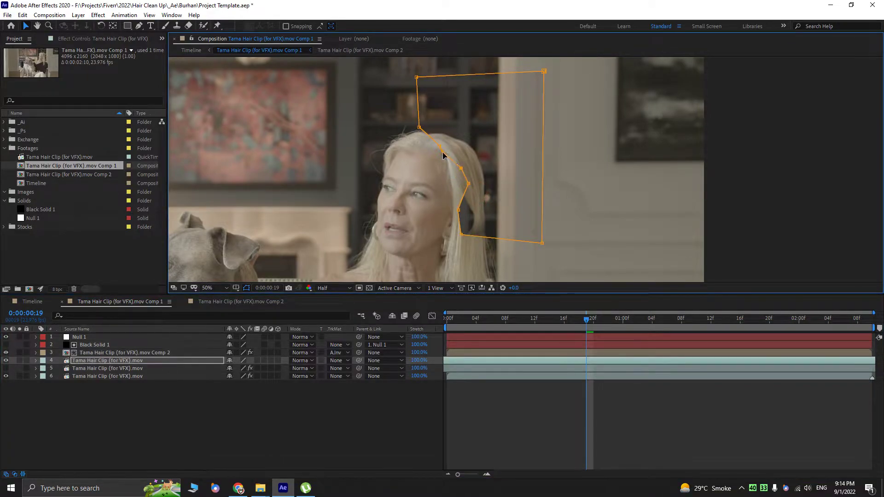
pyautogui.moveTo(462, 210); pyautogui.dragTo(475, 244)
pyautogui.press('space')
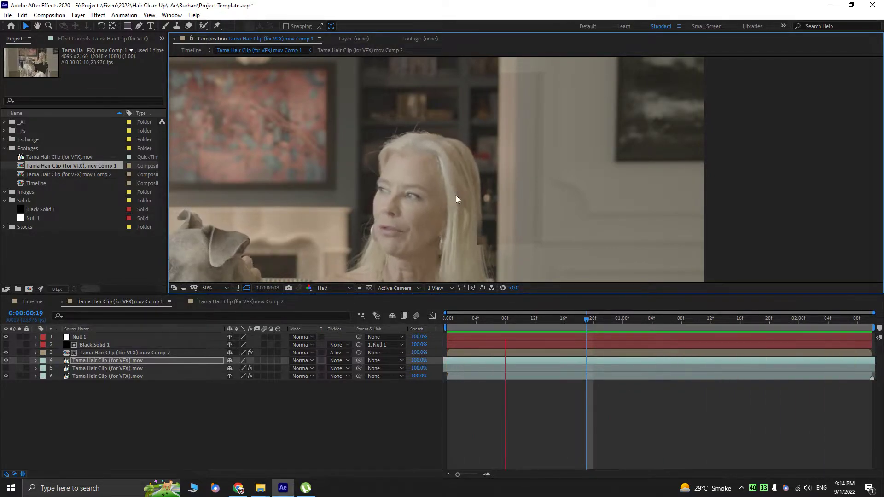
pyautogui.press('space')
pyautogui.hotkey('ctrl', 's')
# - Review the cleaned hair and background edges from the first frame to 0:00:02:09, up close and in the wider view
pyautogui.moveTo(383, 172); pyautogui.dragTo(421, 156)
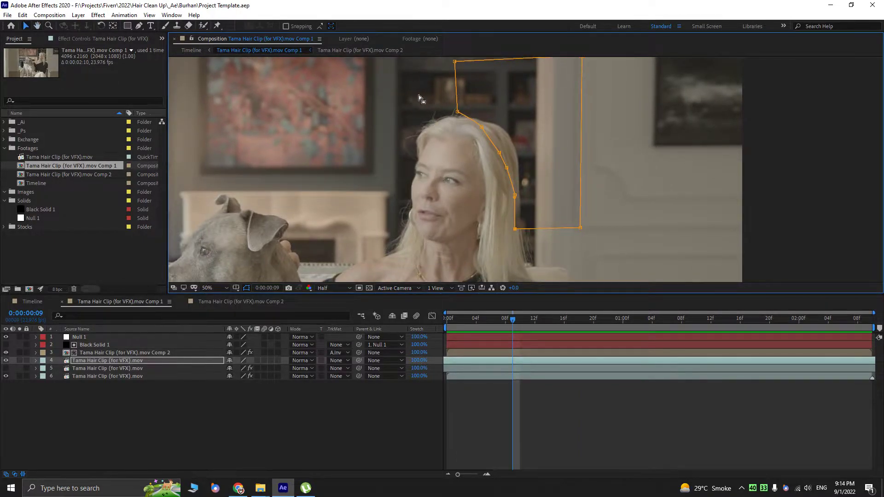
pyautogui.moveTo(428, 188); pyautogui.dragTo(414, 208)
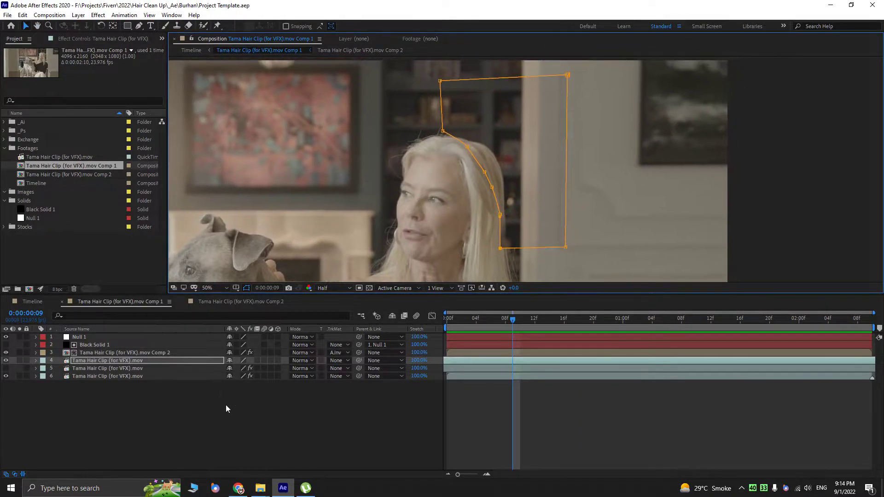
pyautogui.click(226, 404)
pyautogui.moveTo(551, 311); pyautogui.dragTo(870, 318)
pyautogui.scroll(2, 433, 109)
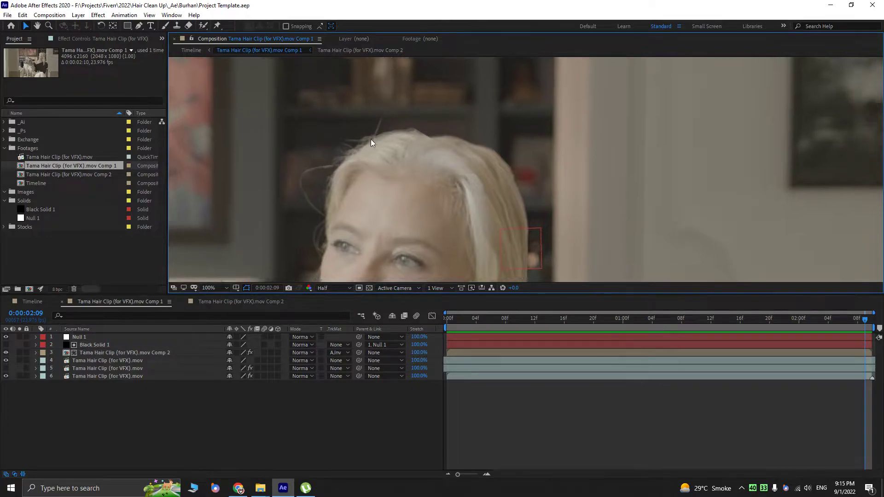
pyautogui.scroll(-2, 371, 139)
pyautogui.moveTo(859, 324); pyautogui.dragTo(447, 318)
pyautogui.moveTo(348, 294); pyautogui.dragTo(438, 322)
pyautogui.moveTo(561, 141); pyautogui.dragTo(532, 204)
pyautogui.press('v')
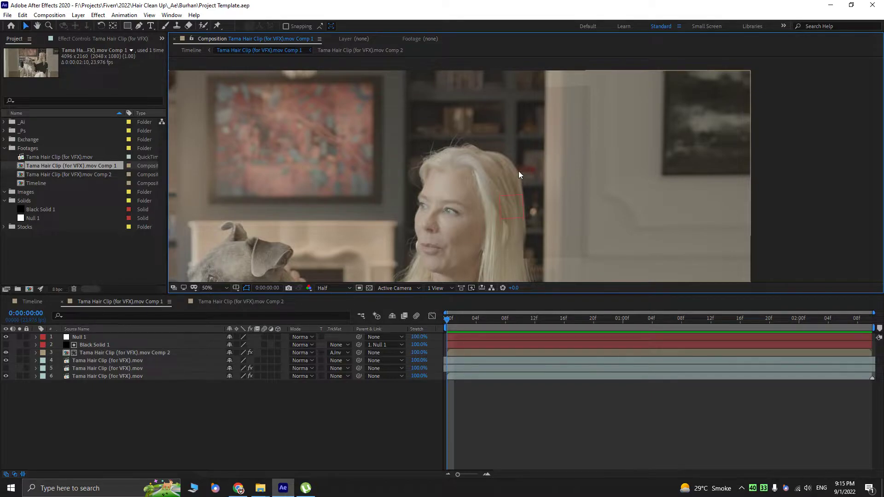
pyautogui.moveTo(543, 178); pyautogui.dragTo(517, 148)
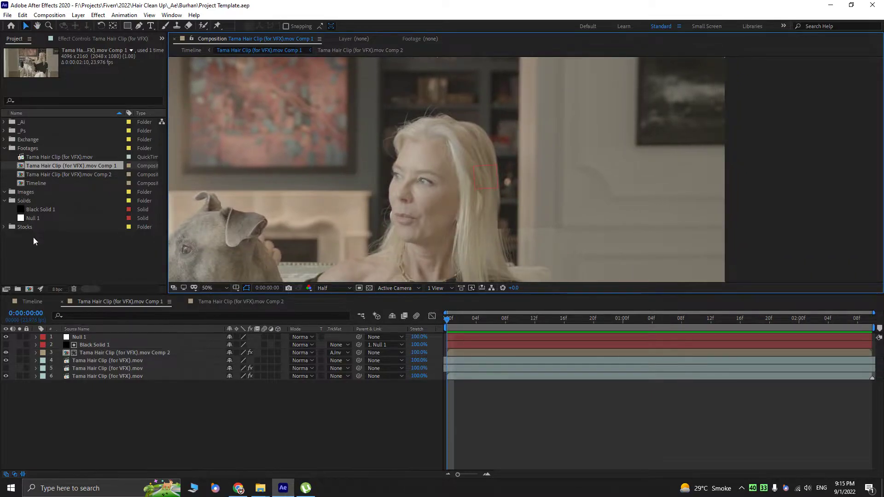
pyautogui.click(24, 270)
pyautogui.click(24, 131)
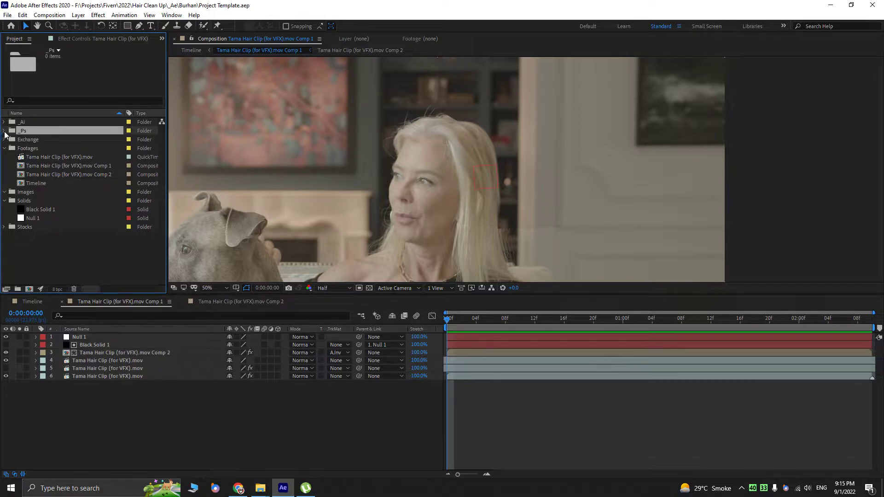
pyautogui.moveTo(463, 223); pyautogui.dragTo(447, 229)
# - Solo the masked background clip together with the Comp 2 hair patch to examine both, and restore the full composite view
pyautogui.click(89, 352)
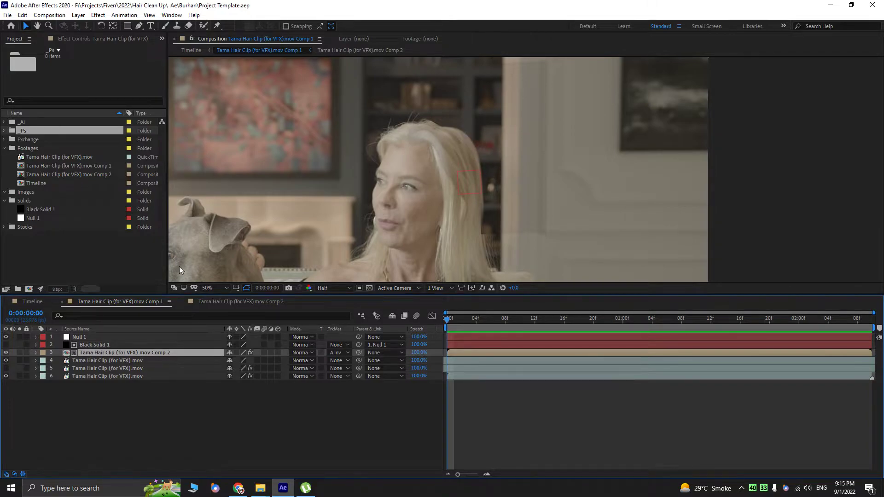
pyautogui.click(90, 360)
pyautogui.click(19, 361)
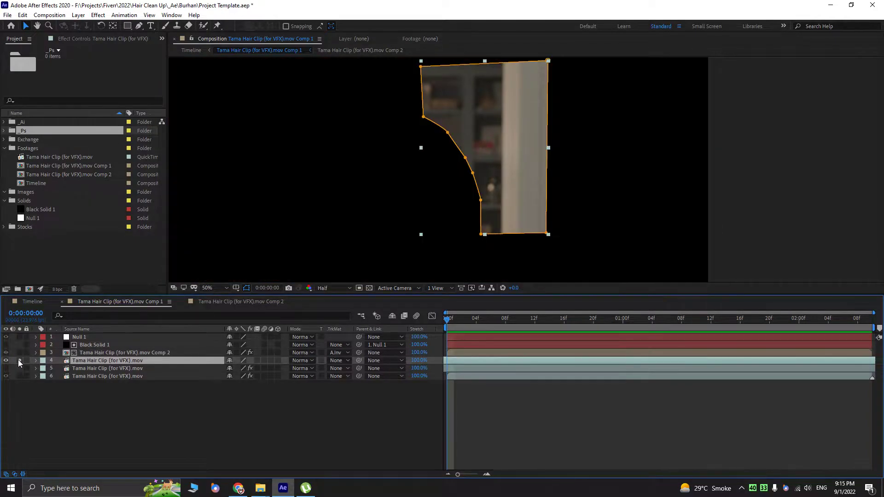
pyautogui.click(19, 352)
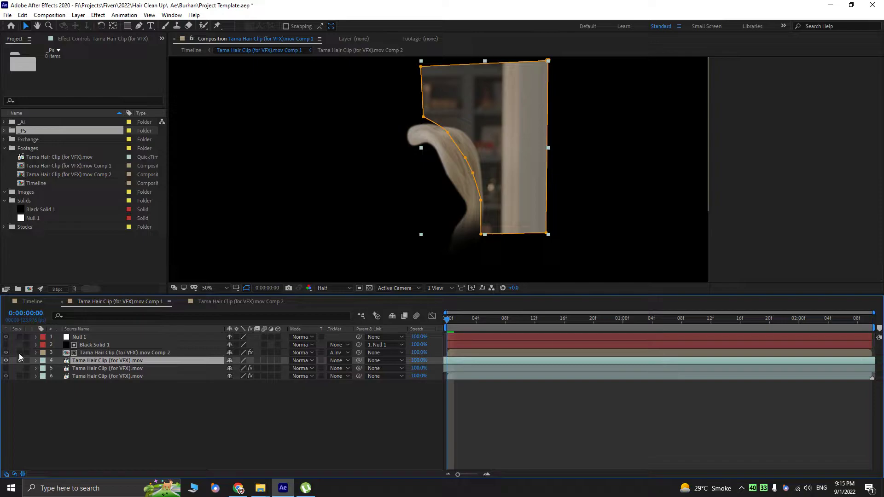
pyautogui.moveTo(19, 353); pyautogui.dragTo(19, 360)
pyautogui.click(85, 394)
# - Raise the frozen clip's mask point above the head at 0:00:02:09 and play back the composite
pyautogui.moveTo(457, 322); pyautogui.dragTo(866, 318)
pyautogui.scroll(2, 442, 123)
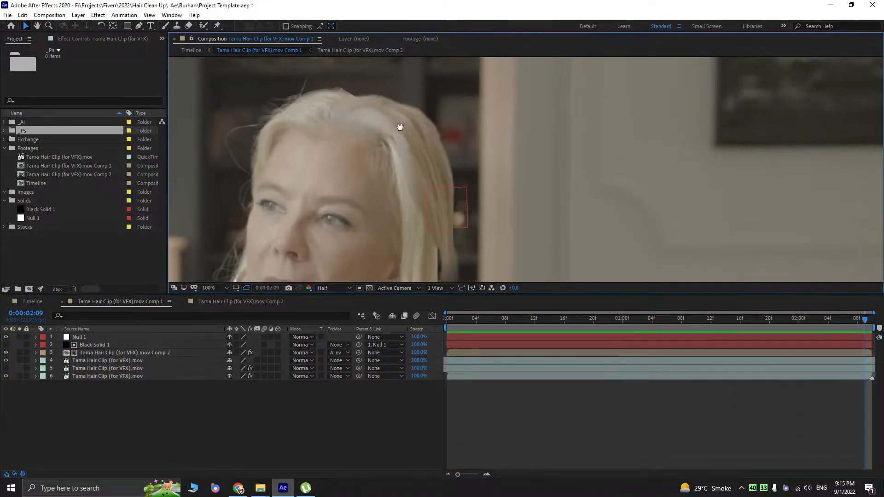
pyautogui.click(84, 360)
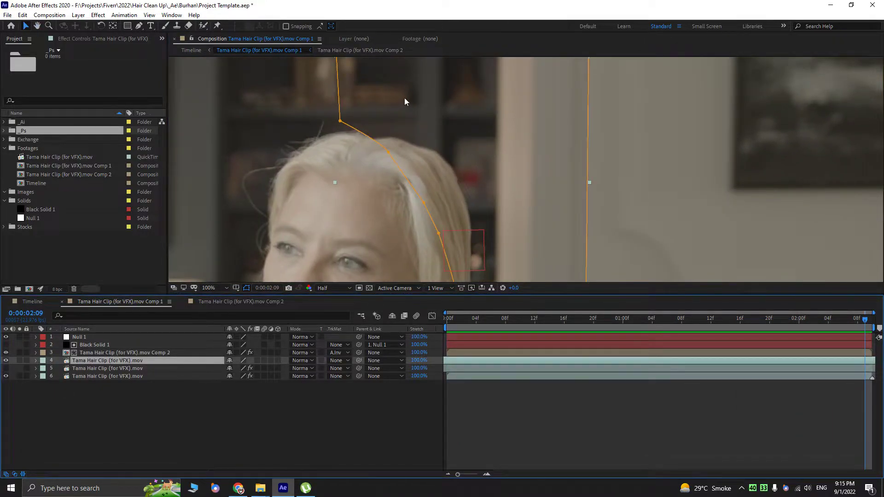
pyautogui.moveTo(343, 123); pyautogui.dragTo(347, 98)
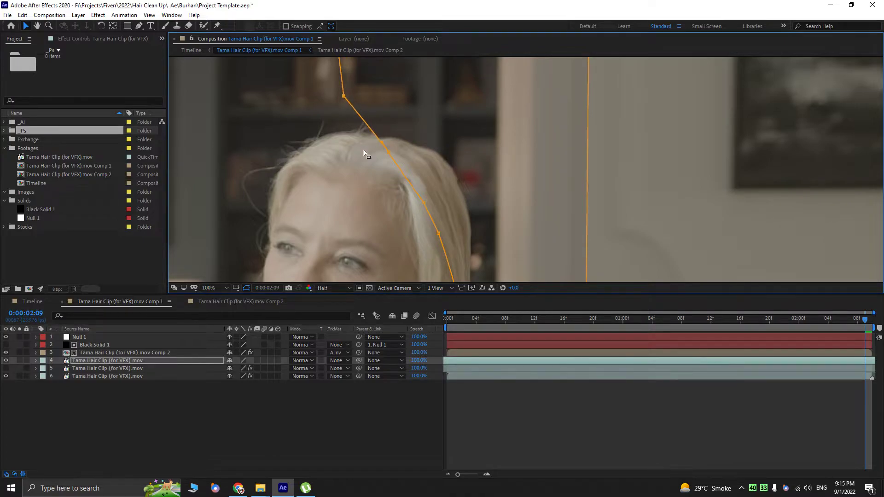
pyautogui.click(316, 404)
pyautogui.press('space')
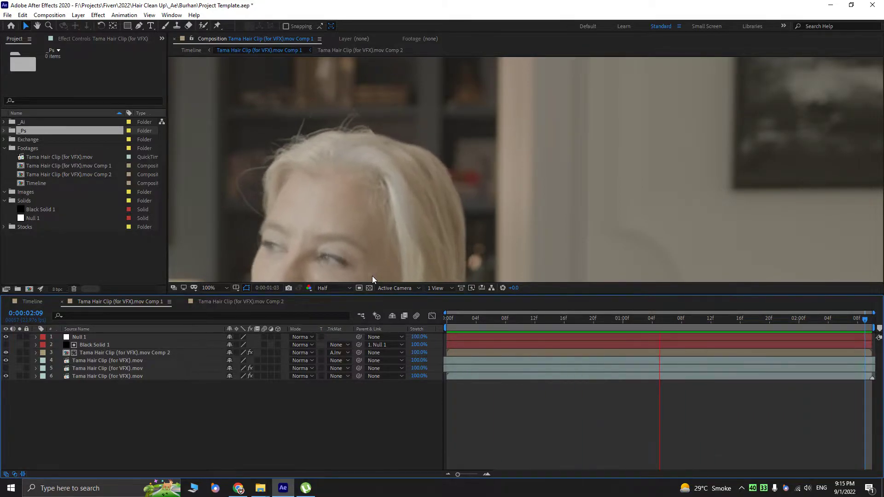
# - Compare the cleaned hair at 0:00:02:06 with the soloed base clip and save the project
pyautogui.click(3, 361)
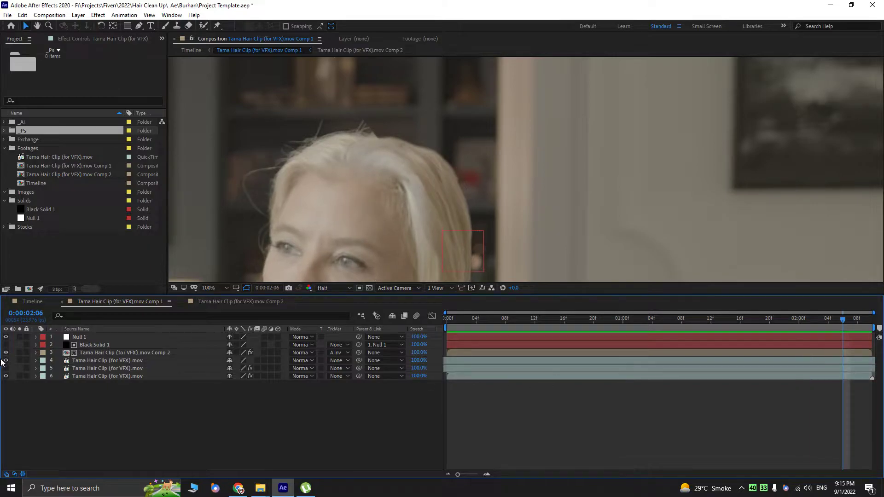
pyautogui.click(19, 376)
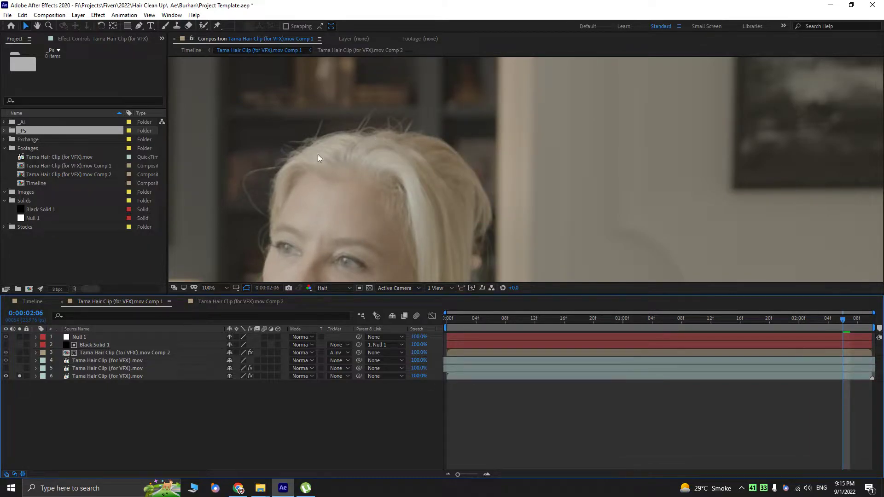
pyautogui.click(19, 376)
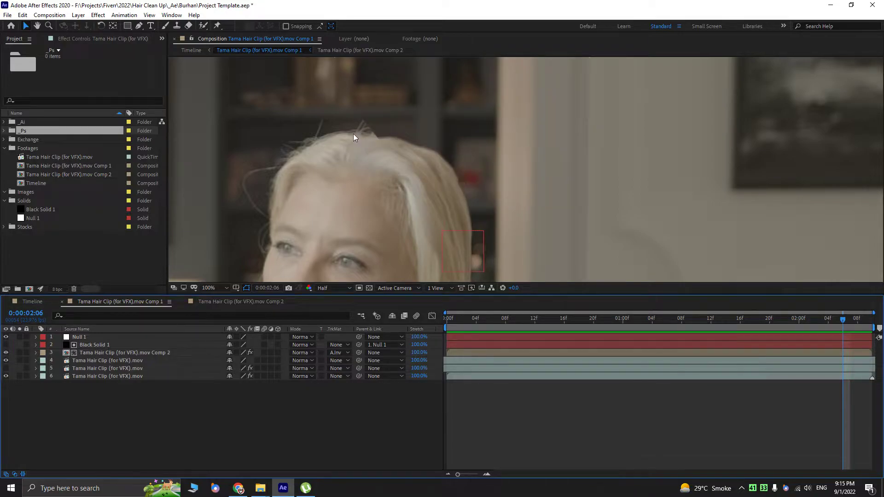
pyautogui.hotkey('ctrl', 's')
# - Inspect the remaining stray hair around the woman's head, neck and shoulder at 0:00:02:06
pyautogui.moveTo(347, 197); pyautogui.dragTo(409, 146)
pyautogui.scroll(-1, 440, 141)
pyautogui.scroll(1, 399, 216)
pyautogui.moveTo(399, 217); pyautogui.dragTo(474, 96)
pyautogui.scroll(1, 418, 106)
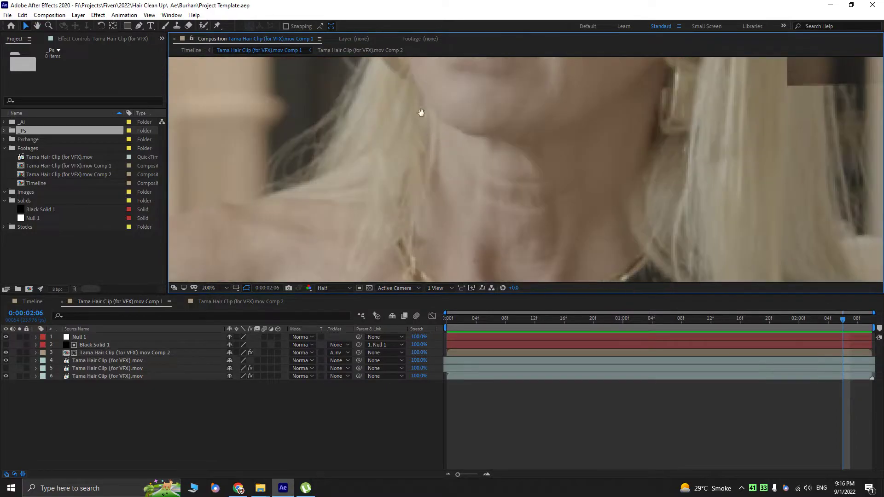
pyautogui.moveTo(418, 106); pyautogui.dragTo(405, 143)
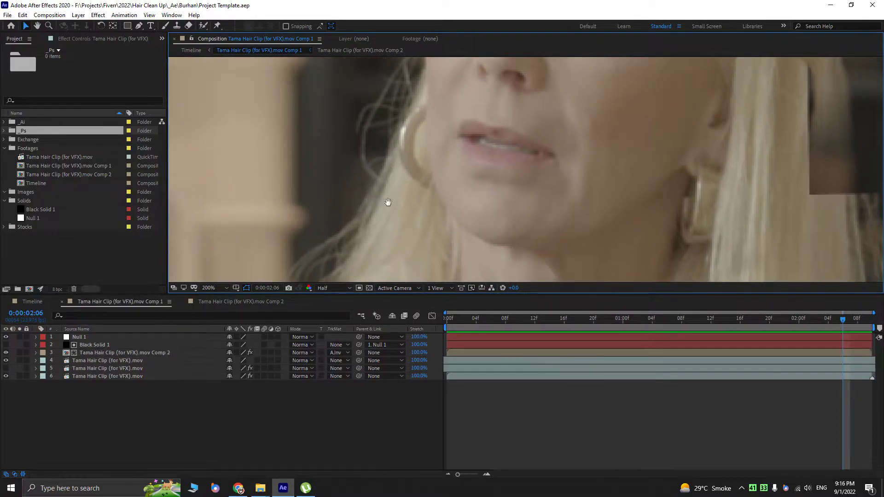
# - Rename the Mocha Pro effect on the bottom Tama Hair Clip layer to "Mocha Pro Head Mesh Track"
pyautogui.click(117, 376)
pyautogui.click(70, 39)
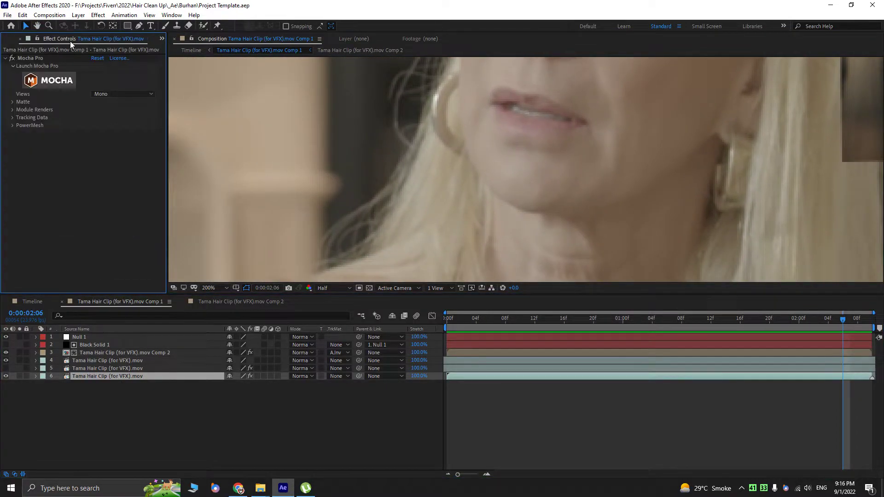
pyautogui.click(38, 59)
pyautogui.press('Return')
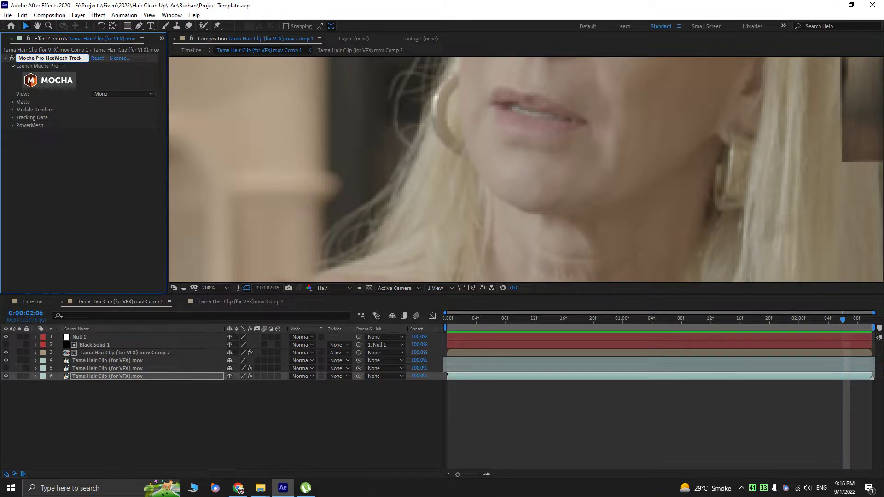
pyautogui.press('Return')
# - Add a second Mocha Pro effect to the bottom clip, set the composition resolution to Full and launch Mocha from the new effect
pyautogui.hotkey('ctrl', 'space')
pyautogui.click(11, 163)
pyautogui.click(52, 156)
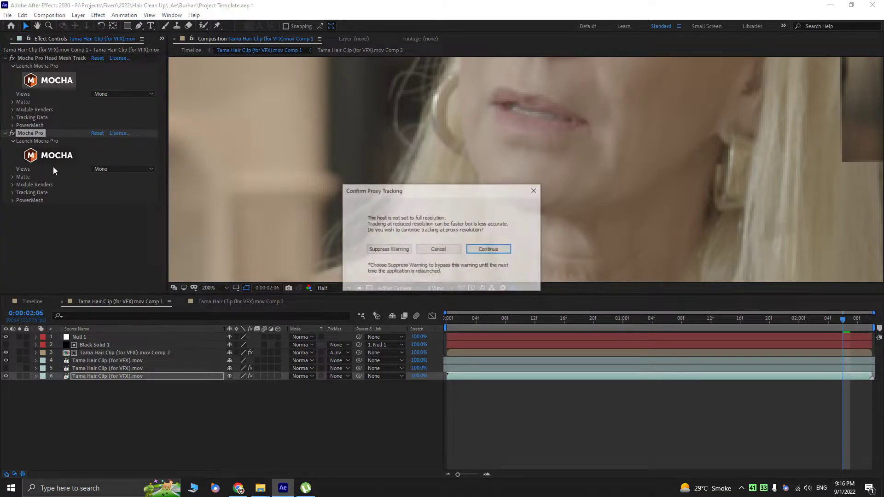
pyautogui.click(439, 249)
pyautogui.click(334, 288)
pyautogui.click(338, 309)
pyautogui.click(54, 155)
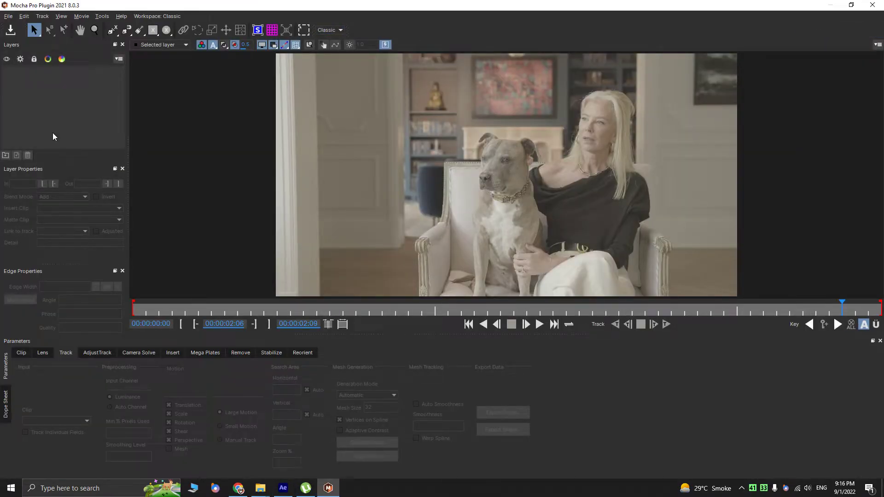
# - Examine the long hair beside the woman's face up close in Mocha and go to 0:00:00:07
pyautogui.press('z')
pyautogui.moveTo(603, 140); pyautogui.dragTo(533, 88)
pyautogui.press('x')
pyautogui.moveTo(557, 138); pyautogui.dragTo(492, 206)
pyautogui.press('z')
pyautogui.moveTo(601, 143); pyautogui.dragTo(551, 97)
pyautogui.press('x')
pyautogui.moveTo(551, 87); pyautogui.dragTo(521, 152)
pyautogui.press('x')
pyautogui.moveTo(594, 246); pyautogui.dragTo(434, 150)
pyautogui.moveTo(508, 308); pyautogui.dragTo(606, 308)
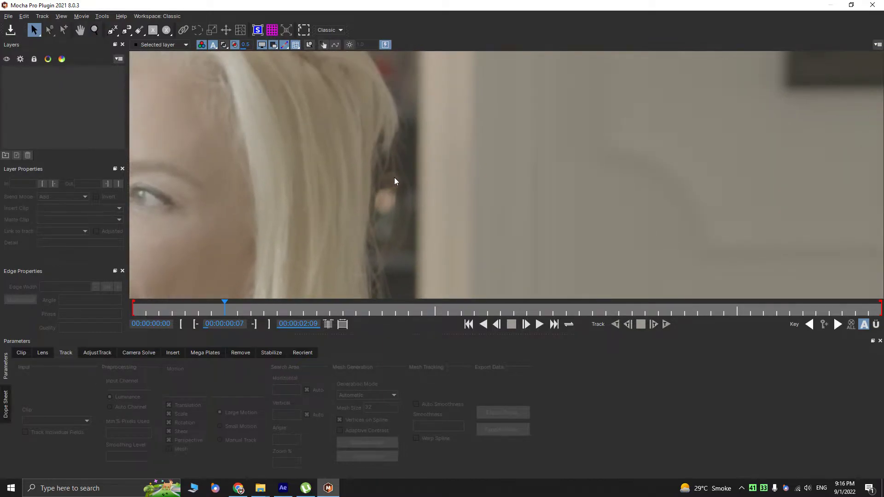
# - Start an X-spline at 0:00:00:07 along the outer edge of the long hair, from eye level down to the shoulder
pyautogui.click(113, 32)
pyautogui.click(376, 109)
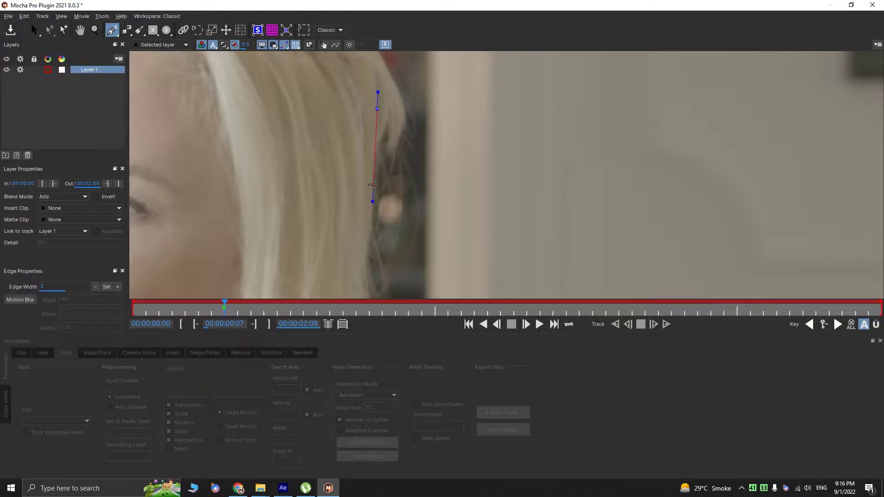
pyautogui.click(366, 268)
pyautogui.press('x')
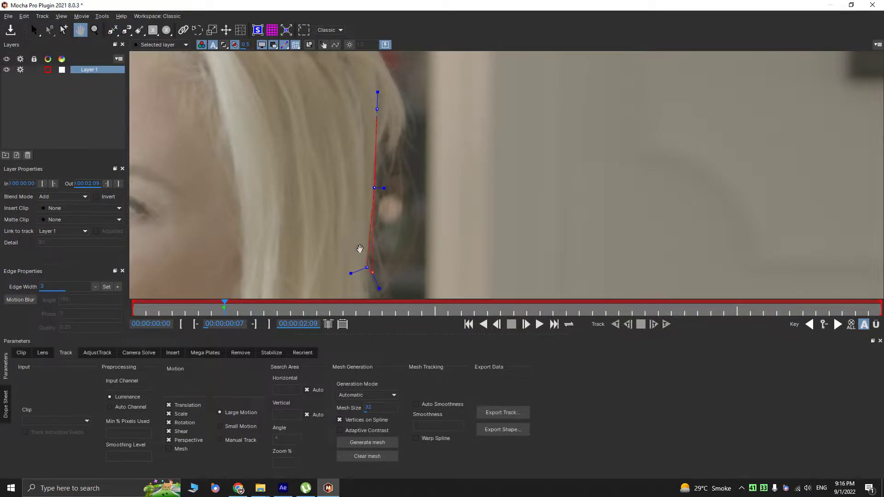
pyautogui.moveTo(365, 265); pyautogui.dragTo(321, 135)
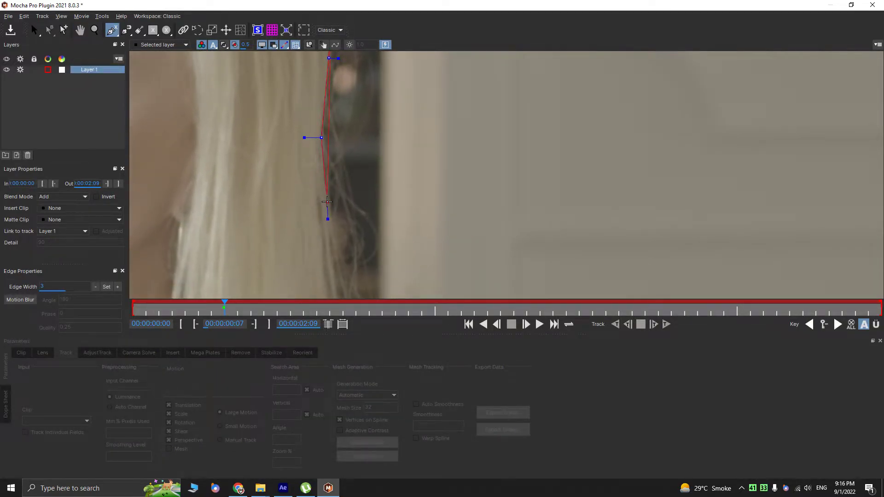
pyautogui.moveTo(330, 262); pyautogui.dragTo(296, 167)
pyautogui.click(305, 225)
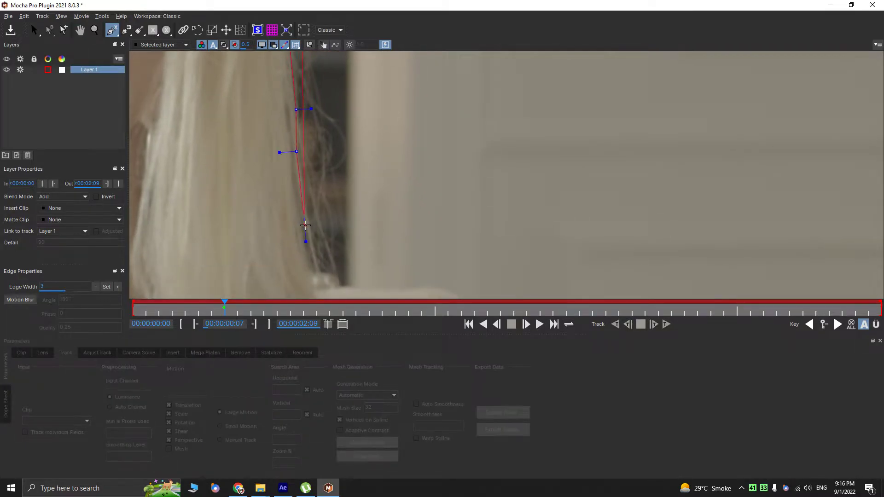
pyautogui.press('x')
pyautogui.moveTo(304, 232); pyautogui.dragTo(275, 203)
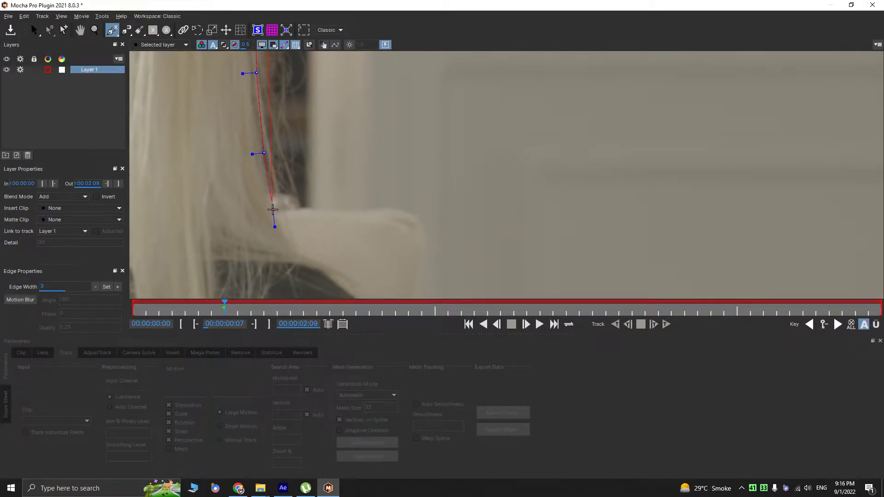
pyautogui.click(289, 252)
# - Continue the spline across the hair at the shoulder and up its inner edge beside the cheek
pyautogui.press('x')
pyautogui.moveTo(215, 256); pyautogui.dragTo(406, 232)
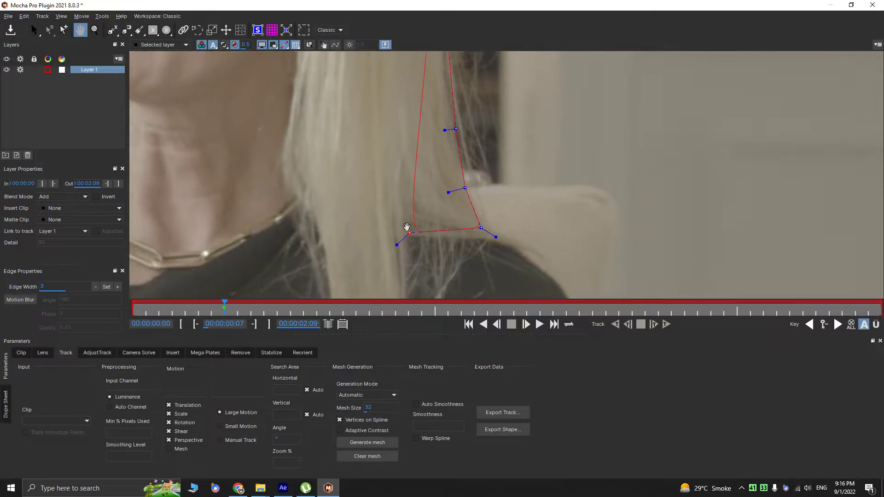
pyautogui.click(280, 216)
pyautogui.press('x')
pyautogui.moveTo(305, 106); pyautogui.dragTo(254, 221)
pyautogui.click(248, 208)
pyautogui.press('x')
pyautogui.moveTo(263, 131); pyautogui.dragTo(228, 237)
pyautogui.click(227, 221)
pyautogui.click(239, 143)
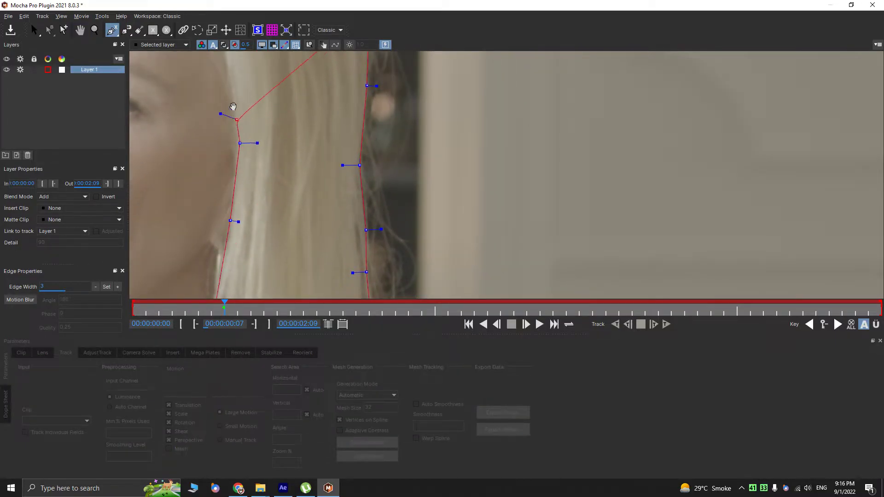
# - Place the last spline point near the temple and close the shape around the long hair
pyautogui.press('x')
pyautogui.moveTo(232, 92); pyautogui.dragTo(233, 186)
pyautogui.scroll(-5, 390, 122)
pyautogui.press('x')
pyautogui.moveTo(736, 69); pyautogui.dragTo(492, 239)
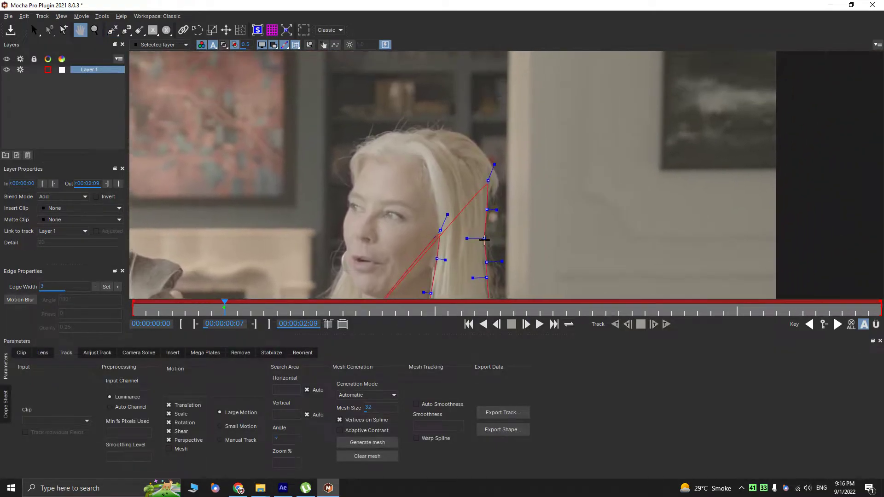
pyautogui.scroll(4, 434, 166)
pyautogui.click(426, 140)
pyautogui.rightClick(427, 139)
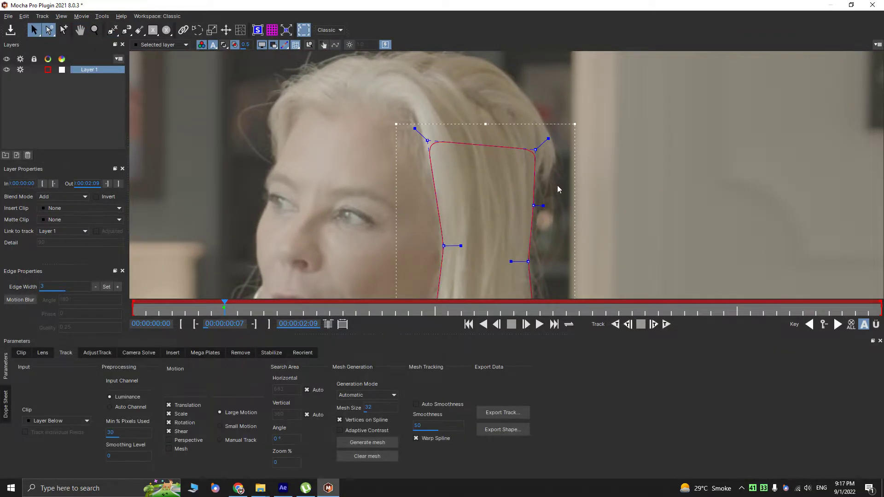
# - Fit the spline points along the outer hair edge to the hair outline from the shoulder up to eye level
pyautogui.scroll(2, 553, 185)
pyautogui.press('x')
pyautogui.moveTo(527, 201); pyautogui.dragTo(489, 186)
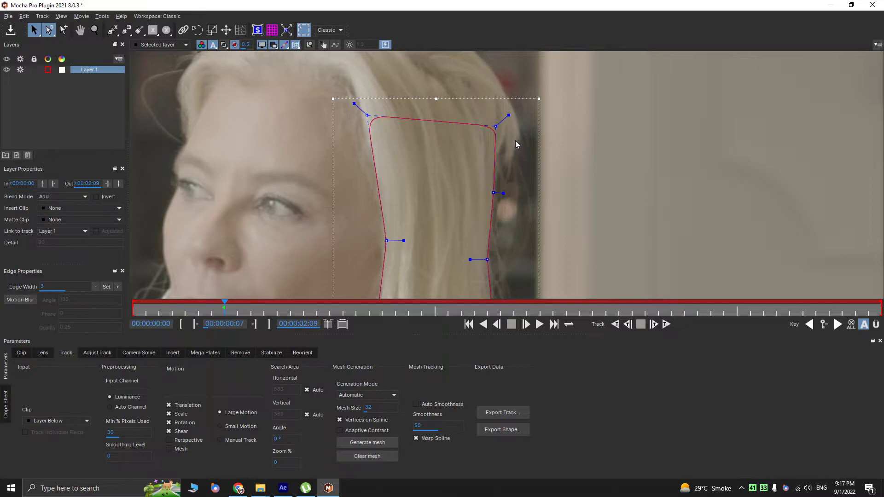
pyautogui.press('x')
pyautogui.moveTo(474, 273); pyautogui.dragTo(444, 205)
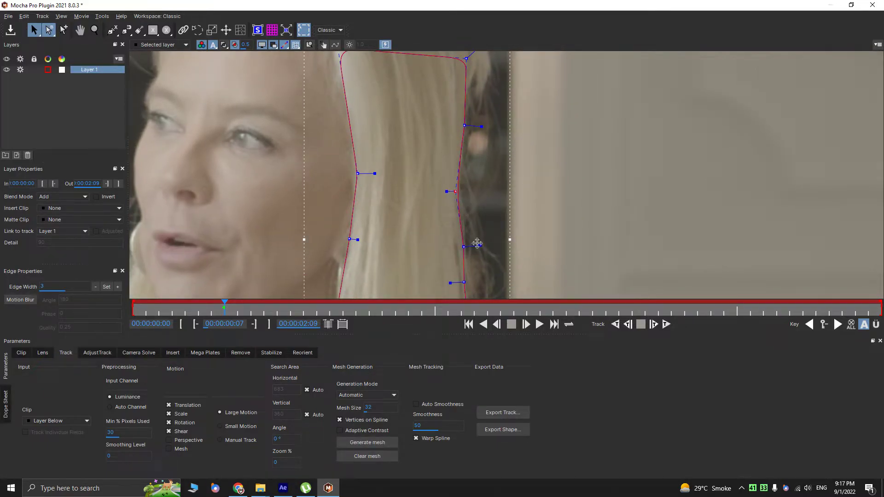
pyautogui.press('x')
pyautogui.moveTo(478, 271); pyautogui.dragTo(442, 163)
pyautogui.press('x')
pyautogui.moveTo(436, 244); pyautogui.dragTo(408, 202)
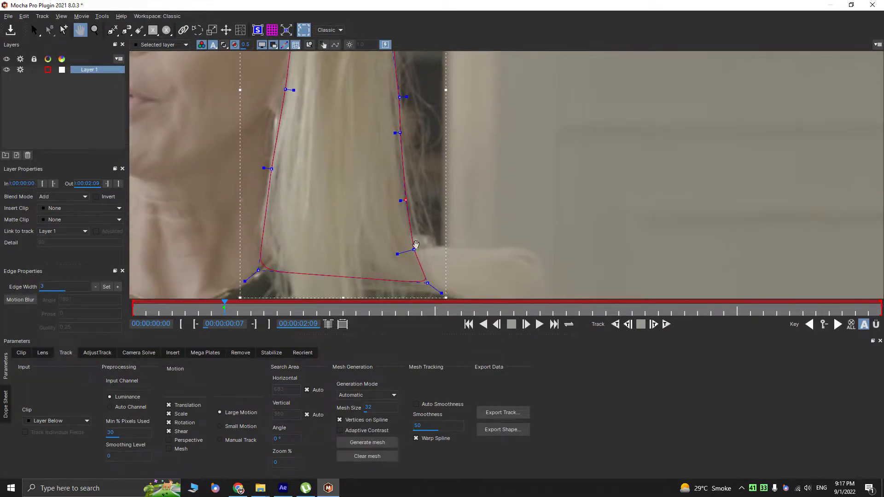
pyautogui.scroll(3, 411, 226)
pyautogui.press('x')
pyautogui.moveTo(412, 137); pyautogui.dragTo(387, 148)
pyautogui.press('x')
pyautogui.moveTo(381, 100); pyautogui.dragTo(382, 106)
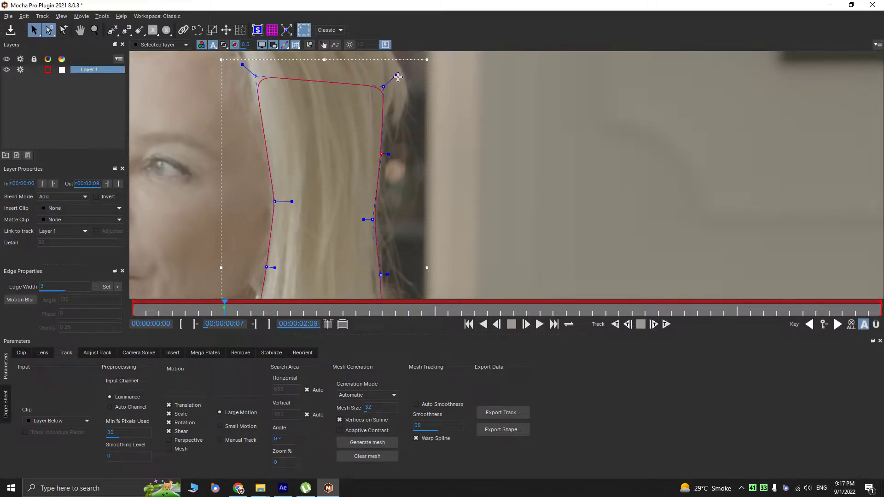
# - Insert a point in the spline's upper edge and raise it to round the shape over the hair
pyautogui.press('i')
pyautogui.moveTo(330, 82); pyautogui.dragTo(310, 99)
pyautogui.press('x')
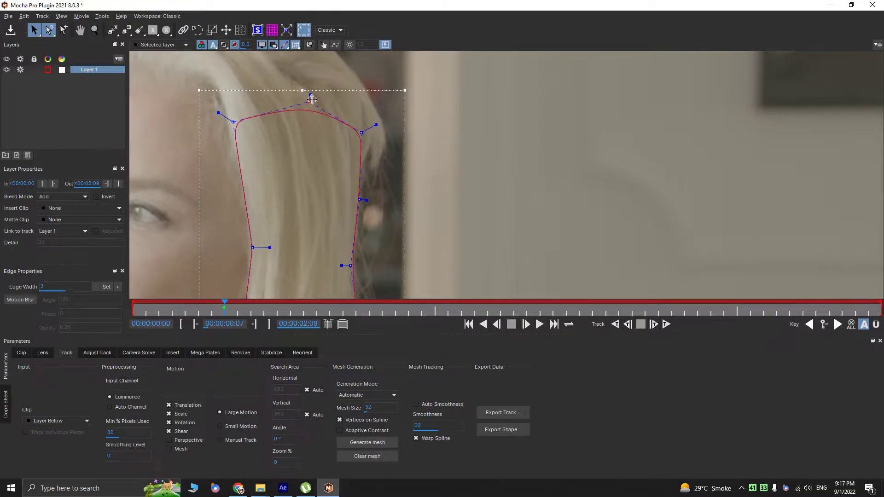
pyautogui.press('x')
pyautogui.moveTo(317, 146); pyautogui.dragTo(330, 89)
# - Enable Perspective motion and track the hair shape backward from 0:00:00:07 to the first frame
pyautogui.scroll(-4, 329, 92)
pyautogui.moveTo(315, 220); pyautogui.dragTo(333, 210)
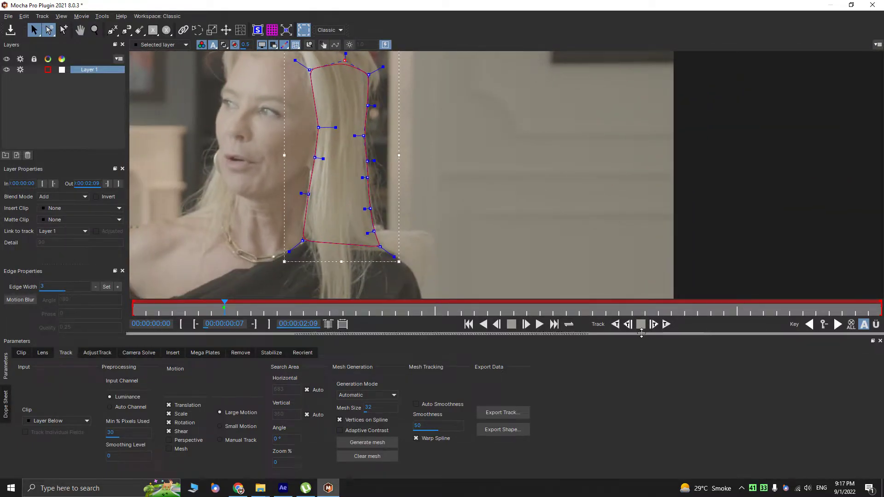
pyautogui.click(169, 440)
pyautogui.click(615, 324)
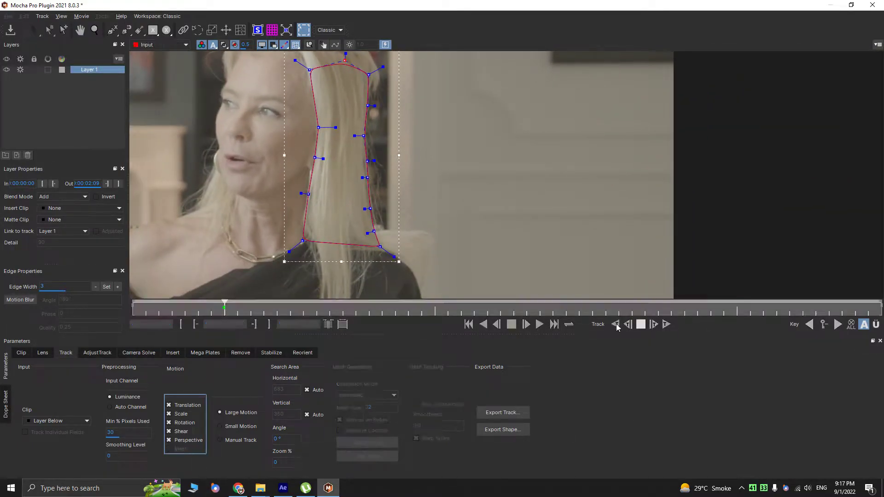
# - Refit the upper points of the spline's outer edge to the hair outline on the first frame
pyautogui.scroll(3, 359, 175)
pyautogui.press('x')
pyautogui.moveTo(375, 102); pyautogui.dragTo(337, 184)
pyautogui.moveTo(339, 107); pyautogui.dragTo(344, 106)
pyautogui.moveTo(334, 179); pyautogui.dragTo(333, 184)
pyautogui.click(338, 236)
pyautogui.press('x')
pyautogui.moveTo(353, 109); pyautogui.dragTo(325, 120)
pyautogui.press('x')
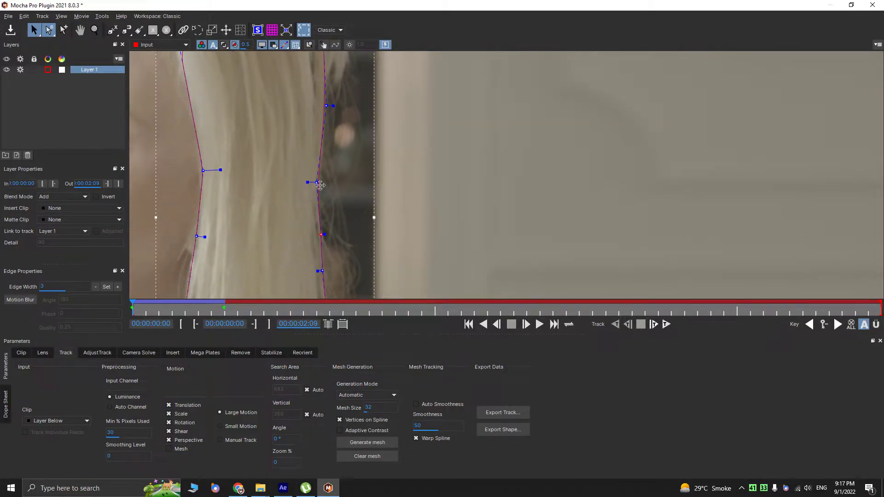
# - Align the remaining outer-edge points with the hair on the first frame, from cheek level to the shoulder
pyautogui.press('x')
pyautogui.moveTo(291, 217); pyautogui.dragTo(248, 132)
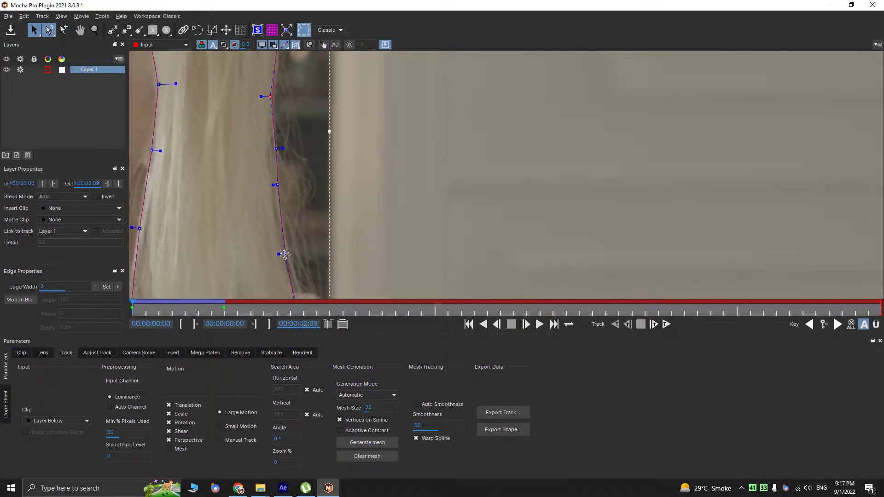
pyautogui.press('x')
pyautogui.moveTo(289, 204); pyautogui.dragTo(272, 154)
pyautogui.moveTo(269, 105); pyautogui.dragTo(288, 209)
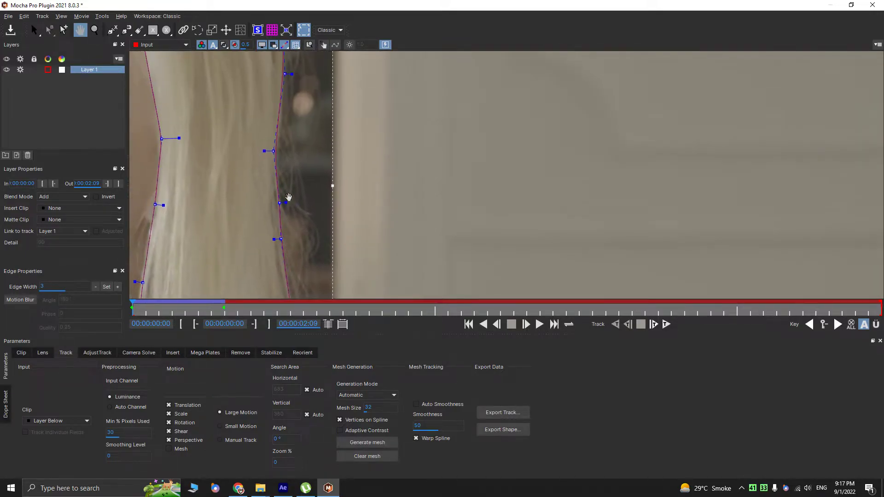
pyautogui.moveTo(292, 56); pyautogui.dragTo(300, 140)
pyautogui.scroll(-1, 297, 161)
pyautogui.press('x')
pyautogui.moveTo(279, 176); pyautogui.dragTo(285, 175)
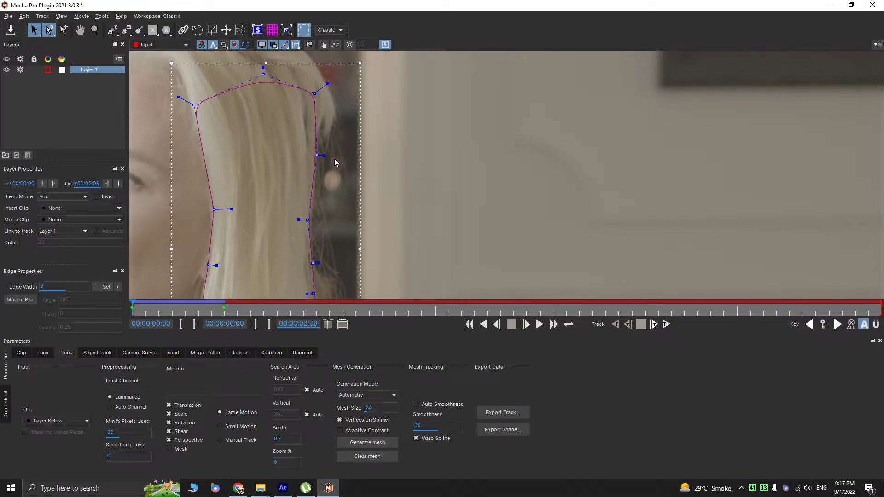
# - Return to 0:00:00:07 and track the hair shape forward to the end of the clip
pyautogui.click(224, 315)
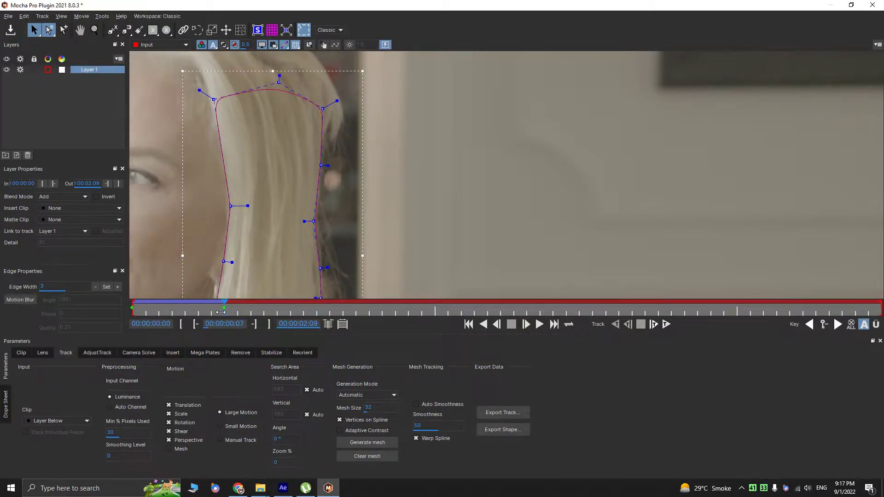
pyautogui.click(665, 324)
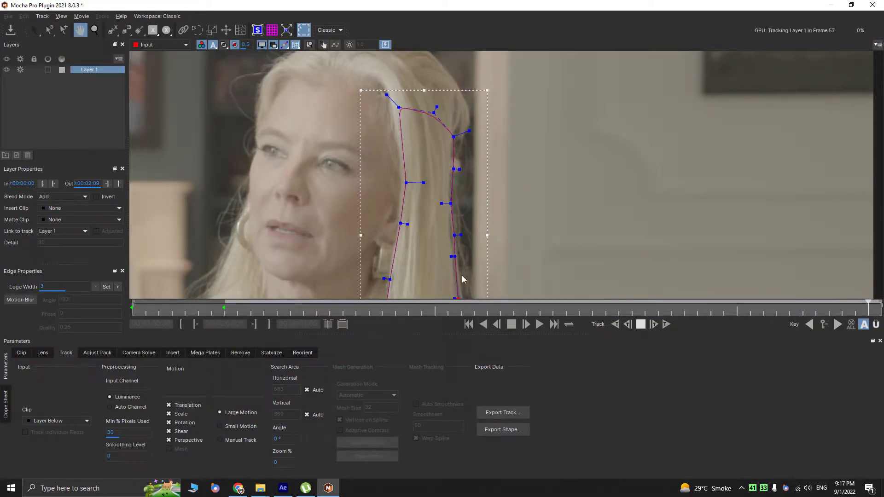
pyautogui.moveTo(460, 267); pyautogui.dragTo(449, 262)
# - Fit the spline's outer-edge points to the hair outline on the last frame, 0:00:02:09, down to the shoulder
pyautogui.press('z')
pyautogui.moveTo(455, 208); pyautogui.dragTo(479, 55)
pyautogui.moveTo(431, 125); pyautogui.dragTo(424, 121)
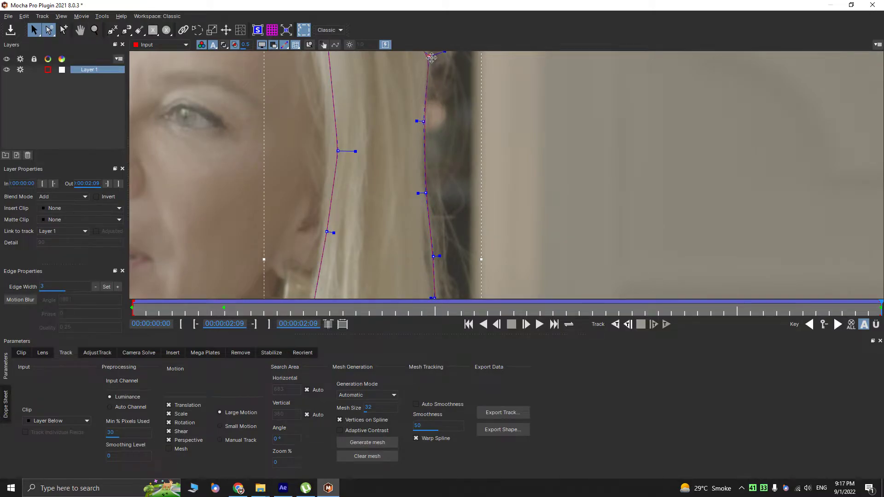
pyautogui.press('x')
pyautogui.moveTo(425, 198); pyautogui.dragTo(343, 184)
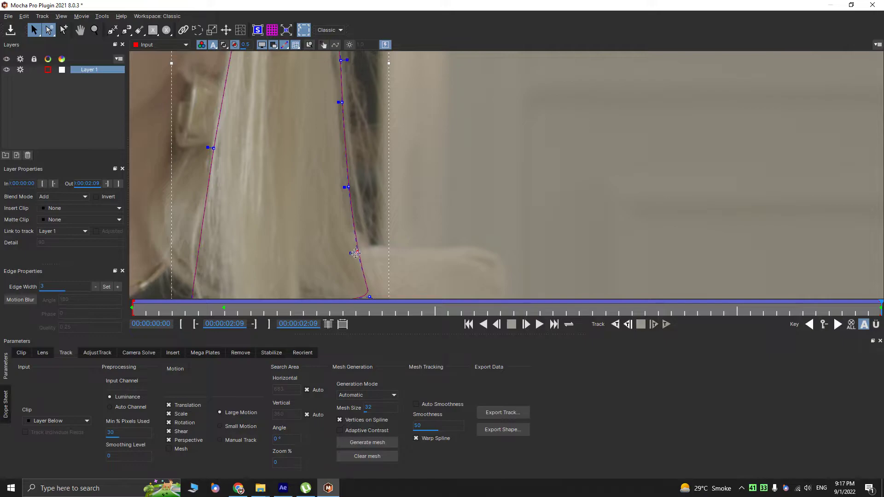
pyautogui.press('x')
pyautogui.press('z')
pyautogui.moveTo(352, 84); pyautogui.dragTo(391, 221)
# - Turn off tracking for Layer 1, the tracked long-hair shape
pyautogui.moveTo(866, 307); pyautogui.dragTo(872, 214)
pyautogui.press('x')
pyautogui.moveTo(365, 65); pyautogui.dragTo(369, 187)
pyautogui.press('z')
pyautogui.press('x')
pyautogui.moveTo(368, 187); pyautogui.dragTo(326, 249)
pyautogui.press('x')
pyautogui.press('z')
pyautogui.moveTo(181, 77); pyautogui.dragTo(73, 79)
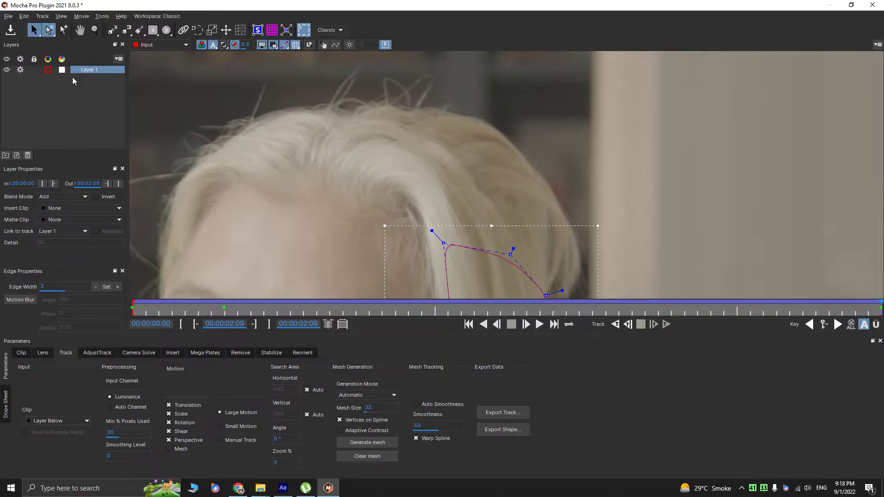
pyautogui.click(18, 72)
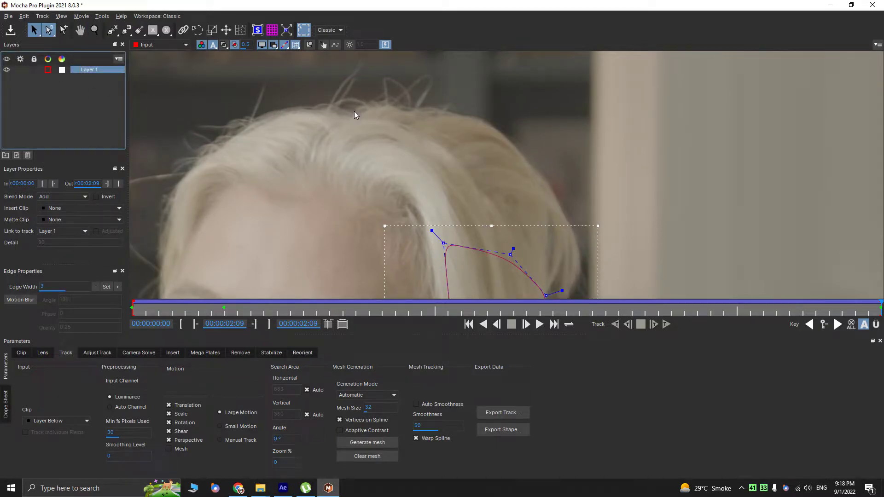
# - Start a new X-spline shape on the last frame, placing its first points from the parting along the top of the crown
pyautogui.click(112, 33)
pyautogui.press('z')
pyautogui.moveTo(301, 98); pyautogui.dragTo(361, 70)
pyautogui.press('x')
pyautogui.moveTo(344, 113); pyautogui.dragTo(433, 154)
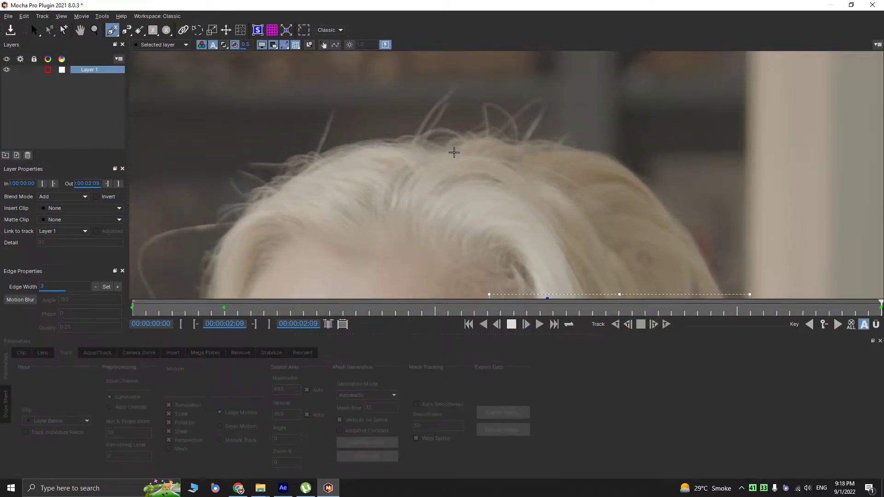
pyautogui.click(483, 173)
pyautogui.click(427, 145)
pyautogui.click(385, 139)
# - Extend the crown spline along the upper hair edge toward the front, keeping the stray hairs outside it
pyautogui.press('z')
pyautogui.moveTo(357, 154); pyautogui.dragTo(379, 123)
pyautogui.click(363, 132)
pyautogui.click(352, 136)
pyautogui.click(339, 136)
pyautogui.click(296, 152)
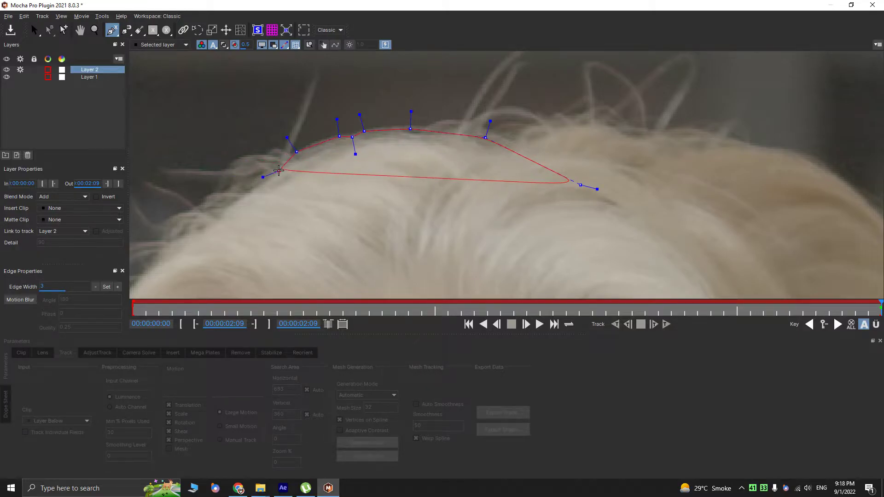
pyautogui.click(263, 173)
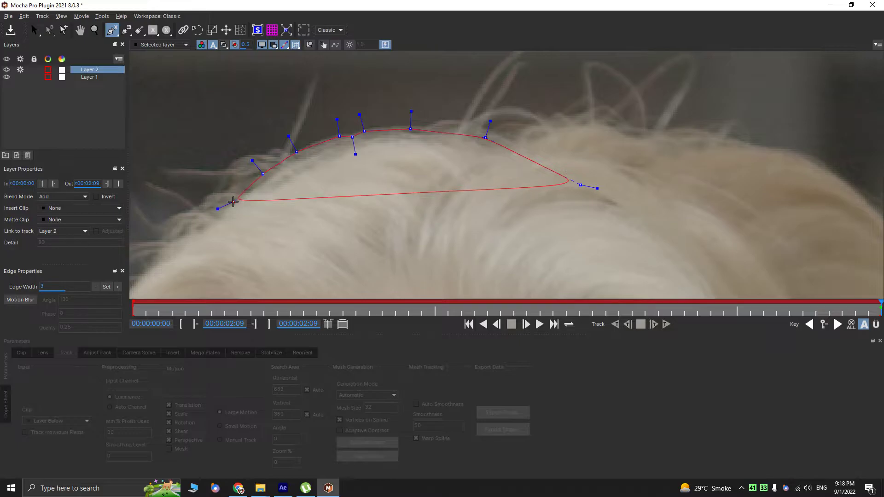
# - Continue the crown spline down the front hair edge, past the long loose strand, to the temple
pyautogui.press('x')
pyautogui.moveTo(212, 221); pyautogui.dragTo(312, 152)
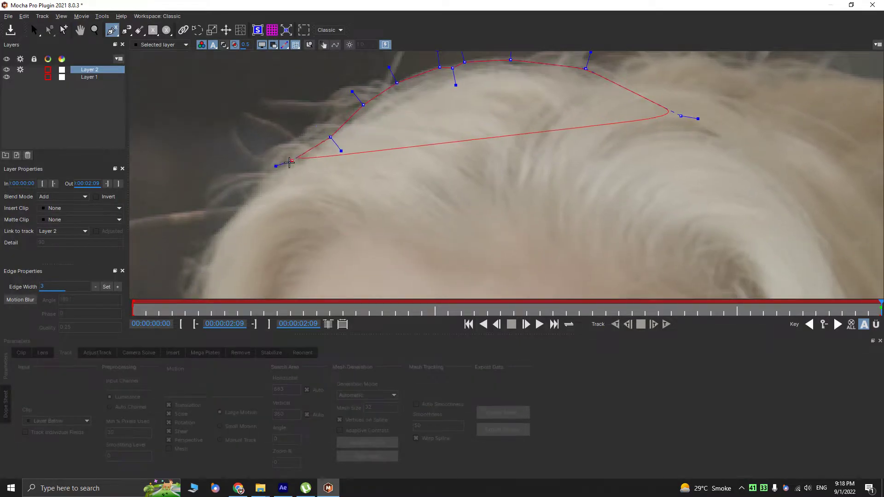
pyautogui.click(261, 179)
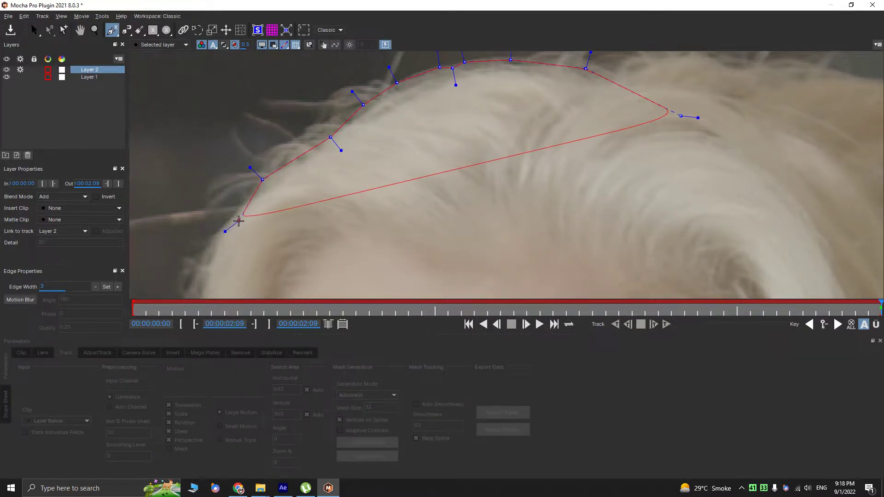
pyautogui.click(240, 211)
pyautogui.press('x')
pyautogui.moveTo(240, 211); pyautogui.dragTo(346, 128)
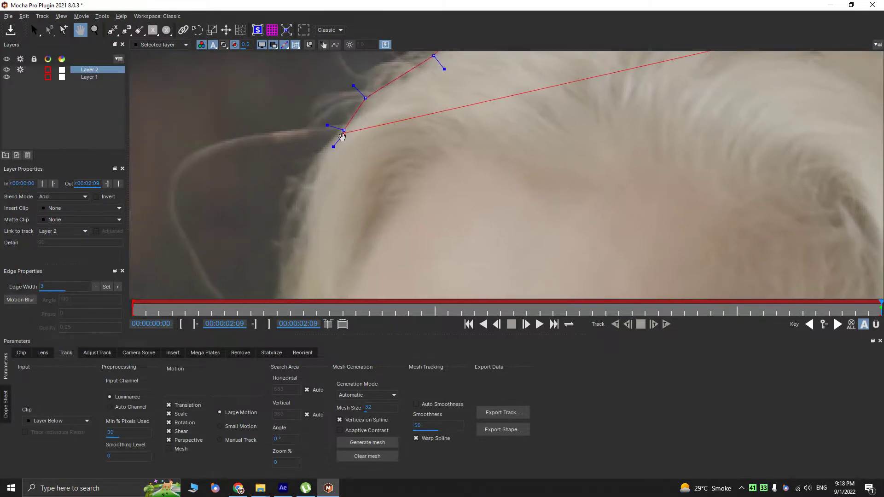
pyautogui.click(318, 156)
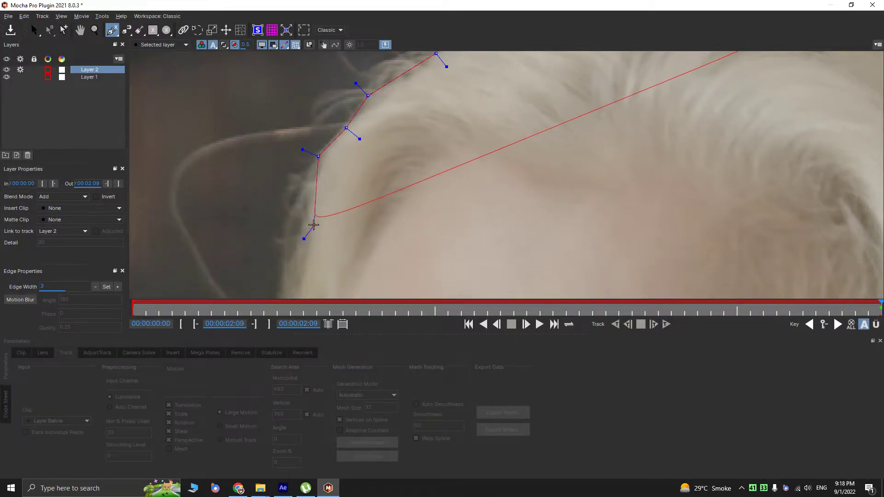
pyautogui.click(290, 216)
pyautogui.click(282, 241)
# - Place spline points down the temple hair edge to the outer corner of the eye, undoing one misplaced point
pyautogui.press('x')
pyautogui.moveTo(284, 248); pyautogui.dragTo(365, 78)
pyautogui.click(343, 161)
pyautogui.click(343, 182)
pyautogui.click(349, 224)
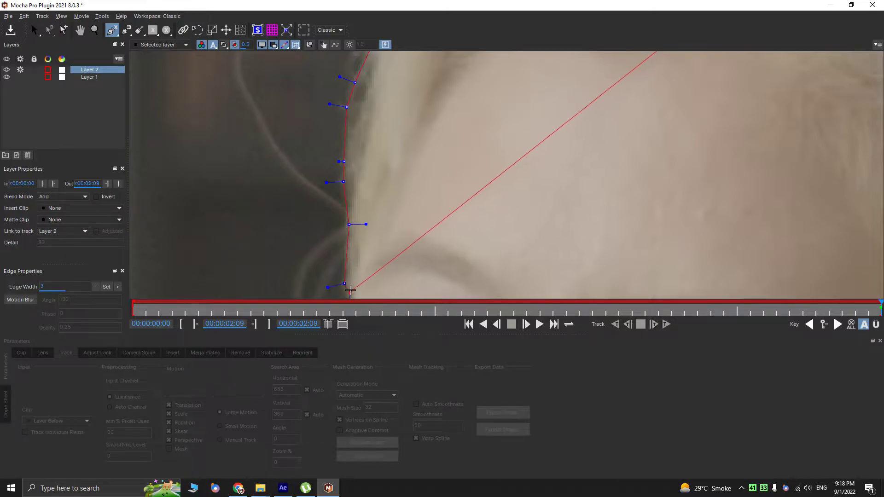
pyautogui.press('x')
pyautogui.moveTo(351, 278); pyautogui.dragTo(358, 192)
pyautogui.hotkey('ctrl', 'z')
pyautogui.click(353, 204)
pyautogui.click(361, 228)
# - Close the crown shape across the forehead, from the eye corner back to the hair parting
pyautogui.press('x')
pyautogui.moveTo(542, 171); pyautogui.dragTo(369, 245)
pyautogui.press('z')
pyautogui.moveTo(386, 186); pyautogui.dragTo(377, 212)
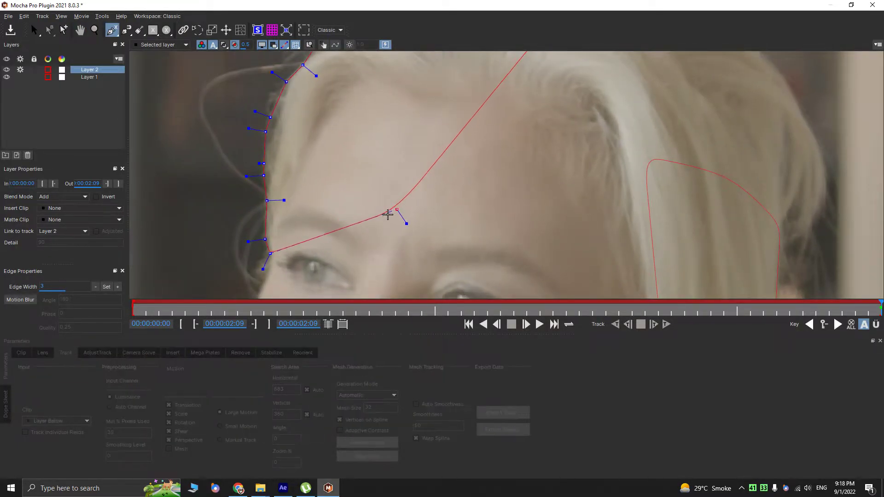
pyautogui.click(335, 227)
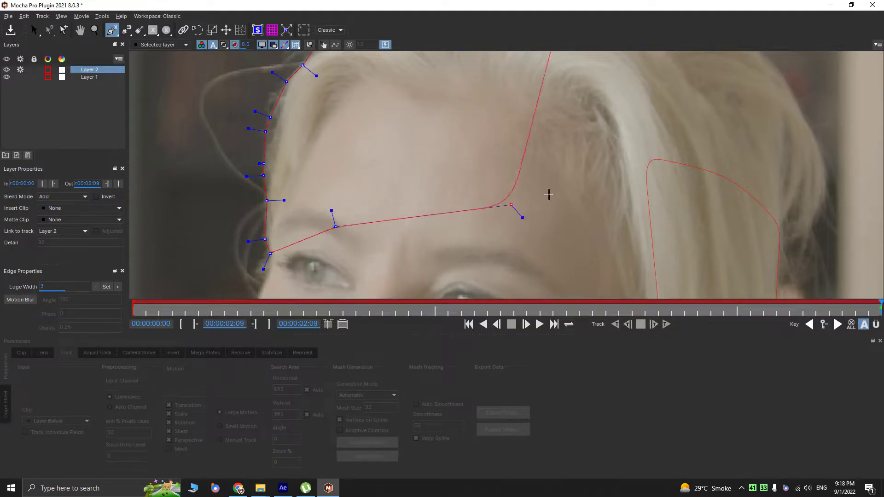
pyautogui.press('x')
pyautogui.moveTo(588, 217); pyautogui.dragTo(510, 311)
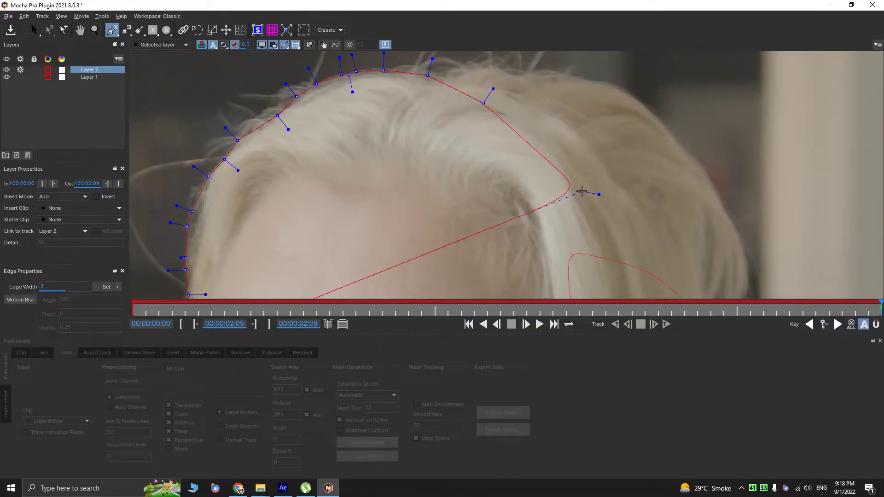
pyautogui.rightClick(582, 191)
# - Adjust the crown shape's corner points at the parting and beside the eye
pyautogui.moveTo(494, 86); pyautogui.dragTo(485, 105)
pyautogui.press('x')
pyautogui.moveTo(388, 187); pyautogui.dragTo(439, 135)
pyautogui.moveTo(638, 140); pyautogui.dragTo(652, 143)
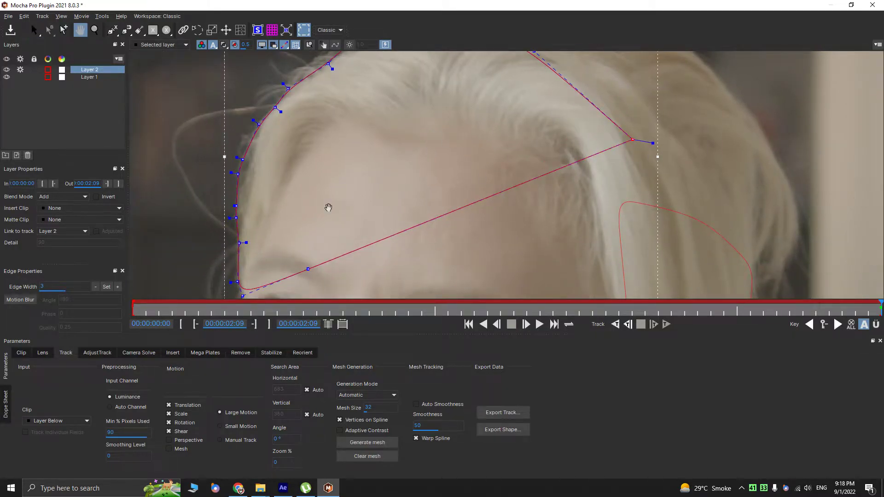
pyautogui.press('x')
pyautogui.moveTo(309, 218); pyautogui.dragTo(435, 138)
pyautogui.moveTo(366, 221); pyautogui.dragTo(367, 227)
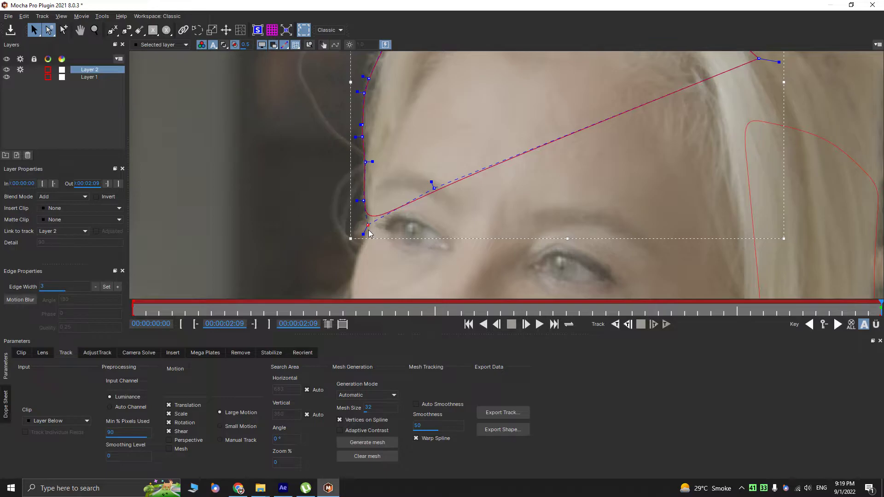
# - Refine the crown shape's outer points along the front hair edge on the last frame
pyautogui.press('z')
pyautogui.press('x')
pyautogui.moveTo(428, 142); pyautogui.dragTo(380, 223)
pyautogui.press('s')
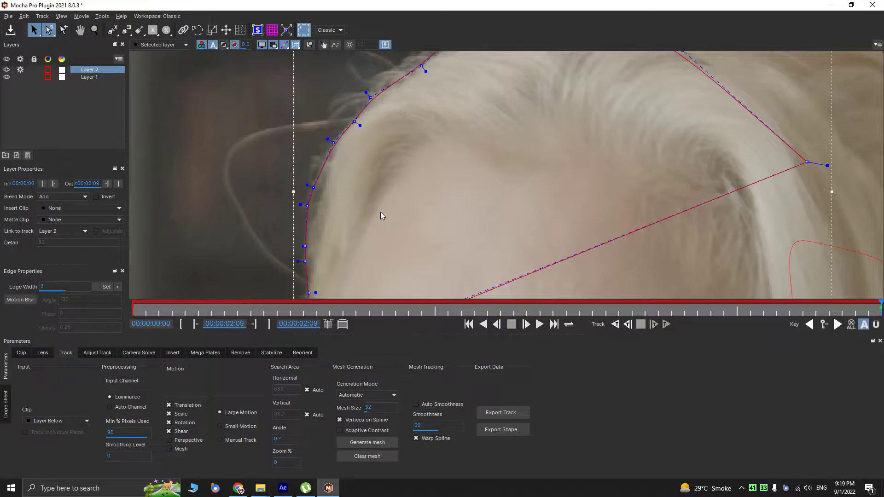
pyautogui.press('z')
pyautogui.moveTo(378, 199); pyautogui.dragTo(347, 264)
pyautogui.press('x')
pyautogui.press('z')
pyautogui.moveTo(414, 117); pyautogui.dragTo(432, 177)
pyautogui.press('z')
pyautogui.moveTo(397, 205); pyautogui.dragTo(390, 120)
pyautogui.press('s')
pyautogui.moveTo(387, 165); pyautogui.dragTo(384, 166)
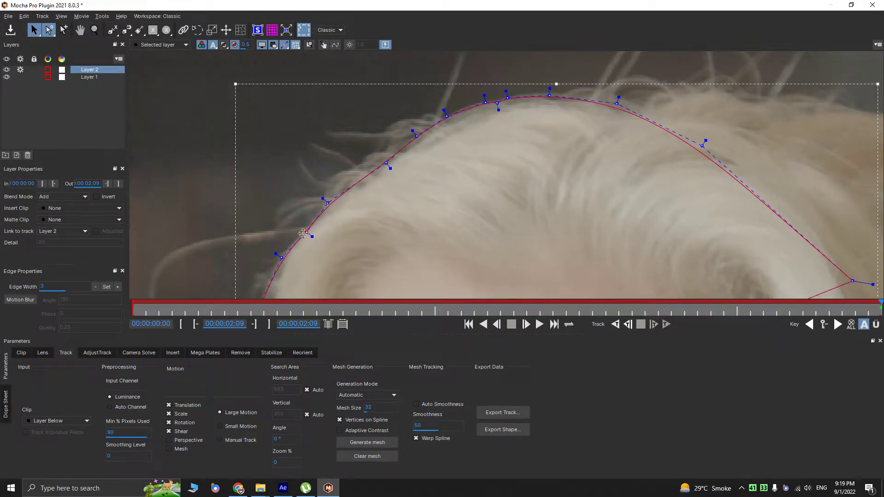
pyautogui.moveTo(281, 258); pyautogui.dragTo(275, 256)
# - Refine the spline points on top of the crown and pull the rear point outward to the hair
pyautogui.press('x')
pyautogui.moveTo(422, 167); pyautogui.dragTo(359, 209)
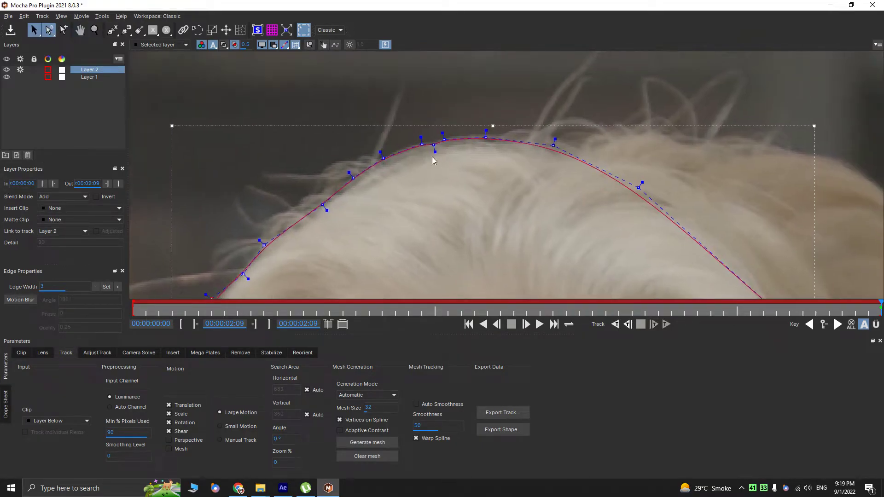
pyautogui.moveTo(491, 141); pyautogui.dragTo(492, 140)
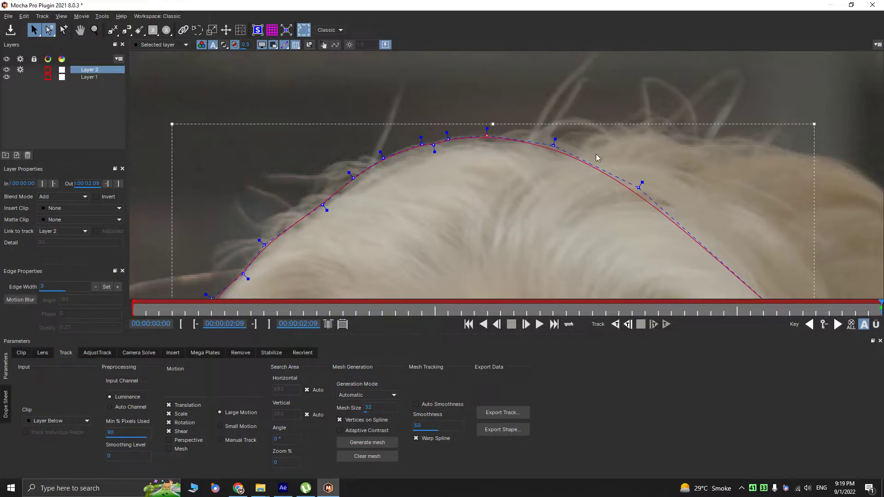
pyautogui.moveTo(639, 188); pyautogui.dragTo(653, 166)
pyautogui.press('x')
pyautogui.moveTo(530, 171); pyautogui.dragTo(590, 140)
pyautogui.press('z')
pyautogui.moveTo(322, 275); pyautogui.dragTo(458, 172)
pyautogui.press('x')
pyautogui.press('z')
pyautogui.moveTo(458, 172); pyautogui.dragTo(456, 186)
# - Enable perspective motion for Layer 2 and track the crown shape backward to the first frame, then scrub through the result
pyautogui.click(168, 441)
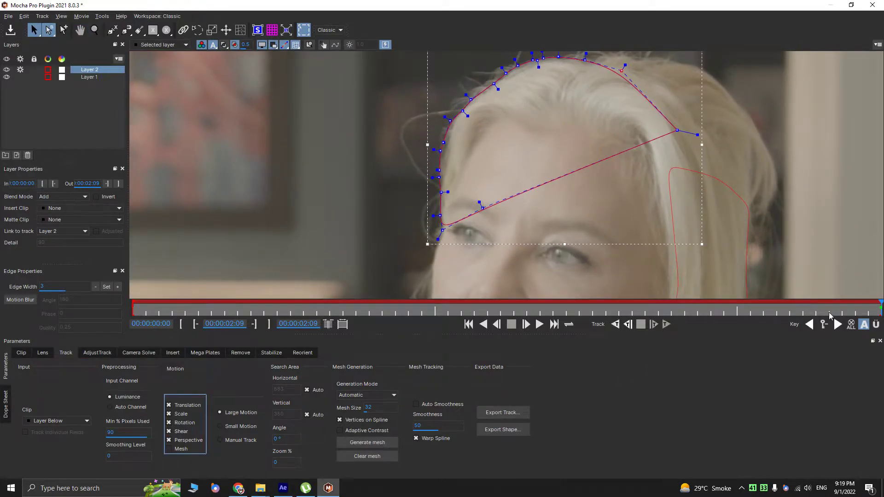
pyautogui.click(653, 324)
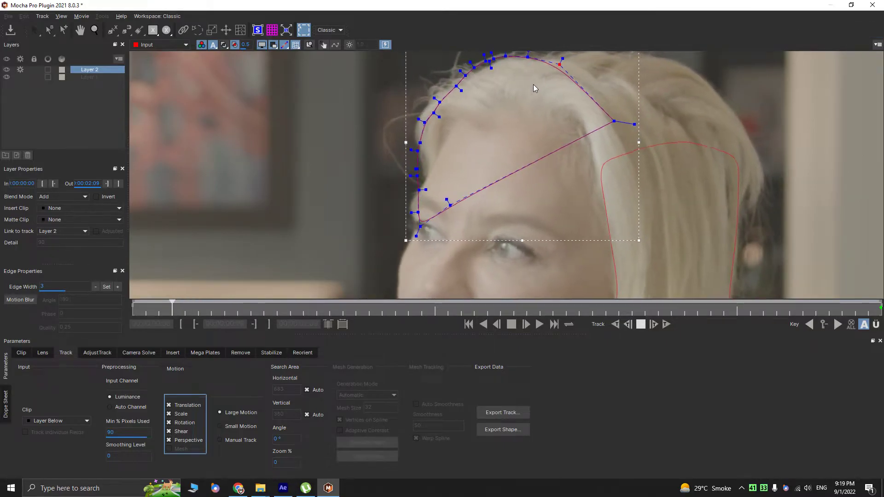
pyautogui.press('x')
pyautogui.moveTo(556, 160); pyautogui.dragTo(490, 219)
pyautogui.moveTo(198, 307); pyautogui.dragTo(618, 307)
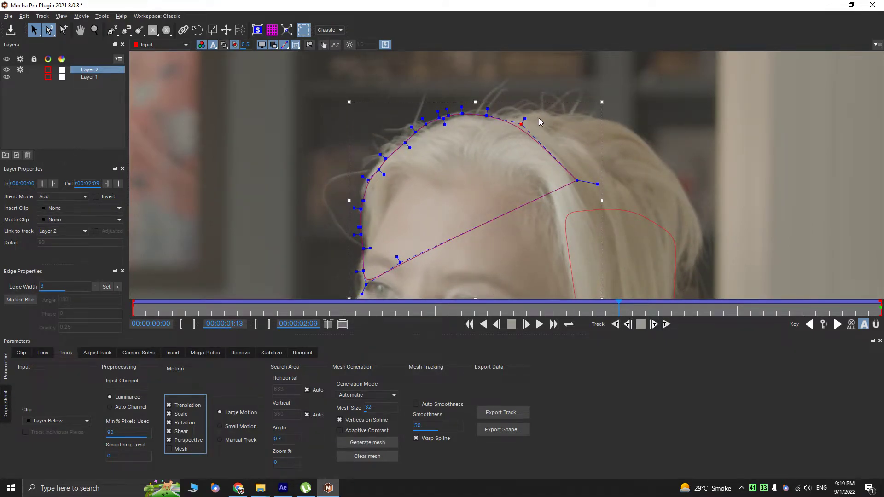
# - Go to the first frame and fit the crown shape's top and parting points to the hair
pyautogui.moveTo(323, 306); pyautogui.dragTo(104, 250)
pyautogui.press('z')
pyautogui.moveTo(391, 156); pyautogui.dragTo(517, 4)
pyautogui.press('x')
pyautogui.moveTo(560, 118); pyautogui.dragTo(486, 133)
pyautogui.click(552, 259)
pyautogui.moveTo(563, 256); pyautogui.dragTo(620, 251)
pyautogui.moveTo(486, 133); pyautogui.dragTo(486, 136)
pyautogui.moveTo(384, 137); pyautogui.dragTo(408, 143)
pyautogui.moveTo(345, 135); pyautogui.dragTo(371, 131)
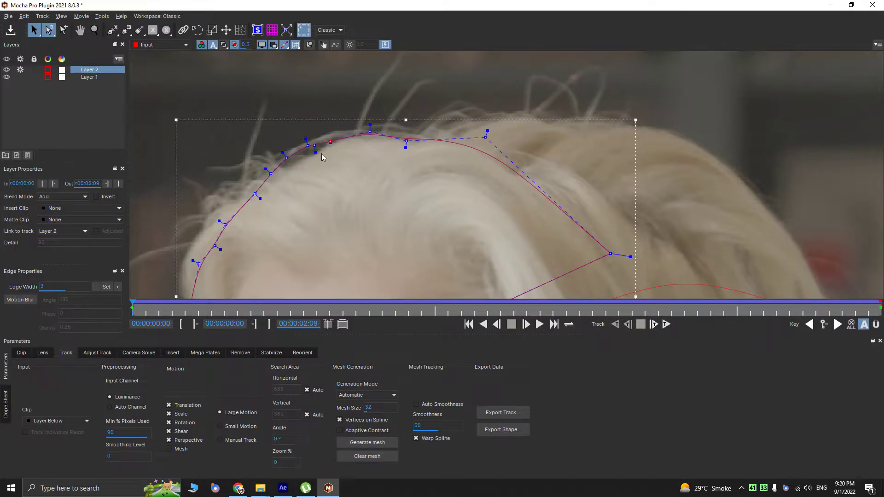
# - Fit the first frame's spline points to the upper front hair edge, down to the loose strand
pyautogui.press('x')
pyautogui.moveTo(293, 204); pyautogui.dragTo(345, 182)
pyautogui.press('z')
pyautogui.moveTo(297, 221); pyautogui.dragTo(286, 212)
pyautogui.press('x')
pyautogui.moveTo(263, 250); pyautogui.dragTo(296, 165)
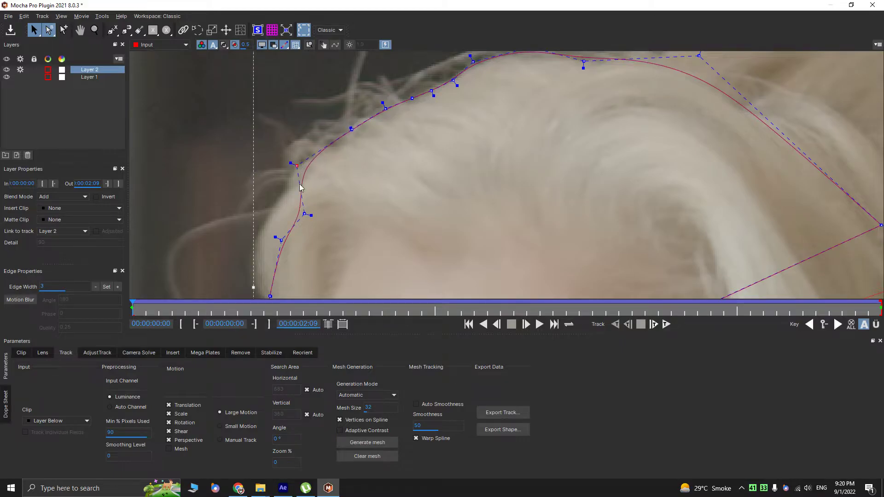
pyautogui.moveTo(300, 212); pyautogui.dragTo(287, 193)
# - Align the first frame's spline points with the temple hair, down to the eyebrow
pyautogui.moveTo(280, 240); pyautogui.dragTo(321, 137)
pyautogui.press('x')
pyautogui.moveTo(343, 175); pyautogui.dragTo(328, 164)
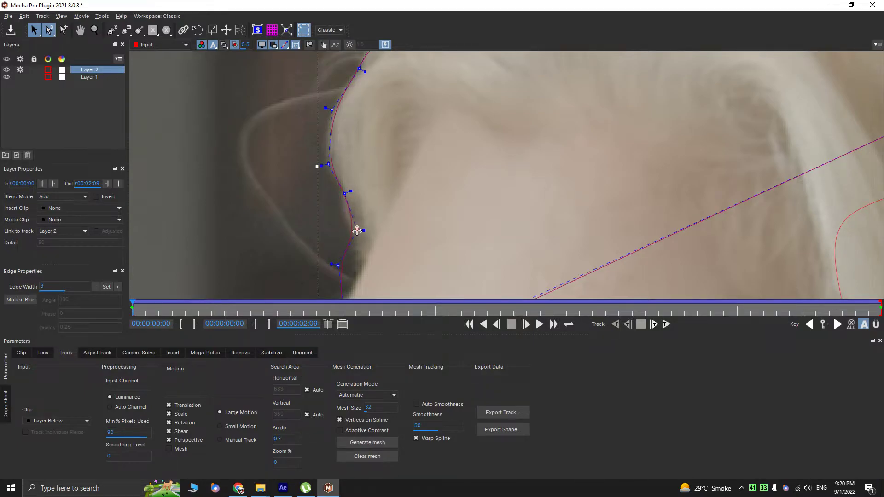
pyautogui.moveTo(361, 265); pyautogui.dragTo(326, 199)
pyautogui.press('x')
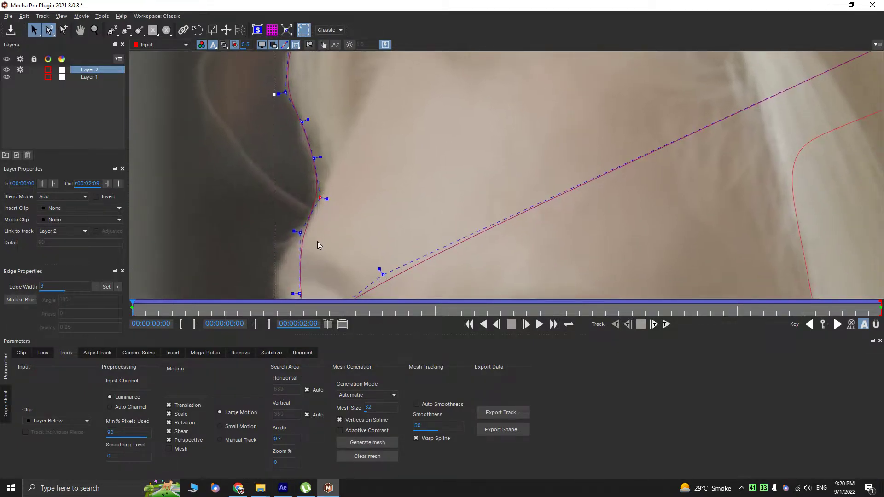
pyautogui.moveTo(298, 231); pyautogui.dragTo(306, 230)
# - Smooth the first frame's spline by adjusting points at the temple and the upper front hair edge
pyautogui.press('z')
pyautogui.moveTo(373, 129); pyautogui.dragTo(375, 217)
pyautogui.press('x')
pyautogui.moveTo(343, 174); pyautogui.dragTo(316, 189)
pyautogui.press('z')
pyautogui.click(311, 181)
pyautogui.press('x')
pyautogui.press('z')
pyautogui.moveTo(340, 77); pyautogui.dragTo(299, 147)
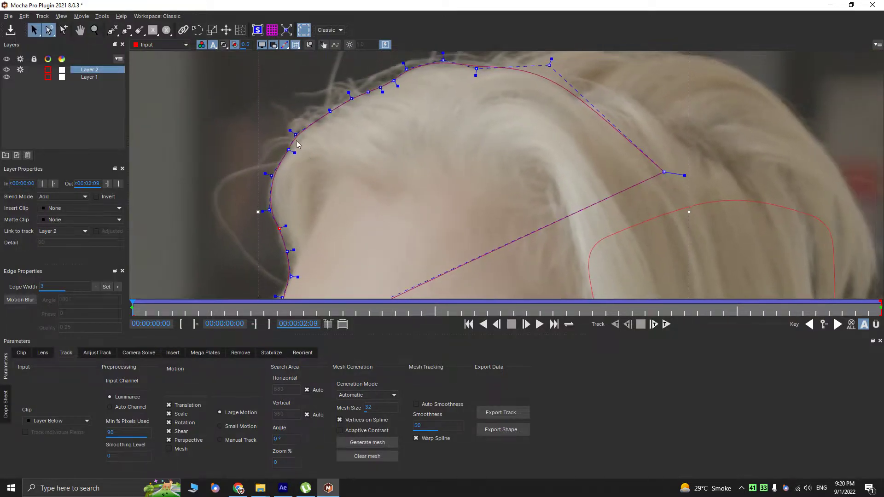
pyautogui.click(297, 133)
# - Move to 0:00:00:14 and correct the crown shape's points along the front hair edge and upper temple
pyautogui.press('x')
pyautogui.moveTo(377, 169); pyautogui.dragTo(353, 183)
pyautogui.press('z')
pyautogui.moveTo(353, 183)
pyautogui.mouseDown()
pyautogui.moveTo(338, 227)
pyautogui.moveTo(359, 186)
pyautogui.mouseUp()
pyautogui.press('x')
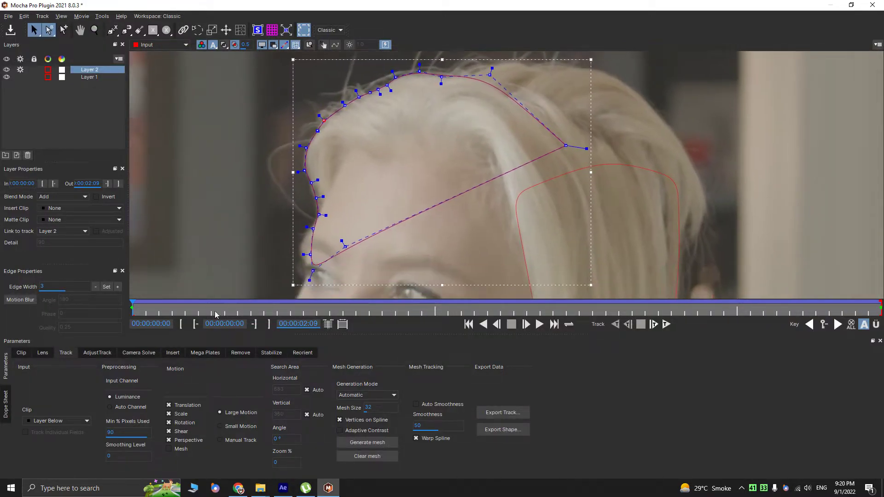
pyautogui.moveTo(866, 309); pyautogui.dragTo(312, 266)
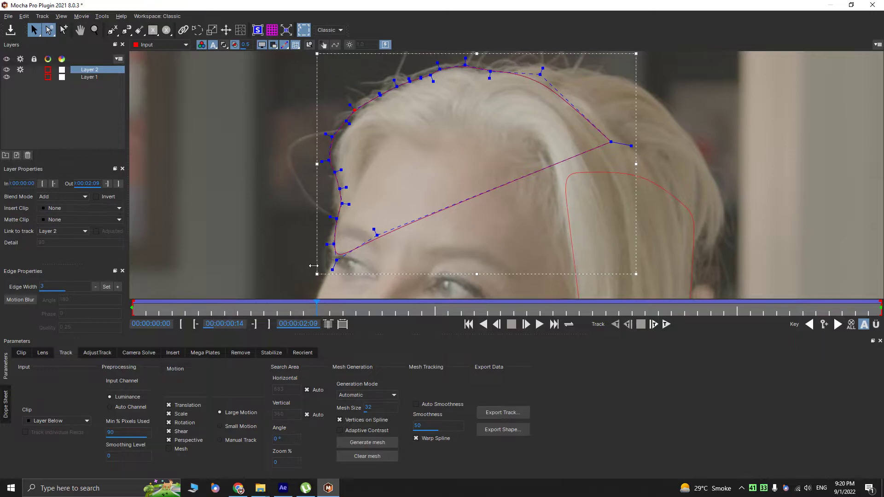
pyautogui.moveTo(374, 190); pyautogui.dragTo(403, 145)
pyautogui.moveTo(403, 145); pyautogui.dragTo(398, 103)
pyautogui.moveTo(409, 180); pyautogui.dragTo(339, 143)
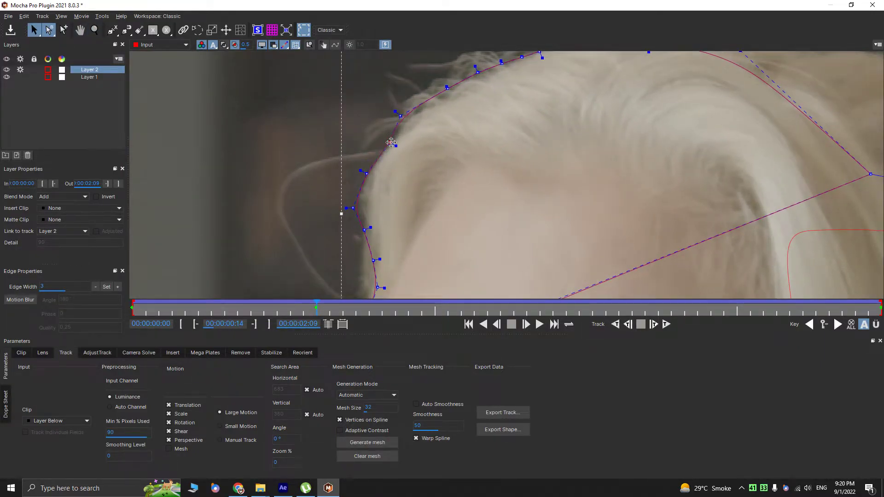
pyautogui.moveTo(353, 208); pyautogui.dragTo(371, 226)
# - Fit the lower temple points to the hair edge at 0:00:00:14
pyautogui.press('x')
pyautogui.moveTo(367, 257); pyautogui.dragTo(374, 209)
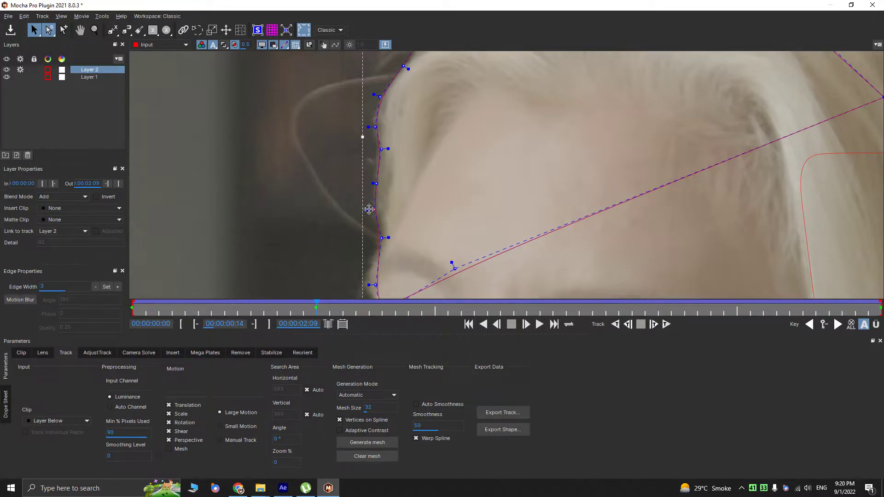
pyautogui.press('x')
pyautogui.moveTo(377, 203); pyautogui.dragTo(423, 92)
pyautogui.press('z')
pyautogui.press('x')
pyautogui.moveTo(483, 142); pyautogui.dragTo(452, 180)
pyautogui.moveTo(422, 232); pyautogui.dragTo(421, 221)
# - Fit the upper front and crown points to the hair outline at 0:00:00:14
pyautogui.press('x')
pyautogui.moveTo(456, 126); pyautogui.dragTo(418, 254)
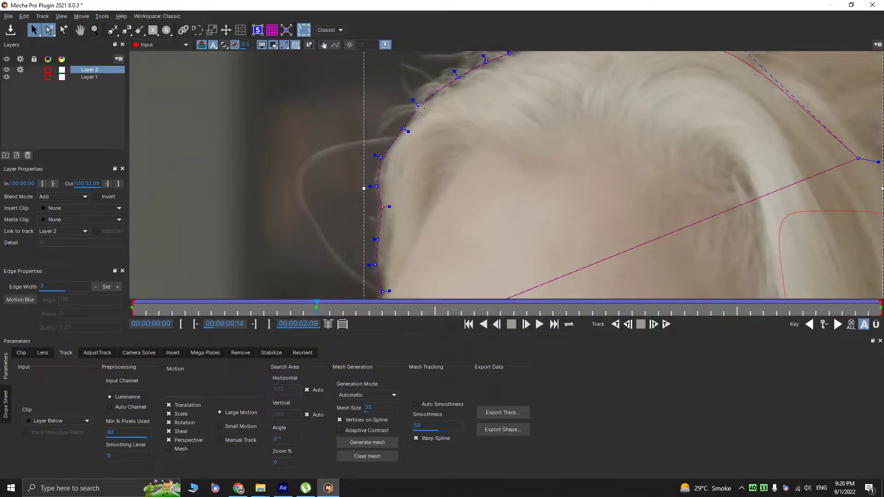
pyautogui.press('x')
pyautogui.moveTo(421, 103); pyautogui.dragTo(394, 212)
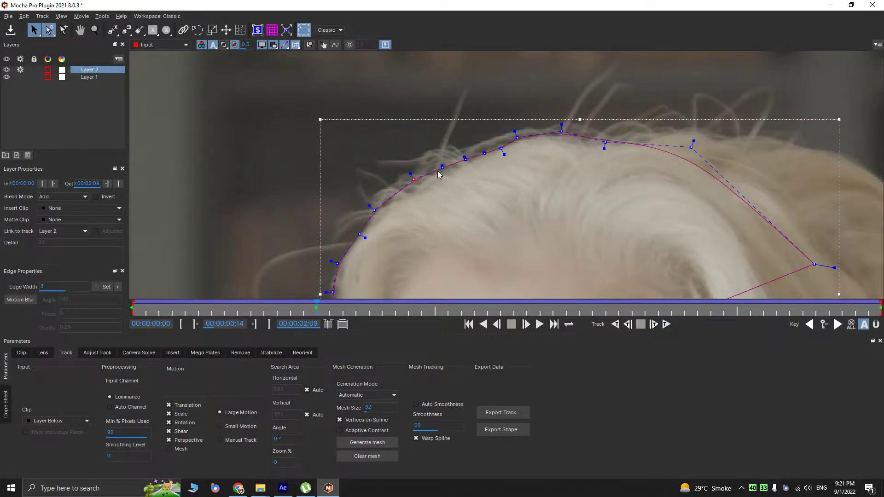
pyautogui.press('x')
pyautogui.moveTo(508, 186); pyautogui.dragTo(488, 184)
pyautogui.press('z')
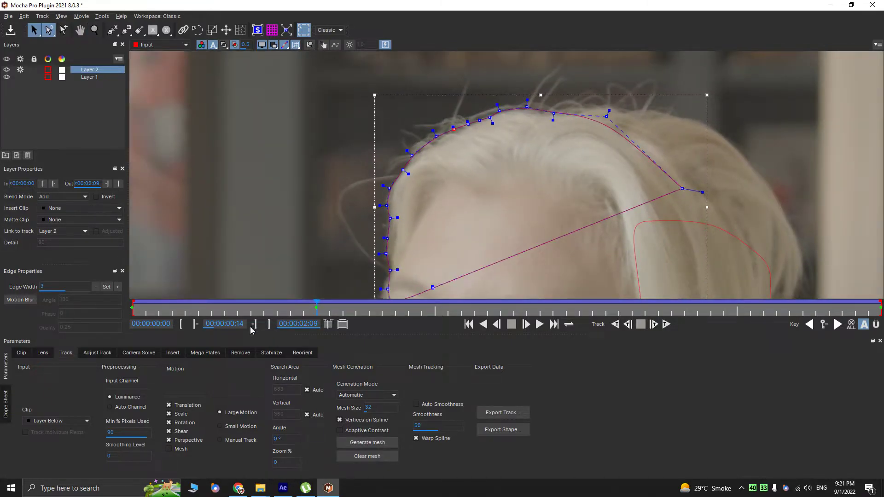
# - Scrub through the clip and return to the first frame, checking how closely the crown shape follows the hair edge
pyautogui.moveTo(247, 309); pyautogui.dragTo(307, 266)
pyautogui.moveTo(345, 311); pyautogui.dragTo(99, 234)
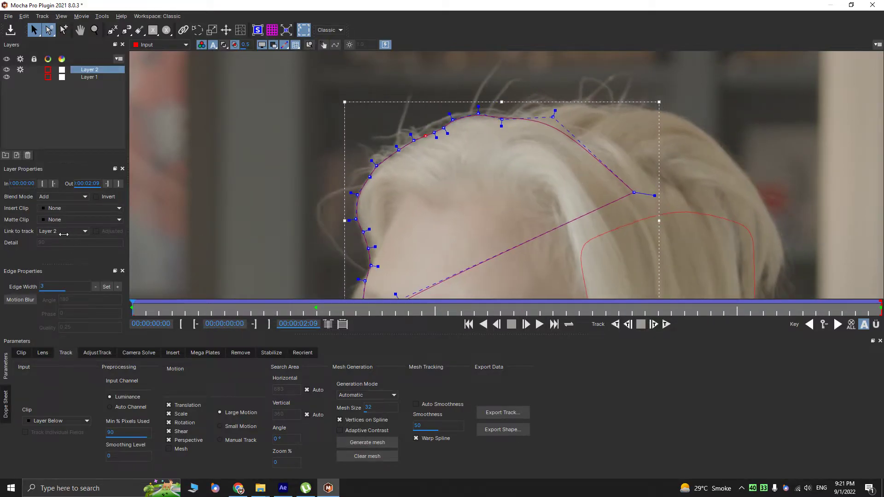
pyautogui.press('z')
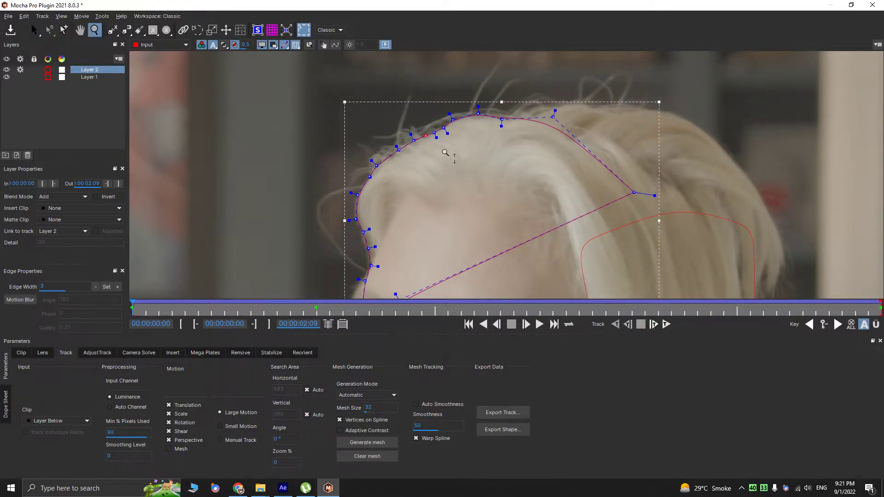
pyautogui.click(449, 145)
pyautogui.press('s')
pyautogui.moveTo(871, 309); pyautogui.dragTo(2, 274)
pyautogui.press('z')
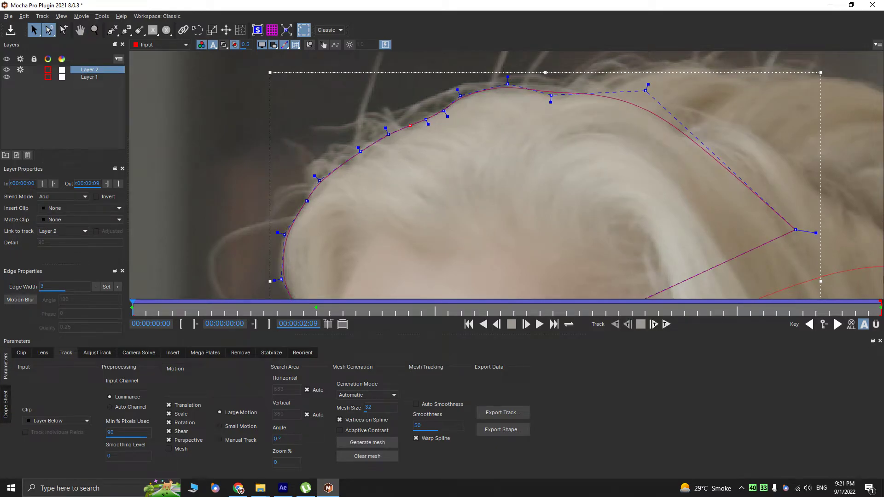
# - Deselect the Mocha layers, close Mocha Pro saving the changes, and select the second Mocha Pro effect on the lowest clip layer
pyautogui.press('z')
pyautogui.moveTo(717, 140); pyautogui.dragTo(432, 210)
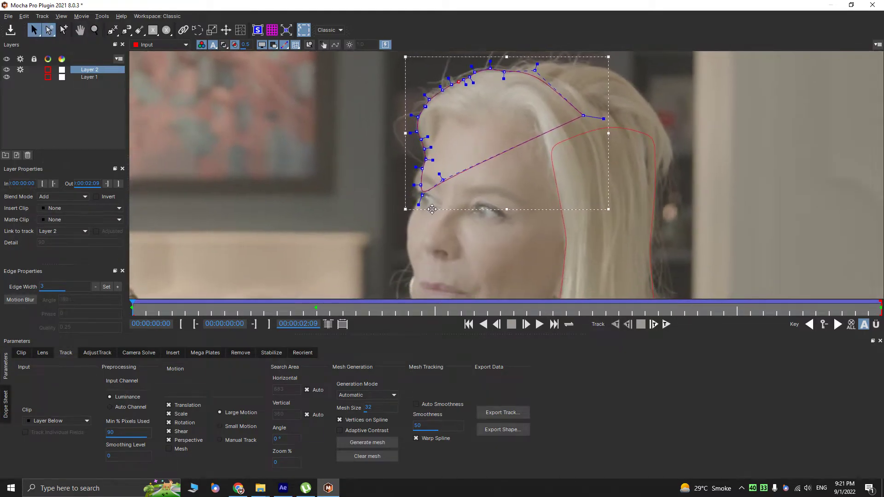
pyautogui.click(41, 123)
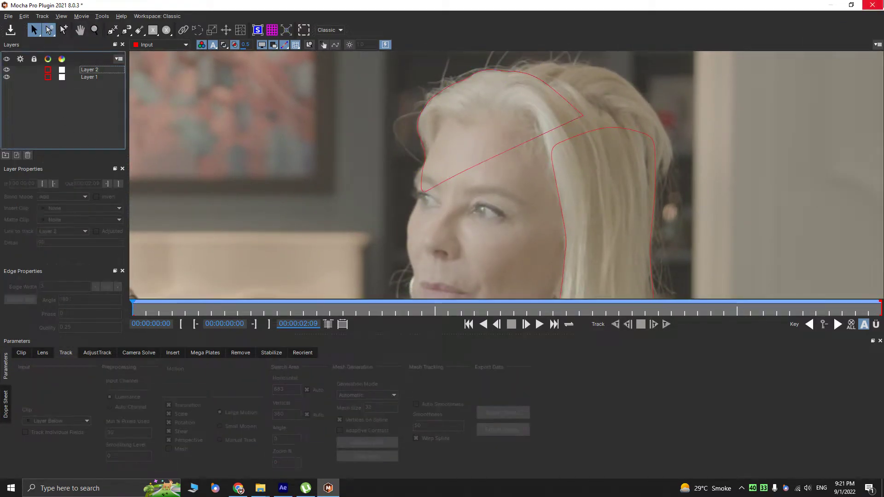
pyautogui.click(872, 5)
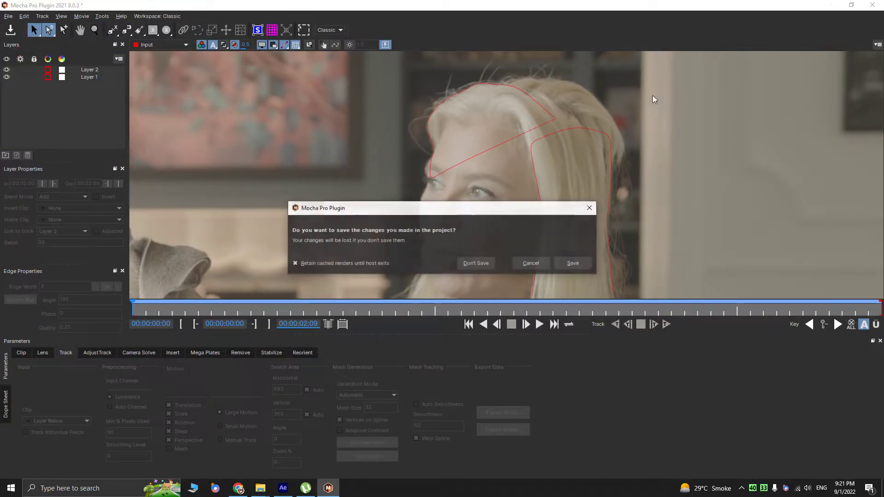
pyautogui.click(577, 266)
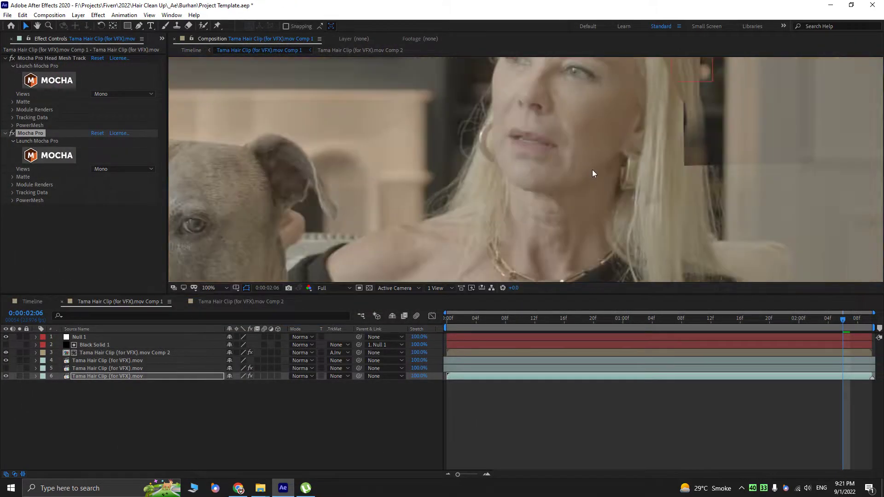
pyautogui.click(85, 375)
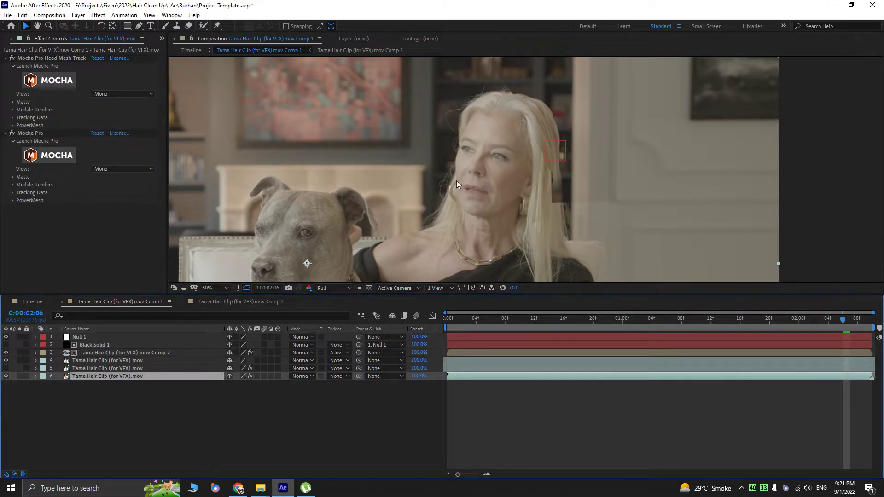
pyautogui.click(31, 132)
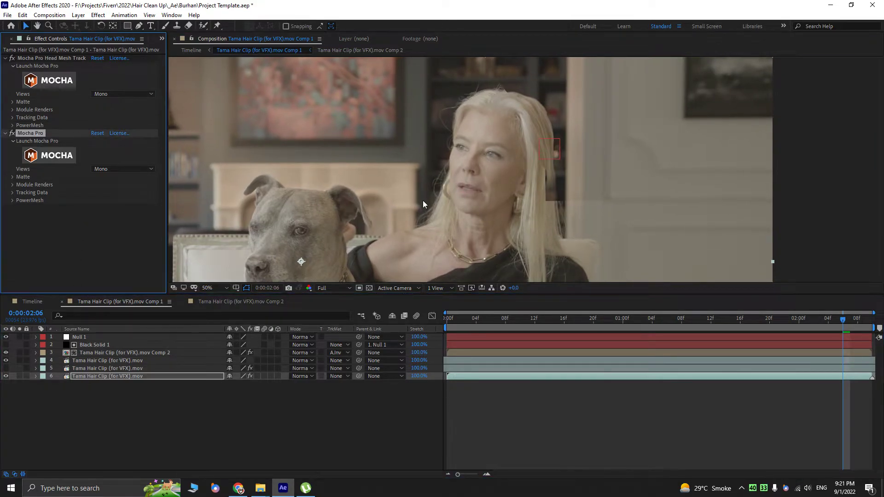
# - Play and scrub the cleaned-up shot in the Timeline composition, returning to the first frame
pyautogui.click(32, 301)
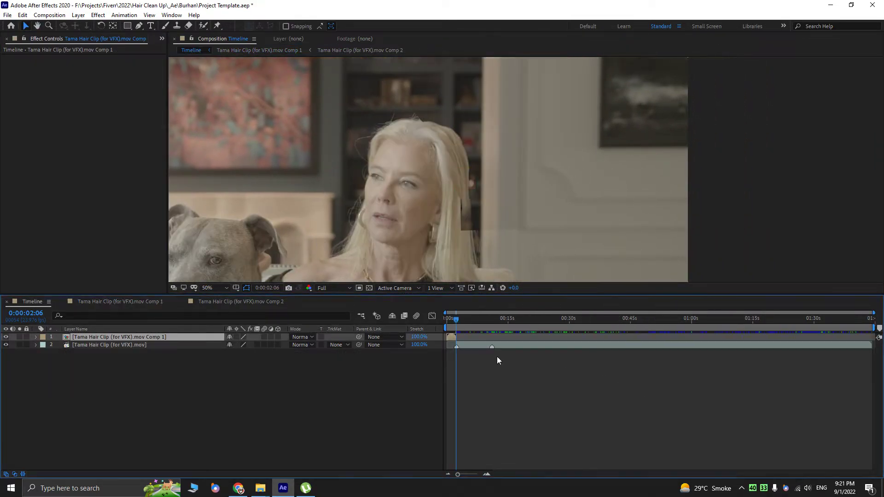
pyautogui.moveTo(455, 325); pyautogui.dragTo(423, 332)
pyautogui.press('space')
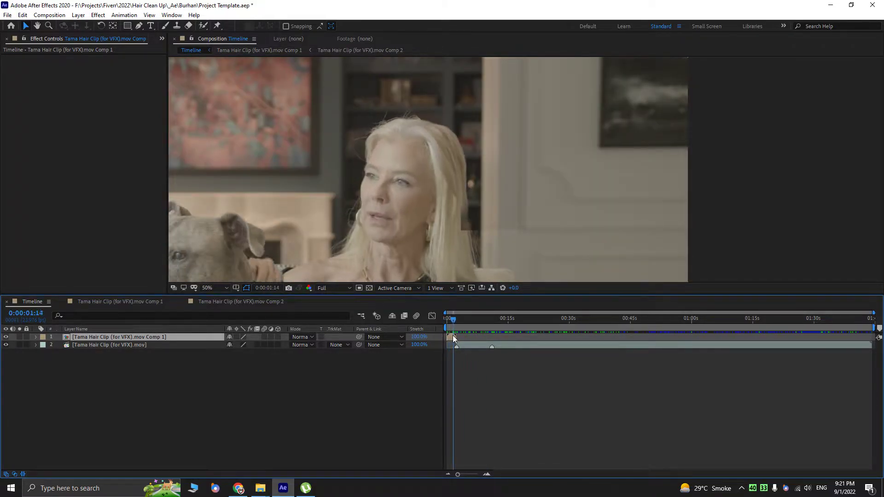
pyautogui.press('space')
pyautogui.press('space')
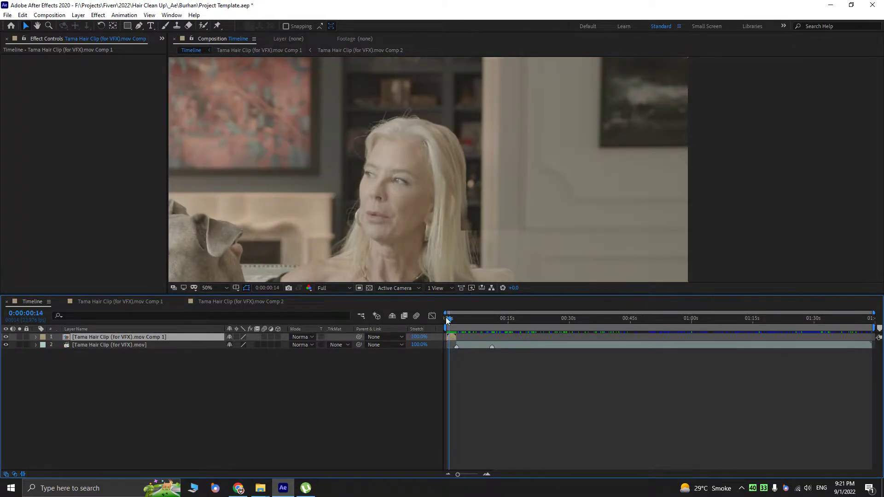
pyautogui.moveTo(451, 322); pyautogui.dragTo(393, 284)
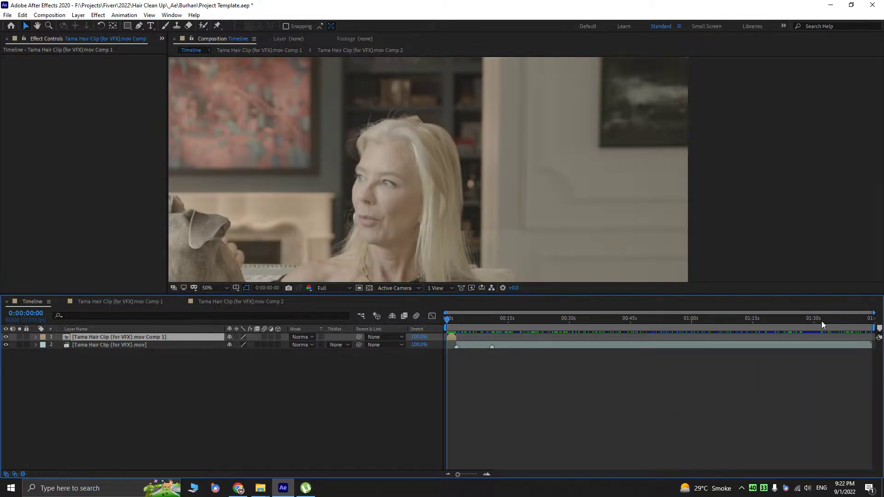
# - Open the Tama Hair Clip (for VFX).mov Comp 1 composition and rename layer 4 to Clean Plate
pyautogui.doubleClick(97, 336)
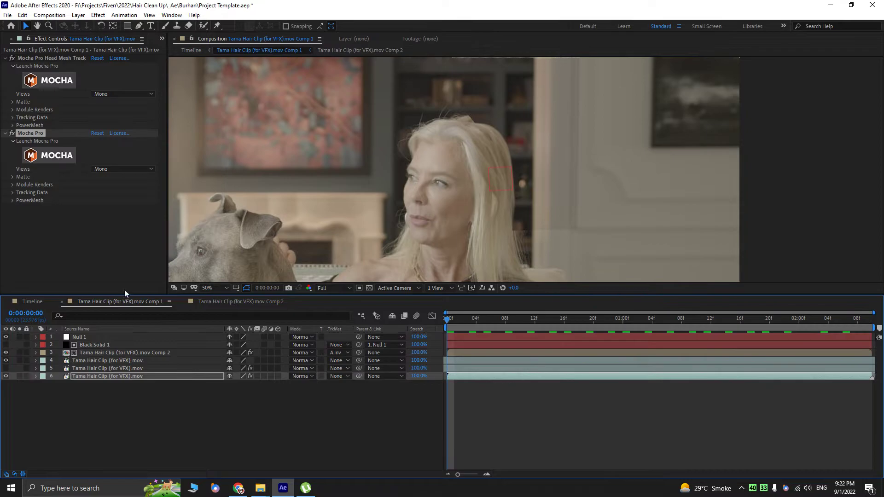
pyautogui.click(86, 352)
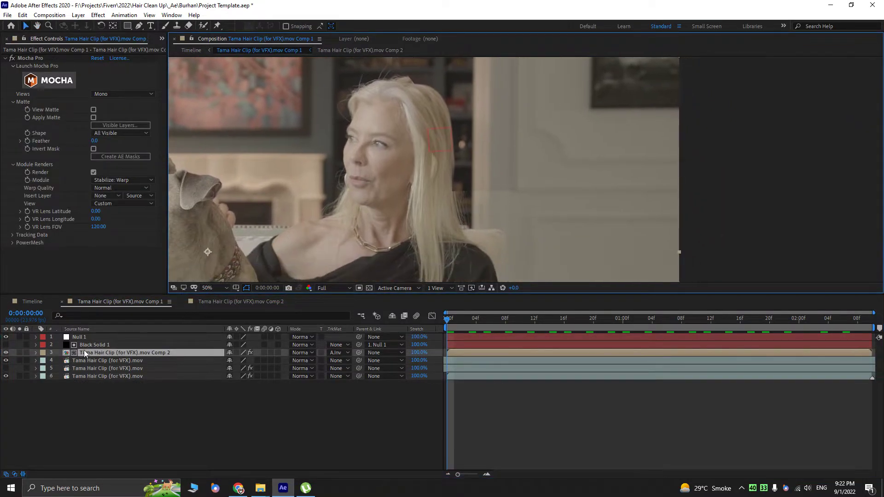
pyautogui.click(89, 359)
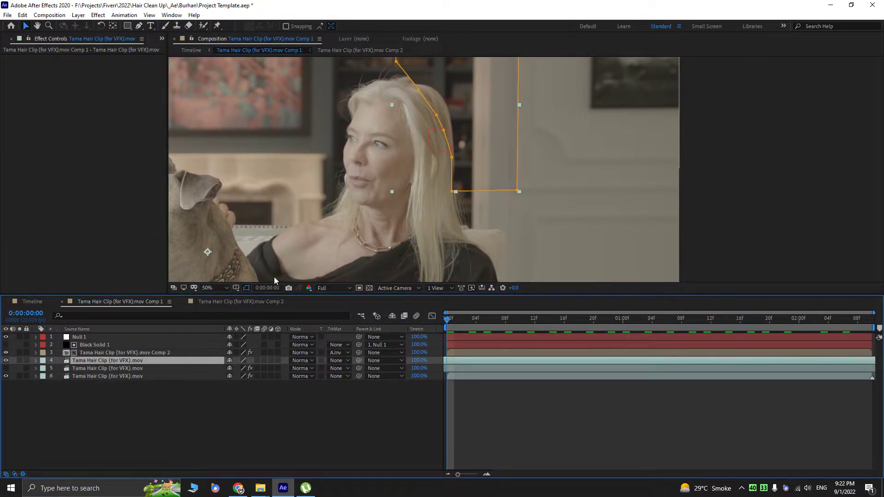
pyautogui.press('Return')
pyautogui.write('Clean')
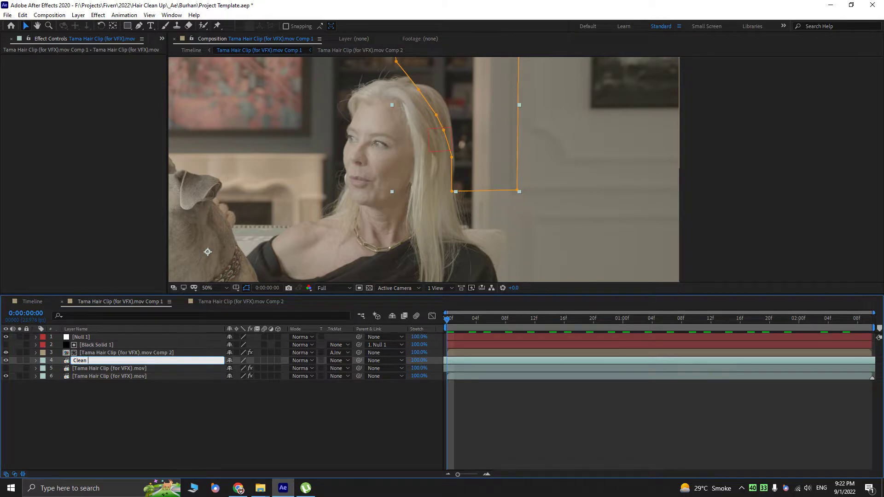
pyautogui.write(' Plate')
pyautogui.press('Return')
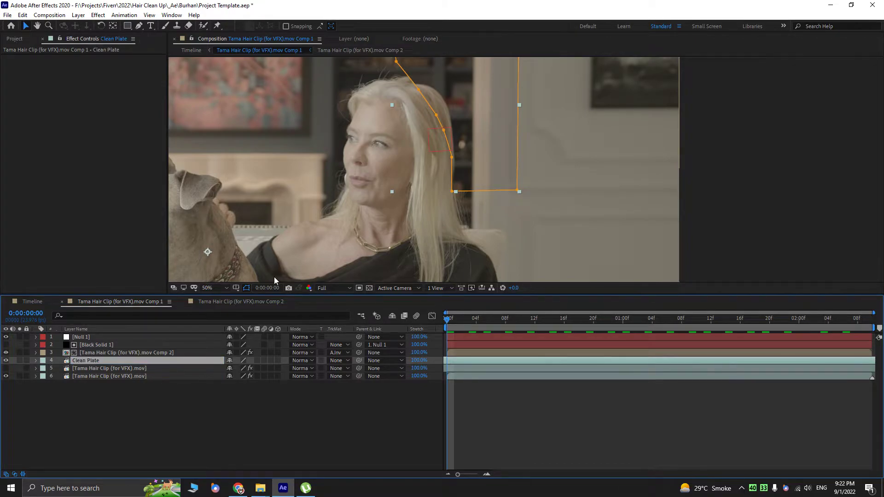
# - Extend the two lower corners of the Clean Plate mask down to the chair back beside the hair, checking them across the clip
pyautogui.moveTo(452, 193); pyautogui.dragTo(459, 231)
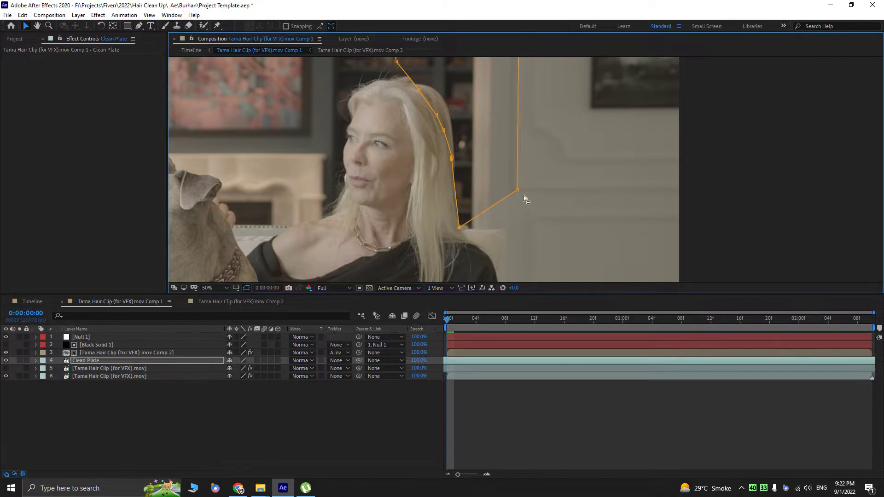
pyautogui.moveTo(519, 190); pyautogui.dragTo(526, 240)
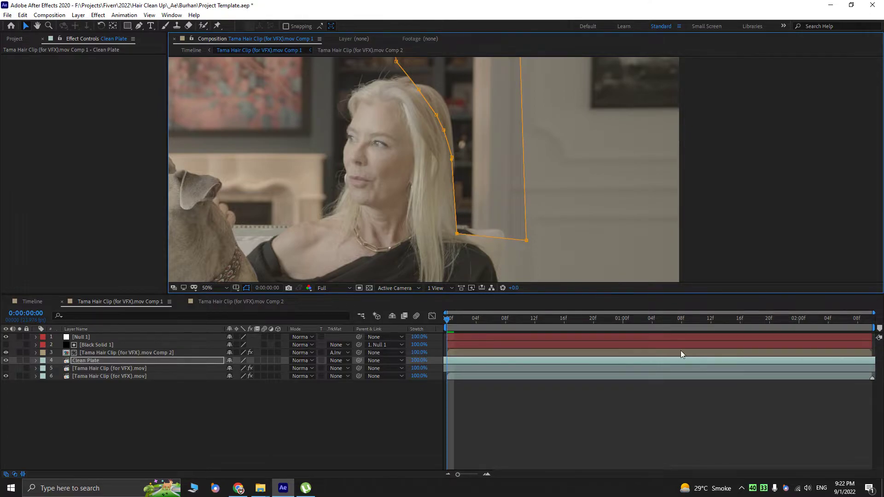
pyautogui.moveTo(850, 324); pyautogui.dragTo(539, 291)
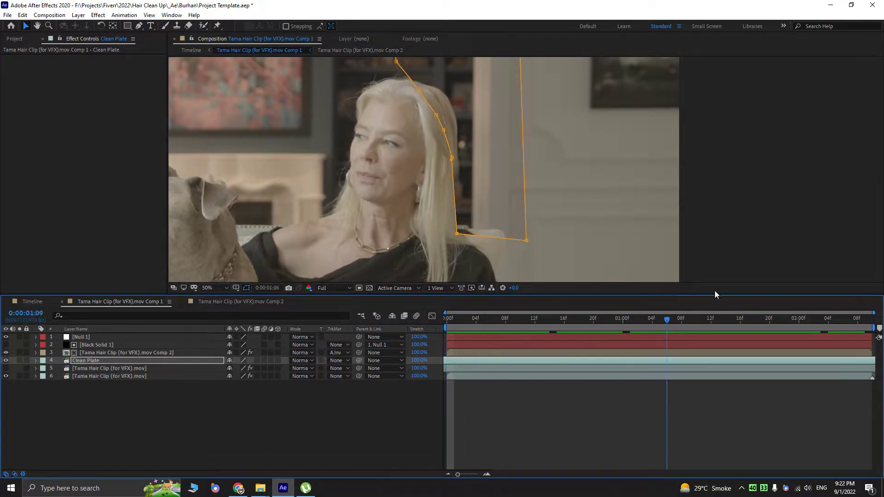
# - Examine the back hair edge and the patched background within the Clean Plate mask at 0:00:02:09
pyautogui.scroll(2, 474, 179)
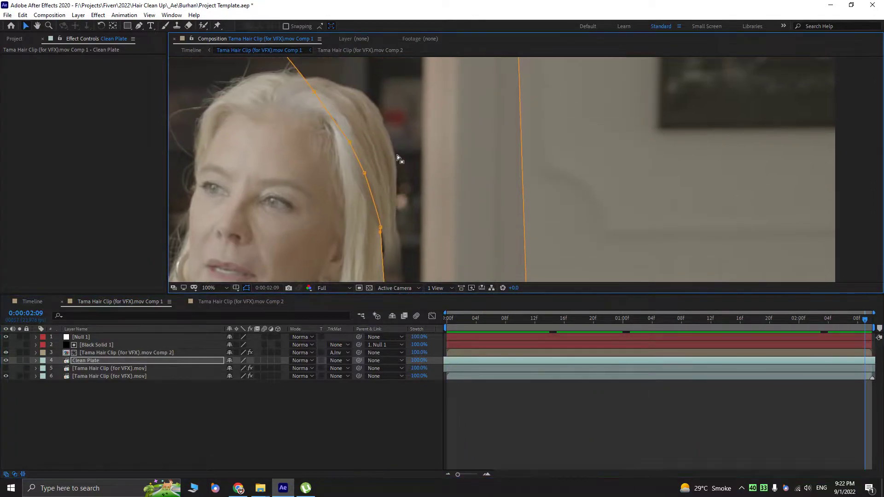
pyautogui.scroll(-3, 375, 143)
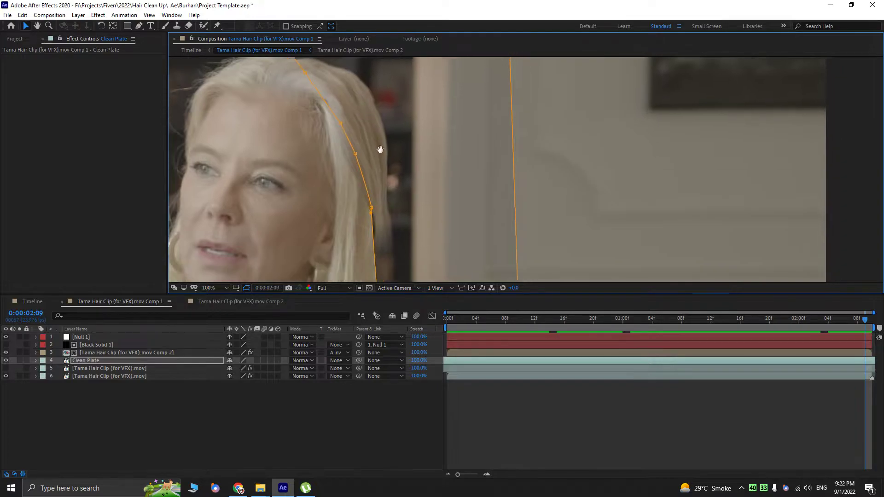
pyautogui.scroll(-2, 396, 190)
pyautogui.scroll(-2, 415, 170)
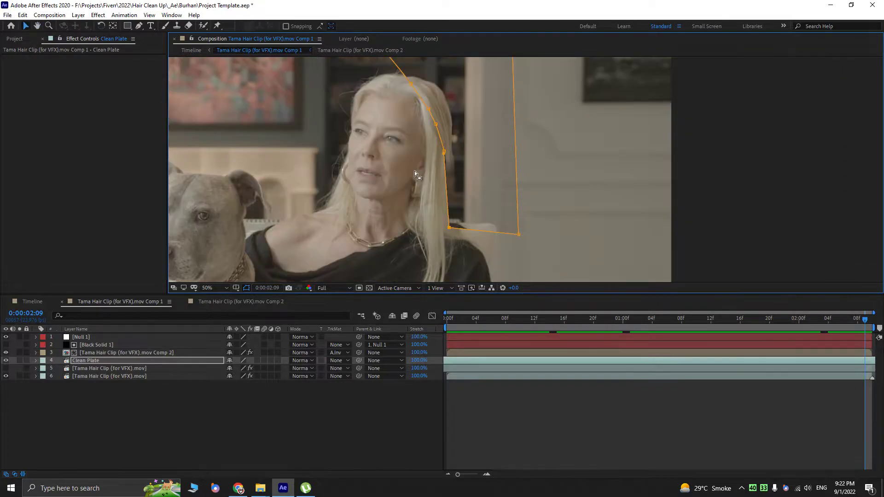
pyautogui.moveTo(852, 329); pyautogui.dragTo(866, 317)
pyautogui.moveTo(535, 175); pyautogui.dragTo(562, 203)
pyautogui.moveTo(442, 204); pyautogui.dragTo(504, 190)
pyautogui.moveTo(854, 320)
pyautogui.mouseDown()
pyautogui.moveTo(560, 292)
pyautogui.moveTo(358, 286)
pyautogui.moveTo(867, 309)
pyautogui.mouseUp()
pyautogui.doubleClick(89, 362)
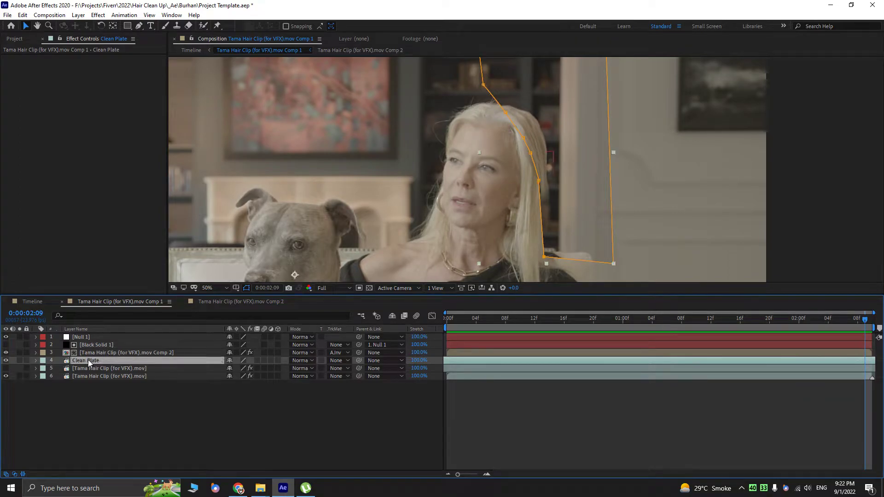
pyautogui.click(333, 39)
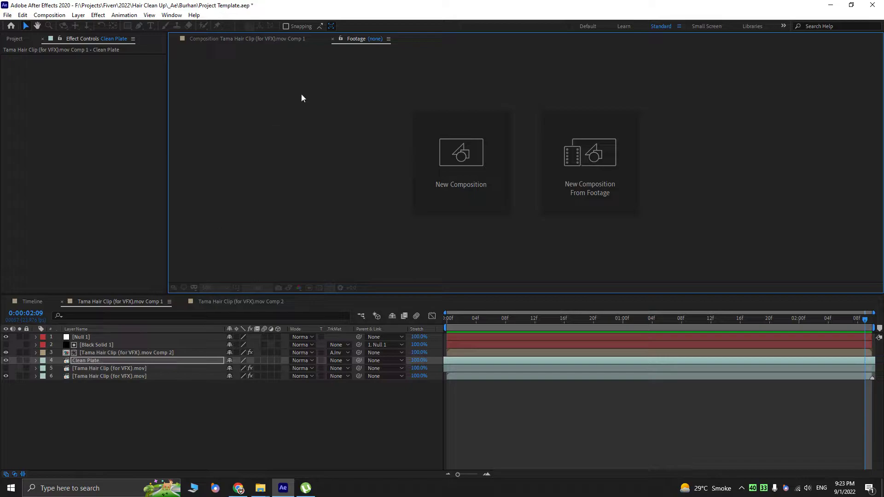
pyautogui.click(333, 39)
# - Try to pre-compose the Clean Plate layer with all attributes moved into the new composition
pyautogui.rightClick(145, 361)
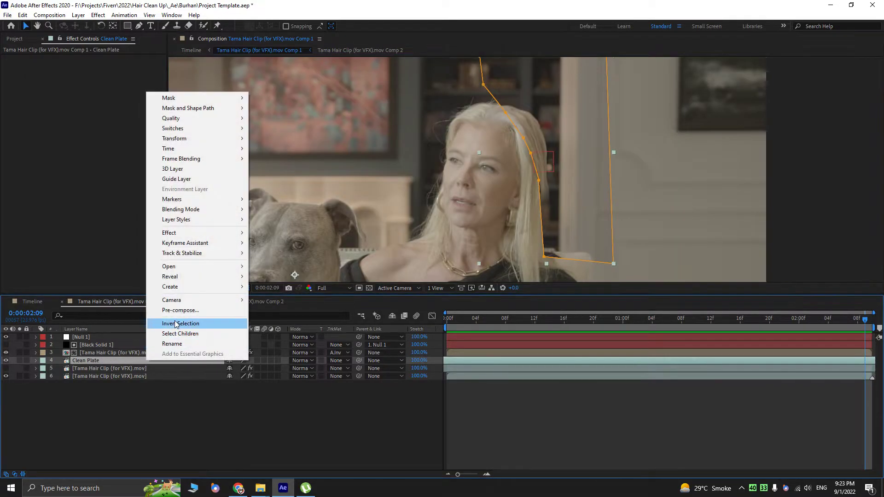
pyautogui.click(198, 321)
pyautogui.click(488, 222)
pyautogui.click(512, 341)
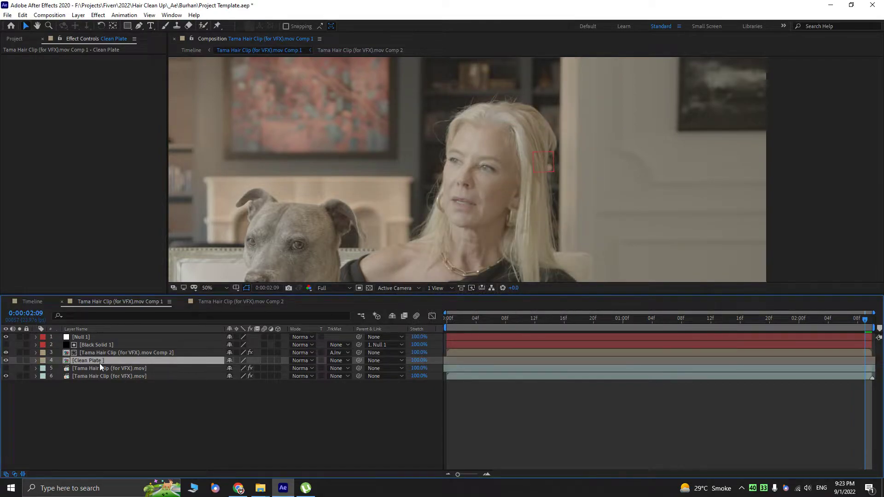
pyautogui.hotkey('ctrl', 'z')
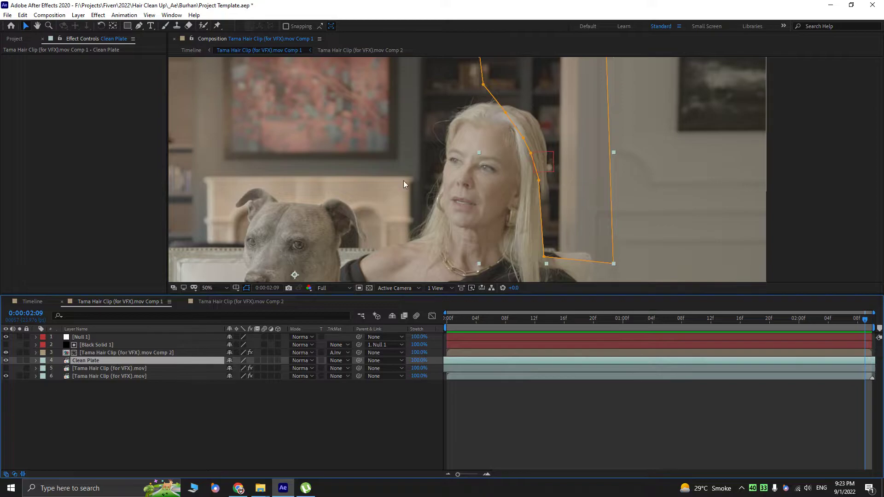
# - Pre-compose the Clean Plate layer as Clean Plate Comp 1, leaving all attributes in the current composition
pyautogui.press(',')
pyautogui.moveTo(430, 183); pyautogui.dragTo(417, 193)
pyautogui.rightClick(109, 357)
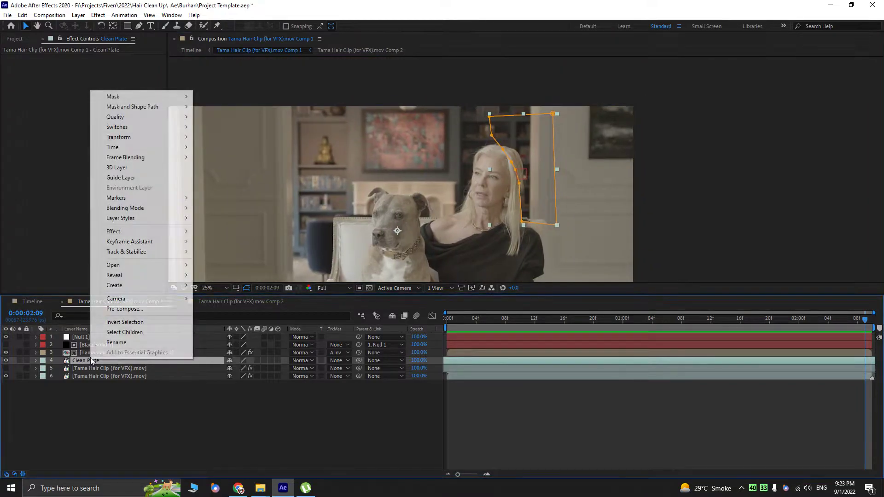
pyautogui.click(115, 309)
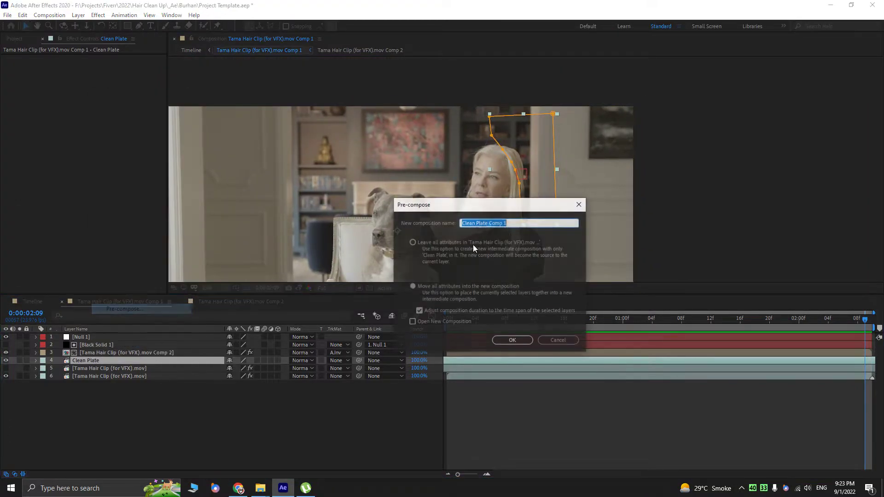
pyautogui.click(417, 244)
pyautogui.click(512, 341)
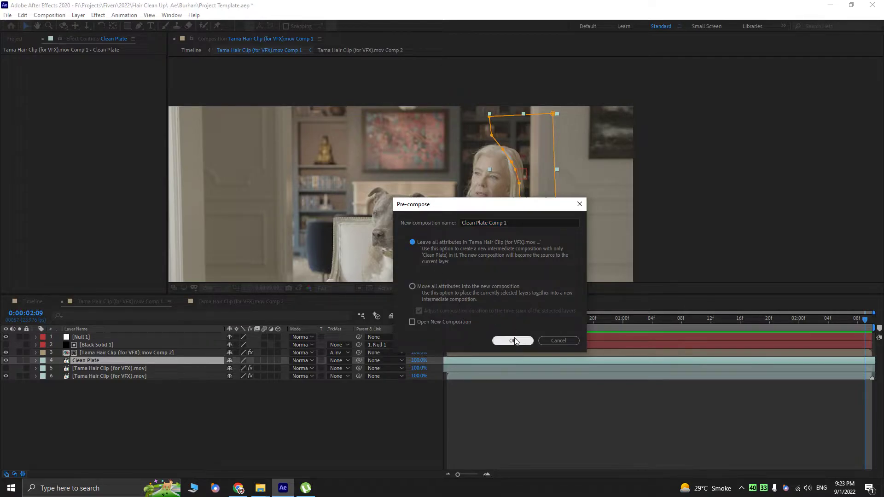
# - Open Clean Plate Comp 1 and freeze its clip layer at the 1:01:29:23 frame
pyautogui.doubleClick(98, 360)
pyautogui.scroll(4, 427, 217)
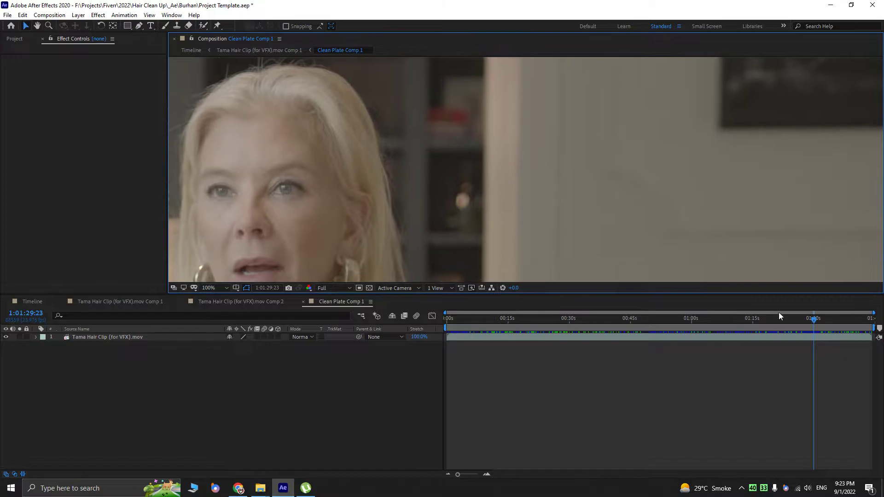
pyautogui.rightClick(815, 336)
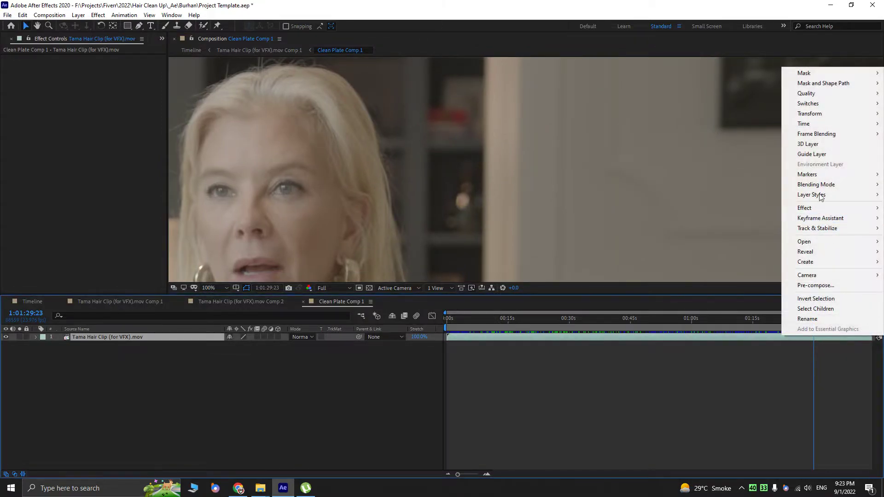
pyautogui.moveTo(811, 125)
pyautogui.click(739, 159)
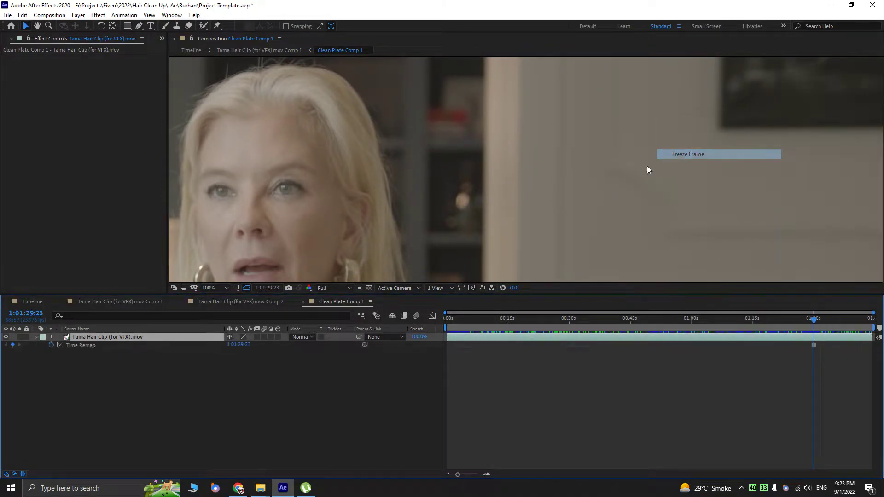
pyautogui.scroll(-2, 531, 114)
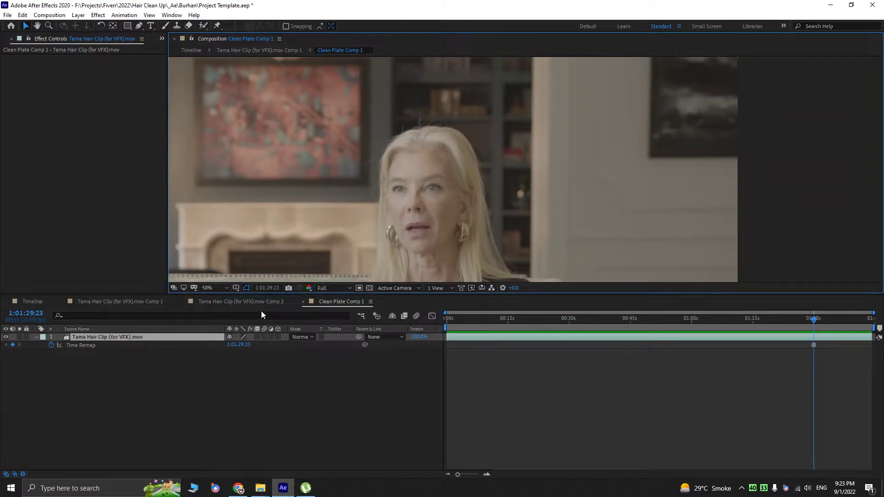
# - Return to the Timeline composition and scrub through the patched shot, inspecting the hair around the face up close
pyautogui.click(58, 303)
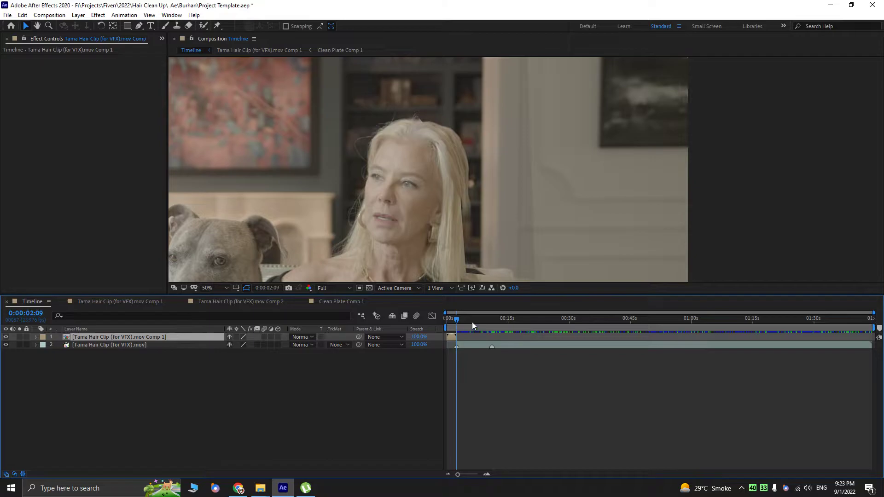
pyautogui.moveTo(467, 315); pyautogui.dragTo(456, 286)
pyautogui.scroll(2, 322, 221)
pyautogui.moveTo(315, 219); pyautogui.dragTo(484, 211)
pyautogui.press('v')
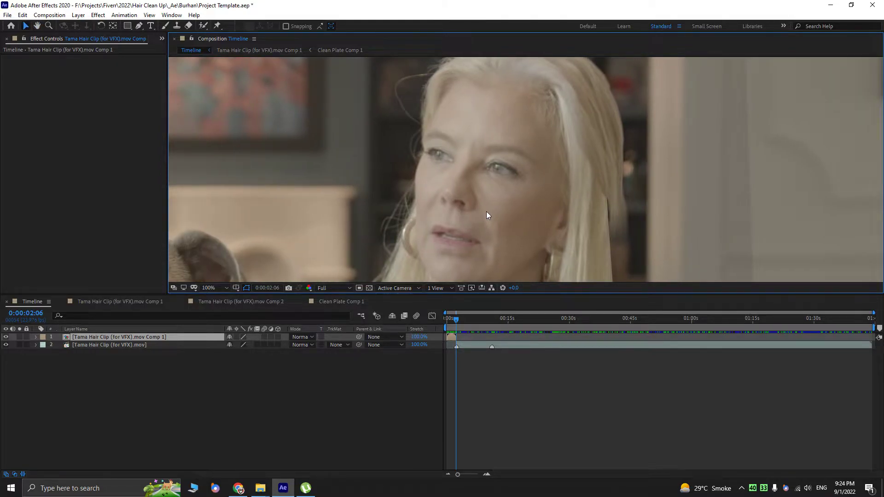
# - Queue the frozen frame of Clean Plate Comp 1 at 1:01:29:23 for rendering as a Photoshop file
pyautogui.click(341, 301)
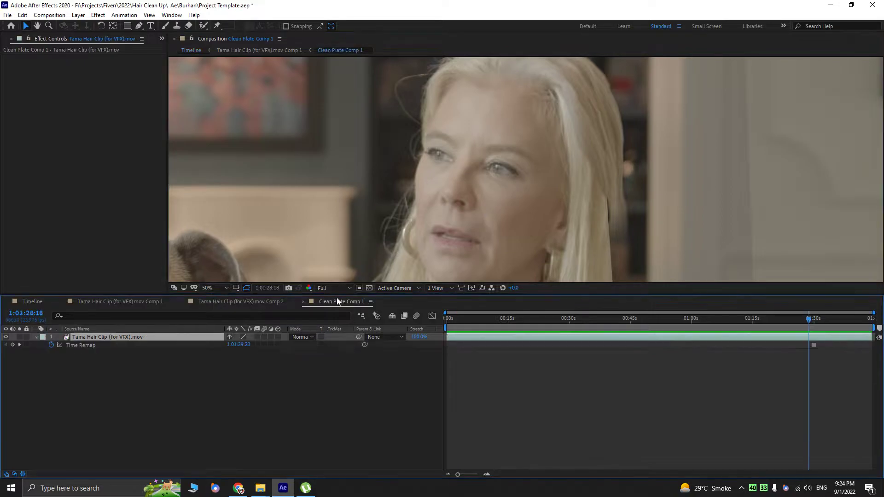
pyautogui.moveTo(807, 323); pyautogui.dragTo(812, 320)
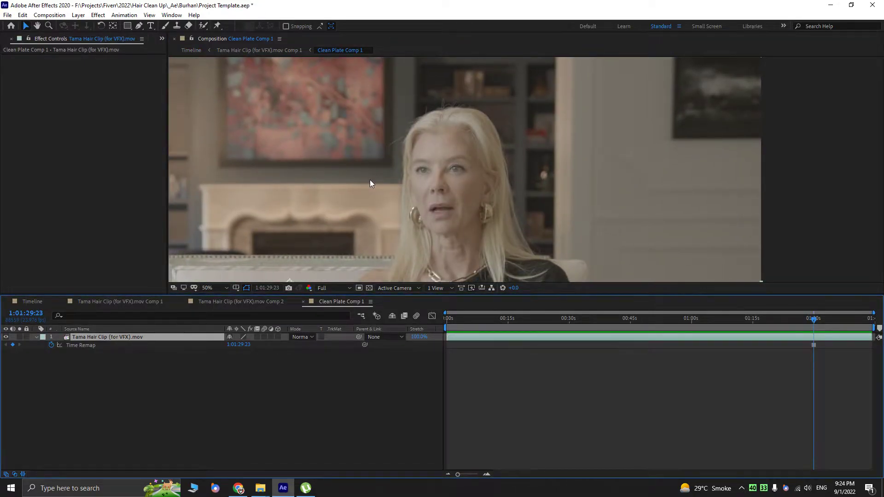
pyautogui.hotkey('ctrl', 'alt', 's')
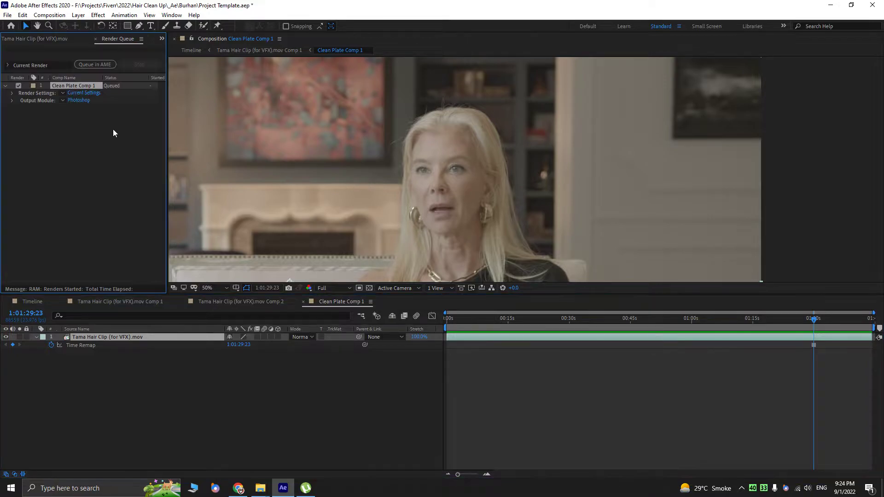
pyautogui.moveTo(171, 106); pyautogui.dragTo(309, 112)
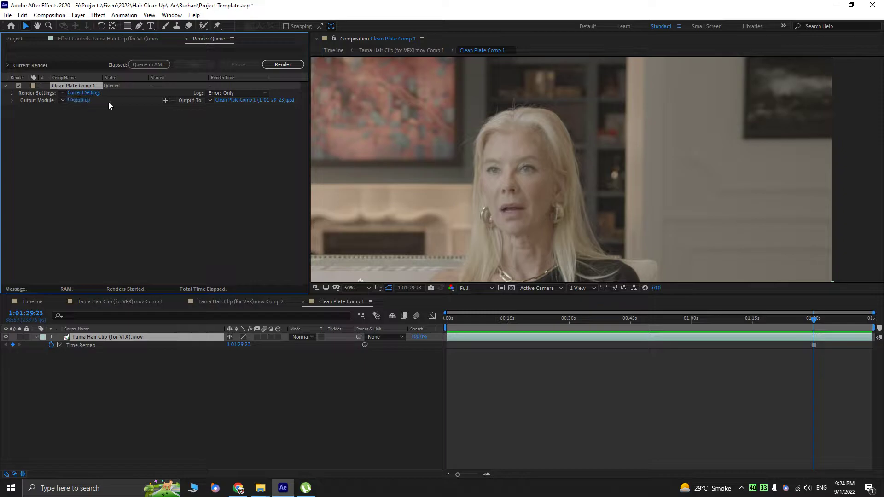
# - Set the frame's output folder to F:\Projects\Fiverr\2022\Hair Clean Up\_Ps
pyautogui.click(243, 100)
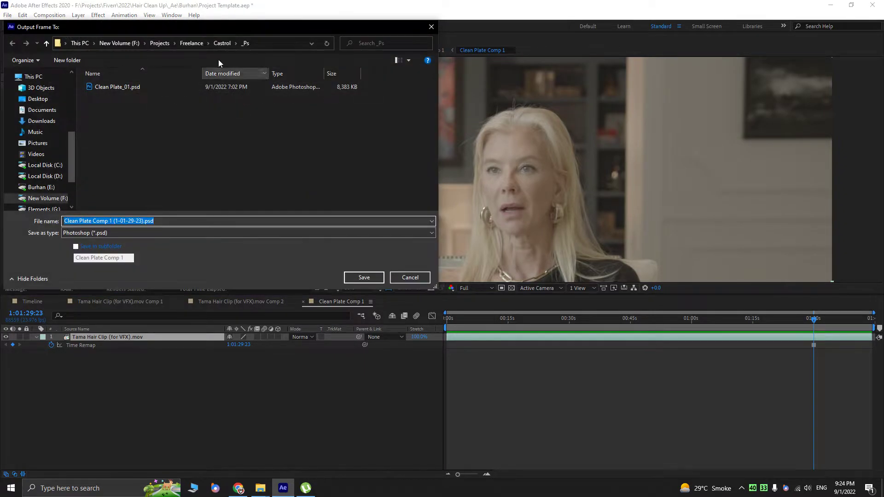
pyautogui.moveTo(225, 28); pyautogui.dragTo(349, 79)
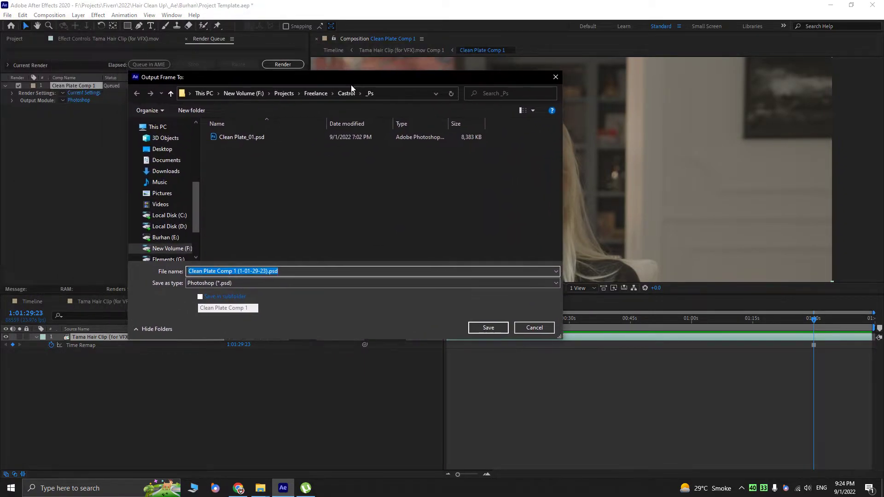
pyautogui.moveTo(260, 487)
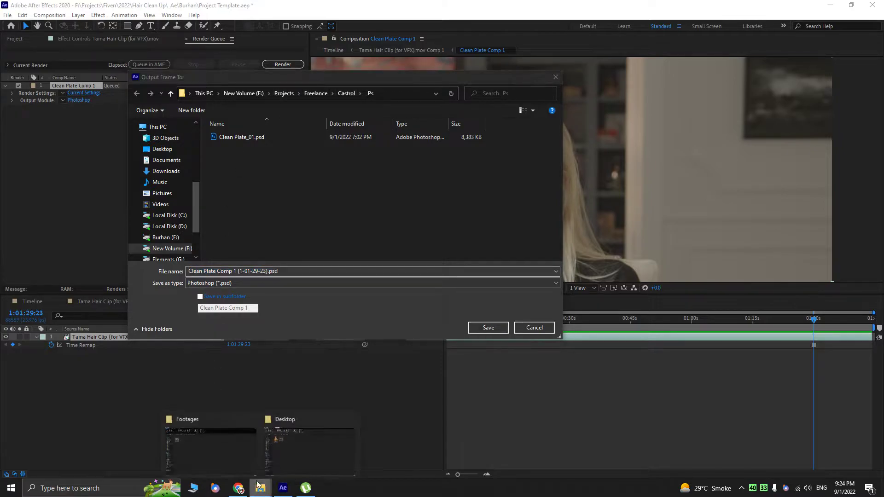
pyautogui.click(242, 449)
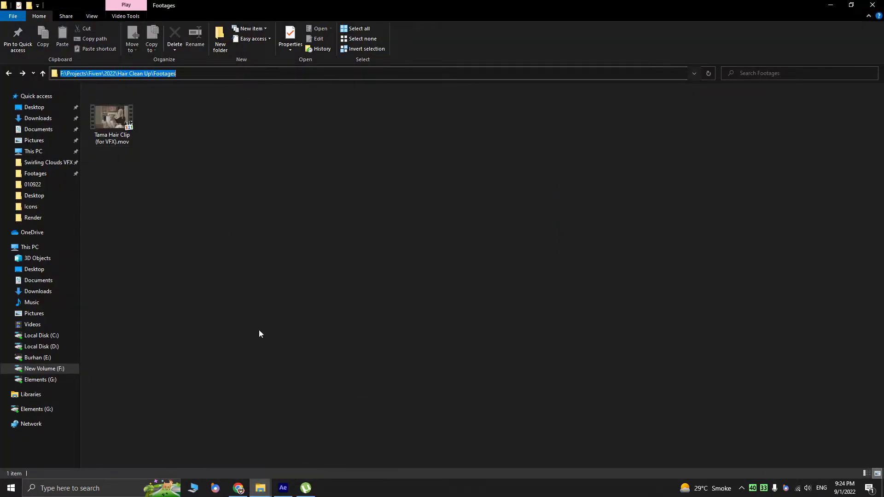
pyautogui.hotkey('alt', 'Tab')
pyautogui.click(428, 93)
pyautogui.write('F:\\Projects\\Fiverr\\2022\\Hair Clean Up\\Footages')
pyautogui.click(451, 94)
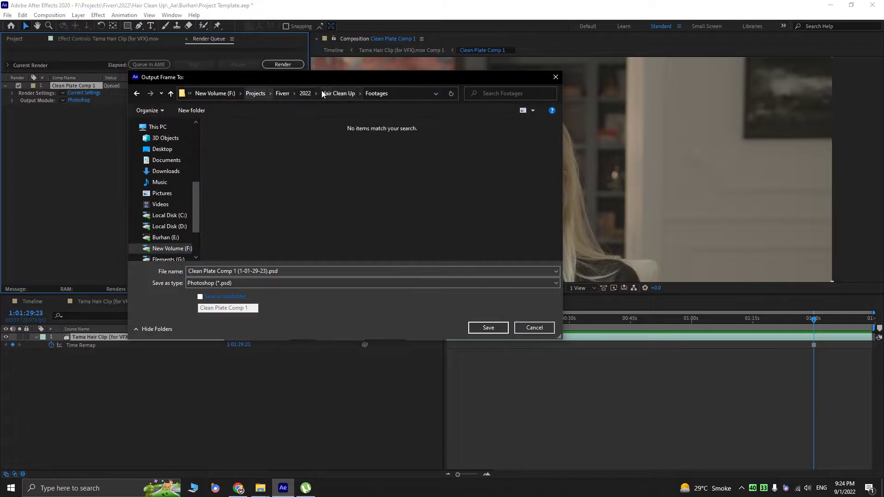
pyautogui.click(327, 94)
pyautogui.doubleClick(238, 156)
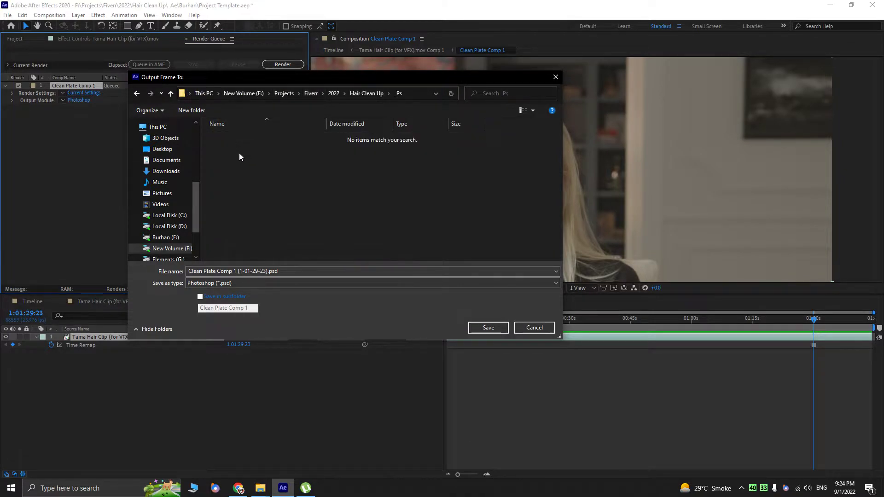
# - Name the output file Clean Plate_01 and save the output location
pyautogui.tripleClick(225, 272)
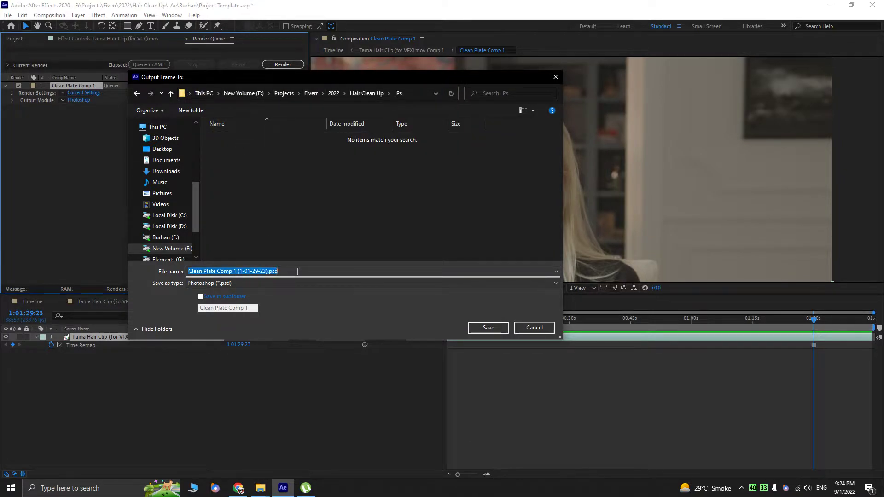
pyautogui.click(233, 272)
pyautogui.hotkey('shift', 'End')
pyautogui.press('BackSpace')
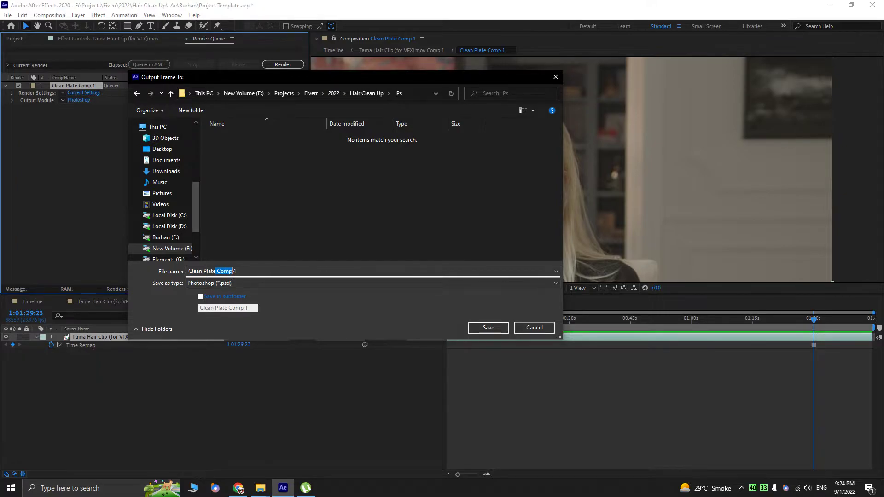
pyautogui.write('e_0')
pyautogui.press('Delete')
pyautogui.click(474, 326)
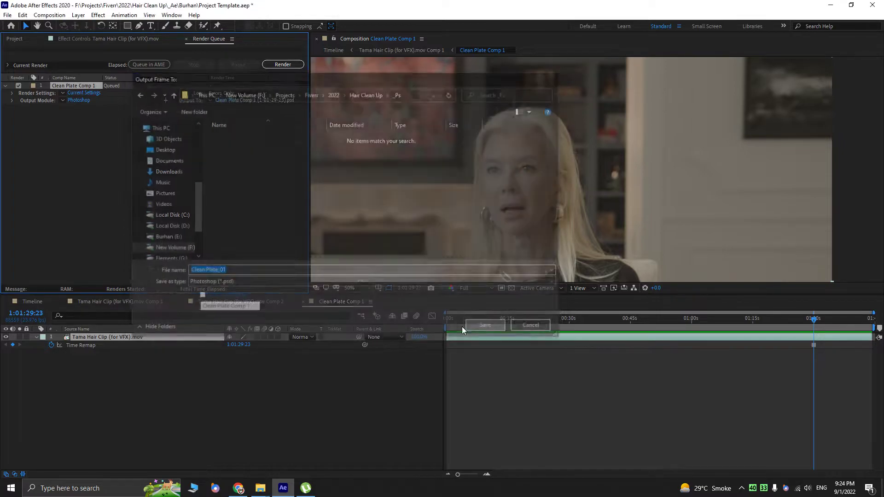
# - Render the queued frame and open Clean Plate_01.psd from the project's _Ps folder in Photoshop
pyautogui.click(267, 65)
pyautogui.rightClick(40, 101)
pyautogui.click(59, 104)
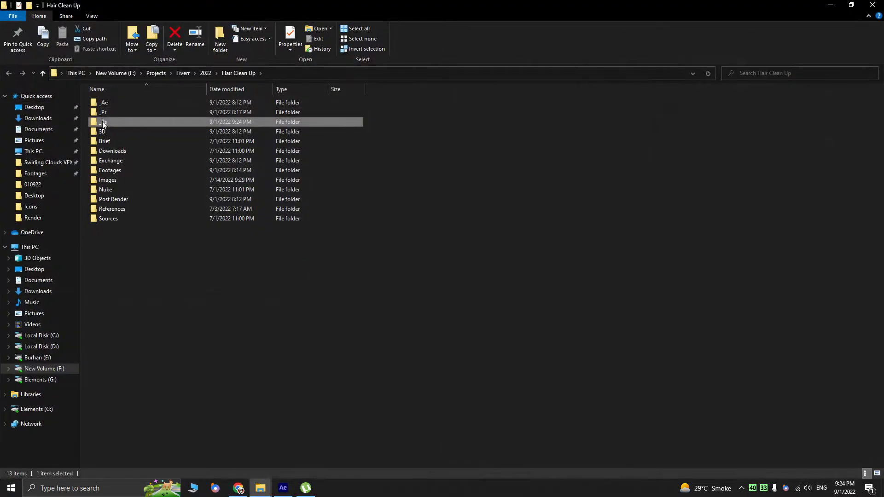
pyautogui.doubleClick(104, 123)
pyautogui.doubleClick(110, 101)
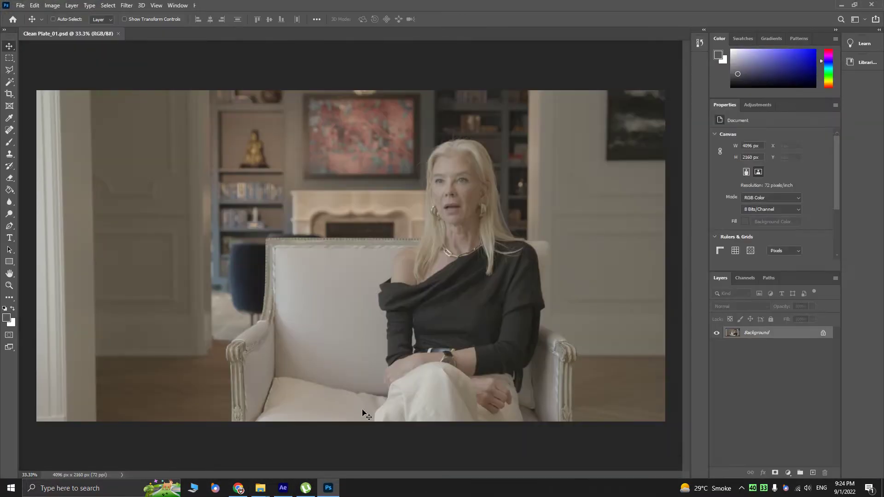
# - Unlock the Background layer, duplicate it, then hide the lower layer and rename it Original
pyautogui.scroll(3, 502, 237)
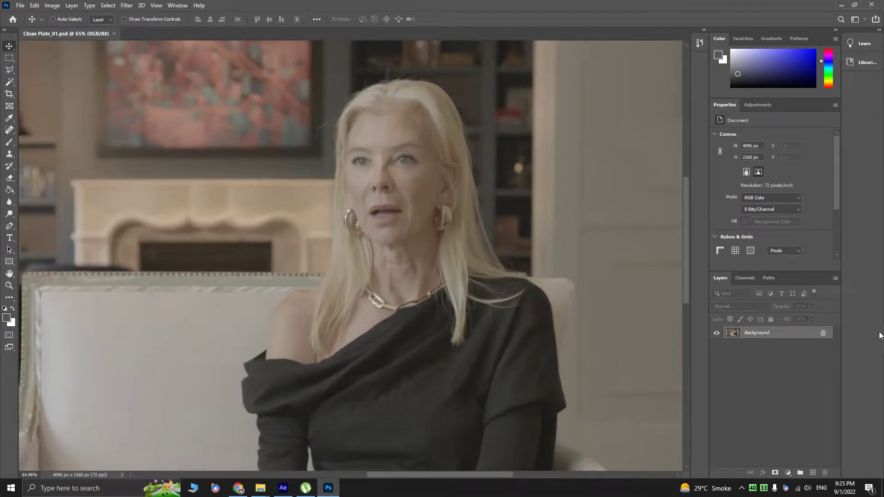
pyautogui.click(823, 335)
pyautogui.scroll(2, 619, 297)
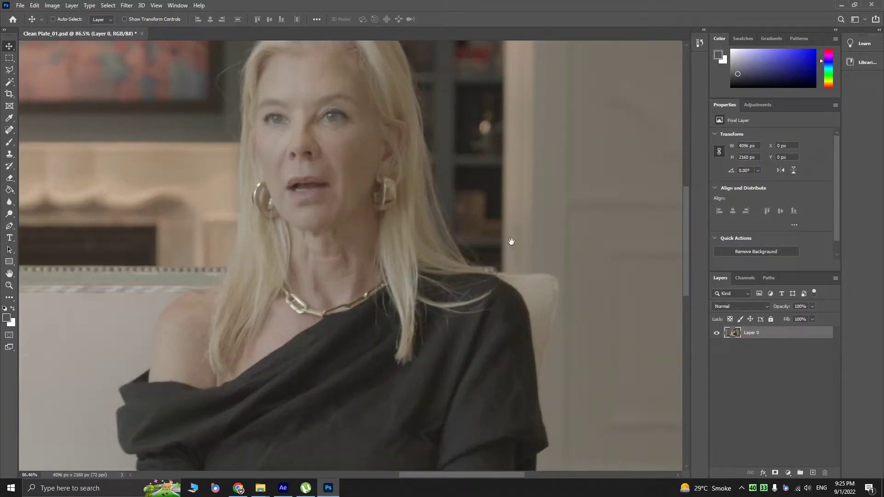
pyautogui.scroll(2, 525, 309)
pyautogui.scroll(1, 531, 363)
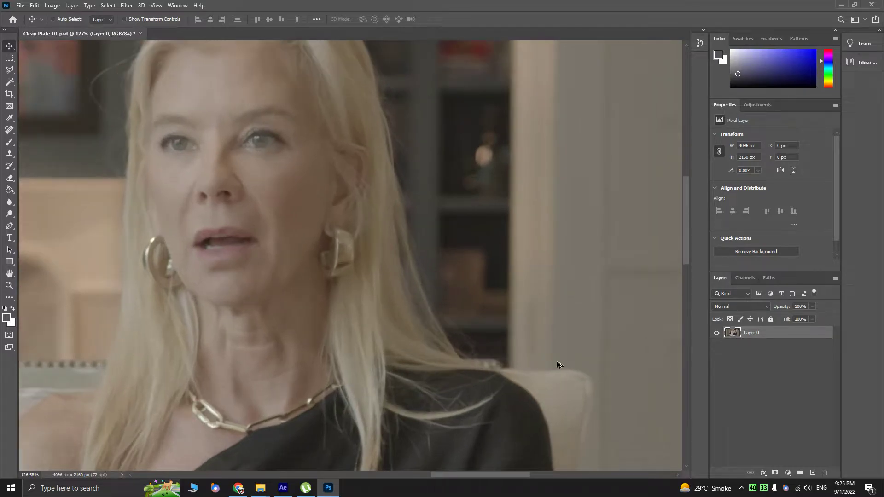
pyautogui.hotkey('ctrl', 'j')
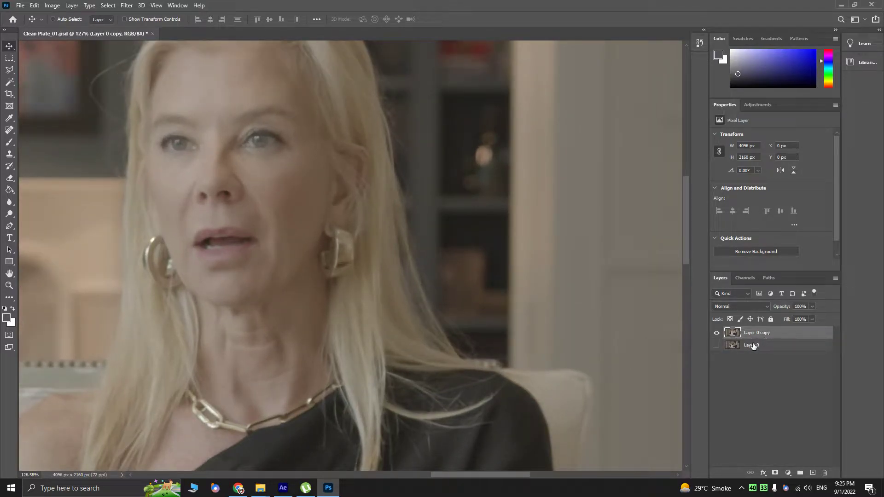
pyautogui.doubleClick(753, 346)
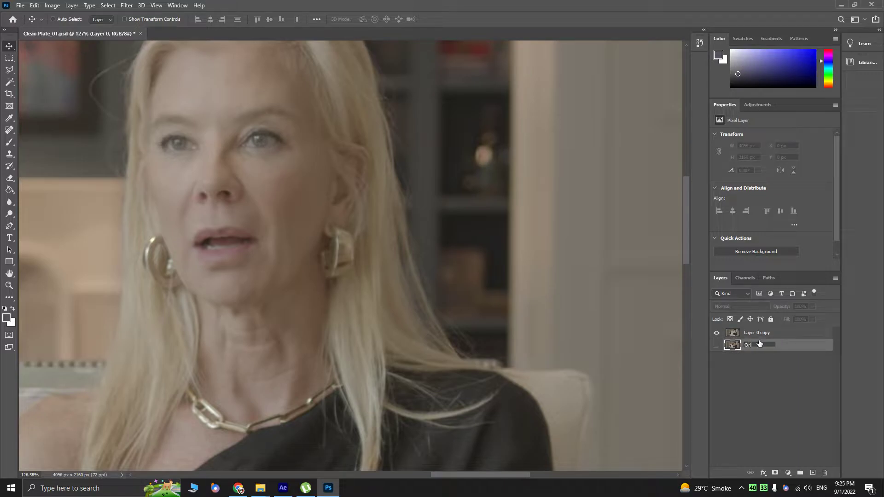
pyautogui.write('Original')
pyautogui.press('Return')
# - On Layer 0 copy, clone the door frame and dark shelf over the chair corner and stray hair above the shoulder with the Clone Stamp
pyautogui.scroll(5, 492, 355)
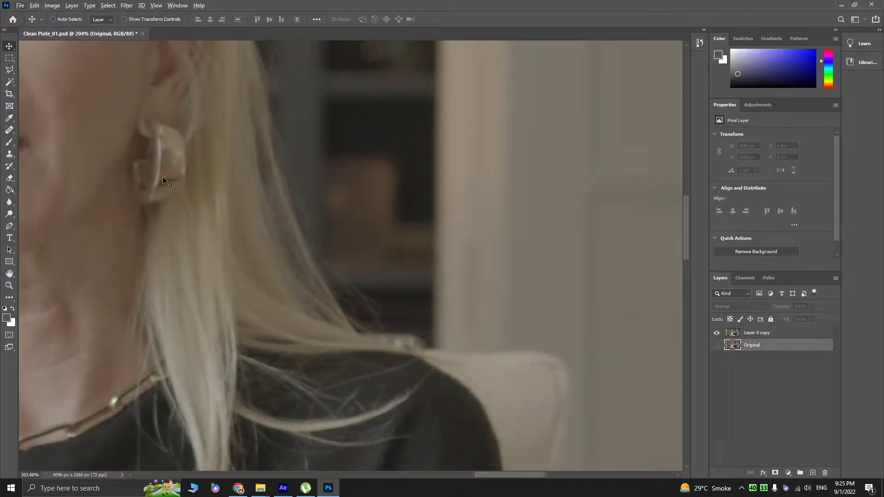
pyautogui.press('s')
pyautogui.hotkey('alt', 's')
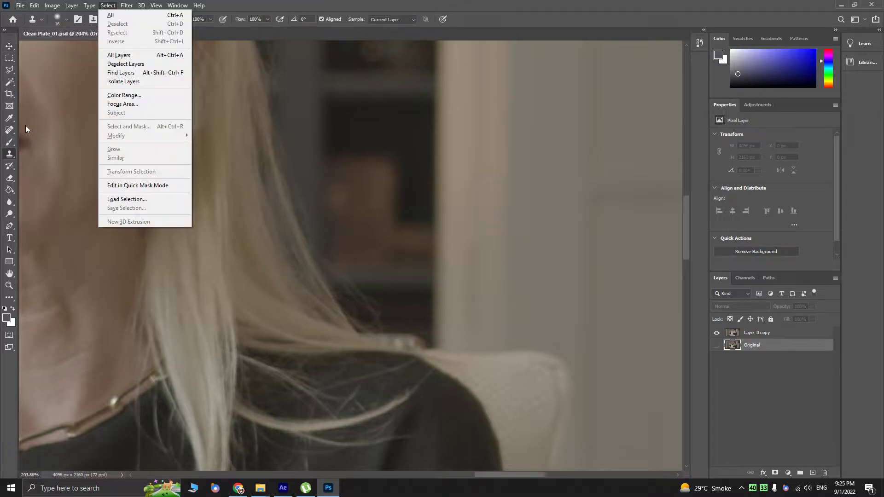
pyautogui.click(287, 6)
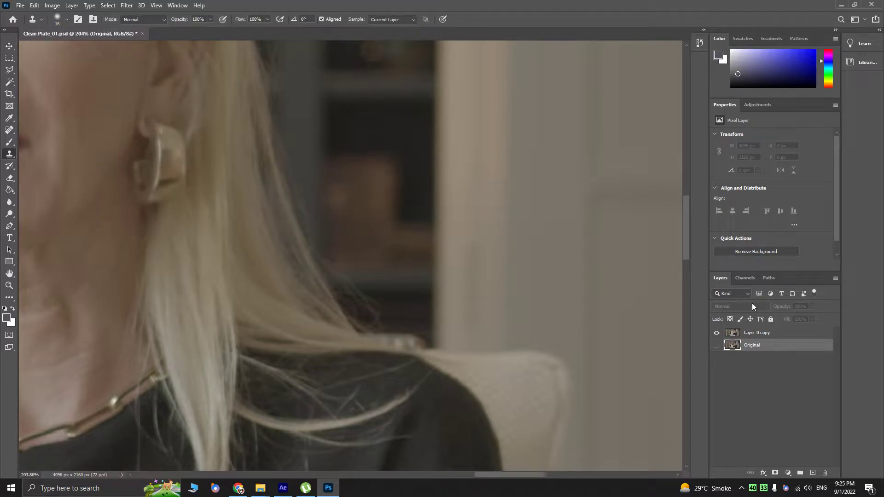
pyautogui.click(757, 335)
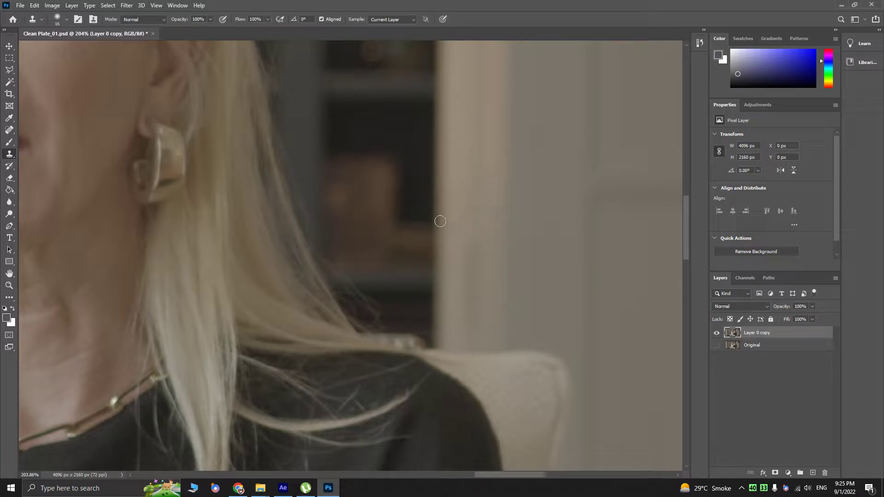
pyautogui.press('super')
pyautogui.press('super')
pyautogui.moveTo(436, 222)
pyautogui.mouseDown()
pyautogui.moveTo(457, 219)
pyautogui.moveTo(445, 215)
pyautogui.moveTo(454, 213)
pyautogui.mouseUp()
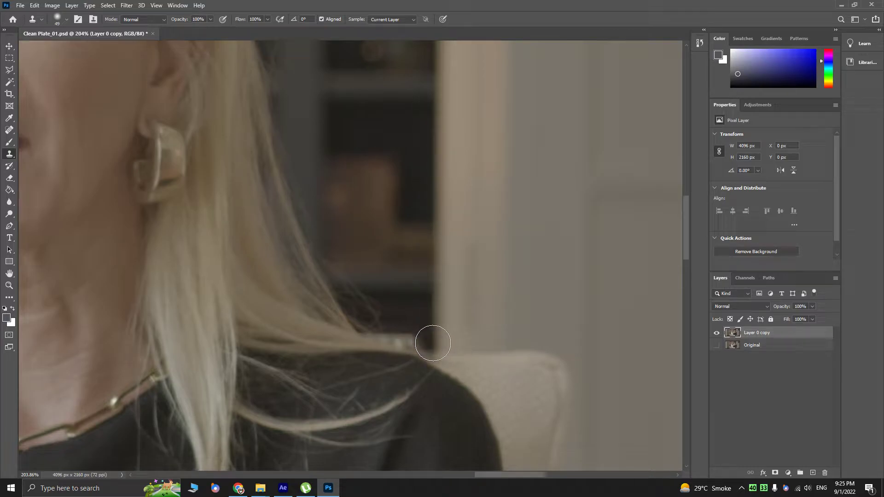
pyautogui.moveTo(433, 343)
pyautogui.mouseDown()
pyautogui.moveTo(437, 382)
pyautogui.moveTo(438, 325)
pyautogui.moveTo(452, 356)
pyautogui.moveTo(487, 352)
pyautogui.moveTo(498, 363)
pyautogui.moveTo(554, 368)
pyautogui.moveTo(553, 403)
pyautogui.moveTo(553, 369)
pyautogui.moveTo(526, 349)
pyautogui.moveTo(569, 430)
pyautogui.moveTo(530, 409)
pyautogui.moveTo(497, 370)
pyautogui.moveTo(482, 387)
pyautogui.moveTo(461, 376)
pyautogui.moveTo(461, 400)
pyautogui.moveTo(452, 394)
pyautogui.moveTo(467, 417)
pyautogui.moveTo(480, 406)
pyautogui.moveTo(488, 447)
pyautogui.moveTo(486, 433)
pyautogui.moveTo(463, 429)
pyautogui.moveTo(439, 358)
pyautogui.moveTo(441, 419)
pyautogui.moveTo(429, 335)
pyautogui.moveTo(309, 323)
pyautogui.moveTo(318, 346)
pyautogui.moveTo(318, 314)
pyautogui.moveTo(324, 344)
pyautogui.moveTo(385, 365)
pyautogui.moveTo(400, 356)
pyautogui.moveTo(375, 338)
pyautogui.moveTo(345, 336)
pyautogui.moveTo(394, 330)
pyautogui.moveTo(388, 375)
pyautogui.moveTo(365, 377)
pyautogui.moveTo(392, 313)
pyautogui.moveTo(411, 313)
pyautogui.moveTo(396, 312)
pyautogui.moveTo(410, 340)
pyautogui.mouseUp()
pyautogui.hotkey('ctrl', 'z')
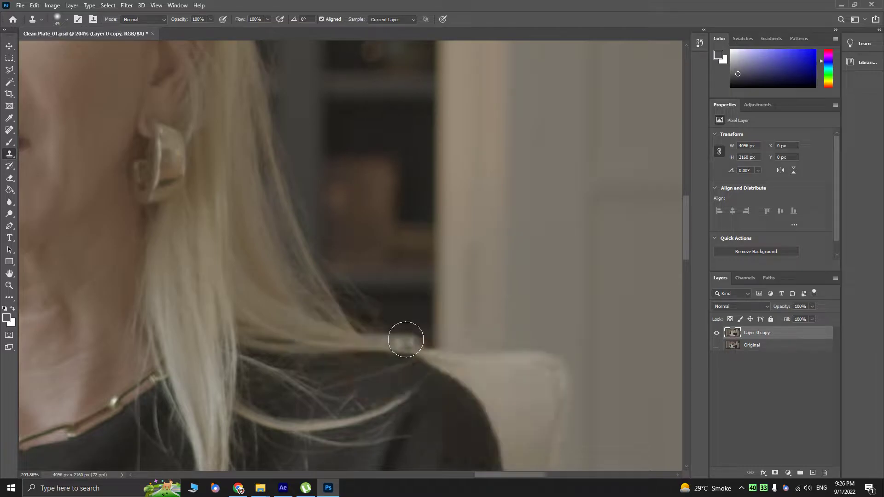
pyautogui.hotkey('ctrl', 'shift', 'z')
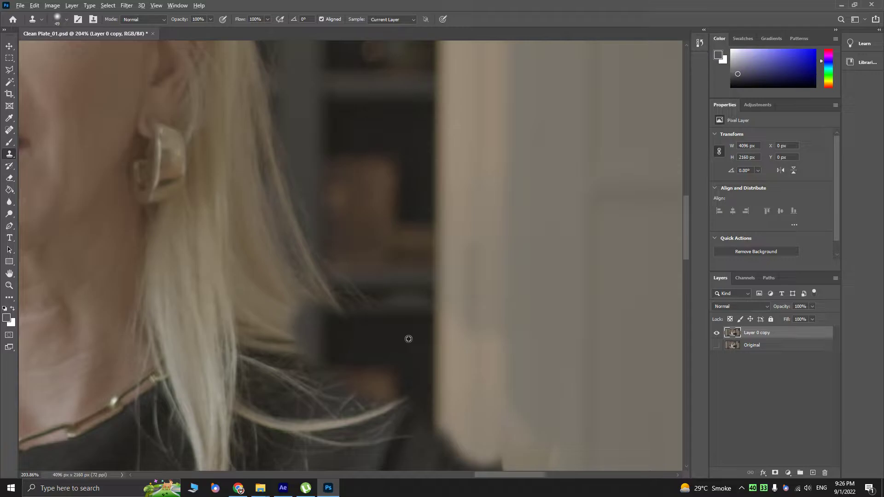
# - Clone the shelf and its edges over the outer hair strands beside the neck, using a soft brush of about 22 to 32 px
pyautogui.moveTo(409, 342); pyautogui.dragTo(399, 343)
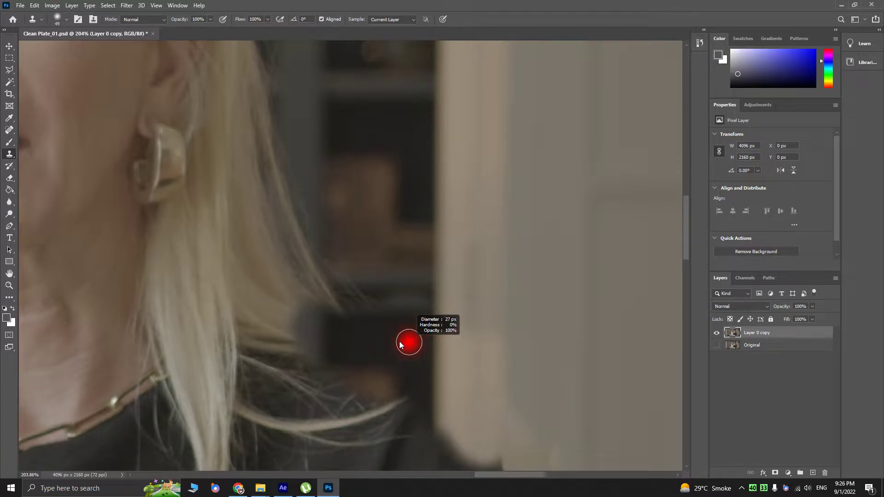
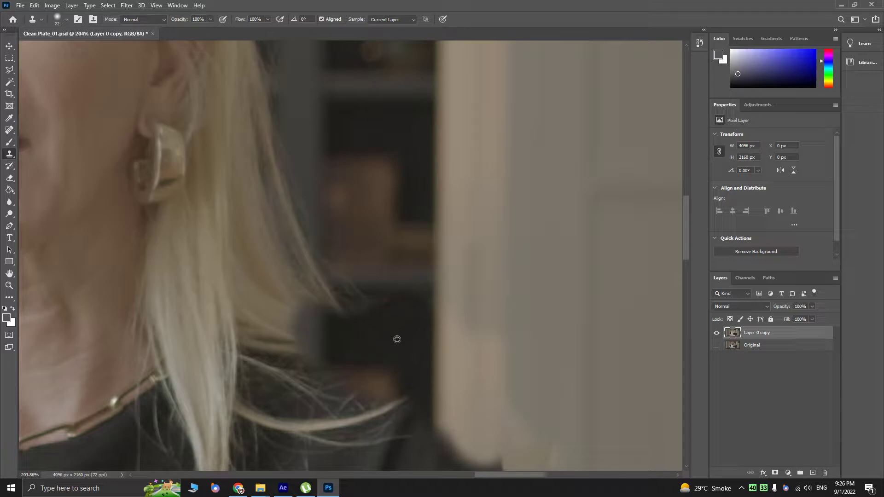
pyautogui.moveTo(364, 303)
pyautogui.mouseDown()
pyautogui.moveTo(336, 310)
pyautogui.moveTo(375, 317)
pyautogui.mouseUp()
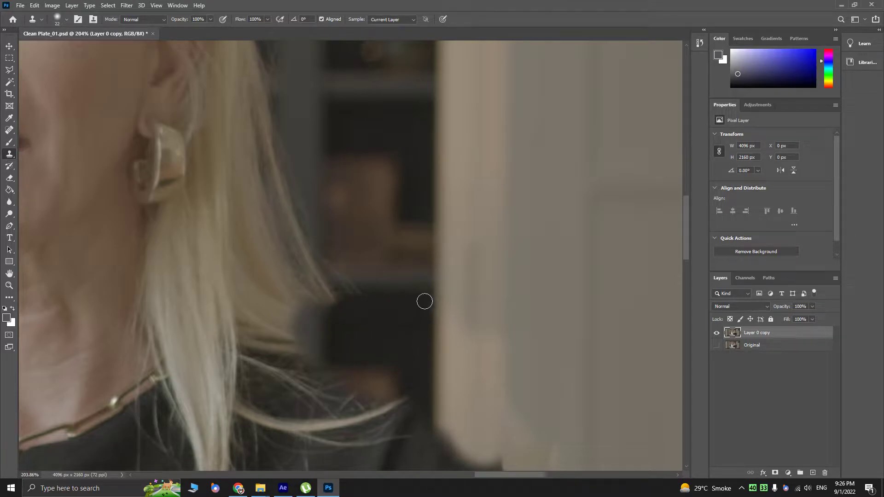
pyautogui.moveTo(340, 301)
pyautogui.mouseDown()
pyautogui.moveTo(348, 309)
pyautogui.moveTo(323, 295)
pyautogui.moveTo(373, 307)
pyautogui.mouseUp()
pyautogui.hotkey('ctrl', 'z')
pyautogui.moveTo(431, 296)
pyautogui.mouseDown()
pyautogui.moveTo(311, 284)
pyautogui.moveTo(336, 279)
pyautogui.moveTo(314, 273)
pyautogui.moveTo(323, 267)
pyautogui.moveTo(292, 249)
pyautogui.moveTo(294, 220)
pyautogui.mouseUp()
pyautogui.moveTo(300, 189)
pyautogui.mouseDown()
pyautogui.moveTo(290, 191)
pyautogui.moveTo(284, 153)
pyautogui.moveTo(307, 309)
pyautogui.moveTo(311, 288)
pyautogui.moveTo(327, 319)
pyautogui.mouseUp()
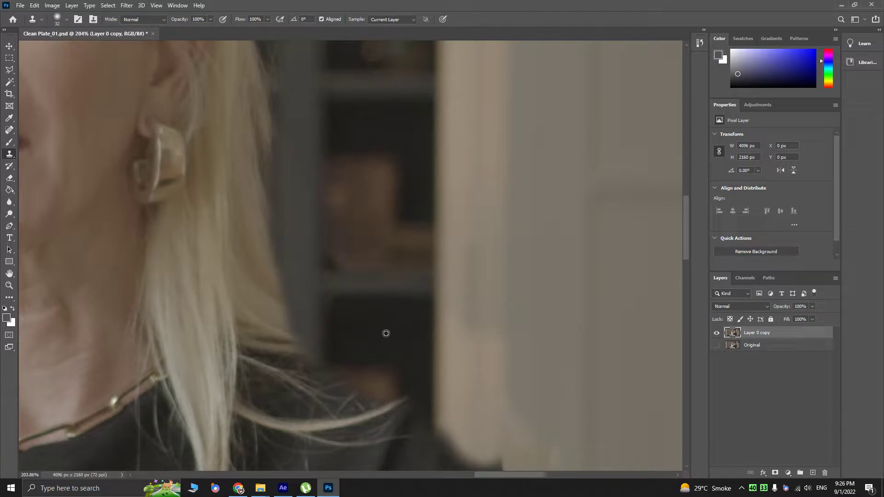
pyautogui.keyDown('alt'); pyautogui.rightClick(341, 315); pyautogui.keyUp('alt')
# - Examine the retouched plate around the woman's head and hair, and switch back to After Effects
pyautogui.scroll(-4, 424, 362)
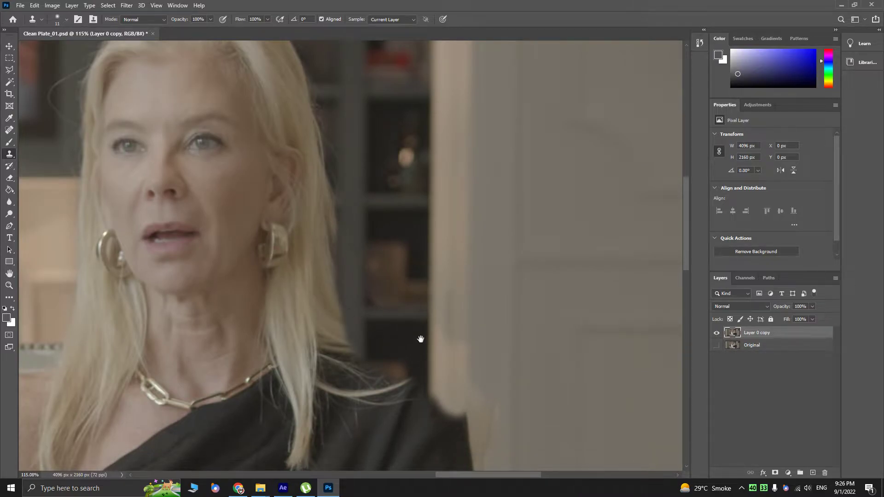
pyautogui.moveTo(420, 339); pyautogui.dragTo(420, 359)
pyautogui.scroll(1, 448, 377)
pyautogui.moveTo(375, 318); pyautogui.dragTo(406, 410)
pyautogui.scroll(-2, 416, 393)
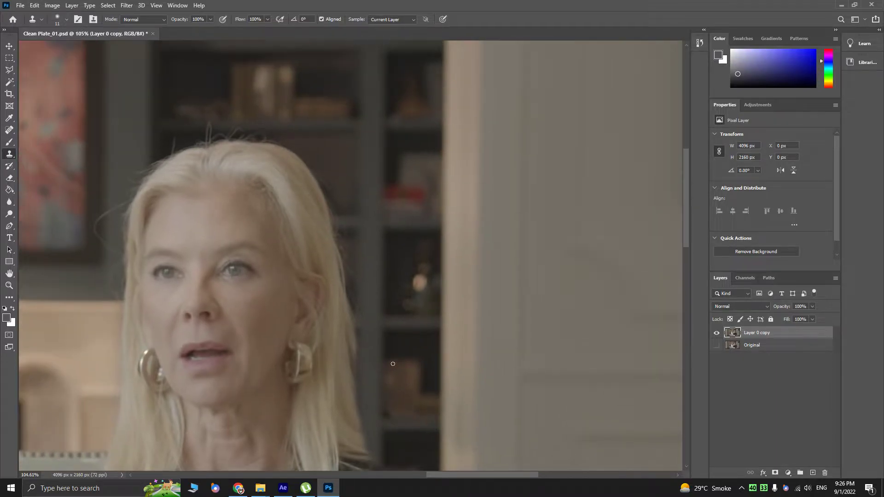
pyautogui.scroll(-2, 394, 365)
pyautogui.moveTo(247, 351); pyautogui.dragTo(331, 341)
pyautogui.press('v')
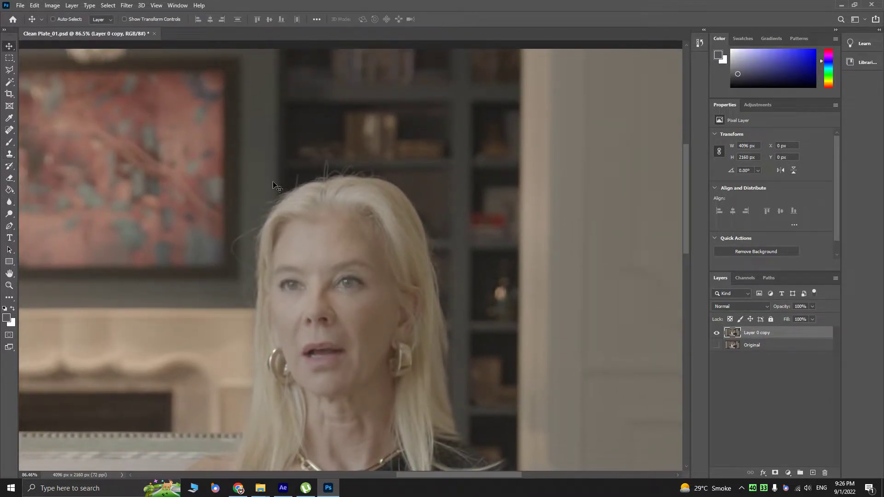
pyautogui.hotkey('alt', 'Tab')
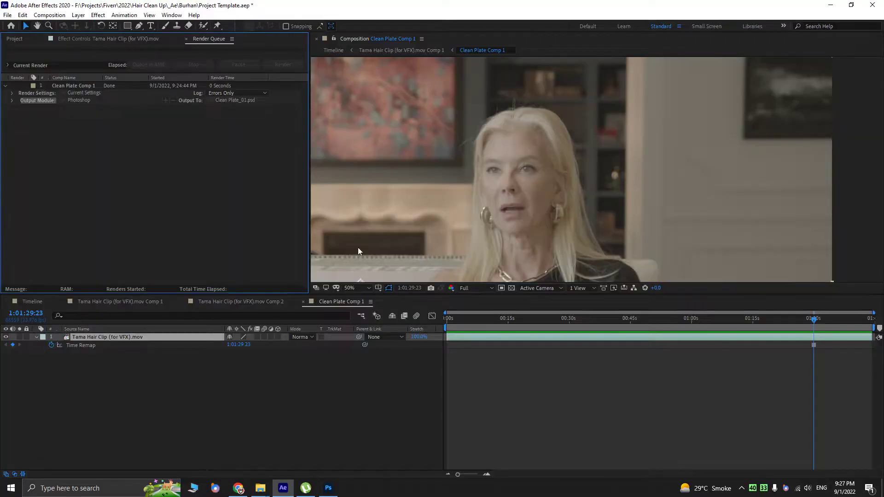
# - Open Tama Hair Clip (for VFX).mov Comp 1 from the Timeline comp, go to its first frame and solo the lowest footage layer
pyautogui.click(32, 302)
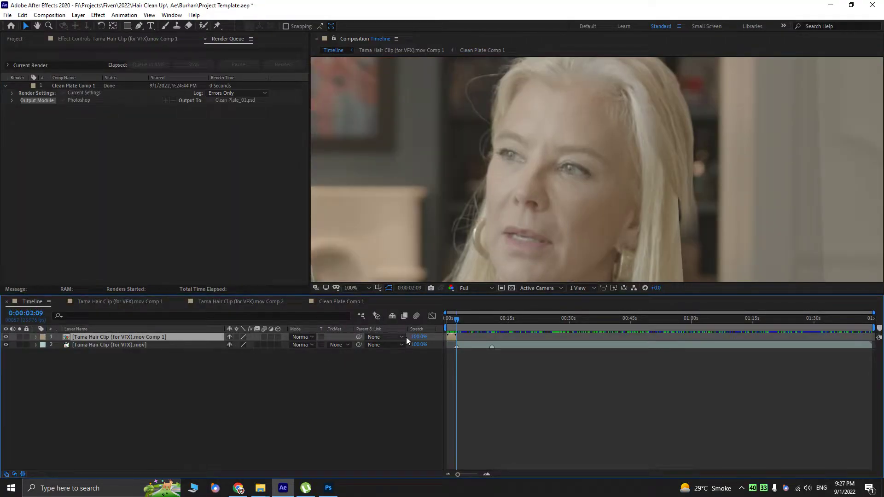
pyautogui.doubleClick(448, 338)
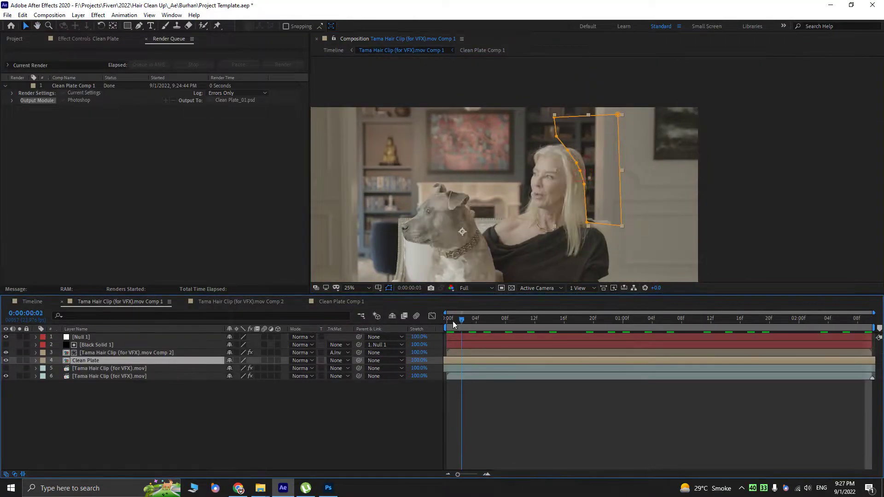
pyautogui.click(20, 376)
pyautogui.scroll(2, 430, 233)
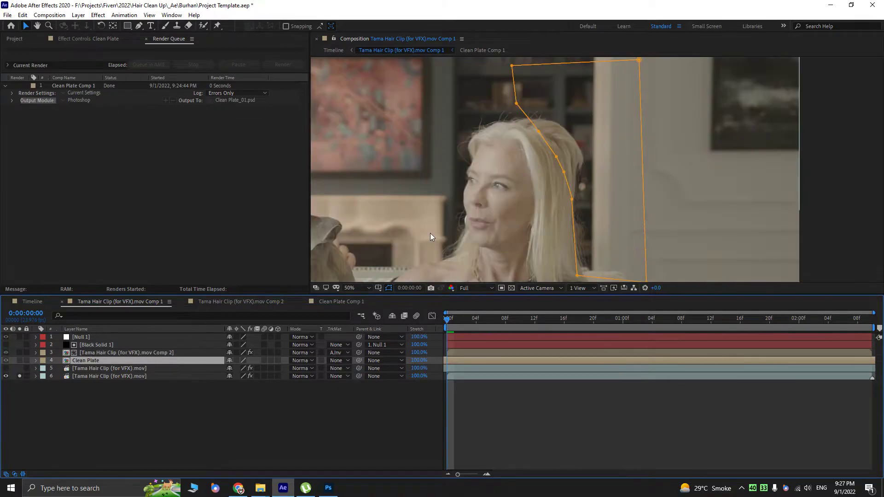
pyautogui.click(253, 390)
pyautogui.moveTo(438, 178); pyautogui.dragTo(456, 217)
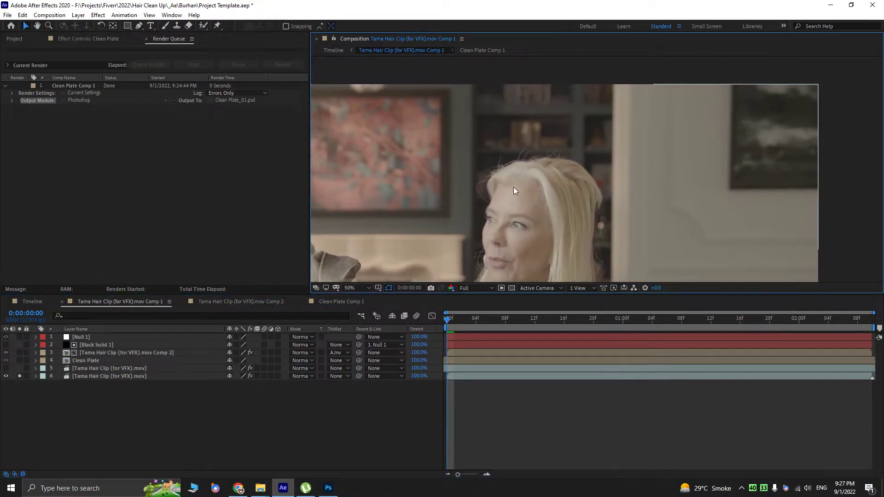
# - Copy the current frame to the clipboard, switch to Photoshop and paste it as a layer above Layer 0 copy in Clean Plate_01.psd
pyautogui.hotkey('ctrl', 'space')
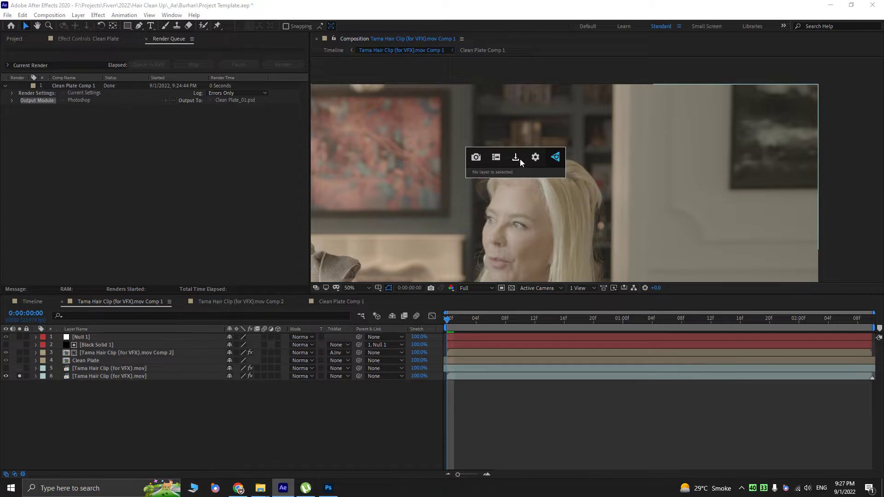
pyautogui.click(519, 159)
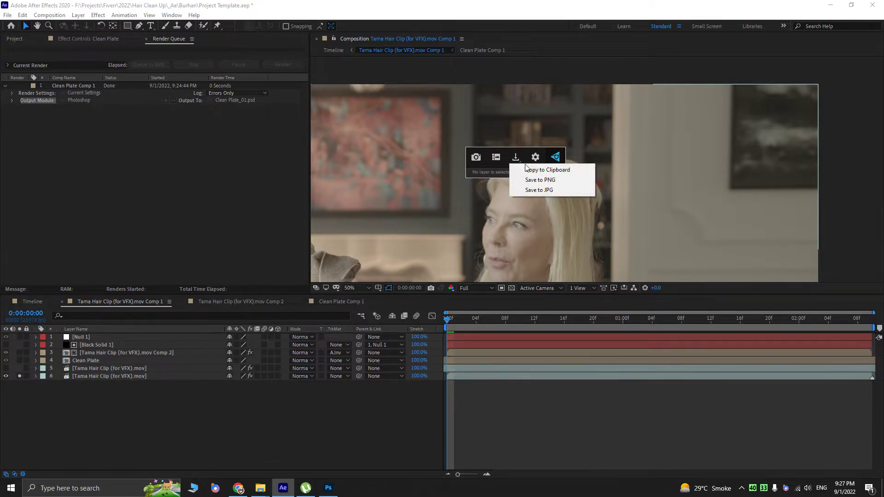
pyautogui.click(539, 180)
pyautogui.hotkey('alt', 'Tab')
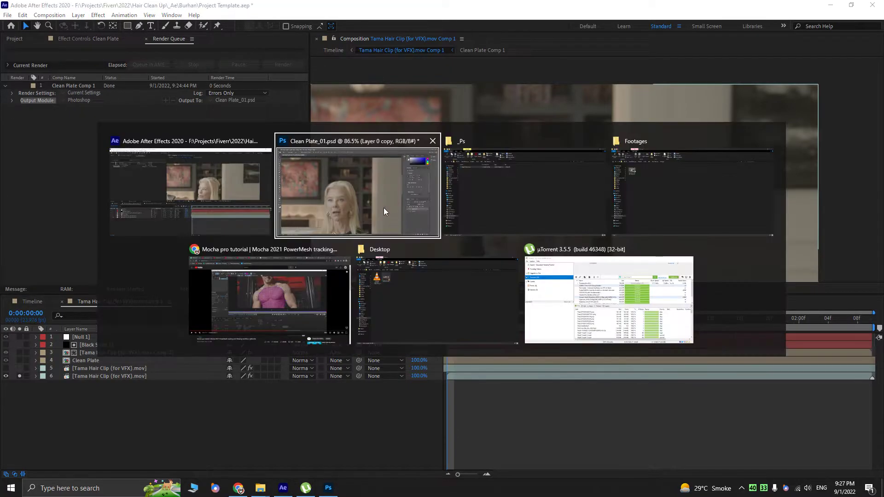
pyautogui.hotkey('ctrl', 'b')
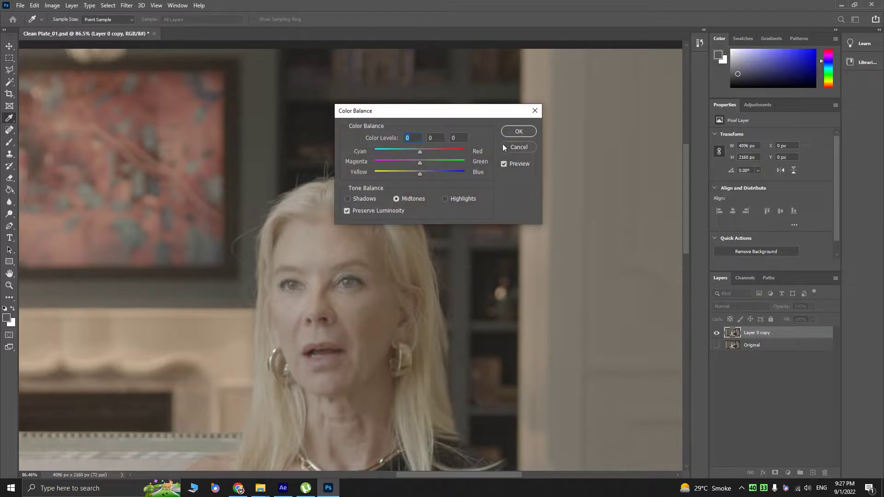
pyautogui.click(518, 147)
pyautogui.press('v')
pyautogui.hotkey('ctrl', 'v')
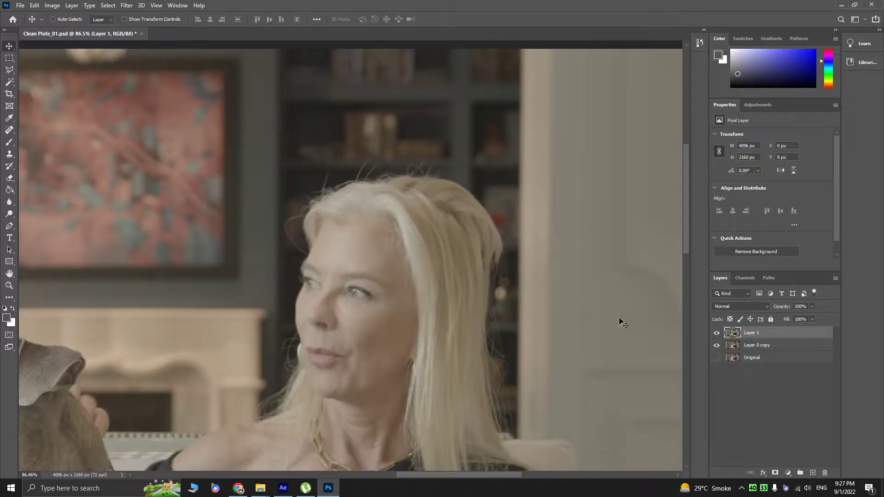
# - Compare the pasted Layer 1 with the retouched plate below by toggling its visibility
pyautogui.click(716, 335)
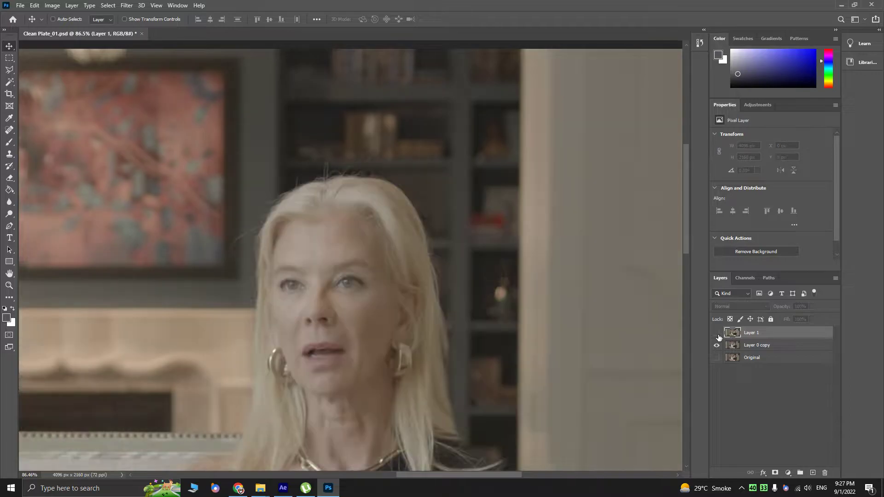
pyautogui.click(717, 335)
pyautogui.click(718, 336)
pyautogui.click(717, 333)
pyautogui.click(717, 333)
pyautogui.click(717, 333)
pyautogui.click(717, 333)
pyautogui.click(716, 333)
pyautogui.click(717, 333)
pyautogui.click(716, 333)
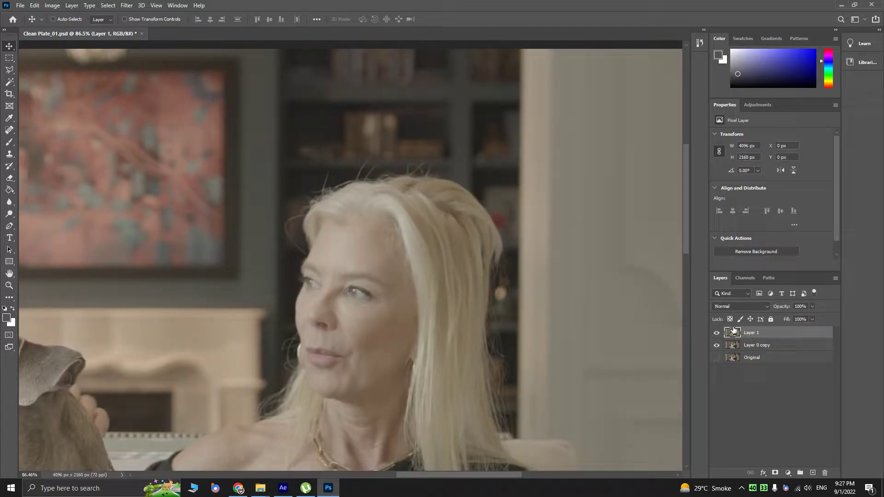
# - Select a vertical strip of Layer 1 from the upper image edge past the face-side hair with the Polygonal Lasso, cutting through hair and face
pyautogui.moveTo(9, 70); pyautogui.dragTo(47, 82)
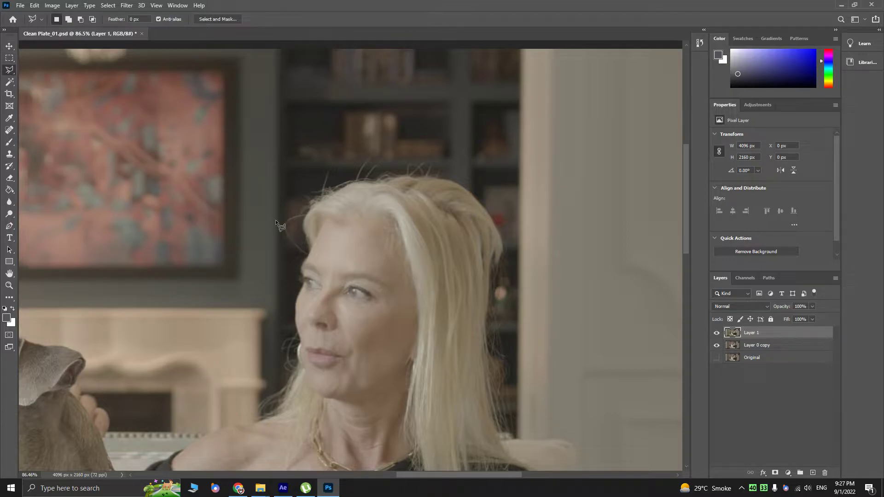
pyautogui.scroll(3, 275, 250)
pyautogui.moveTo(320, 150); pyautogui.dragTo(280, 423)
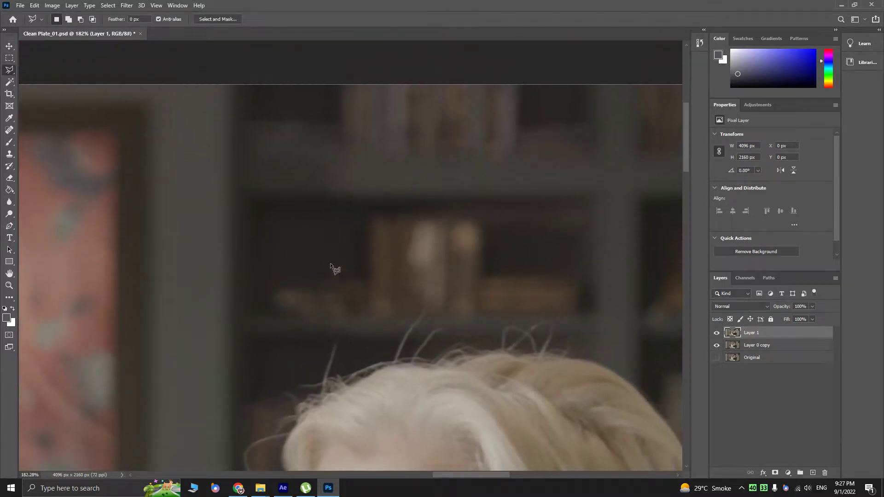
pyautogui.click(363, 77)
pyautogui.scroll(-5, 394, 213)
pyautogui.click(381, 178)
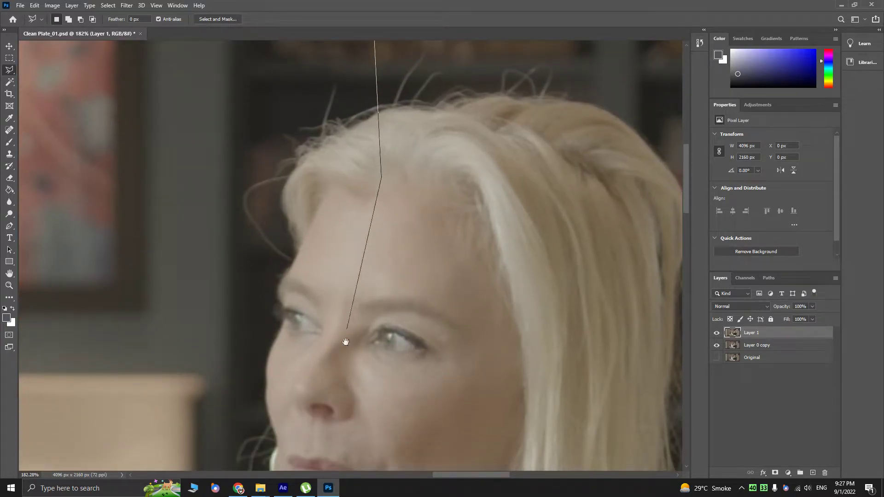
pyautogui.moveTo(346, 358); pyautogui.dragTo(410, 162)
pyautogui.click(371, 437)
pyautogui.click(199, 449)
pyautogui.click(186, 252)
pyautogui.moveTo(223, 138); pyautogui.dragTo(200, 463)
pyautogui.scroll(4, 208, 244)
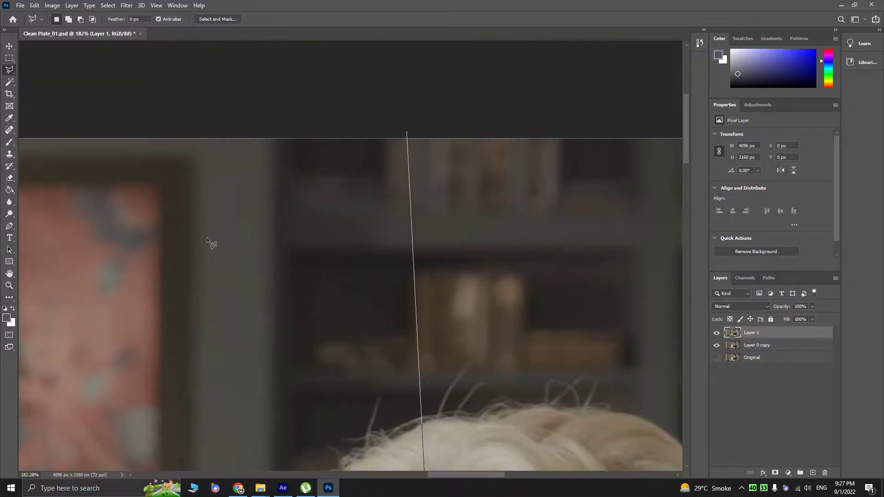
pyautogui.click(171, 96)
pyautogui.click(411, 137)
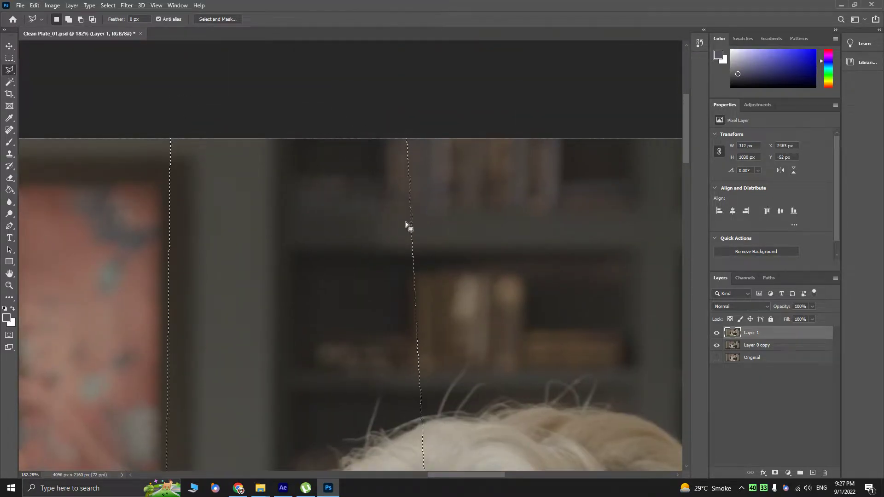
# - Copy the selected strip to its own layer, delete the full-frame Layer 1 and make the strip layer active
pyautogui.scroll(-5, 406, 228)
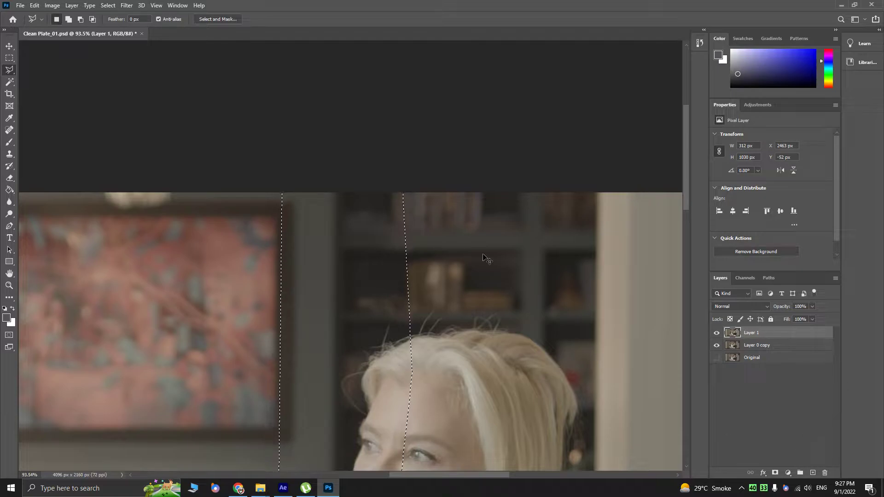
pyautogui.hotkey('ctrl', 'j')
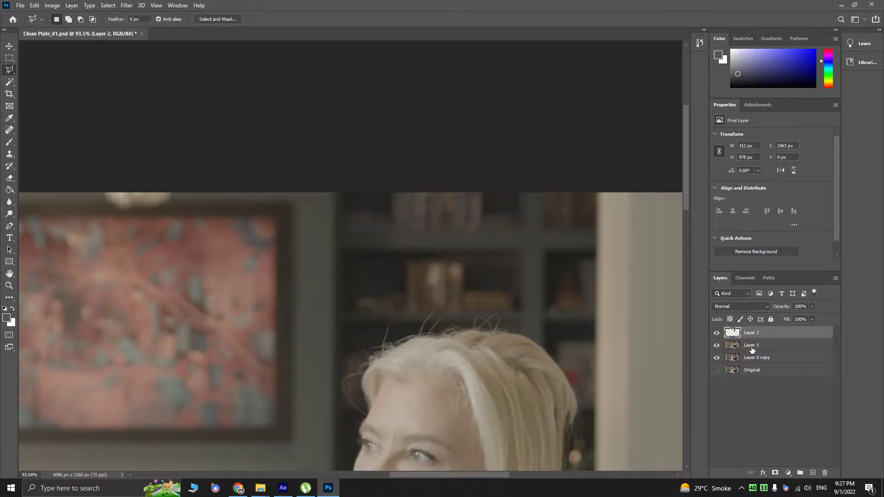
pyautogui.click(751, 347)
pyautogui.moveTo(751, 348); pyautogui.dragTo(824, 472)
pyautogui.press('v')
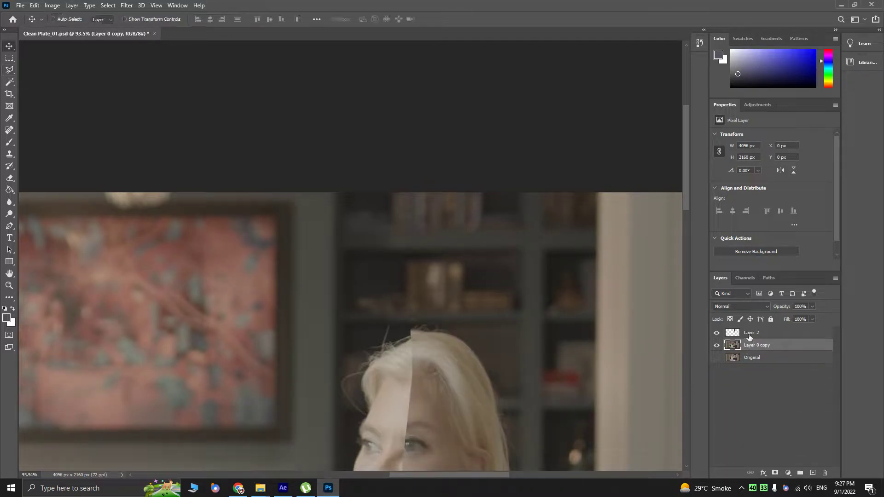
pyautogui.click(749, 336)
pyautogui.hotkey('ctrl', 't')
pyautogui.moveTo(317, 339); pyautogui.dragTo(364, 232)
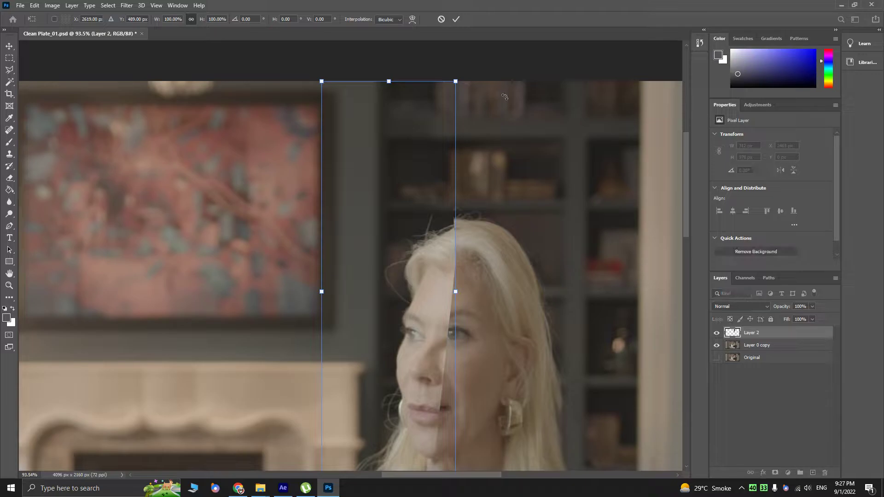
pyautogui.click(456, 22)
pyautogui.scroll(3, 498, 181)
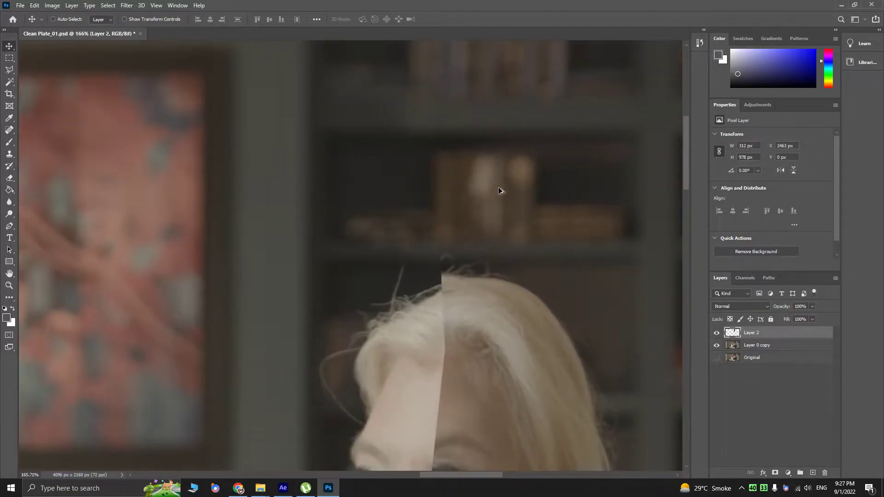
pyautogui.moveTo(353, 333); pyautogui.dragTo(404, 183)
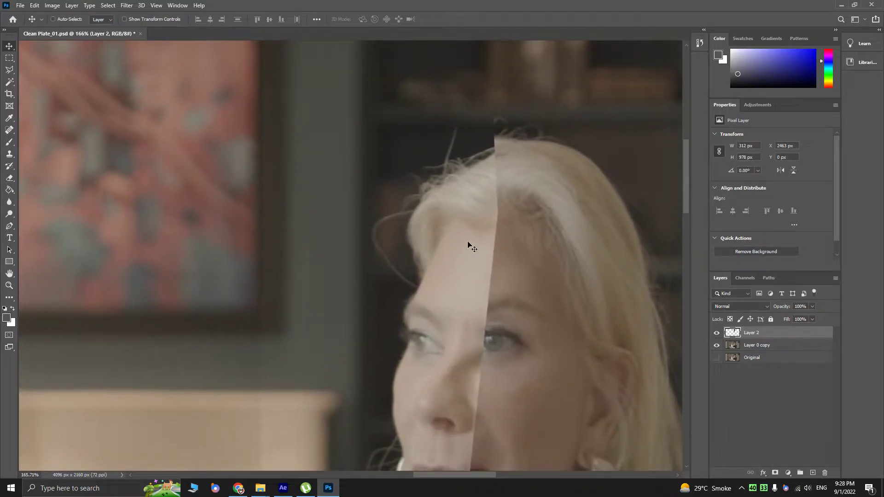
pyautogui.click(734, 307)
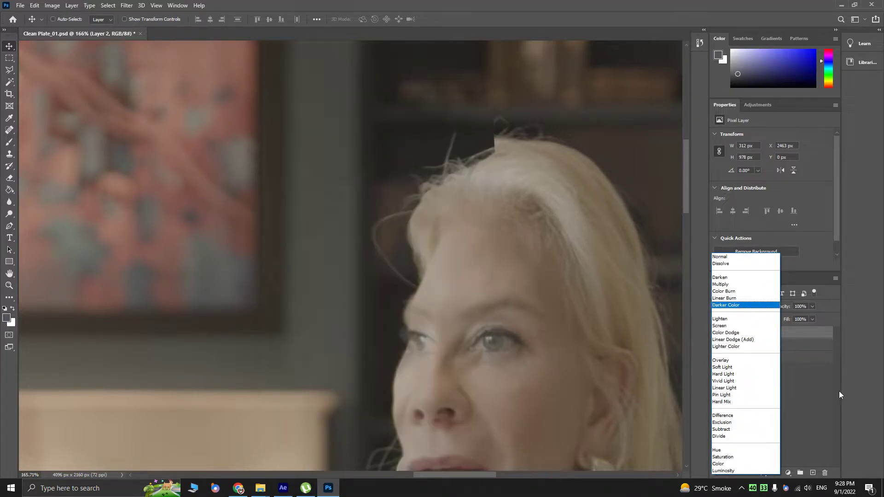
pyautogui.press('Escape')
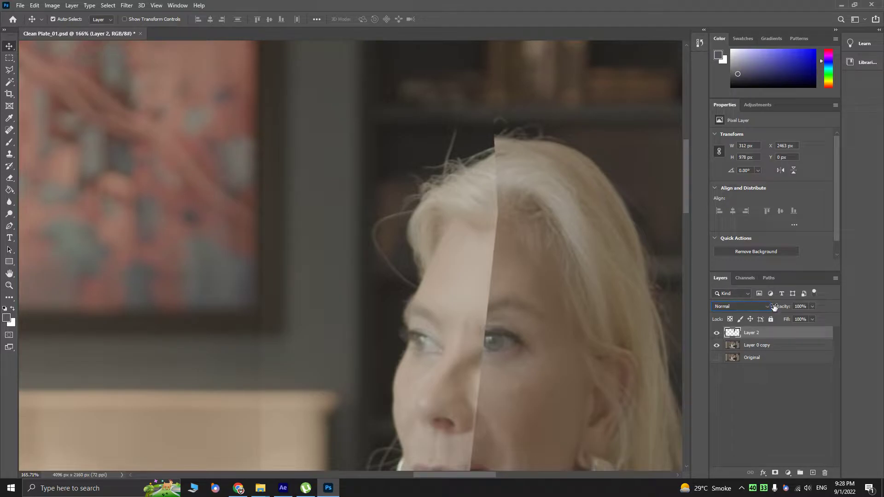
# - Darken Layer 2's midtones to 0.93 with Levels and compare the strip with the plate underneath
pyautogui.hotkey('ctrl', 'l')
pyautogui.moveTo(411, 197); pyautogui.dragTo(415, 198)
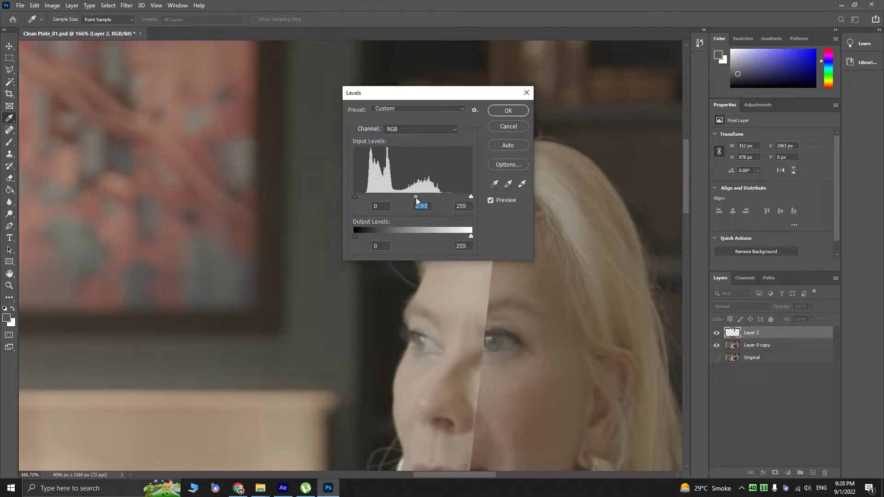
pyautogui.click(507, 110)
pyautogui.scroll(-1, 529, 206)
pyautogui.scroll(-2, 529, 206)
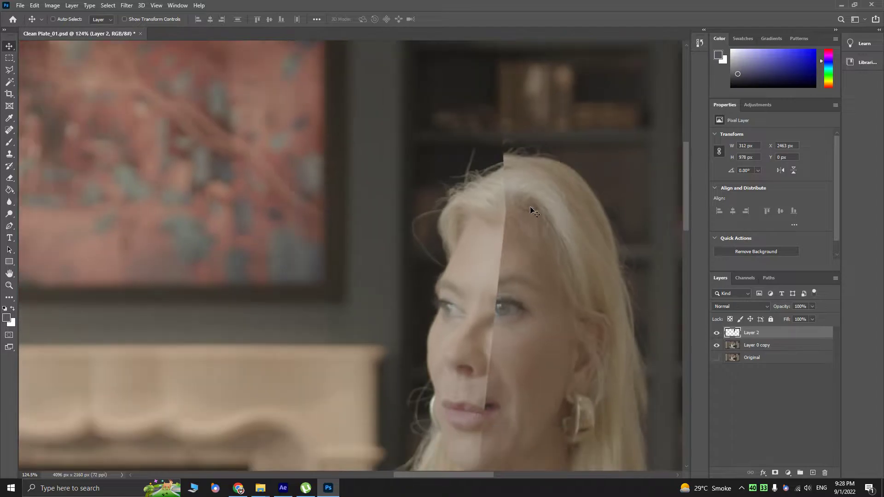
pyautogui.click(717, 332)
pyautogui.click(717, 333)
pyautogui.moveTo(430, 288); pyautogui.dragTo(457, 263)
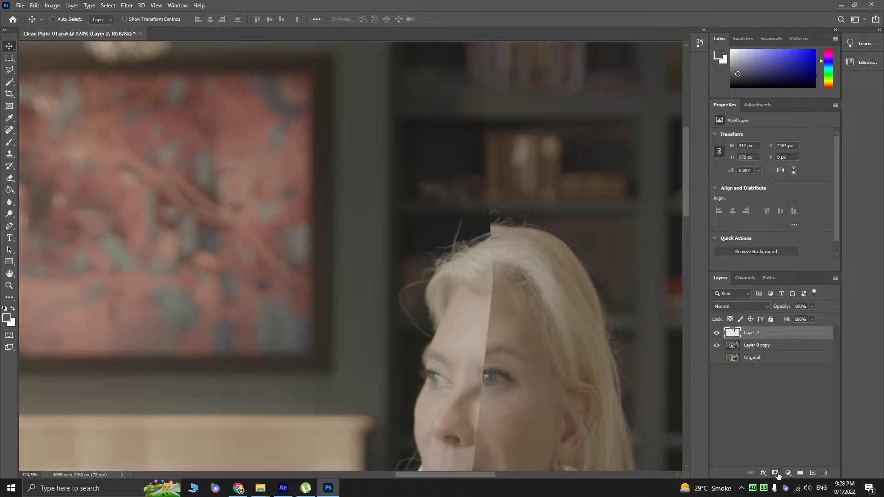
# - Add a layer mask to Layer 2 and paint it with a soft black brush of about 82 px to blend the seam through the hair and face
pyautogui.click(775, 472)
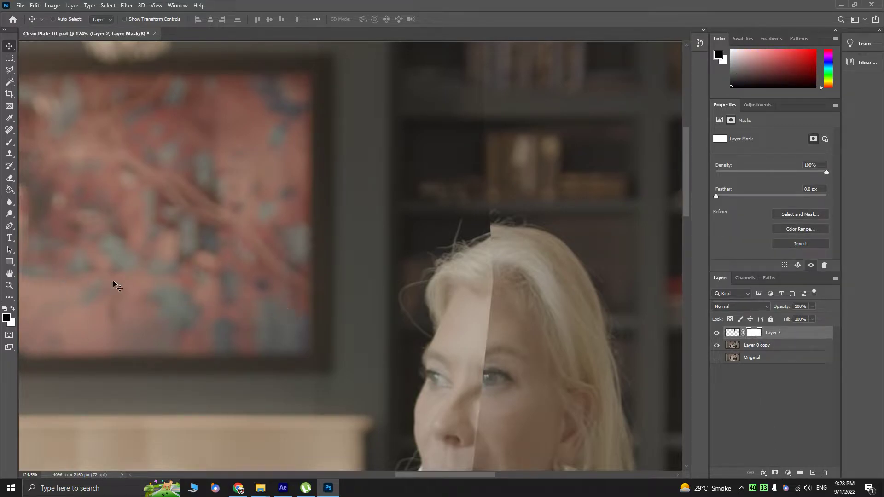
pyautogui.press('b')
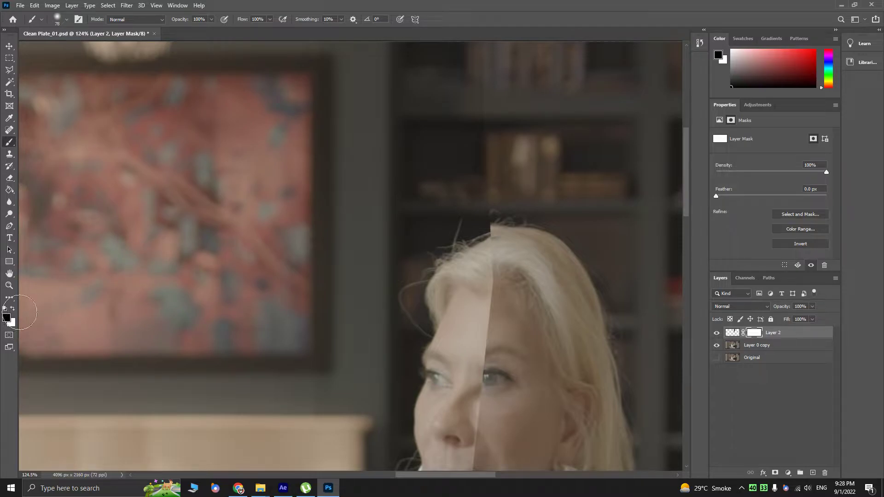
pyautogui.moveTo(506, 109); pyautogui.dragTo(488, 179)
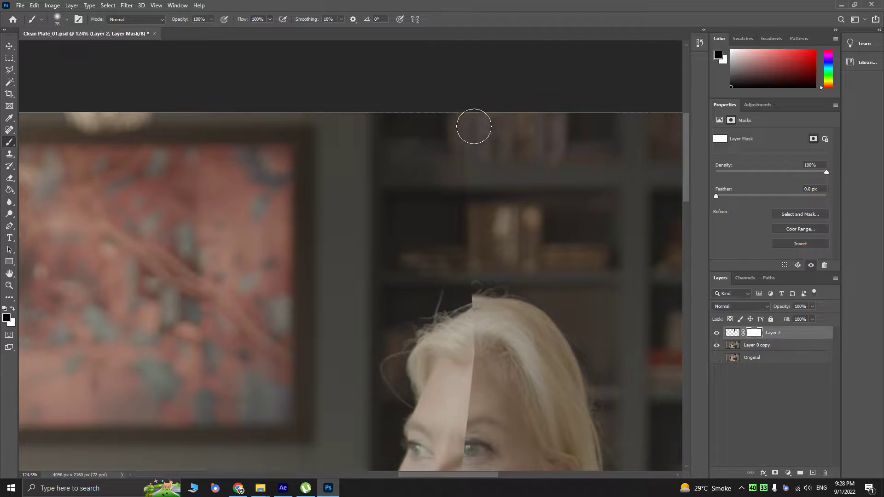
pyautogui.keyDown('alt'); pyautogui.rightClick(498, 213); pyautogui.keyUp('alt')
pyautogui.moveTo(512, 131); pyautogui.dragTo(516, 264)
pyautogui.moveTo(510, 220); pyautogui.dragTo(514, 4)
pyautogui.keyDown('alt'); pyautogui.rightClick(506, 240); pyautogui.keyUp('alt')
pyautogui.moveTo(477, 189)
pyautogui.mouseDown()
pyautogui.moveTo(491, 375)
pyautogui.moveTo(500, 333)
pyautogui.moveTo(482, 359)
pyautogui.mouseUp()
pyautogui.moveTo(477, 396)
pyautogui.mouseDown()
pyautogui.moveTo(527, 200)
pyautogui.moveTo(504, 418)
pyautogui.moveTo(531, 309)
pyautogui.mouseUp()
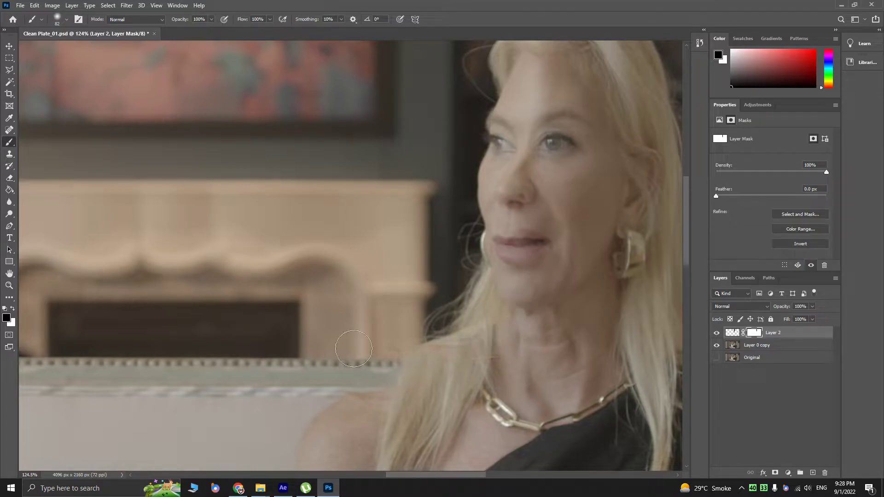
pyautogui.moveTo(416, 223); pyautogui.dragTo(368, 289)
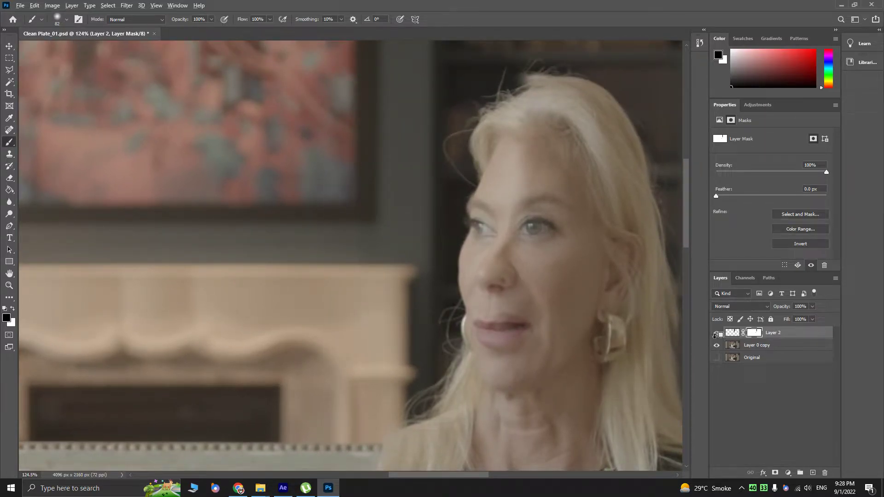
# - Isolate Layer 2, mask out the hard edge on its picture-frame side up to the image border, and show Layer 0 copy again
pyautogui.keyDown('alt'); pyautogui.click(716, 332); pyautogui.keyUp('alt')
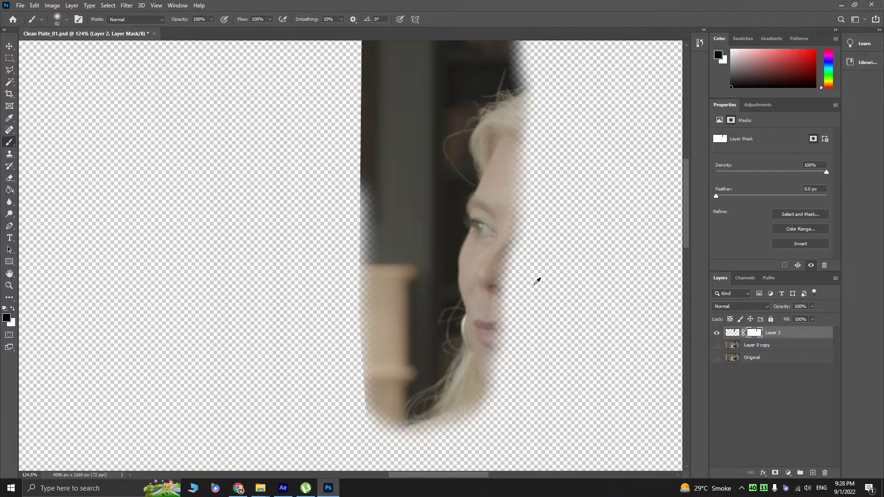
pyautogui.moveTo(351, 243); pyautogui.dragTo(338, 307)
pyautogui.moveTo(336, 369)
pyautogui.mouseDown()
pyautogui.moveTo(339, 201)
pyautogui.moveTo(331, 302)
pyautogui.moveTo(342, 269)
pyautogui.moveTo(340, 234)
pyautogui.mouseUp()
pyautogui.moveTo(335, 190)
pyautogui.mouseDown()
pyautogui.moveTo(325, 273)
pyautogui.moveTo(340, 104)
pyautogui.moveTo(326, 312)
pyautogui.mouseUp()
pyautogui.moveTo(318, 253)
pyautogui.mouseDown()
pyautogui.moveTo(310, 178)
pyautogui.moveTo(300, 453)
pyautogui.mouseUp()
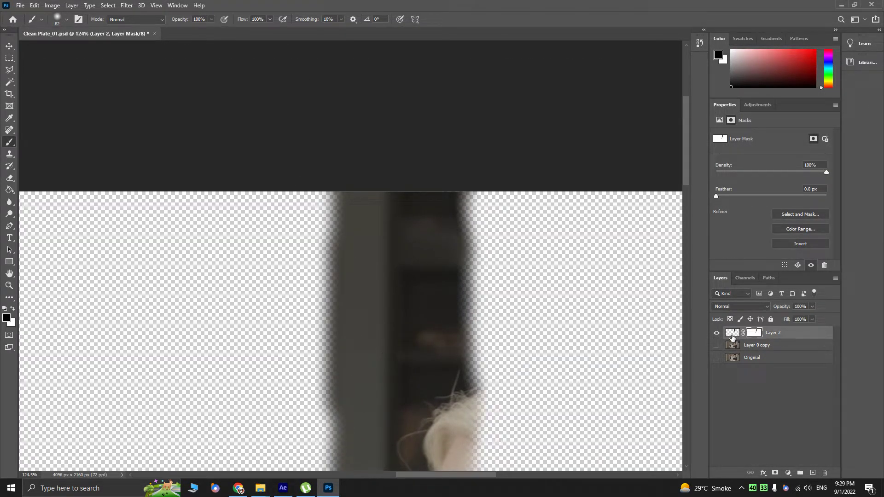
pyautogui.click(716, 344)
pyautogui.scroll(-3, 276, 134)
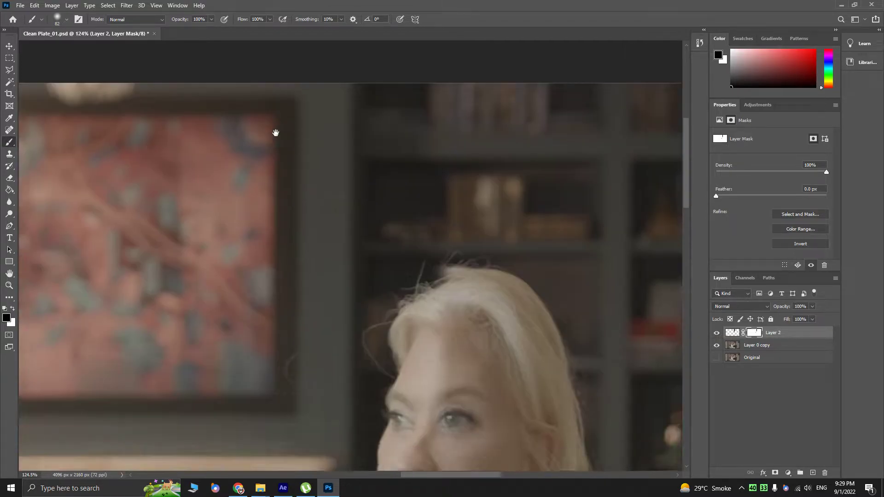
# - Compare the plate with Layer 2 hidden and shown, and inspect the masked strip on its own
pyautogui.press('v')
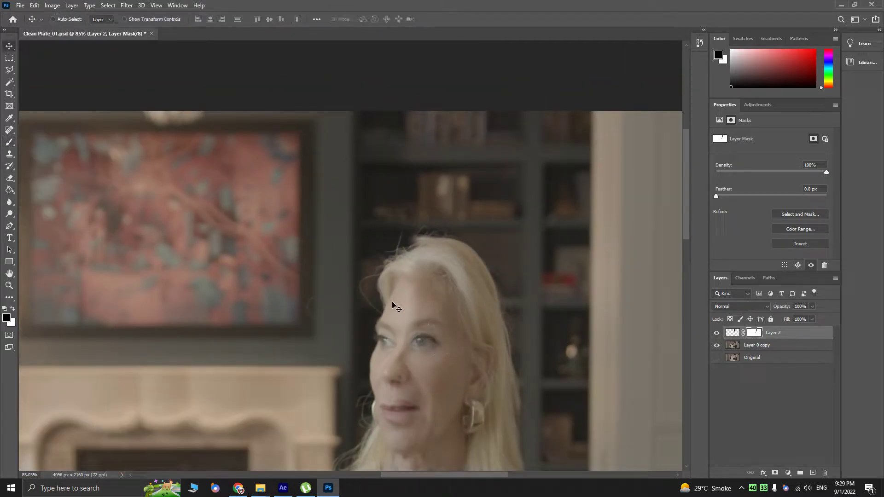
pyautogui.scroll(3, 329, 317)
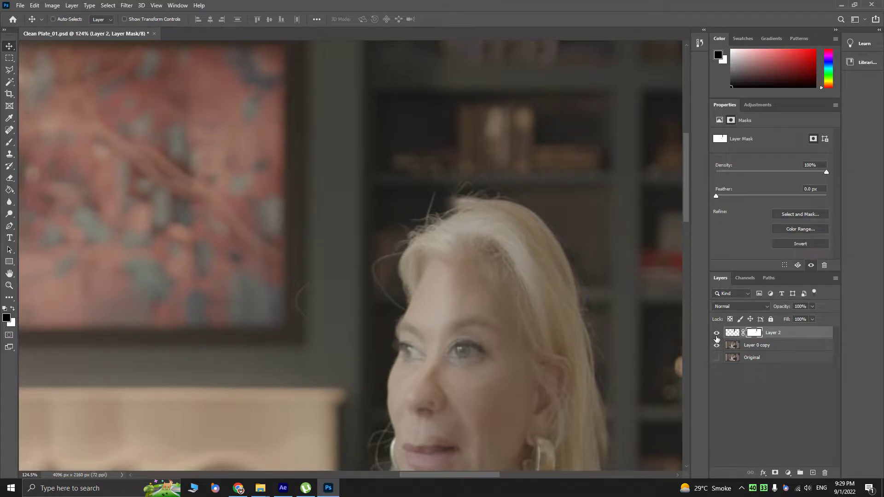
pyautogui.press('s')
pyautogui.scroll(2, 301, 274)
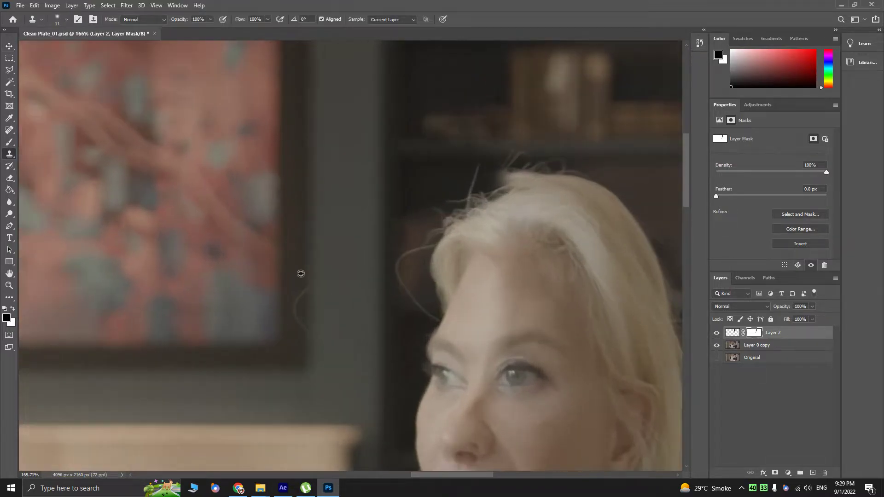
pyautogui.scroll(1, 300, 273)
pyautogui.click(717, 333)
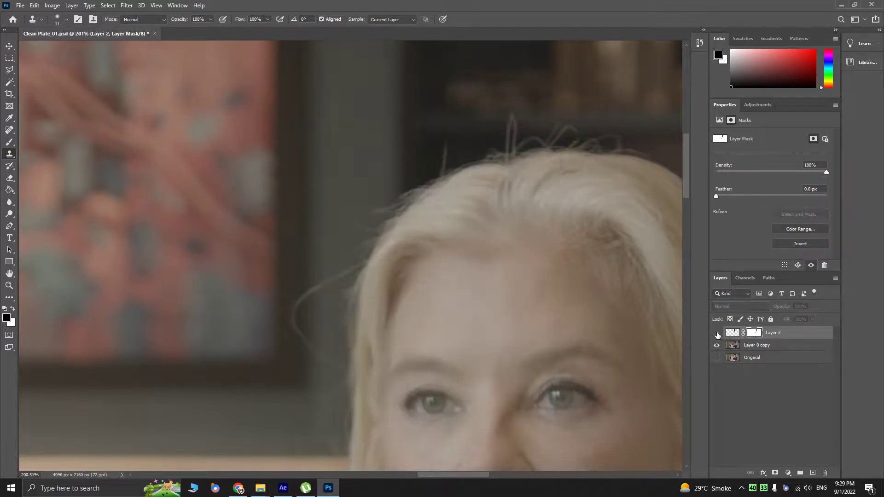
pyautogui.click(716, 332)
pyautogui.keyDown('alt'); pyautogui.click(717, 333); pyautogui.keyUp('alt')
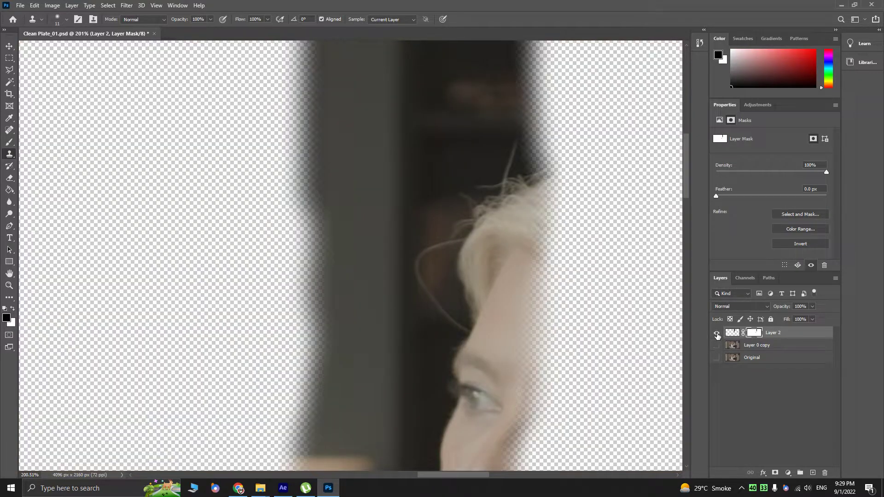
pyautogui.keyDown('alt'); pyautogui.click(716, 335); pyautogui.keyUp('alt')
# - Clone clean wall over the faint stray hair beside the picture frame on Layer 0 copy, using a soft brush of about 30 px
pyautogui.click(745, 347)
pyautogui.click(716, 346)
pyautogui.click(717, 346)
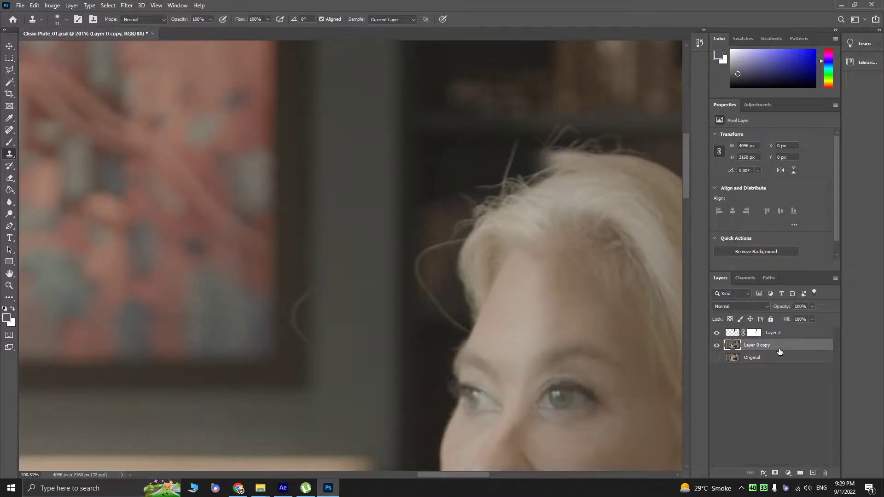
pyautogui.moveTo(304, 217); pyautogui.dragTo(311, 211)
pyautogui.keyDown('alt'); pyautogui.click(303, 208); pyautogui.keyUp('alt')
pyautogui.moveTo(304, 301)
pyautogui.mouseDown()
pyautogui.moveTo(301, 347)
pyautogui.moveTo(314, 286)
pyautogui.mouseUp()
pyautogui.scroll(-5, 449, 309)
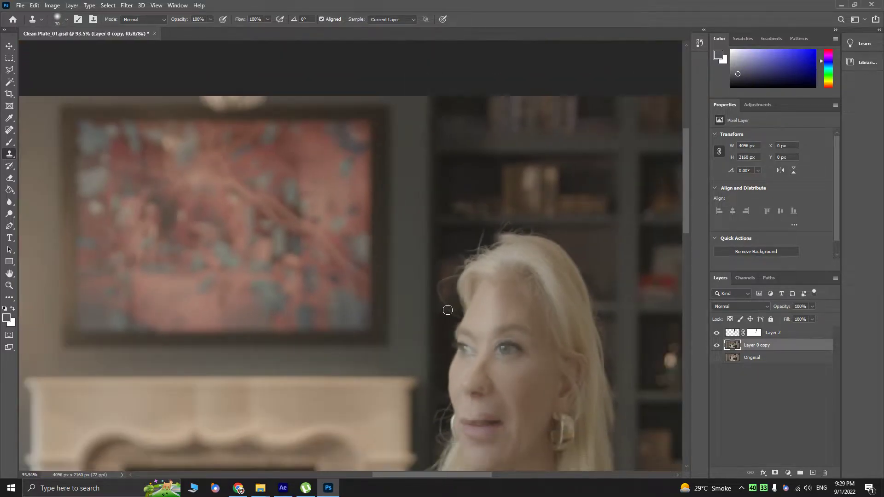
pyautogui.press('v')
pyautogui.scroll(5, 450, 310)
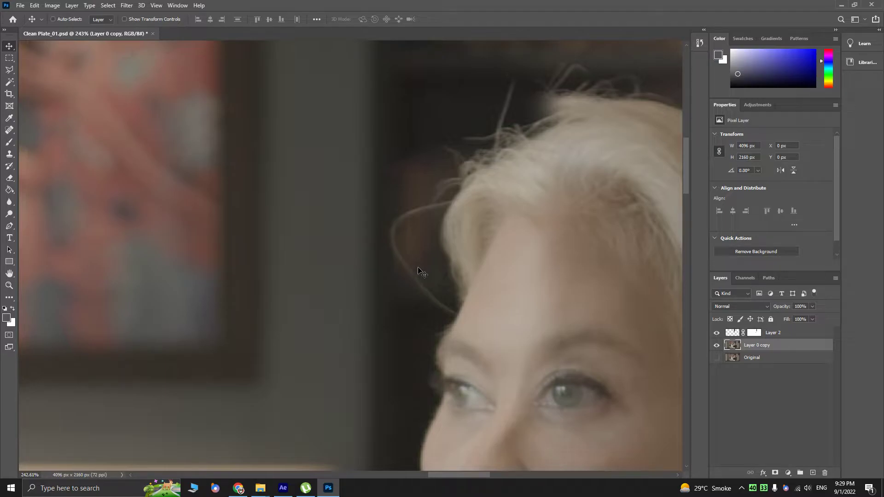
# - Heal the upper part of the looping stray hair beside the forehead on Layer 2 with a content-aware Spot Healing Brush of about 19 px
pyautogui.click(718, 333)
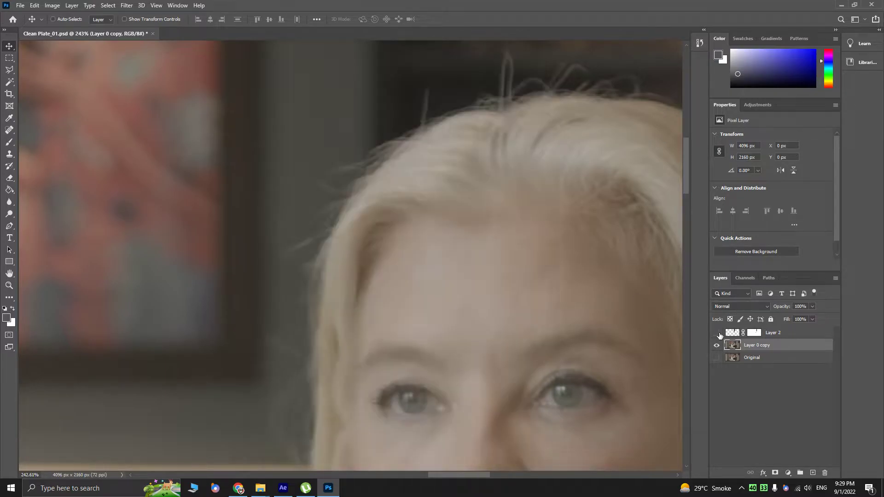
pyautogui.click(716, 332)
pyautogui.click(757, 333)
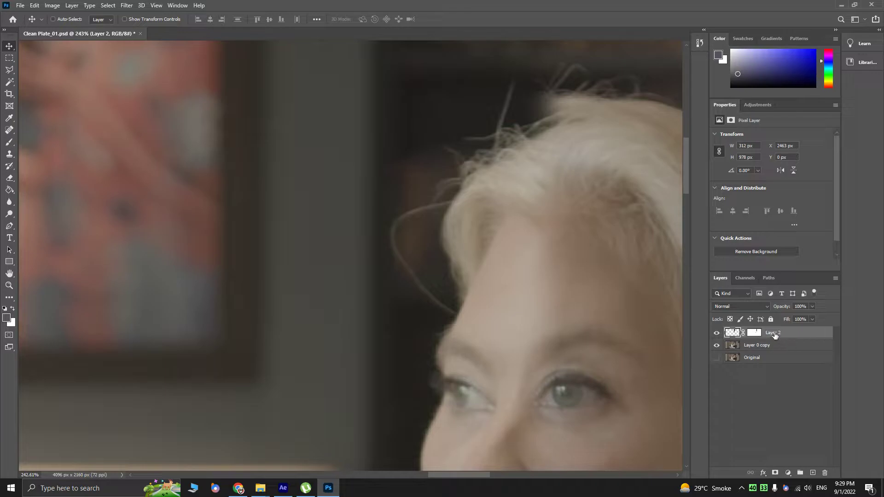
pyautogui.click(11, 135)
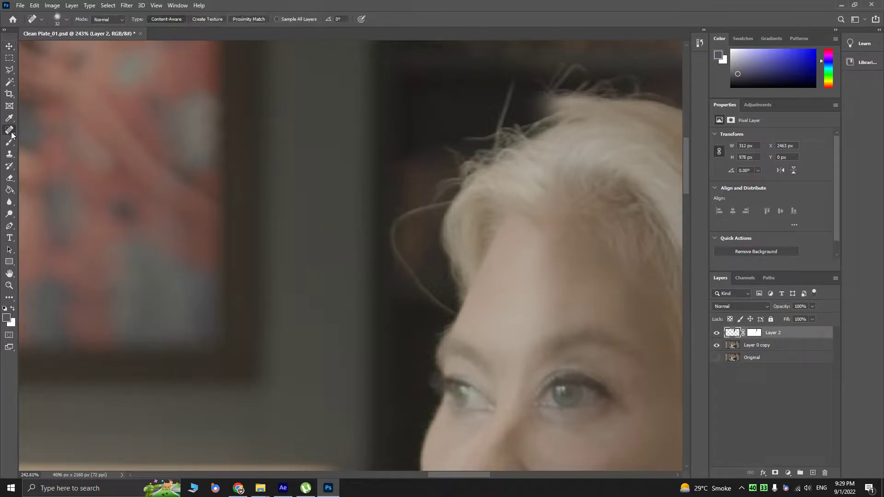
pyautogui.rightClick(13, 137)
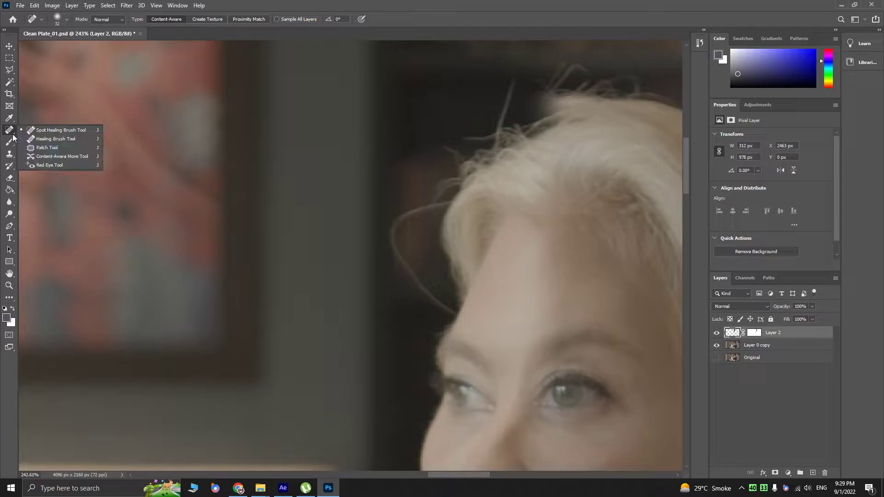
pyautogui.click(41, 132)
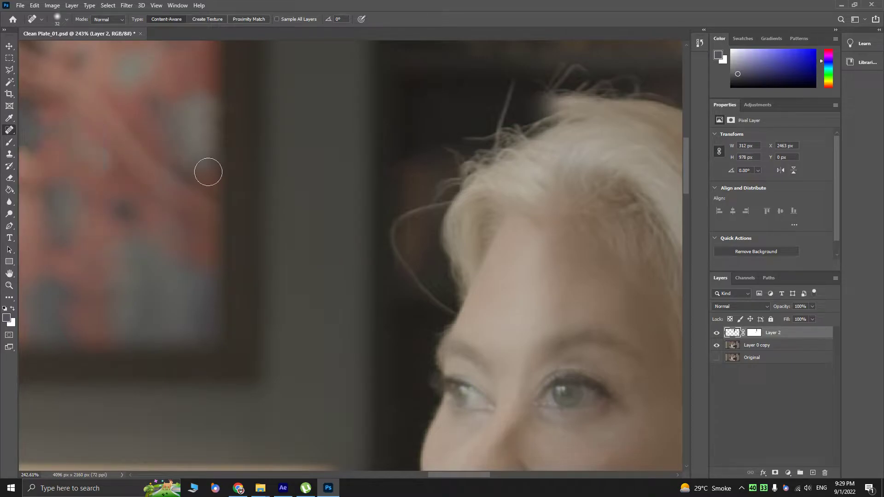
pyautogui.keyDown('alt'); pyautogui.rightClick(402, 217); pyautogui.keyUp('alt')
pyautogui.moveTo(397, 218)
pyautogui.mouseDown()
pyautogui.moveTo(418, 209)
pyautogui.moveTo(394, 224)
pyautogui.moveTo(394, 252)
pyautogui.mouseUp()
pyautogui.moveTo(418, 210)
pyautogui.mouseDown()
pyautogui.moveTo(442, 204)
pyautogui.moveTo(429, 207)
pyautogui.mouseUp()
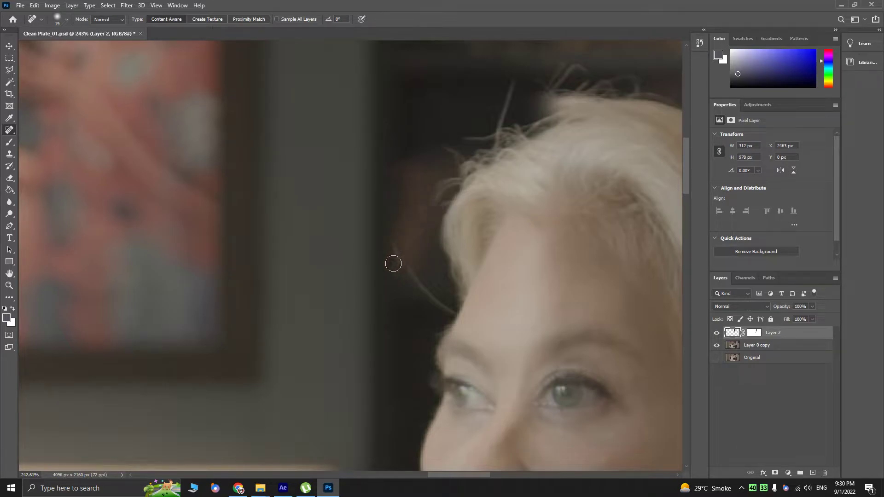
# - Heal the rest of the looping stray hair down to the forehead and clean up its remnants against the dark bookshelf
pyautogui.moveTo(393, 250)
pyautogui.mouseDown()
pyautogui.moveTo(424, 302)
pyautogui.moveTo(417, 281)
pyautogui.moveTo(430, 295)
pyautogui.moveTo(398, 248)
pyautogui.moveTo(418, 289)
pyautogui.moveTo(437, 303)
pyautogui.moveTo(447, 336)
pyautogui.moveTo(438, 308)
pyautogui.moveTo(459, 319)
pyautogui.mouseUp()
pyautogui.click(405, 256)
pyautogui.click(441, 306)
pyautogui.scroll(4, 466, 323)
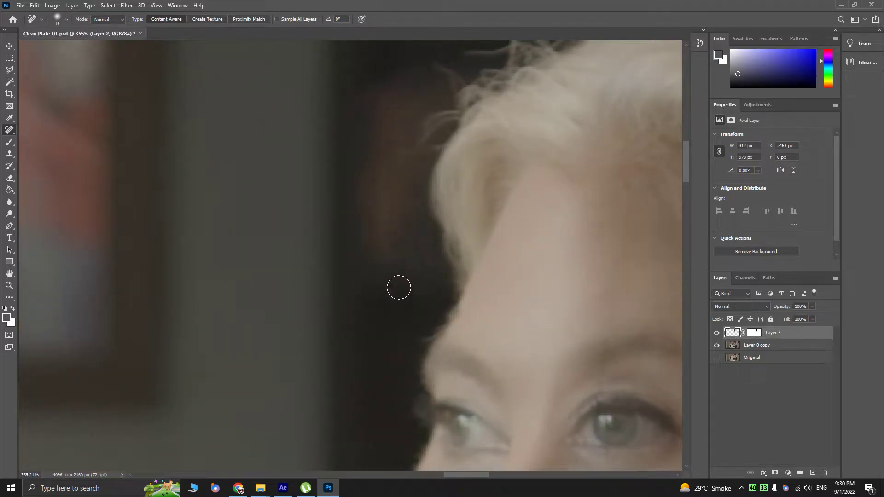
pyautogui.scroll(-4, 396, 290)
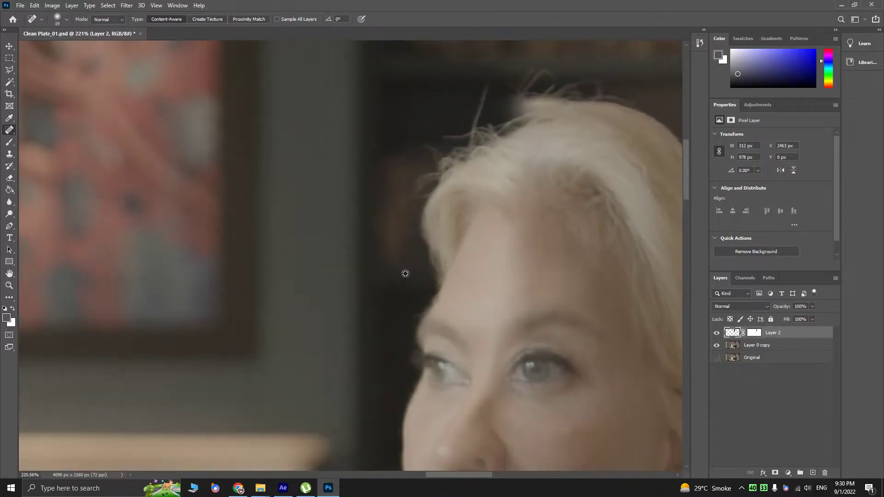
# - Outline a Patch tool selection of about 65 x 81 px around the teal spot in the framed painting
pyautogui.rightClick(11, 132)
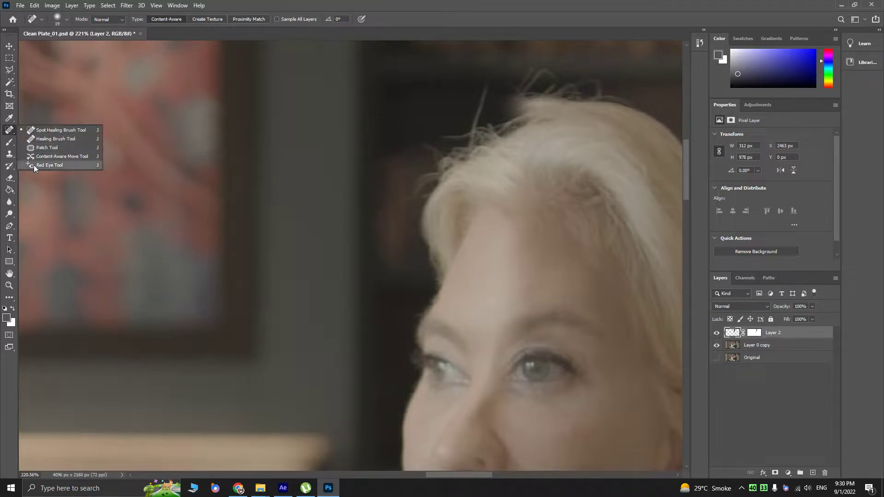
pyautogui.click(46, 147)
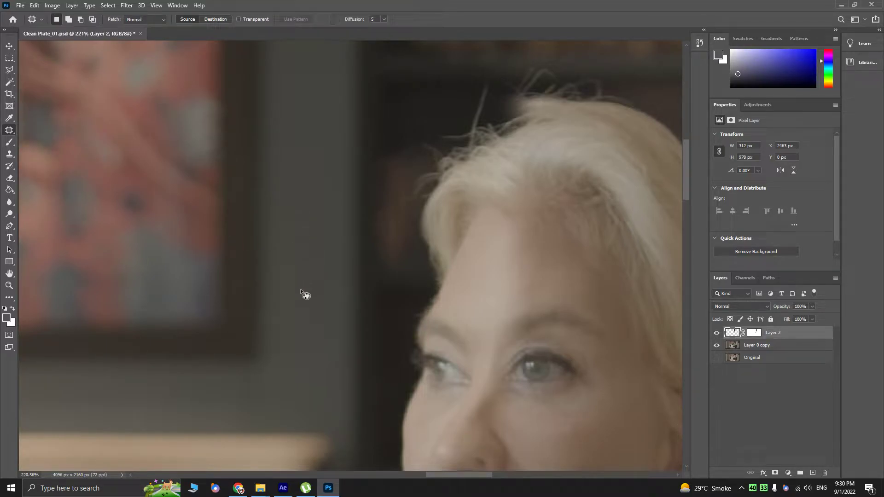
pyautogui.moveTo(366, 208); pyautogui.dragTo(333, 381)
pyautogui.moveTo(253, 241); pyautogui.dragTo(382, 319)
pyautogui.moveTo(352, 228); pyautogui.dragTo(450, 284)
pyautogui.scroll(-6, 433, 236)
pyautogui.scroll(4, 339, 270)
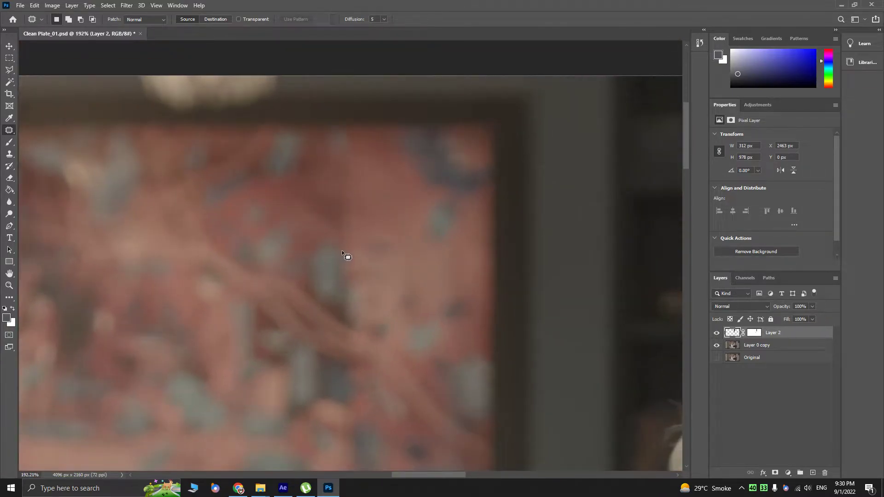
pyautogui.moveTo(348, 241)
pyautogui.mouseDown()
pyautogui.moveTo(352, 281)
pyautogui.moveTo(396, 242)
pyautogui.mouseUp()
pyautogui.click(435, 180)
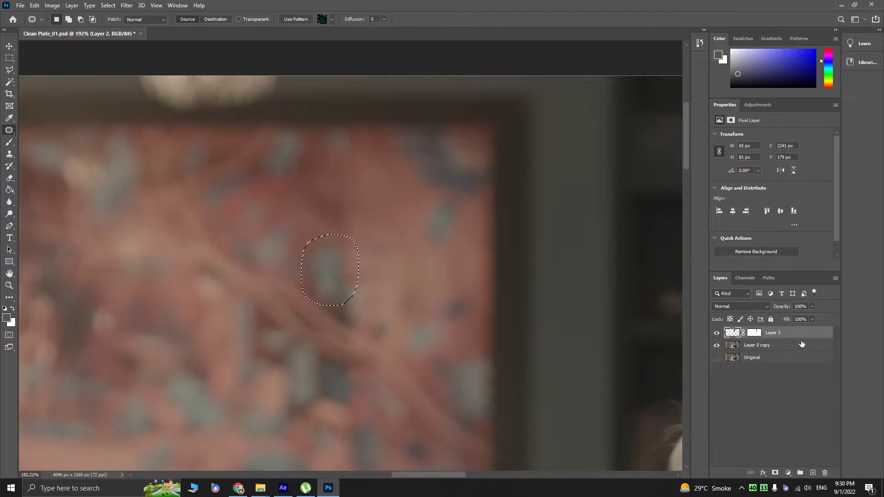
# - Try to patch the selected teal spot on the painting with Layer 2 active
pyautogui.moveTo(329, 262); pyautogui.dragTo(378, 237)
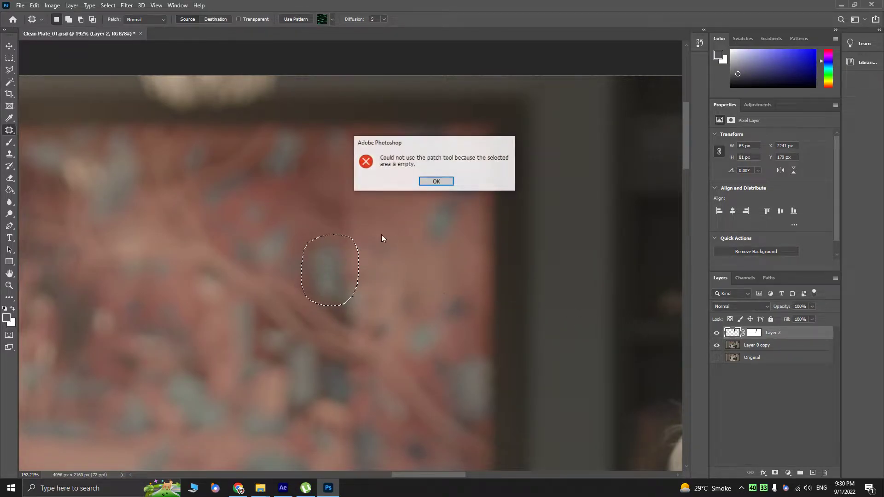
pyautogui.click(436, 181)
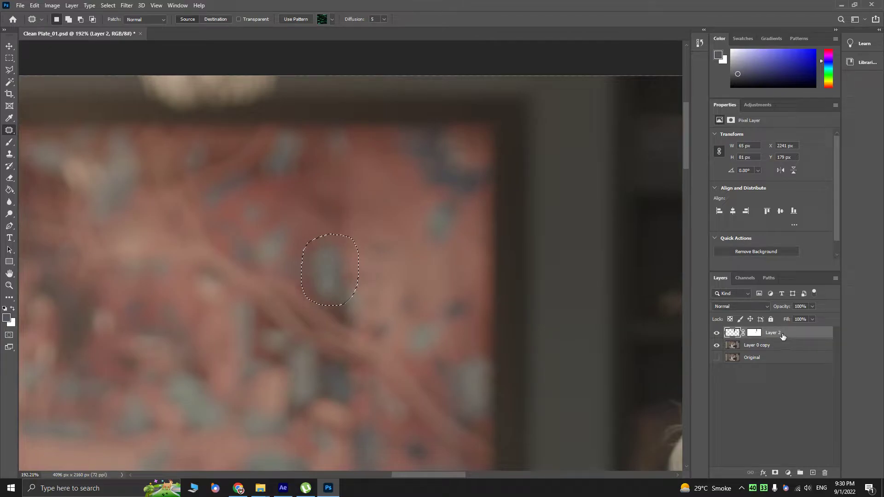
# - Toggle the visibility of Layer 2 and Layer 0 copy to compare their content, and clear the selection
pyautogui.click(716, 333)
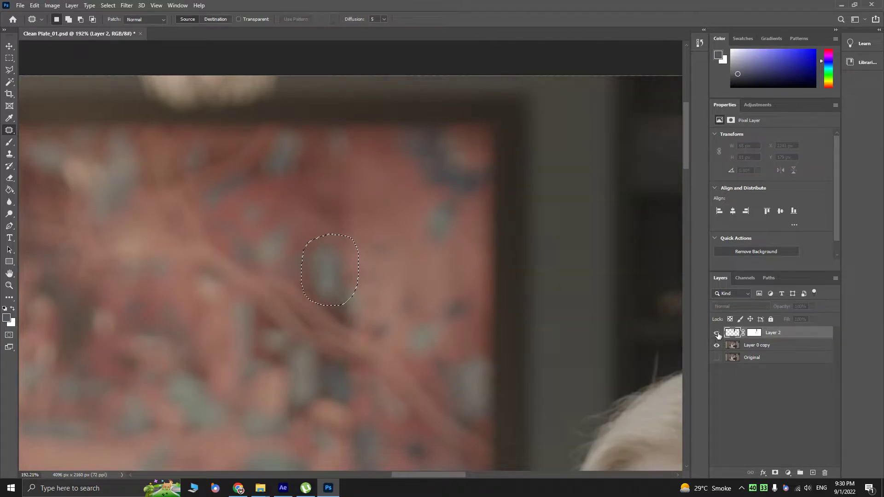
pyautogui.click(717, 333)
pyautogui.click(716, 345)
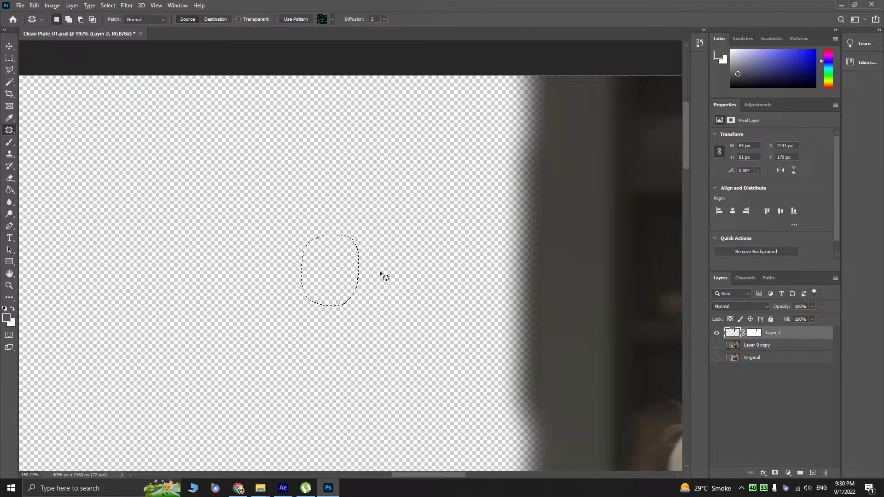
pyautogui.click(716, 345)
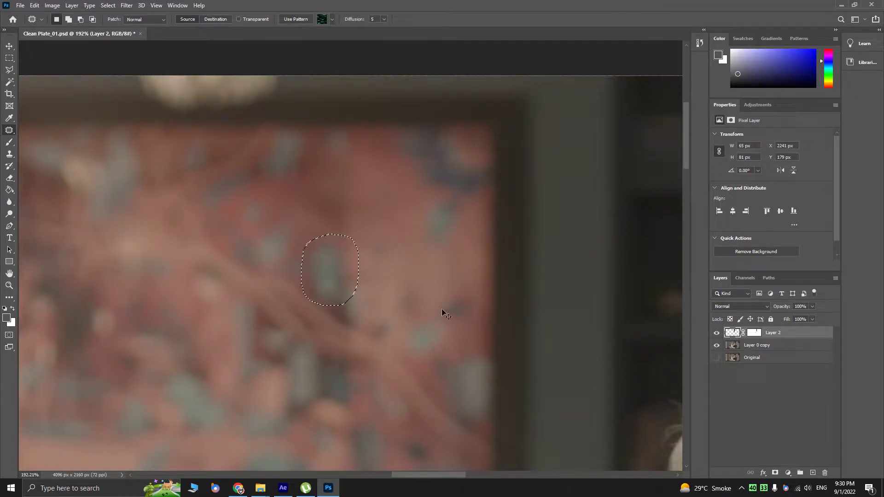
pyautogui.hotkey('ctrl', 'd')
# - Clone the dark shelf background over the stray hairs above the woman's forehead, working on Layer 2's pixels rather than its mask
pyautogui.scroll(-3, 341, 264)
pyautogui.moveTo(560, 316); pyautogui.dragTo(308, 261)
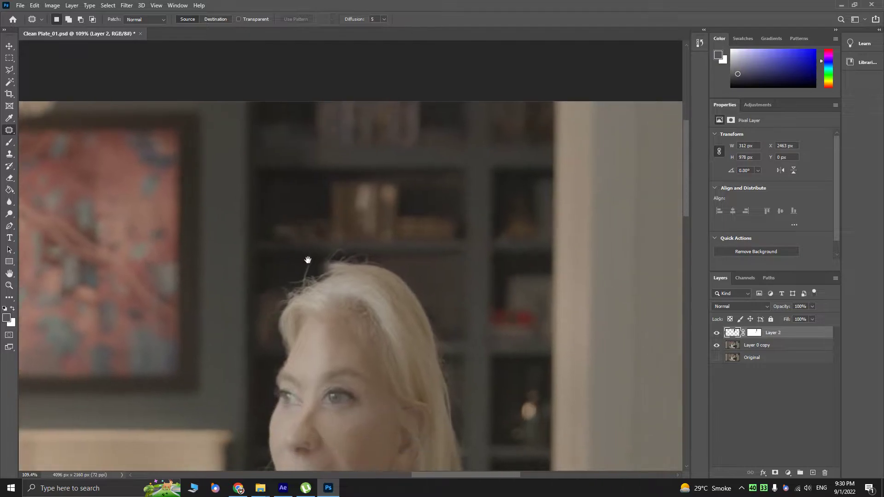
pyautogui.scroll(3, 299, 294)
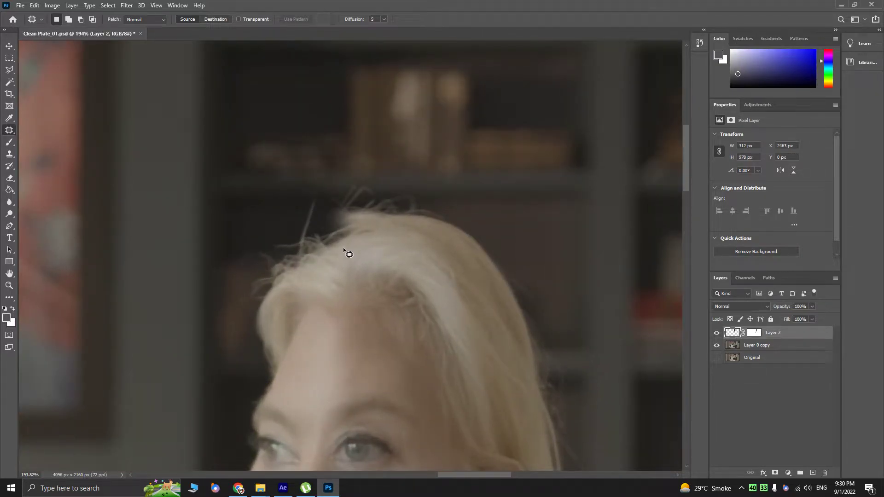
pyautogui.press('v')
pyautogui.scroll(2, 268, 222)
pyautogui.moveTo(321, 199); pyautogui.dragTo(314, 260)
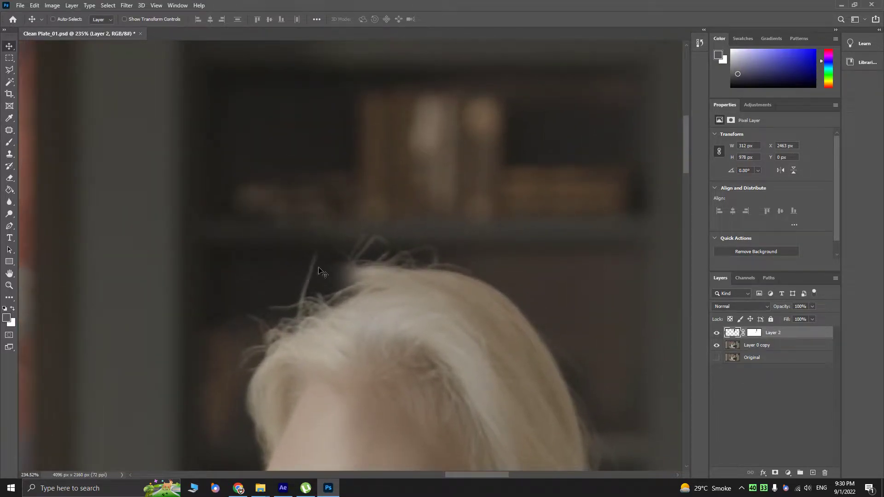
pyautogui.click(718, 334)
pyautogui.click(754, 334)
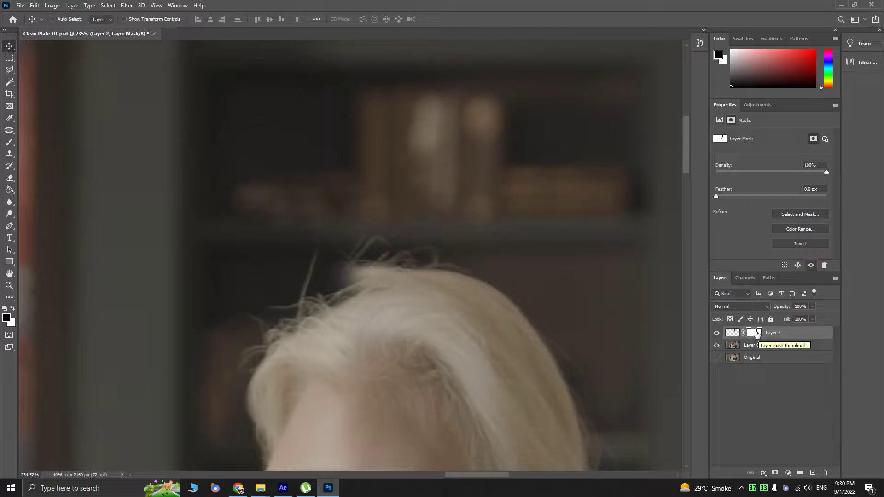
pyautogui.click(732, 334)
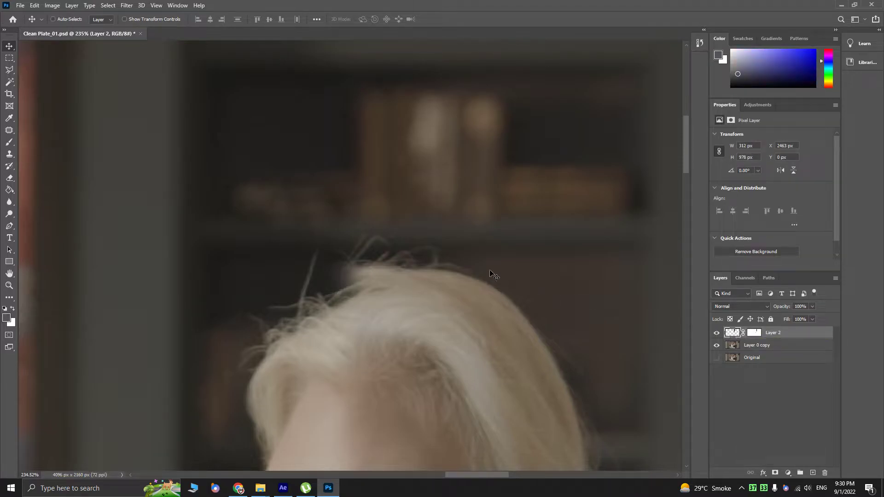
pyautogui.press('s')
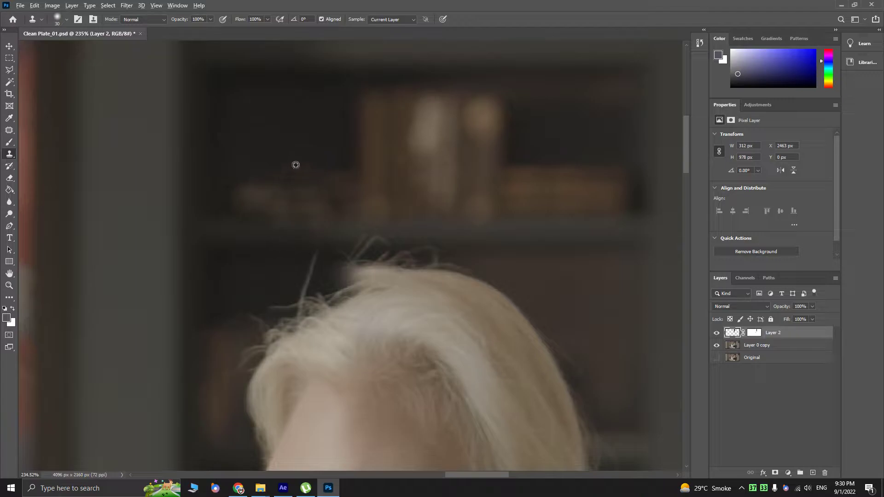
pyautogui.keyDown('alt'); pyautogui.click(307, 104); pyautogui.keyUp('alt')
pyautogui.moveTo(300, 266)
pyautogui.mouseDown()
pyautogui.moveTo(295, 298)
pyautogui.moveTo(282, 302)
pyautogui.moveTo(314, 301)
pyautogui.moveTo(298, 308)
pyautogui.moveTo(325, 296)
pyautogui.moveTo(244, 313)
pyautogui.mouseUp()
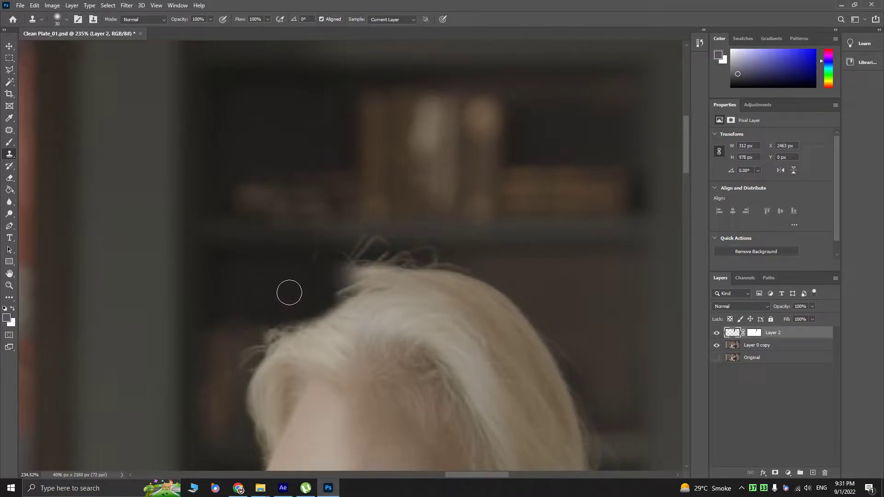
pyautogui.keyDown('alt'); pyautogui.click(295, 295); pyautogui.keyUp('alt')
pyautogui.moveTo(390, 303)
pyautogui.mouseDown()
pyautogui.moveTo(381, 203)
pyautogui.moveTo(402, 156)
pyautogui.moveTo(417, 247)
pyautogui.mouseUp()
pyautogui.click(377, 229)
pyautogui.hotkey('ctrl', 'z')
pyautogui.moveTo(354, 203)
pyautogui.mouseDown()
pyautogui.moveTo(357, 225)
pyautogui.moveTo(401, 218)
pyautogui.moveTo(378, 230)
pyautogui.mouseUp()
pyautogui.hotkey('ctrl', 'z')
pyautogui.hotkey('ctrl', 'z')
pyautogui.hotkey('ctrl', 'z')
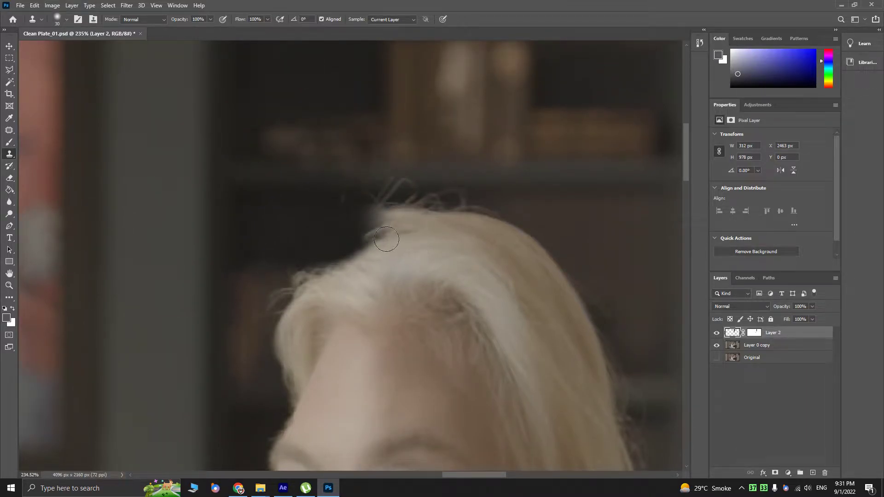
# - Clone the bookshelf background over the loose wisps at the outer hair edge beside the forehead on Layer 2
pyautogui.click(717, 333)
pyautogui.click(716, 332)
pyautogui.moveTo(322, 239); pyautogui.dragTo(387, 182)
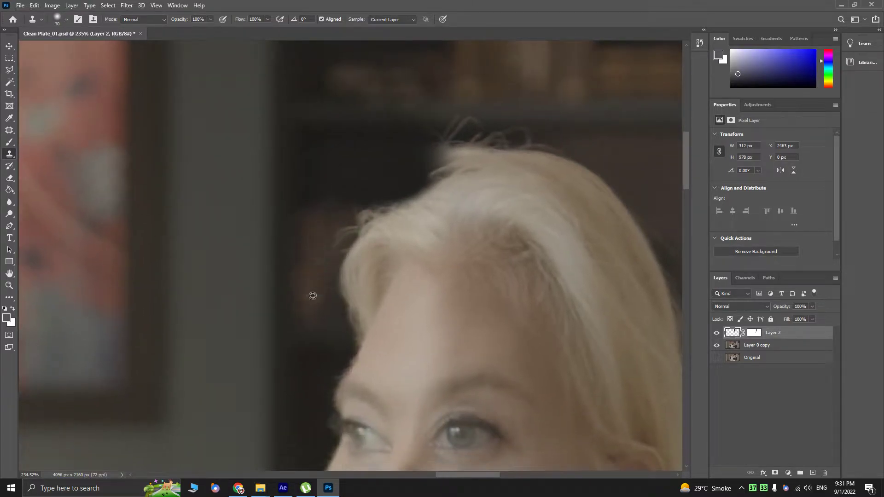
pyautogui.moveTo(325, 246)
pyautogui.mouseDown()
pyautogui.moveTo(351, 226)
pyautogui.moveTo(315, 264)
pyautogui.mouseUp()
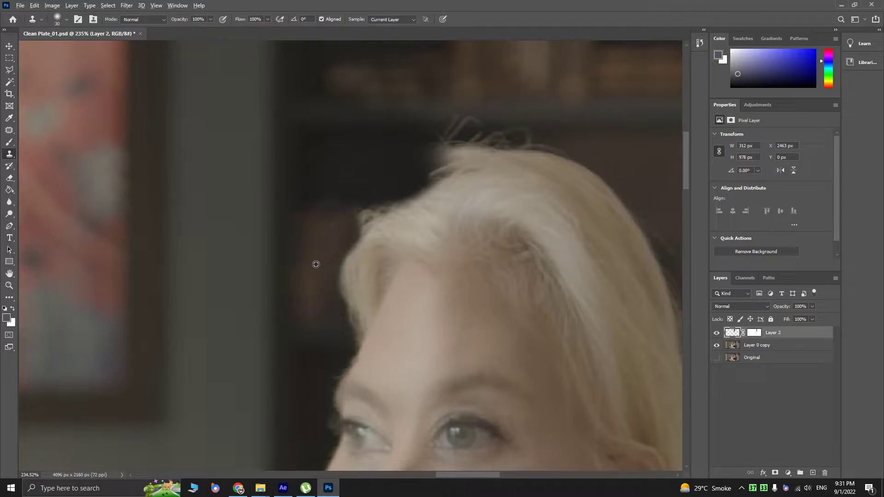
pyautogui.keyDown('alt'); pyautogui.click(310, 291); pyautogui.keyUp('alt')
pyautogui.moveTo(355, 217); pyautogui.dragTo(402, 191)
pyautogui.keyDown('alt'); pyautogui.click(319, 207); pyautogui.keyUp('alt')
pyautogui.moveTo(361, 295); pyautogui.dragTo(359, 282)
pyautogui.hotkey('ctrl', 'z')
pyautogui.moveTo(367, 199)
pyautogui.mouseDown()
pyautogui.moveTo(475, 186)
pyautogui.moveTo(540, 191)
pyautogui.moveTo(505, 184)
pyautogui.moveTo(479, 195)
pyautogui.mouseUp()
pyautogui.hotkey('ctrl', 'z')
pyautogui.moveTo(404, 228); pyautogui.dragTo(392, 240)
pyautogui.hotkey('ctrl', 'z')
# - Extend the row of brown books over the front hair and forehead with the Clone Stamp
pyautogui.moveTo(336, 257)
pyautogui.mouseDown()
pyautogui.moveTo(371, 216)
pyautogui.moveTo(381, 217)
pyautogui.moveTo(381, 244)
pyautogui.moveTo(389, 185)
pyautogui.mouseUp()
pyautogui.keyDown('alt'); pyautogui.click(353, 235); pyautogui.keyUp('alt')
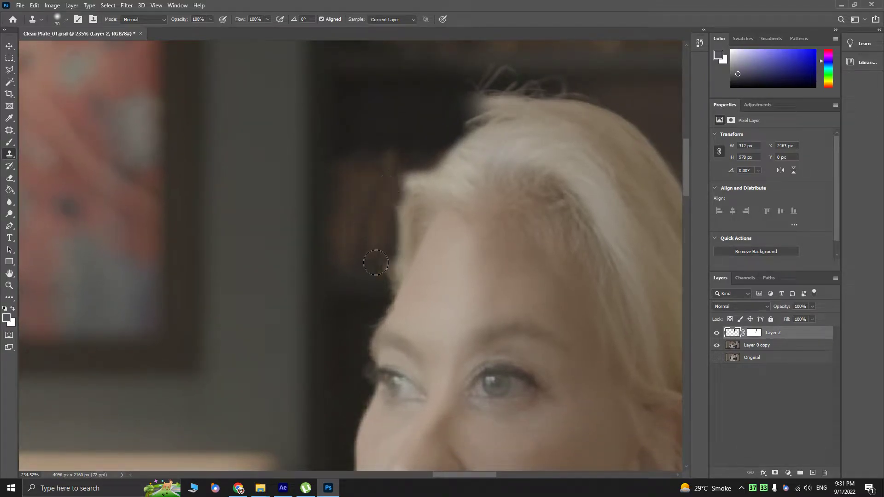
pyautogui.keyDown('alt'); pyautogui.click(350, 238); pyautogui.keyUp('alt')
pyautogui.moveTo(384, 258); pyautogui.dragTo(399, 245)
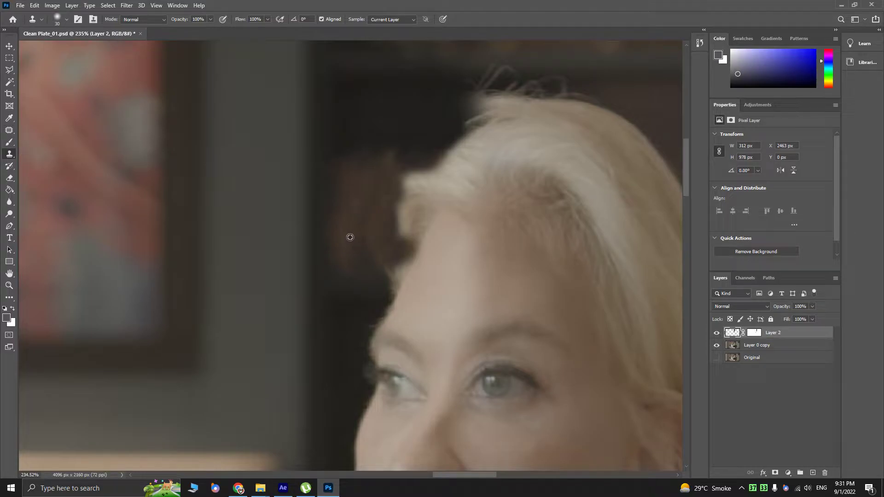
pyautogui.moveTo(391, 222)
pyautogui.mouseDown()
pyautogui.moveTo(404, 177)
pyautogui.moveTo(416, 181)
pyautogui.moveTo(392, 230)
pyautogui.mouseUp()
pyautogui.moveTo(412, 175)
pyautogui.mouseDown()
pyautogui.moveTo(434, 172)
pyautogui.moveTo(375, 227)
pyautogui.mouseUp()
pyautogui.moveTo(381, 265)
pyautogui.mouseDown()
pyautogui.moveTo(396, 262)
pyautogui.moveTo(419, 207)
pyautogui.moveTo(420, 233)
pyautogui.moveTo(390, 246)
pyautogui.mouseUp()
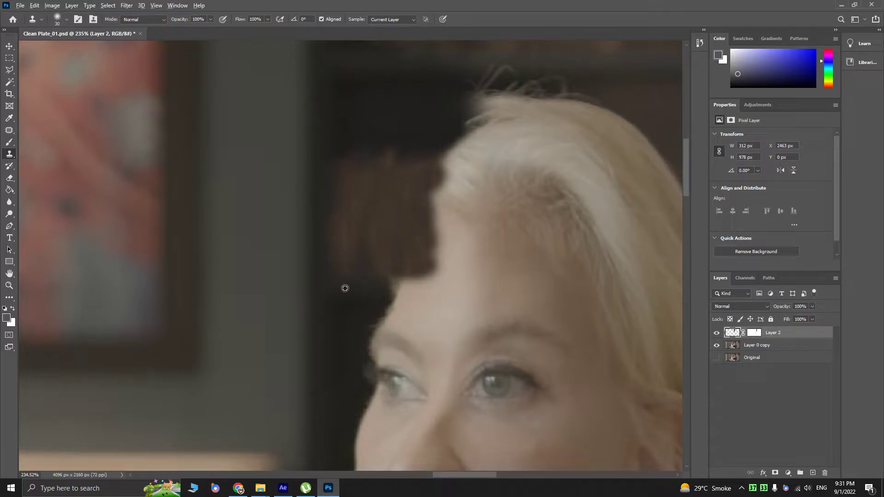
# - Clone the dark shelf board beneath the brown books across the forehead and inspect the extended shelf
pyautogui.moveTo(395, 138); pyautogui.dragTo(383, 156)
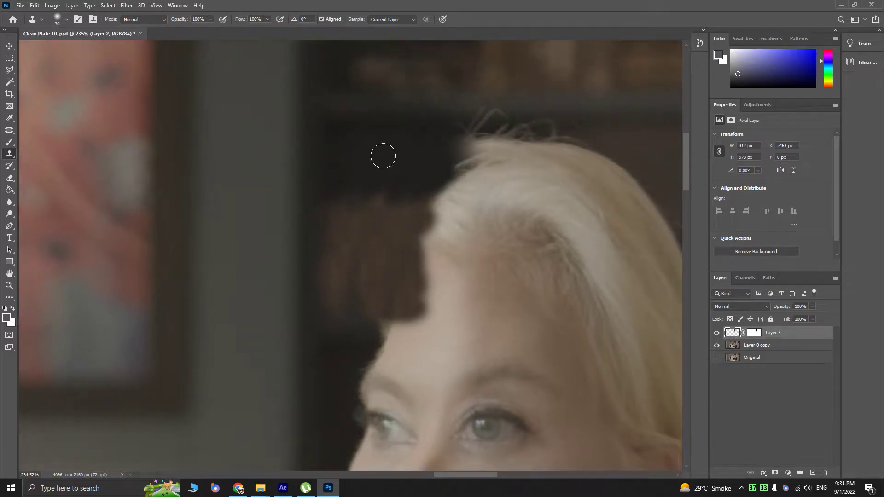
pyautogui.keyDown('alt'); pyautogui.click(349, 105); pyautogui.keyUp('alt')
pyautogui.moveTo(387, 329)
pyautogui.mouseDown()
pyautogui.moveTo(444, 323)
pyautogui.moveTo(417, 322)
pyautogui.moveTo(441, 320)
pyautogui.moveTo(414, 305)
pyautogui.moveTo(436, 329)
pyautogui.moveTo(460, 331)
pyautogui.moveTo(438, 298)
pyautogui.moveTo(424, 228)
pyautogui.mouseUp()
pyautogui.scroll(-4, 451, 339)
pyautogui.scroll(-3, 425, 229)
pyautogui.scroll(2, 394, 214)
pyautogui.scroll(3, 395, 214)
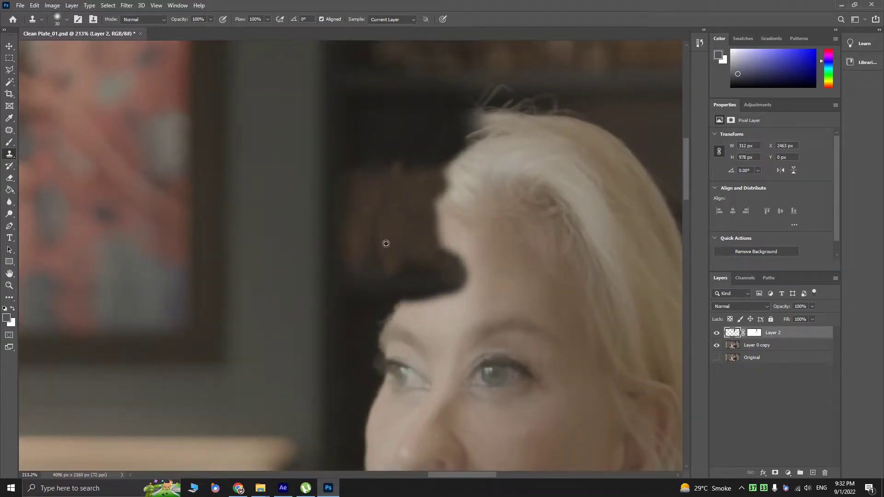
pyautogui.scroll(-3, 386, 241)
pyautogui.moveTo(438, 242); pyautogui.dragTo(420, 253)
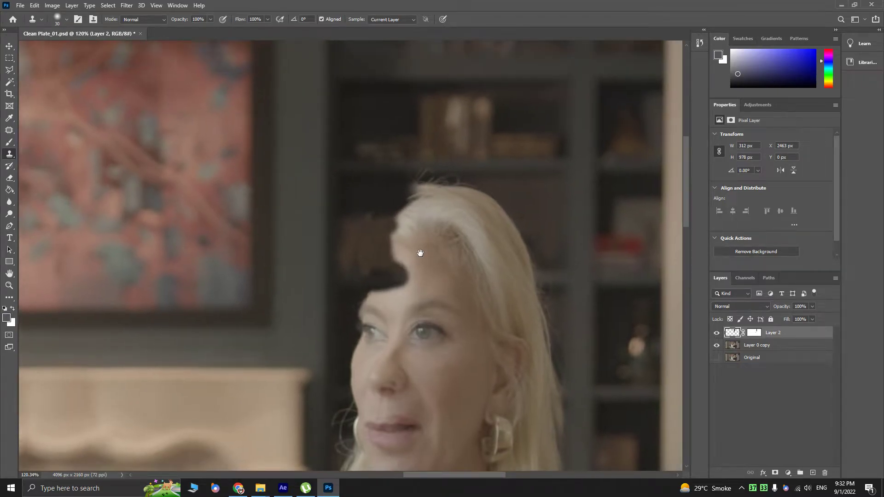
pyautogui.scroll(2, 431, 147)
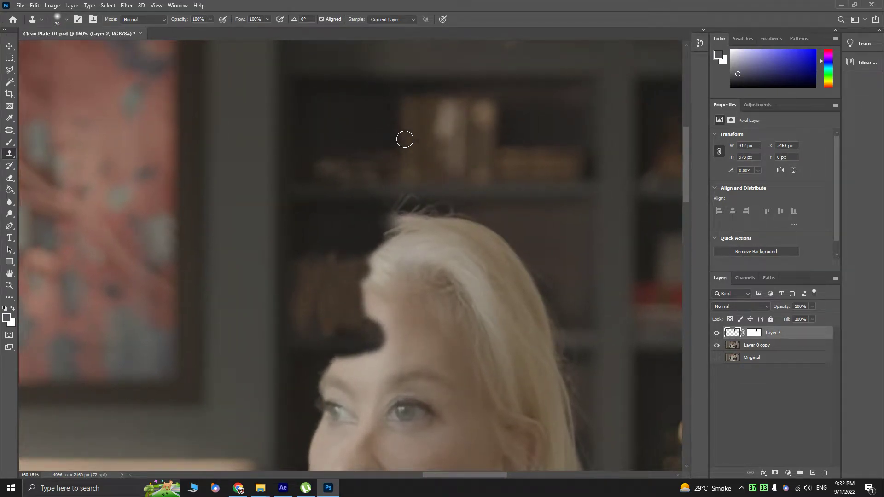
# - Outline the bright book block on the upper shelf of Layer 0 copy with the Polygonal Lasso and copy it to a new layer
pyautogui.click(760, 349)
pyautogui.click(716, 346)
pyautogui.click(716, 346)
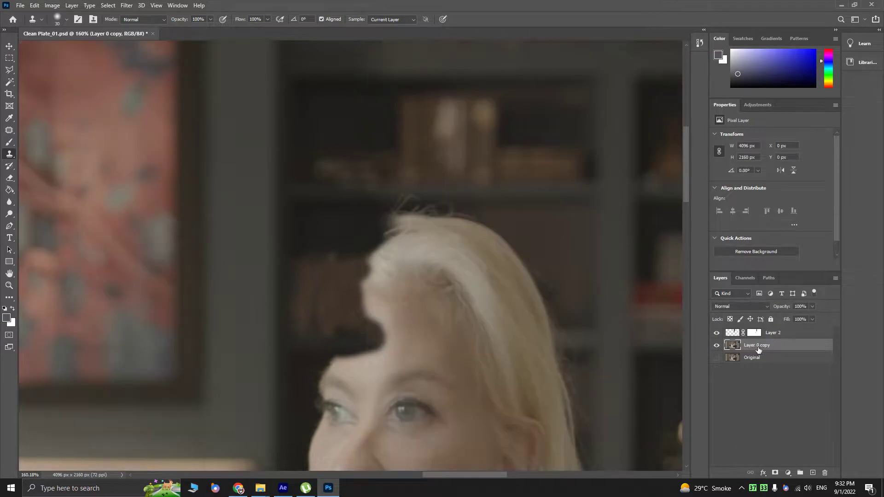
pyautogui.press('l')
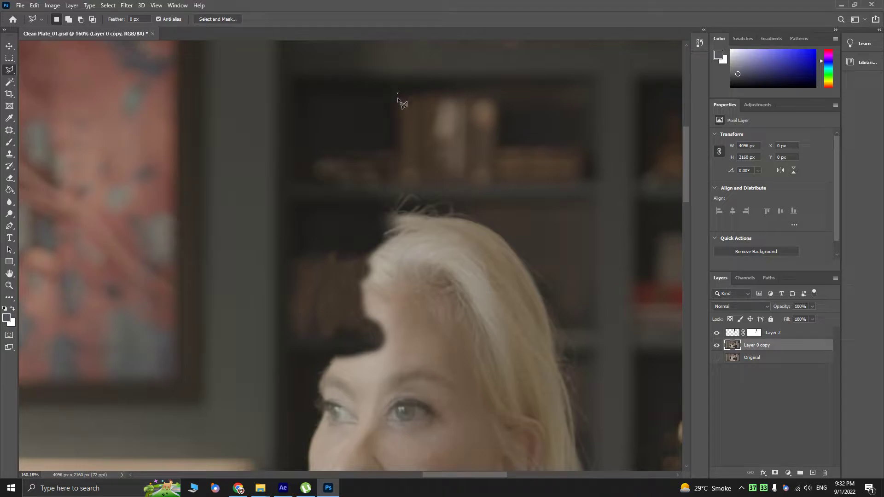
pyautogui.click(400, 183)
pyautogui.click(495, 183)
pyautogui.click(497, 91)
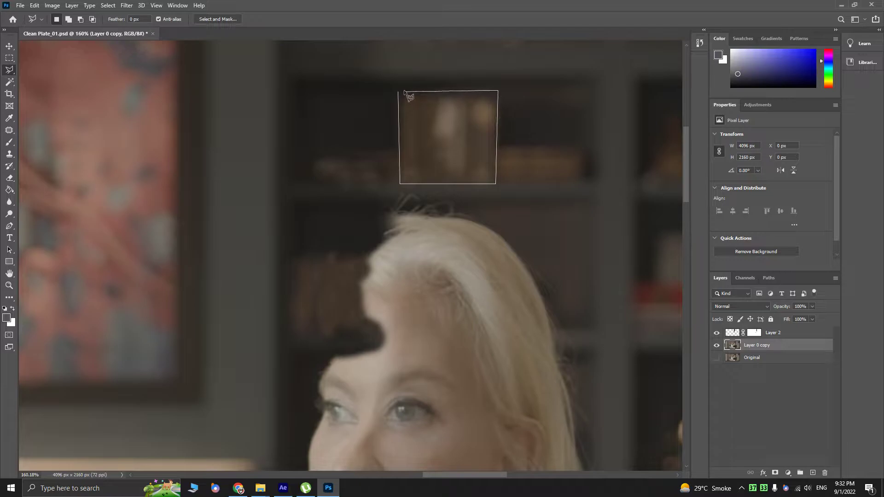
pyautogui.click(398, 92)
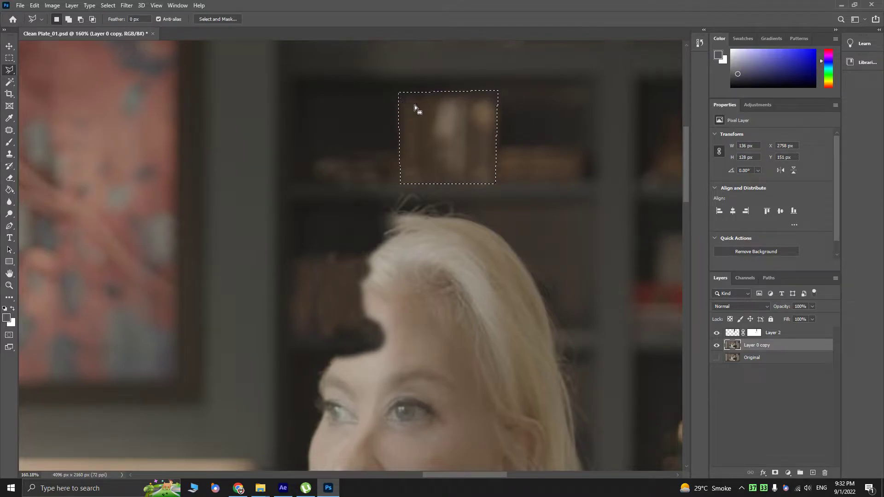
pyautogui.hotkey('ctrl', 'j')
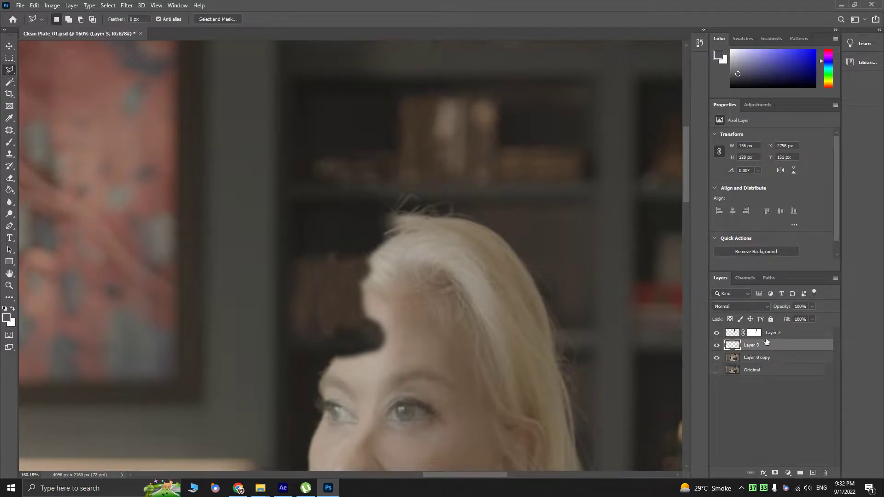
# - Put the copied book layer above Layer 2 and transform it onto the lower shelf beside the forehead at about 92% height
pyautogui.press('v')
pyautogui.moveTo(754, 332); pyautogui.dragTo(759, 351)
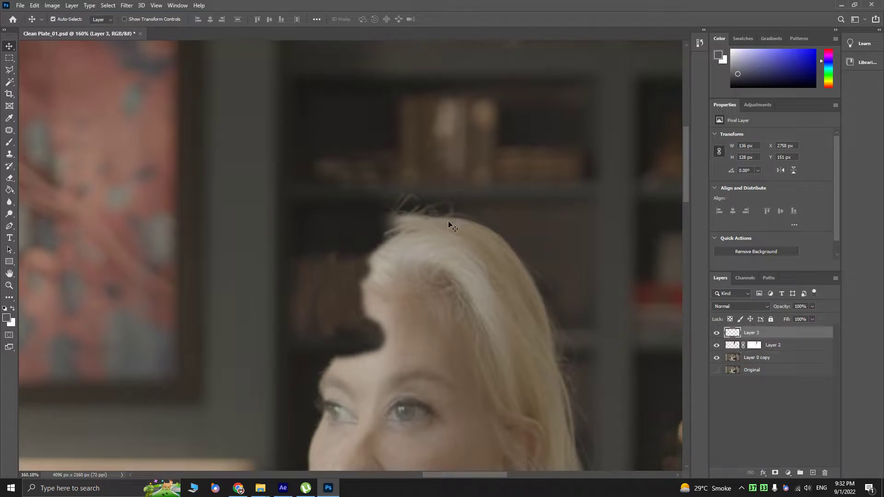
pyautogui.hotkey('ctrl', 't')
pyautogui.moveTo(454, 149); pyautogui.dragTo(352, 301)
pyautogui.scroll(4, 353, 300)
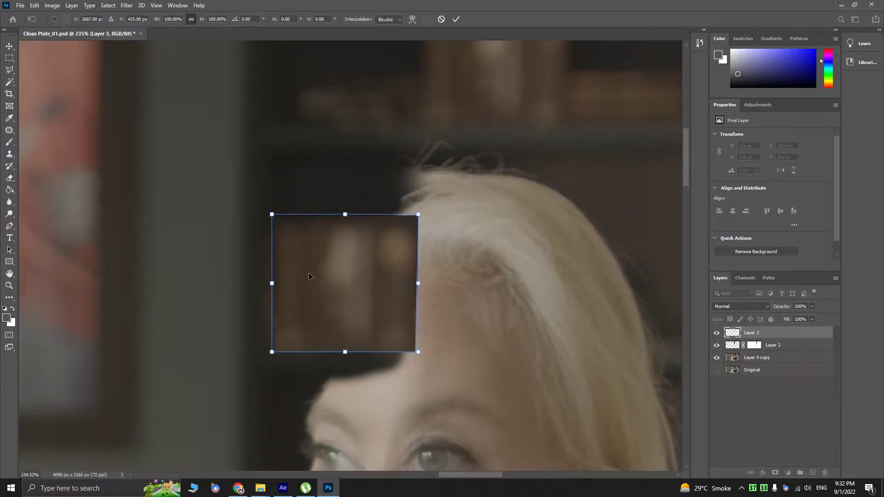
pyautogui.moveTo(345, 215)
pyautogui.mouseDown()
pyautogui.moveTo(338, 247)
pyautogui.moveTo(343, 225)
pyautogui.mouseUp()
pyautogui.moveTo(333, 274); pyautogui.dragTo(324, 271)
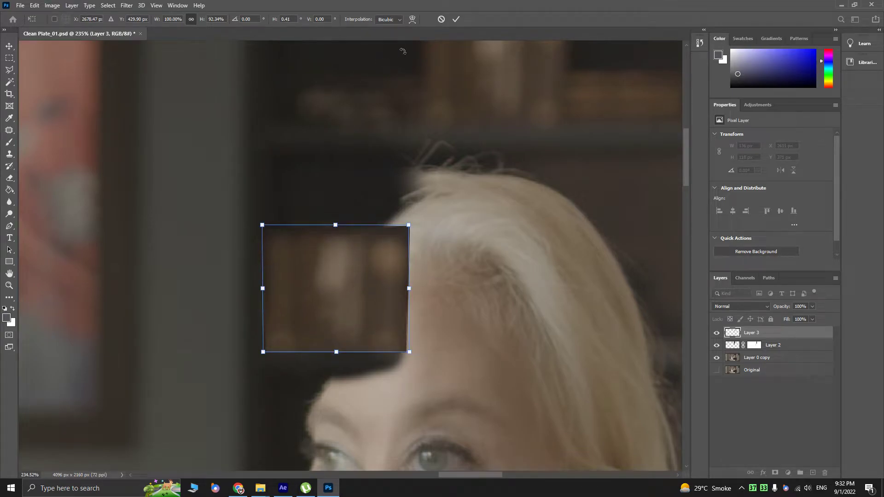
pyautogui.click(456, 19)
# - Add a layer mask to the copied book block and paint on it to blend the block's edges into the shelf
pyautogui.click(775, 474)
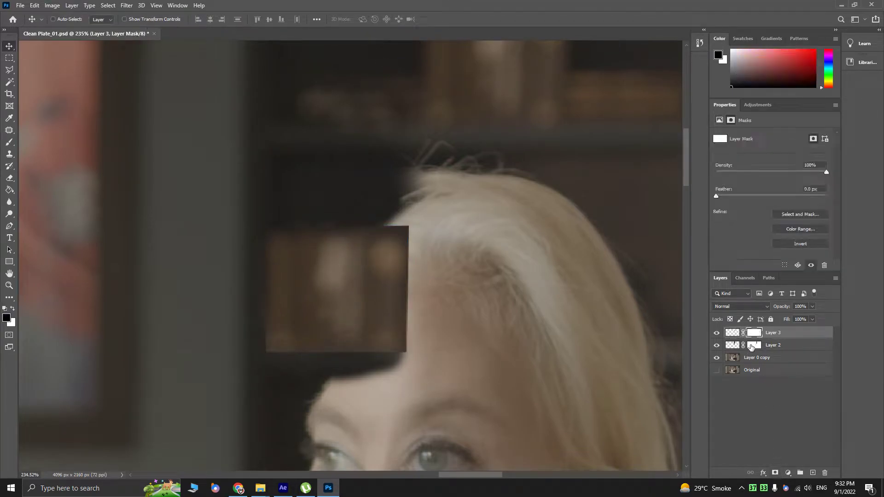
pyautogui.press('b')
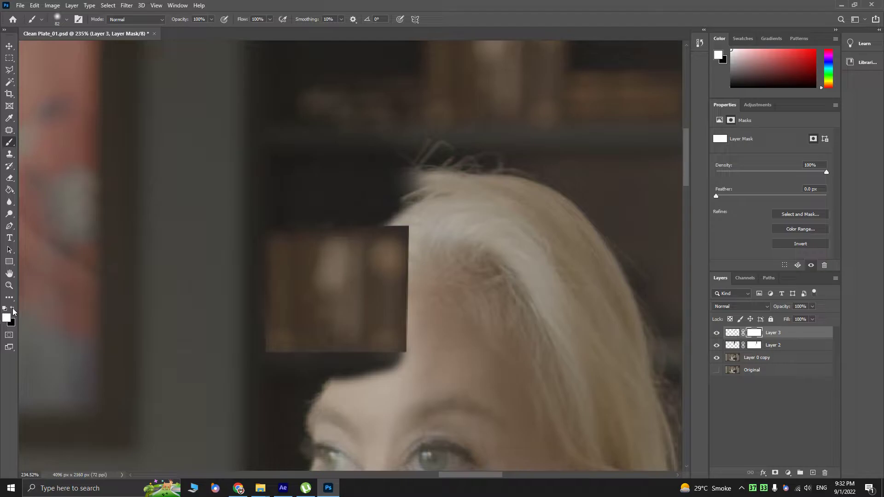
pyautogui.click(13, 309)
pyautogui.moveTo(389, 241); pyautogui.dragTo(292, 325)
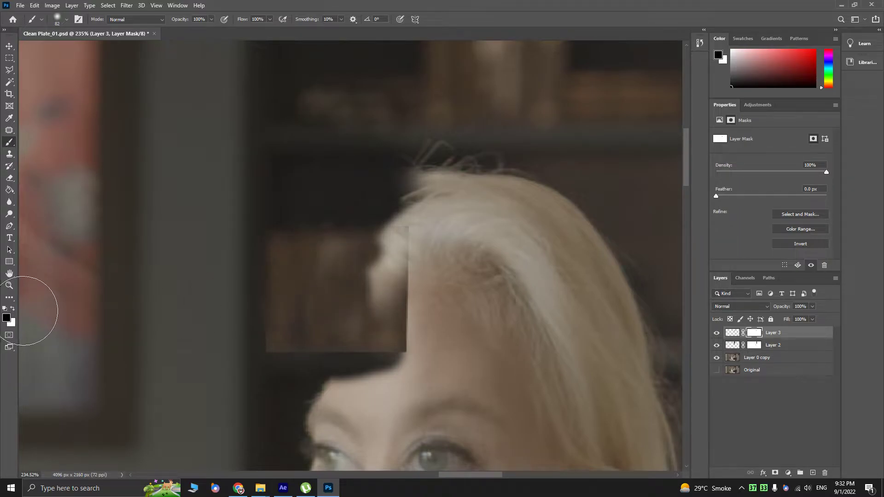
pyautogui.click(13, 309)
pyautogui.moveTo(336, 296)
pyautogui.mouseDown()
pyautogui.moveTo(390, 244)
pyautogui.moveTo(288, 282)
pyautogui.moveTo(250, 341)
pyautogui.moveTo(393, 271)
pyautogui.moveTo(343, 321)
pyautogui.mouseUp()
pyautogui.click(13, 308)
pyautogui.hotkey('ctrl', 'alt', 'z')
pyautogui.moveTo(421, 239)
pyautogui.mouseDown()
pyautogui.moveTo(392, 250)
pyautogui.moveTo(400, 244)
pyautogui.moveTo(433, 269)
pyautogui.moveTo(429, 250)
pyautogui.moveTo(421, 283)
pyautogui.moveTo(424, 378)
pyautogui.moveTo(427, 316)
pyautogui.moveTo(426, 333)
pyautogui.moveTo(404, 358)
pyautogui.moveTo(423, 336)
pyautogui.moveTo(426, 238)
pyautogui.moveTo(414, 278)
pyautogui.moveTo(412, 225)
pyautogui.moveTo(369, 213)
pyautogui.moveTo(276, 213)
pyautogui.moveTo(286, 217)
pyautogui.moveTo(245, 229)
pyautogui.moveTo(255, 306)
pyautogui.moveTo(253, 388)
pyautogui.moveTo(267, 188)
pyautogui.moveTo(269, 364)
pyautogui.moveTo(432, 366)
pyautogui.moveTo(265, 370)
pyautogui.moveTo(277, 381)
pyautogui.moveTo(429, 310)
pyautogui.moveTo(412, 217)
pyautogui.moveTo(409, 239)
pyautogui.moveTo(390, 223)
pyautogui.mouseUp()
pyautogui.scroll(-4, 532, 286)
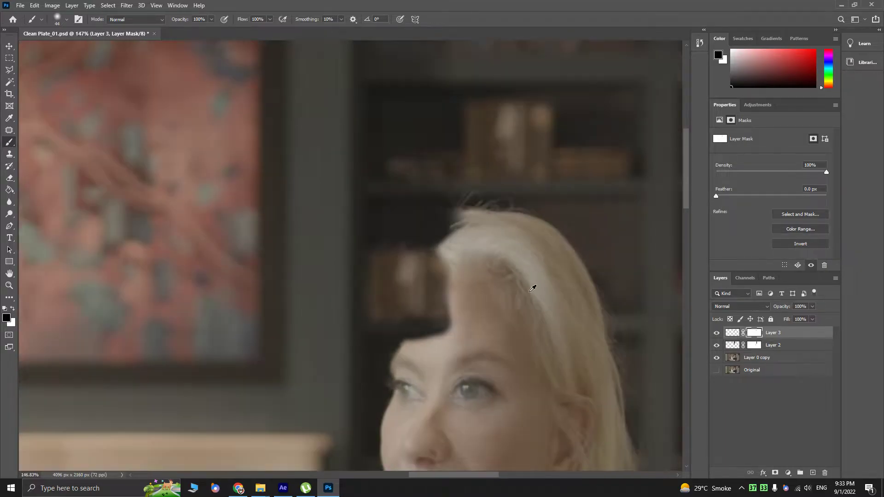
pyautogui.press('v')
pyautogui.moveTo(464, 376); pyautogui.dragTo(480, 240)
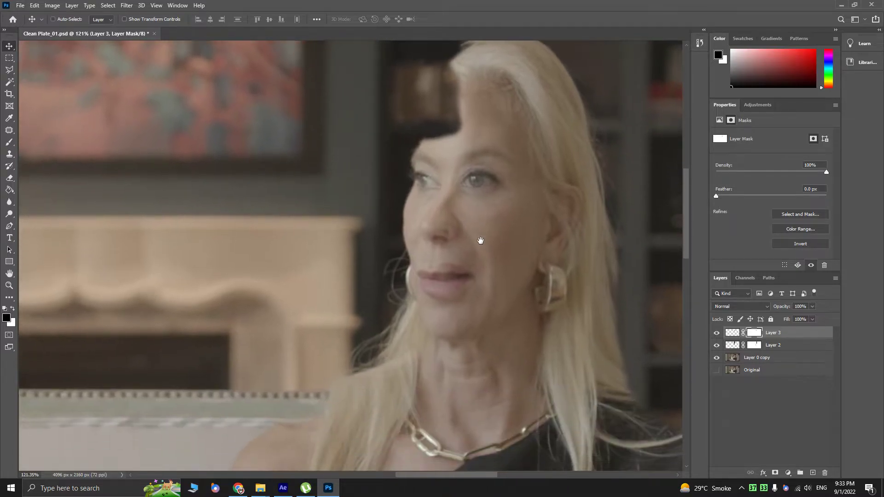
# - Outline the shelf compartment with the brown box beside the hair on Layer 0 copy with the Polygonal Lasso and copy it to a new layer
pyautogui.scroll(2, 495, 253)
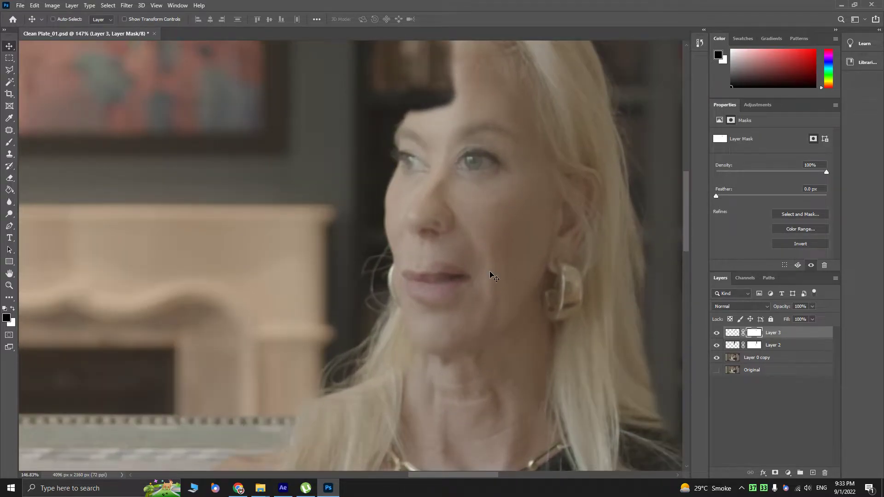
pyautogui.moveTo(418, 299); pyautogui.dragTo(316, 249)
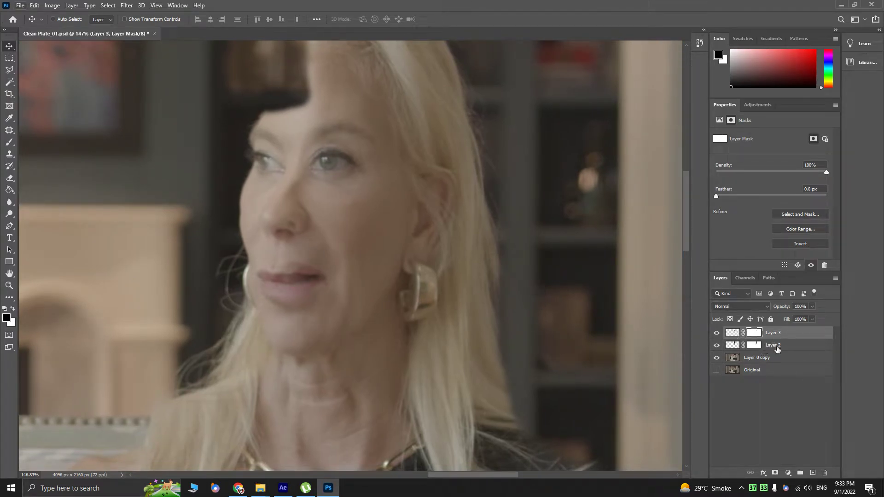
pyautogui.click(754, 358)
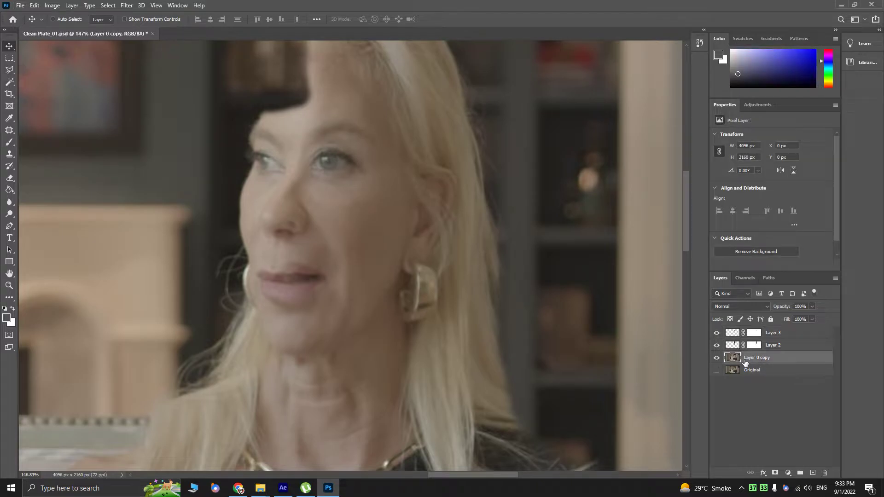
pyautogui.keyDown('alt'); pyautogui.click(715, 359); pyautogui.keyUp('alt')
pyautogui.keyDown('alt'); pyautogui.click(715, 359); pyautogui.keyUp('alt')
pyautogui.press('l')
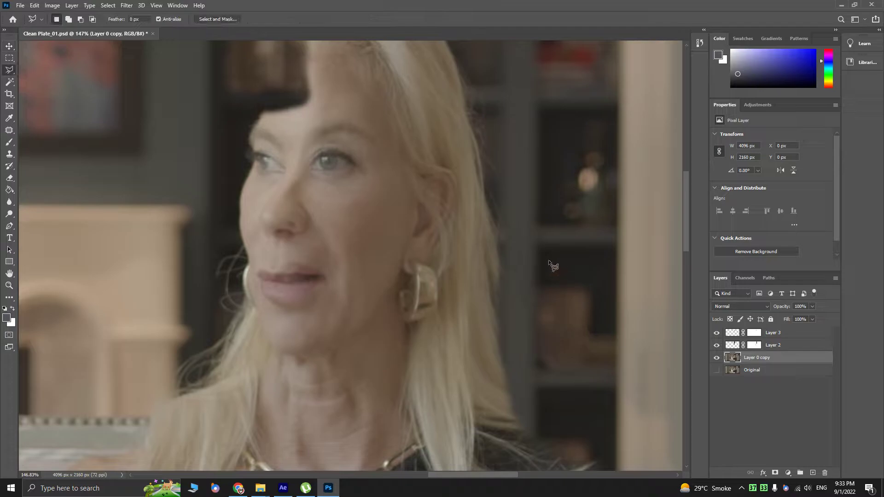
pyautogui.scroll(5, 550, 266)
pyautogui.scroll(1, 541, 233)
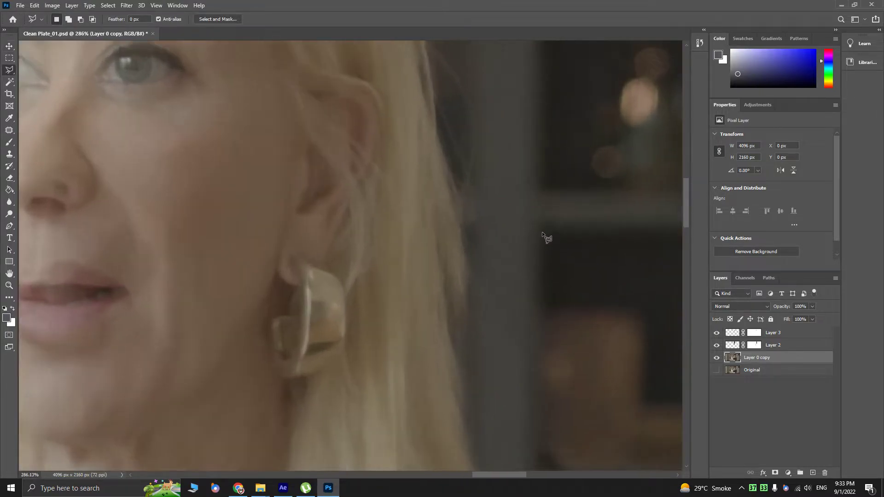
pyautogui.click(534, 222)
pyautogui.moveTo(522, 340); pyautogui.dragTo(462, 183)
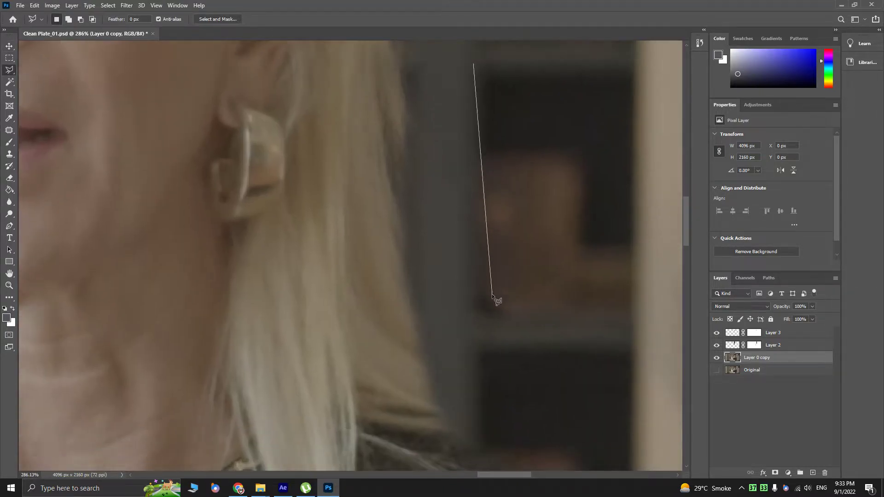
pyautogui.click(471, 311)
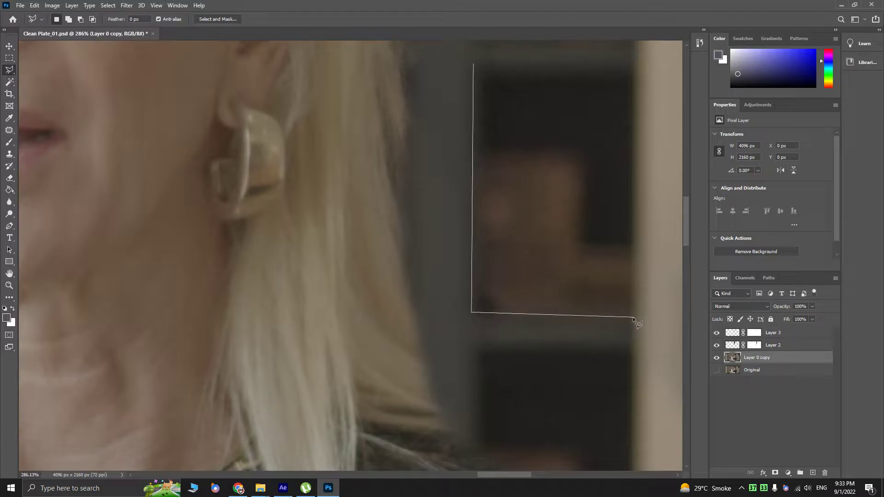
pyautogui.click(624, 314)
pyautogui.moveTo(624, 151); pyautogui.dragTo(597, 249)
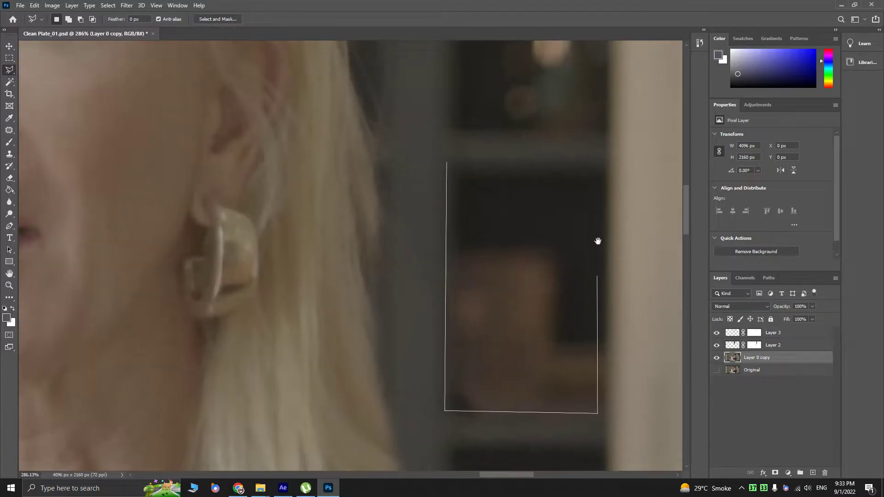
pyautogui.click(447, 162)
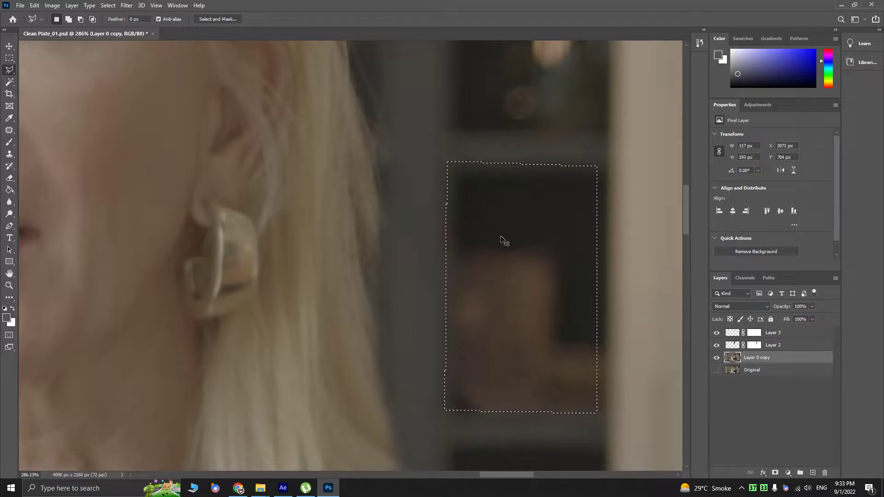
pyautogui.hotkey('ctrl', 'j')
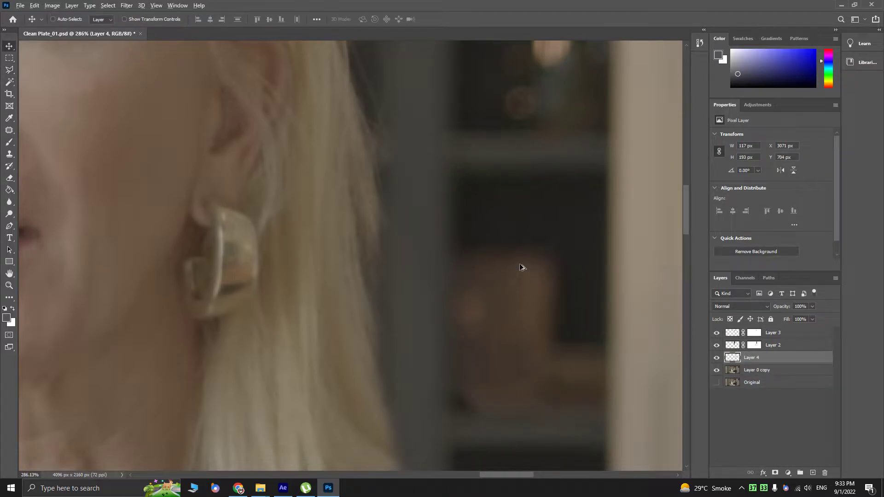
# - Place the copied compartment layer above Layer 3 and transform it into position over the hair and mouth area beside the fireplace
pyautogui.scroll(-3, 520, 264)
pyautogui.hotkey('ctrl', 't')
pyautogui.hscroll(-3, 530, 304)
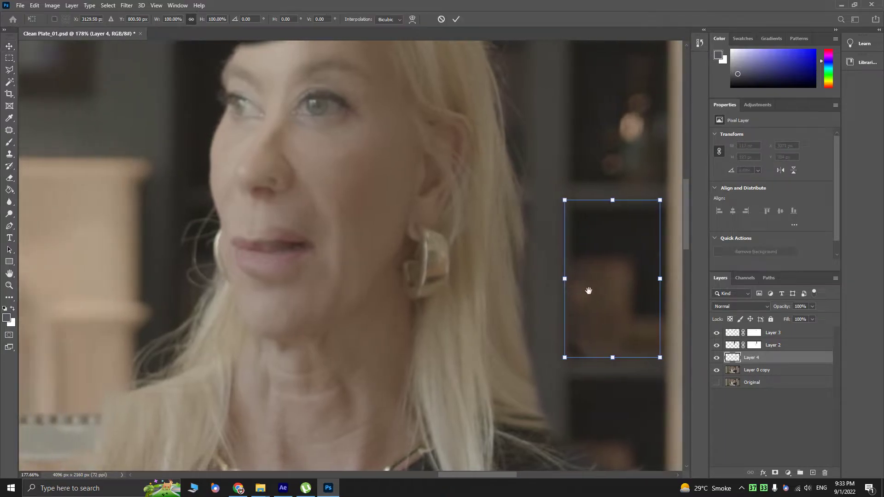
pyautogui.moveTo(624, 292); pyautogui.dragTo(234, 285)
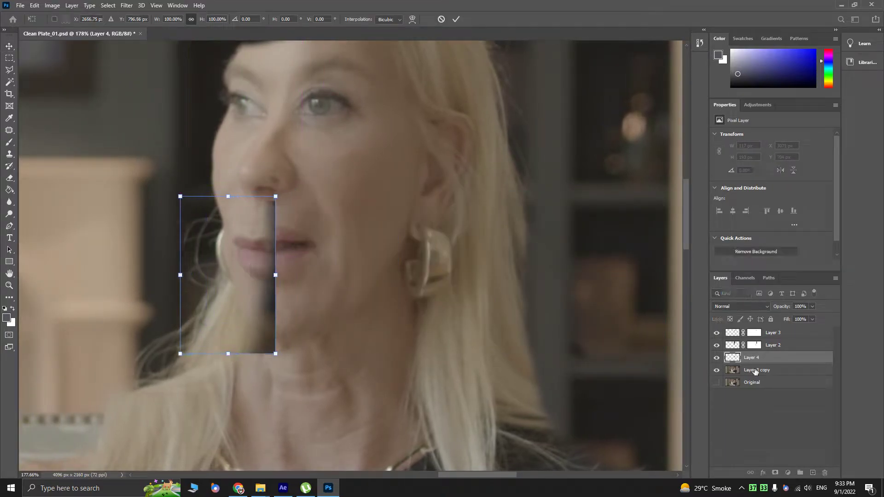
pyautogui.moveTo(768, 358); pyautogui.dragTo(769, 333)
pyautogui.moveTo(231, 266)
pyautogui.mouseDown()
pyautogui.moveTo(249, 274)
pyautogui.moveTo(223, 271)
pyautogui.mouseUp()
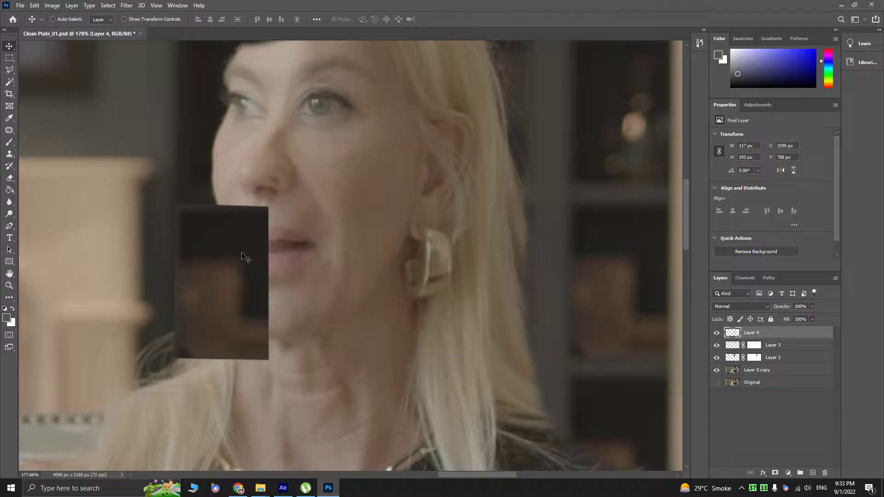
# - Add a layer mask to the copied compartment and paint black along its edges with a soft brush to blend them
pyautogui.click(779, 471)
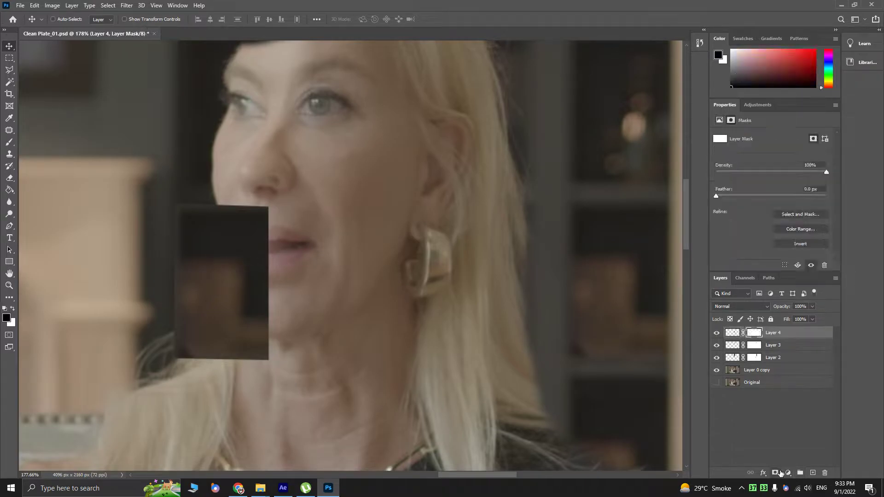
pyautogui.press('b')
pyautogui.moveTo(270, 198)
pyautogui.mouseDown()
pyautogui.moveTo(159, 202)
pyautogui.moveTo(311, 198)
pyautogui.mouseUp()
pyautogui.moveTo(290, 246)
pyautogui.mouseDown()
pyautogui.moveTo(275, 215)
pyautogui.moveTo(285, 367)
pyautogui.moveTo(281, 217)
pyautogui.moveTo(273, 396)
pyautogui.mouseUp()
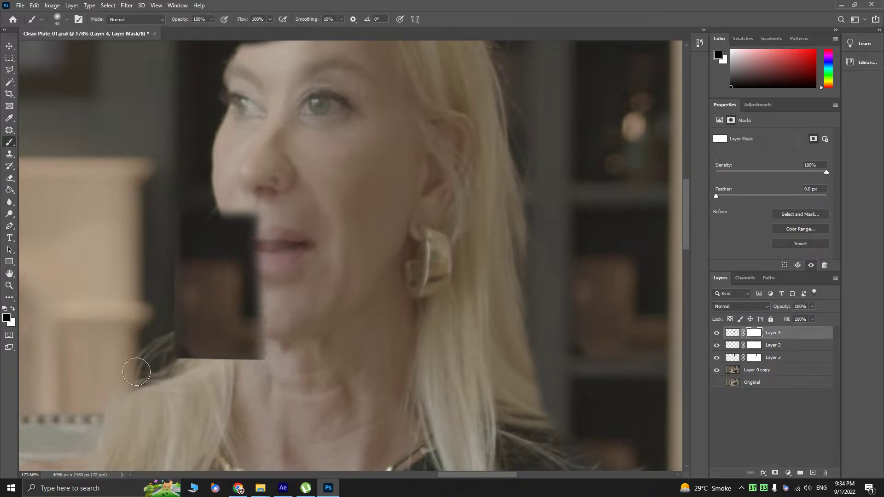
pyautogui.moveTo(167, 361)
pyautogui.mouseDown()
pyautogui.moveTo(290, 375)
pyautogui.moveTo(211, 376)
pyautogui.moveTo(138, 200)
pyautogui.moveTo(161, 249)
pyautogui.moveTo(168, 209)
pyautogui.moveTo(164, 357)
pyautogui.mouseUp()
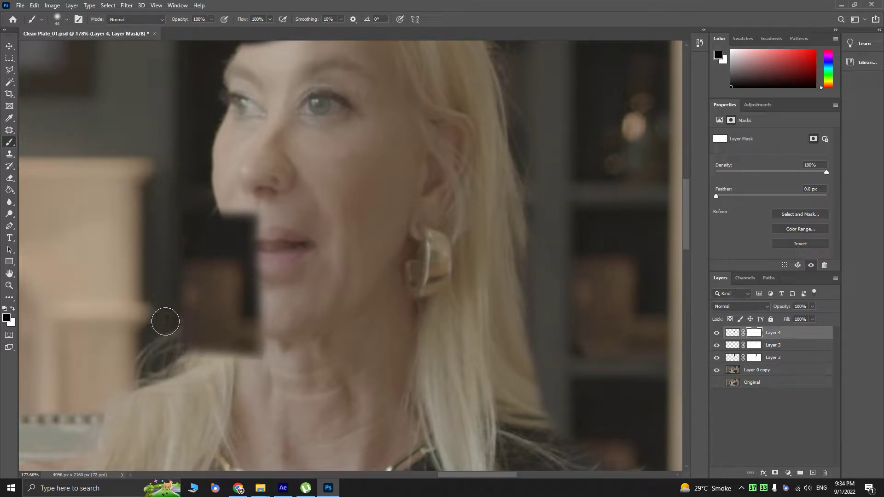
# - Compare the patched composite with the Original layer shown on its own
pyautogui.press('v')
pyautogui.keyDown('alt'); pyautogui.click(715, 383); pyautogui.keyUp('alt')
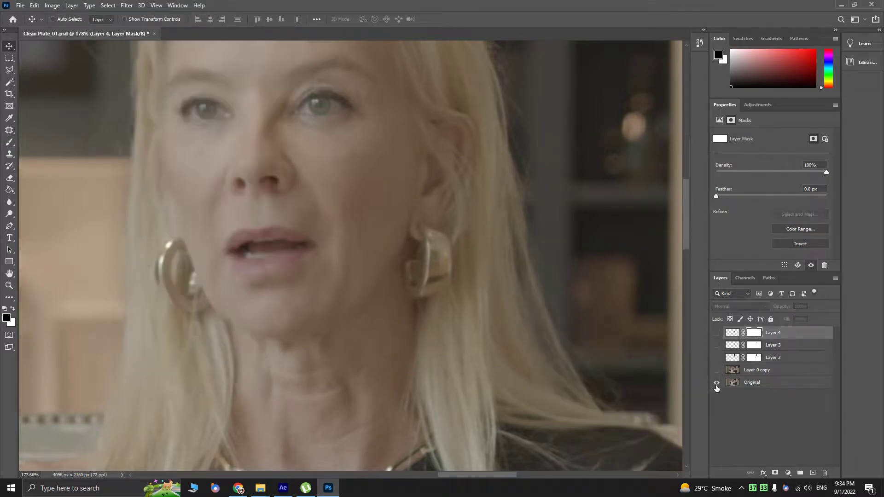
pyautogui.keyDown('alt'); pyautogui.click(717, 383); pyautogui.keyUp('alt')
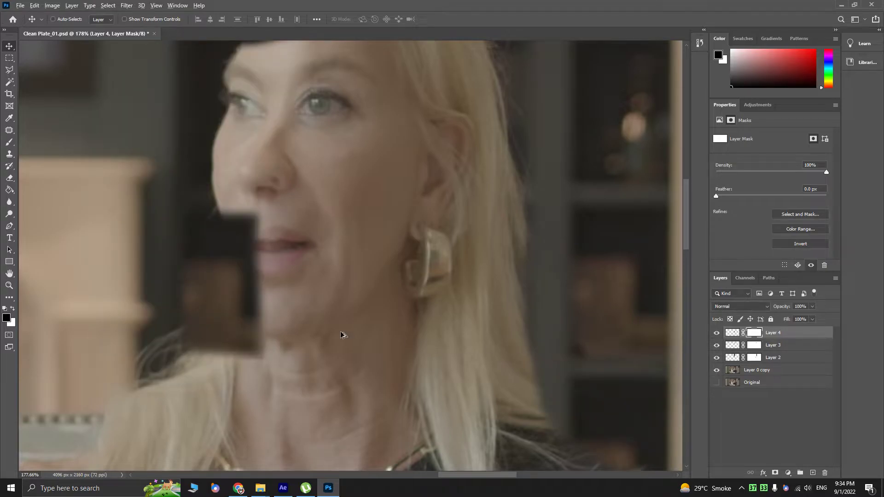
# - Switch to After Effects, examine the background around the woman's hair and shoulder in the source clip, and return to Photoshop
pyautogui.hotkey('alt', 'Tab')
pyautogui.scroll(-3, 468, 249)
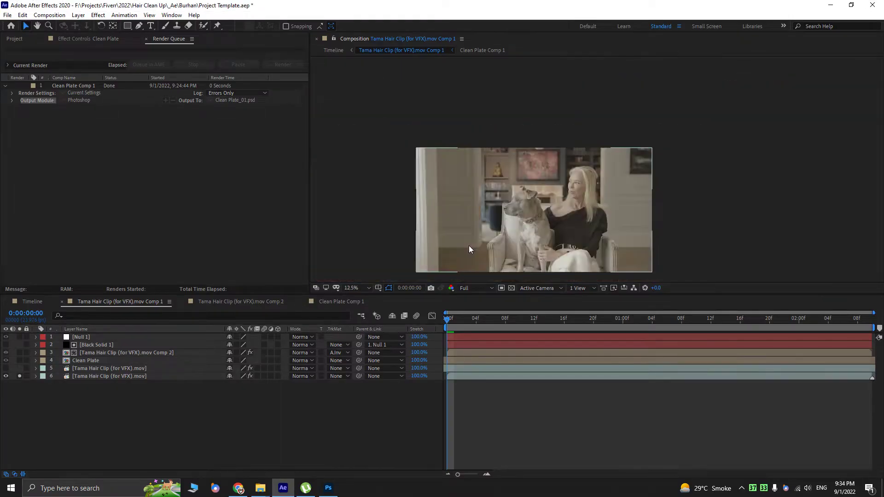
pyautogui.moveTo(544, 182); pyautogui.dragTo(534, 149)
pyautogui.scroll(3, 529, 146)
pyautogui.moveTo(431, 127); pyautogui.dragTo(495, 180)
pyautogui.scroll(1, 449, 161)
pyautogui.moveTo(449, 161); pyautogui.dragTo(541, 154)
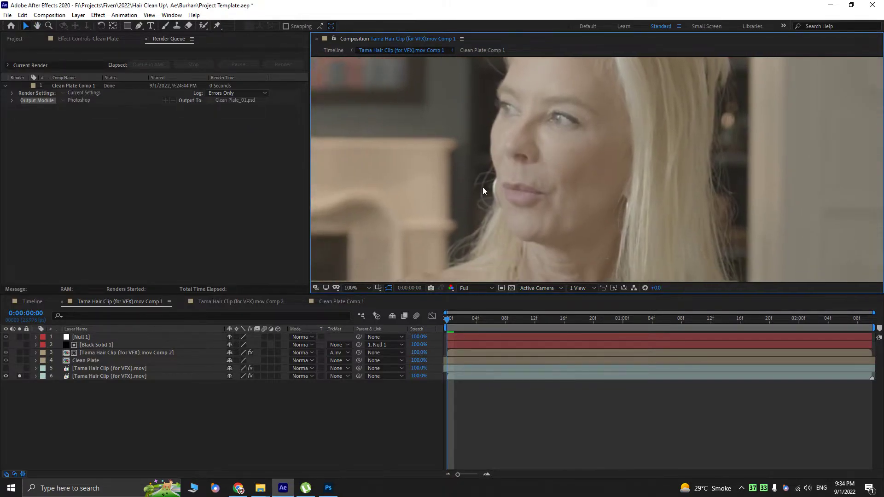
pyautogui.moveTo(464, 214); pyautogui.dragTo(505, 174)
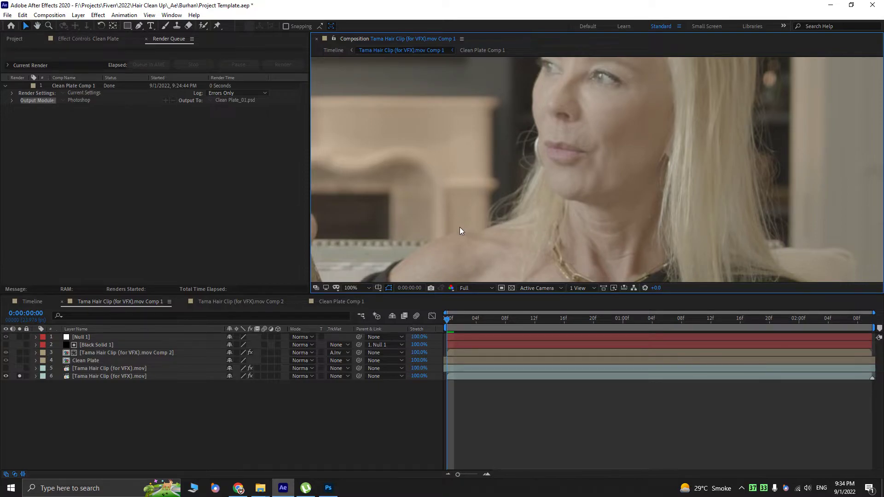
pyautogui.hotkey('alt', 'Tab')
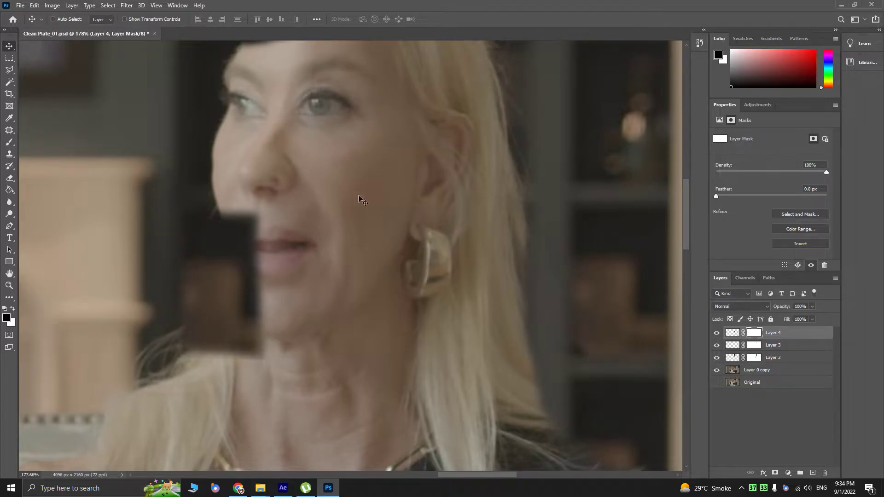
# - Outline the shelf board below the brown box beside the hair on Layer 0 copy with the Polygonal Lasso and copy it to a new layer
pyautogui.scroll(-4, 280, 266)
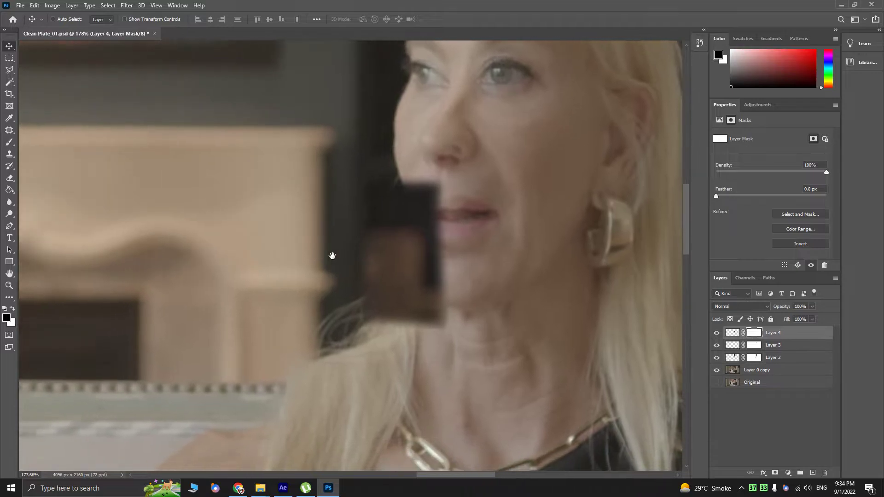
pyautogui.scroll(2, 403, 328)
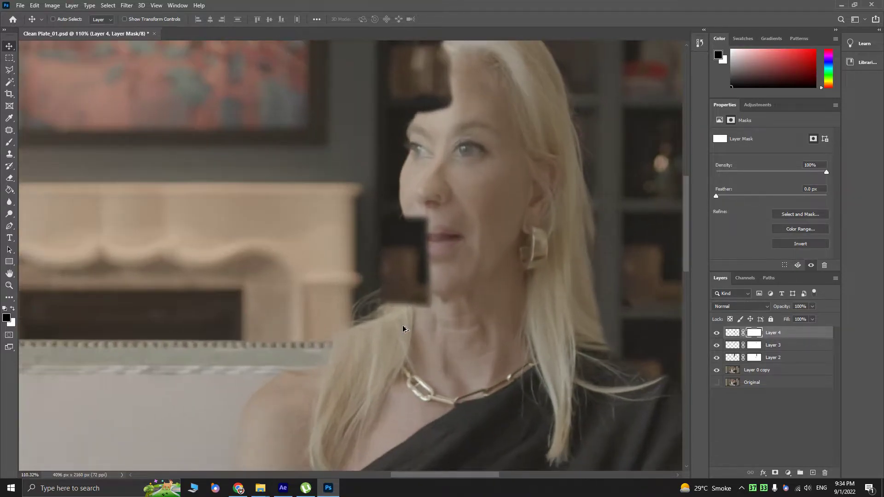
pyautogui.moveTo(409, 325); pyautogui.dragTo(386, 316)
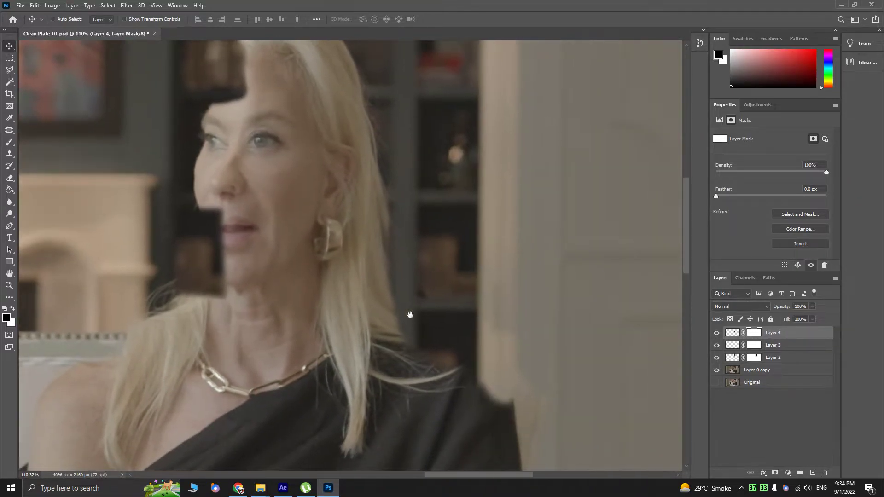
pyautogui.scroll(2, 450, 322)
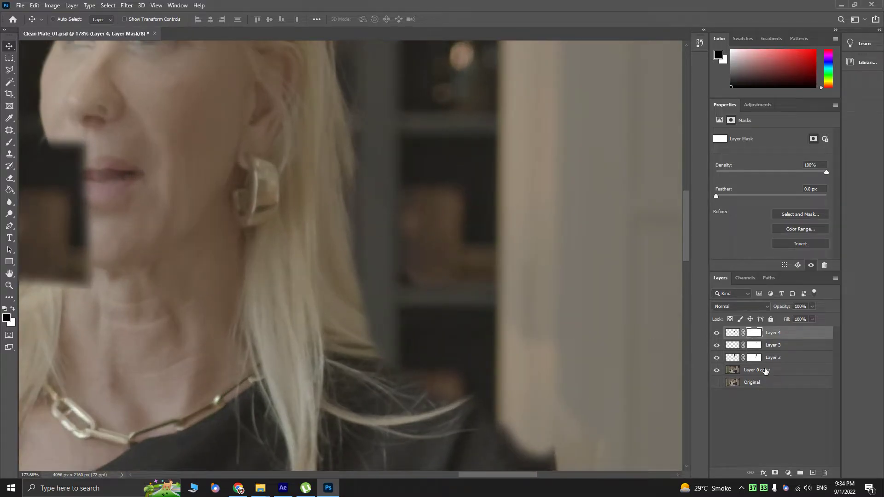
pyautogui.click(765, 371)
pyautogui.press('l')
pyautogui.scroll(3, 421, 299)
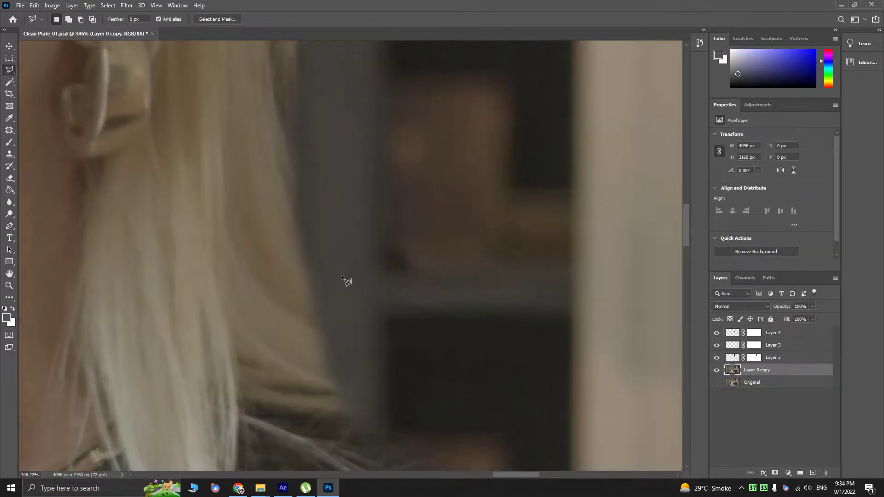
pyautogui.click(328, 270)
pyautogui.click(564, 271)
pyautogui.click(566, 324)
pyautogui.click(324, 324)
pyautogui.click(327, 270)
pyautogui.scroll(-5, 402, 287)
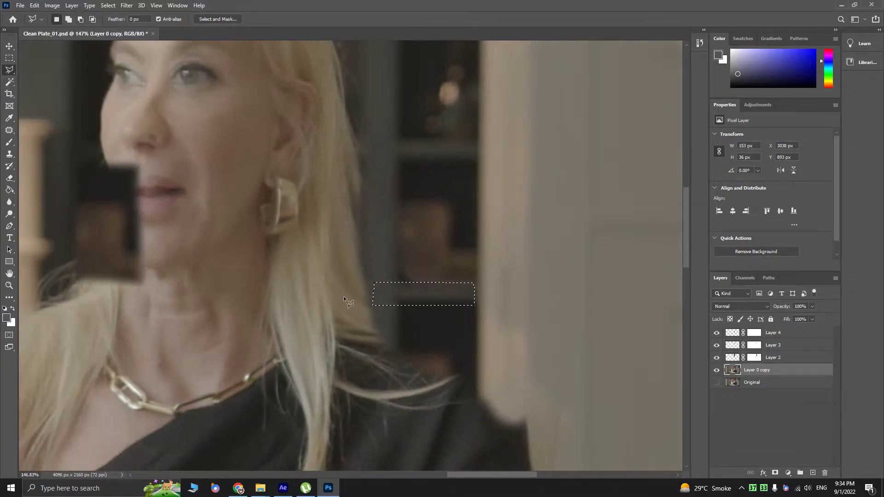
pyautogui.moveTo(286, 270); pyautogui.dragTo(394, 279)
pyautogui.hotkey('ctrl', 'j')
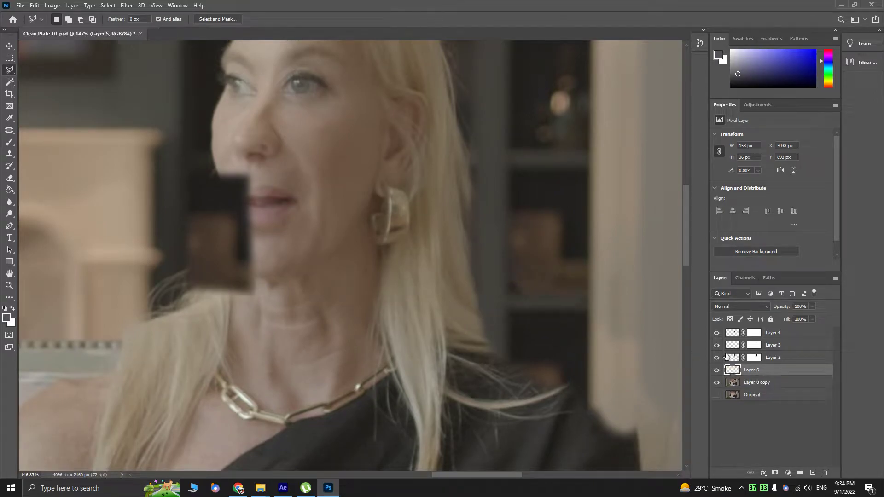
# - Put the copied shelf board above Layer 4 and position it at 100% scale directly beneath the copied compartment, checking alignment with Layer 4 hidden
pyautogui.press('v')
pyautogui.moveTo(754, 370); pyautogui.dragTo(762, 331)
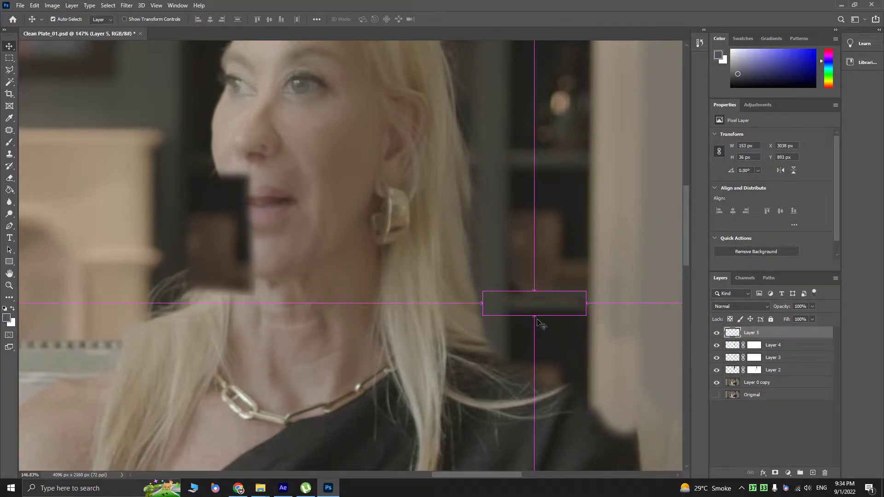
pyautogui.hotkey('ctrl', 't')
pyautogui.moveTo(545, 309); pyautogui.dragTo(244, 290)
pyautogui.scroll(2, 222, 301)
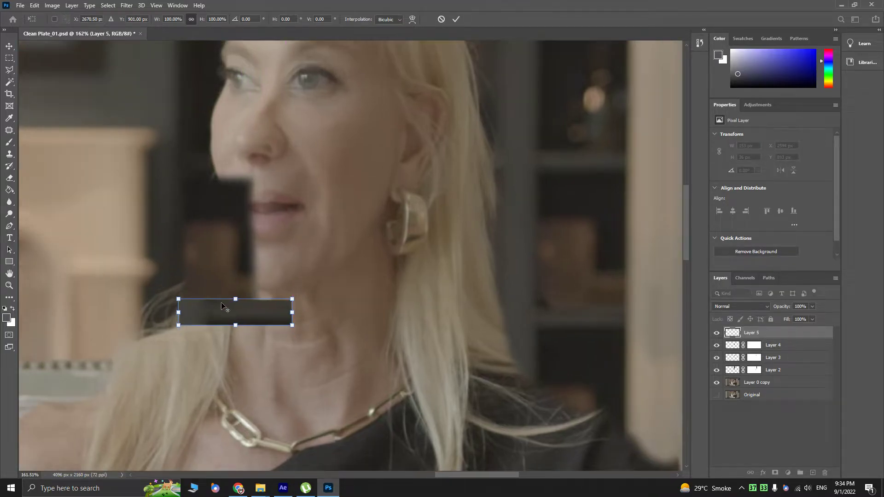
pyautogui.scroll(8, 222, 305)
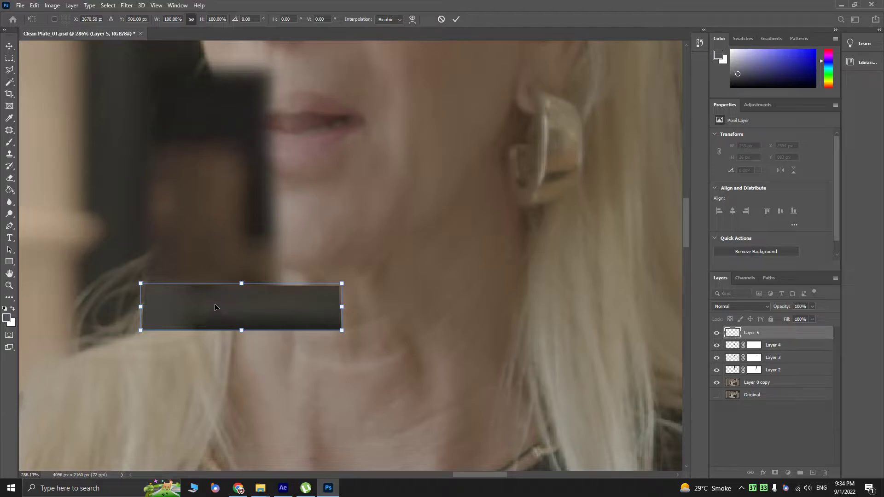
pyautogui.click(716, 346)
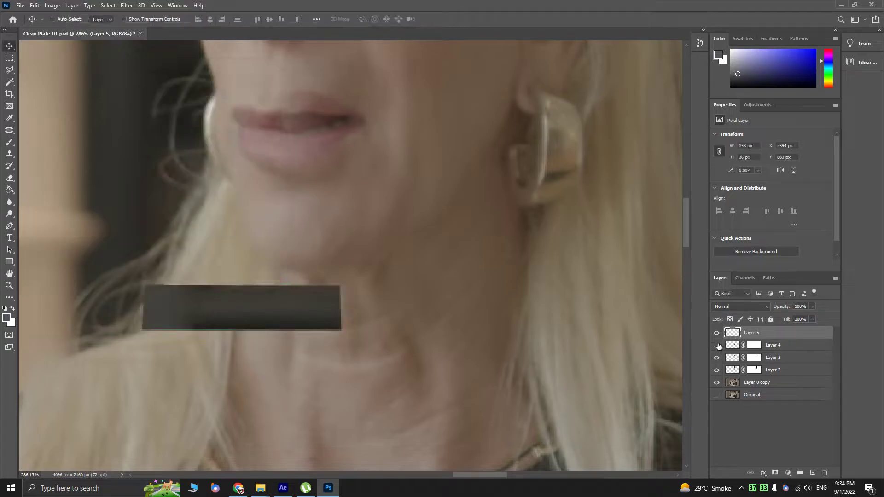
pyautogui.click(717, 346)
pyautogui.moveTo(264, 322); pyautogui.dragTo(256, 312)
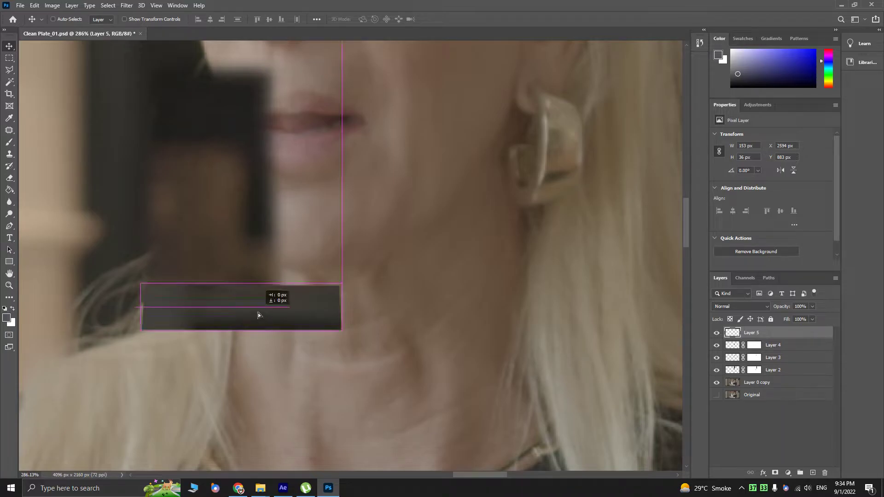
# - Add a layer mask to the copied shelf board and paint out its upper, lower and side edges with a resized soft brush
pyautogui.click(775, 472)
pyautogui.press('b')
pyautogui.keyDown('alt'); pyautogui.rightClick(336, 278); pyautogui.keyUp('alt')
pyautogui.moveTo(336, 276); pyautogui.dragTo(164, 270)
pyautogui.moveTo(355, 271); pyautogui.dragTo(152, 255)
pyautogui.moveTo(352, 320)
pyautogui.mouseDown()
pyautogui.moveTo(359, 339)
pyautogui.moveTo(208, 344)
pyautogui.moveTo(80, 328)
pyautogui.mouseUp()
pyautogui.moveTo(81, 328); pyautogui.dragTo(430, 352)
pyautogui.moveTo(121, 316)
pyautogui.mouseDown()
pyautogui.moveTo(133, 293)
pyautogui.moveTo(133, 326)
pyautogui.mouseUp()
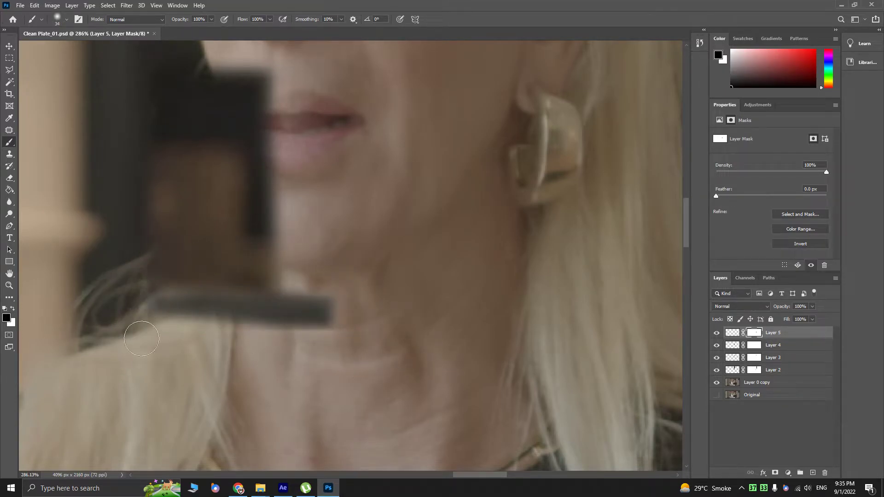
# - Try to paint out the lower edge of the shelf board on Layer 5's mask, and undo the stroke
pyautogui.moveTo(342, 334)
pyautogui.mouseDown()
pyautogui.moveTo(176, 336)
pyautogui.moveTo(112, 358)
pyautogui.mouseUp()
pyautogui.press('v')
pyautogui.scroll(-3, 327, 323)
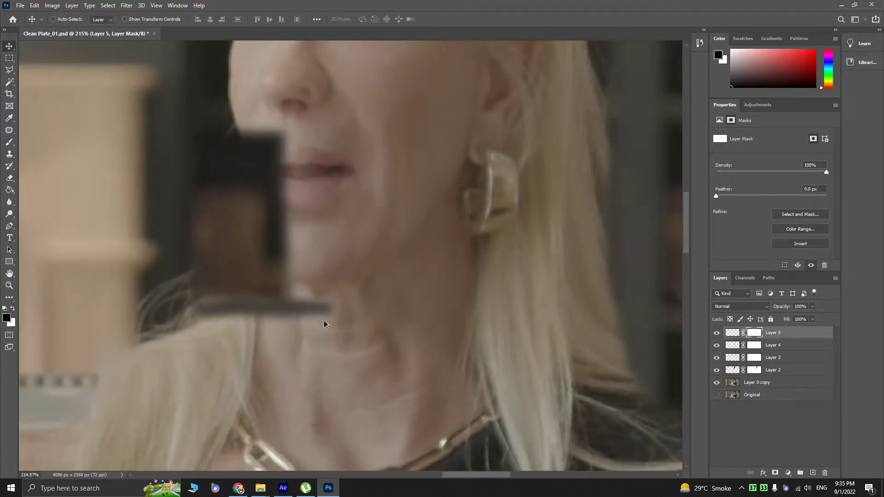
pyautogui.scroll(-4, 324, 324)
pyautogui.scroll(1, 288, 323)
pyautogui.hotkey('ctrl', 'z')
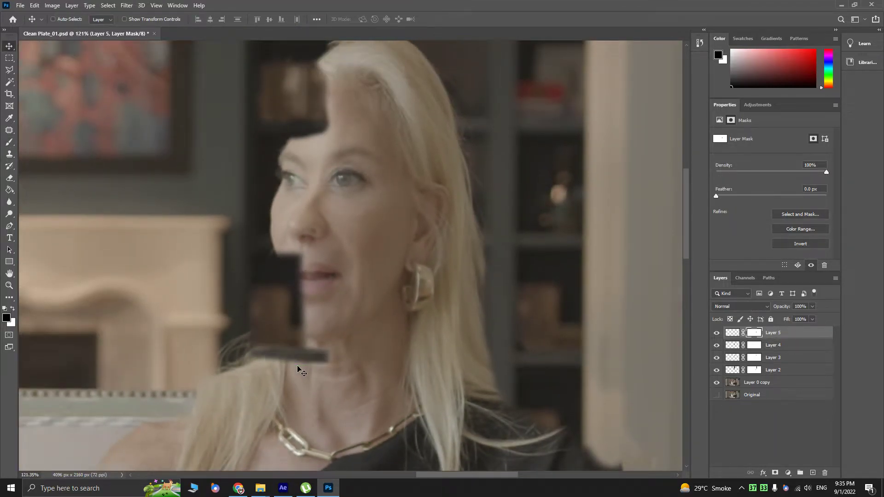
# - Restore the faded edges of the shelf board by painting white on Layer 5's mask with a soft brush of about 21 px
pyautogui.scroll(10, 294, 366)
pyautogui.press('b')
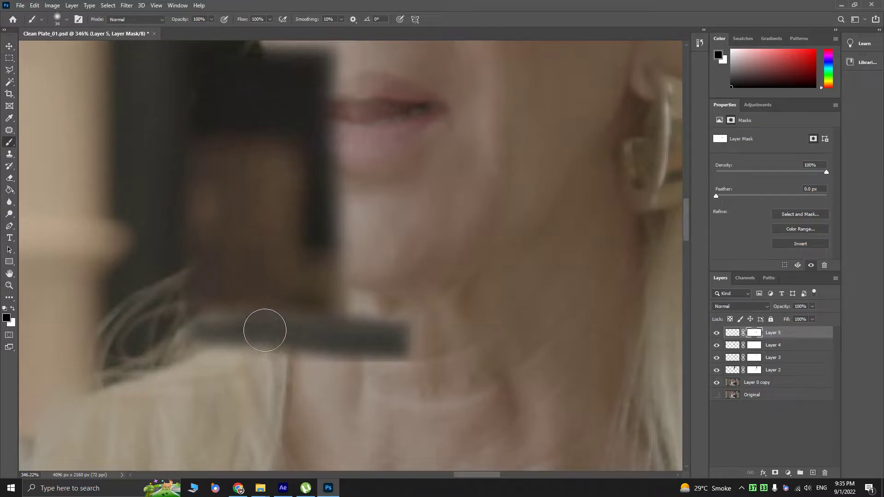
pyautogui.press('x')
pyautogui.moveTo(199, 299)
pyautogui.mouseDown()
pyautogui.moveTo(261, 300)
pyautogui.moveTo(274, 313)
pyautogui.moveTo(241, 321)
pyautogui.moveTo(231, 319)
pyautogui.moveTo(438, 319)
pyautogui.moveTo(378, 338)
pyautogui.moveTo(160, 358)
pyautogui.mouseUp()
pyautogui.scroll(2, 232, 341)
pyautogui.keyDown('alt'); pyautogui.rightClick(242, 296); pyautogui.keyUp('alt')
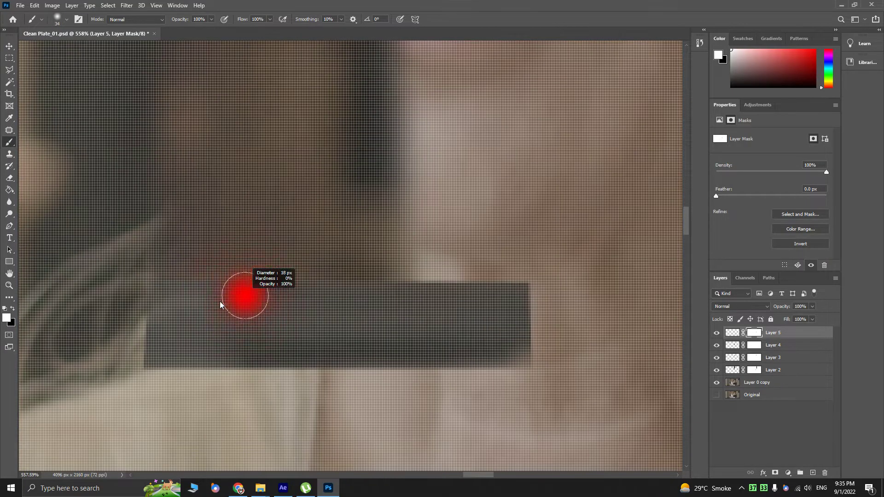
pyautogui.keyDown('alt'); pyautogui.rightClick(188, 274); pyautogui.keyUp('alt')
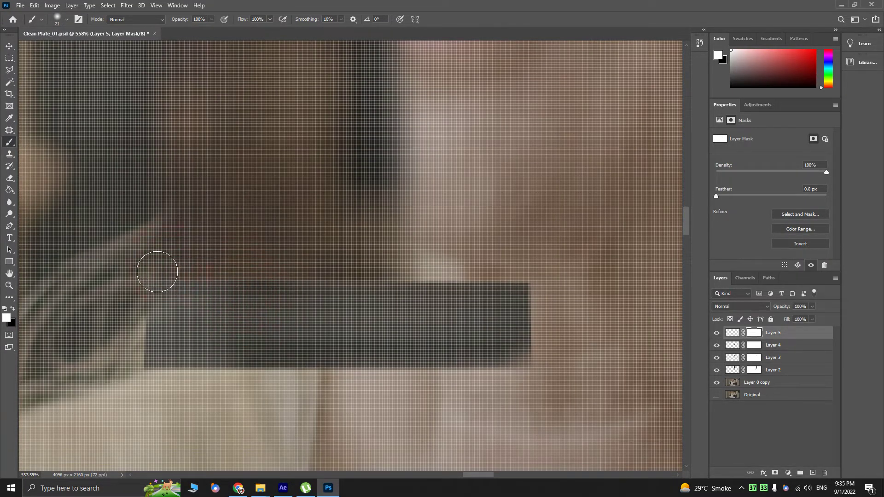
pyautogui.scroll(-1, 205, 284)
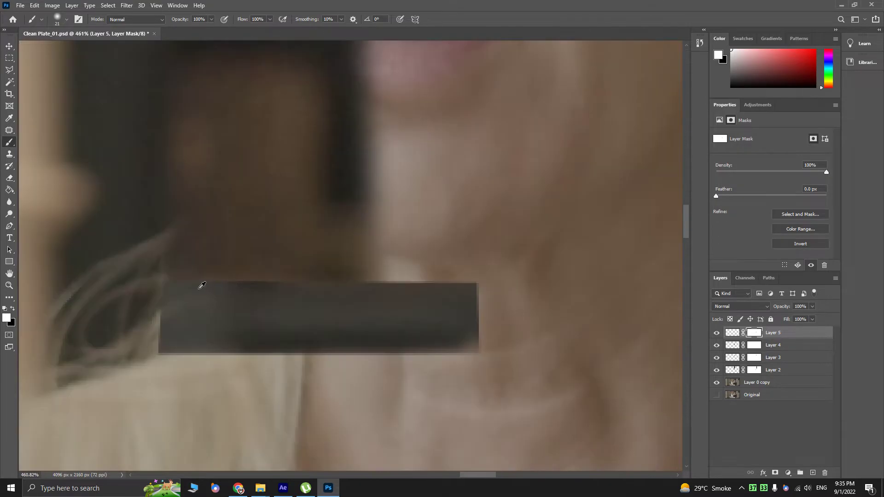
# - Paint out the shelf board's outer edges in black on Layer 5's mask with a 19 px soft brush
pyautogui.keyDown('alt'); pyautogui.rightClick(188, 284); pyautogui.keyUp('alt')
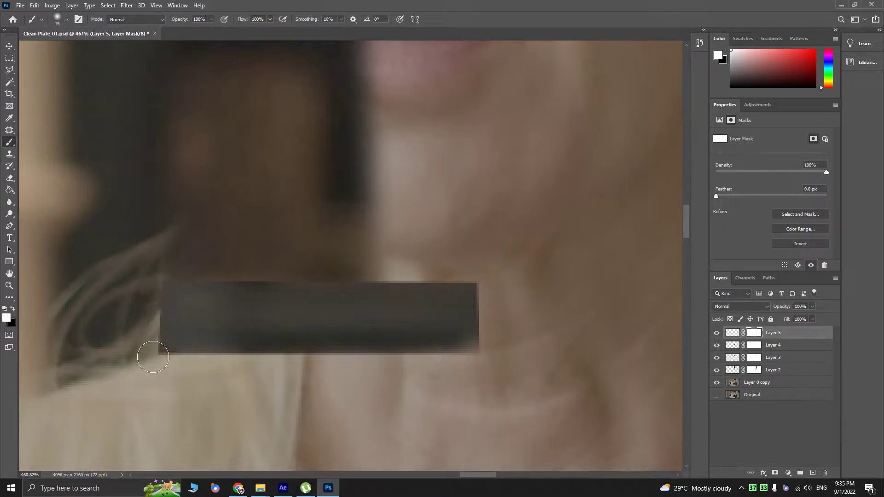
pyautogui.press('x')
pyautogui.moveTo(158, 280)
pyautogui.mouseDown()
pyautogui.moveTo(147, 389)
pyautogui.moveTo(145, 306)
pyautogui.moveTo(172, 266)
pyautogui.moveTo(235, 270)
pyautogui.moveTo(164, 282)
pyautogui.moveTo(529, 267)
pyautogui.mouseUp()
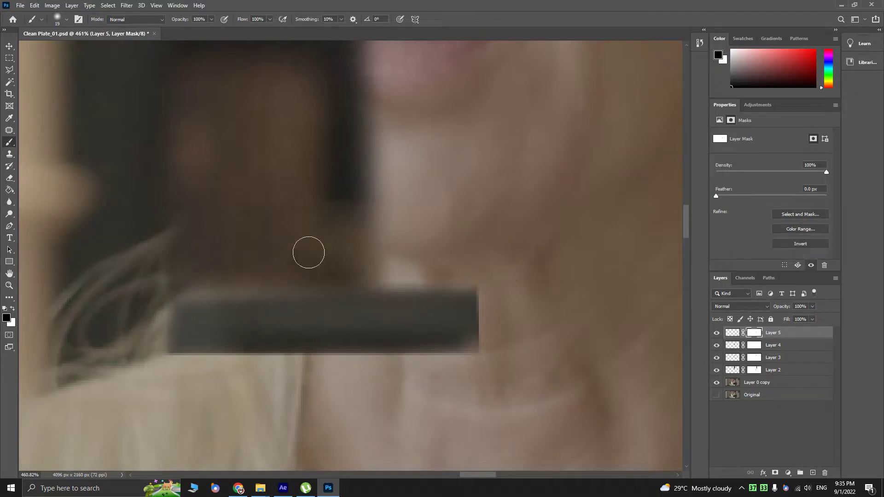
pyautogui.moveTo(503, 302)
pyautogui.mouseDown()
pyautogui.moveTo(488, 292)
pyautogui.moveTo(493, 367)
pyautogui.moveTo(231, 366)
pyautogui.moveTo(209, 385)
pyautogui.mouseUp()
pyautogui.scroll(-13, 388, 360)
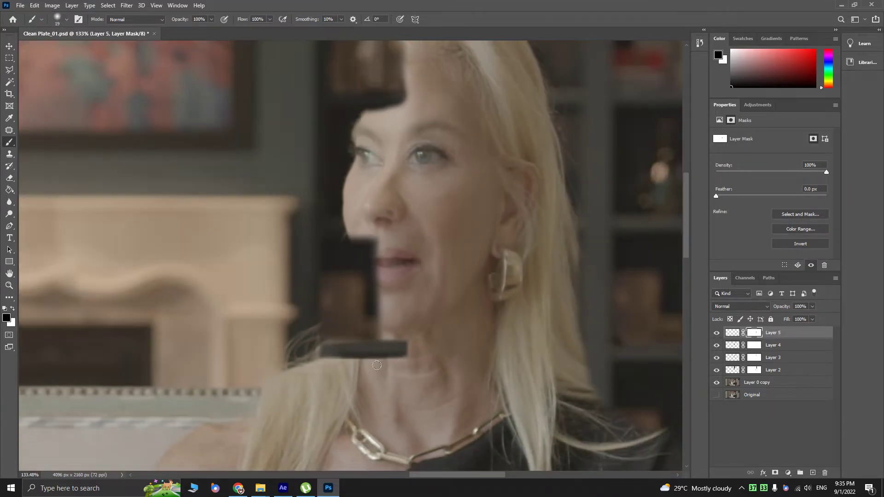
# - Free-transform the shelf board on Layer 5, moving it slightly up against the copied compartment at 100% scale
pyautogui.press('v')
pyautogui.scroll(5, 343, 359)
pyautogui.scroll(2, 344, 356)
pyautogui.hotkey('ctrl', 't')
pyautogui.moveTo(360, 347); pyautogui.dragTo(354, 329)
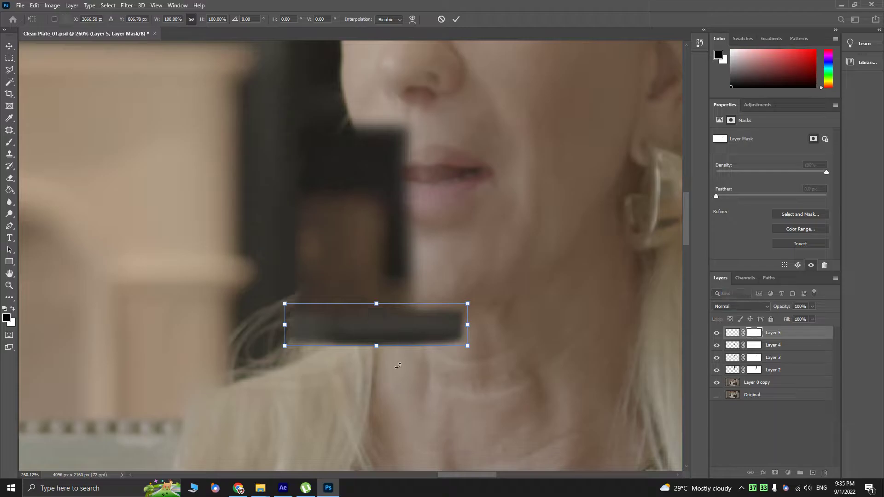
pyautogui.press('Return')
pyautogui.scroll(-1, 357, 343)
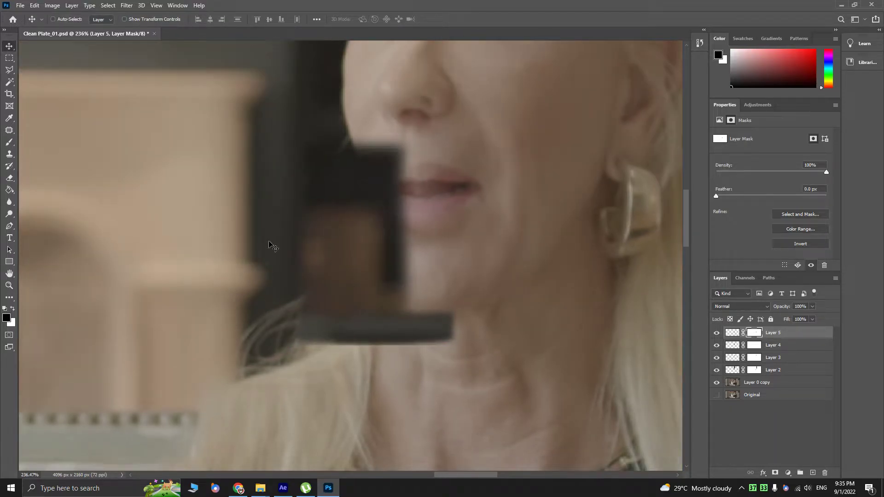
# - Isolate Layer 0 copy and Layer 2 in turn to examine which one holds the shelf upright and hair strands
pyautogui.scroll(-4, 298, 204)
pyautogui.moveTo(336, 236); pyautogui.dragTo(356, 249)
pyautogui.scroll(4, 269, 273)
pyautogui.press('s')
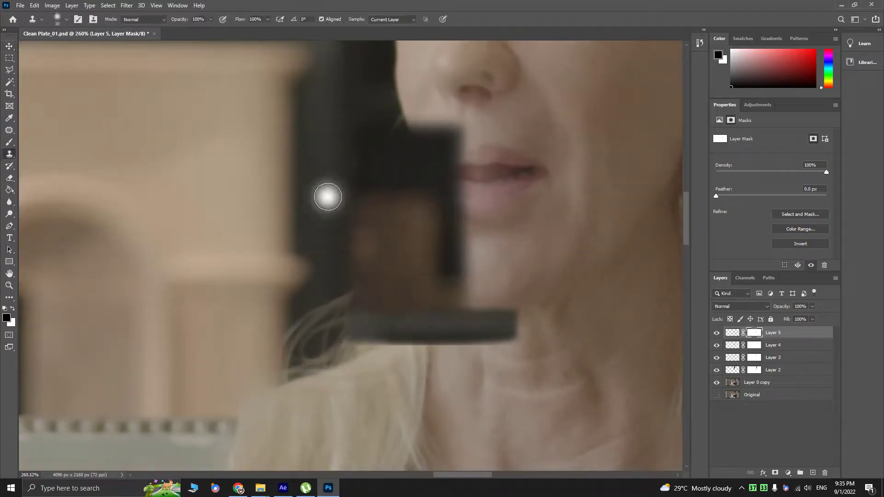
pyautogui.click(757, 384)
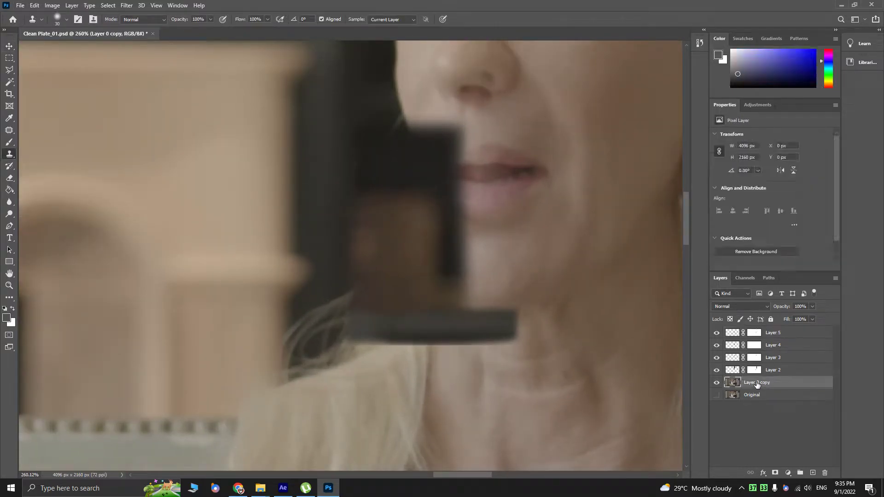
pyautogui.keyDown('alt'); pyautogui.click(717, 383); pyautogui.keyUp('alt')
pyautogui.keyDown('alt'); pyautogui.click(716, 383); pyautogui.keyUp('alt')
pyautogui.keyDown('alt'); pyautogui.click(716, 371); pyautogui.keyUp('alt')
pyautogui.keyDown('alt'); pyautogui.click(716, 371); pyautogui.keyUp('alt')
pyautogui.keyDown('alt'); pyautogui.click(716, 371); pyautogui.keyUp('alt')
pyautogui.keyDown('alt'); pyautogui.click(716, 370); pyautogui.keyUp('alt')
# - Clone the clean dark shelf upright down over the hair strands above the shoulder on Layer 2 with the Clone Stamp
pyautogui.keyDown('alt'); pyautogui.click(317, 153); pyautogui.keyUp('alt')
pyautogui.moveTo(325, 308)
pyautogui.mouseDown()
pyautogui.moveTo(322, 301)
pyautogui.moveTo(321, 345)
pyautogui.moveTo(324, 318)
pyautogui.mouseUp()
pyautogui.click(732, 370)
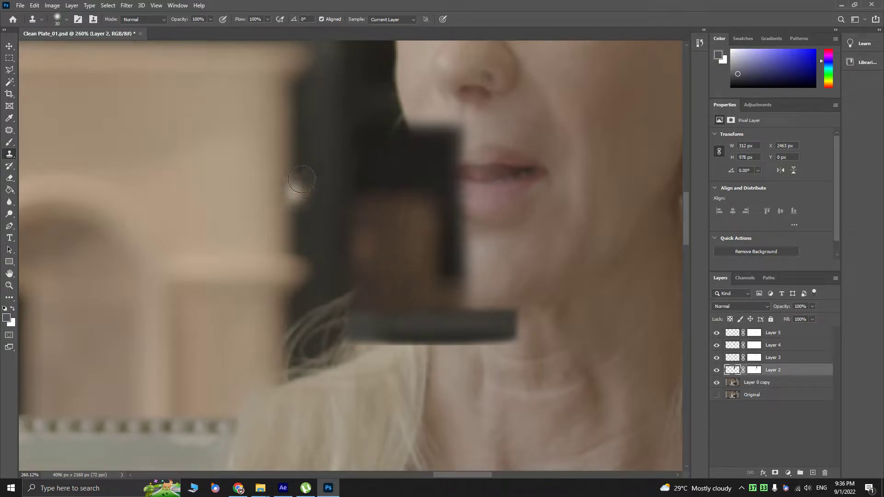
pyautogui.keyDown('alt'); pyautogui.click(319, 151); pyautogui.keyUp('alt')
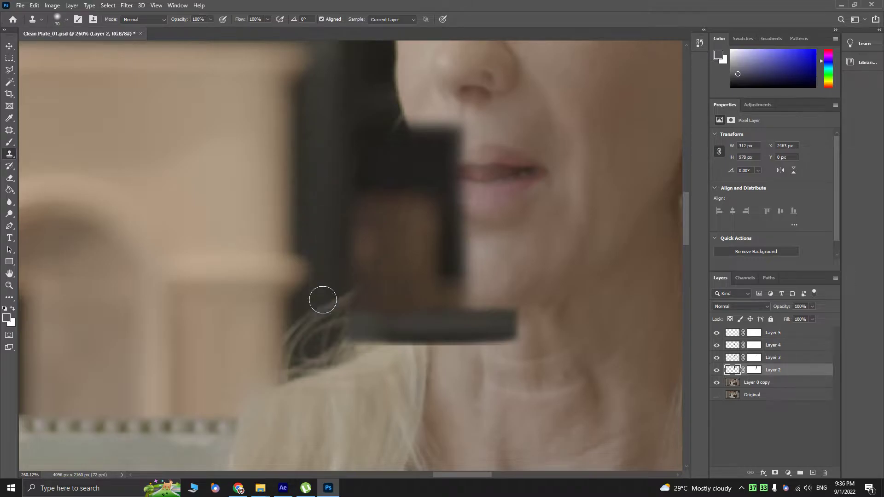
pyautogui.moveTo(322, 321)
pyautogui.mouseDown()
pyautogui.moveTo(308, 340)
pyautogui.moveTo(307, 324)
pyautogui.moveTo(324, 339)
pyautogui.moveTo(333, 305)
pyautogui.moveTo(330, 336)
pyautogui.mouseUp()
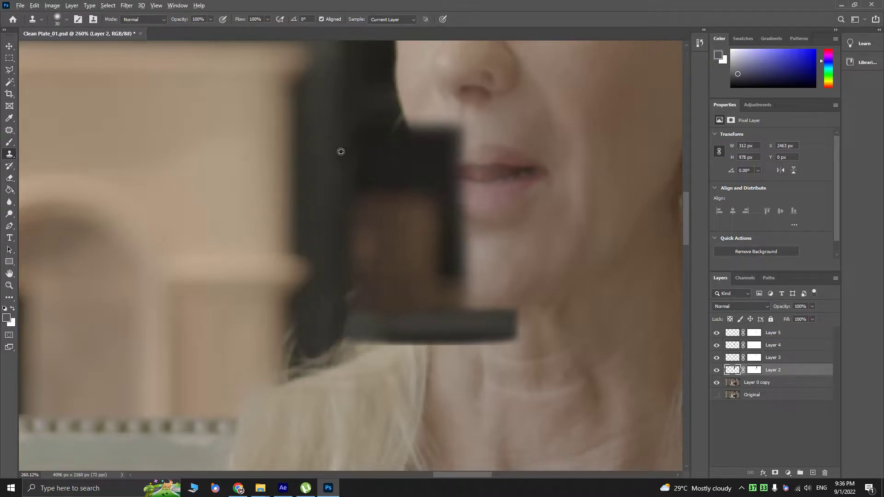
pyautogui.scroll(5, 377, 252)
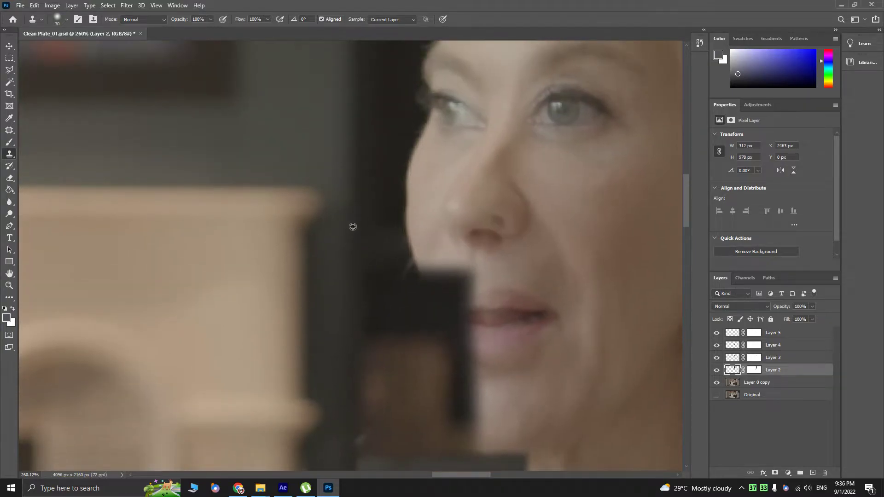
pyautogui.scroll(-4, 349, 225)
pyautogui.moveTo(355, 370)
pyautogui.mouseDown()
pyautogui.moveTo(352, 407)
pyautogui.moveTo(340, 399)
pyautogui.moveTo(333, 422)
pyautogui.moveTo(349, 446)
pyautogui.moveTo(353, 414)
pyautogui.moveTo(357, 440)
pyautogui.moveTo(375, 385)
pyautogui.mouseUp()
pyautogui.keyDown('alt'); pyautogui.click(357, 175); pyautogui.keyUp('alt')
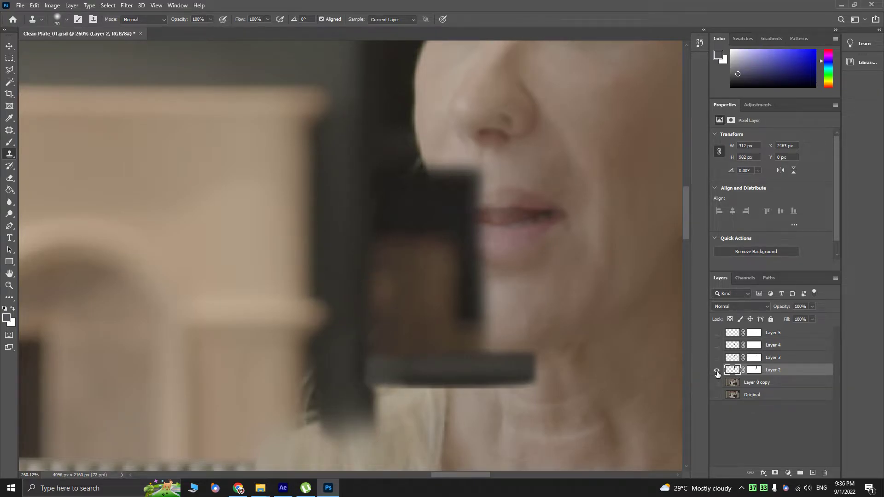
# - With only Layer 2 and Layer 0 copy visible, clone out the remaining hair beside the fireplace edge on Layer 2, and show Layers 3 to 5 again
pyautogui.keyDown('alt'); pyautogui.click(716, 370); pyautogui.keyUp('alt')
pyautogui.keyDown('alt'); pyautogui.click(716, 370); pyautogui.keyUp('alt')
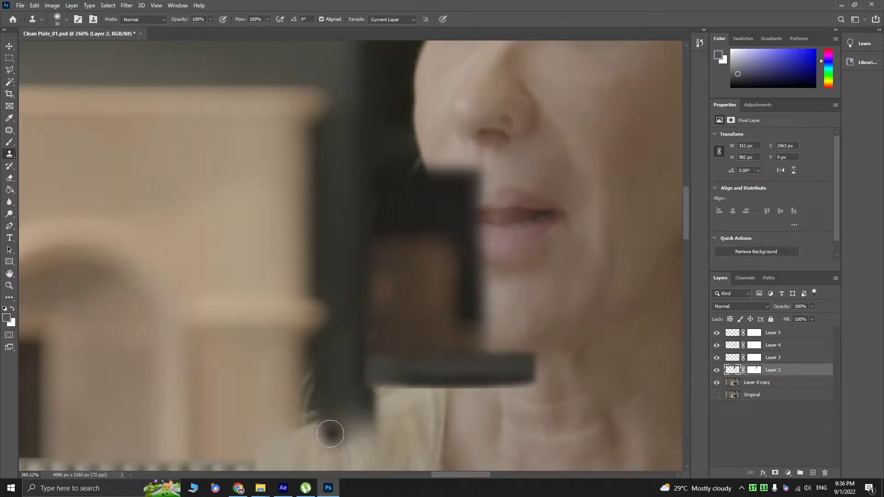
pyautogui.keyDown('alt'); pyautogui.click(716, 370); pyautogui.keyUp('alt')
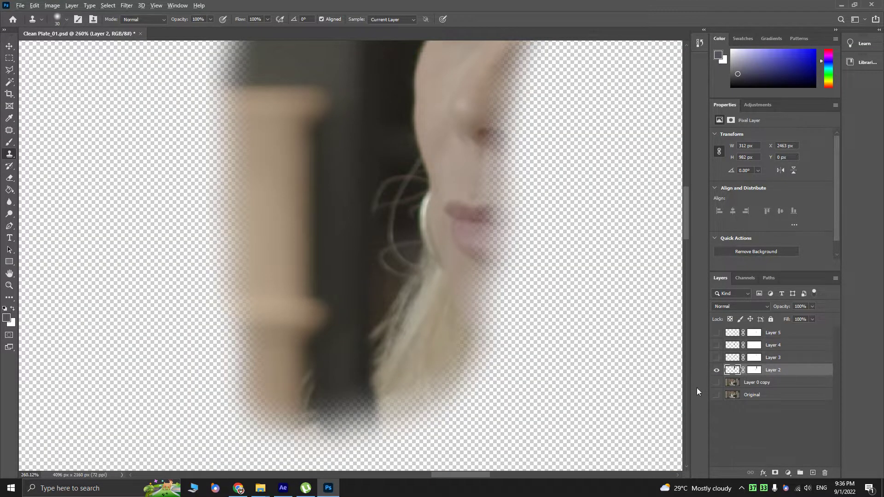
pyautogui.click(718, 383)
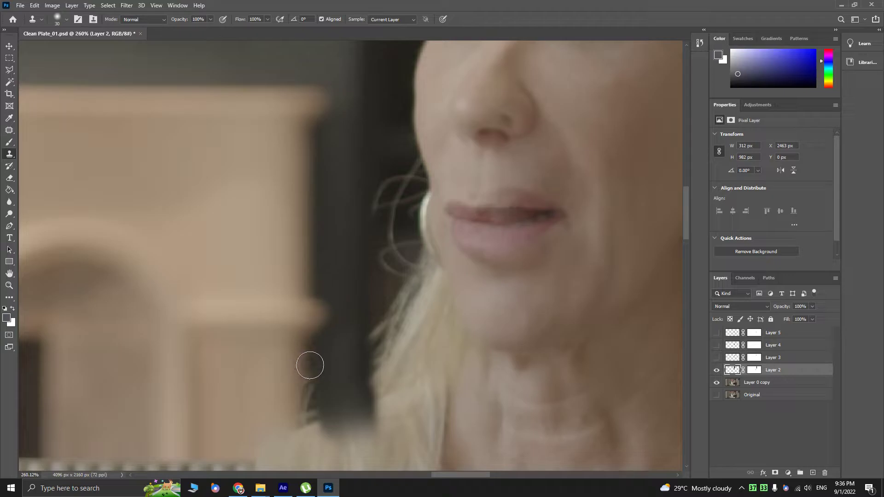
pyautogui.moveTo(309, 365)
pyautogui.mouseDown()
pyautogui.moveTo(311, 411)
pyautogui.moveTo(311, 370)
pyautogui.moveTo(313, 409)
pyautogui.mouseUp()
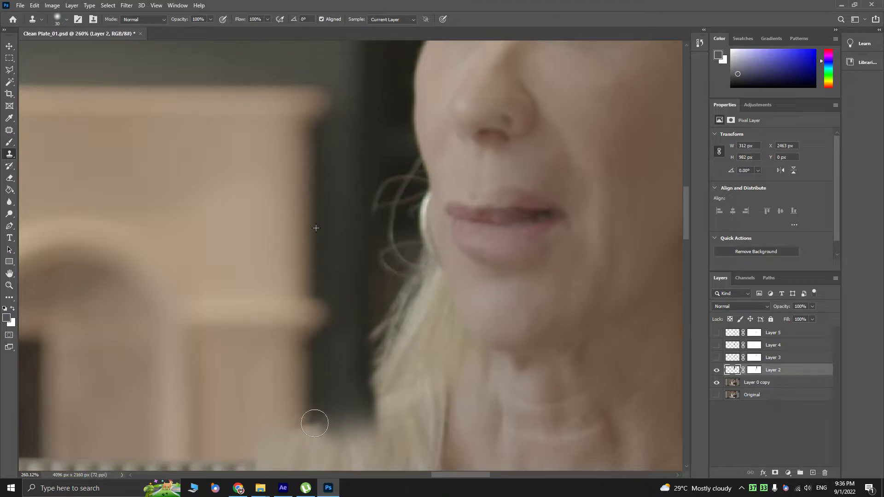
pyautogui.scroll(-5, 374, 360)
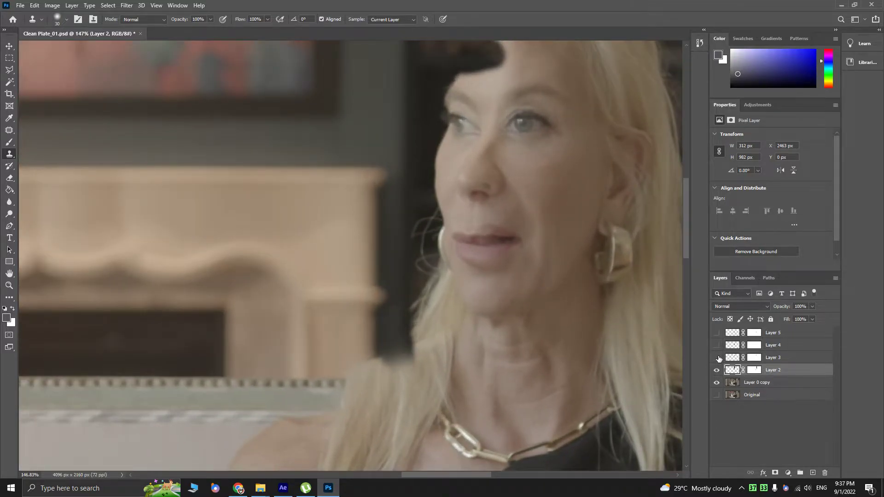
pyautogui.click(716, 333)
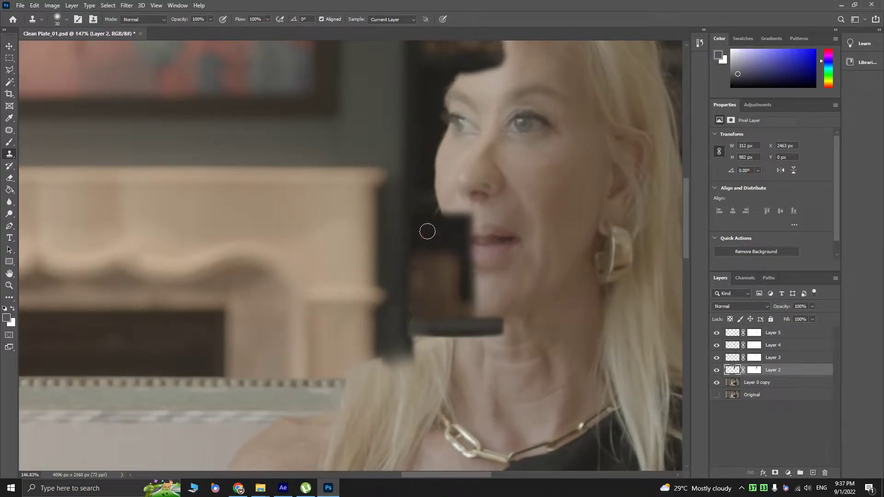
# - Check Layer 2 in isolation and clone dark shelf background over the stray hairs beside the cheek, just above the copied compartment
pyautogui.scroll(3, 453, 227)
pyautogui.scroll(1, 412, 243)
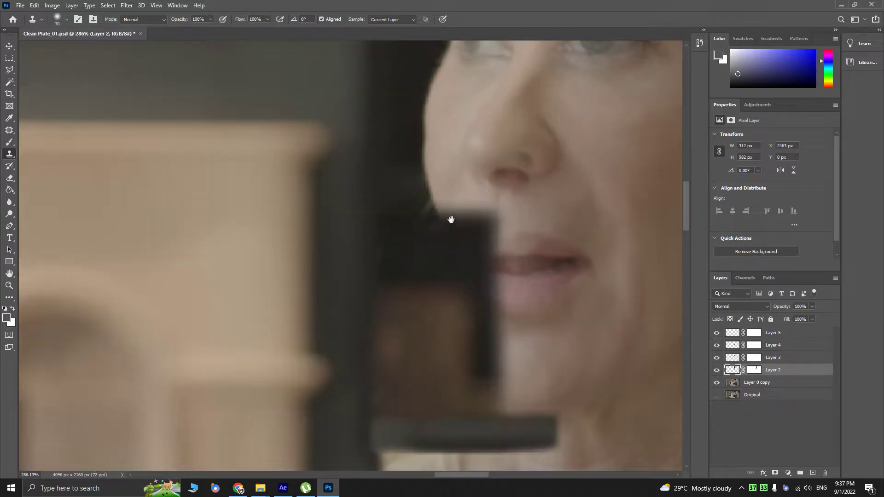
pyautogui.moveTo(451, 220); pyautogui.dragTo(427, 291)
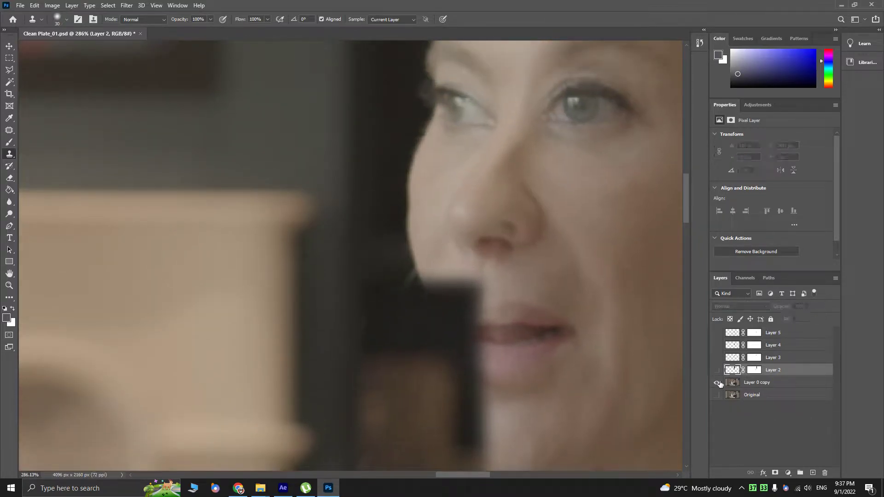
pyautogui.keyDown('alt'); pyautogui.click(716, 382); pyautogui.keyUp('alt')
pyautogui.keyDown('alt'); pyautogui.click(716, 370); pyautogui.keyUp('alt')
pyautogui.keyDown('alt'); pyautogui.click(716, 370); pyautogui.keyUp('alt')
pyautogui.scroll(2, 397, 279)
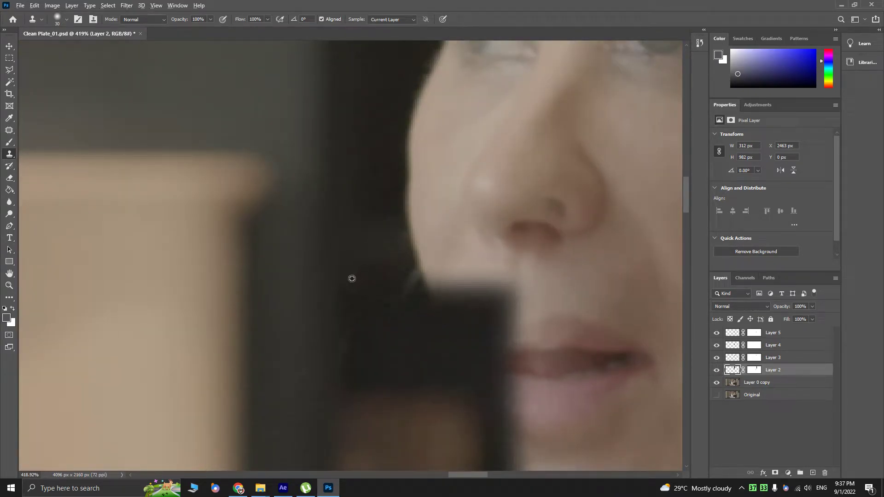
pyautogui.keyDown('alt'); pyautogui.click(347, 279); pyautogui.keyUp('alt')
pyautogui.moveTo(406, 276); pyautogui.dragTo(414, 285)
pyautogui.scroll(-5, 527, 361)
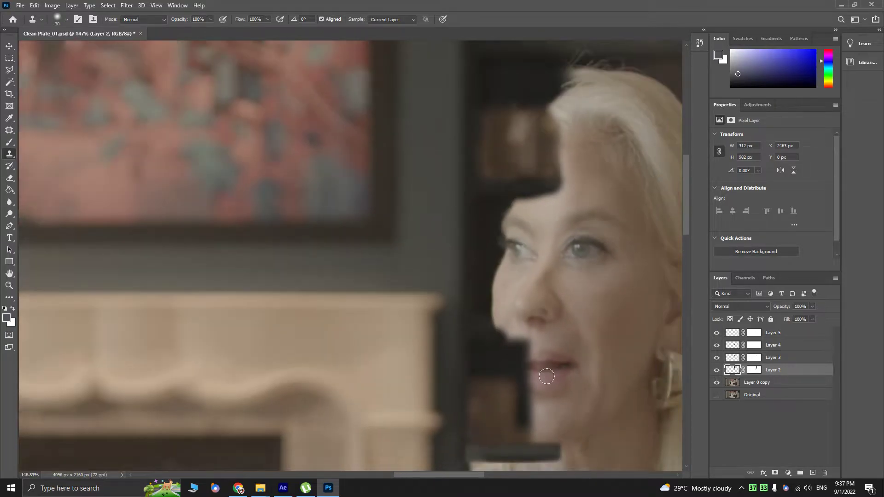
# - Try to clone the dark shelf background across the cheek and nose on Layer 2, and undo the misplaced stroke
pyautogui.press('v')
pyautogui.scroll(1, 547, 375)
pyautogui.moveTo(509, 351)
pyautogui.mouseDown()
pyautogui.moveTo(421, 310)
pyautogui.moveTo(219, 288)
pyautogui.moveTo(395, 345)
pyautogui.moveTo(416, 388)
pyautogui.mouseUp()
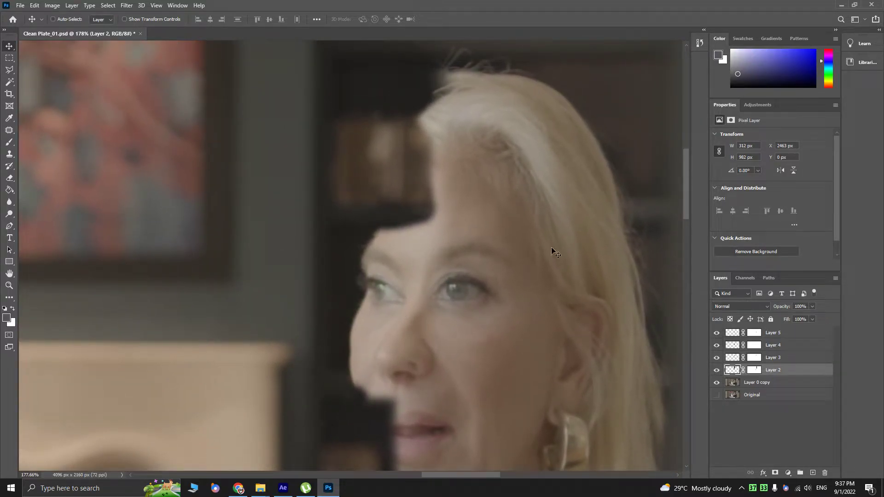
pyautogui.moveTo(549, 253); pyautogui.dragTo(481, 186)
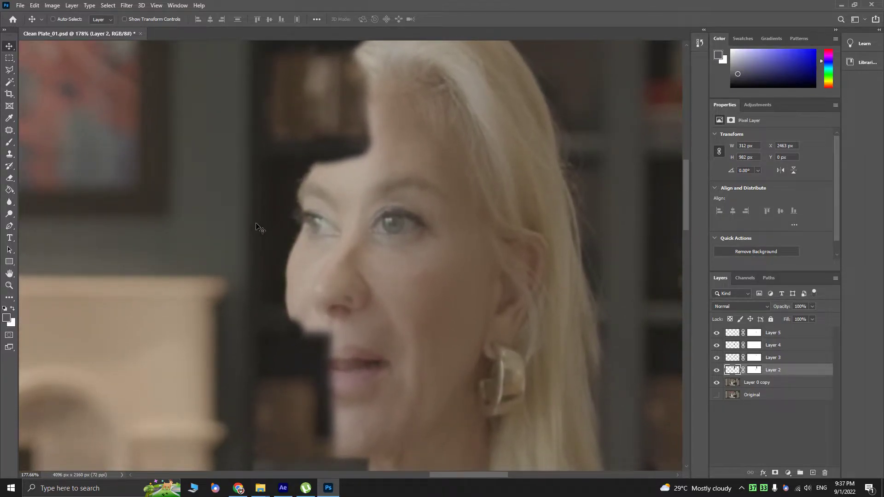
pyautogui.scroll(4, 263, 328)
pyautogui.press('s')
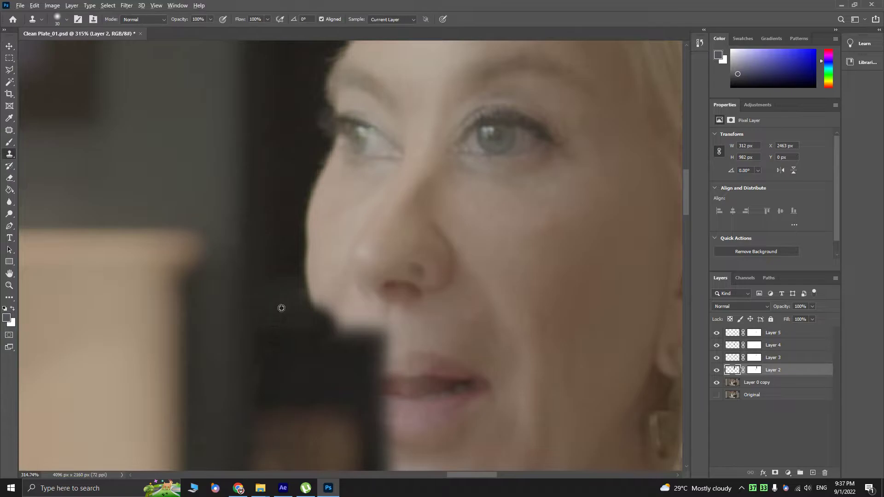
pyautogui.moveTo(305, 298)
pyautogui.mouseDown()
pyautogui.moveTo(329, 290)
pyautogui.moveTo(318, 303)
pyautogui.moveTo(338, 315)
pyautogui.moveTo(328, 300)
pyautogui.moveTo(327, 310)
pyautogui.moveTo(452, 308)
pyautogui.moveTo(317, 300)
pyautogui.moveTo(369, 289)
pyautogui.moveTo(334, 261)
pyautogui.moveTo(195, 226)
pyautogui.moveTo(169, 235)
pyautogui.moveTo(296, 202)
pyautogui.moveTo(398, 305)
pyautogui.mouseUp()
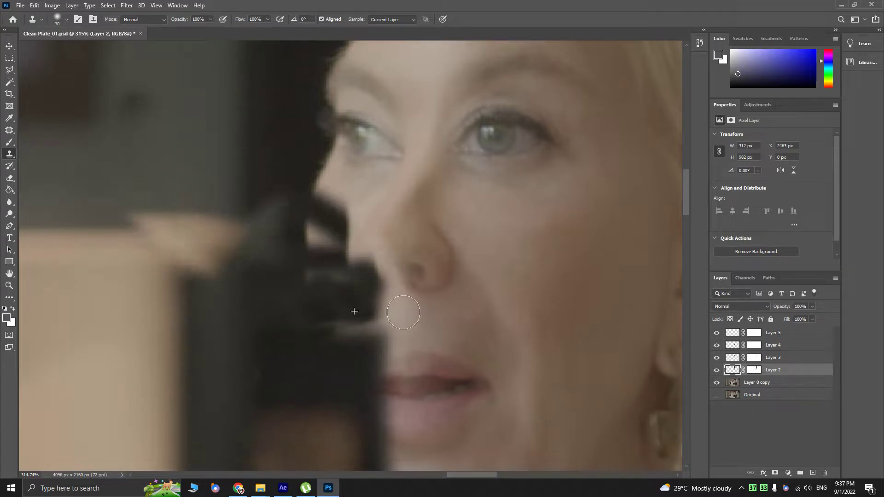
pyautogui.hotkey('ctrl', 'z')
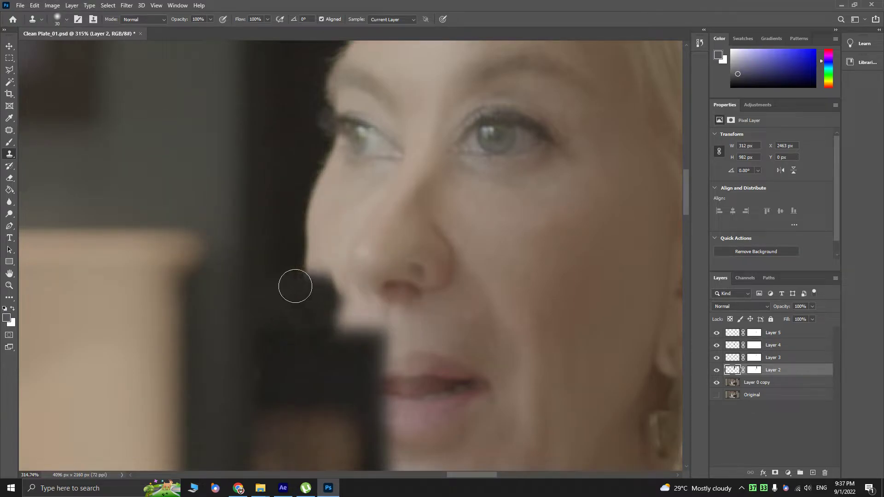
# - Clone dark shelf background over the lower cheek on Layer 2, down to the upper edge of the copied compartment
pyautogui.moveTo(310, 279)
pyautogui.mouseDown()
pyautogui.moveTo(334, 290)
pyautogui.moveTo(321, 312)
pyautogui.moveTo(370, 326)
pyautogui.moveTo(333, 332)
pyautogui.moveTo(369, 340)
pyautogui.mouseUp()
pyautogui.keyDown('alt'); pyautogui.click(290, 310); pyautogui.keyUp('alt')
pyautogui.scroll(-5, 369, 339)
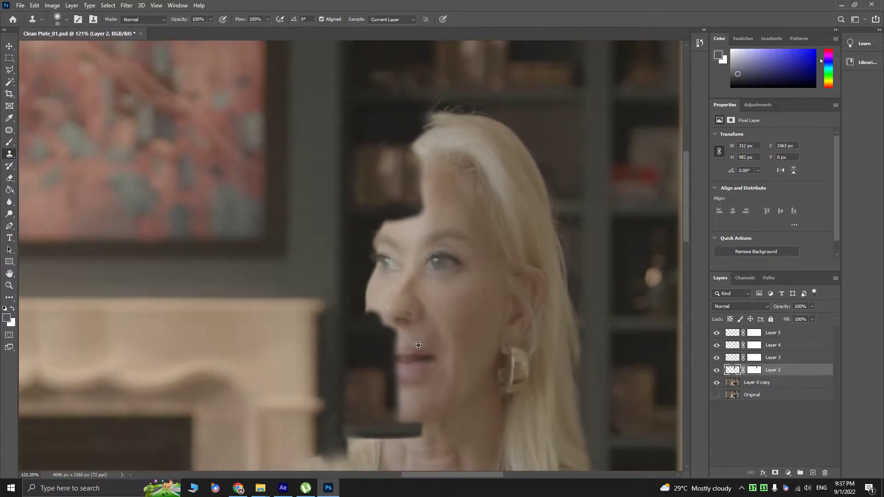
pyautogui.press('v')
pyautogui.scroll(-3, 421, 213)
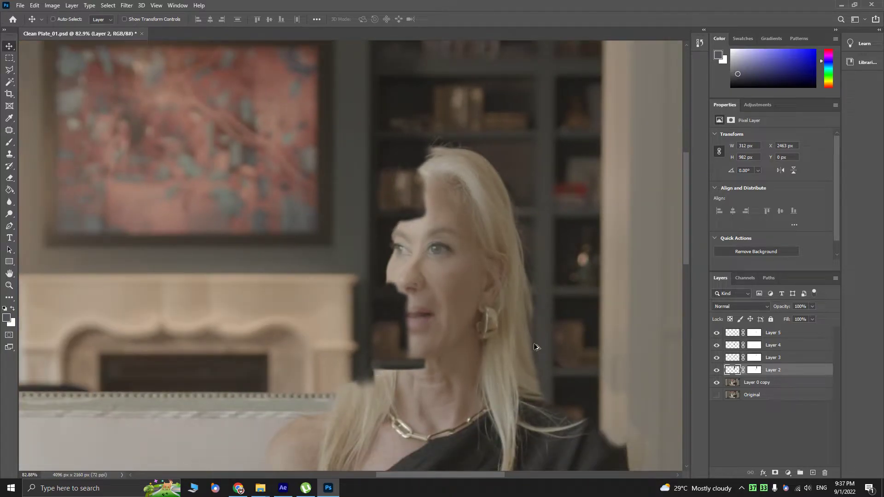
# - Check Layer 2 and Layer 0 copy in isolation around the shelf compartment just above the woman's hair
pyautogui.moveTo(449, 192); pyautogui.dragTo(427, 350)
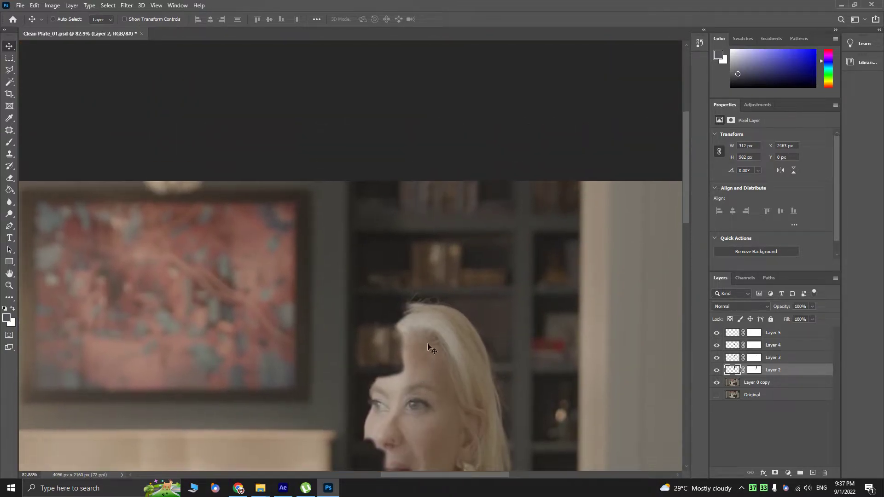
pyautogui.scroll(7, 443, 307)
pyautogui.scroll(4, 505, 311)
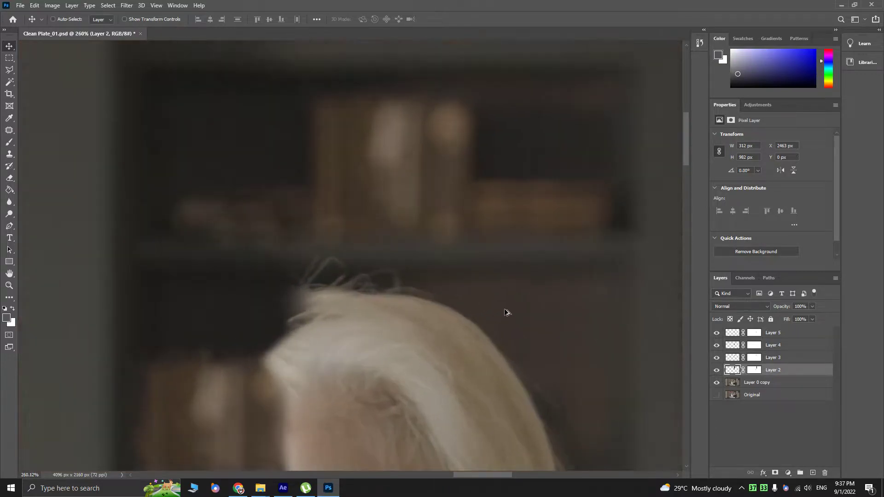
pyautogui.press('s')
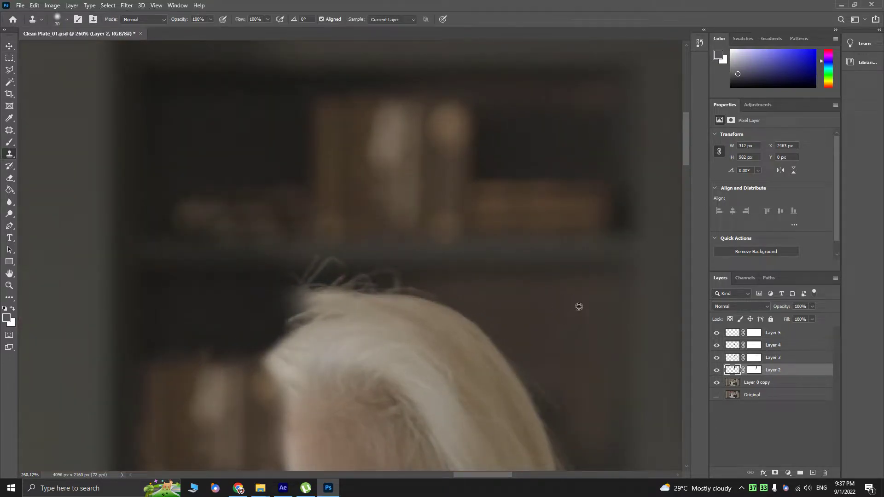
pyautogui.keyDown('alt'); pyautogui.click(716, 370); pyautogui.keyUp('alt')
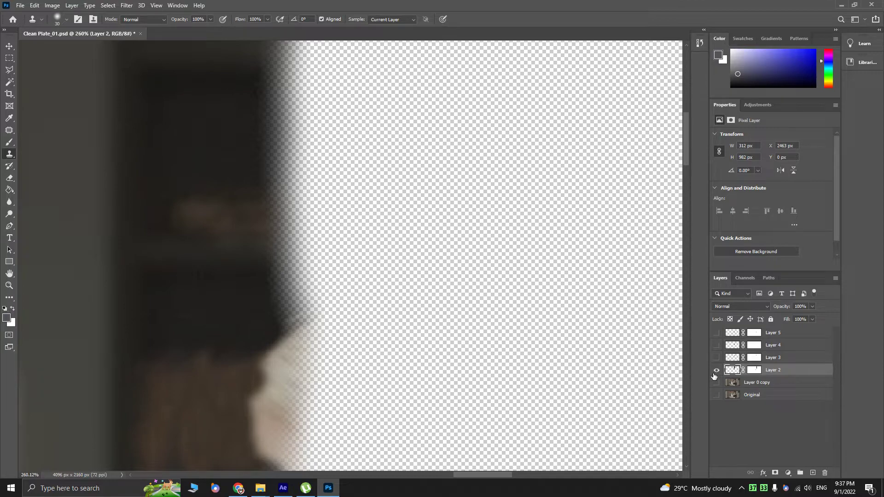
pyautogui.keyDown('alt'); pyautogui.click(716, 371); pyautogui.keyUp('alt')
pyautogui.keyDown('alt'); pyautogui.click(716, 382); pyautogui.keyUp('alt')
pyautogui.keyDown('alt'); pyautogui.click(716, 384); pyautogui.keyUp('alt')
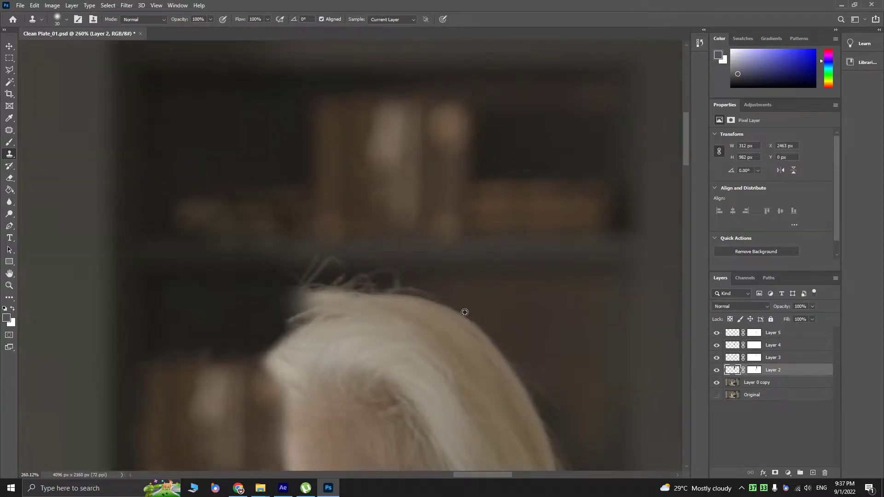
# - With only Layer 0 copy visible and selected, clone brown shelf background over the stray hairs on the crown using a soft brush about 31 px wide
pyautogui.keyDown('alt'); pyautogui.click(716, 371); pyautogui.keyUp('alt')
pyautogui.keyDown('alt'); pyautogui.click(716, 372); pyautogui.keyUp('alt')
pyautogui.keyDown('alt'); pyautogui.click(717, 386); pyautogui.keyUp('alt')
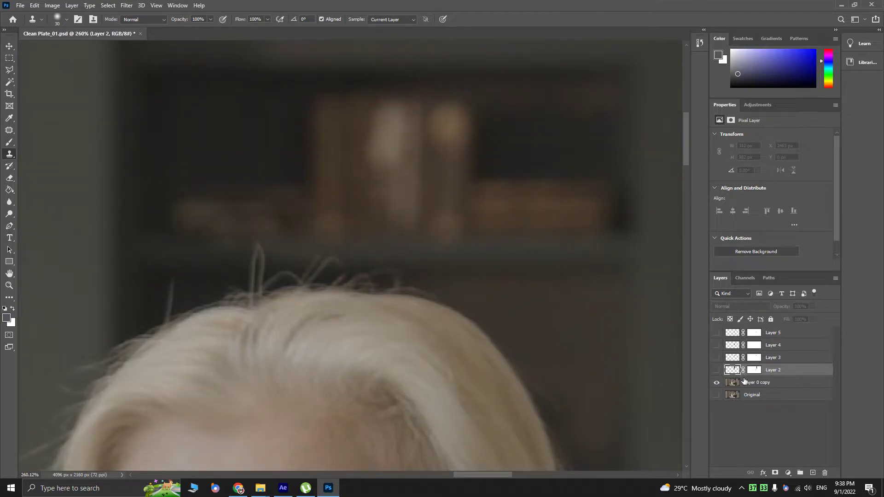
pyautogui.click(744, 381)
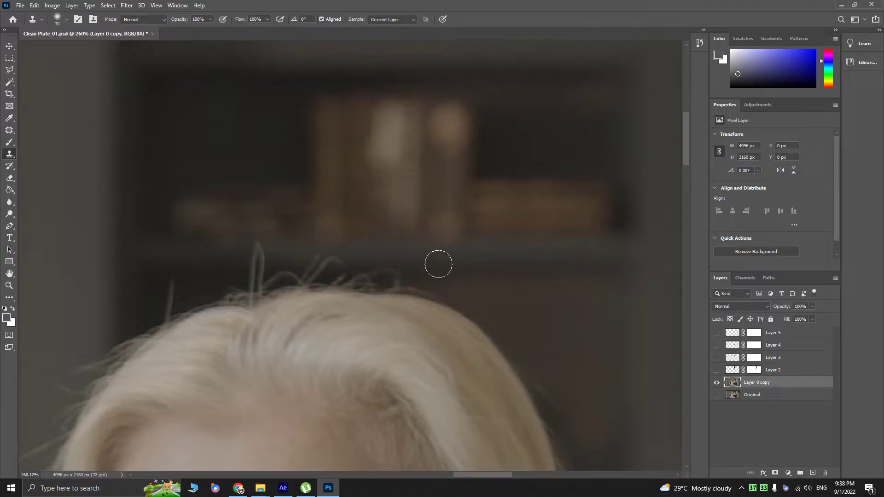
pyautogui.moveTo(395, 267)
pyautogui.mouseDown()
pyautogui.moveTo(345, 269)
pyautogui.moveTo(401, 278)
pyautogui.moveTo(377, 280)
pyautogui.moveTo(426, 293)
pyautogui.moveTo(411, 297)
pyautogui.moveTo(426, 310)
pyautogui.moveTo(373, 291)
pyautogui.moveTo(372, 273)
pyautogui.moveTo(296, 263)
pyautogui.moveTo(344, 269)
pyautogui.moveTo(323, 267)
pyautogui.moveTo(310, 279)
pyautogui.moveTo(390, 297)
pyautogui.moveTo(363, 303)
pyautogui.moveTo(407, 307)
pyautogui.mouseUp()
pyautogui.keyDown('alt'); pyautogui.rightClick(407, 308); pyautogui.keyUp('alt')
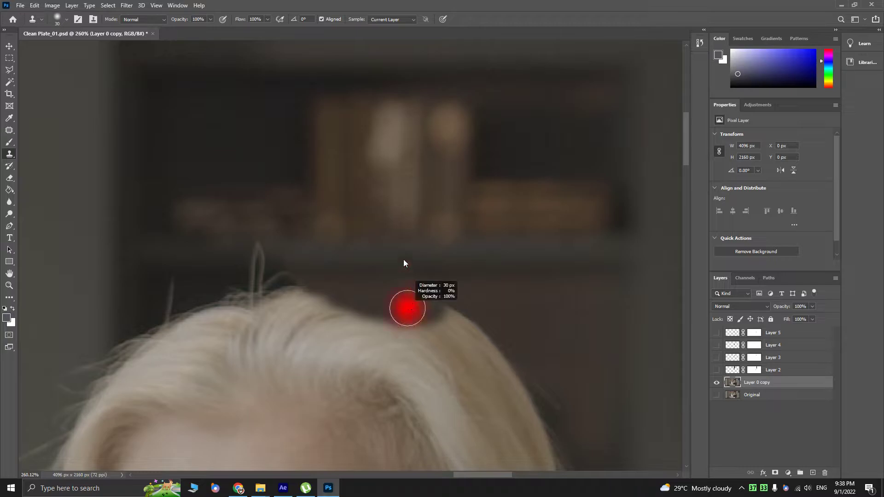
pyautogui.moveTo(402, 257)
pyautogui.mouseDown()
pyautogui.moveTo(408, 278)
pyautogui.moveTo(458, 296)
pyautogui.moveTo(407, 282)
pyautogui.moveTo(448, 261)
pyautogui.moveTo(399, 262)
pyautogui.moveTo(461, 264)
pyautogui.moveTo(364, 270)
pyautogui.moveTo(377, 260)
pyautogui.moveTo(357, 258)
pyautogui.moveTo(415, 255)
pyautogui.moveTo(390, 262)
pyautogui.mouseUp()
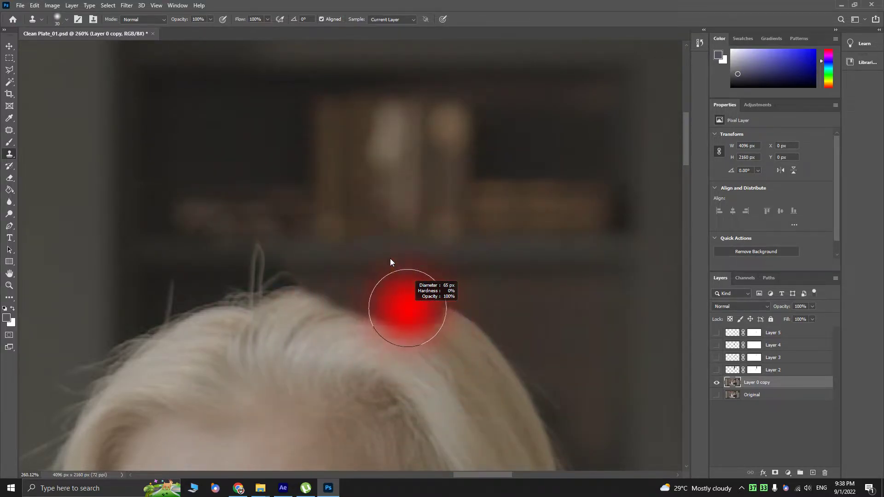
pyautogui.moveTo(396, 136)
pyautogui.mouseDown()
pyautogui.moveTo(384, 337)
pyautogui.moveTo(386, 165)
pyautogui.mouseUp()
pyautogui.moveTo(382, 81); pyautogui.dragTo(383, 83)
pyautogui.moveTo(445, 299); pyautogui.dragTo(418, 295)
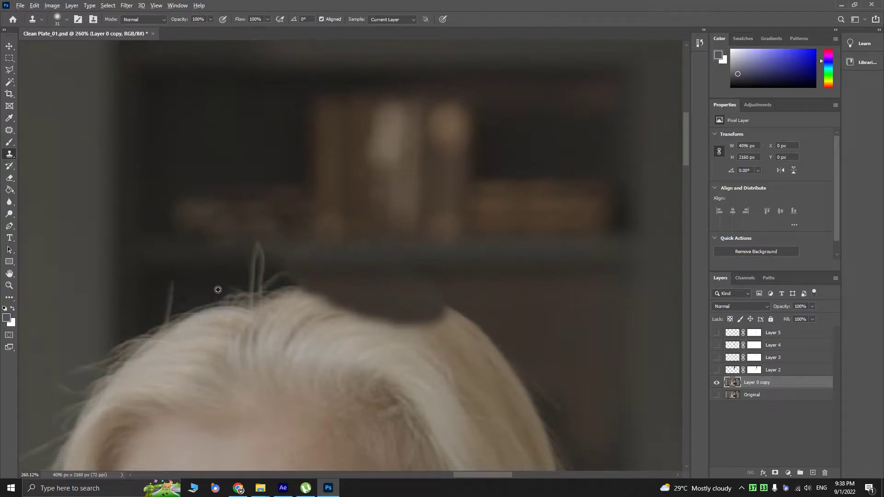
# - With the Healing Brush sampling the dark shelf interior, remove the thin upright hair above the left side of the head on Layer 0 copy
pyautogui.scroll(3, 188, 296)
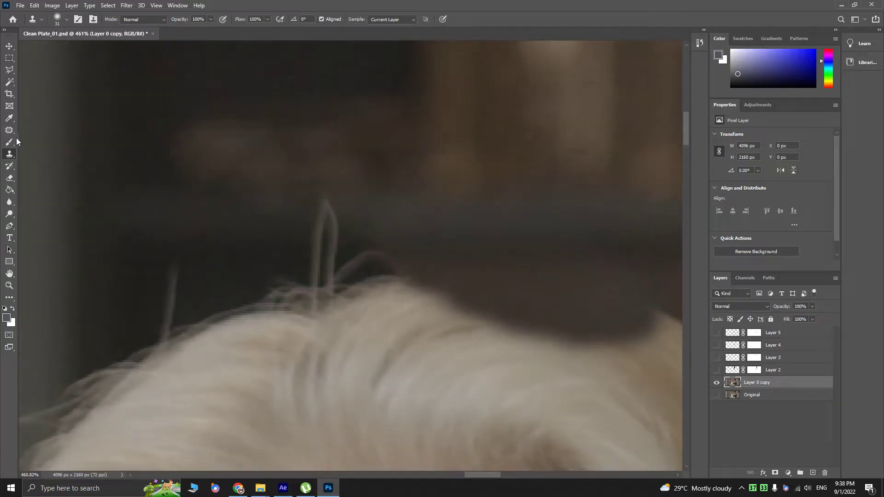
pyautogui.click(13, 132)
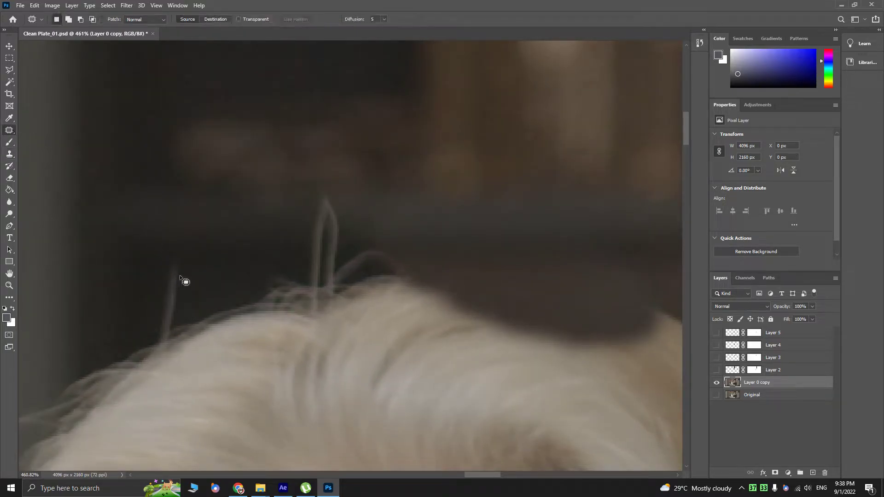
pyautogui.rightClick(9, 131)
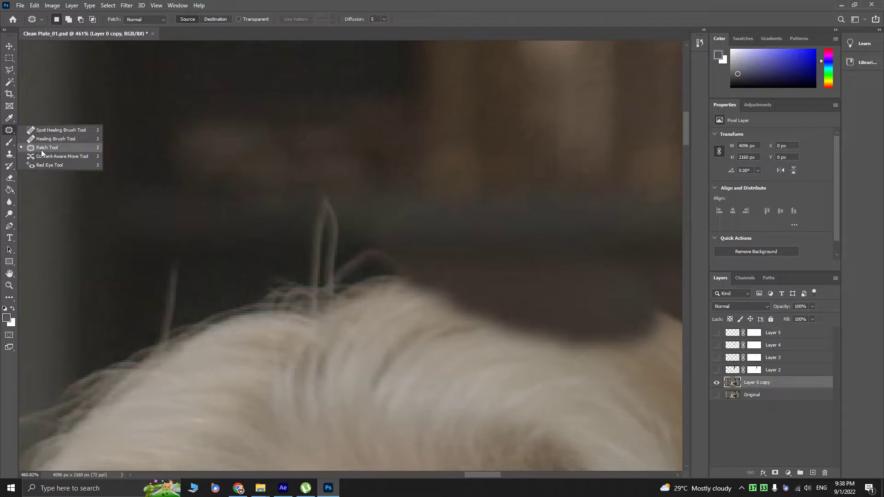
pyautogui.click(42, 139)
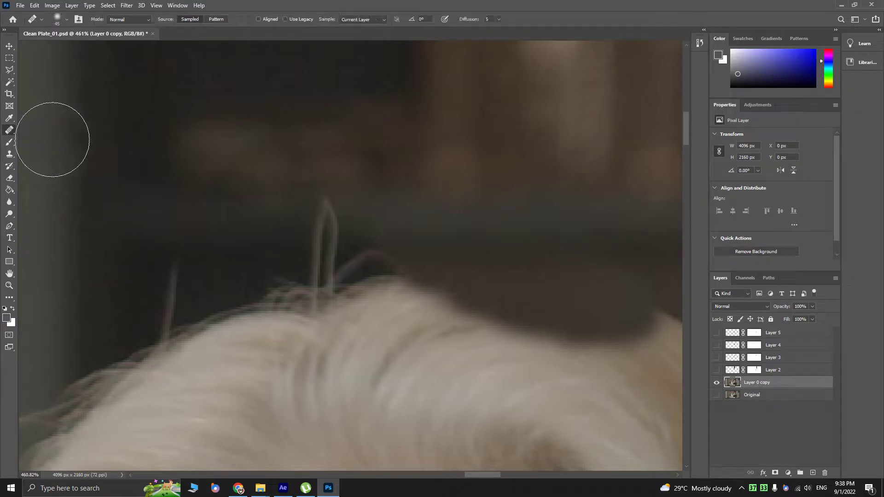
pyautogui.scroll(-3, 322, 185)
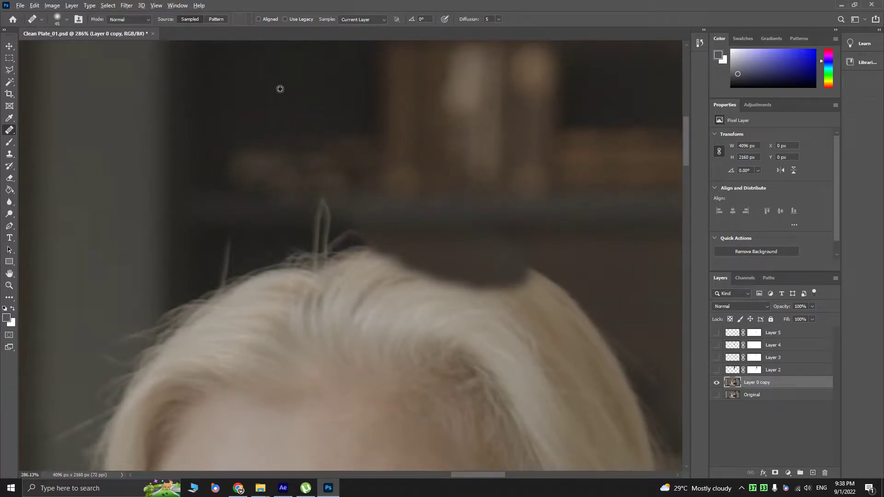
pyautogui.keyDown('alt'); pyautogui.click(290, 83); pyautogui.keyUp('alt')
pyautogui.moveTo(224, 253); pyautogui.dragTo(194, 269)
pyautogui.scroll(2, 219, 262)
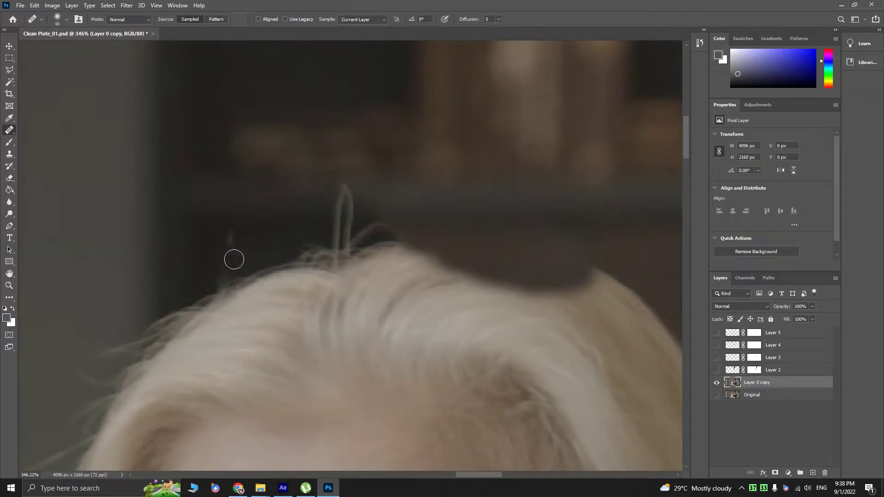
pyautogui.moveTo(221, 281)
pyautogui.mouseDown()
pyautogui.moveTo(254, 260)
pyautogui.moveTo(215, 296)
pyautogui.moveTo(249, 306)
pyautogui.moveTo(241, 280)
pyautogui.mouseUp()
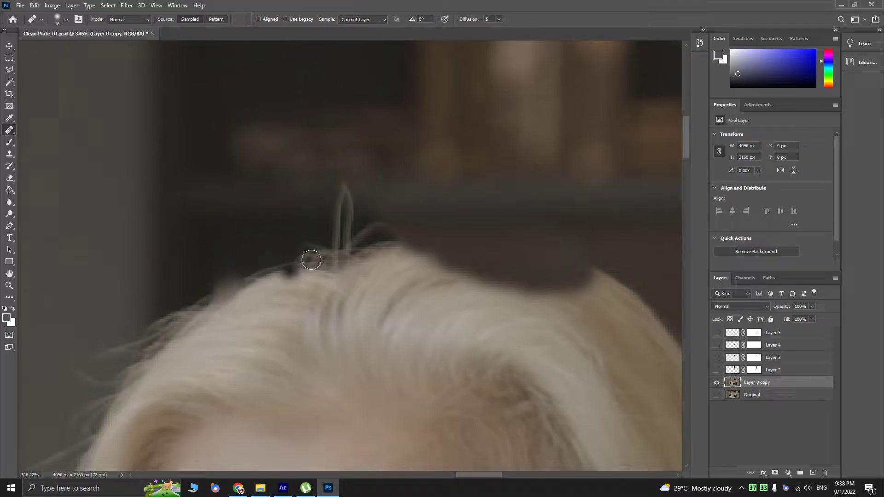
# - Heal the tip of the looped hair against the shelf edge, and undo the additional strokes lower down near the hairline
pyautogui.scroll(2, 562, 315)
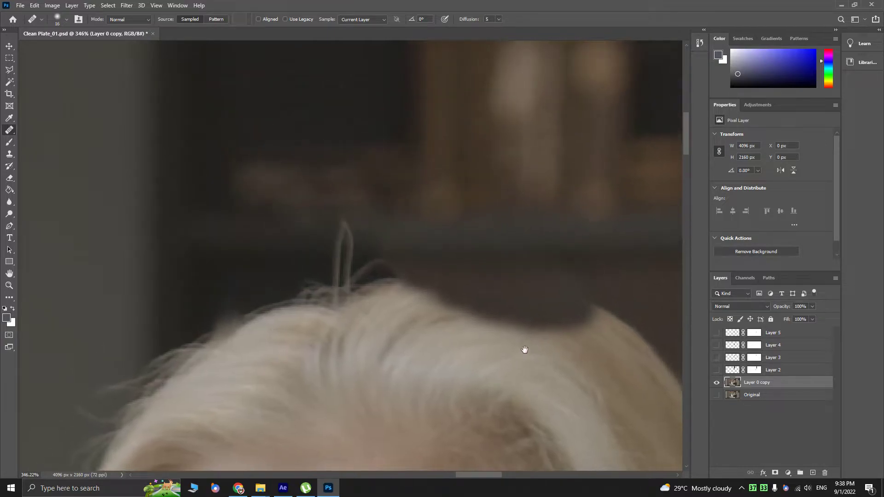
pyautogui.moveTo(328, 234); pyautogui.dragTo(357, 244)
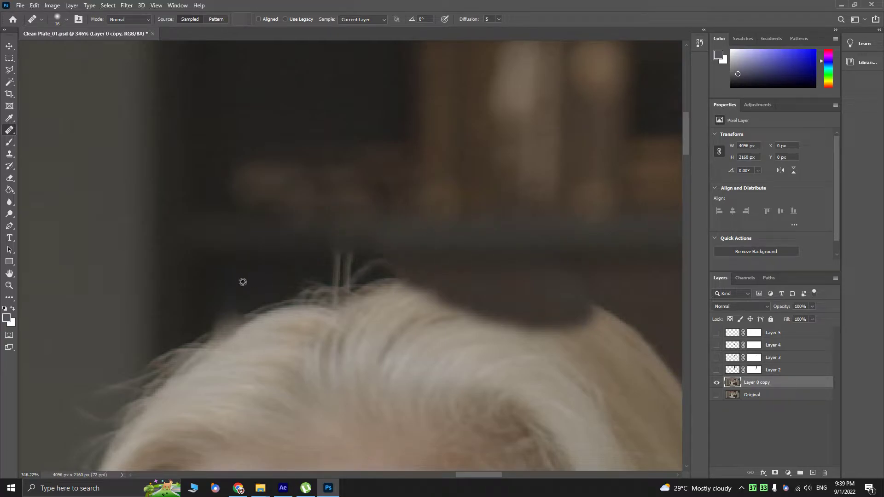
pyautogui.moveTo(344, 269); pyautogui.dragTo(339, 268)
pyautogui.click(370, 306)
pyautogui.hotkey('ctrl', 'z')
pyautogui.hotkey('ctrl', 'z')
# - Try to patch the remaining upright hairs with the dark shelf area beside them, then undo the patch and deselect
pyautogui.rightClick(9, 130)
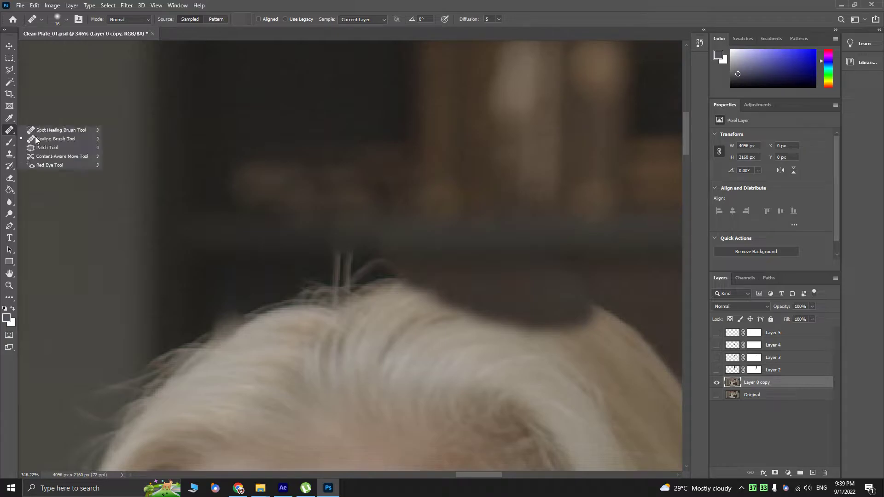
pyautogui.click(62, 148)
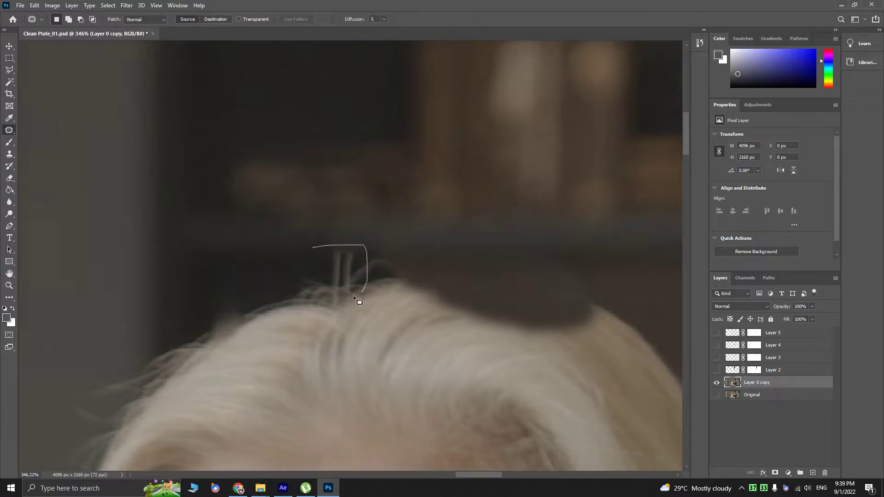
pyautogui.moveTo(308, 256)
pyautogui.mouseDown()
pyautogui.moveTo(310, 248)
pyautogui.moveTo(237, 256)
pyautogui.mouseUp()
pyautogui.hotkey('ctrl', 'z')
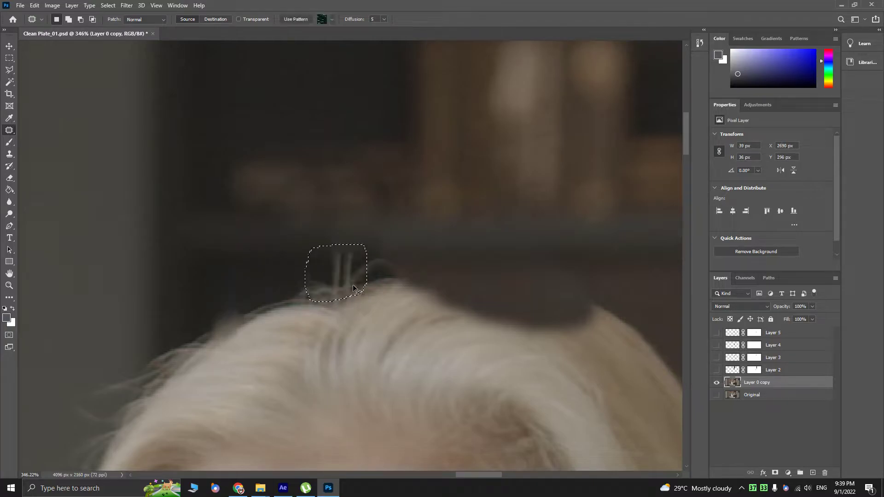
pyautogui.press('s')
pyautogui.hotkey('ctrl', 'd')
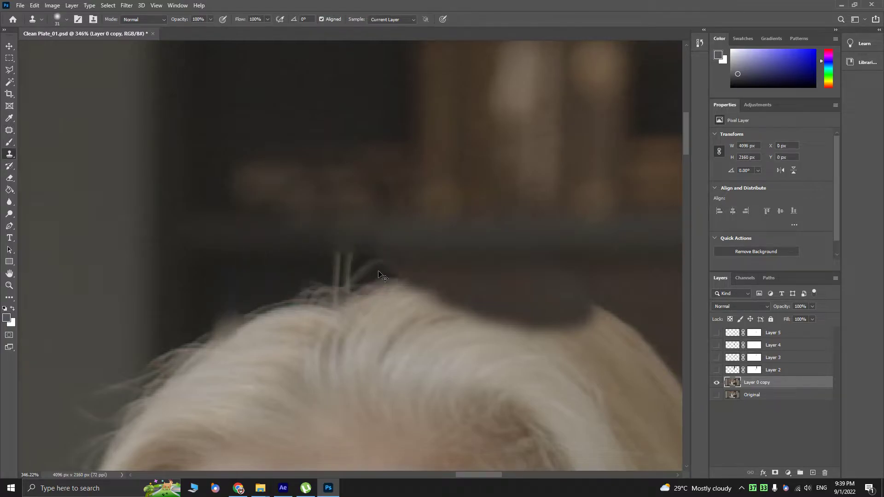
# - Clone dark shelf background over the stray hairs along the left side of the hairline on Layer 0 copy with a smaller brush, undoing one misplaced stroke
pyautogui.keyDown('alt'); pyautogui.rightClick(252, 277); pyautogui.keyUp('alt')
pyautogui.moveTo(251, 277); pyautogui.dragTo(245, 281)
pyautogui.moveTo(360, 108); pyautogui.dragTo(350, 174)
pyautogui.moveTo(230, 368)
pyautogui.mouseDown()
pyautogui.moveTo(212, 394)
pyautogui.moveTo(199, 384)
pyautogui.moveTo(224, 377)
pyautogui.moveTo(226, 409)
pyautogui.mouseUp()
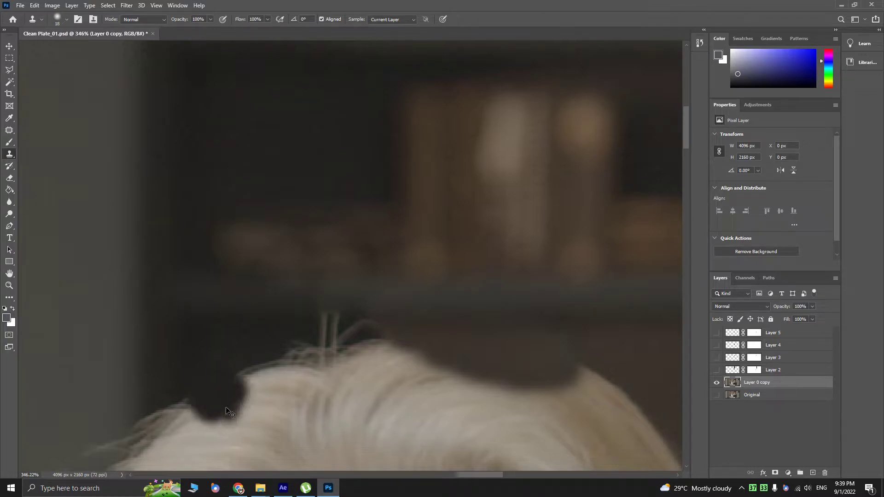
pyautogui.hotkey('ctrl', 'z')
pyautogui.moveTo(223, 372)
pyautogui.mouseDown()
pyautogui.moveTo(191, 391)
pyautogui.moveTo(214, 400)
pyautogui.moveTo(245, 370)
pyautogui.moveTo(259, 420)
pyautogui.mouseUp()
pyautogui.scroll(1, 255, 404)
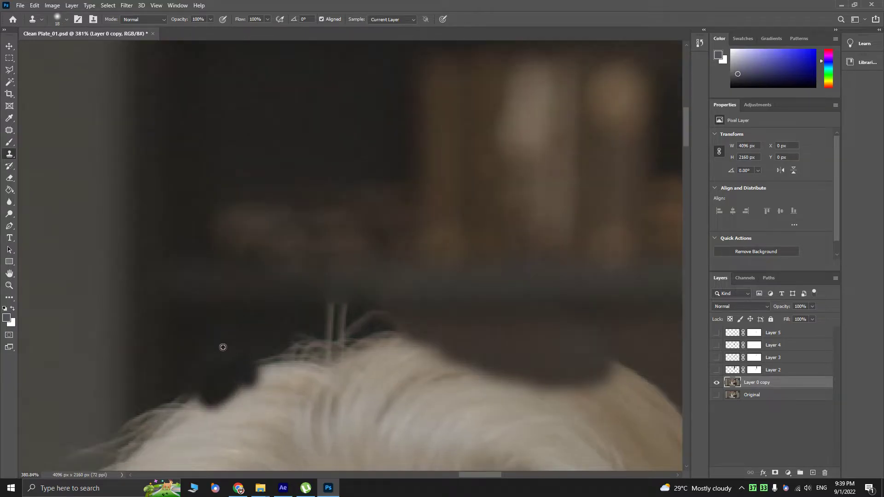
pyautogui.moveTo(266, 354)
pyautogui.mouseDown()
pyautogui.moveTo(301, 356)
pyautogui.moveTo(252, 367)
pyautogui.mouseUp()
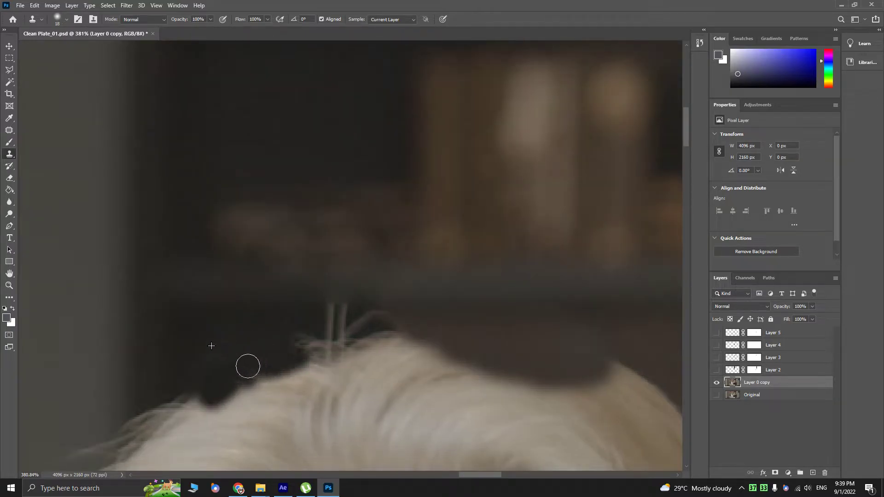
# - Clone dark shelf background over the two upright hairs and the loose strands beside the crown on Layer 0 copy, redoing poor strokes
pyautogui.moveTo(301, 340)
pyautogui.mouseDown()
pyautogui.moveTo(304, 357)
pyautogui.moveTo(352, 358)
pyautogui.mouseUp()
pyautogui.click(219, 349)
pyautogui.hotkey('ctrl', 'z')
pyautogui.moveTo(337, 334)
pyautogui.mouseDown()
pyautogui.moveTo(329, 332)
pyautogui.moveTo(345, 322)
pyautogui.moveTo(328, 316)
pyautogui.mouseUp()
pyautogui.hotkey('ctrl', 's')
pyautogui.moveTo(366, 325)
pyautogui.mouseDown()
pyautogui.moveTo(392, 322)
pyautogui.moveTo(393, 338)
pyautogui.moveTo(419, 347)
pyautogui.mouseUp()
pyautogui.hotkey('ctrl', 'z')
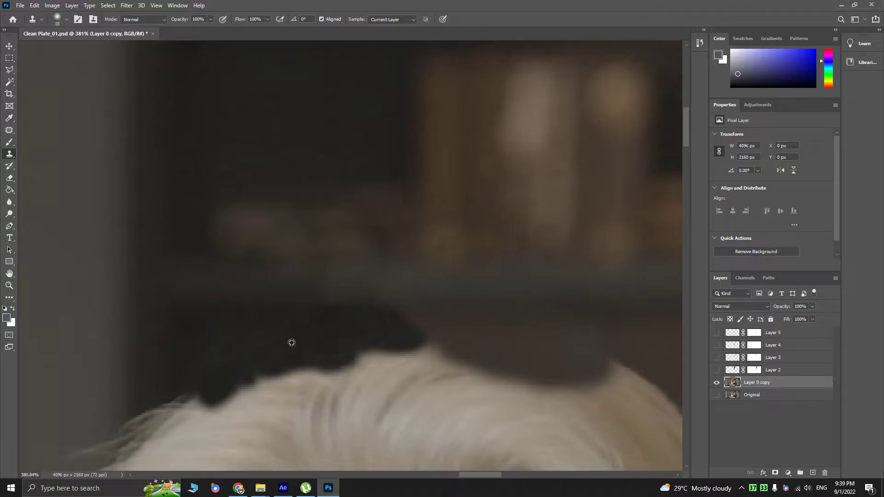
pyautogui.moveTo(357, 350)
pyautogui.mouseDown()
pyautogui.moveTo(431, 349)
pyautogui.moveTo(401, 355)
pyautogui.mouseUp()
# - Clone brown shelf background over the hair's upper edge right of the crown on Layer 0 copy, and show Layers 2 to 5 again
pyautogui.scroll(-3, 449, 364)
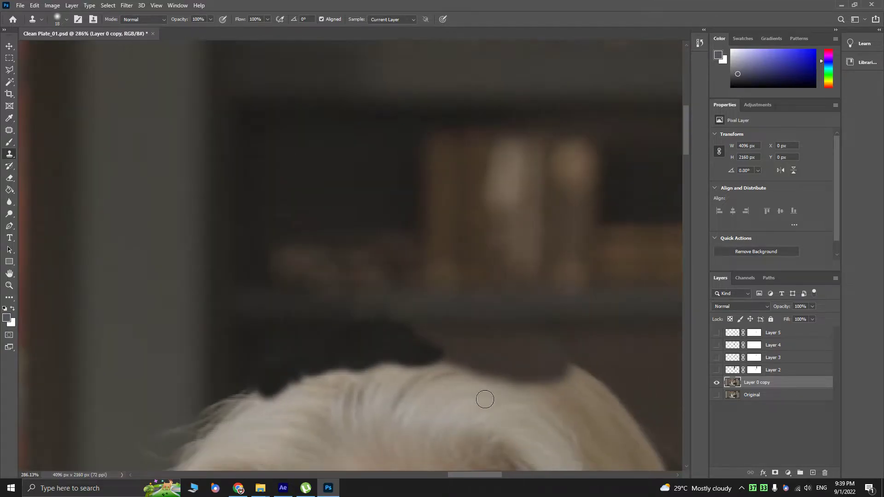
pyautogui.moveTo(517, 381); pyautogui.dragTo(384, 372)
pyautogui.moveTo(454, 348)
pyautogui.mouseDown()
pyautogui.moveTo(433, 365)
pyautogui.moveTo(448, 380)
pyautogui.mouseUp()
pyautogui.scroll(4, 448, 380)
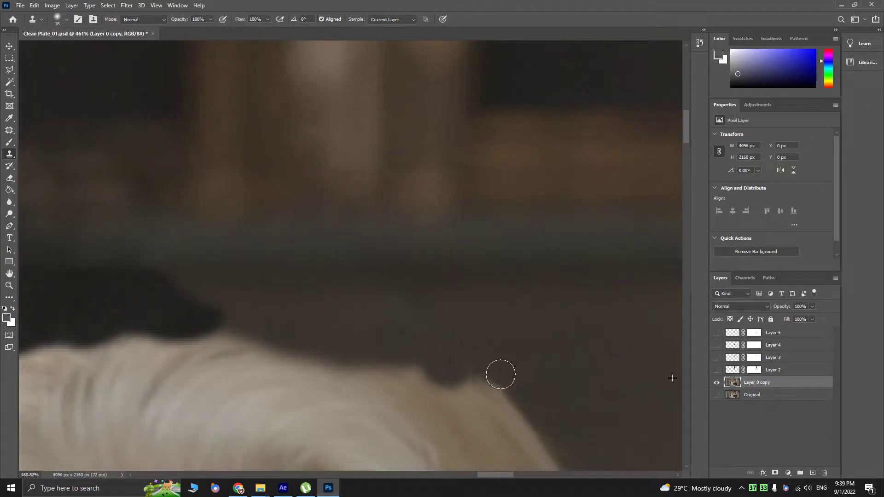
pyautogui.scroll(-3, 499, 371)
pyautogui.moveTo(562, 424); pyautogui.dragTo(386, 280)
pyautogui.scroll(-1, 430, 292)
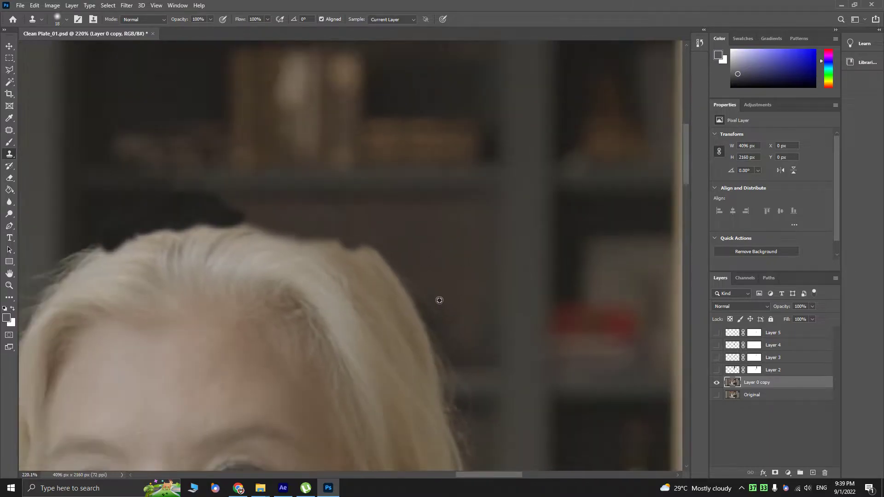
pyautogui.moveTo(717, 370); pyautogui.dragTo(712, 337)
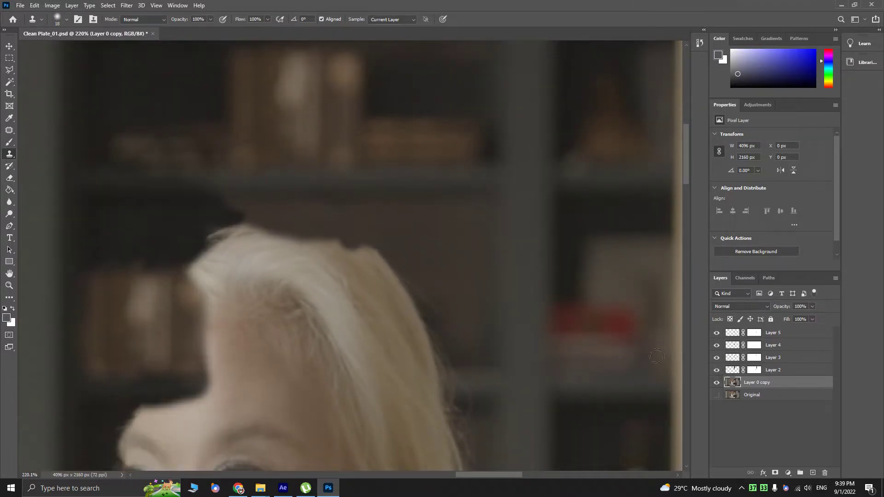
# - Review the composite around the head with all working layers shown, check the original footage in After Effects, and return to Photoshop
pyautogui.scroll(-5, 443, 288)
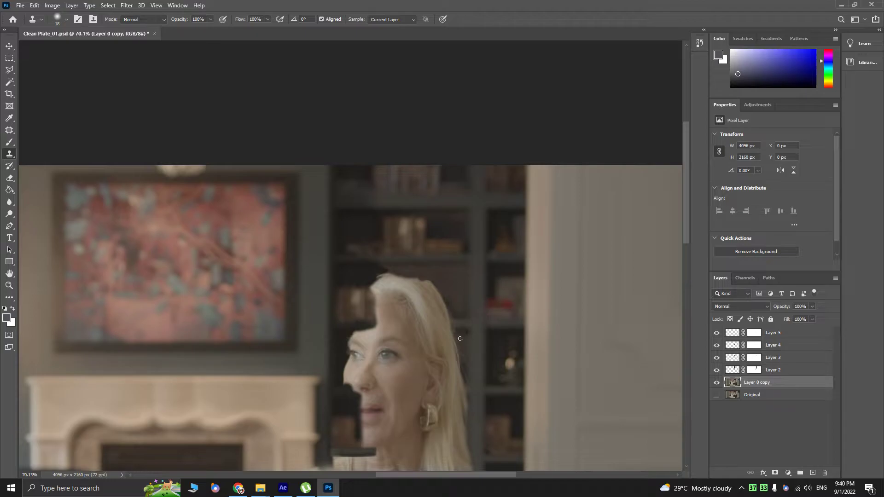
pyautogui.press('v')
pyautogui.scroll(4, 464, 365)
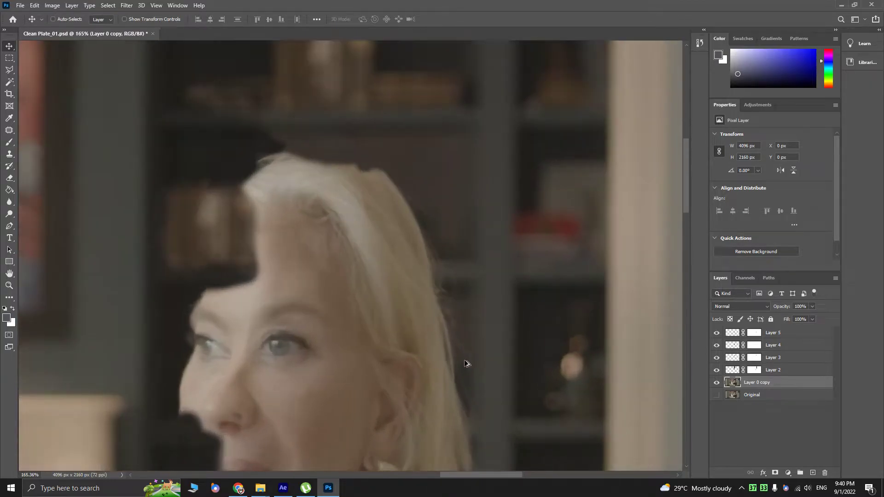
pyautogui.hotkey('alt', 'Tab')
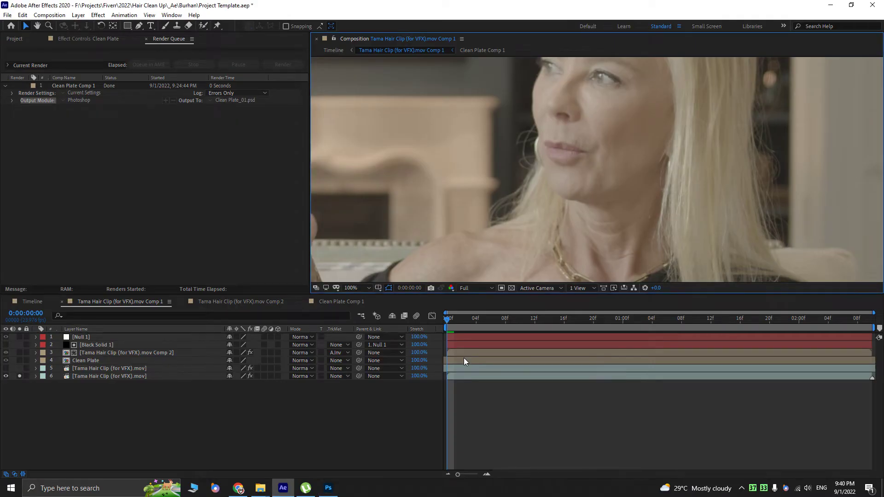
pyautogui.hotkey('alt', 'Tab')
pyautogui.scroll(-3, 470, 283)
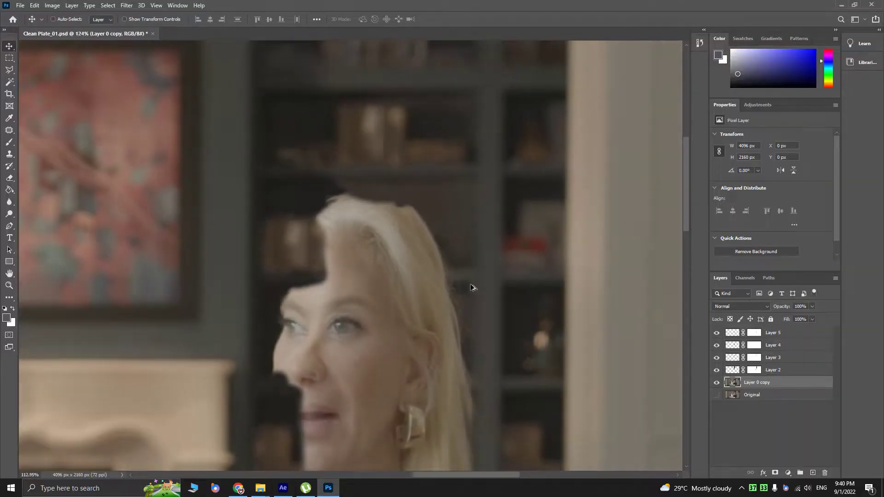
# - Compare the Original layer with the working layers around the head, and check the source footage in After Effects before returning to Photoshop
pyautogui.scroll(-3, 456, 286)
pyautogui.scroll(3, 488, 363)
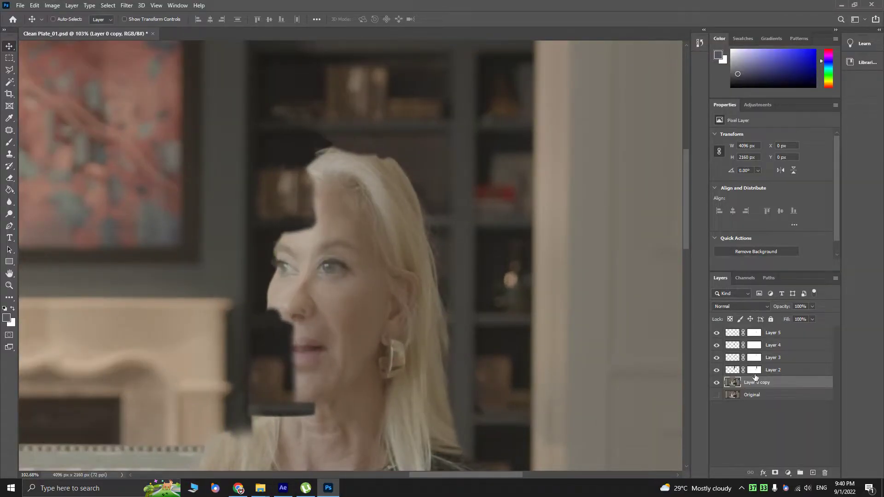
pyautogui.keyDown('alt'); pyautogui.click(716, 395); pyautogui.keyUp('alt')
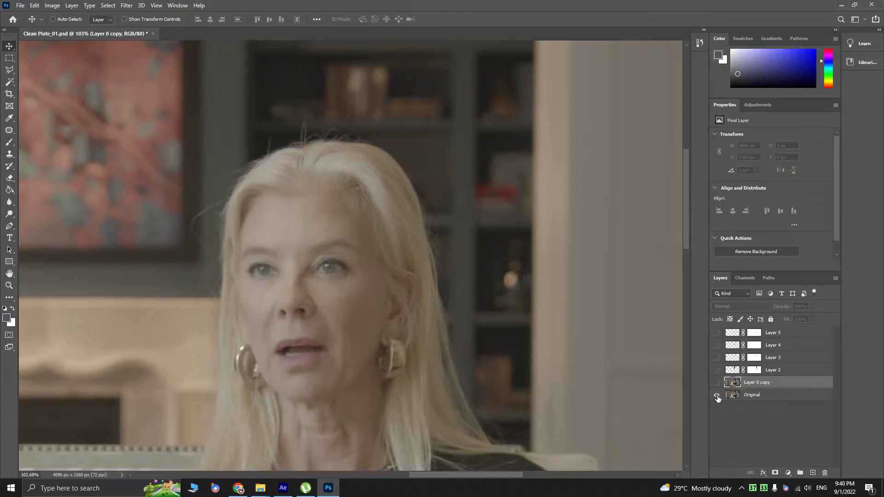
pyautogui.keyDown('alt'); pyautogui.click(716, 395); pyautogui.keyUp('alt')
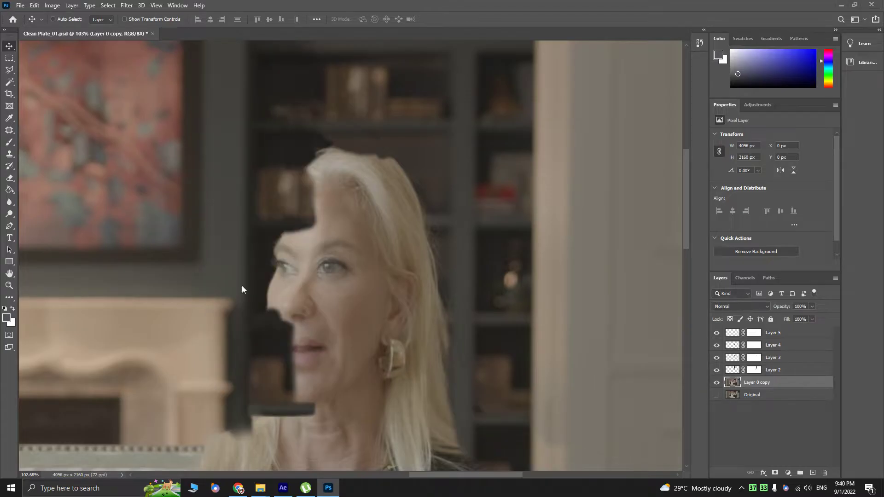
pyautogui.hotkey('alt', 'Tab')
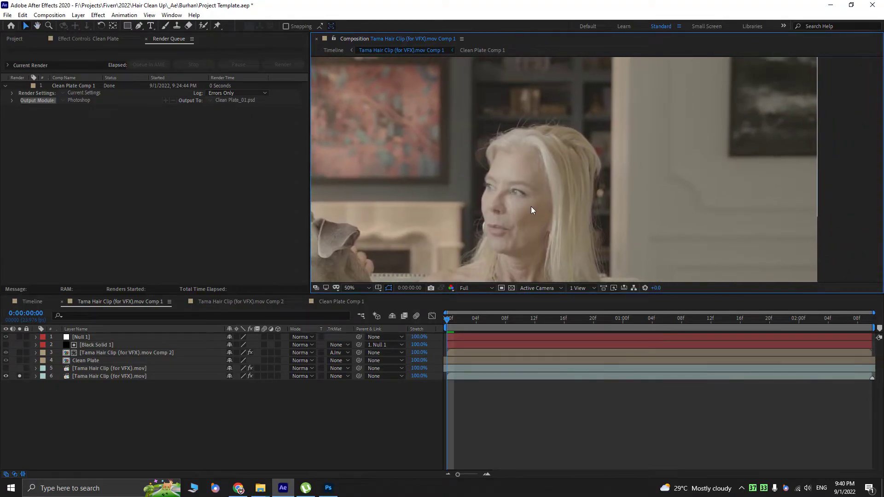
pyautogui.hotkey('alt', 'Tab')
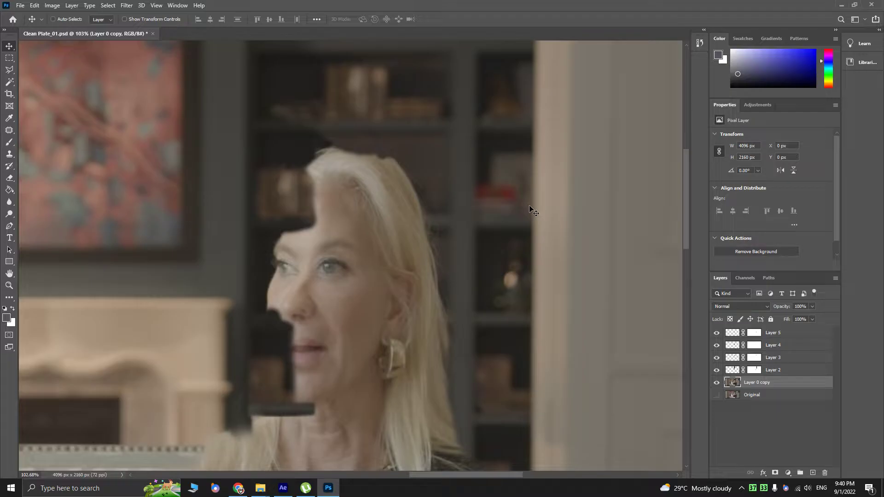
pyautogui.keyDown('alt'); pyautogui.click(716, 395); pyautogui.keyUp('alt')
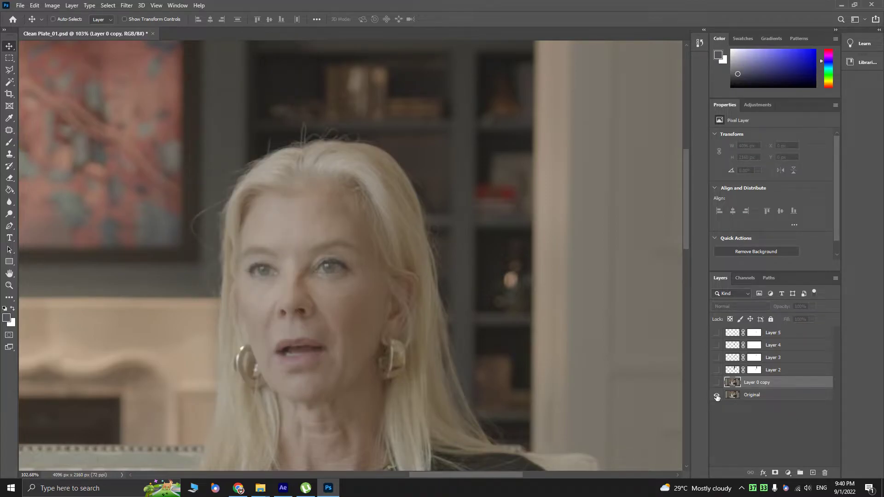
pyautogui.keyDown('alt'); pyautogui.click(716, 396); pyautogui.keyUp('alt')
pyautogui.keyDown('alt'); pyautogui.click(716, 395); pyautogui.keyUp('alt')
pyautogui.keyDown('alt'); pyautogui.click(716, 395); pyautogui.keyUp('alt')
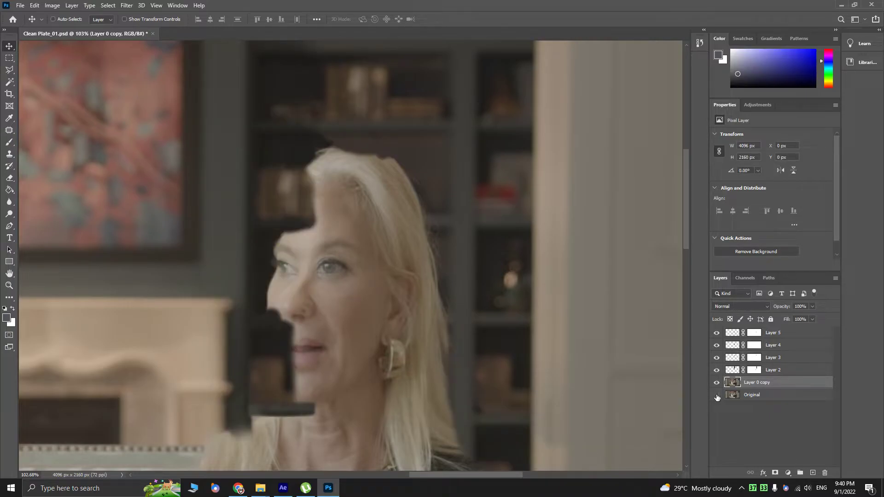
pyautogui.keyDown('alt'); pyautogui.click(716, 396); pyautogui.keyUp('alt')
pyautogui.keyDown('alt'); pyautogui.click(716, 395); pyautogui.keyUp('alt')
# - Patch the hard dark edge just above the crown on Layer 0 copy with brown shelf background using the Patch tool, and deselect
pyautogui.scroll(5, 283, 162)
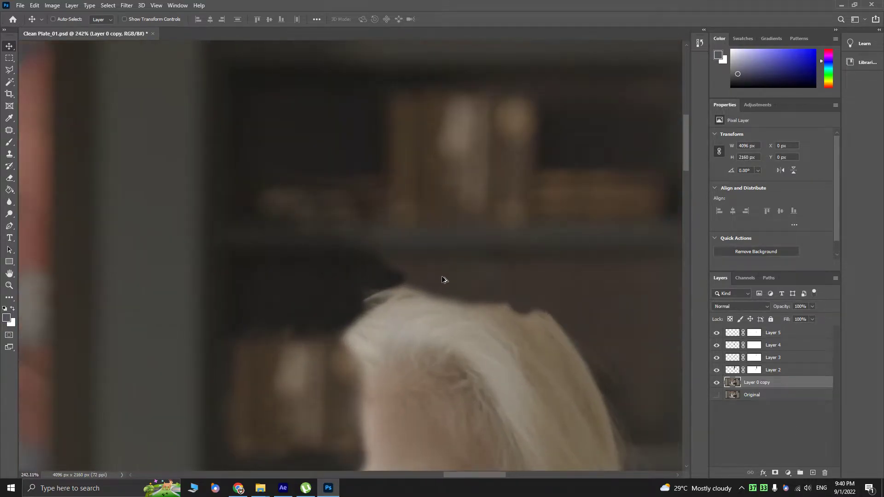
pyautogui.scroll(2, 409, 295)
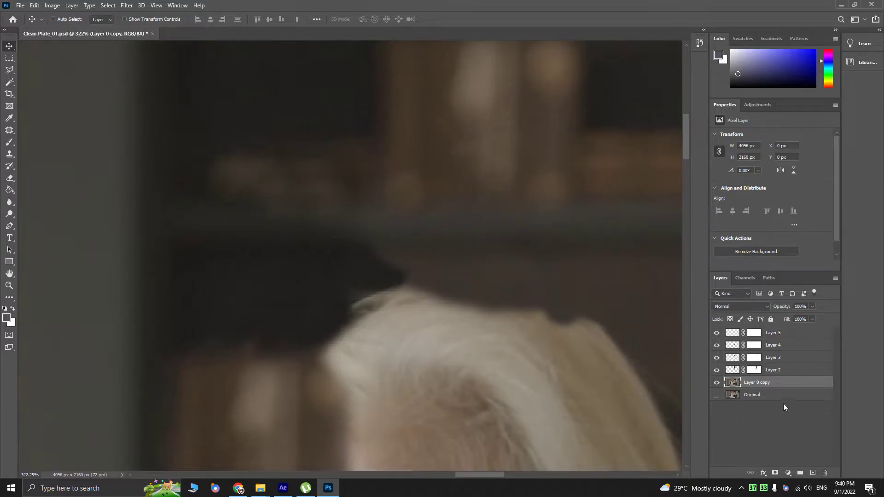
pyautogui.click(716, 383)
pyautogui.click(717, 383)
pyautogui.click(9, 131)
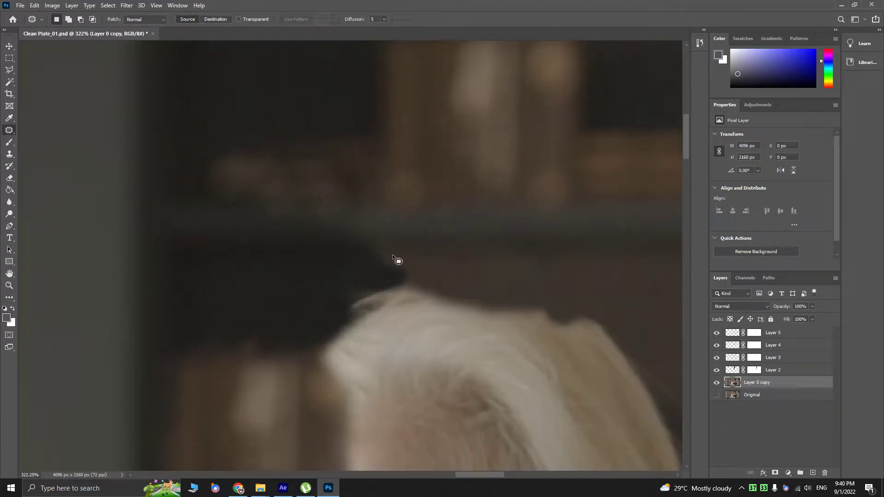
pyautogui.moveTo(343, 242); pyautogui.dragTo(395, 242)
pyautogui.moveTo(372, 287)
pyautogui.mouseDown()
pyautogui.moveTo(347, 282)
pyautogui.moveTo(345, 246)
pyautogui.mouseUp()
pyautogui.hscroll(5, 342, 282)
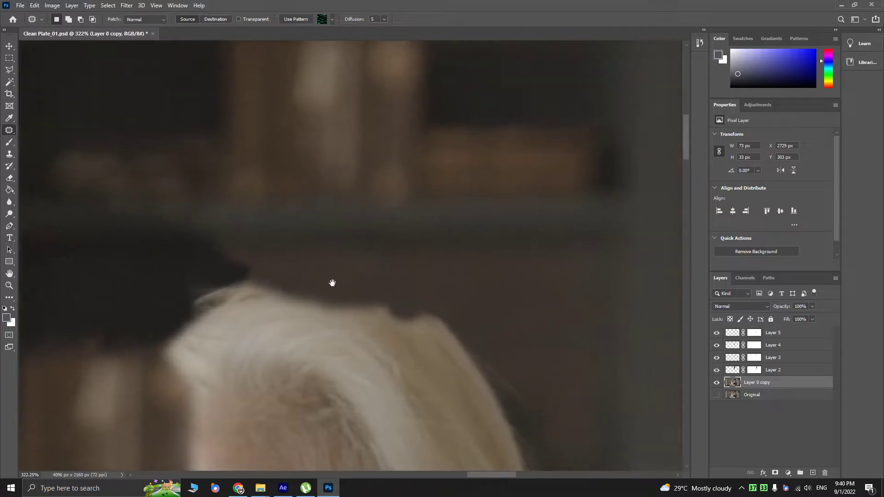
pyautogui.moveTo(159, 262); pyautogui.dragTo(413, 254)
pyautogui.scroll(-1, 254, 266)
pyautogui.hotkey('ctrl', 'd')
# - Patch the remaining transition beside the crown on Layer 0 copy with the dark shelf background, and deselect
pyautogui.scroll(2, 104, 259)
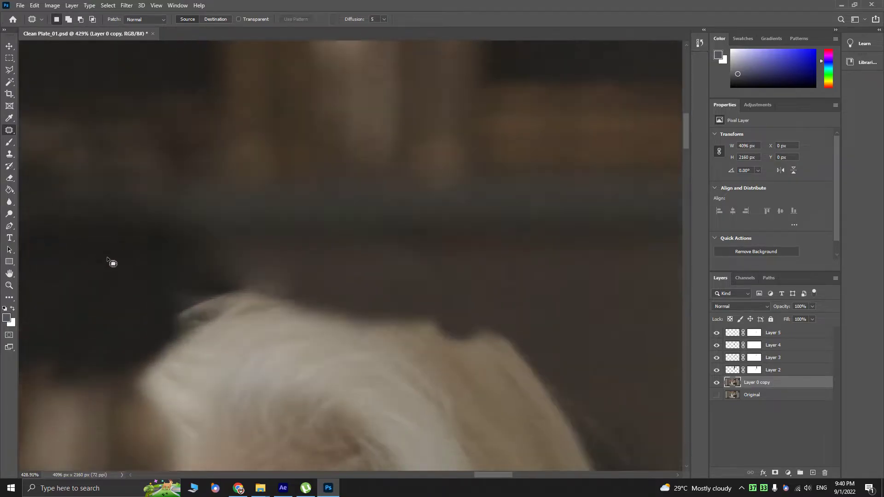
pyautogui.moveTo(212, 288)
pyautogui.mouseDown()
pyautogui.moveTo(191, 230)
pyautogui.moveTo(211, 216)
pyautogui.mouseUp()
pyautogui.moveTo(208, 253); pyautogui.dragTo(95, 250)
pyautogui.hotkey('ctrl', 'd')
pyautogui.scroll(-3, 263, 310)
pyautogui.scroll(2, 233, 298)
pyautogui.scroll(1, 232, 298)
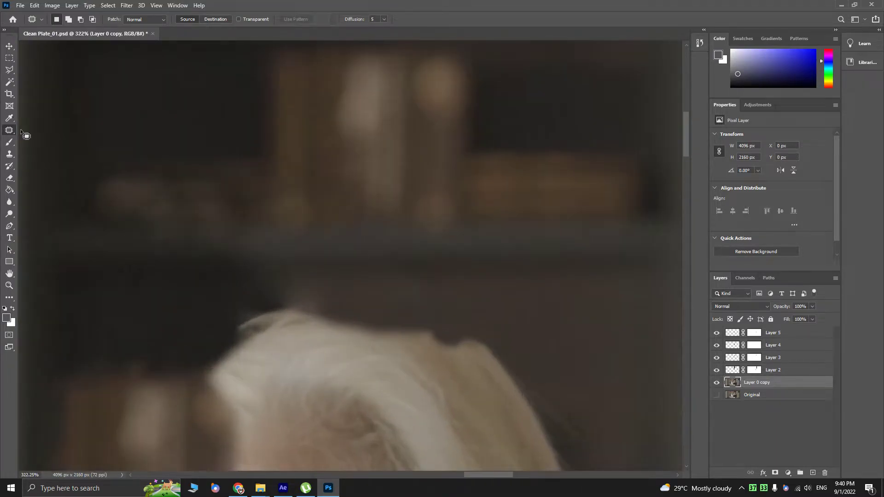
# - Blend the dark-to-brown seam just above the crown on Layer 0 copy with a content-aware Spot Healing Brush stroke
pyautogui.rightClick(7, 137)
pyautogui.click(46, 131)
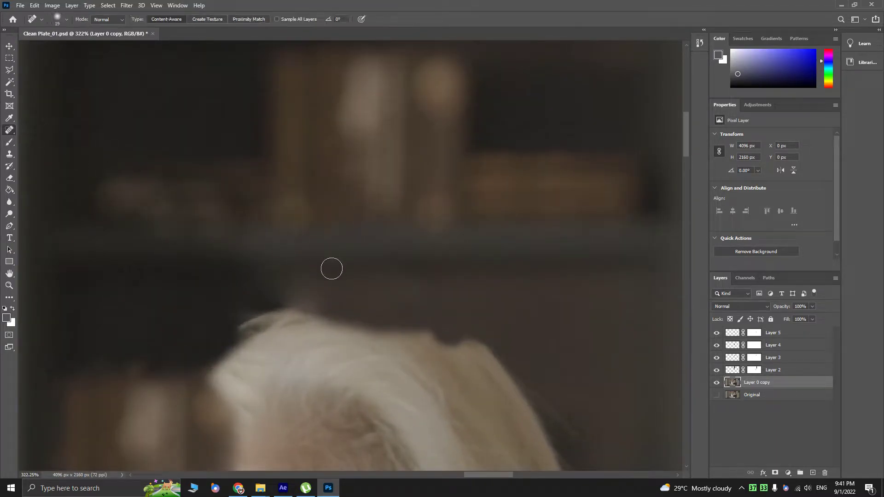
pyautogui.moveTo(277, 288)
pyautogui.mouseDown()
pyautogui.moveTo(286, 300)
pyautogui.moveTo(327, 289)
pyautogui.mouseUp()
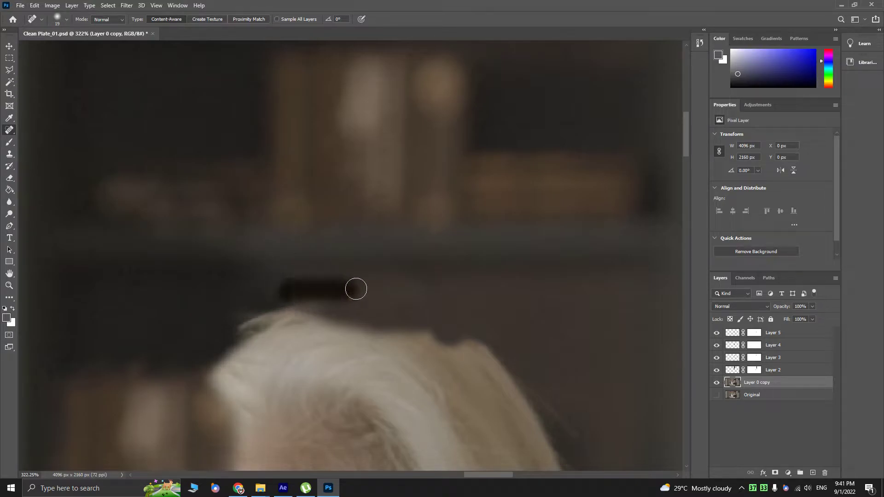
pyautogui.scroll(-12, 421, 317)
pyautogui.press('v')
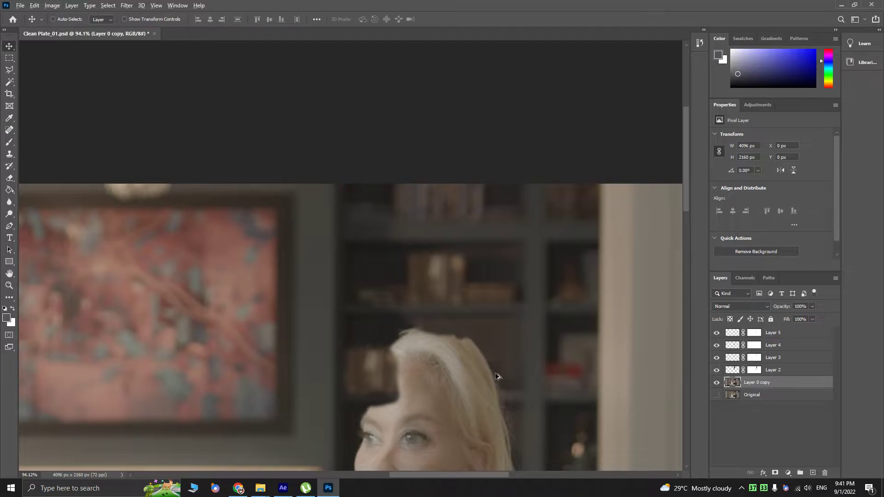
# - Clone brown shelf background over the top edge of the hair across the crown on Layer 0 copy
pyautogui.scroll(3, 496, 375)
pyautogui.scroll(3, 410, 351)
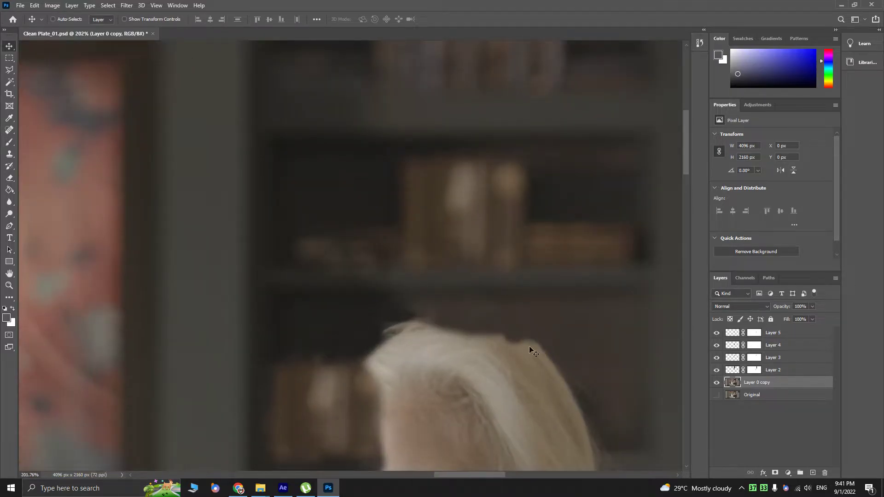
pyautogui.moveTo(579, 340); pyautogui.dragTo(486, 325)
pyautogui.press('s')
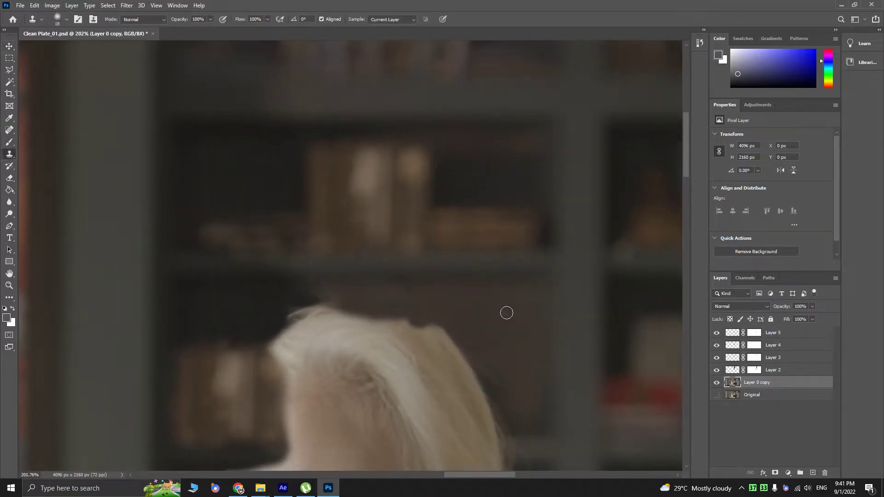
pyautogui.keyDown('alt'); pyautogui.click(509, 304); pyautogui.keyUp('alt')
pyautogui.moveTo(316, 314); pyautogui.dragTo(332, 318)
pyautogui.moveTo(431, 318)
pyautogui.mouseDown()
pyautogui.moveTo(371, 315)
pyautogui.moveTo(410, 323)
pyautogui.moveTo(331, 307)
pyautogui.moveTo(285, 316)
pyautogui.moveTo(318, 323)
pyautogui.mouseUp()
pyautogui.keyDown('alt'); pyautogui.click(489, 314); pyautogui.keyUp('alt')
pyautogui.keyDown('alt'); pyautogui.click(490, 313); pyautogui.keyUp('alt')
pyautogui.keyDown('alt'); pyautogui.click(622, 353); pyautogui.keyUp('alt')
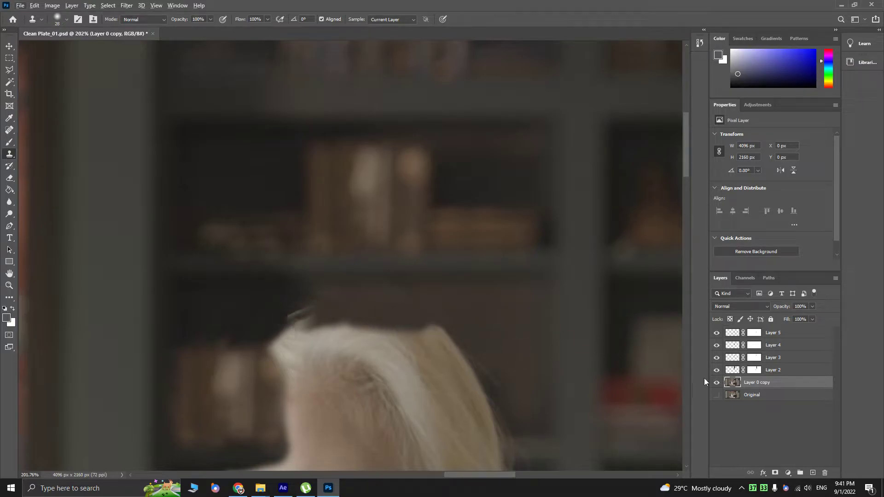
# - Toggle Layer 0 copy, Layer 2 and Layer 3 to find which layer holds the leftover hair tuft at the crown
pyautogui.keyDown('alt'); pyautogui.click(717, 382); pyautogui.keyUp('alt')
pyautogui.keyDown('alt'); pyautogui.click(717, 382); pyautogui.keyUp('alt')
pyautogui.keyDown('alt'); pyautogui.click(717, 383); pyautogui.keyUp('alt')
pyautogui.keyDown('alt'); pyautogui.click(717, 383); pyautogui.keyUp('alt')
pyautogui.click(717, 370)
pyautogui.click(717, 370)
pyautogui.click(717, 361)
pyautogui.click(717, 361)
pyautogui.click(720, 361)
pyautogui.click(719, 361)
pyautogui.click(716, 371)
pyautogui.click(716, 370)
# - Clone dark shelf background over the leftover hair tuft beside the crown on Layer 2, undoing one poor stroke
pyautogui.click(773, 371)
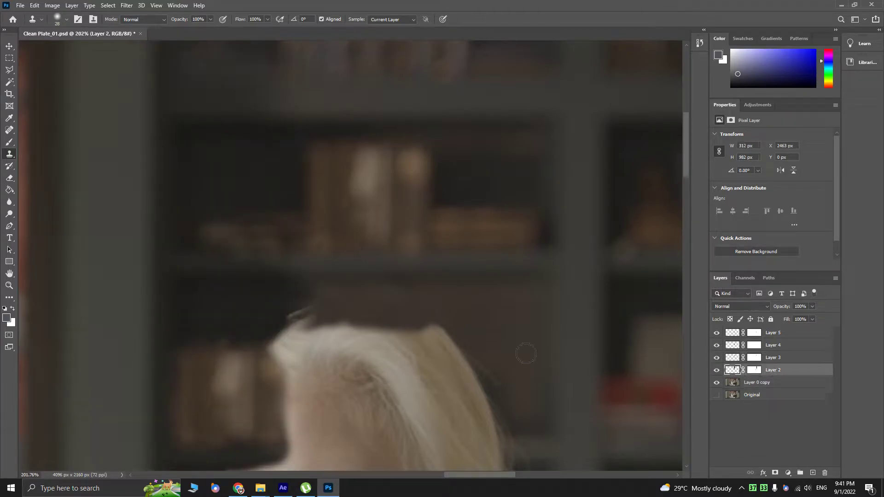
pyautogui.moveTo(285, 315)
pyautogui.mouseDown()
pyautogui.moveTo(309, 316)
pyautogui.moveTo(271, 323)
pyautogui.moveTo(299, 339)
pyautogui.moveTo(269, 345)
pyautogui.moveTo(305, 350)
pyautogui.moveTo(310, 330)
pyautogui.moveTo(292, 338)
pyautogui.mouseUp()
pyautogui.hotkey('ctrl', 'z')
pyautogui.keyDown('alt'); pyautogui.click(255, 307); pyautogui.keyUp('alt')
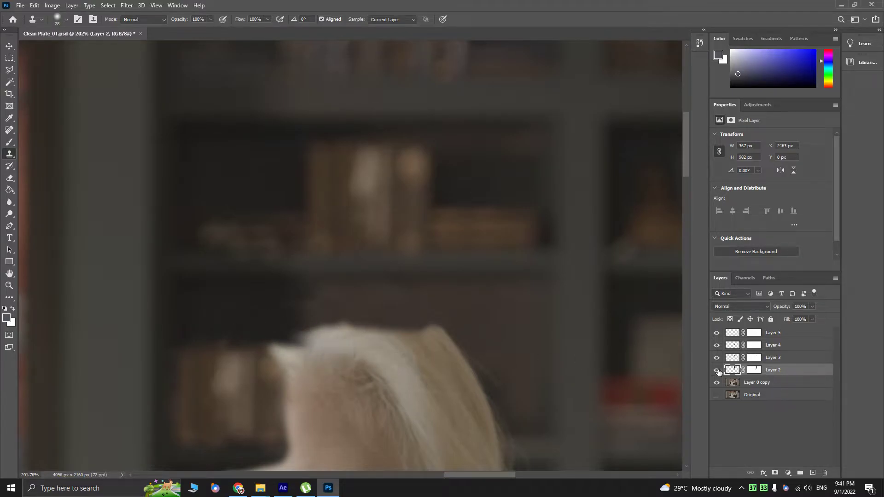
# - Clone brown shelf background over the upper edge and back of the hair on Layer 0 copy
pyautogui.click(745, 383)
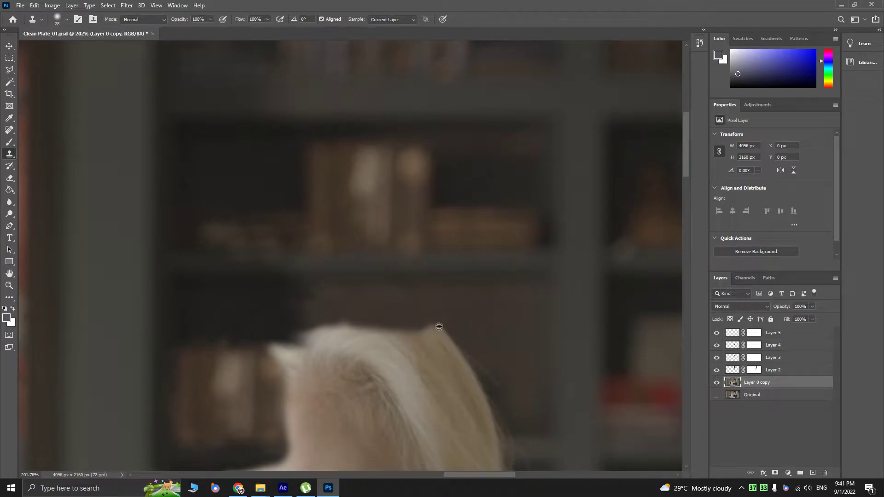
pyautogui.moveTo(441, 329)
pyautogui.mouseDown()
pyautogui.moveTo(417, 328)
pyautogui.moveTo(442, 336)
pyautogui.moveTo(404, 341)
pyautogui.moveTo(392, 327)
pyautogui.moveTo(317, 322)
pyautogui.moveTo(307, 334)
pyautogui.moveTo(330, 332)
pyautogui.mouseUp()
pyautogui.scroll(-3, 391, 308)
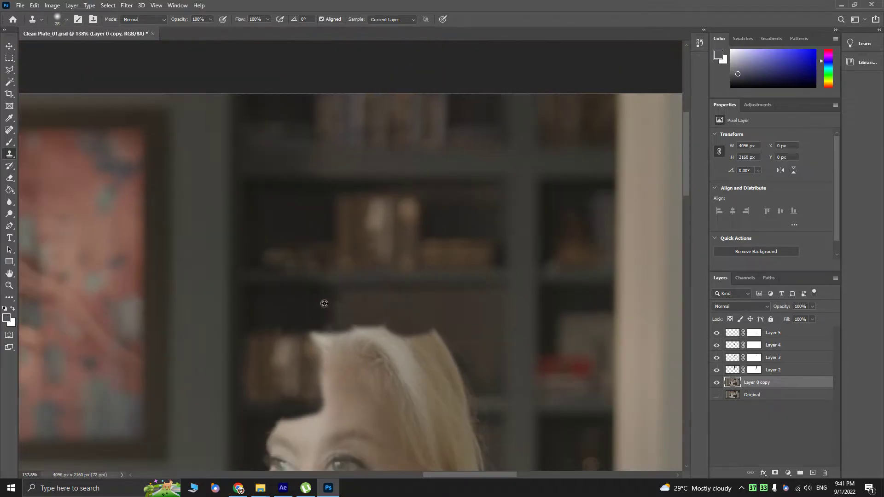
pyautogui.moveTo(433, 329)
pyautogui.mouseDown()
pyautogui.moveTo(428, 339)
pyautogui.moveTo(440, 341)
pyautogui.moveTo(437, 301)
pyautogui.mouseUp()
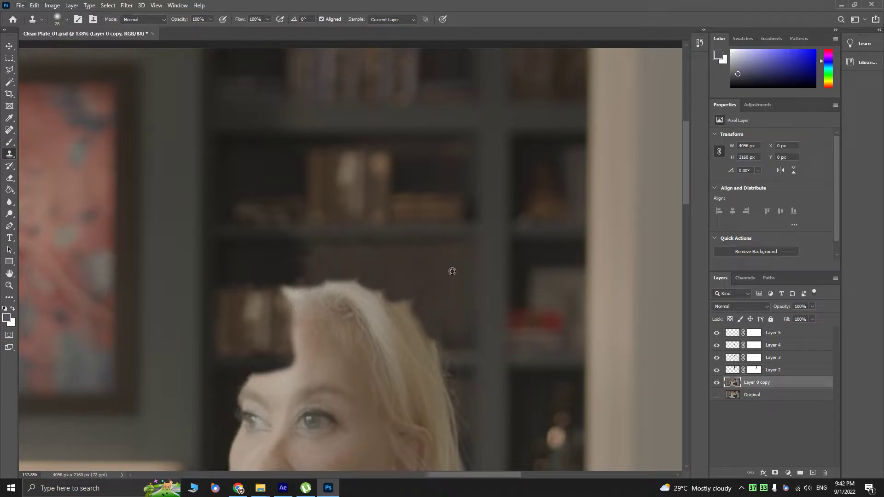
pyautogui.moveTo(429, 339); pyautogui.dragTo(403, 304)
pyautogui.scroll(4, 395, 302)
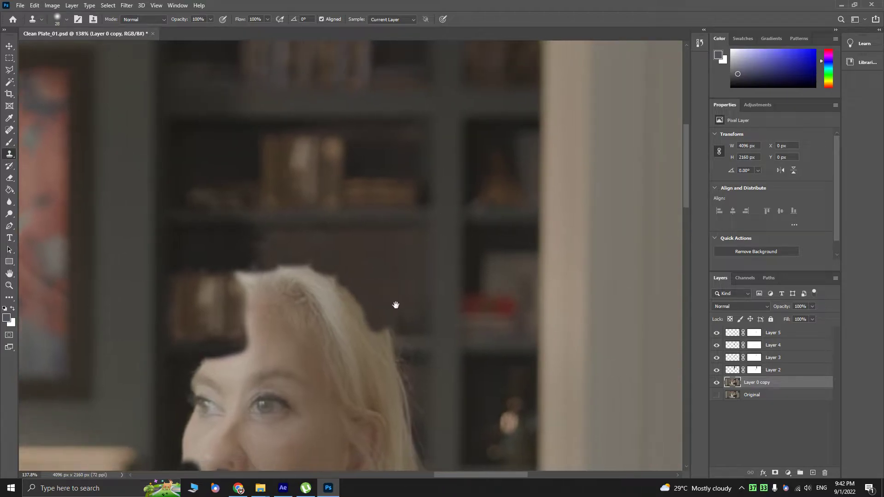
# - Smooth the cloned brown shelf area behind the head on Layer 0 copy with a diagonal content-aware Spot Healing Brush stroke
pyautogui.click(9, 129)
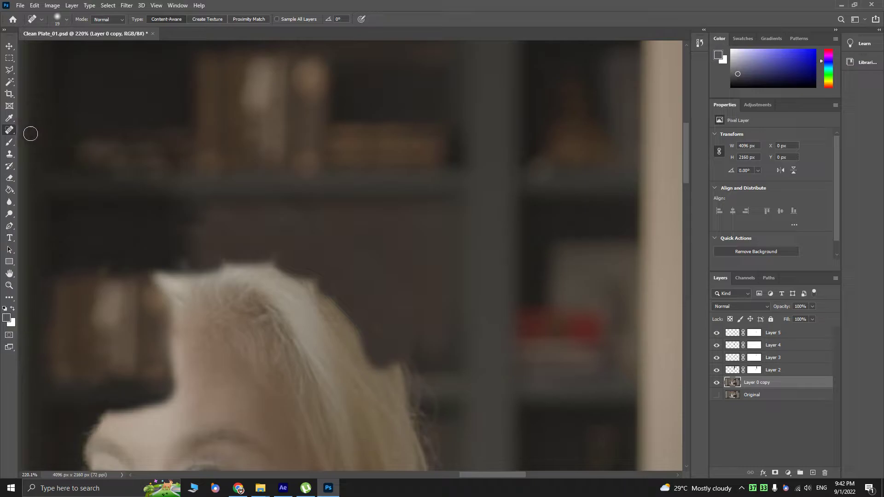
pyautogui.rightClick(8, 133)
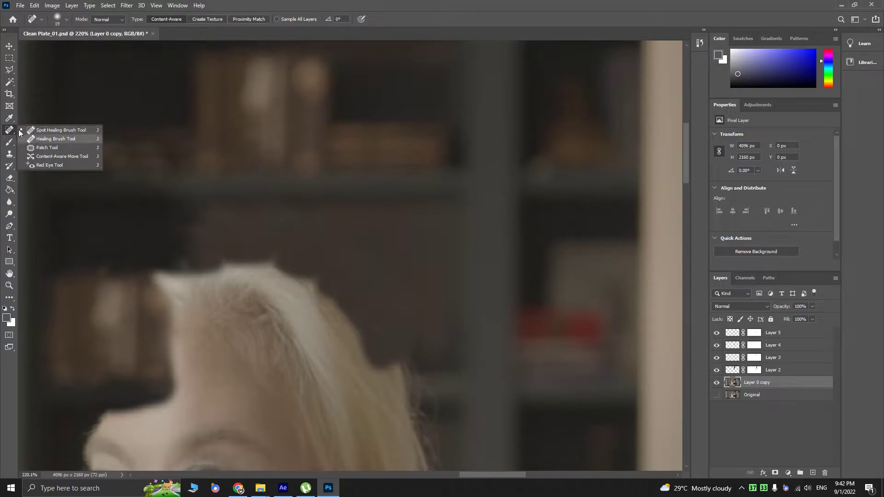
pyautogui.click(51, 139)
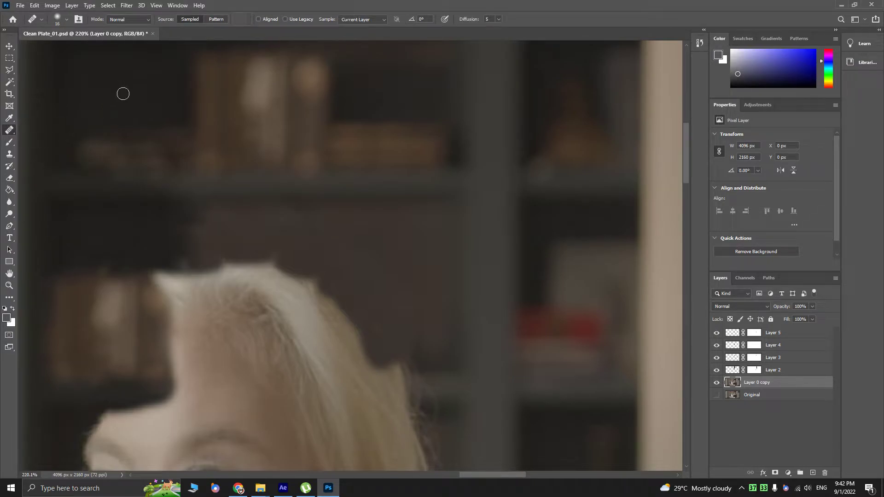
pyautogui.rightClick(9, 131)
pyautogui.click(52, 130)
pyautogui.moveTo(346, 274); pyautogui.dragTo(358, 303)
pyautogui.moveTo(422, 320); pyautogui.dragTo(421, 339)
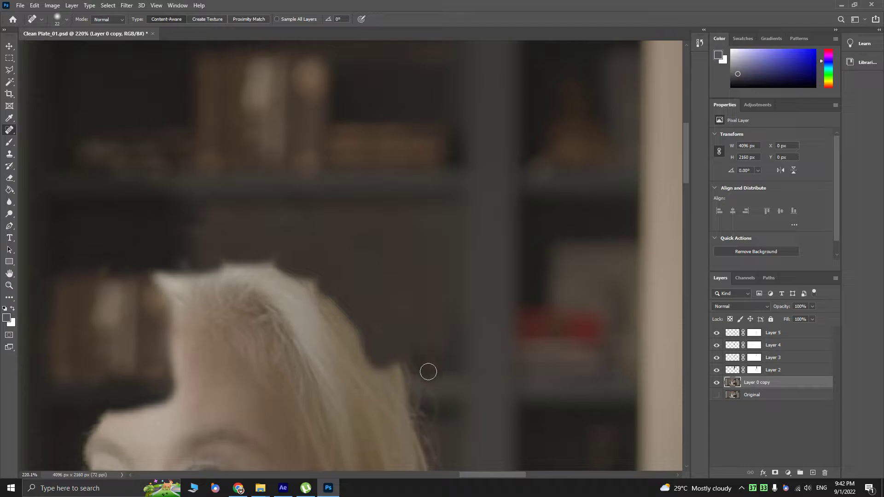
pyautogui.scroll(-1, 401, 345)
pyautogui.moveTo(302, 198)
pyautogui.mouseDown()
pyautogui.moveTo(372, 254)
pyautogui.moveTo(410, 301)
pyautogui.mouseUp()
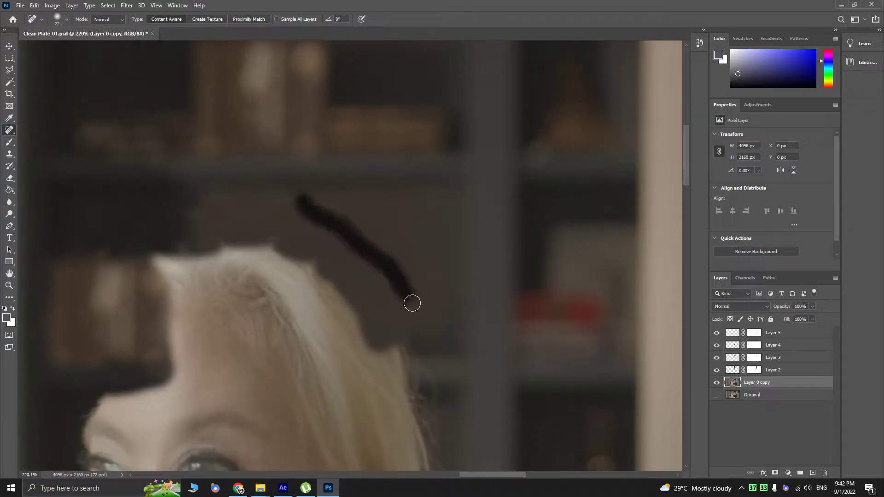
# - Enlarge the Spot Healing Brush to 59 px and heal the brown area behind the head and the seam above the crown
pyautogui.scroll(-3, 400, 312)
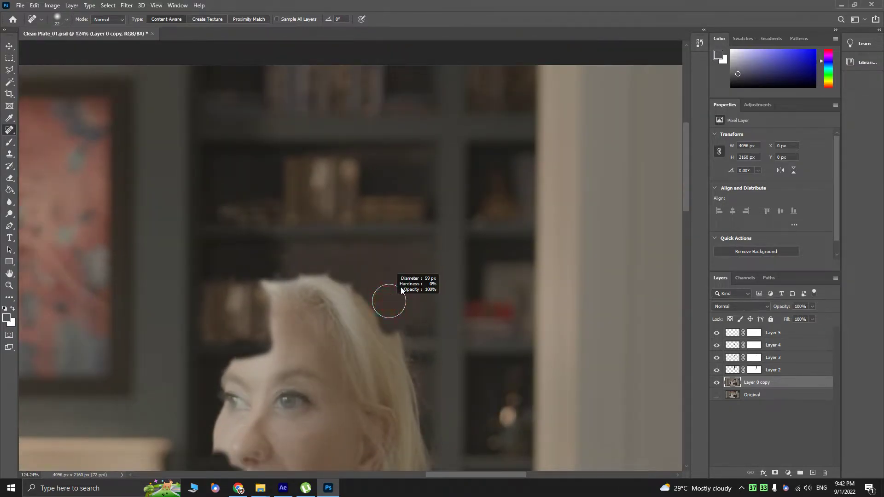
pyautogui.moveTo(369, 261); pyautogui.dragTo(412, 309)
pyautogui.scroll(1, 429, 345)
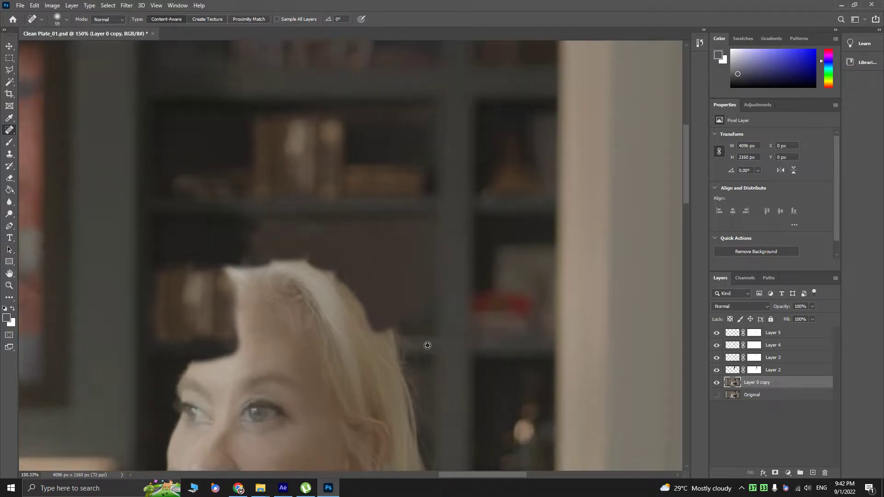
pyautogui.moveTo(254, 243); pyautogui.dragTo(213, 239)
pyautogui.moveTo(275, 236); pyautogui.dragTo(221, 240)
pyautogui.click(716, 371)
pyautogui.click(716, 371)
# - Examine the healed shelf background around the head in the whole composite and up close
pyautogui.scroll(-4, 223, 279)
pyautogui.press('v')
pyautogui.scroll(-5, 324, 332)
pyautogui.scroll(6, 324, 332)
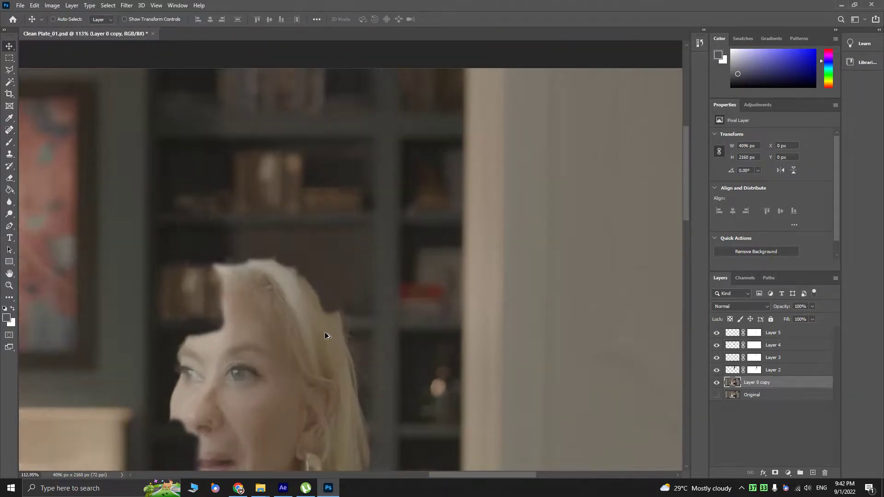
pyautogui.moveTo(256, 307); pyautogui.dragTo(252, 268)
pyautogui.scroll(3, 348, 270)
pyautogui.moveTo(365, 345); pyautogui.dragTo(360, 343)
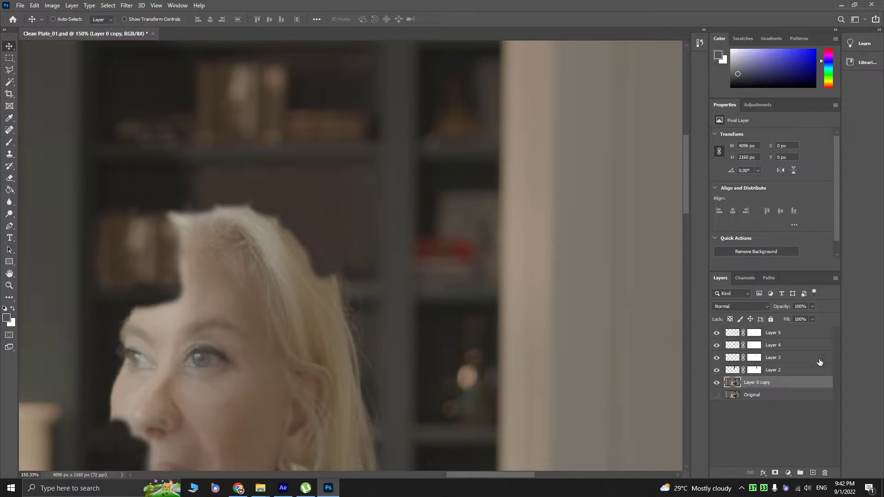
# - Copy a thin strip of the bookshelf's horizontal board above the head from Layer 0 copy to a new layer
pyautogui.keyDown('alt'); pyautogui.click(718, 383); pyautogui.keyUp('alt')
pyautogui.keyDown('alt'); pyautogui.click(717, 383); pyautogui.keyUp('alt')
pyautogui.press('l')
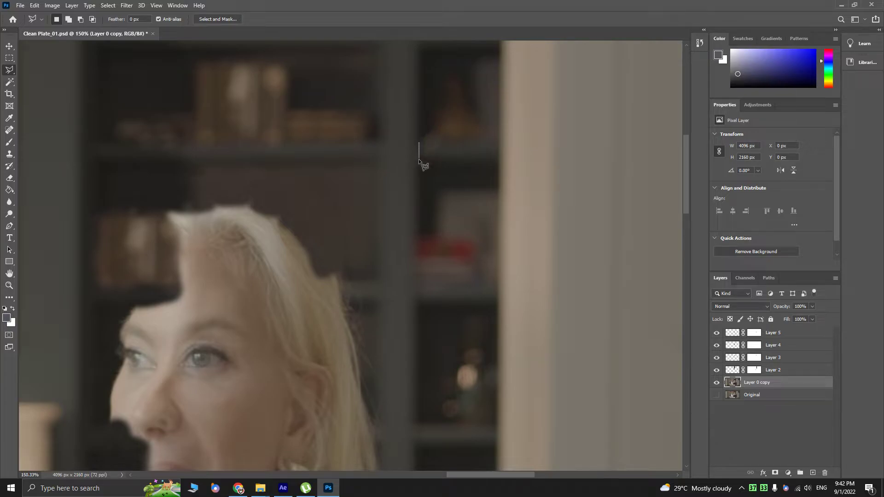
pyautogui.click(419, 164)
pyautogui.click(176, 168)
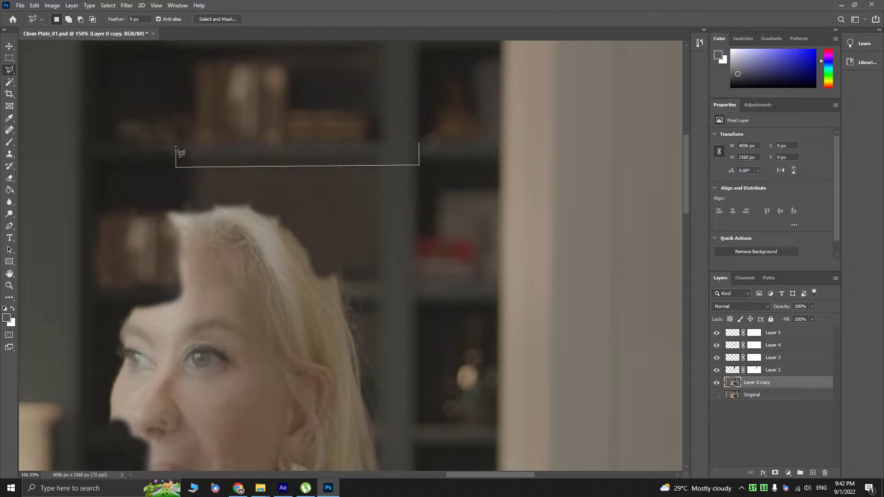
pyautogui.click(419, 143)
pyautogui.hotkey('ctrl', 'j')
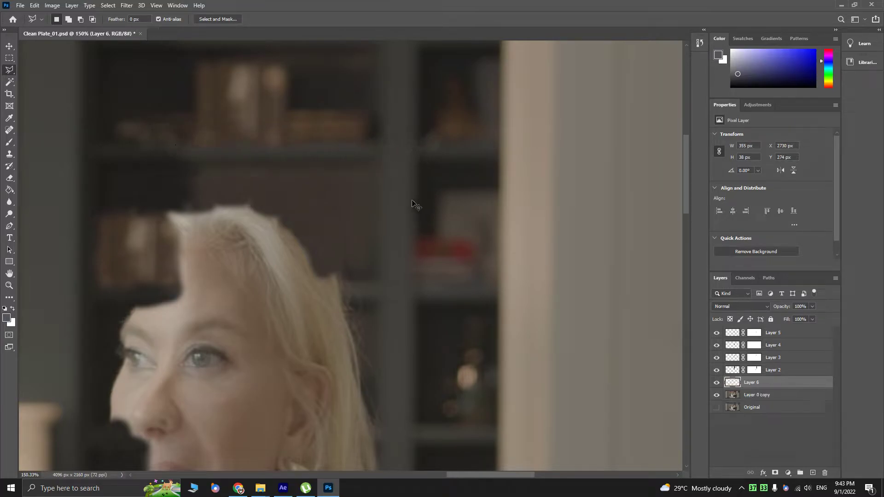
# - Bring the copied shelf strip to the top of the layer stack and move it down over the forehead, aligned with the lower shelf
pyautogui.press('v')
pyautogui.moveTo(764, 386); pyautogui.dragTo(764, 333)
pyautogui.press('ctrl')
pyautogui.hotkey('ctrl', 't')
pyautogui.moveTo(363, 159); pyautogui.dragTo(362, 294)
pyautogui.scroll(5, 362, 293)
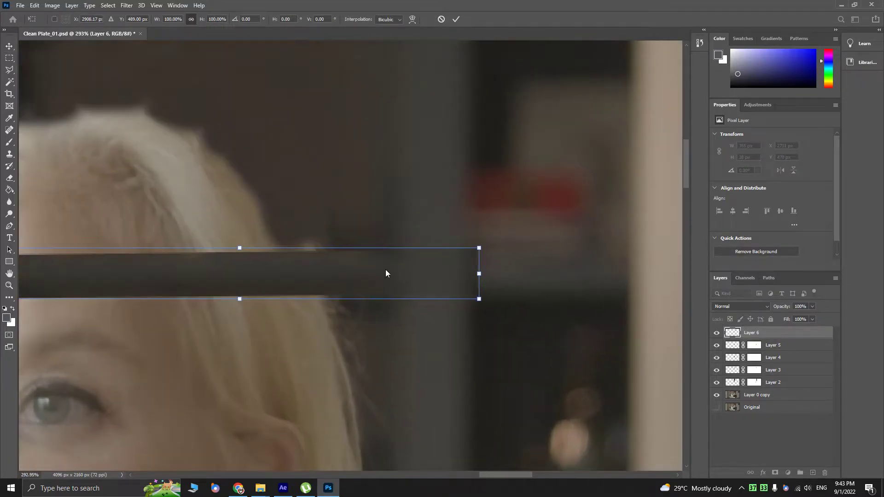
pyautogui.press('Return')
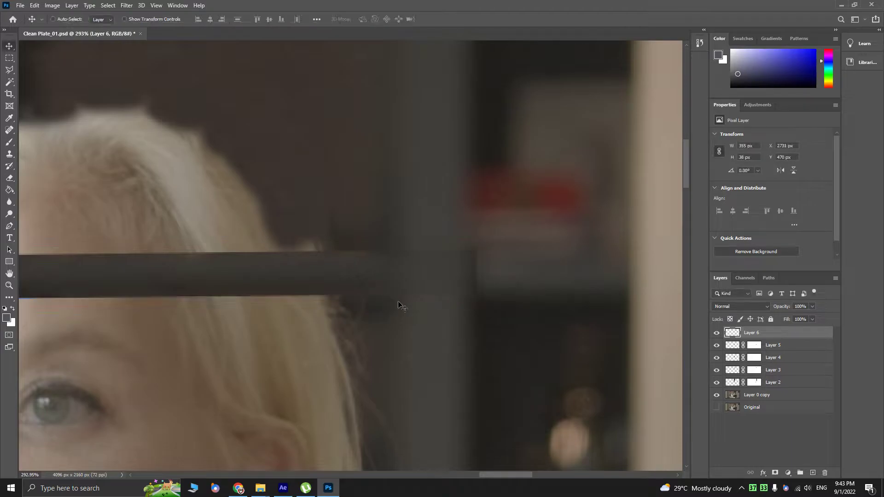
# - Add a layer mask to Layer 6 and paint black over both ends of the shelf strip to blend them into the bookcase
pyautogui.scroll(-5, 398, 297)
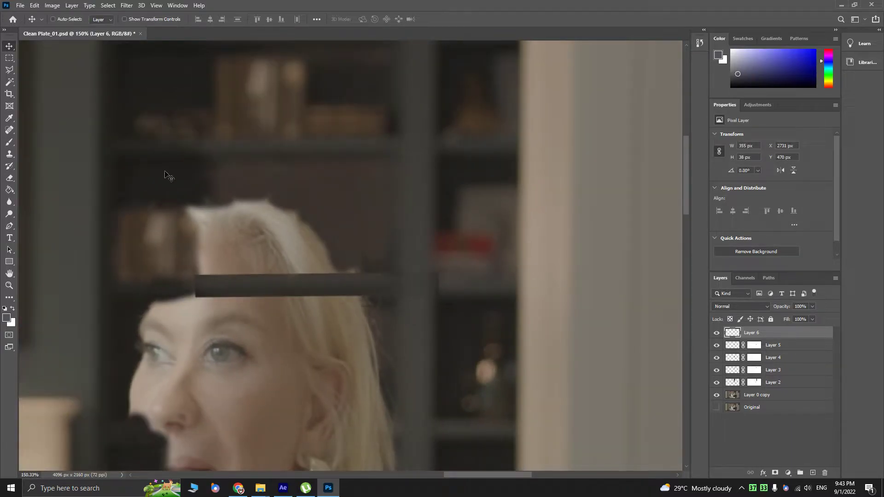
pyautogui.press('b')
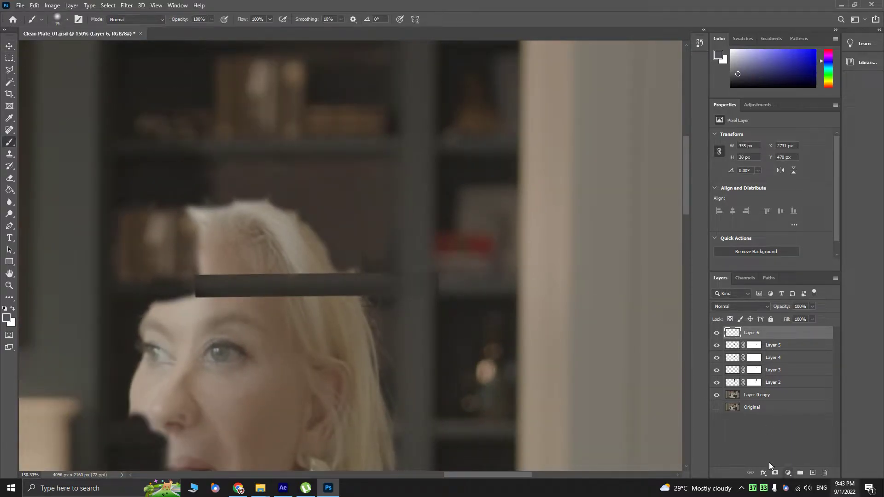
pyautogui.click(774, 472)
pyautogui.moveTo(445, 307); pyautogui.dragTo(452, 309)
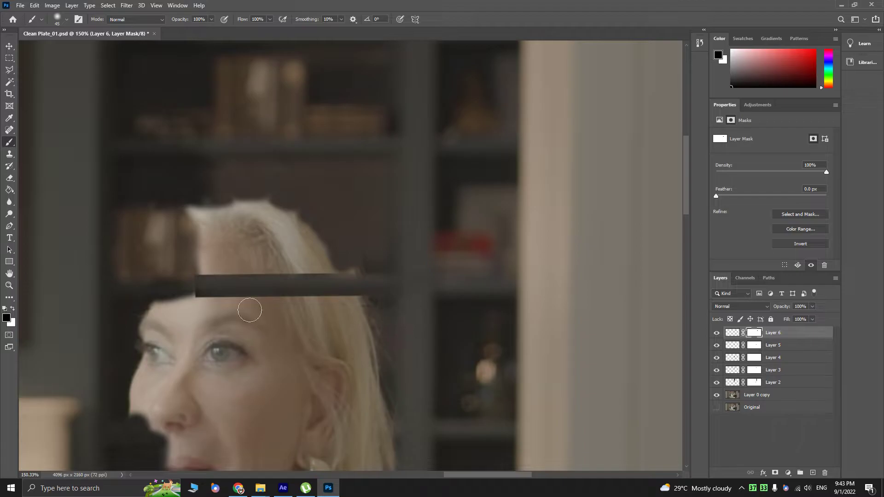
pyautogui.scroll(3, 409, 303)
pyautogui.moveTo(409, 305); pyautogui.dragTo(402, 290)
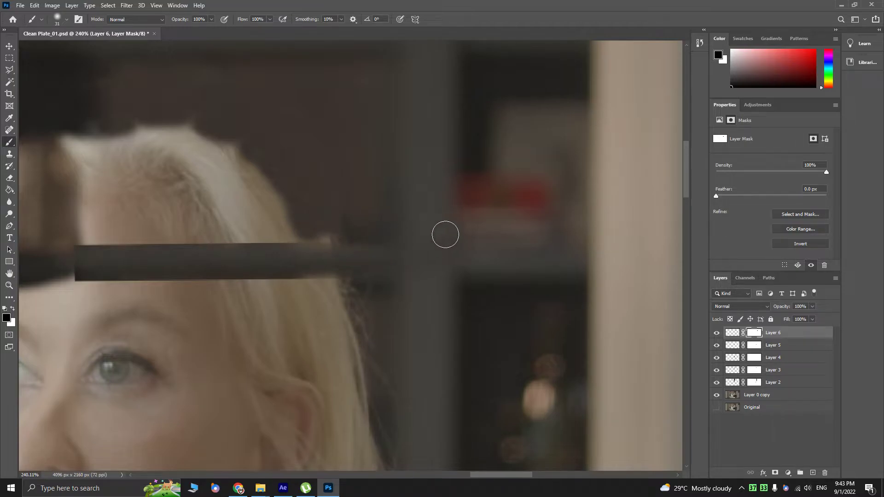
pyautogui.moveTo(72, 274)
pyautogui.mouseDown()
pyautogui.moveTo(75, 243)
pyautogui.moveTo(104, 241)
pyautogui.mouseUp()
pyautogui.scroll(-3, 207, 273)
# - Copy the rectangular compartment with books and its upper board above the head from Layer 0 copy to a new layer
pyautogui.press('v')
pyautogui.scroll(2, 335, 321)
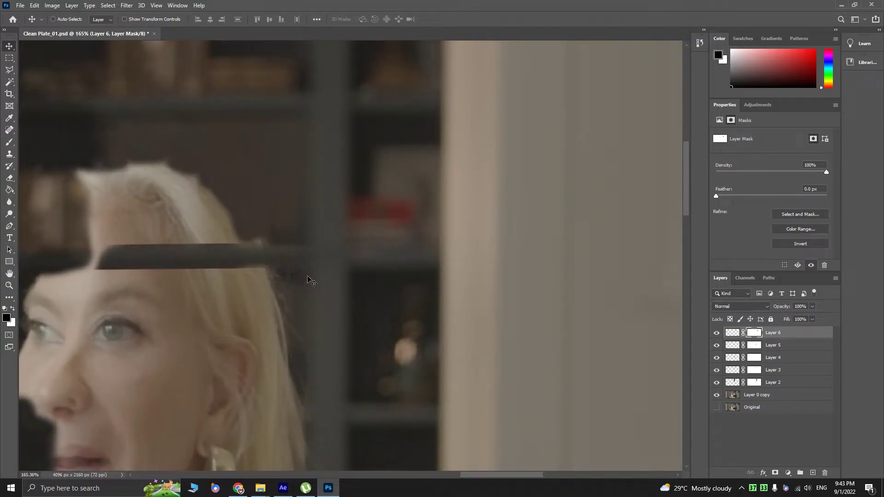
pyautogui.scroll(3, 317, 306)
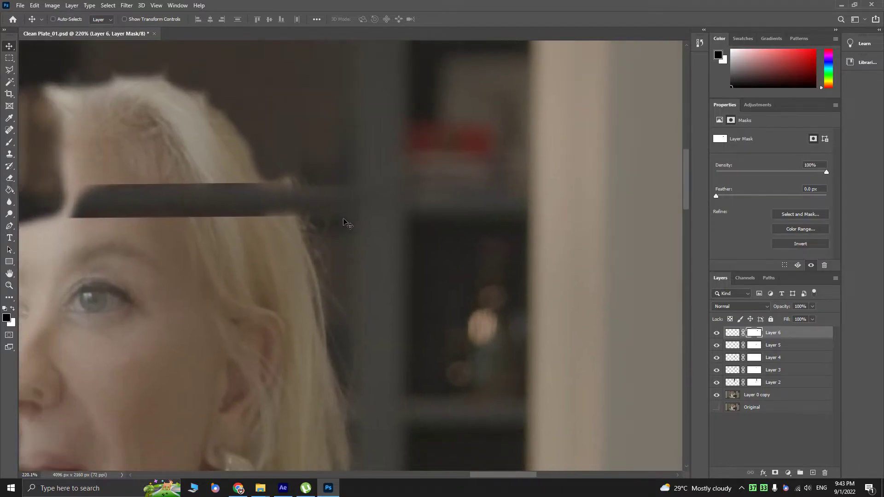
pyautogui.scroll(-6, 396, 299)
pyautogui.moveTo(337, 208); pyautogui.dragTo(353, 264)
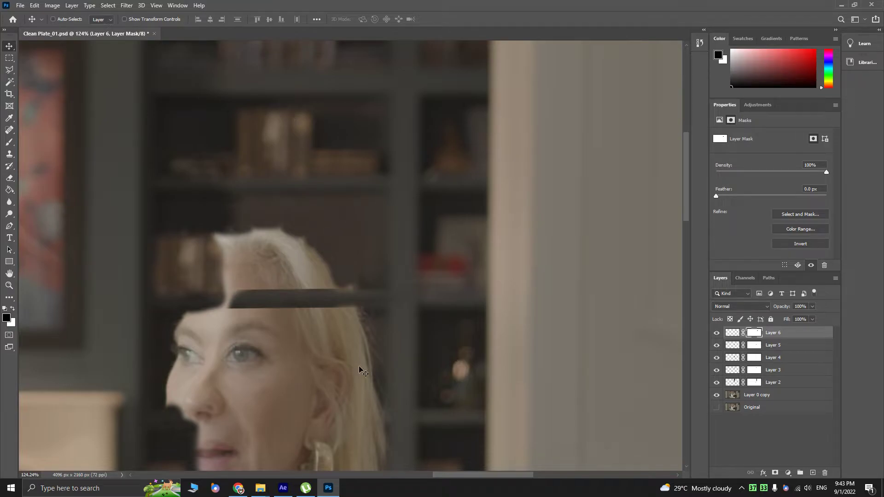
pyautogui.click(776, 395)
pyautogui.moveTo(299, 111); pyautogui.dragTo(272, 146)
pyautogui.press('l')
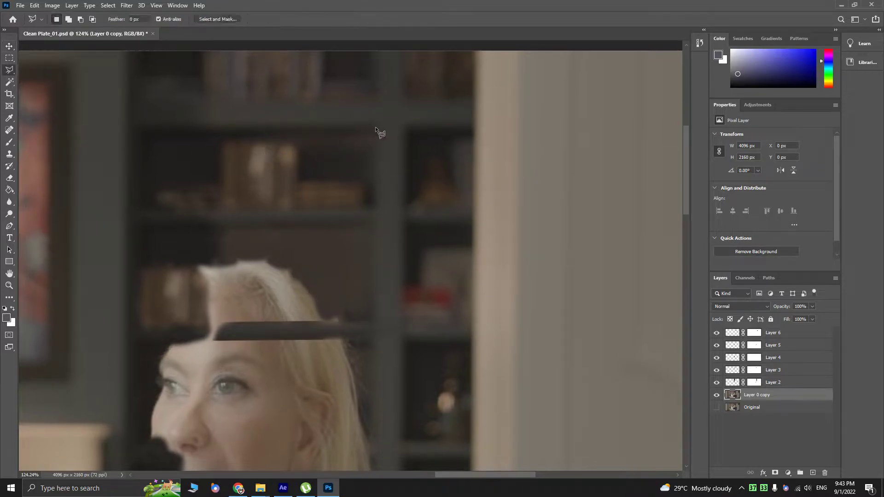
pyautogui.click(382, 117)
pyautogui.click(383, 213)
pyautogui.click(136, 213)
pyautogui.click(136, 114)
pyautogui.click(376, 118)
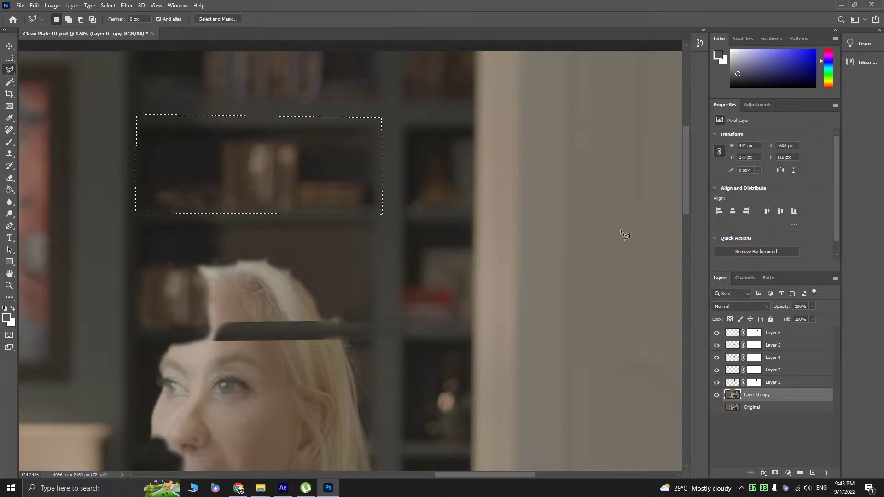
pyautogui.hotkey('ctrl', 'j')
# - Move the copied book compartment down over the face, stretch its height to about 132% and skew it slightly to fit the shelves
pyautogui.hotkey('ctrl', 't')
pyautogui.moveTo(343, 184); pyautogui.dragTo(363, 319)
pyautogui.scroll(3, 351, 409)
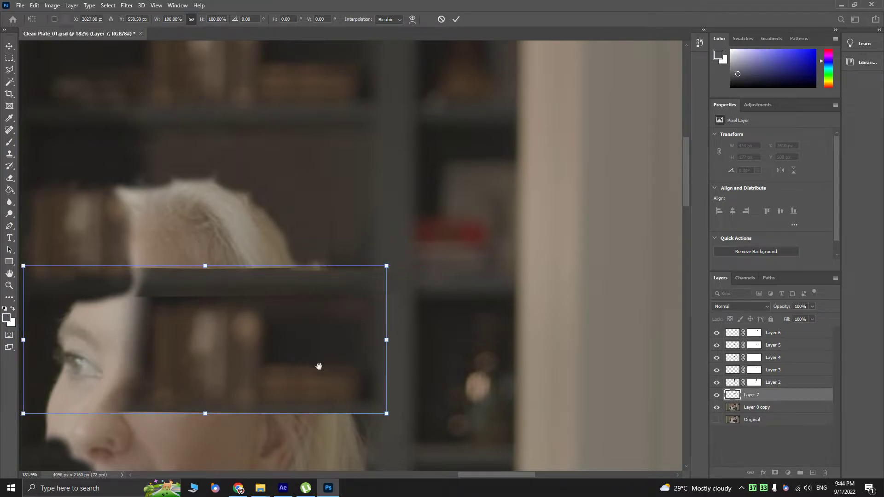
pyautogui.moveTo(318, 365); pyautogui.dragTo(382, 273)
pyautogui.moveTo(269, 322); pyautogui.dragTo(272, 373)
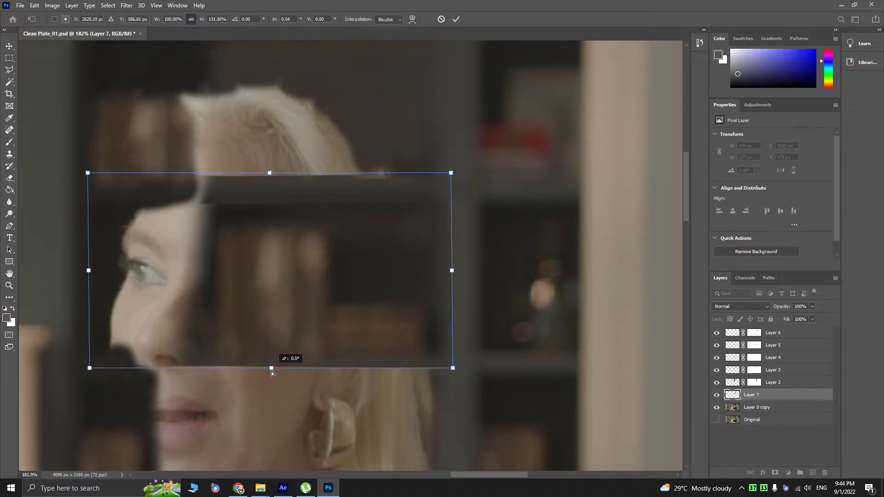
pyautogui.press('Return')
pyautogui.scroll(-2, 468, 323)
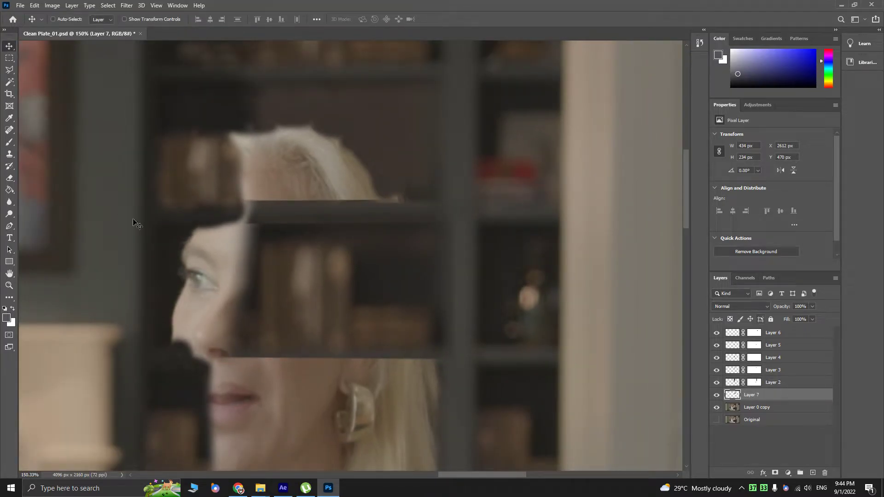
# - Add a layer mask to Layer 7 and paint black along the book compartment's lower and right edges to blend them
pyautogui.click(775, 472)
pyautogui.press('b')
pyautogui.keyDown('alt'); pyautogui.rightClick(464, 234); pyautogui.keyUp('alt')
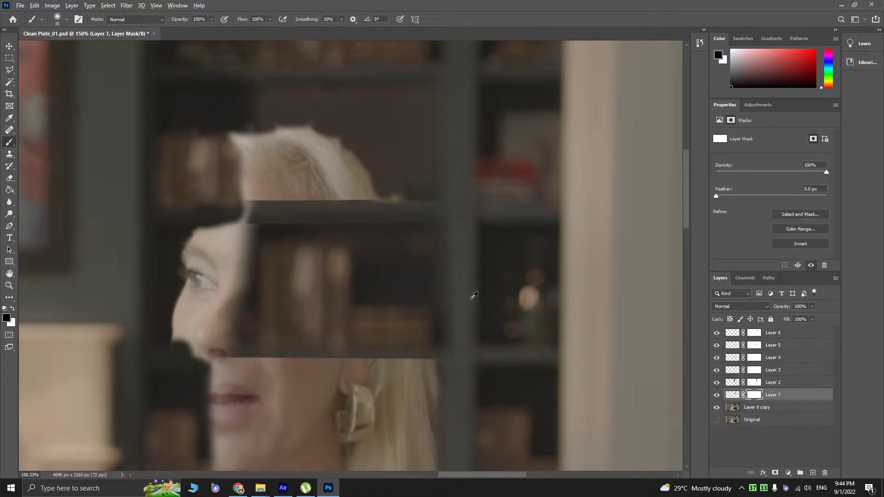
pyautogui.keyDown('alt'); pyautogui.rightClick(479, 275); pyautogui.keyUp('alt')
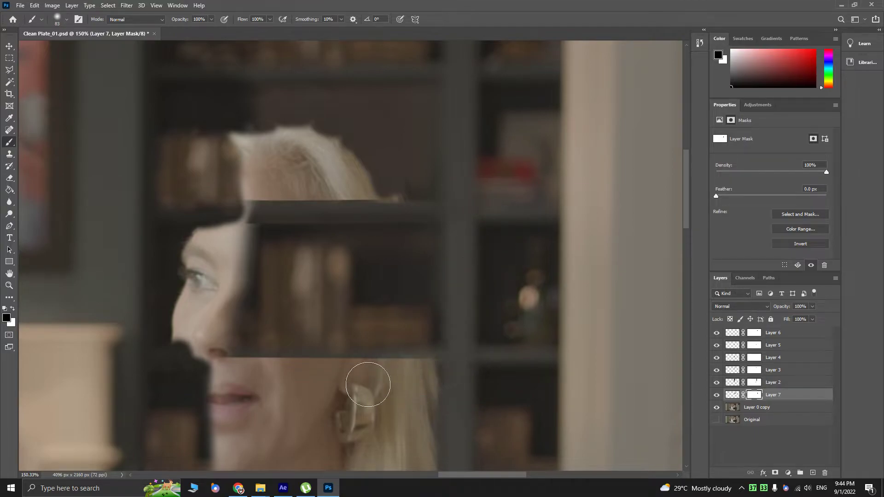
pyautogui.keyDown('alt'); pyautogui.rightClick(445, 388); pyautogui.keyUp('alt')
pyautogui.moveTo(444, 362); pyautogui.dragTo(171, 369)
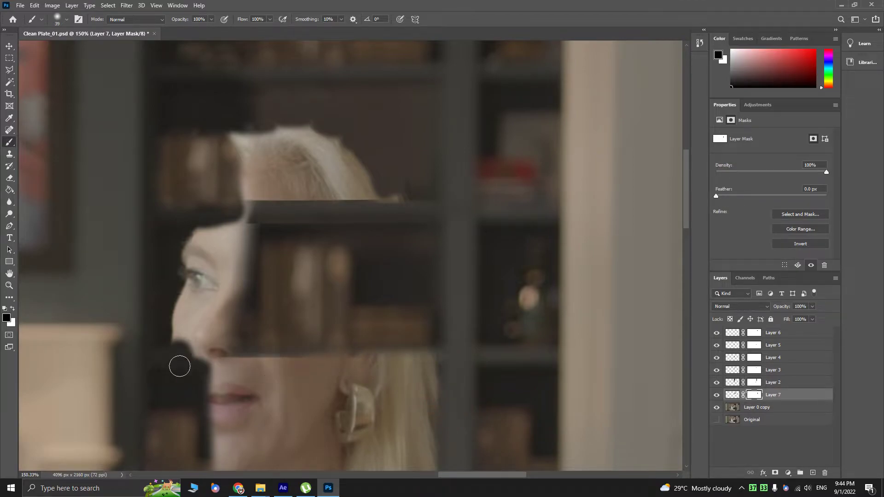
pyautogui.keyDown('alt'); pyautogui.rightClick(262, 252); pyautogui.keyUp('alt')
pyautogui.moveTo(251, 207); pyautogui.dragTo(473, 195)
pyautogui.hotkey('ctrl', 'z')
pyautogui.hotkey('ctrl', 'z')
pyautogui.moveTo(443, 374); pyautogui.dragTo(456, 361)
pyautogui.scroll(-3, 560, 299)
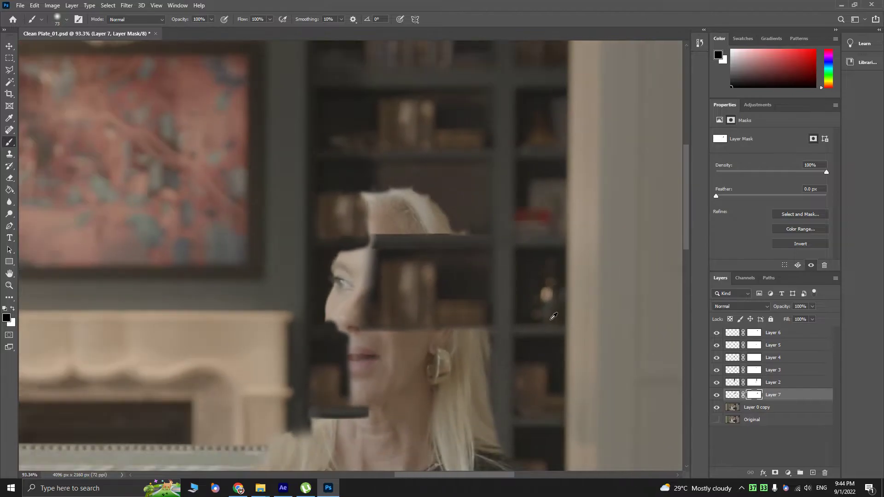
pyautogui.press('v')
pyautogui.hotkey('ctrl', 't')
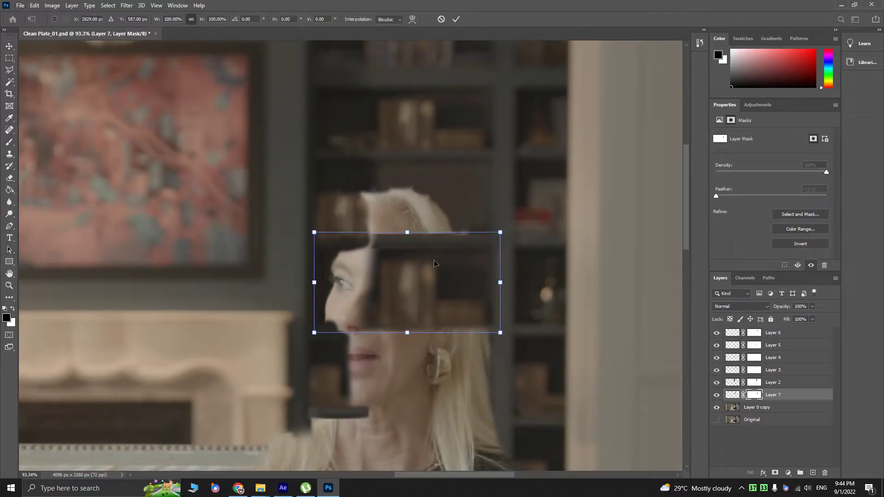
pyautogui.moveTo(407, 232); pyautogui.dragTo(412, 233)
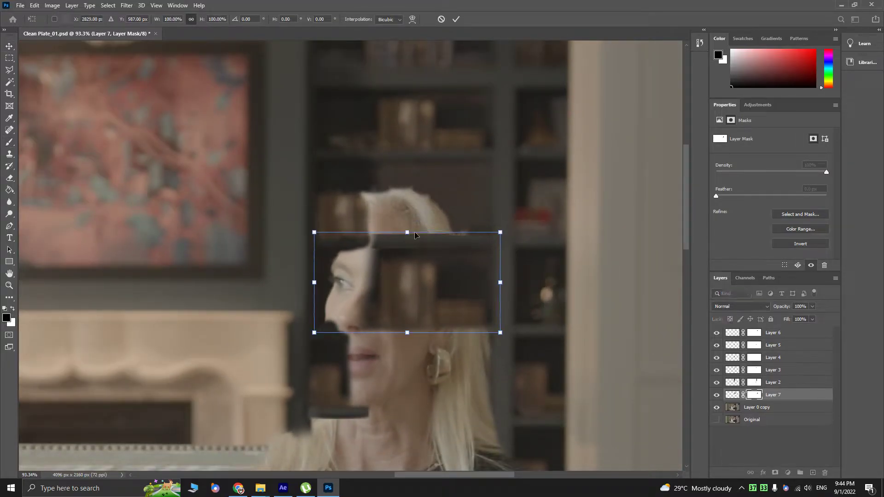
pyautogui.scroll(1, 445, 255)
pyautogui.scroll(3, 465, 267)
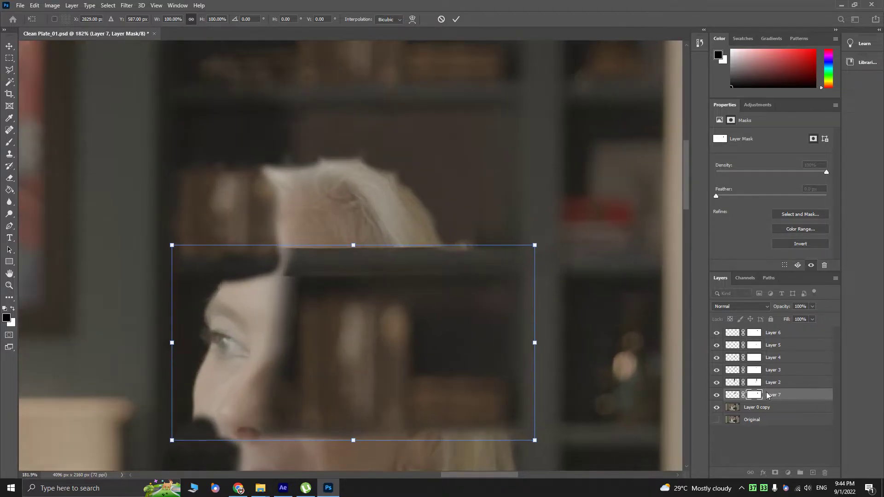
# - Identify the layer holding the shelf strip and paint black on Layer 6's mask to soften the strip's lower edge
pyautogui.click(736, 382)
pyautogui.click(716, 383)
pyautogui.click(717, 384)
pyautogui.click(716, 333)
pyautogui.click(717, 333)
pyautogui.click(786, 333)
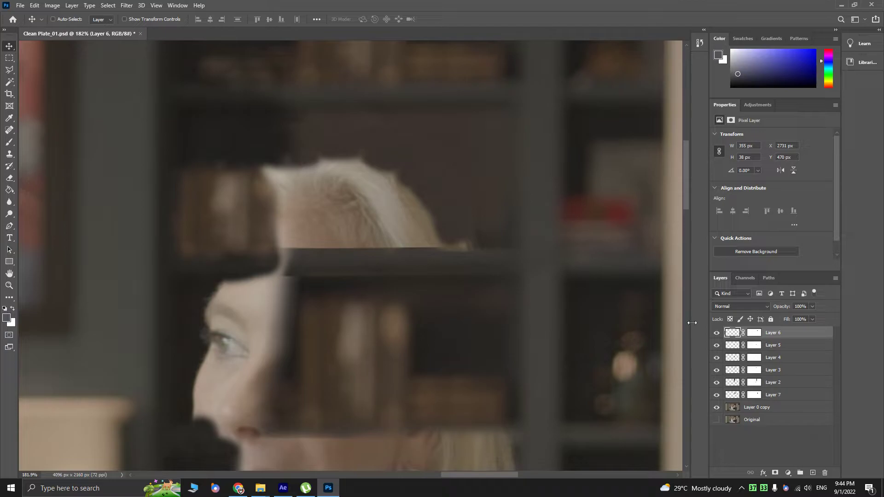
pyautogui.click(755, 334)
pyautogui.press('b')
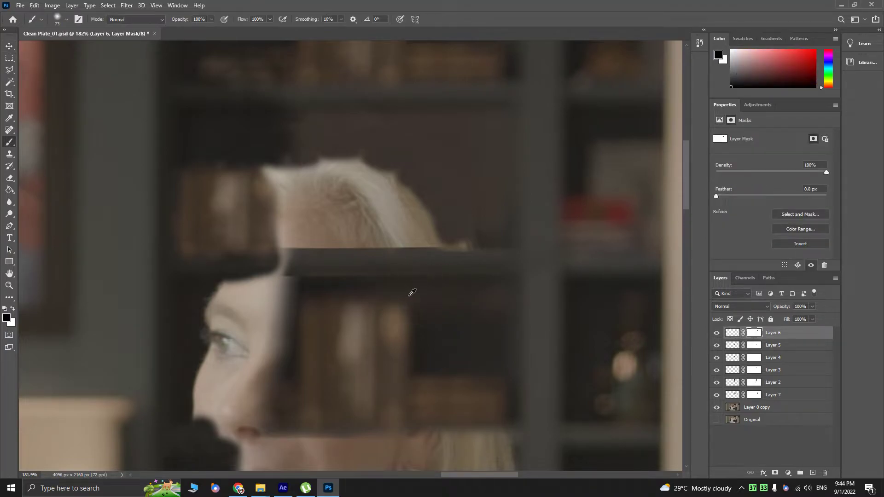
pyautogui.keyDown('alt'); pyautogui.rightClick(409, 295); pyautogui.keyUp('alt')
pyautogui.press('v')
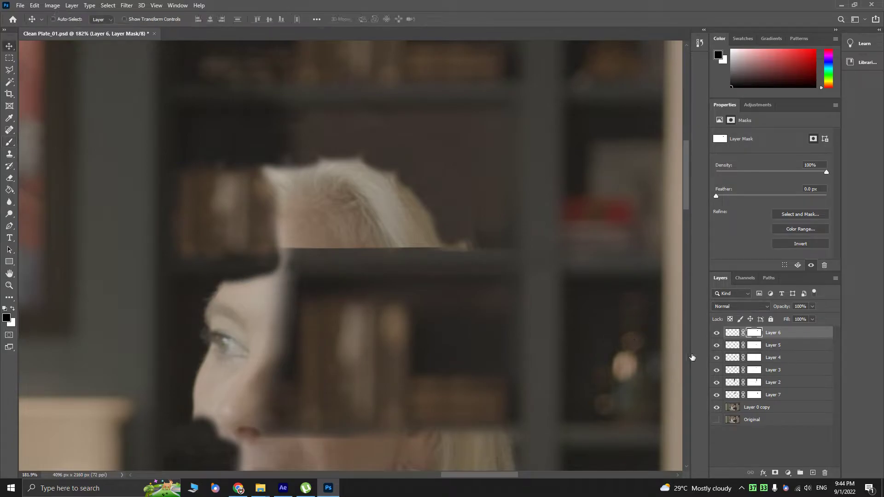
# - Examine the rebuilt shelves around the face and compare the image with Layer 7 hidden and shown
pyautogui.keyDown('alt'); pyautogui.scroll(-5, 286, 299); pyautogui.keyUp('alt')
pyautogui.keyDown('alt'); pyautogui.scroll(2, 365, 295); pyautogui.keyUp('alt')
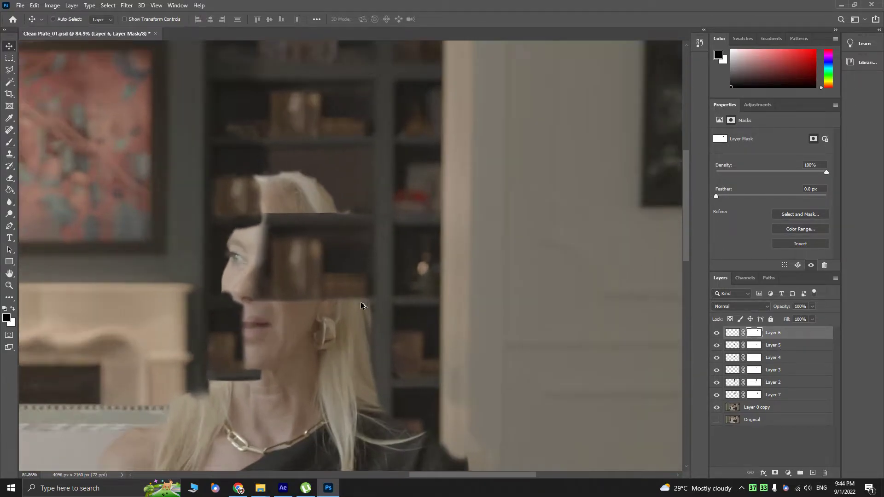
pyautogui.moveTo(284, 326); pyautogui.dragTo(294, 294)
pyautogui.keyDown('alt'); pyautogui.scroll(1, 388, 277); pyautogui.keyUp('alt')
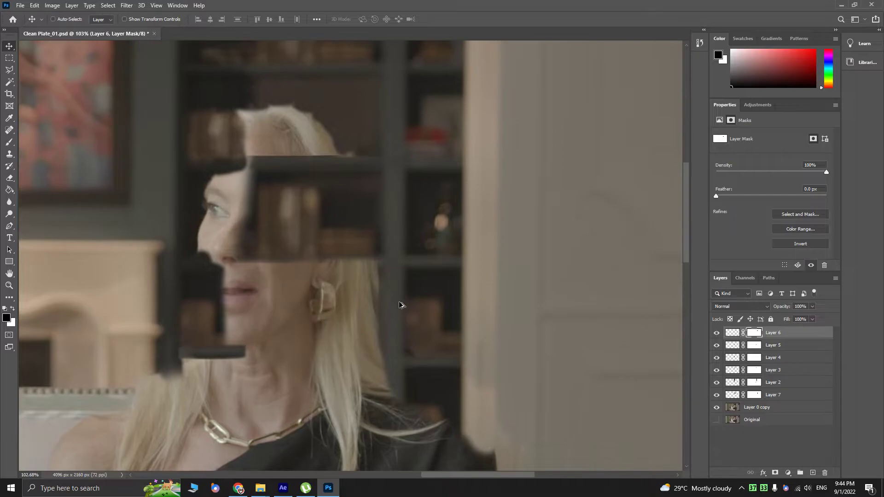
pyautogui.moveTo(393, 248); pyautogui.dragTo(387, 266)
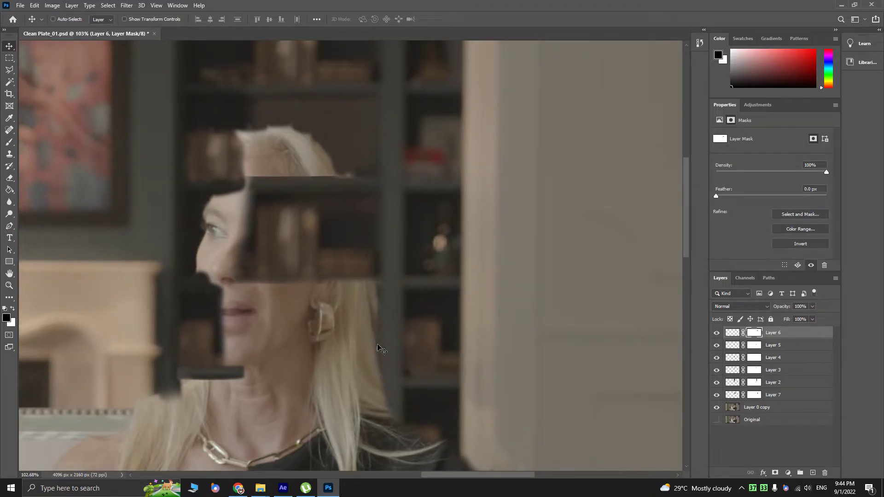
pyautogui.click(774, 396)
pyautogui.click(717, 395)
pyautogui.click(717, 395)
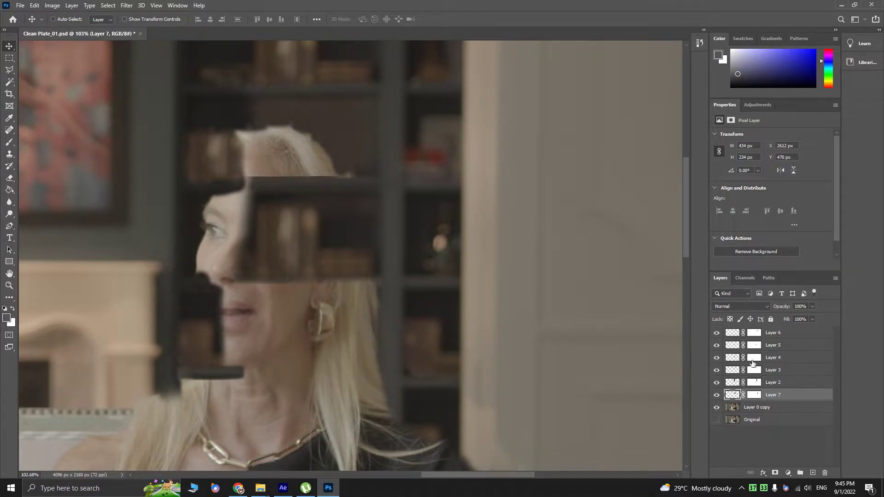
# - Try moving the Layer 7 book compartment down over the mouth and neck and stretching it slightly taller
pyautogui.hotkey('ctrl', 't')
pyautogui.moveTo(333, 264); pyautogui.dragTo(333, 375)
pyautogui.scroll(4, 345, 352)
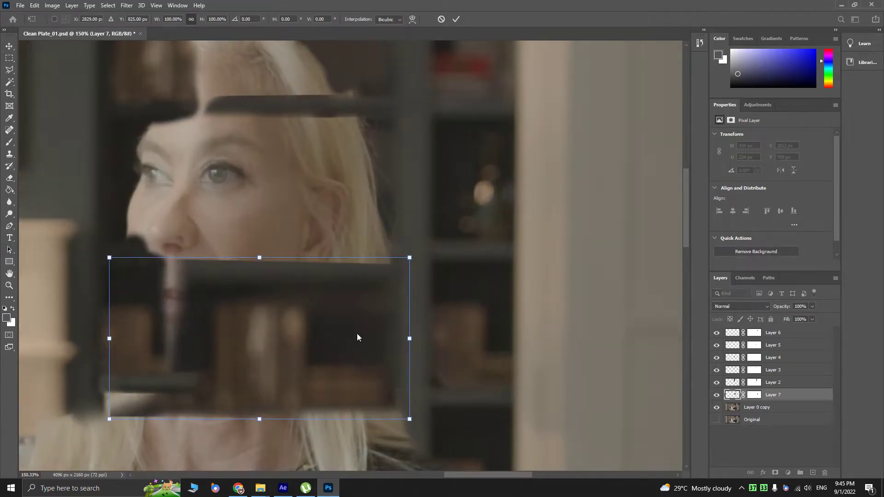
pyautogui.moveTo(348, 342); pyautogui.dragTo(348, 314)
pyautogui.moveTo(262, 397)
pyautogui.mouseDown()
pyautogui.moveTo(259, 389)
pyautogui.moveTo(258, 413)
pyautogui.moveTo(260, 399)
pyautogui.mouseUp()
pyautogui.press('Return')
pyautogui.scroll(-3, 512, 263)
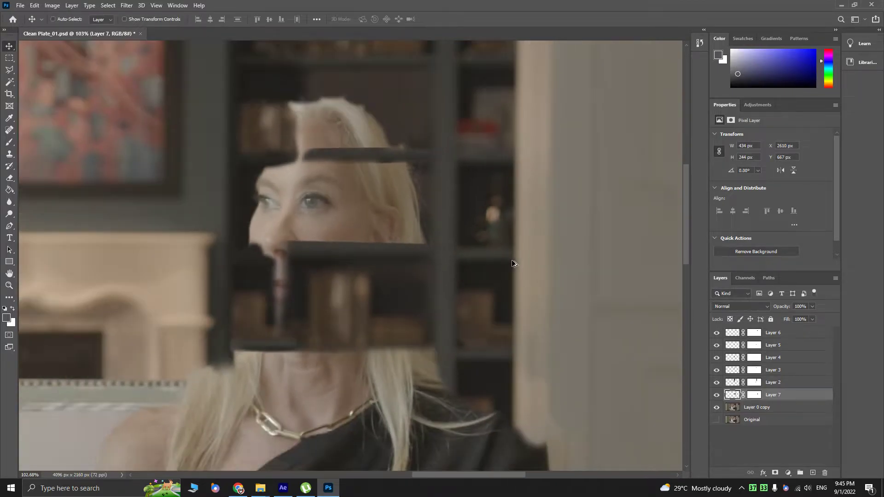
# - Undo the move and stretch of Layer 7 and duplicate the layer in its earlier position
pyautogui.hotkey('ctrl', 'z')
pyautogui.hotkey('ctrl', 'z')
pyautogui.hotkey('ctrl', 'shift', 'z')
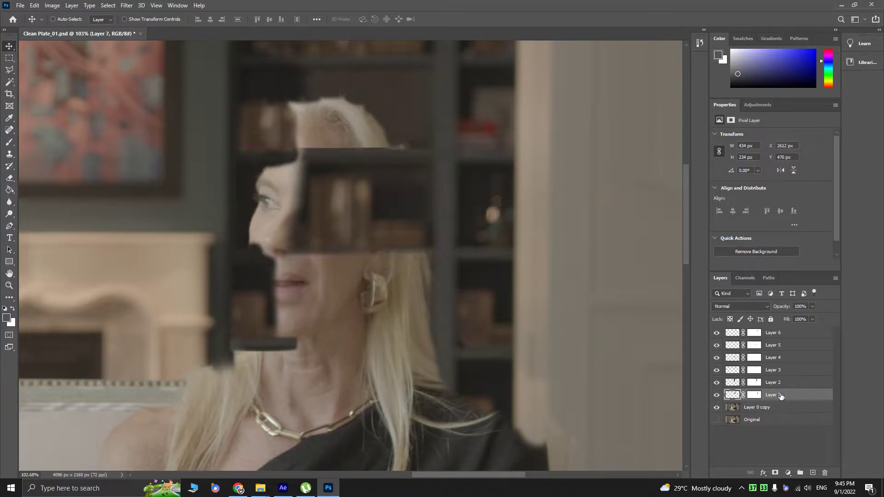
pyautogui.hotkey('ctrl', 'j')
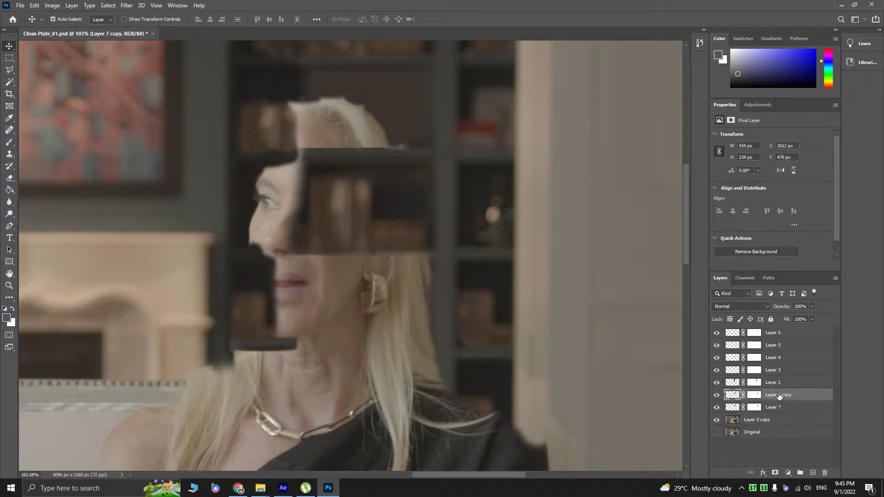
# - Move the Layer 7 copy book compartment straight down over the mouth and chin to continue the shelves below Layer 7
pyautogui.hotkey('ctrl', 't')
pyautogui.moveTo(404, 229); pyautogui.dragTo(403, 323)
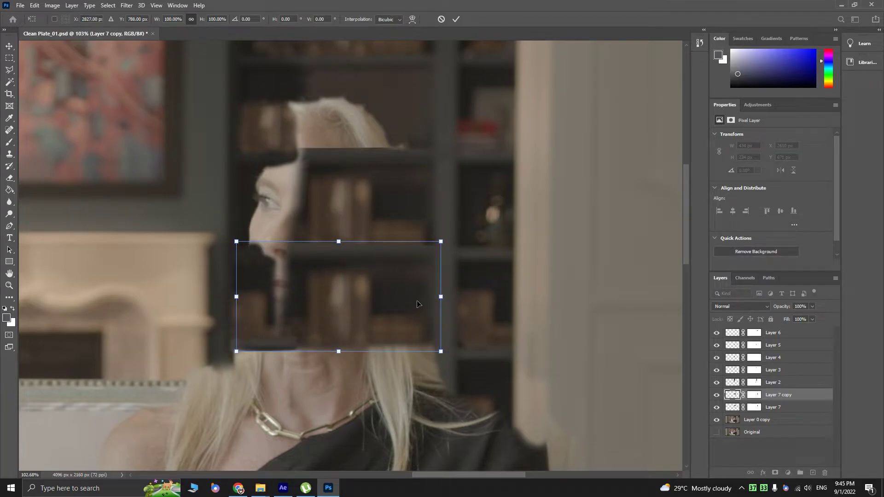
pyautogui.moveTo(414, 319)
pyautogui.mouseDown()
pyautogui.moveTo(415, 327)
pyautogui.moveTo(414, 318)
pyautogui.mouseUp()
pyautogui.scroll(4, 414, 318)
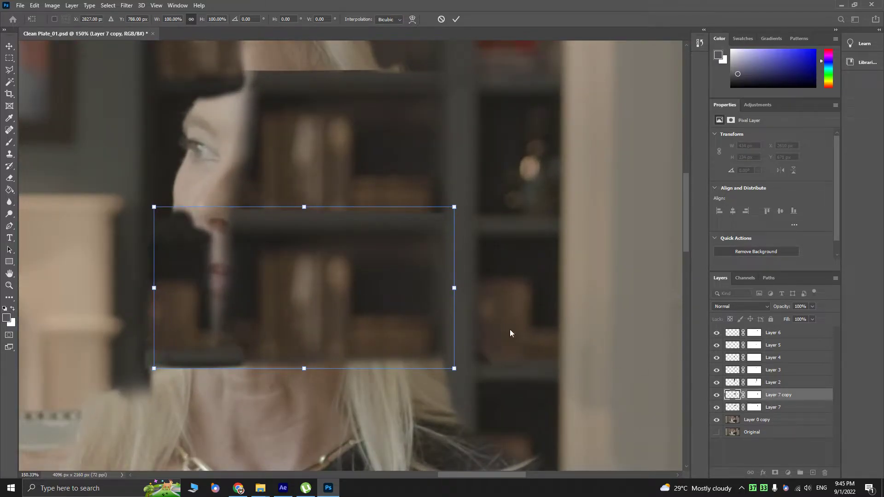
pyautogui.click(721, 333)
pyautogui.click(716, 333)
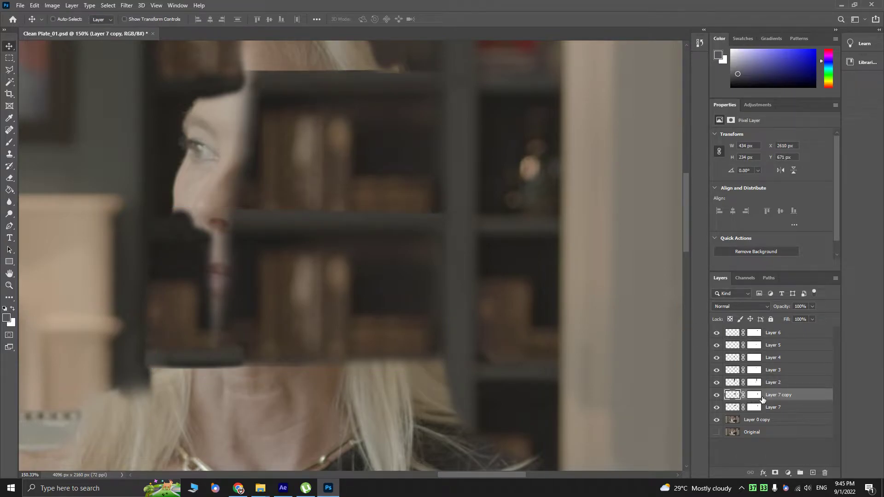
# - Stretch the Layer 7 copy compartment downward to about 263 px tall and adjust its right corners to match the shelf perspective
pyautogui.hotkey('ctrl', 't')
pyautogui.moveTo(304, 373); pyautogui.dragTo(306, 393)
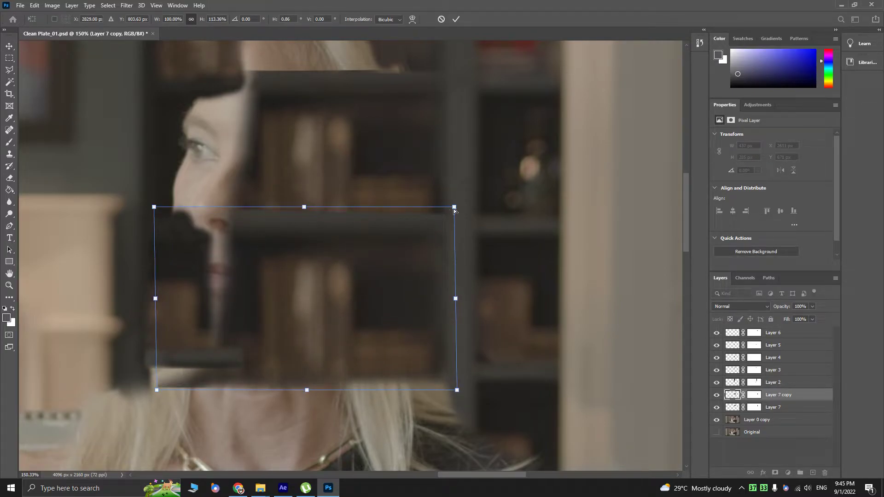
pyautogui.moveTo(453, 208); pyautogui.dragTo(452, 212)
pyautogui.moveTo(457, 392); pyautogui.dragTo(458, 385)
pyautogui.click(456, 20)
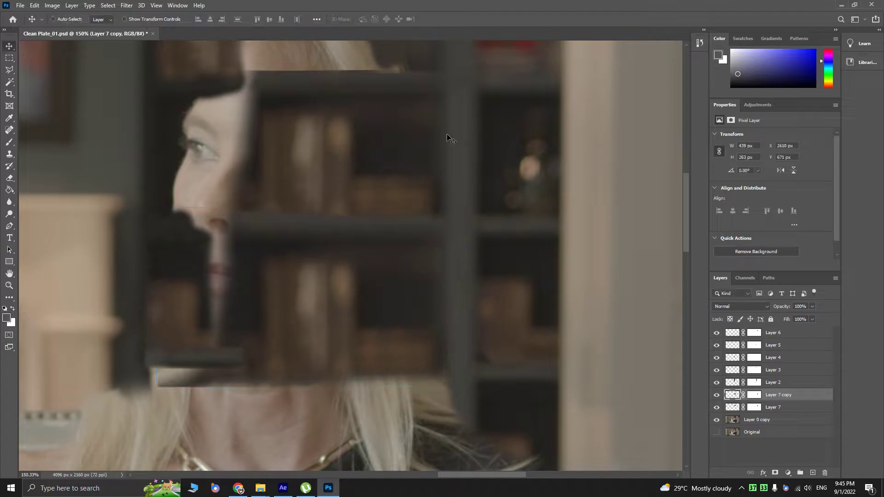
pyautogui.scroll(-5, 476, 281)
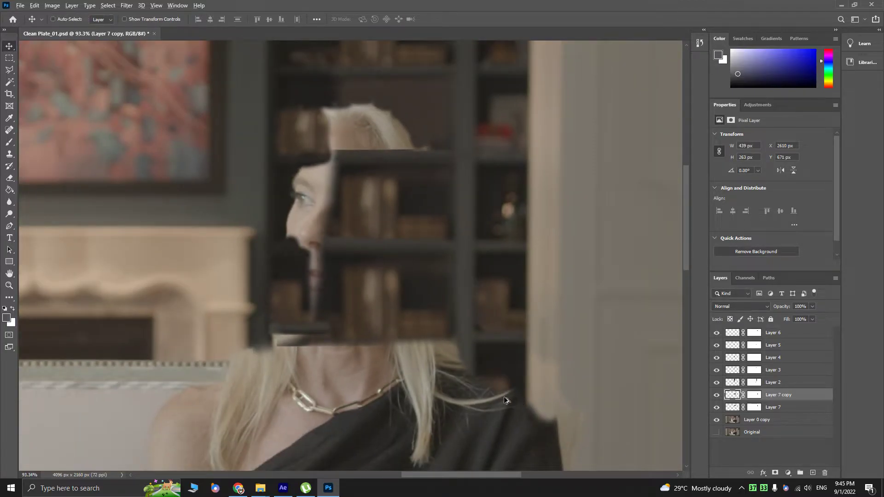
# - Examine what each shelf layer from Layer 2 to Layer 6 contributes by hiding and showing them one at a time
pyautogui.scroll(2, 513, 401)
pyautogui.moveTo(526, 339); pyautogui.dragTo(486, 334)
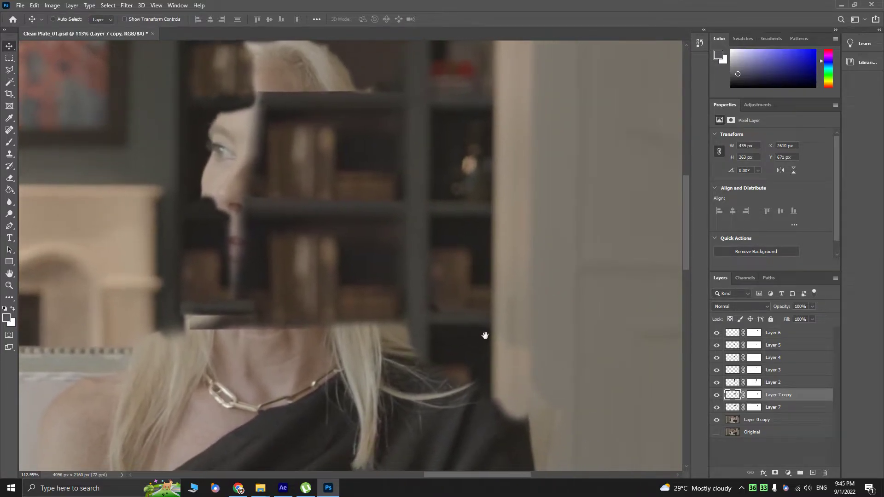
pyautogui.click(718, 383)
pyautogui.click(717, 382)
pyautogui.click(717, 370)
pyautogui.click(717, 370)
pyautogui.click(717, 358)
pyautogui.click(717, 357)
pyautogui.click(717, 346)
pyautogui.click(717, 346)
pyautogui.click(716, 334)
pyautogui.click(716, 334)
pyautogui.moveTo(715, 387)
pyautogui.mouseDown()
pyautogui.moveTo(712, 326)
pyautogui.moveTo(719, 395)
pyautogui.mouseUp()
# - On Layer 0 copy, sample the fireplace panel and clone it over the hair between the sofa's top edge and the shelf upright
pyautogui.moveTo(394, 361); pyautogui.dragTo(499, 324)
pyautogui.scroll(3, 246, 285)
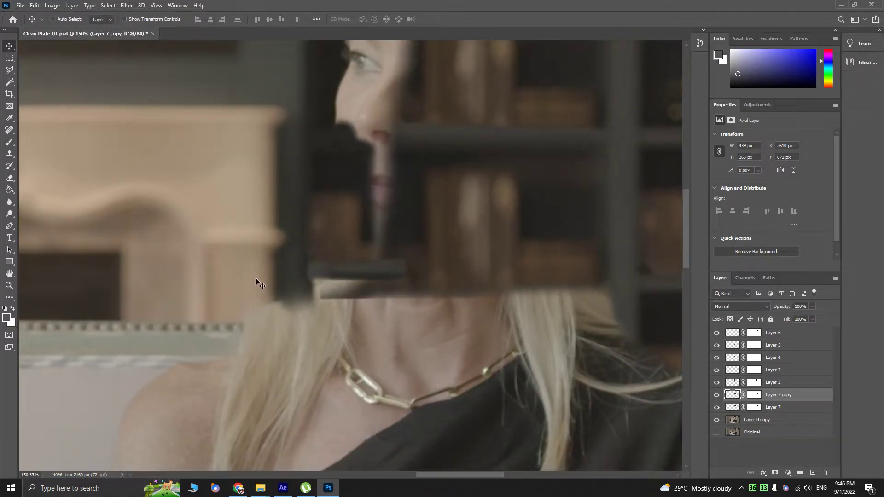
pyautogui.scroll(2, 257, 282)
pyautogui.click(755, 419)
pyautogui.press('s')
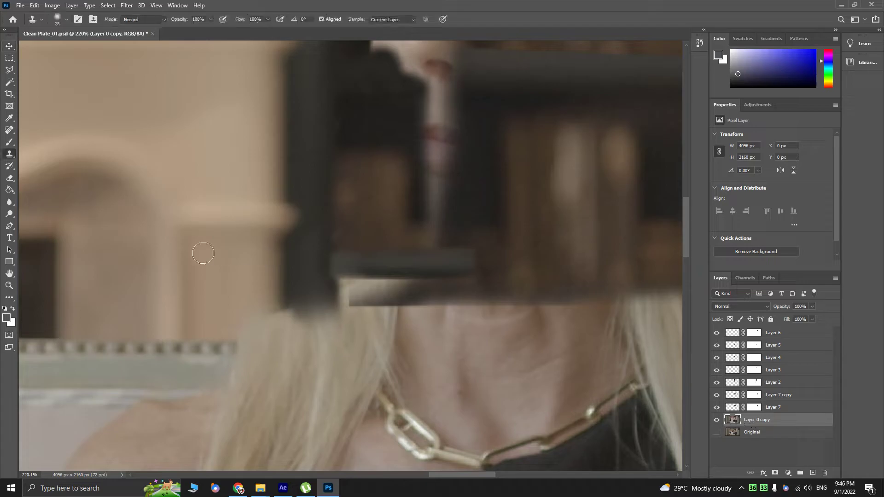
pyautogui.moveTo(202, 277); pyautogui.dragTo(212, 287)
pyautogui.keyDown('alt'); pyautogui.click(223, 269); pyautogui.keyUp('alt')
pyautogui.moveTo(254, 334)
pyautogui.mouseDown()
pyautogui.moveTo(288, 325)
pyautogui.moveTo(274, 344)
pyautogui.mouseUp()
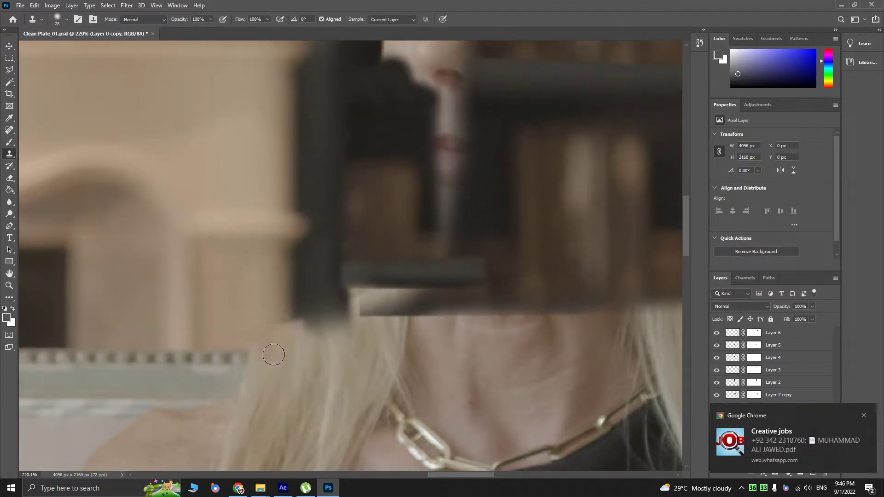
# - Switch to the browser to read the new Creative jobs group message in WhatsApp and return to Photoshop
pyautogui.hotkey('alt', 'Tab')
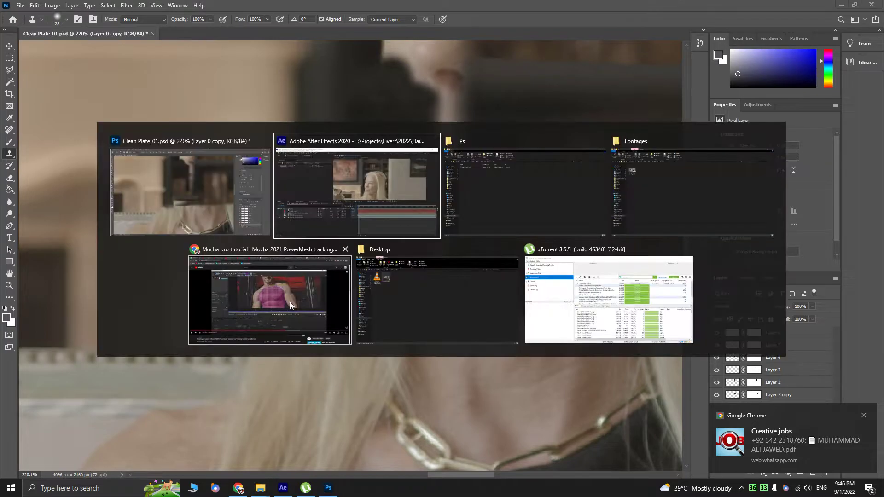
pyautogui.click(300, 293)
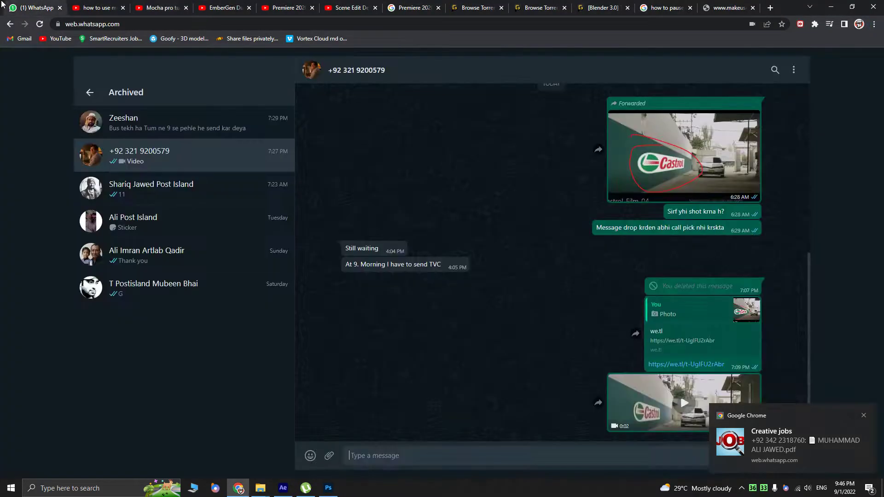
pyautogui.click(96, 95)
pyautogui.click(152, 145)
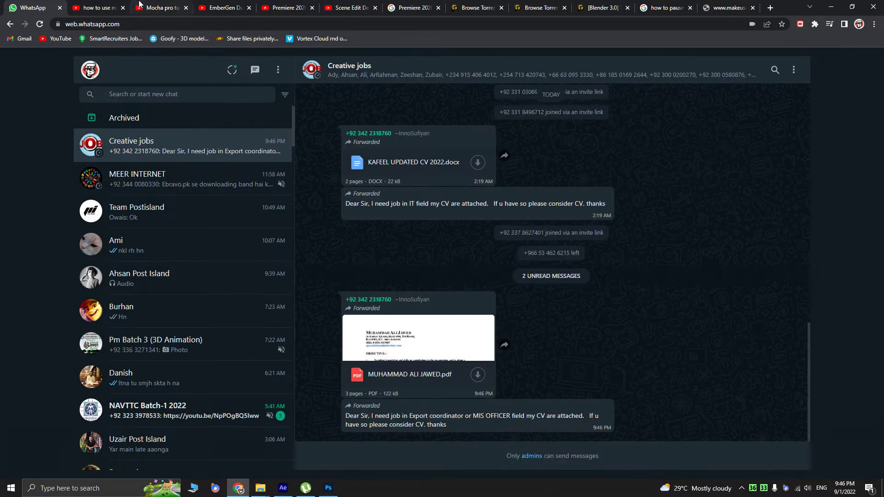
pyautogui.click(140, 4)
pyautogui.hotkey('alt', 'Tab')
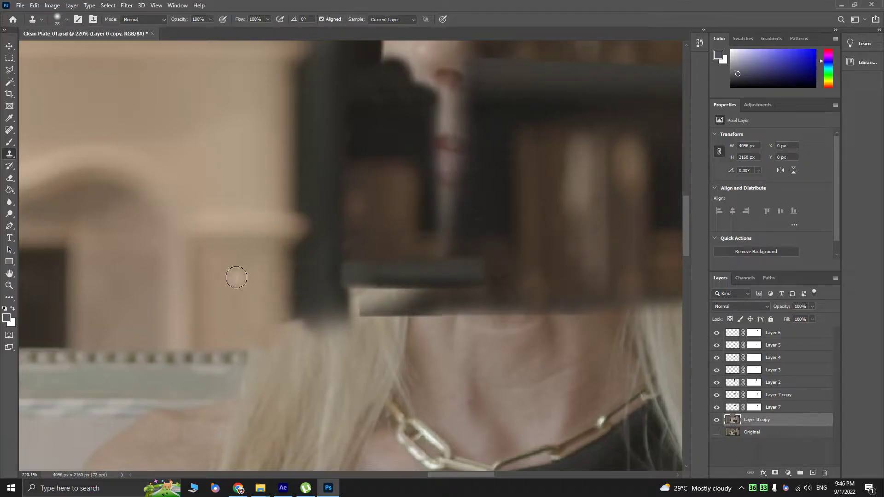
# - Identify the layer covering the clone area beside the shelf upright by hiding and showing Layer 7, Layer 7 copy and Layer 2
pyautogui.moveTo(291, 317); pyautogui.dragTo(296, 347)
pyautogui.keyDown('alt'); pyautogui.click(227, 306); pyautogui.keyUp('alt')
pyautogui.click(716, 408)
pyautogui.click(716, 407)
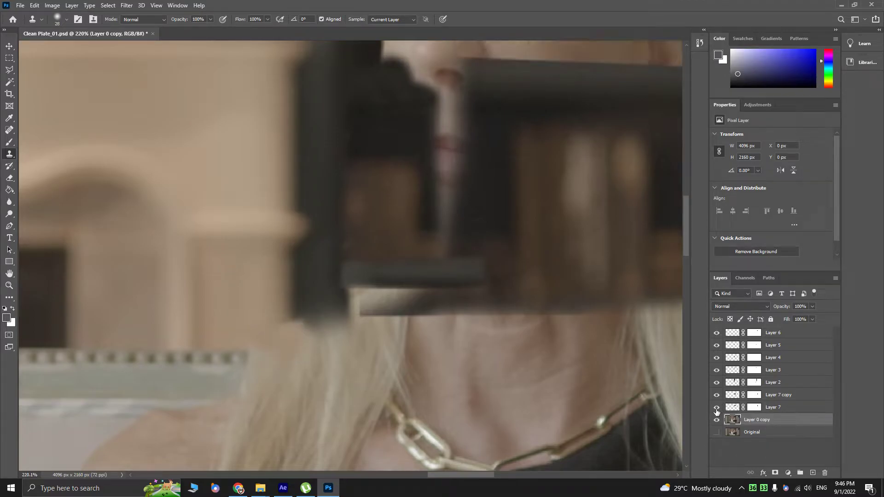
pyautogui.doubleClick(717, 388)
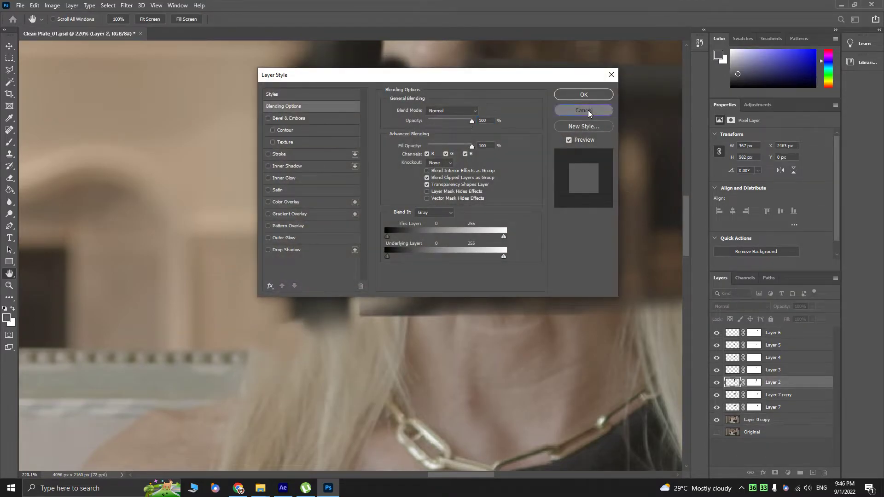
pyautogui.click(584, 110)
pyautogui.click(717, 396)
pyautogui.click(716, 397)
pyautogui.click(718, 383)
pyautogui.click(718, 382)
pyautogui.click(719, 382)
pyautogui.click(717, 382)
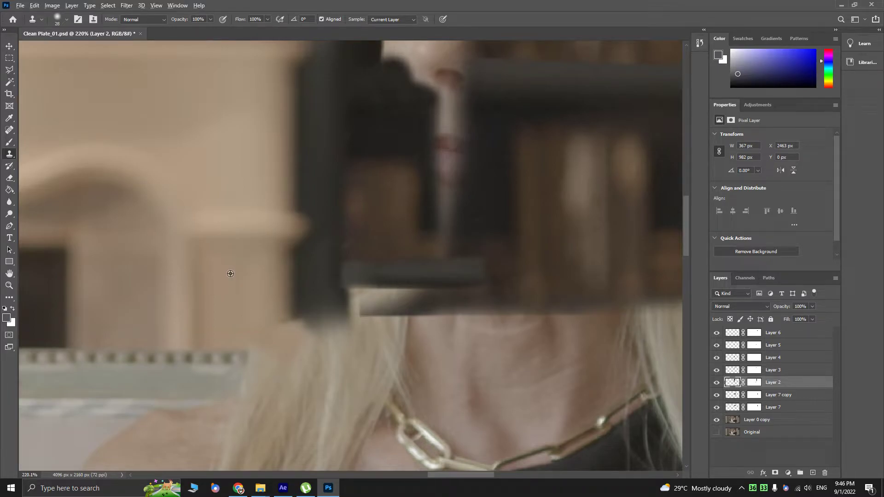
# - Try cloning the fireplace beside the upright on Layer 2 and over the sofa's end on Layer 0 copy, checking with Layer 2 hidden
pyautogui.moveTo(289, 326)
pyautogui.mouseDown()
pyautogui.moveTo(273, 343)
pyautogui.moveTo(259, 338)
pyautogui.moveTo(256, 352)
pyautogui.moveTo(298, 355)
pyautogui.moveTo(294, 361)
pyautogui.moveTo(282, 314)
pyautogui.moveTo(304, 309)
pyautogui.moveTo(296, 314)
pyautogui.moveTo(322, 263)
pyautogui.moveTo(268, 319)
pyautogui.moveTo(208, 309)
pyautogui.moveTo(294, 322)
pyautogui.mouseUp()
pyautogui.hotkey('ctrl', 'z')
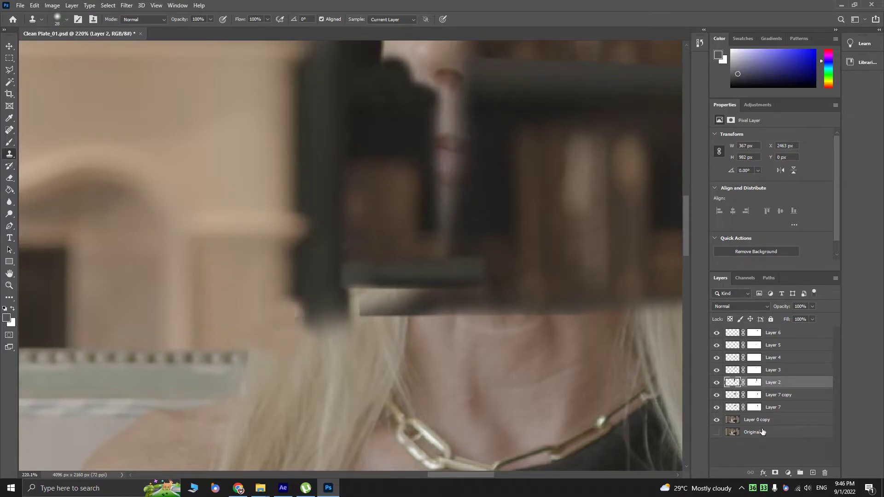
pyautogui.click(764, 420)
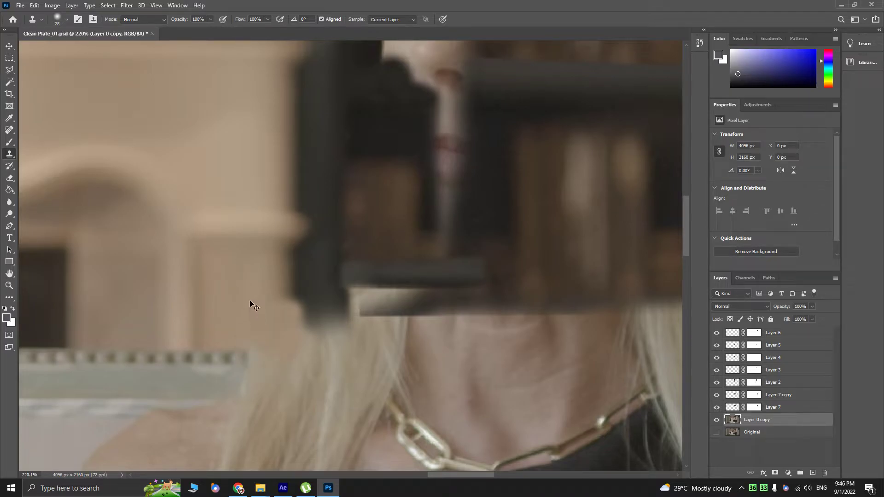
pyautogui.moveTo(256, 351); pyautogui.dragTo(240, 367)
pyautogui.click(716, 382)
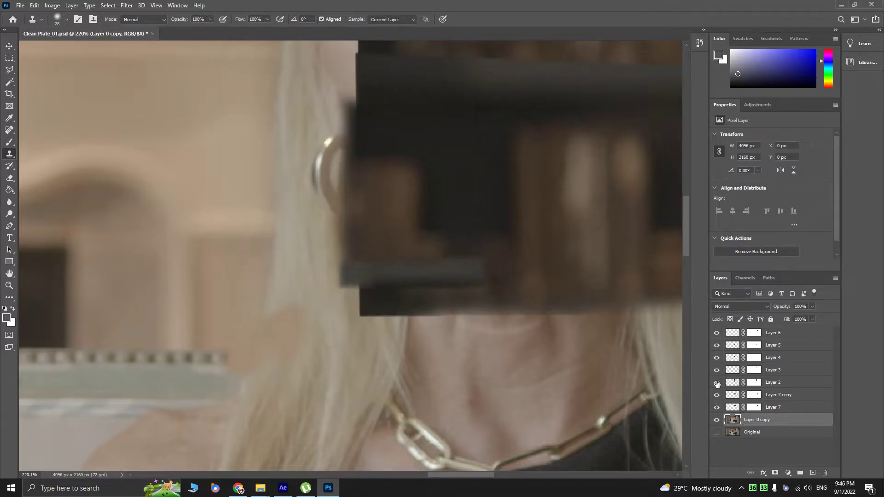
pyautogui.click(716, 382)
# - Try moving Layer 2 directly above Layer 0 copy, and undo the reorder and the clone stroke over the sofa's end
pyautogui.moveTo(778, 385); pyautogui.dragTo(778, 417)
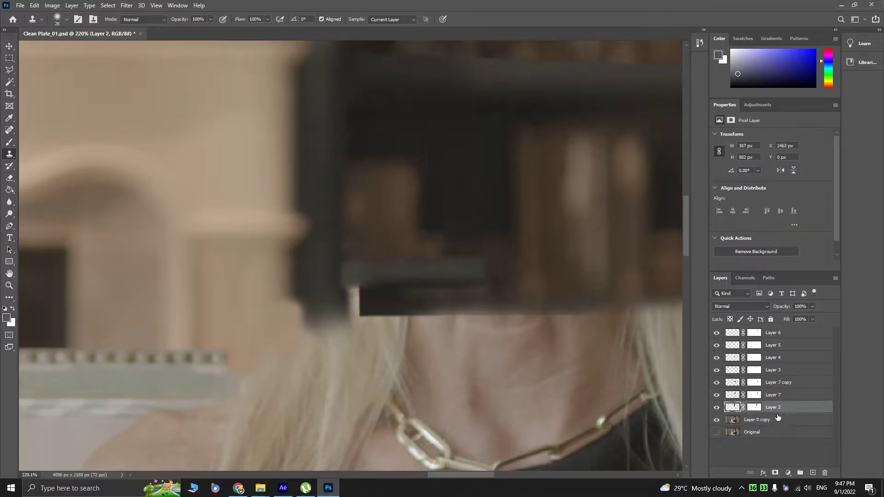
pyautogui.hotkey('ctrl', 'z')
pyautogui.hotkey('ctrl', 'z')
pyautogui.hotkey('ctrl', 'shift', 'z')
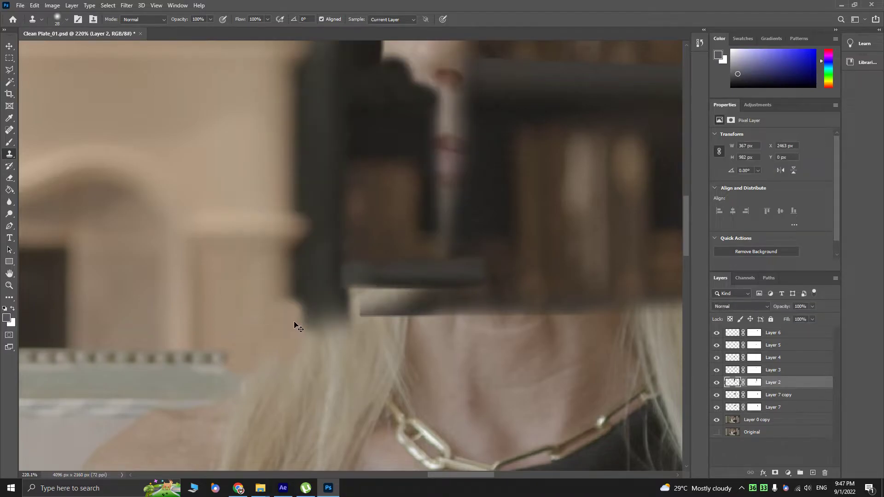
pyautogui.hotkey('ctrl', 'z')
pyautogui.hotkey('ctrl', 'shift', 'z')
pyautogui.hotkey('ctrl', 'z')
pyautogui.hotkey('ctrl', 'shift', 'z')
pyautogui.hotkey('ctrl', 'z')
pyautogui.hotkey('ctrl', 'shift', 'z')
pyautogui.hotkey('ctrl', 'z')
pyautogui.hotkey('ctrl', 'shift', 'z')
# - Move Layer 2 directly above Layer 0 copy and merge the two layers
pyautogui.moveTo(788, 388); pyautogui.dragTo(766, 413)
pyautogui.keyDown('shift'); pyautogui.click(763, 419); pyautogui.keyUp('shift')
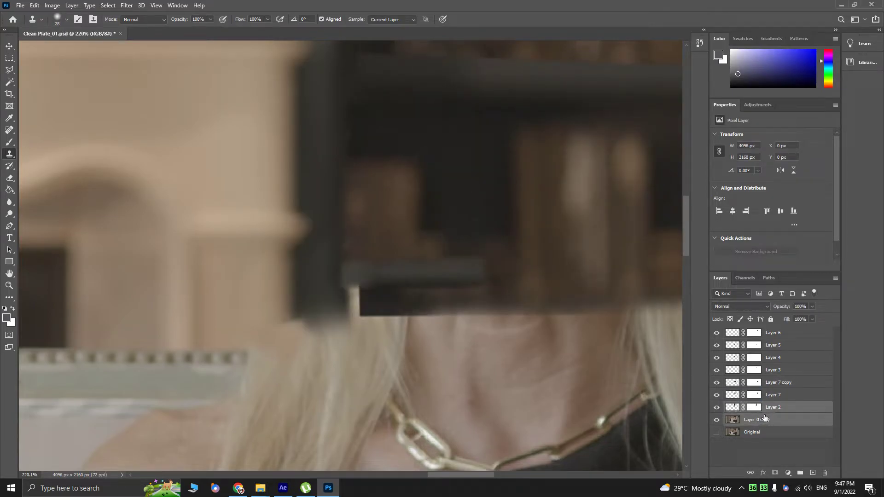
pyautogui.rightClick(763, 419)
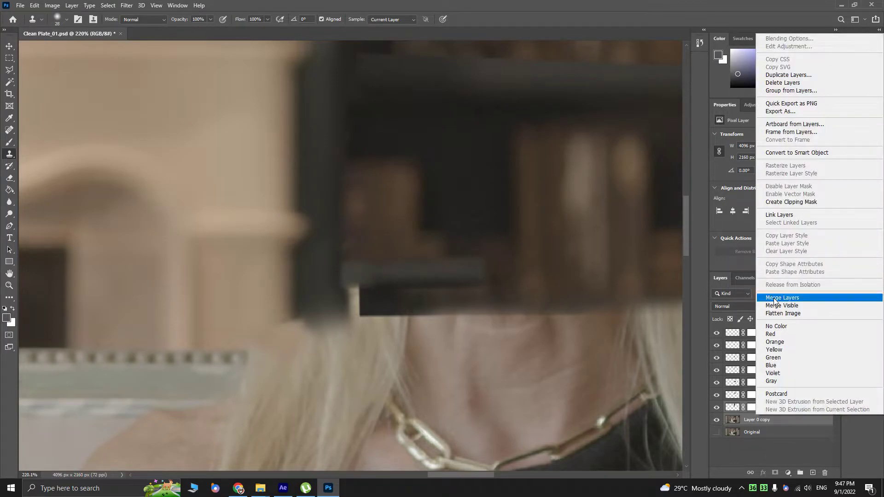
pyautogui.click(774, 300)
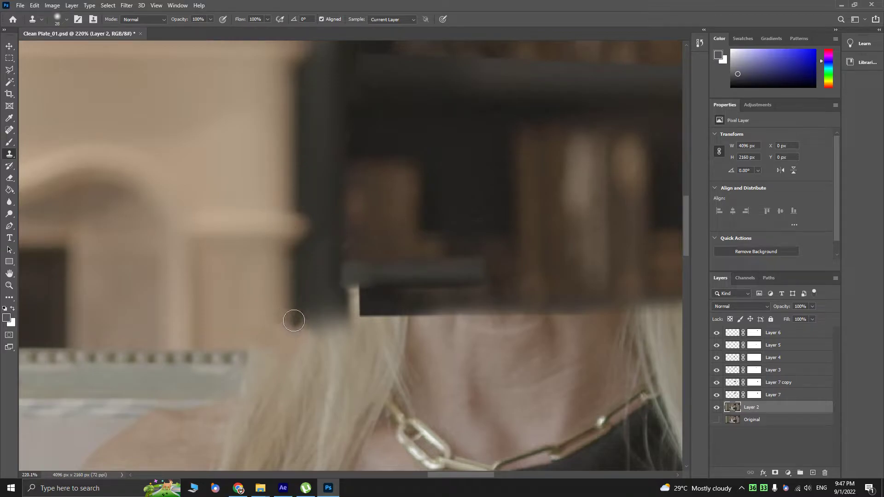
# - Try cloning the shelf upright and fireplace panel down over the hair and smoothing the panel with the Spot Healing Brush
pyautogui.moveTo(292, 320)
pyautogui.mouseDown()
pyautogui.moveTo(296, 360)
pyautogui.moveTo(299, 322)
pyautogui.moveTo(308, 343)
pyautogui.moveTo(316, 305)
pyautogui.moveTo(321, 340)
pyautogui.moveTo(331, 320)
pyautogui.moveTo(318, 363)
pyautogui.moveTo(315, 345)
pyautogui.moveTo(303, 341)
pyautogui.moveTo(286, 345)
pyautogui.moveTo(278, 361)
pyautogui.moveTo(255, 359)
pyautogui.moveTo(247, 330)
pyautogui.moveTo(223, 365)
pyautogui.moveTo(210, 349)
pyautogui.mouseUp()
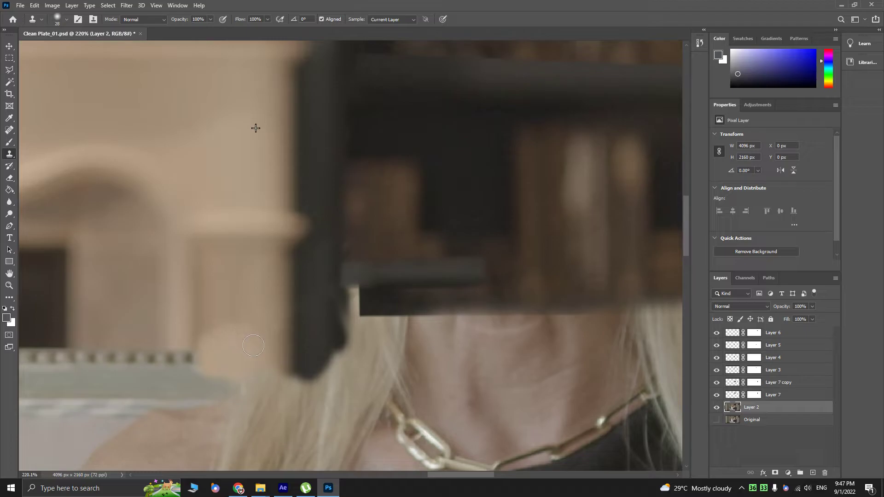
pyautogui.moveTo(197, 338); pyautogui.dragTo(193, 360)
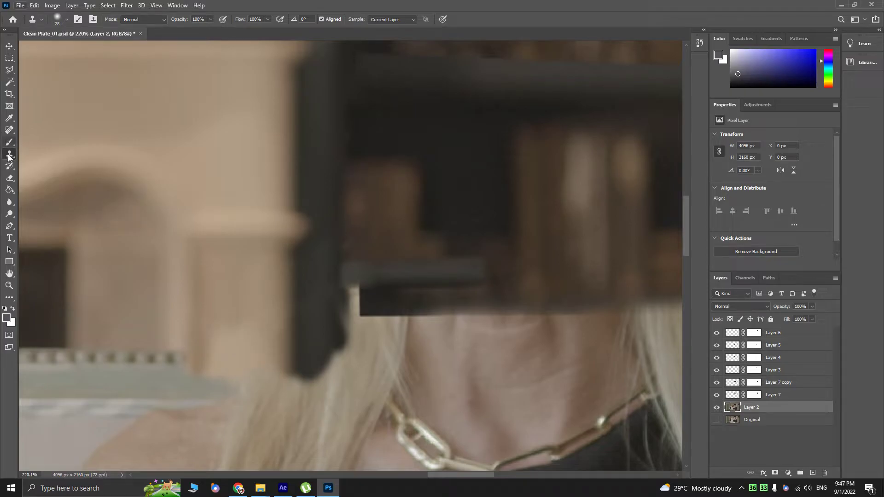
pyautogui.click(12, 133)
pyautogui.click(40, 131)
pyautogui.moveTo(232, 332)
pyautogui.mouseDown()
pyautogui.moveTo(223, 355)
pyautogui.moveTo(246, 366)
pyautogui.mouseUp()
pyautogui.moveTo(256, 322); pyautogui.dragTo(237, 352)
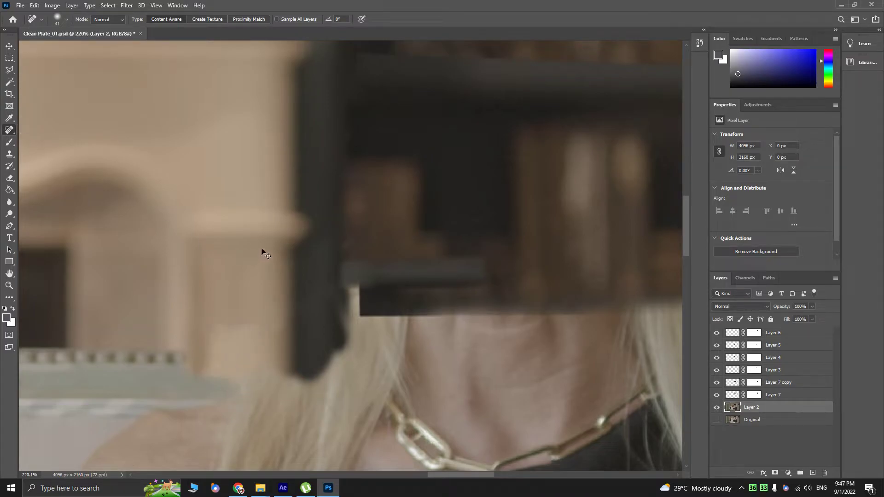
# - Clone the shelf upright and adjoining fireplace edge down over the hair to the level of the sofa's top
pyautogui.press('s')
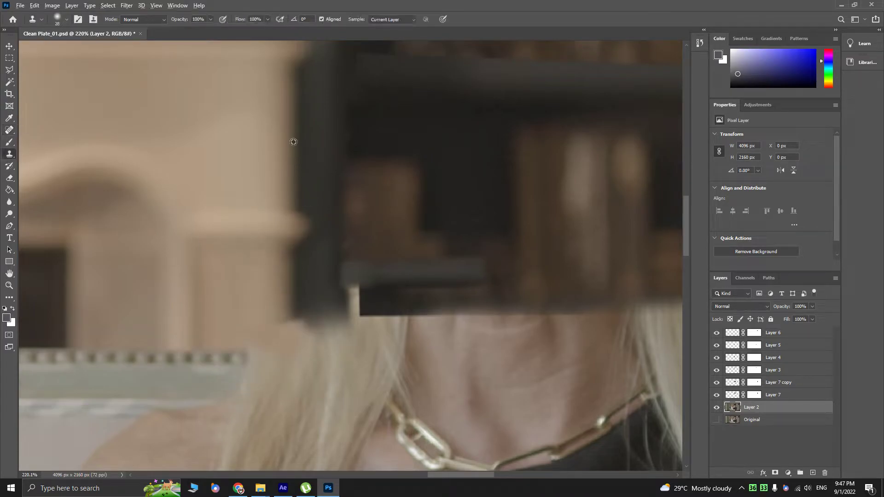
pyautogui.moveTo(291, 320)
pyautogui.mouseDown()
pyautogui.moveTo(291, 341)
pyautogui.moveTo(300, 316)
pyautogui.moveTo(314, 345)
pyautogui.moveTo(325, 303)
pyautogui.moveTo(327, 359)
pyautogui.moveTo(316, 334)
pyautogui.moveTo(301, 355)
pyautogui.mouseUp()
pyautogui.scroll(5, 226, 370)
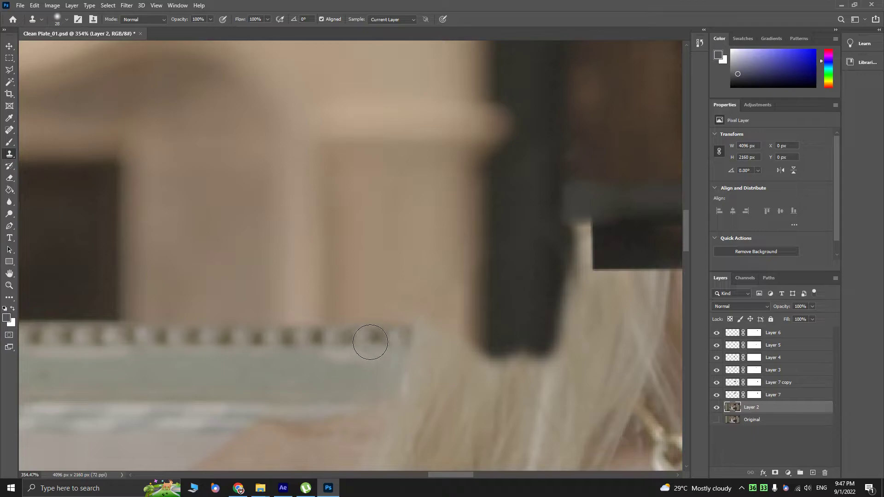
# - Clone the sofa's beaded trim, green band and striped edge over the hair to reach the shelf upright
pyautogui.moveTo(410, 344)
pyautogui.mouseDown()
pyautogui.moveTo(444, 336)
pyautogui.moveTo(440, 351)
pyautogui.moveTo(398, 374)
pyautogui.moveTo(422, 384)
pyautogui.moveTo(409, 388)
pyautogui.moveTo(465, 353)
pyautogui.moveTo(459, 335)
pyautogui.moveTo(407, 340)
pyautogui.moveTo(446, 334)
pyautogui.moveTo(389, 348)
pyautogui.moveTo(422, 397)
pyautogui.moveTo(338, 392)
pyautogui.moveTo(414, 400)
pyautogui.mouseUp()
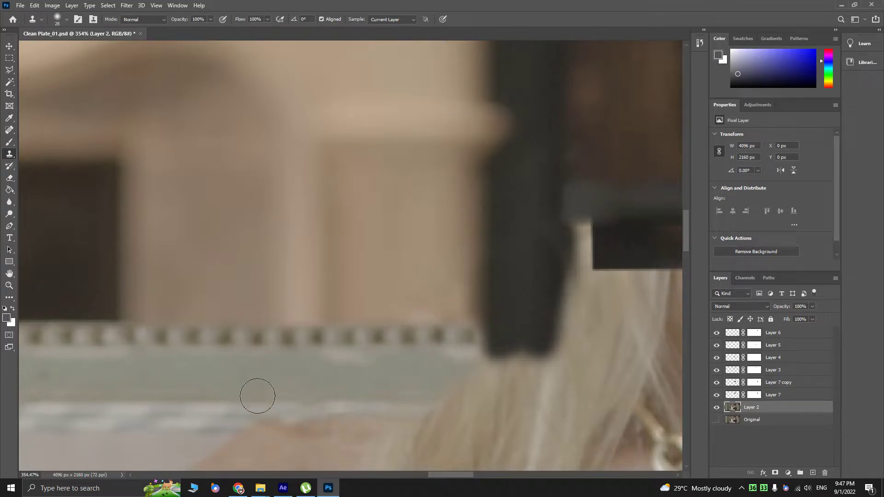
pyautogui.scroll(-4, 321, 365)
pyautogui.scroll(-2, 365, 375)
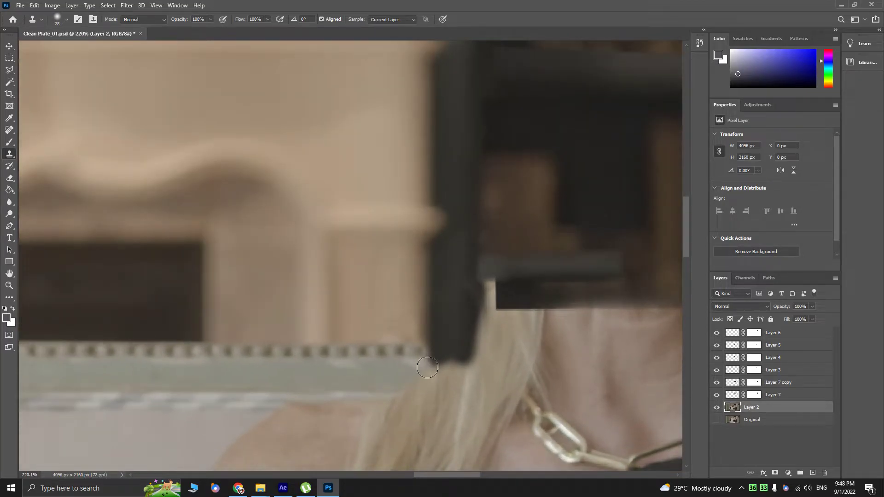
pyautogui.scroll(-6, 427, 369)
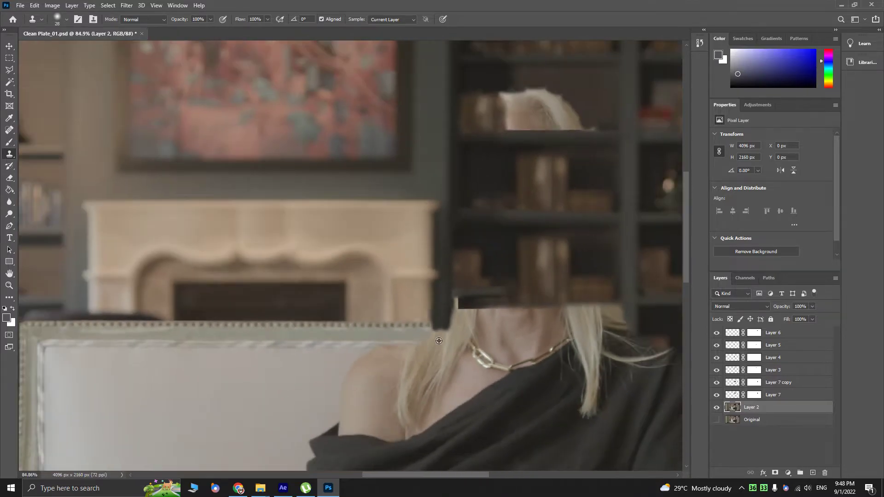
# - Try a clone stroke where the sofa trim meets the lower end of the shelf upright, and undo it
pyautogui.scroll(3, 445, 331)
pyautogui.scroll(3, 446, 330)
pyautogui.moveTo(429, 331); pyautogui.dragTo(421, 316)
pyautogui.hotkey('ctrl', 'z')
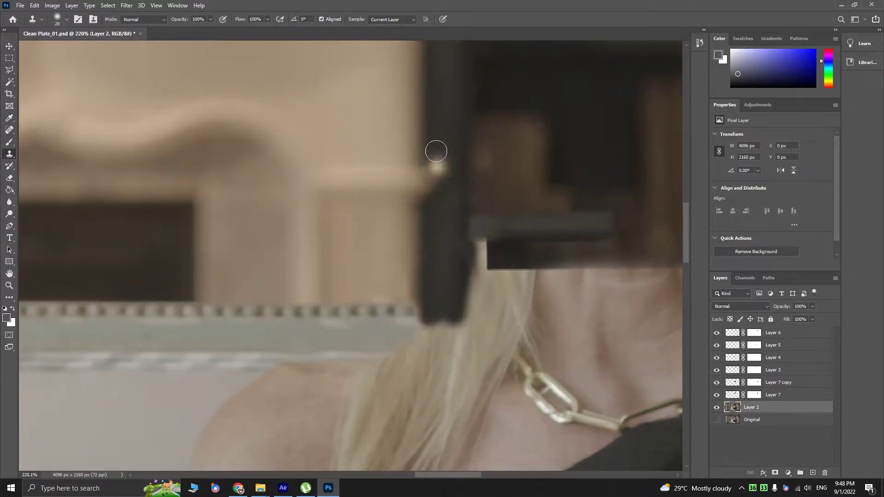
pyautogui.moveTo(436, 158); pyautogui.dragTo(395, 276)
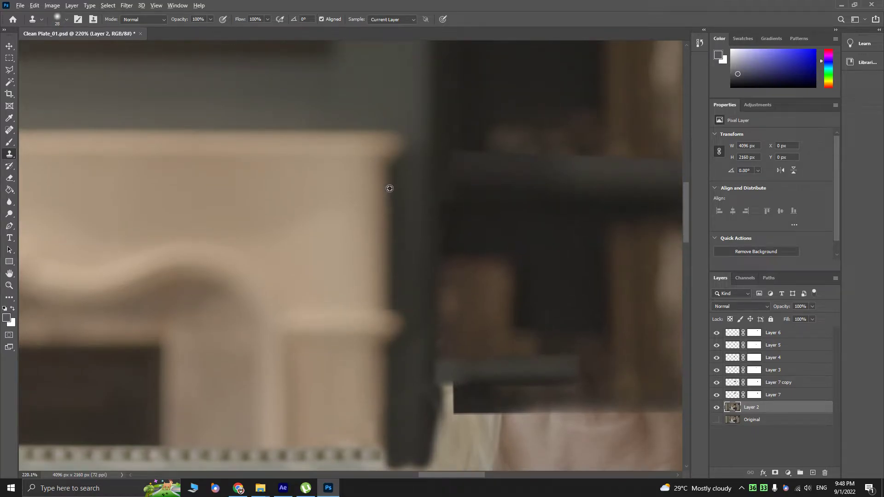
# - Clone the dark shelf upright farther down over the hair, past the end of the sofa's trim, and save the document
pyautogui.moveTo(366, 419); pyautogui.dragTo(347, 250)
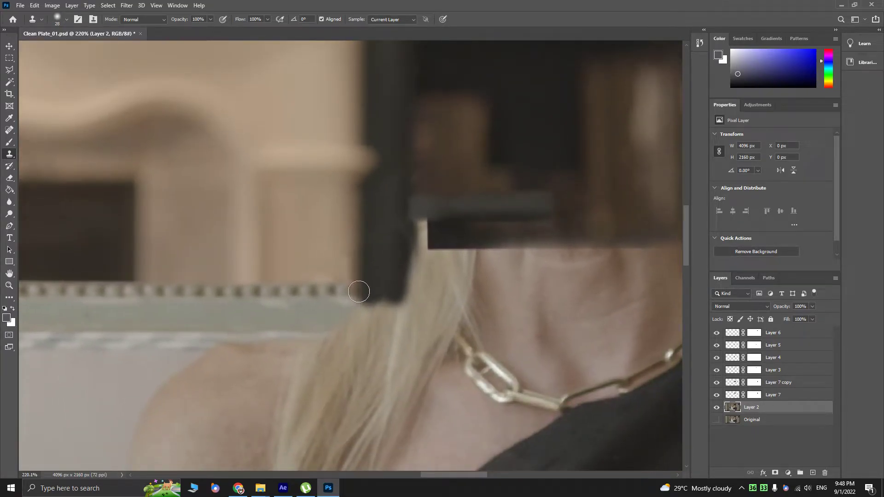
pyautogui.moveTo(359, 291)
pyautogui.mouseDown()
pyautogui.moveTo(359, 343)
pyautogui.moveTo(368, 296)
pyautogui.moveTo(390, 315)
pyautogui.mouseUp()
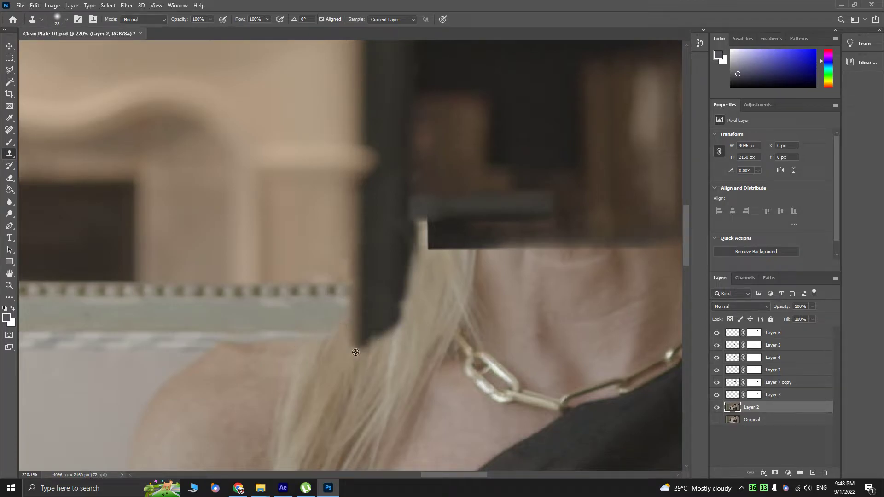
pyautogui.scroll(-5, 368, 343)
pyautogui.scroll(-2, 368, 344)
pyautogui.press('v')
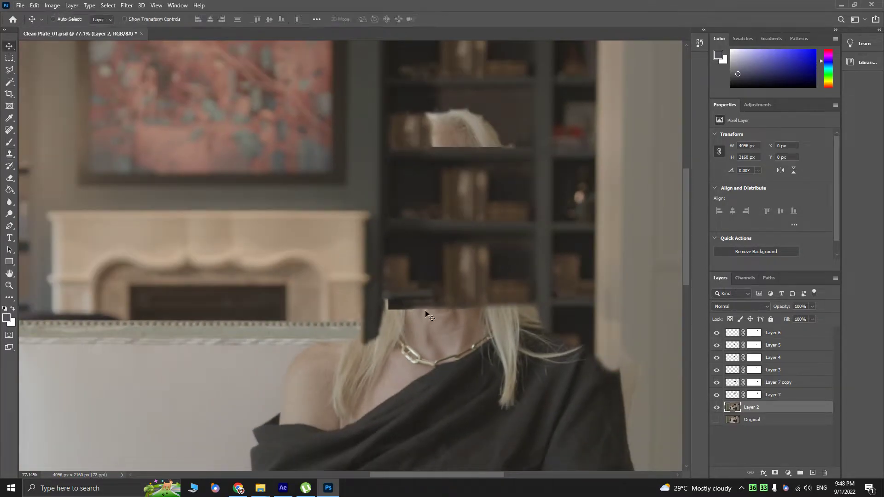
pyautogui.scroll(-3, 428, 302)
pyautogui.moveTo(492, 255); pyautogui.dragTo(413, 323)
pyautogui.hotkey('ctrl', 's')
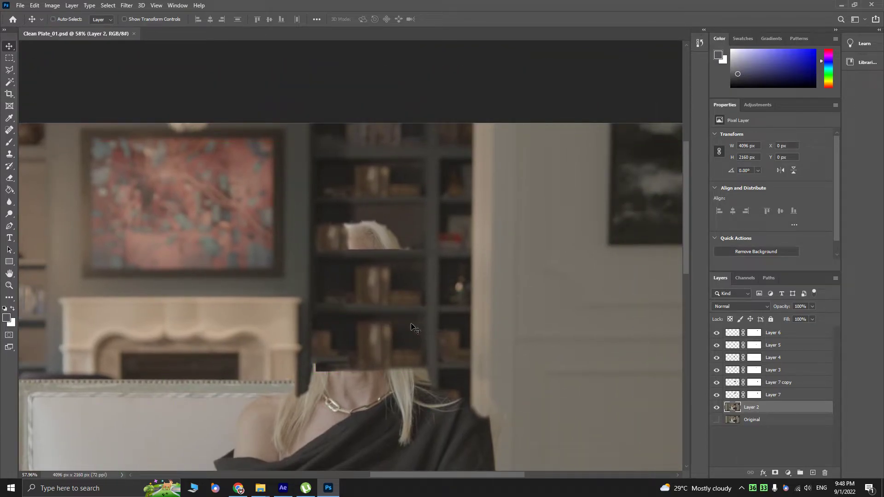
pyautogui.scroll(3, 387, 295)
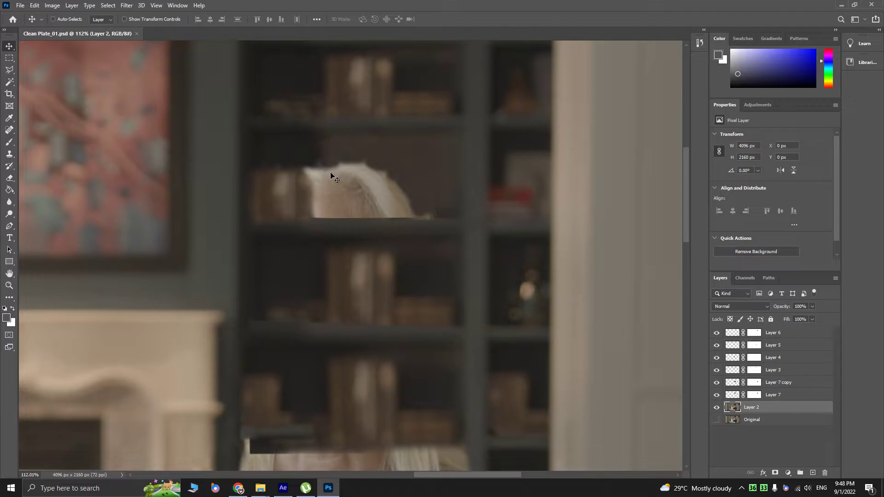
pyautogui.scroll(-2, 334, 251)
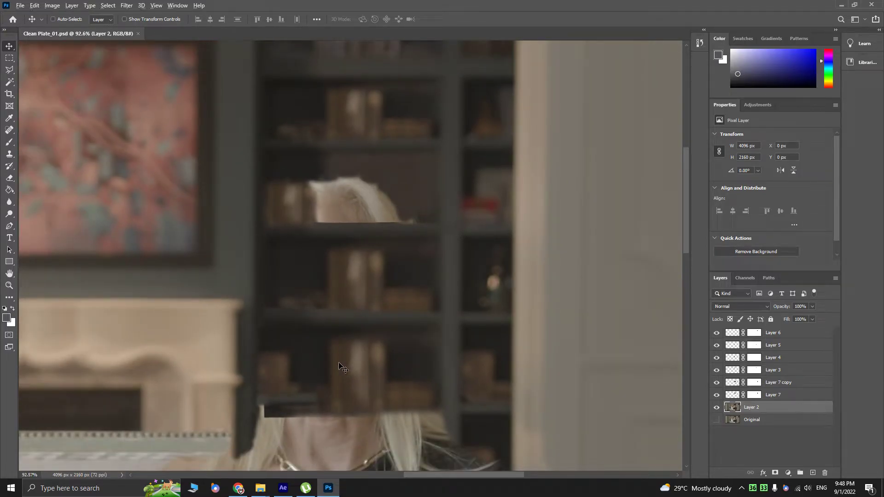
pyautogui.scroll(-4, 339, 367)
pyautogui.press('ctrl')
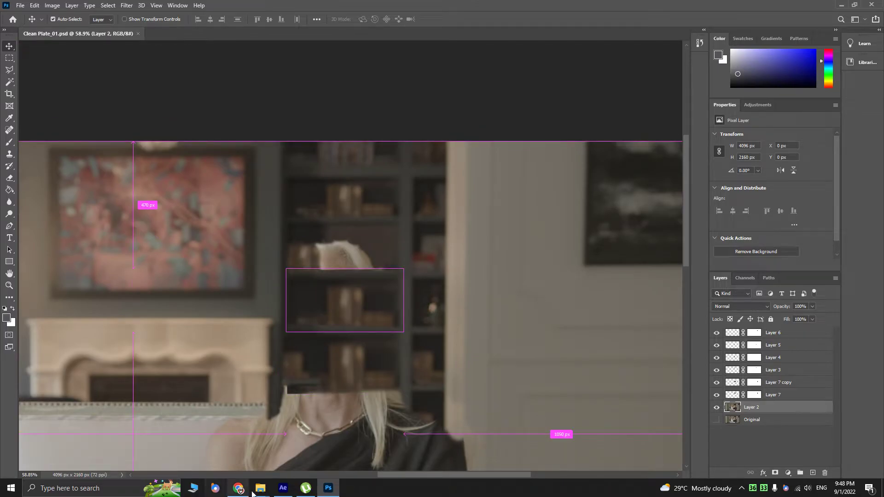
# - Open the _Ps folder in File Explorer, and bring up Clean Plate Comp 1 with the project items in After Effects
pyautogui.moveTo(260, 488)
pyautogui.moveTo(280, 439)
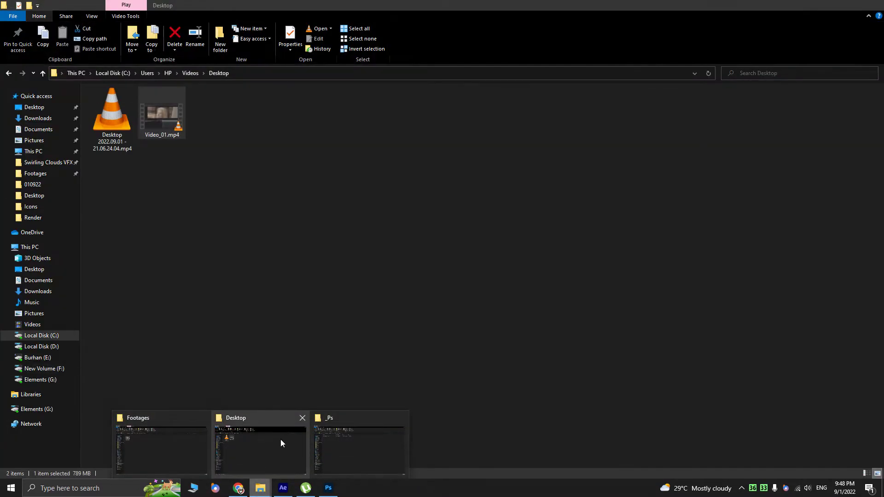
pyautogui.click(363, 441)
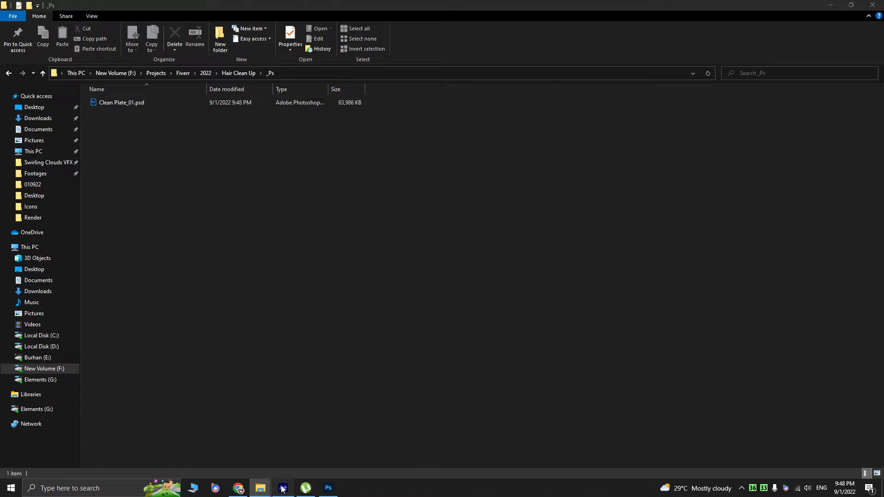
pyautogui.click(282, 489)
pyautogui.click(334, 302)
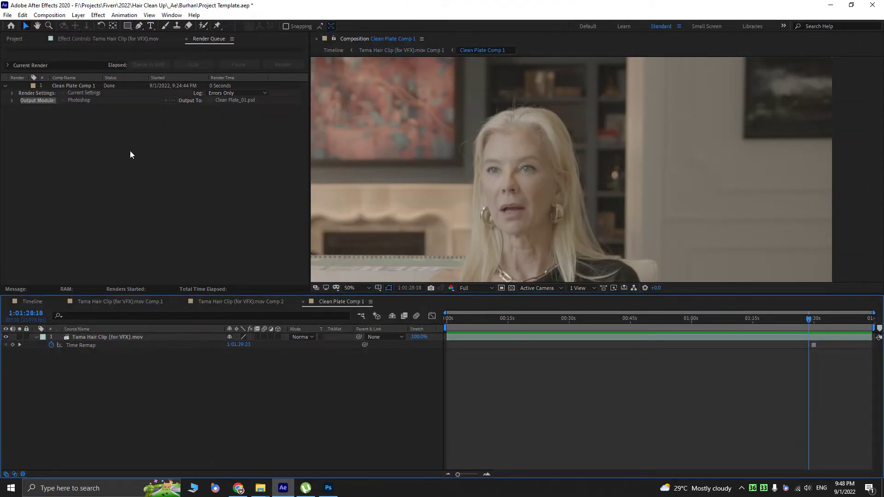
pyautogui.click(14, 39)
pyautogui.click(151, 302)
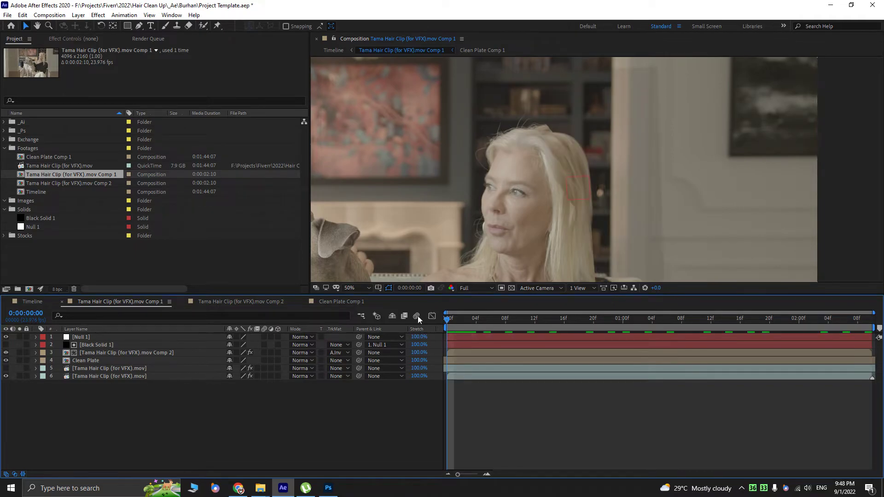
pyautogui.click(340, 302)
# - Import Clean Plate_01.psd into the project's _Ps folder as merged-layer footage and place it above the video clip in Clean Plate Comp 1
pyautogui.hotkey('alt', 'Tab')
pyautogui.moveTo(136, 104); pyautogui.dragTo(68, 131)
pyautogui.hotkey('alt', 'Tab')
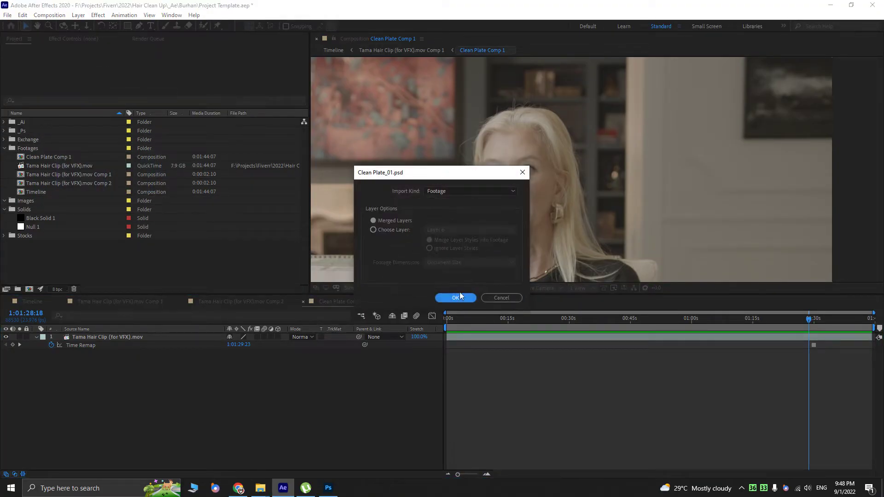
pyautogui.click(455, 297)
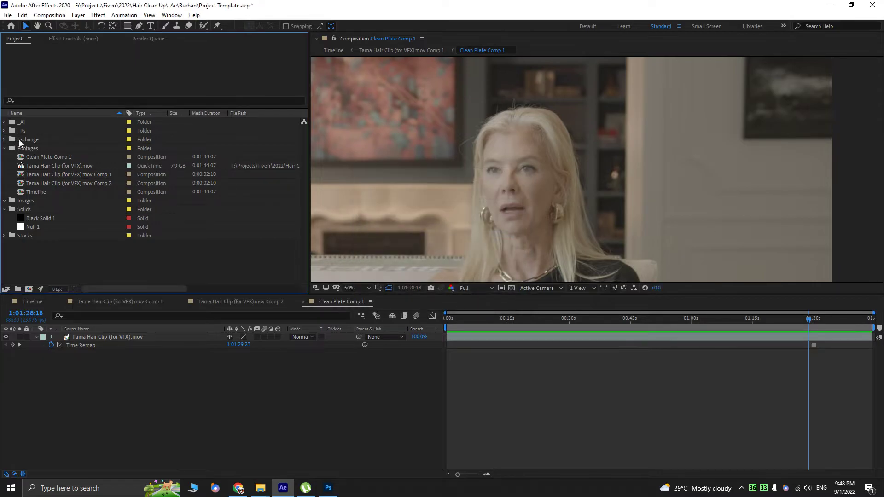
pyautogui.click(4, 132)
pyautogui.moveTo(51, 140); pyautogui.dragTo(115, 335)
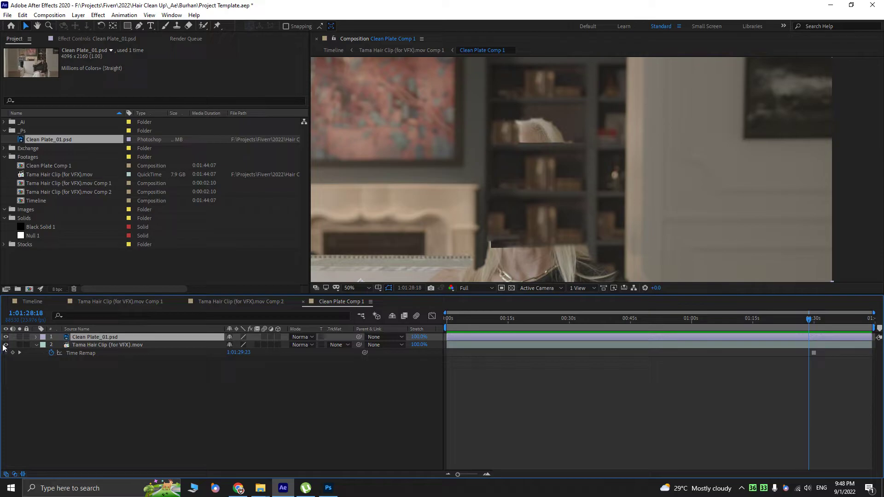
# - Play back the hair clip's Comp 1 and examine the composited hair, shoulder and background up close
pyautogui.click(117, 303)
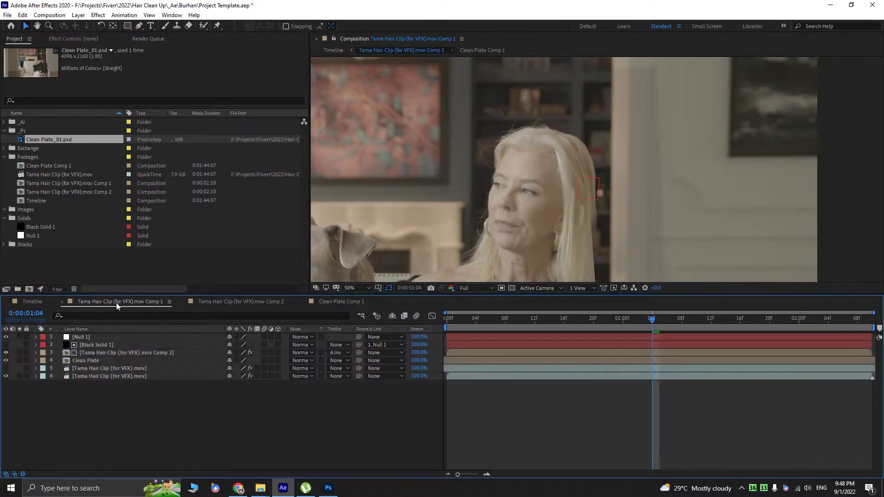
pyautogui.moveTo(534, 178); pyautogui.dragTo(555, 209)
pyautogui.moveTo(655, 327); pyautogui.dragTo(813, 319)
pyautogui.press('space')
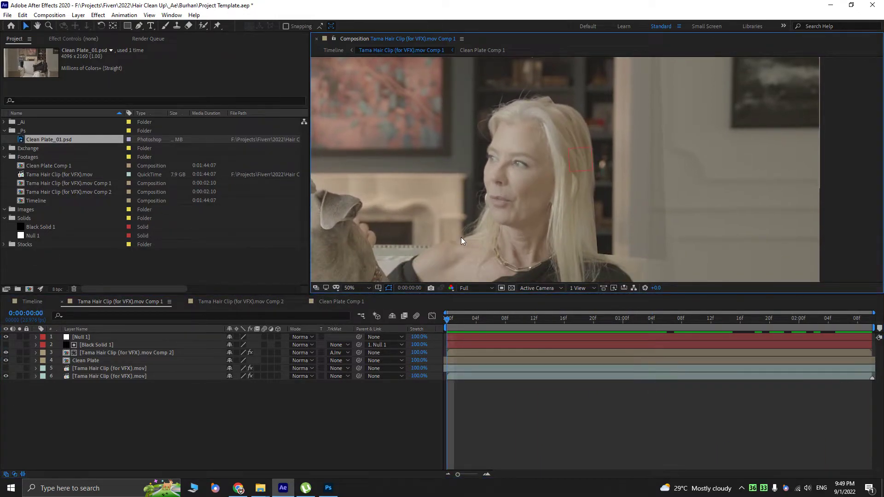
pyautogui.scroll(4, 511, 267)
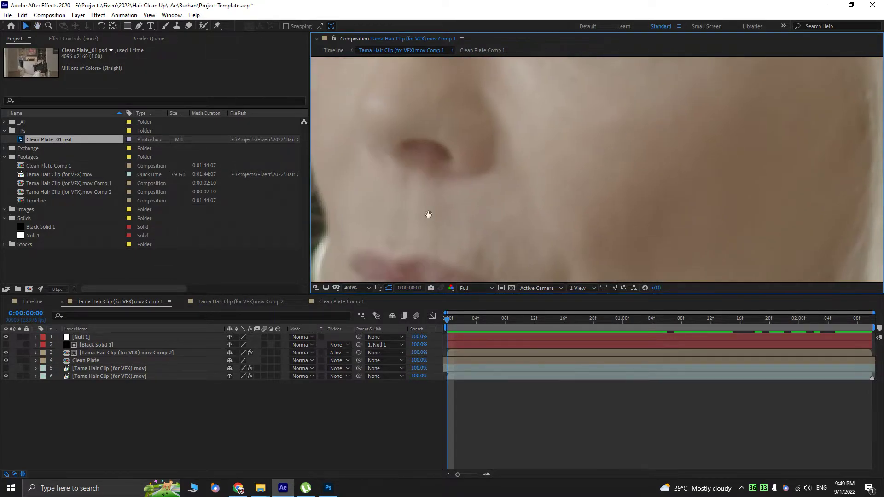
pyautogui.scroll(-2, 630, 134)
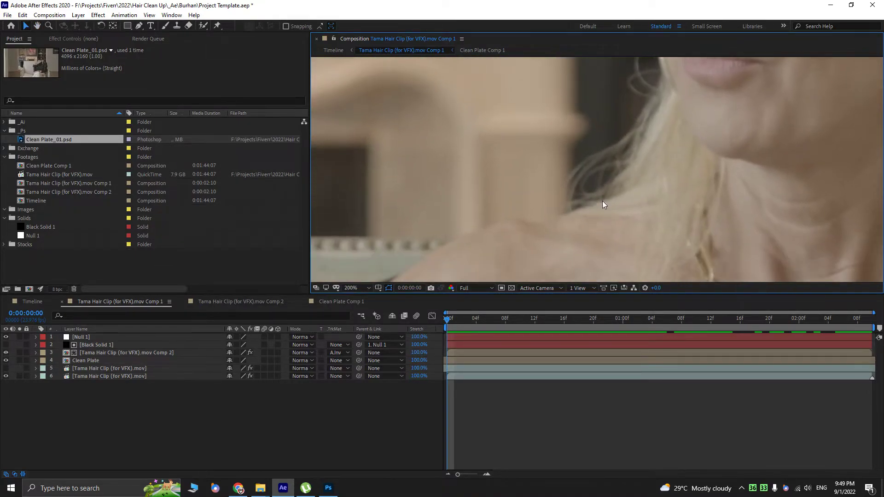
pyautogui.scroll(-2, 524, 229)
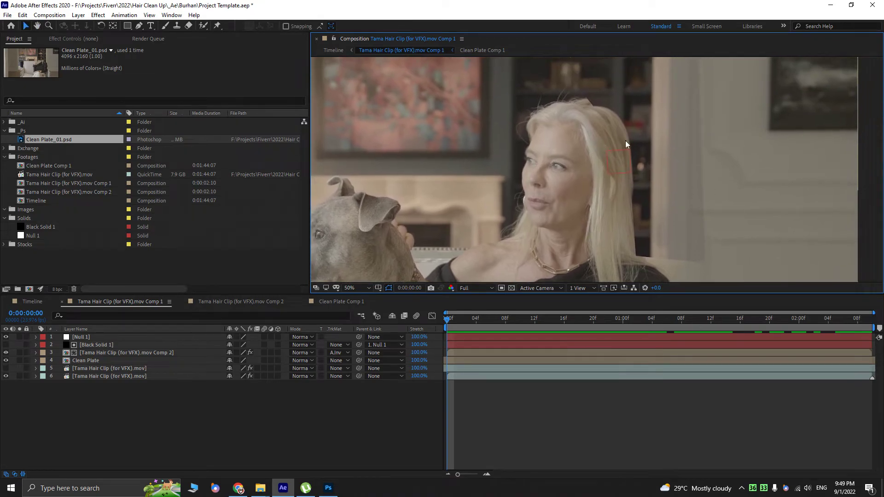
pyautogui.press('space')
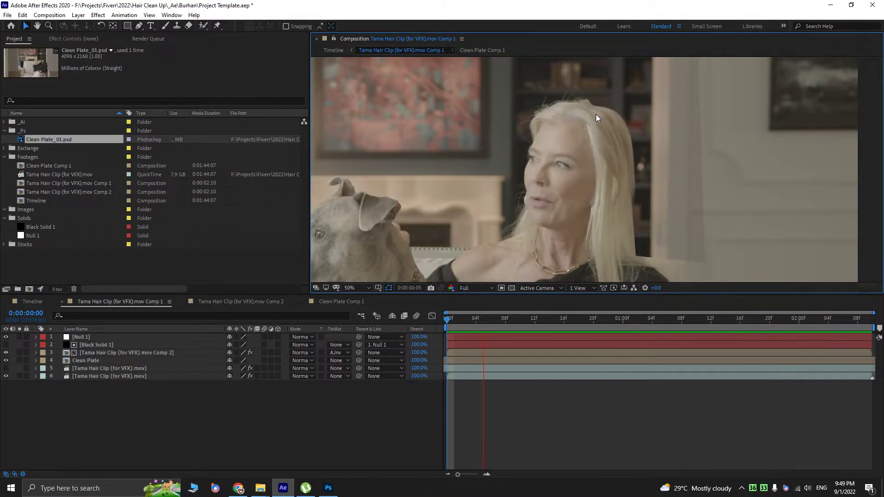
pyautogui.press('space')
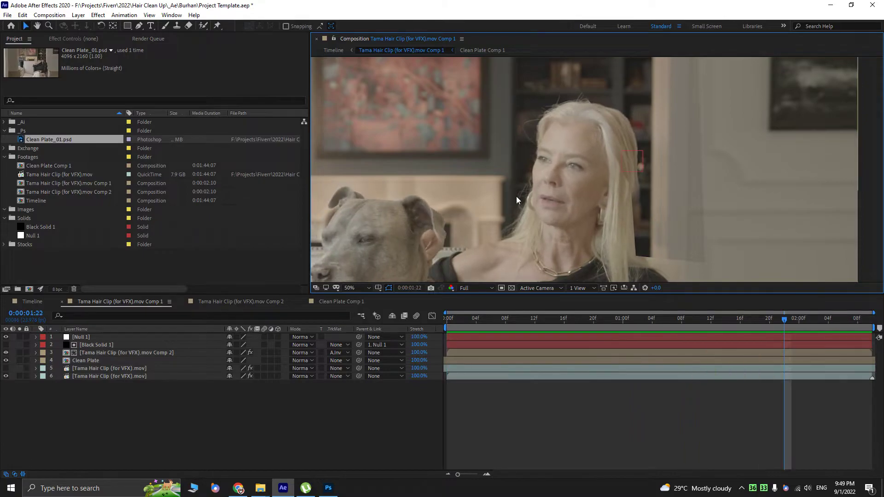
# - Return the hair clip's Comp 1 to its first frame and save the project
pyautogui.press('Home')
pyautogui.scroll(2, 467, 198)
pyautogui.hotkey('ctrl', 's')
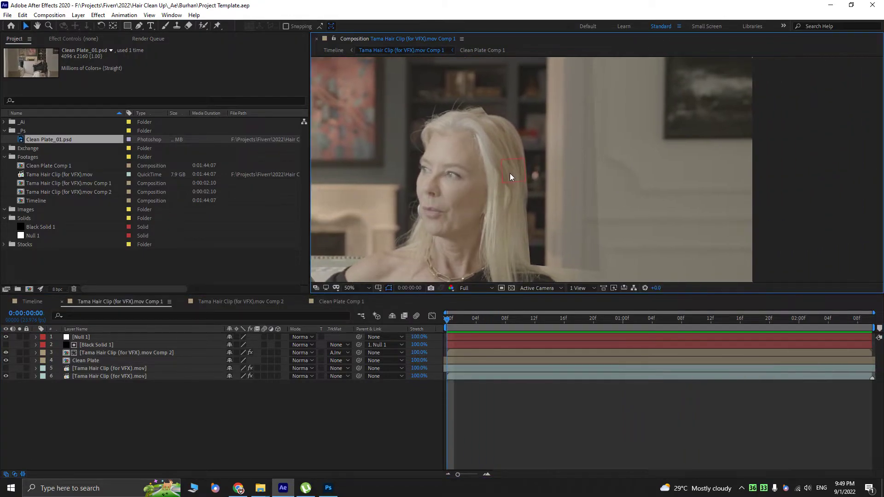
# - At frame 0:00:01:01, duplicate the bottommost hair clip layer and rename the duplicate Mask
pyautogui.moveTo(455, 202); pyautogui.dragTo(538, 149)
pyautogui.moveTo(473, 326); pyautogui.dragTo(629, 319)
pyautogui.moveTo(532, 174); pyautogui.dragTo(502, 131)
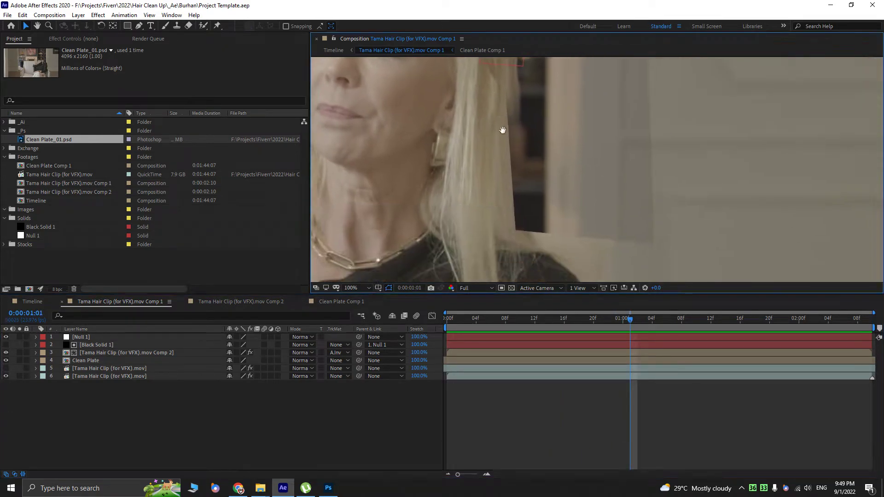
pyautogui.scroll(-2, 506, 156)
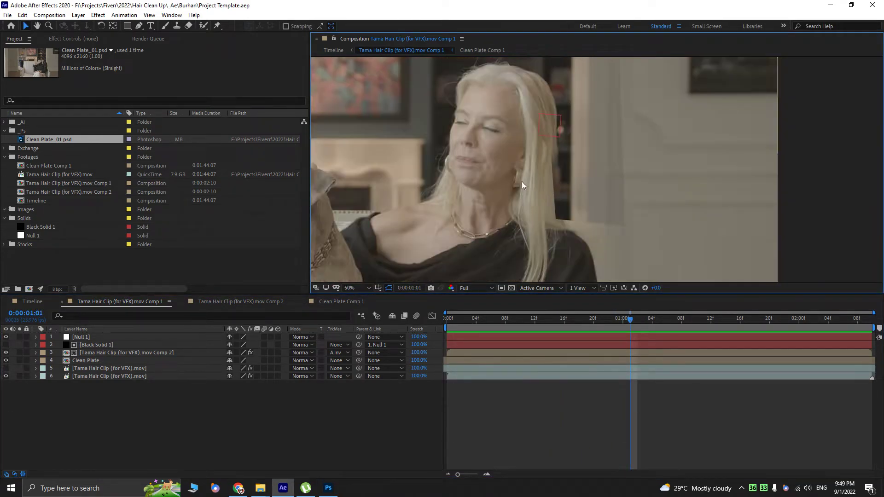
pyautogui.moveTo(521, 182); pyautogui.dragTo(514, 185)
pyautogui.click(114, 376)
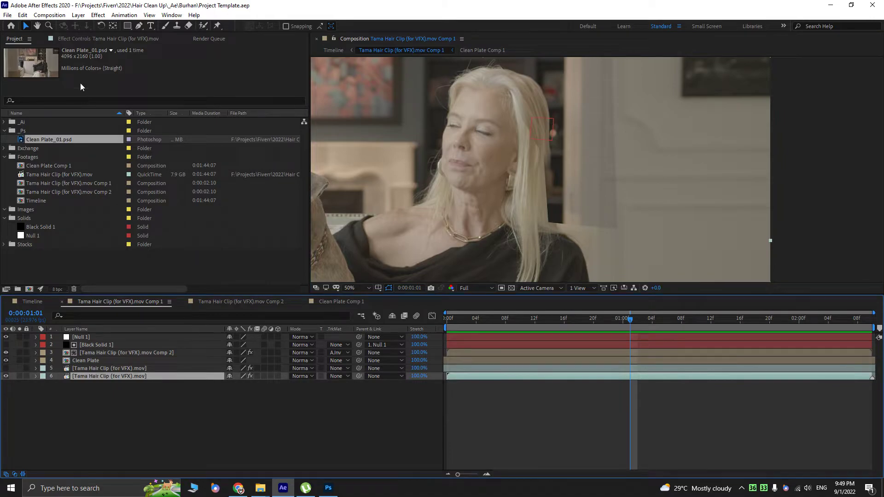
pyautogui.click(81, 40)
pyautogui.click(94, 374)
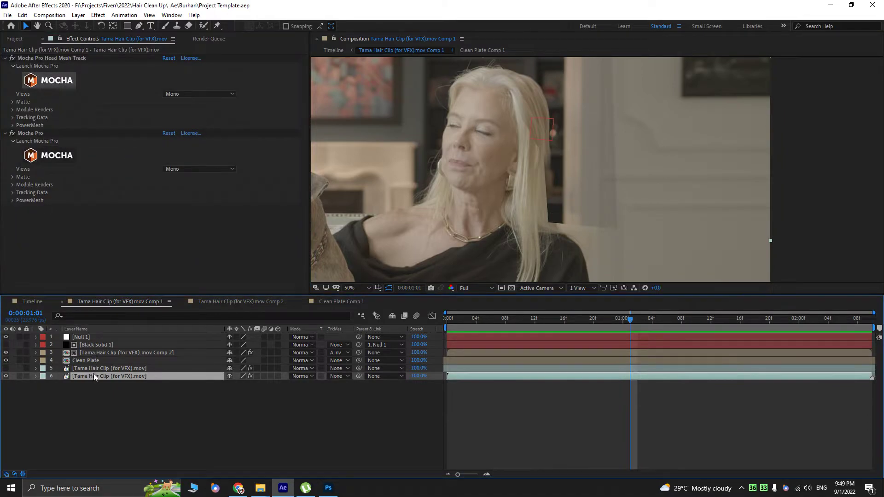
pyautogui.hotkey('ctrl', 'd')
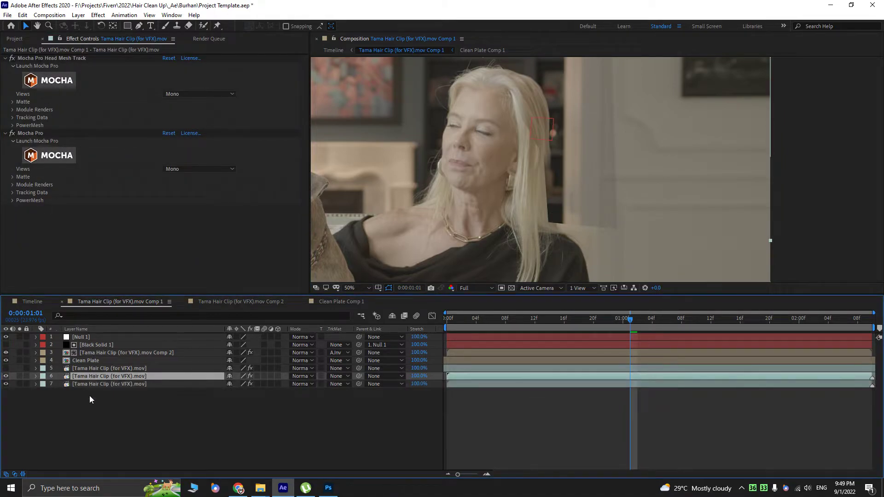
pyautogui.press('Return')
pyautogui.write('Mask')
pyautogui.press('Return')
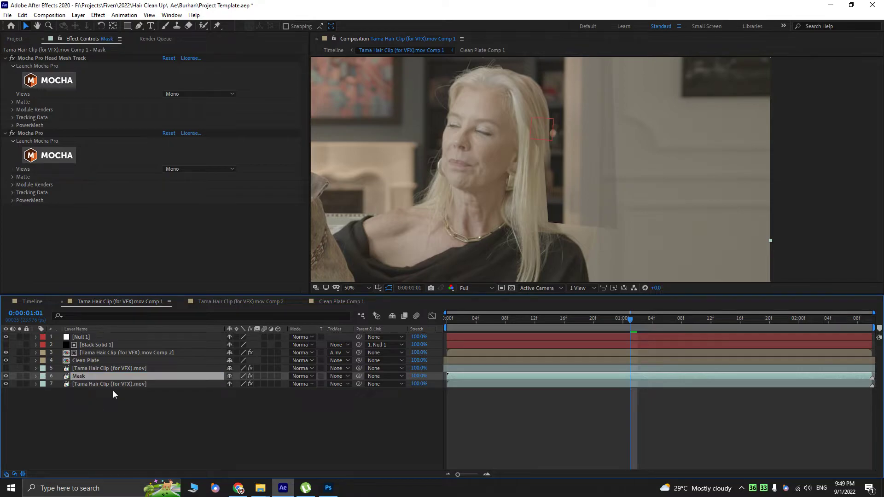
# - Delete the Mocha Pro effect from the bottom clip layer and the Mocha Pro Head Mesh Track effect from the Mask layer
pyautogui.click(104, 386)
pyautogui.click(41, 132)
pyautogui.press('Delete')
pyautogui.click(93, 375)
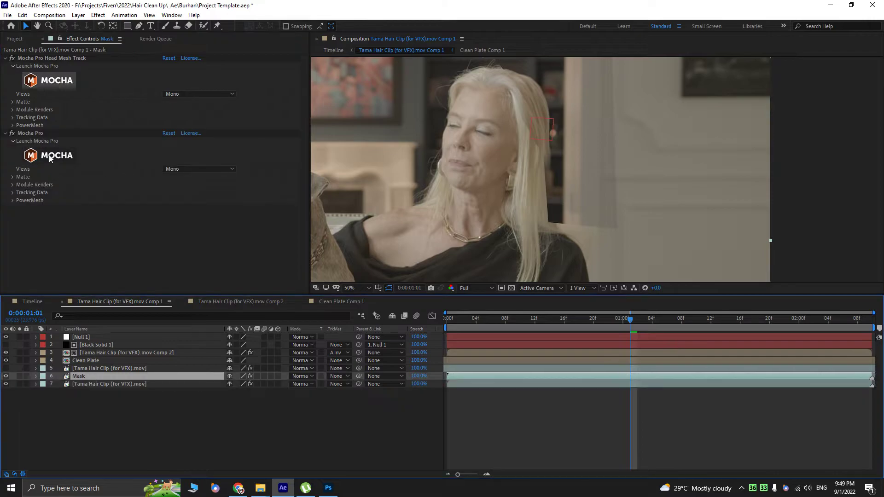
pyautogui.click(46, 57)
pyautogui.press('Delete')
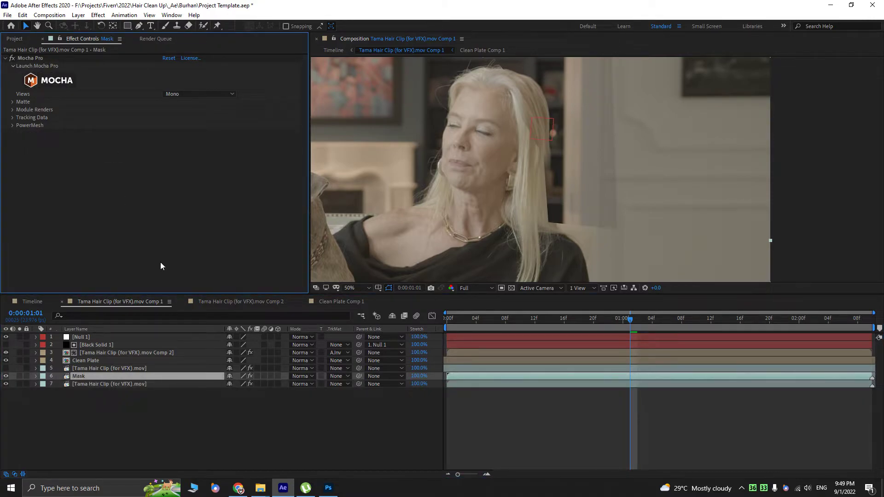
# - Move the Mask layer up to just below Null 1 and launch its Mocha Pro effect
pyautogui.moveTo(82, 375); pyautogui.dragTo(92, 342)
pyautogui.click(44, 83)
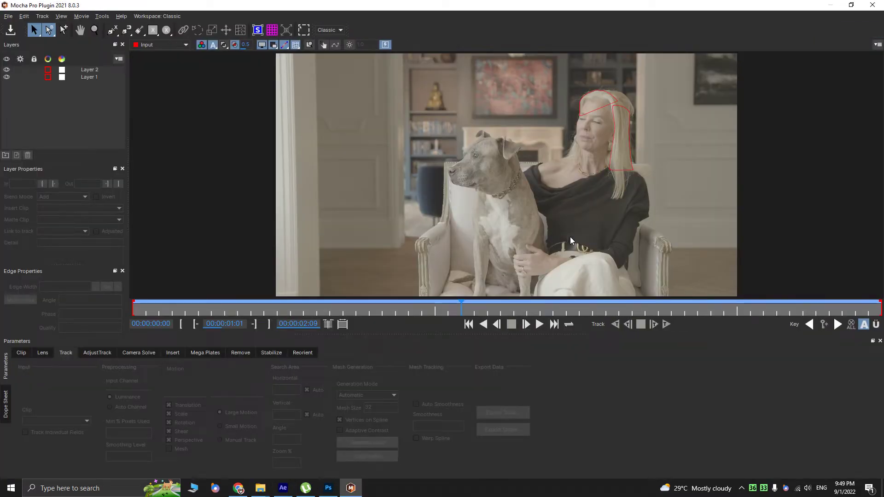
# - At frame 0:00:01:01, start a new X-spline from the woman's hair along the inner upper edge of the chair back
pyautogui.press('z')
pyautogui.moveTo(610, 207); pyautogui.dragTo(575, 177)
pyautogui.press('x')
pyautogui.press('z')
pyautogui.moveTo(575, 177); pyautogui.dragTo(630, 170)
pyautogui.press('z')
pyautogui.moveTo(517, 156); pyautogui.dragTo(601, 69)
pyautogui.press('x')
pyautogui.moveTo(553, 144); pyautogui.dragTo(450, 154)
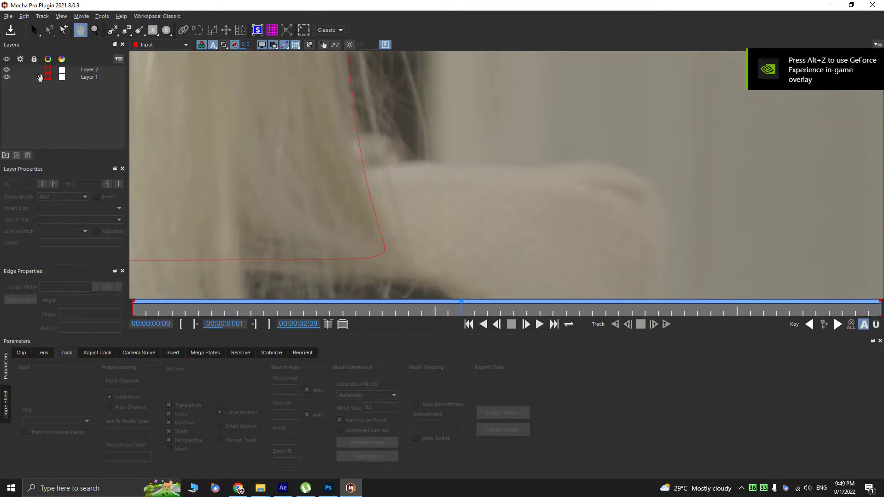
pyautogui.click(112, 31)
pyautogui.press('x')
pyautogui.moveTo(674, 203); pyautogui.dragTo(547, 198)
pyautogui.scroll(2, 301, 154)
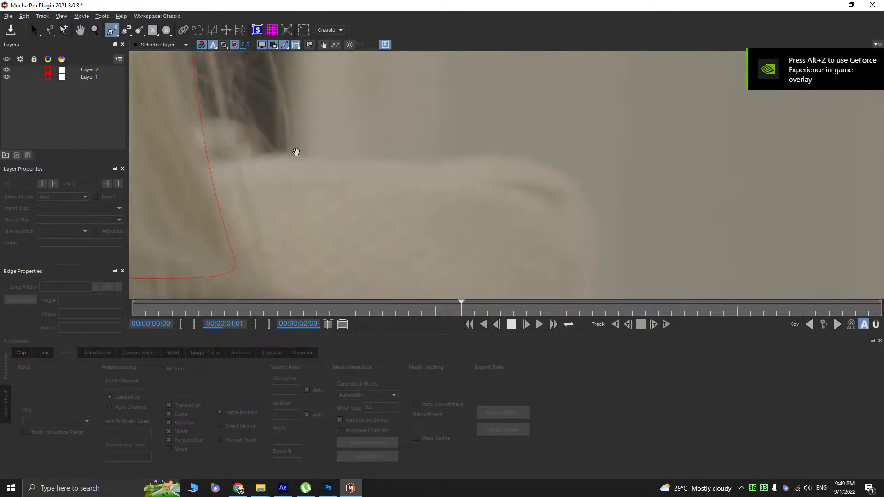
pyautogui.press('x')
pyautogui.moveTo(300, 151); pyautogui.dragTo(399, 184)
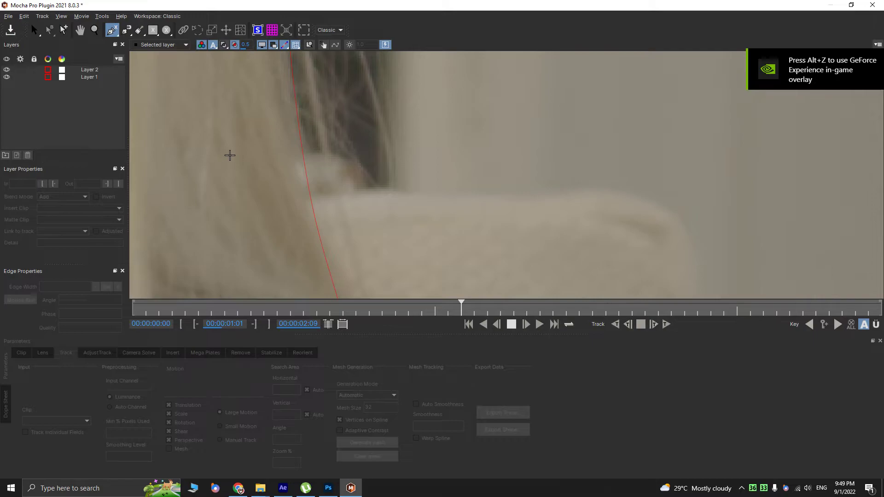
pyautogui.click(231, 156)
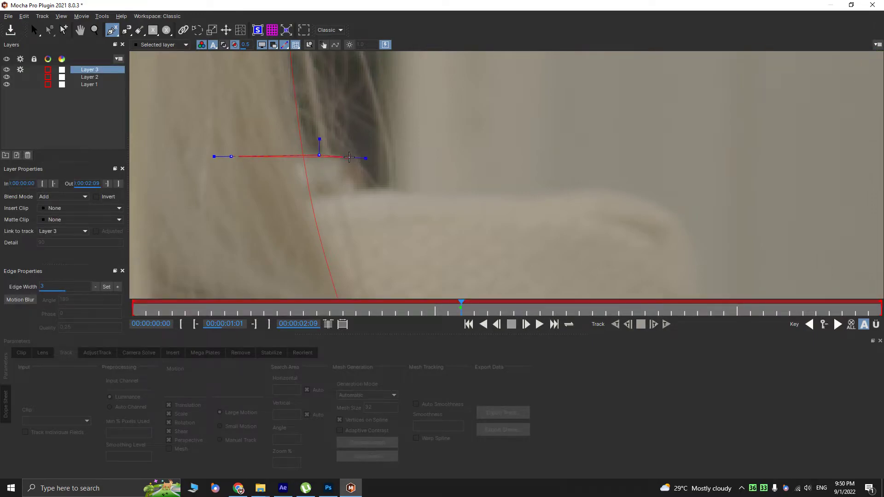
pyautogui.click(362, 191)
pyautogui.click(393, 190)
pyautogui.click(440, 196)
pyautogui.click(547, 201)
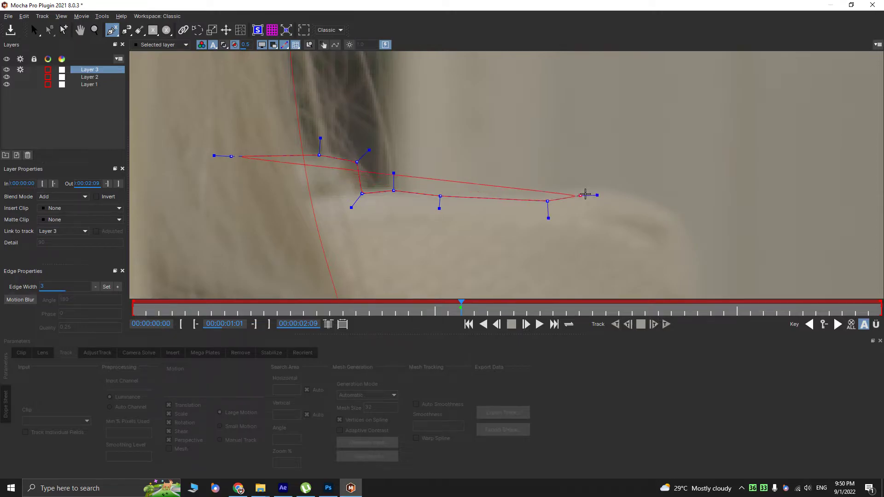
# - Continue the spline around the chair back's outer corner and close it below across her shoulder and hair
pyautogui.click(595, 189)
pyautogui.click(651, 205)
pyautogui.click(678, 219)
pyautogui.moveTo(696, 246); pyautogui.dragTo(512, 111)
pyautogui.click(512, 150)
pyautogui.click(505, 215)
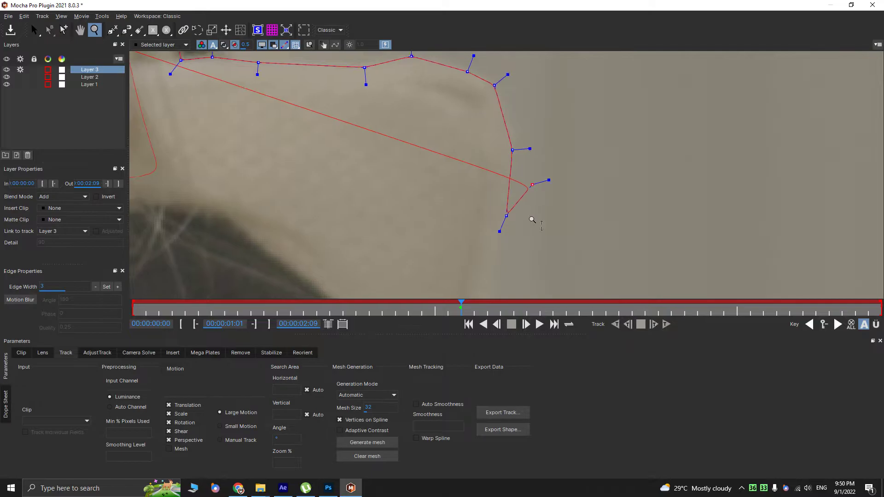
pyautogui.moveTo(531, 195); pyautogui.dragTo(527, 243)
pyautogui.click(508, 248)
pyautogui.click(307, 249)
pyautogui.rightClick(258, 133)
# - Limit Layer 3 to the current frame by setting both its in and out points to 0:00:01:01
pyautogui.moveTo(538, 154); pyautogui.dragTo(502, 201)
pyautogui.press('z')
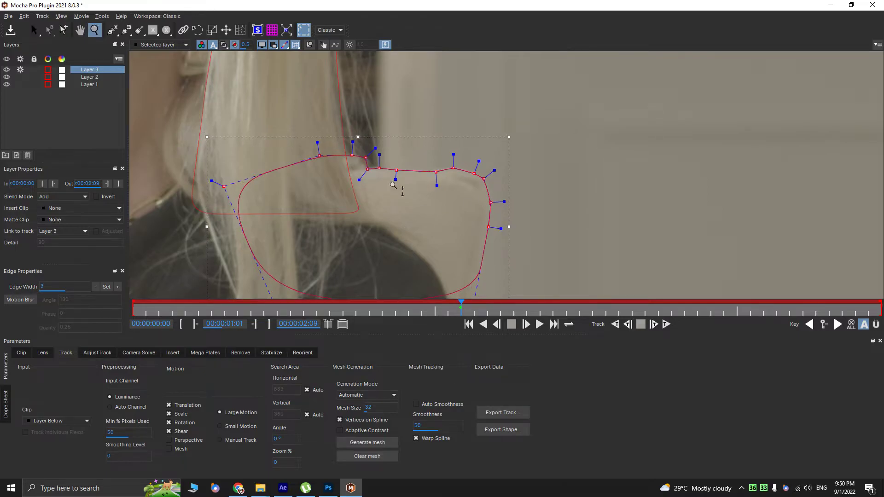
pyautogui.moveTo(389, 199); pyautogui.dragTo(394, 198)
pyautogui.moveTo(462, 303)
pyautogui.mouseDown()
pyautogui.moveTo(572, 295)
pyautogui.moveTo(461, 293)
pyautogui.mouseUp()
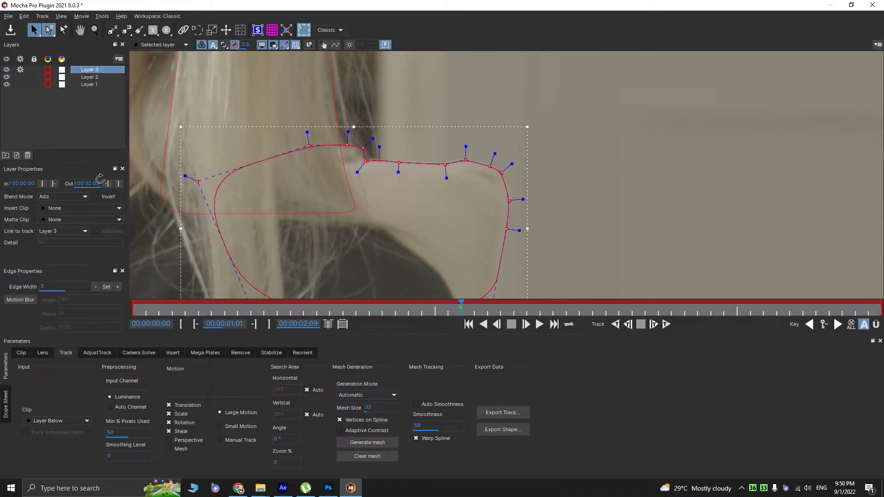
pyautogui.click(119, 183)
pyautogui.click(43, 184)
# - Examine the hair and head masks through the clip, finishing on the first frame with no layer selected
pyautogui.moveTo(448, 309); pyautogui.dragTo(540, 307)
pyautogui.press('z')
pyautogui.moveTo(470, 164); pyautogui.dragTo(372, 224)
pyautogui.press('x')
pyautogui.click(478, 198)
pyautogui.press('x')
pyautogui.moveTo(383, 131); pyautogui.dragTo(363, 235)
pyautogui.press('z')
pyautogui.moveTo(371, 187); pyautogui.dragTo(361, 203)
pyautogui.press('x')
pyautogui.press('z')
pyautogui.moveTo(361, 156); pyautogui.dragTo(365, 118)
pyautogui.moveTo(521, 311); pyautogui.dragTo(159, 307)
pyautogui.press('x')
pyautogui.moveTo(173, 200); pyautogui.dragTo(330, 104)
pyautogui.press('z')
pyautogui.moveTo(330, 105); pyautogui.dragTo(338, 81)
pyautogui.press('x')
pyautogui.press('z')
pyautogui.moveTo(367, 197); pyautogui.dragTo(305, 215)
pyautogui.press('x')
pyautogui.press('z')
pyautogui.press('x')
pyautogui.press('z')
pyautogui.press('x')
pyautogui.click(60, 103)
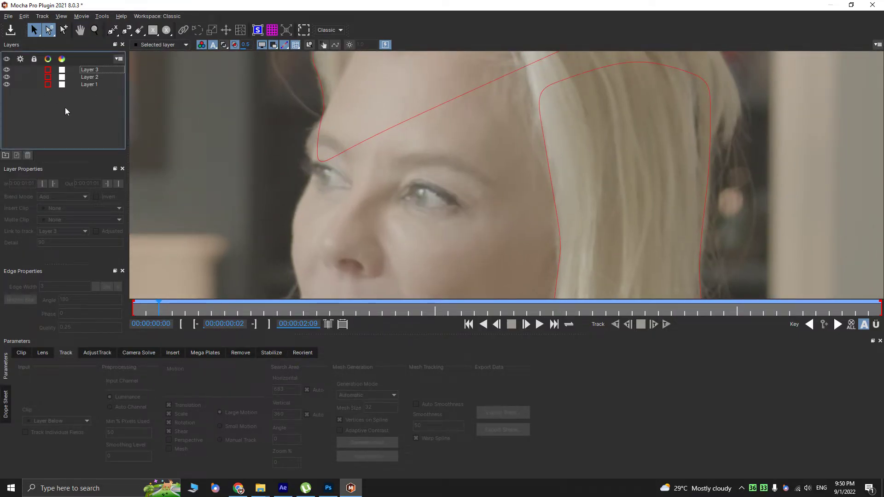
pyautogui.moveTo(584, 308); pyautogui.dragTo(26, 257)
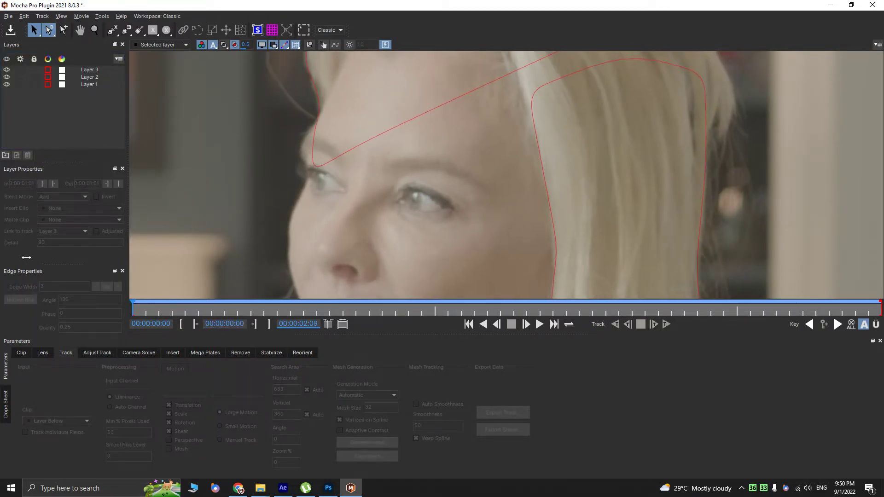
pyautogui.moveTo(570, 311); pyautogui.dragTo(15, 259)
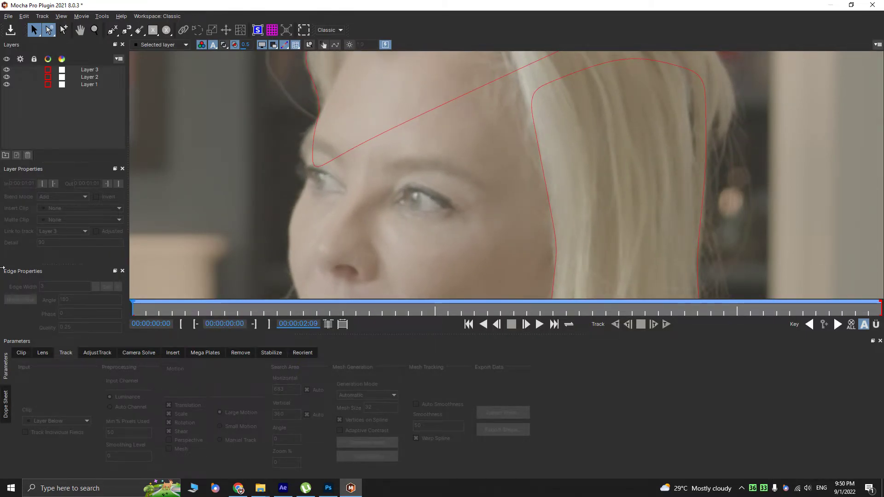
pyautogui.click(113, 31)
pyautogui.click(391, 53)
pyautogui.click(324, 99)
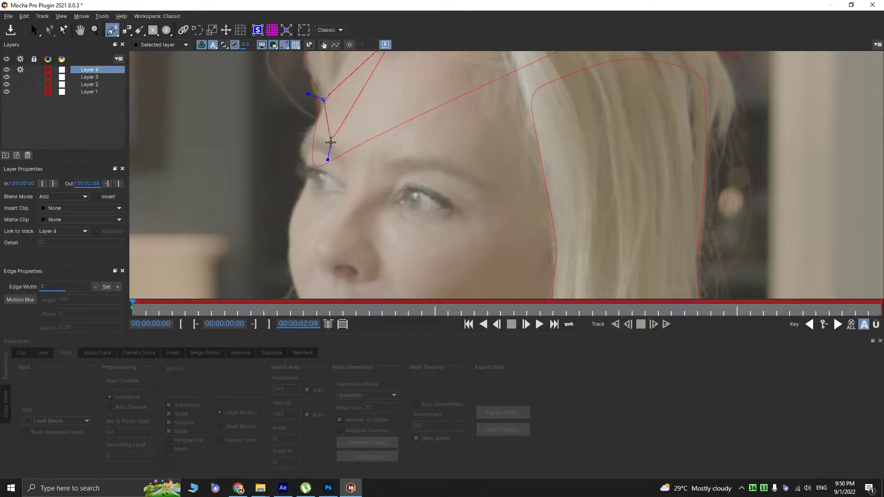
pyautogui.hotkey('ctrl', 'z')
pyautogui.hotkey('ctrl', 'z')
# - On the first frame, start a new X-spline following the woman's face profile from the forehead down past the far eye to the cheek
pyautogui.press('z')
pyautogui.moveTo(317, 143); pyautogui.dragTo(314, 80)
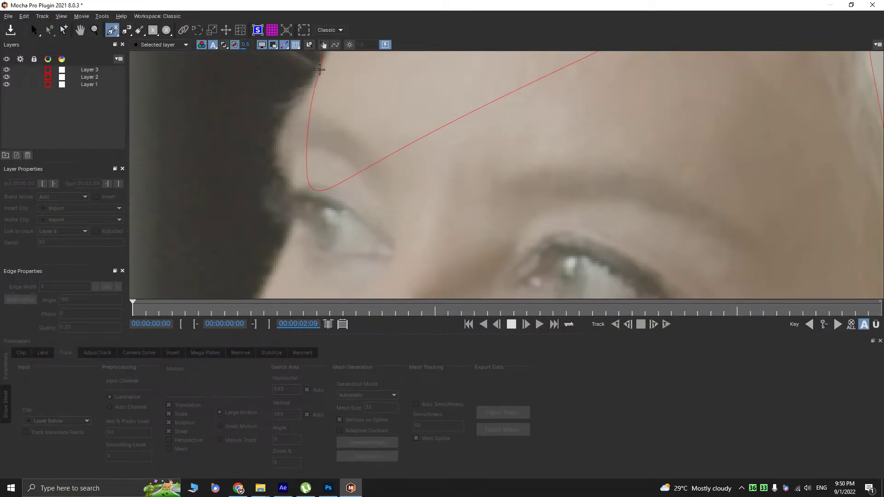
pyautogui.click(320, 71)
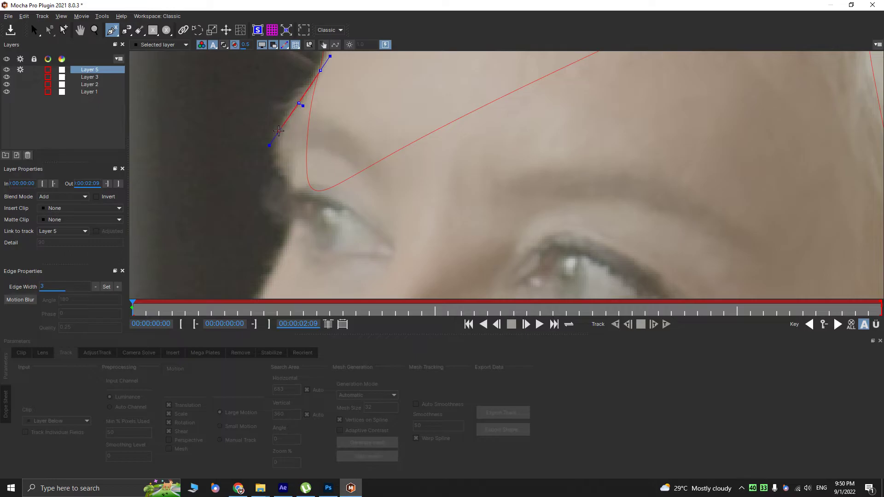
pyautogui.click(290, 184)
pyautogui.click(295, 209)
pyautogui.press('x')
pyautogui.moveTo(269, 296); pyautogui.dragTo(391, 102)
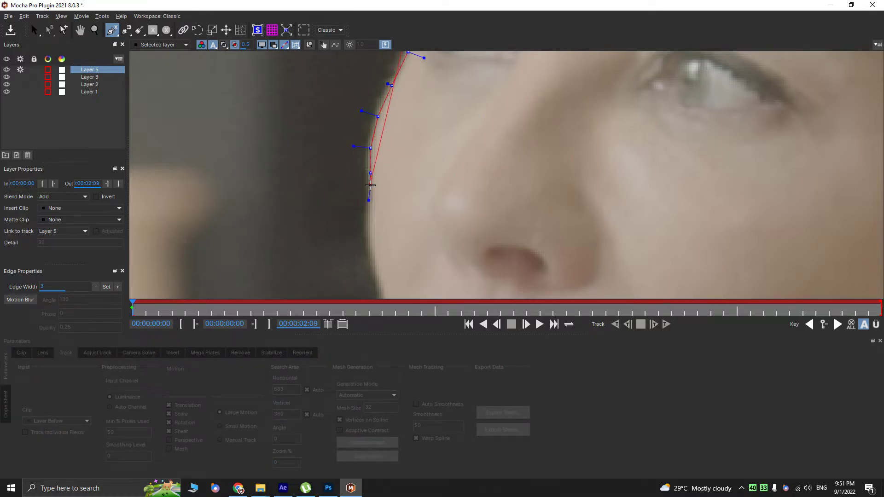
pyautogui.click(368, 231)
pyautogui.click(378, 269)
# - Extend the face spline down the far cheek edge to mouth level and inward above the upper lip
pyautogui.press('x')
pyautogui.moveTo(380, 275); pyautogui.dragTo(275, 142)
pyautogui.click(296, 216)
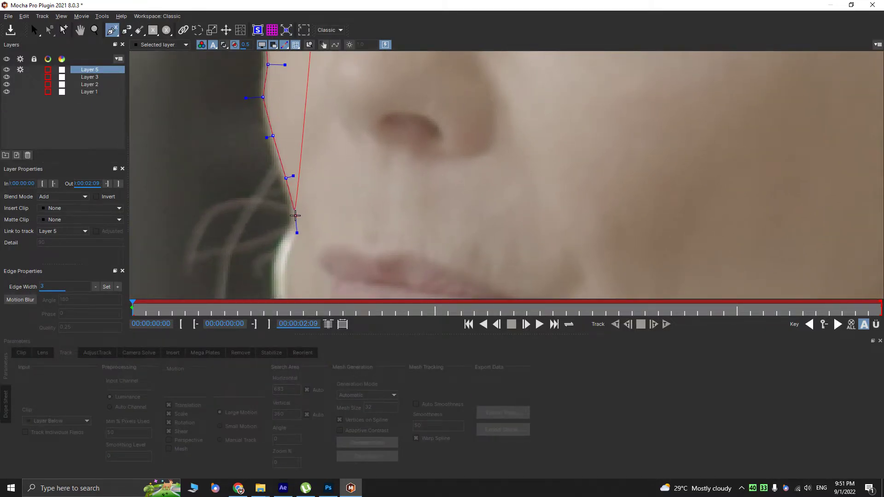
pyautogui.click(298, 233)
pyautogui.click(418, 232)
pyautogui.press('x')
pyautogui.moveTo(543, 204); pyautogui.dragTo(318, 140)
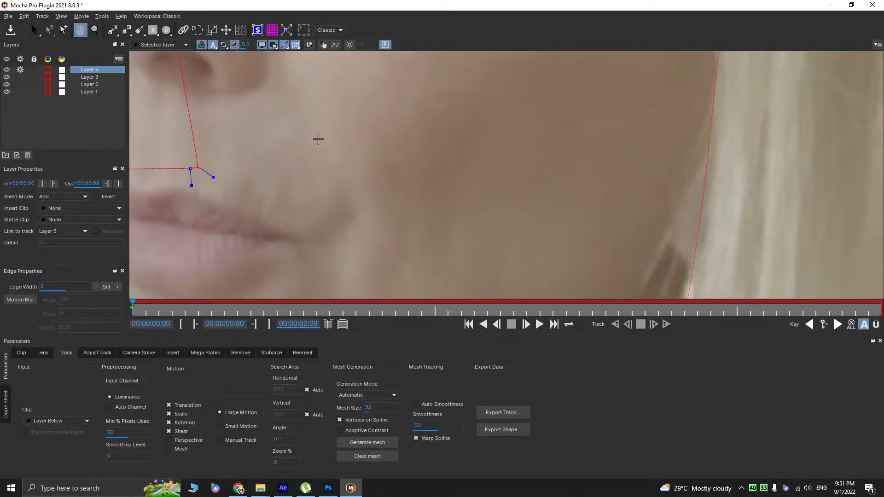
# - Carry the face spline up the near cheek toward the temple and close it across the forehead
pyautogui.scroll(-4, 318, 139)
pyautogui.click(388, 131)
pyautogui.press('x')
pyautogui.moveTo(406, 116); pyautogui.dragTo(381, 273)
pyautogui.press('x')
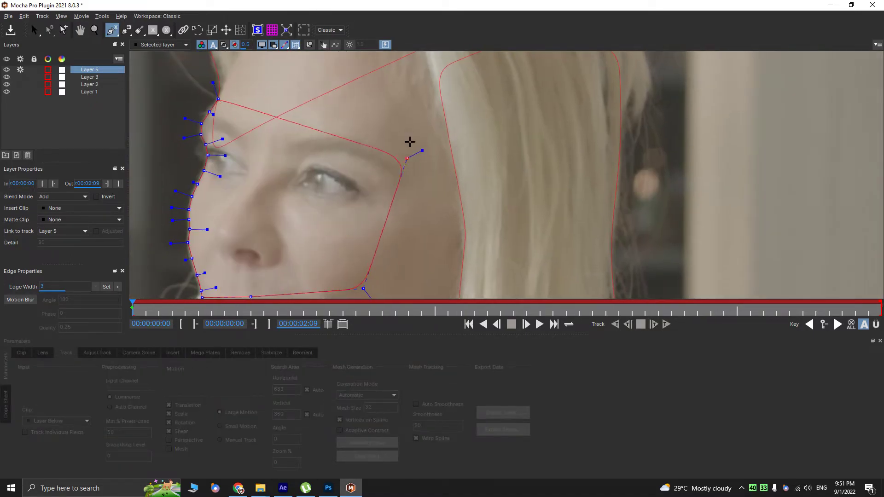
pyautogui.click(427, 138)
pyautogui.rightClick(381, 58)
# - Fit Layer 5's control points to the far cheek edge beside the nose on the first frame
pyautogui.press('x')
pyautogui.moveTo(276, 106); pyautogui.dragTo(346, 97)
pyautogui.moveTo(299, 234); pyautogui.dragTo(327, 179)
pyautogui.press('x')
pyautogui.moveTo(445, 169); pyautogui.dragTo(341, 299)
pyautogui.press('x')
pyautogui.moveTo(243, 209); pyautogui.dragTo(437, 79)
pyautogui.press('z')
pyautogui.moveTo(394, 204); pyautogui.dragTo(359, 112)
pyautogui.scroll(2, 369, 153)
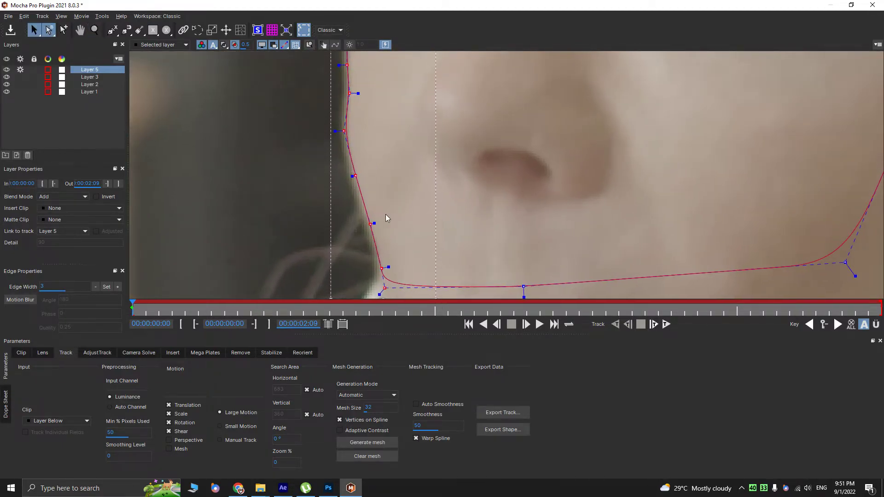
pyautogui.press('x')
pyautogui.moveTo(382, 197)
pyautogui.mouseDown()
pyautogui.moveTo(394, 102)
pyautogui.moveTo(396, 198)
pyautogui.mouseUp()
pyautogui.press('x')
pyautogui.moveTo(380, 109); pyautogui.dragTo(409, 273)
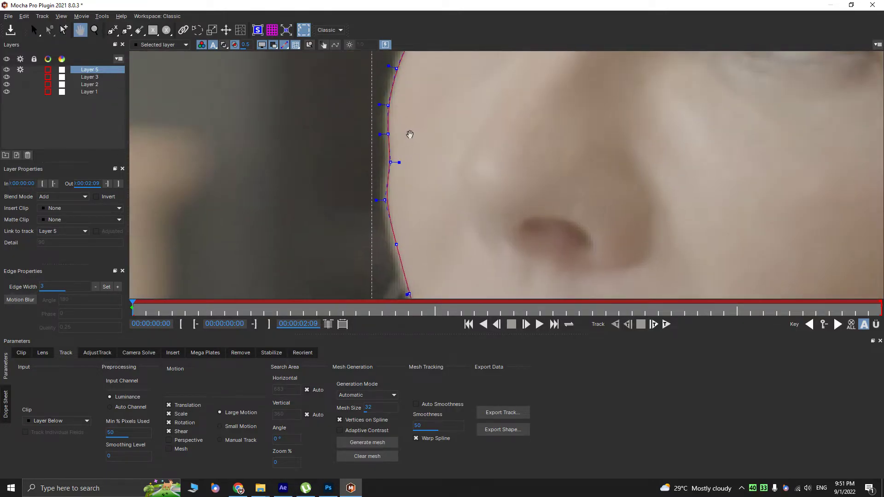
pyautogui.moveTo(409, 134); pyautogui.dragTo(413, 234)
pyautogui.moveTo(399, 169); pyautogui.dragTo(398, 169)
# - Check and refine Layer 5's control points along the far eye and forehead edge
pyautogui.press('x')
pyautogui.moveTo(442, 116); pyautogui.dragTo(373, 200)
pyautogui.press('z')
pyautogui.moveTo(412, 118); pyautogui.dragTo(413, 221)
pyautogui.press('x')
pyautogui.moveTo(417, 150); pyautogui.dragTo(366, 184)
pyautogui.press('z')
pyautogui.moveTo(367, 179); pyautogui.dragTo(389, 1)
pyautogui.moveTo(365, 74); pyautogui.dragTo(380, 55)
pyautogui.press('x')
pyautogui.moveTo(401, 227); pyautogui.dragTo(361, 196)
pyautogui.press('z')
pyautogui.press('x')
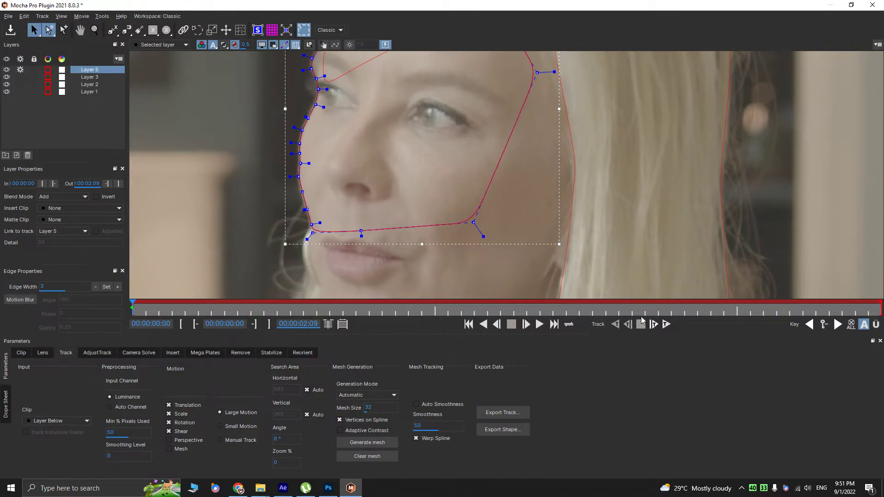
# - Try tracking Layer 5 forwards, stop partway and return to the first frame
pyautogui.click(669, 324)
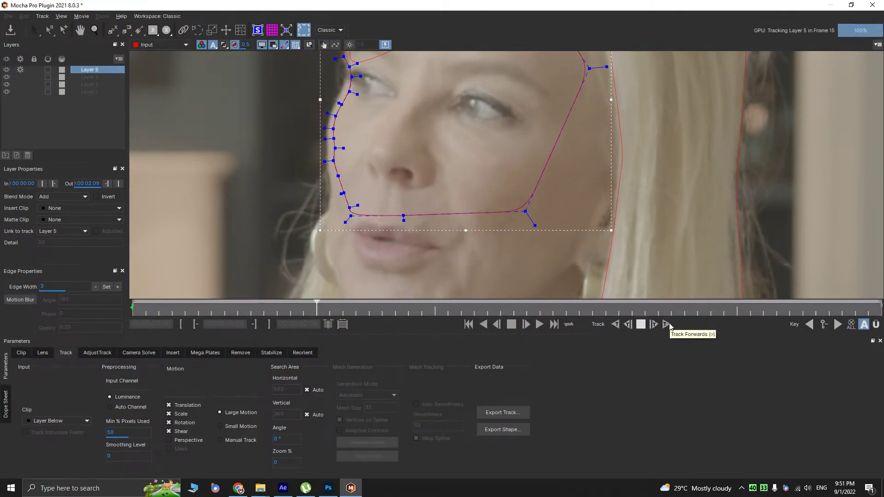
pyautogui.press('space')
pyautogui.moveTo(359, 311); pyautogui.dragTo(132, 313)
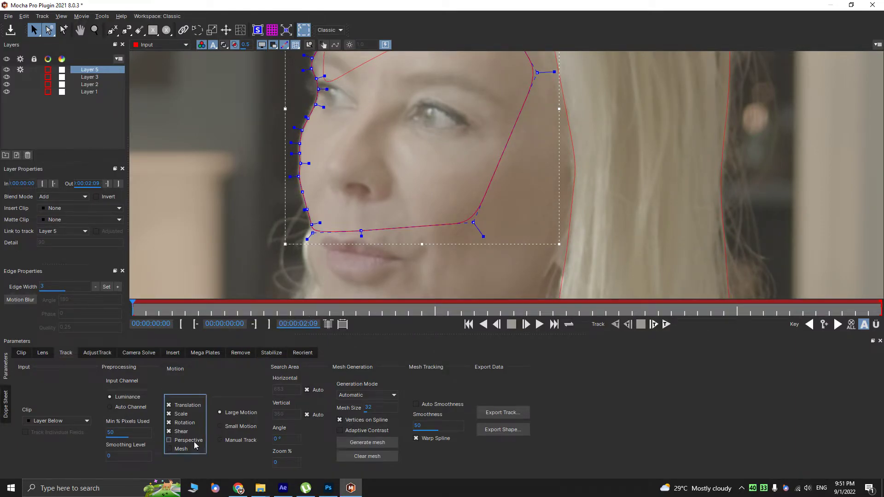
# - Move Layer 5's near-cheek points inward toward the nose, narrowing the mask to the far side of the face, and track it forwards
pyautogui.press('x')
pyautogui.moveTo(477, 113); pyautogui.dragTo(462, 195)
pyautogui.moveTo(522, 153); pyautogui.dragTo(373, 174)
pyautogui.moveTo(476, 75); pyautogui.dragTo(357, 76)
pyautogui.press('x')
pyautogui.moveTo(419, 178); pyautogui.dragTo(446, 108)
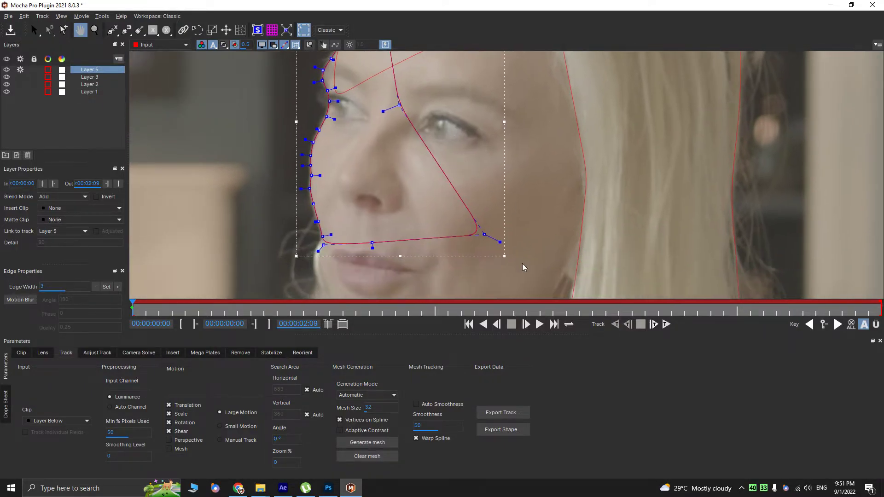
pyautogui.moveTo(483, 235); pyautogui.dragTo(377, 240)
pyautogui.press('x')
pyautogui.moveTo(372, 116); pyautogui.dragTo(400, 142)
pyautogui.click(666, 324)
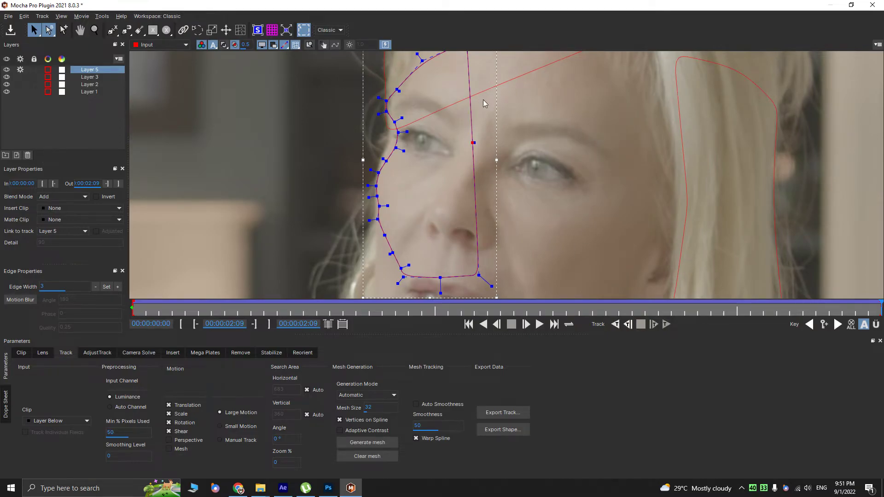
# - On frame 0:00:02:09, select Layer 2 and move its lower points beside the far eye to fit the face edge
pyautogui.press('x')
pyautogui.moveTo(413, 115); pyautogui.dragTo(435, 98)
pyautogui.press('z')
pyautogui.moveTo(418, 144); pyautogui.dragTo(381, 157)
pyautogui.press('x')
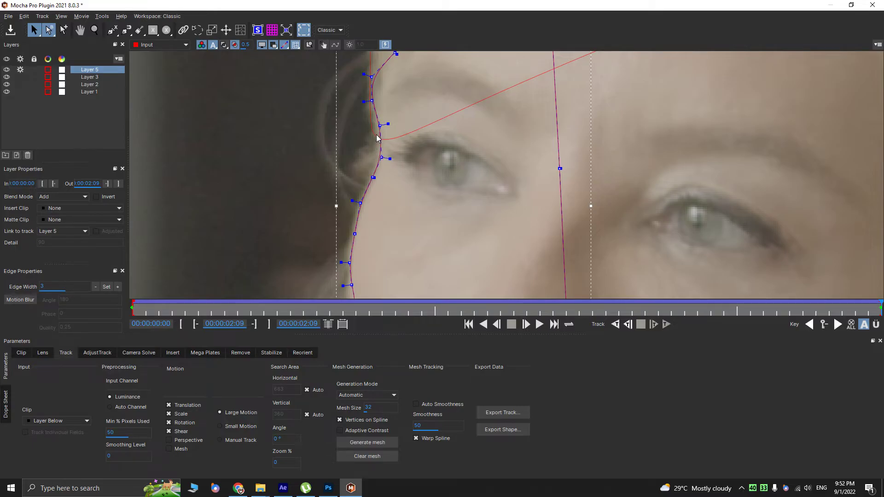
pyautogui.click(420, 131)
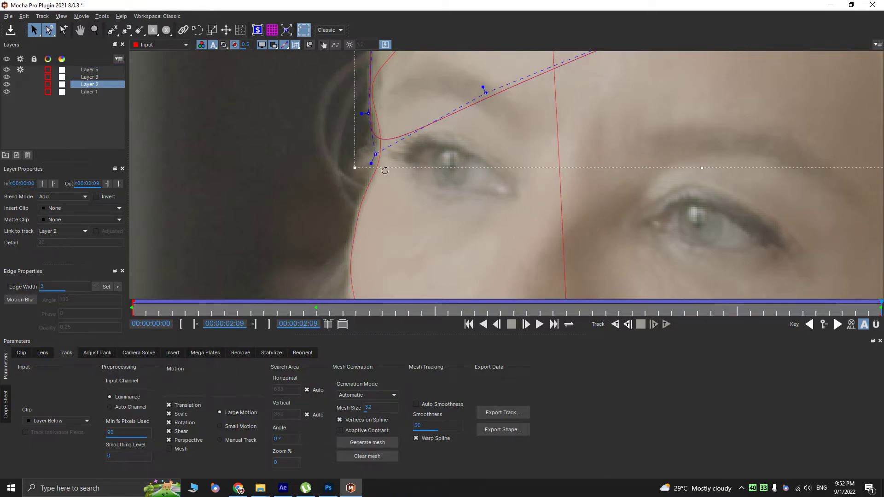
pyautogui.moveTo(376, 158); pyautogui.dragTo(384, 177)
pyautogui.moveTo(405, 127); pyautogui.dragTo(386, 159)
pyautogui.moveTo(466, 126); pyautogui.dragTo(473, 152)
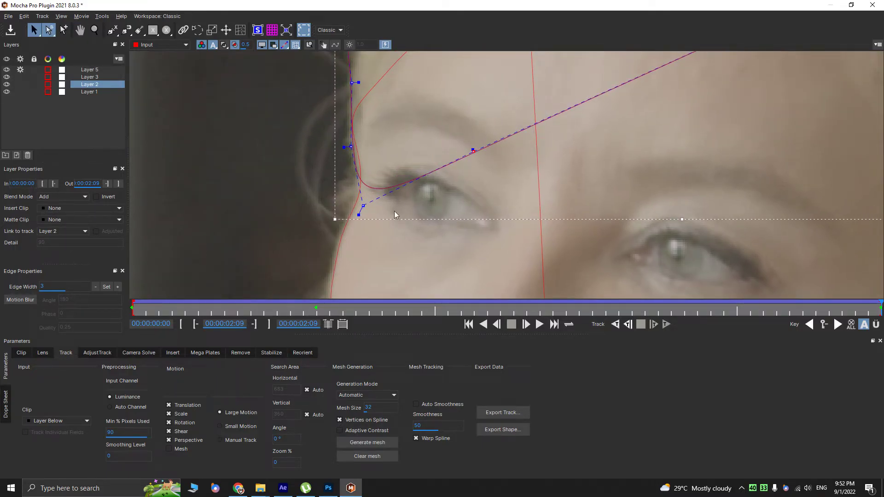
# - Select Layer 5 and adjust its points along the far cheek edge below the eye on the last frame
pyautogui.click(339, 243)
pyautogui.press('x')
pyautogui.moveTo(397, 215); pyautogui.dragTo(382, 258)
pyautogui.press('z')
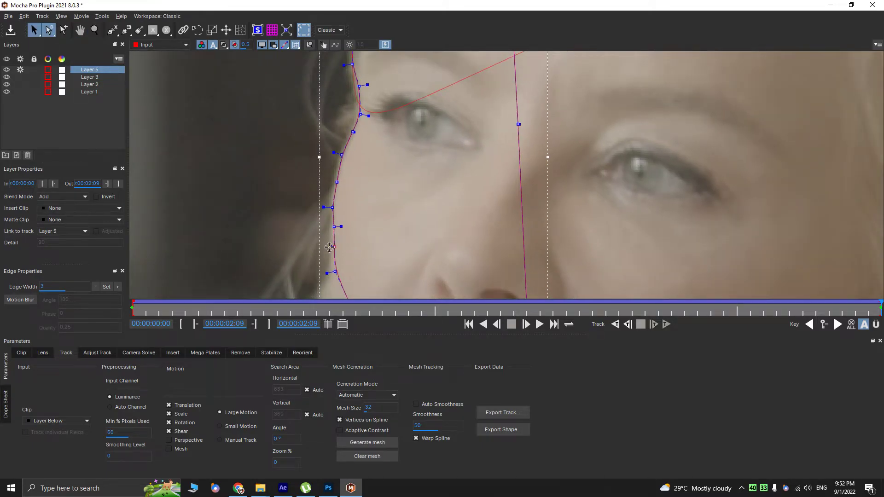
pyautogui.moveTo(334, 227); pyautogui.dragTo(365, 137)
pyautogui.press('x')
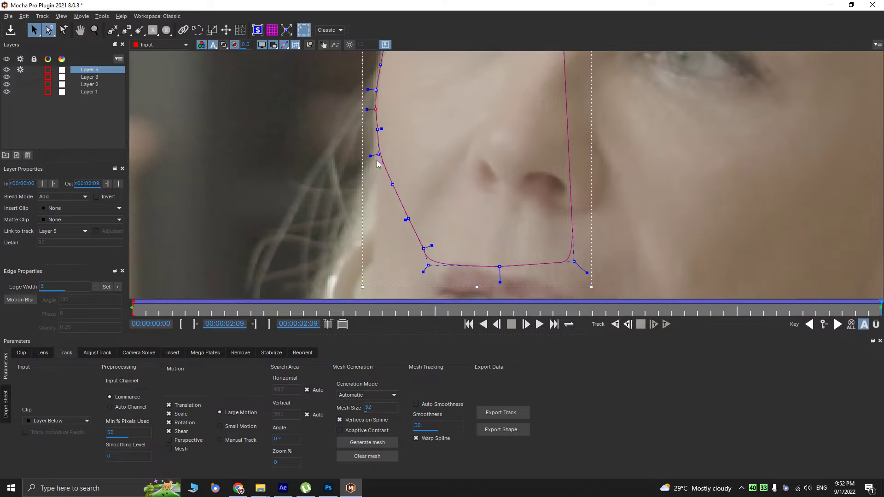
# - Refine Layer 5's points along the lower far cheek so the mask follows the face edge on the last frame
pyautogui.press('x')
pyautogui.moveTo(353, 198); pyautogui.dragTo(377, 143)
pyautogui.press('z')
pyautogui.moveTo(377, 142); pyautogui.dragTo(375, 181)
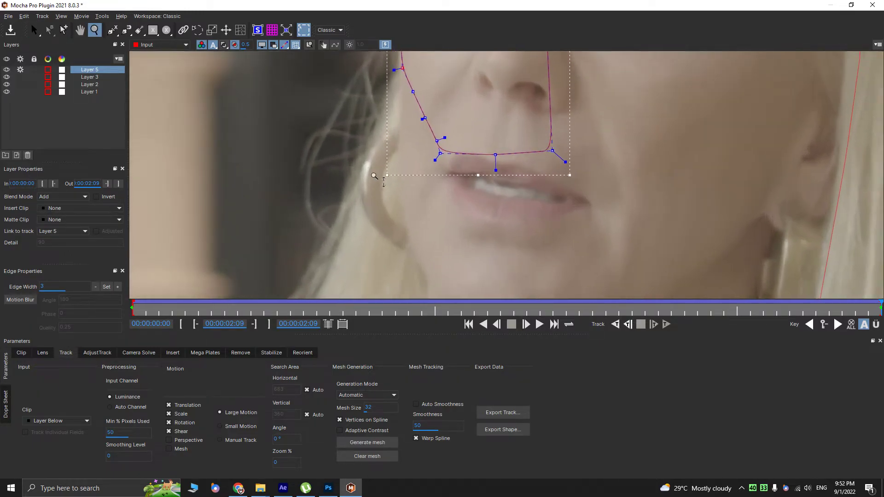
pyautogui.press('x')
pyautogui.moveTo(412, 155); pyautogui.dragTo(384, 226)
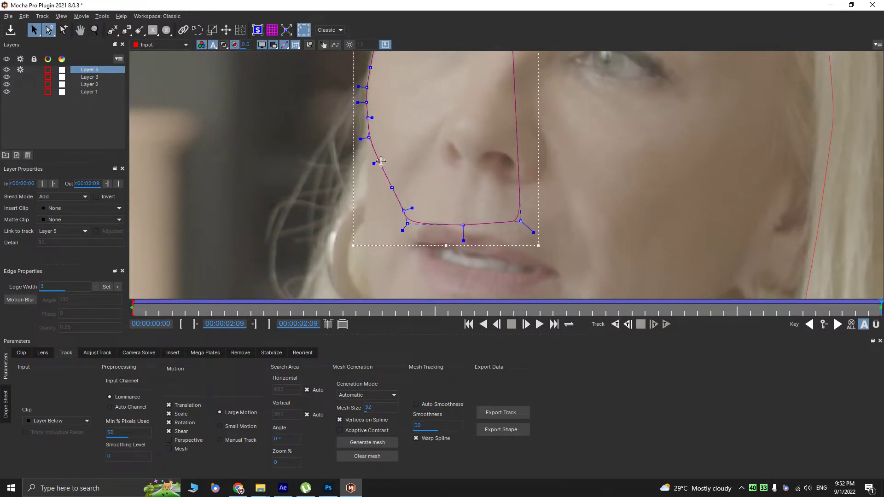
pyautogui.press('x')
pyautogui.moveTo(381, 161); pyautogui.dragTo(392, 211)
pyautogui.click(396, 192)
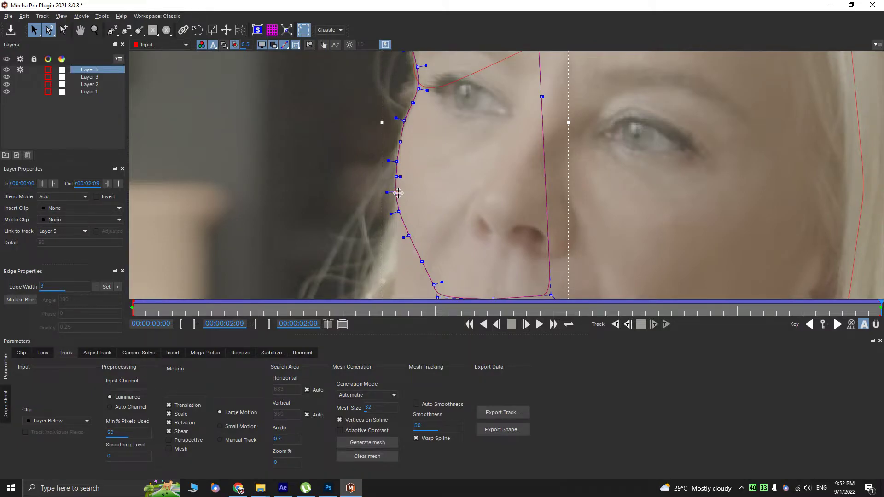
# - Fit Layer 5's points around the far eye and brow to the face edge on the last frame
pyautogui.press('z')
pyautogui.press('x')
pyautogui.moveTo(402, 116); pyautogui.dragTo(421, 197)
pyautogui.press('x')
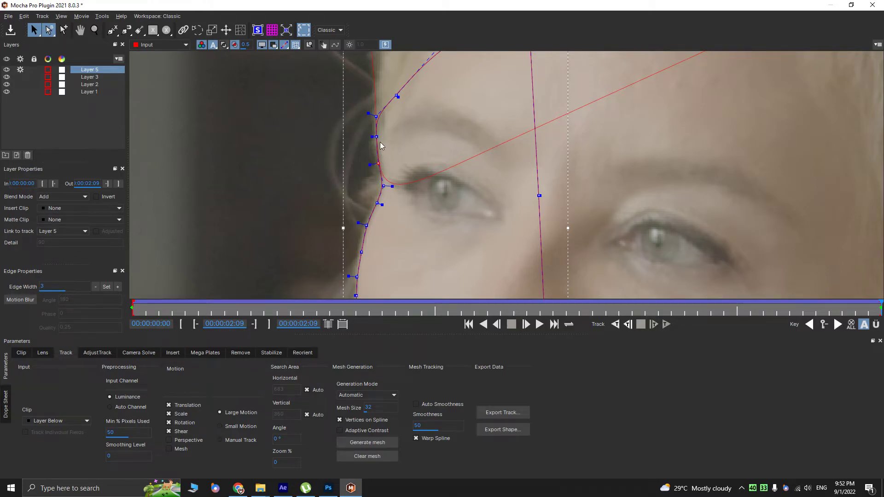
pyautogui.scroll(-3, 376, 117)
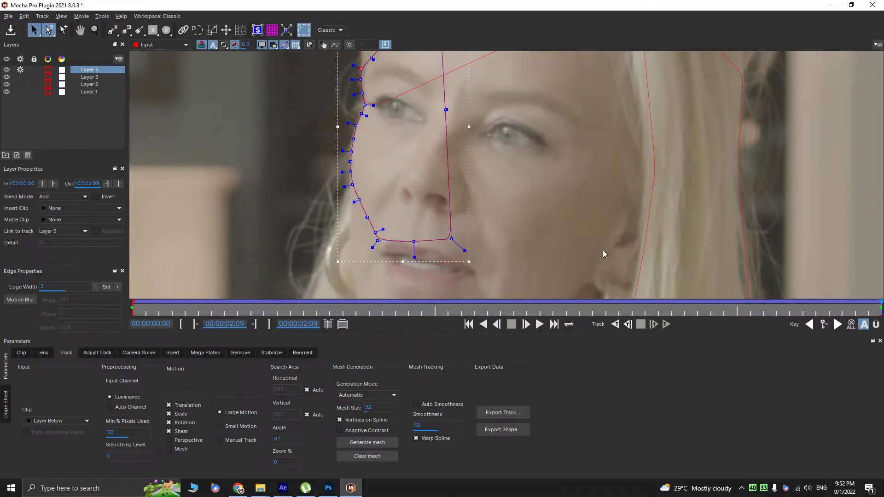
# - On frame 0:00:01:09, adjust Layer 5's points along the far cheek from the mouth up to below the eye
pyautogui.moveTo(857, 314); pyautogui.dragTo(566, 310)
pyautogui.press('z')
pyautogui.moveTo(357, 172); pyautogui.dragTo(318, 87)
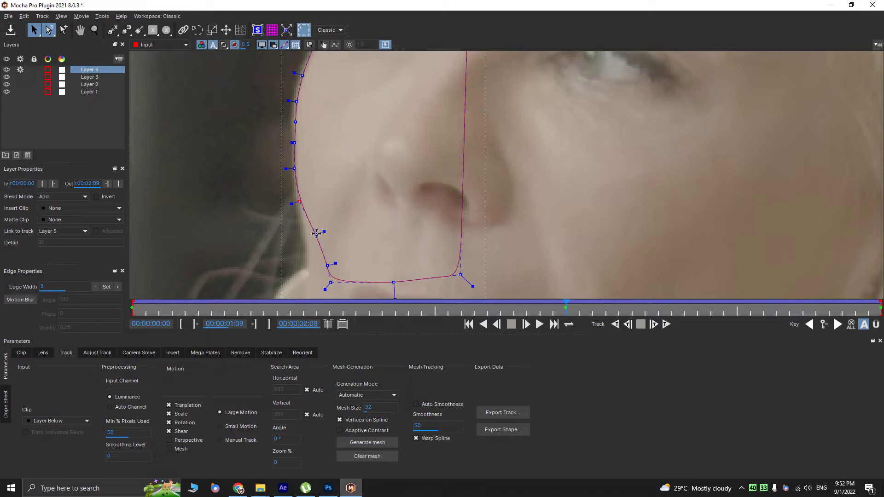
pyautogui.moveTo(322, 265); pyautogui.dragTo(311, 268)
pyautogui.press('x')
pyautogui.moveTo(319, 160); pyautogui.dragTo(329, 262)
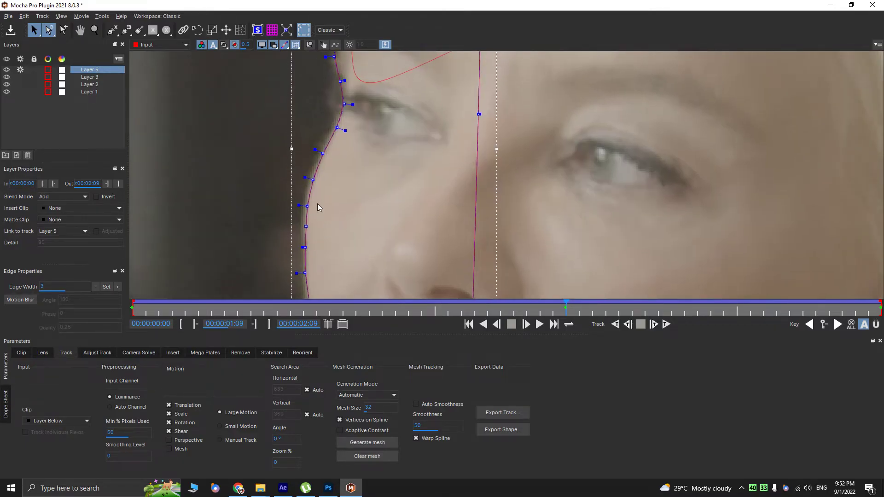
pyautogui.press('z')
pyautogui.moveTo(319, 205); pyautogui.dragTo(319, 218)
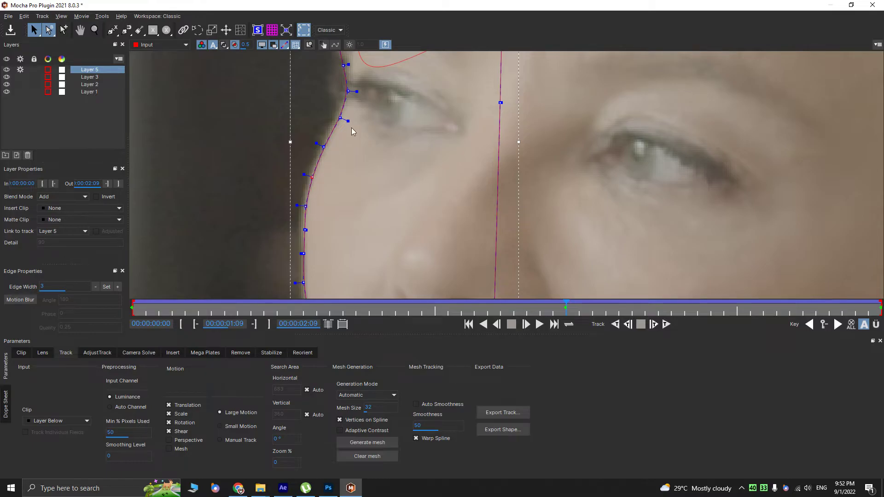
# - On frame 0:00:01:09, move Layer 5's points beside the far eye and brow onto the face edge
pyautogui.press('x')
pyautogui.moveTo(352, 90); pyautogui.dragTo(306, 171)
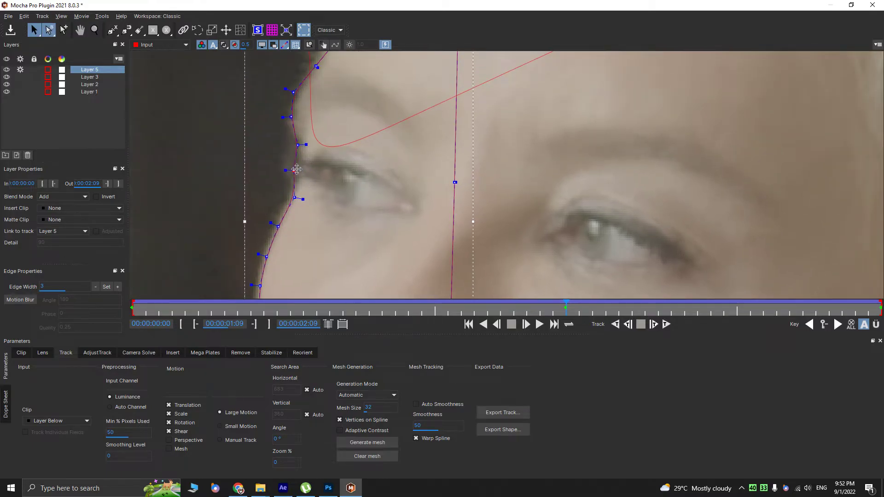
pyautogui.press('x')
pyautogui.moveTo(326, 108); pyautogui.dragTo(292, 157)
pyautogui.press('x')
pyautogui.moveTo(333, 99); pyautogui.dragTo(343, 195)
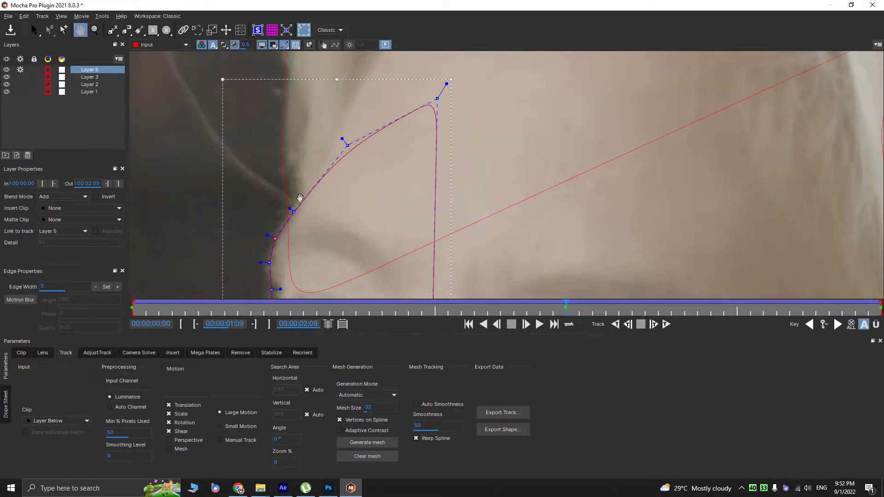
# - Select Layer 2 and move its points along the far forehead edge above the brow on frame 0:00:01:09
pyautogui.click(288, 190)
pyautogui.moveTo(290, 203); pyautogui.dragTo(293, 193)
pyautogui.moveTo(281, 162); pyautogui.dragTo(286, 163)
pyautogui.click(284, 134)
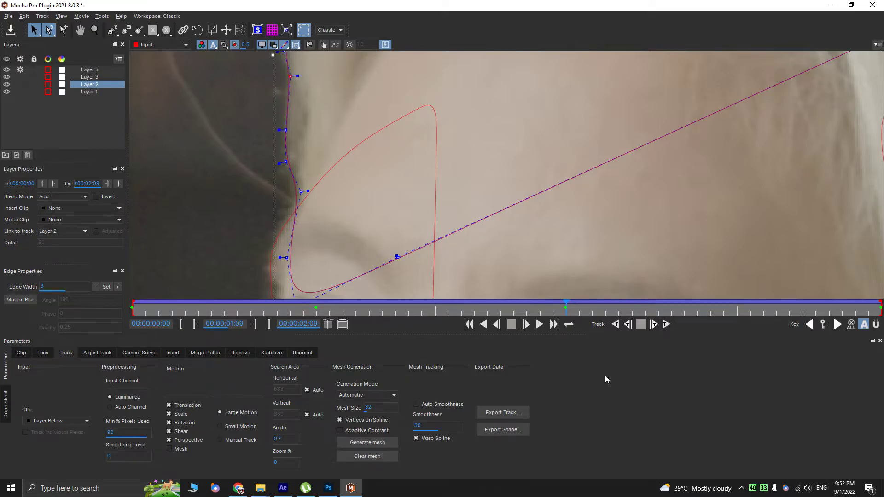
# - Check frame 0:00:02:03, reselect Layer 5 and fit its points around the far eye on frame 0:00:01:20
pyautogui.moveTo(548, 311); pyautogui.dragTo(796, 252)
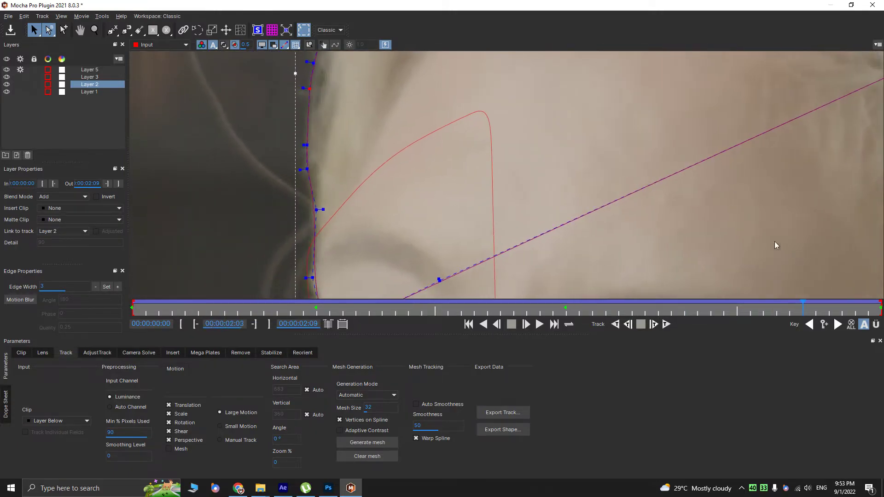
pyautogui.moveTo(446, 233); pyautogui.dragTo(481, 67)
pyautogui.scroll(-3, 460, 92)
pyautogui.moveTo(380, 130); pyautogui.dragTo(474, 158)
pyautogui.click(371, 134)
pyautogui.press('z')
pyautogui.moveTo(801, 307); pyautogui.dragTo(711, 304)
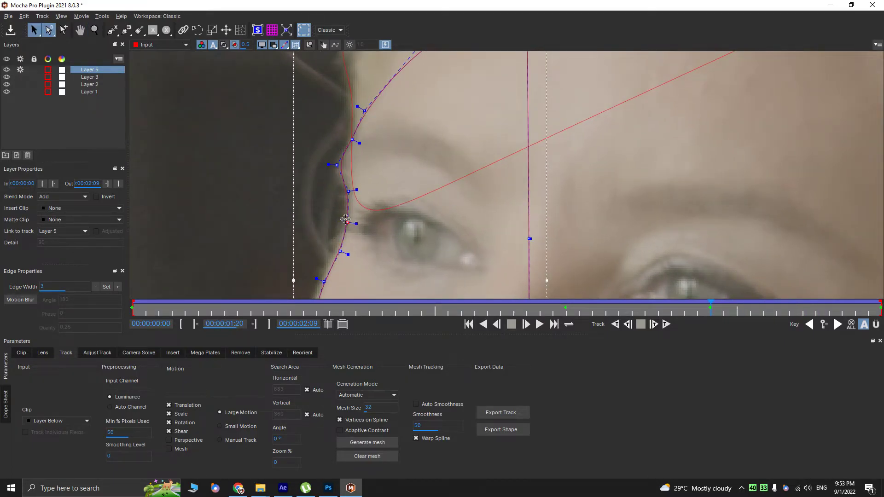
pyautogui.press('x')
pyautogui.moveTo(345, 219); pyautogui.dragTo(397, 131)
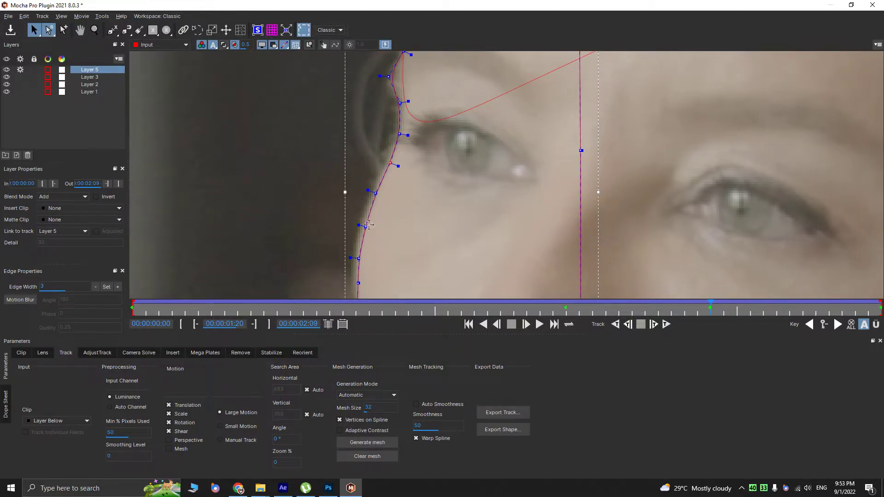
# - On frame 0:00:01:20, move Layer 5's far cheek points outward and fit them down toward the mouth
pyautogui.press('x')
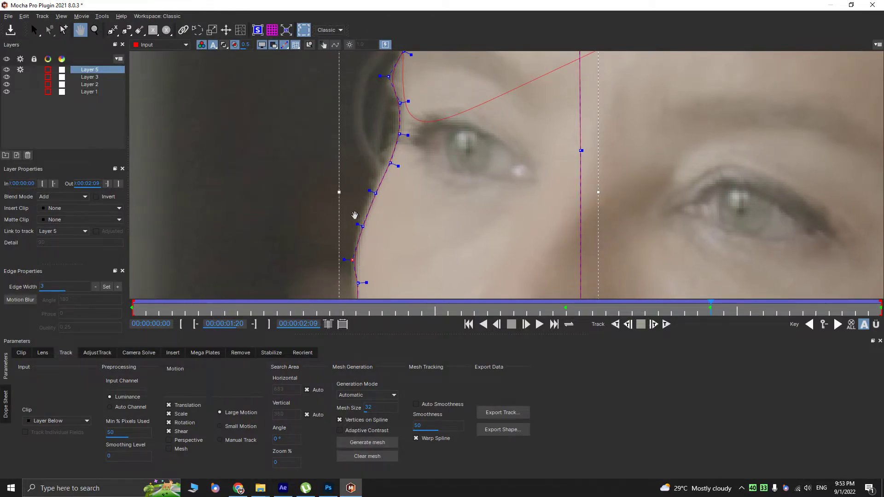
pyautogui.moveTo(351, 274); pyautogui.dragTo(369, 78)
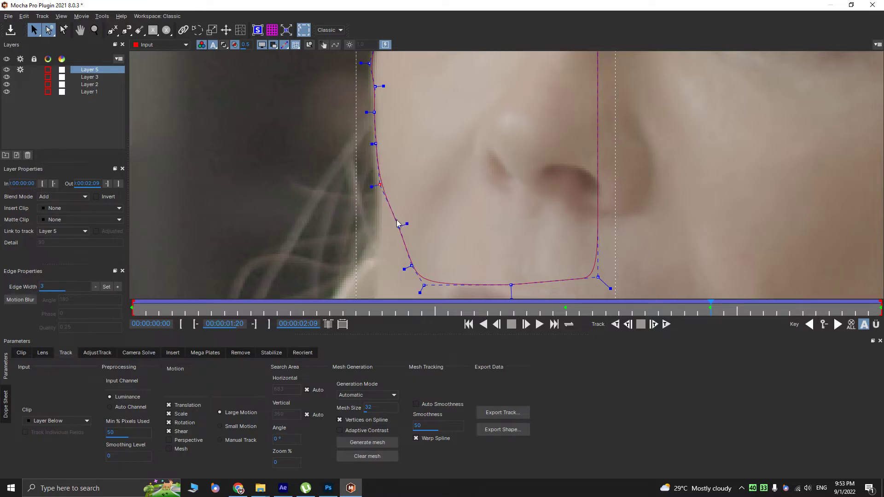
pyautogui.scroll(-5, 391, 228)
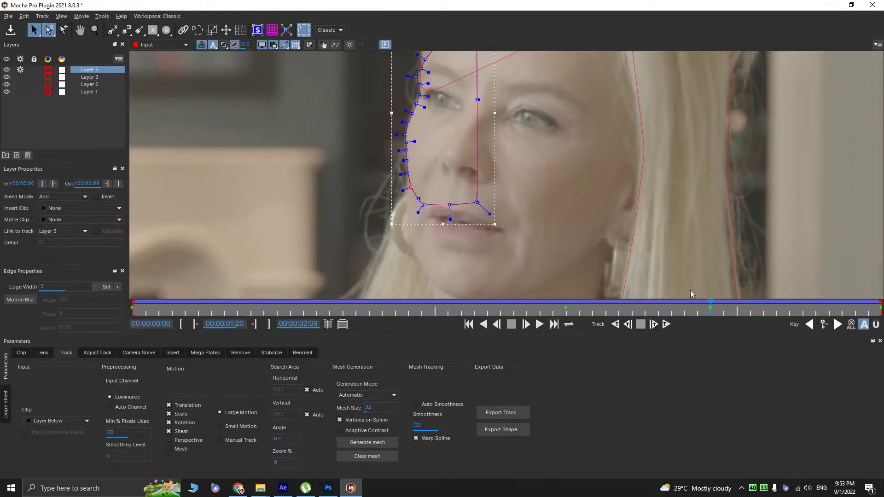
# - On frame 0:00:00:11, adjust Layer 5's points around the far brow and eye to match the face edge
pyautogui.click(756, 309)
pyautogui.moveTo(756, 309); pyautogui.dragTo(269, 253)
pyautogui.scroll(4, 429, 79)
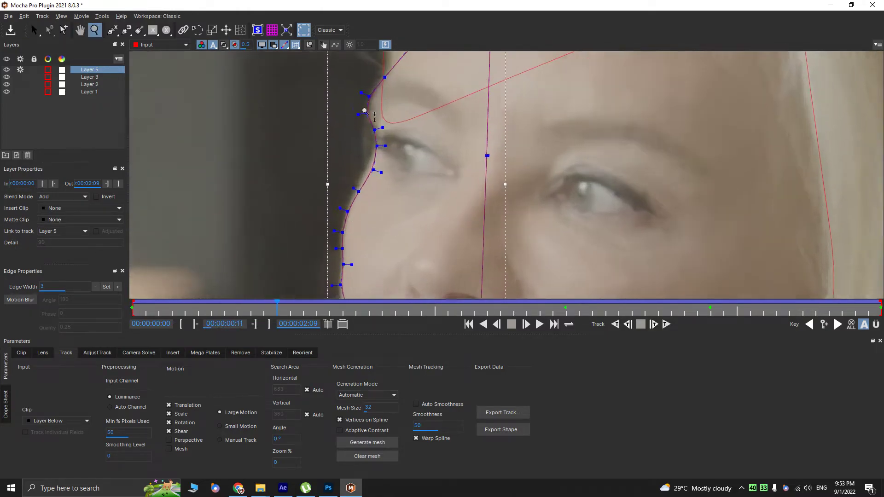
pyautogui.press('x')
pyautogui.moveTo(359, 191); pyautogui.dragTo(386, 154)
pyautogui.press('z')
pyautogui.moveTo(386, 159); pyautogui.dragTo(420, 264)
# - Fit Layer 5's lower points along the far cheek down to the mouth on frame 0:00:00:11
pyautogui.press('z')
pyautogui.moveTo(262, 311)
pyautogui.mouseDown()
pyautogui.moveTo(105, 302)
pyautogui.moveTo(277, 312)
pyautogui.mouseUp()
pyautogui.press('z')
pyautogui.moveTo(396, 266); pyautogui.dragTo(368, 144)
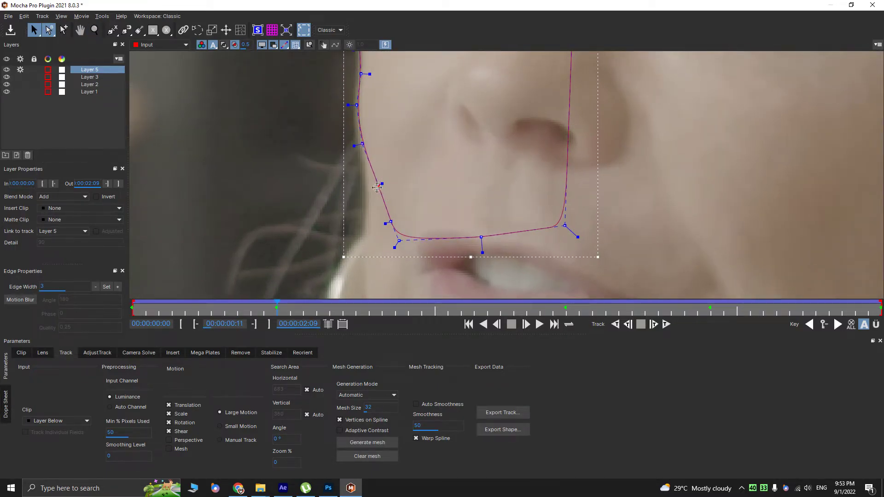
pyautogui.moveTo(389, 220); pyautogui.dragTo(371, 258)
pyautogui.press('x')
pyautogui.moveTo(362, 141); pyautogui.dragTo(387, 210)
# - On frame 0:00:00:15, move Layer 5's points along the lower far cheek outward to the face edge
pyautogui.press('z')
pyautogui.moveTo(277, 305); pyautogui.dragTo(330, 301)
pyautogui.press('z')
pyautogui.moveTo(400, 203); pyautogui.dragTo(395, 159)
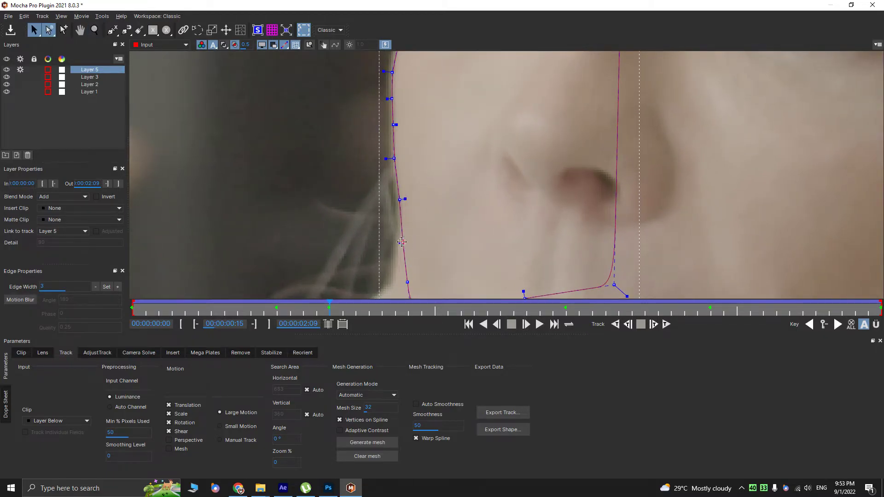
pyautogui.press('x')
pyautogui.moveTo(415, 262); pyautogui.dragTo(418, 176)
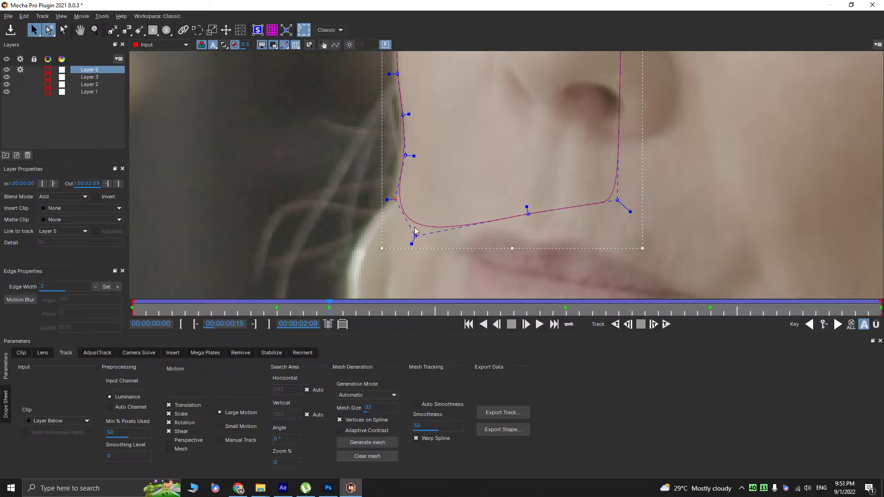
# - At frame 00:00:00:15, adjust Layer 5's lower corner point and its cheek and eye-side points to the face contour
pyautogui.moveTo(415, 237); pyautogui.dragTo(414, 239)
pyautogui.press('x')
pyautogui.moveTo(428, 141); pyautogui.dragTo(418, 298)
pyautogui.press('x')
pyautogui.moveTo(416, 116); pyautogui.dragTo(379, 266)
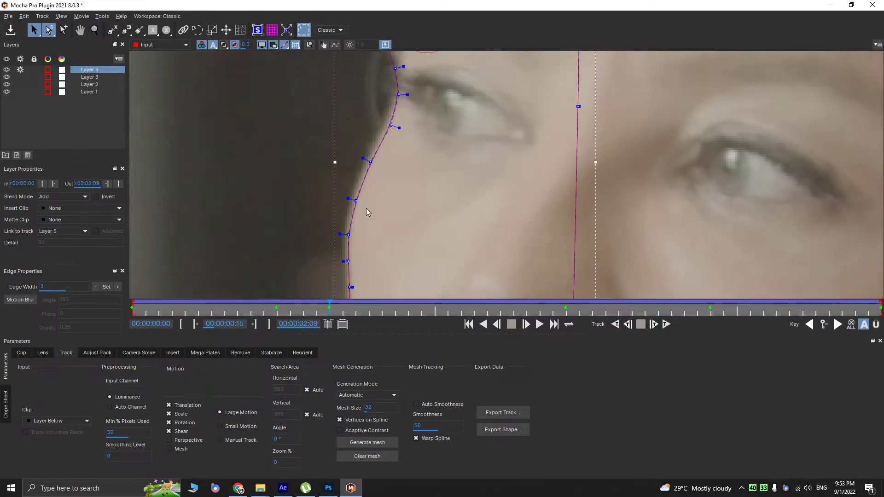
pyautogui.moveTo(360, 203); pyautogui.dragTo(356, 199)
pyautogui.moveTo(390, 127); pyautogui.dragTo(388, 128)
# - At frame 00:00:00:19, refit Layer 5's outer edge to the cheek from the eye down to the upper lip
pyautogui.press('x')
pyautogui.moveTo(378, 178); pyautogui.dragTo(320, 276)
pyautogui.press('z')
pyautogui.moveTo(331, 184); pyautogui.dragTo(346, 148)
pyautogui.press('x')
pyautogui.moveTo(355, 210); pyautogui.dragTo(357, 221)
pyautogui.press('x')
pyautogui.moveTo(357, 221); pyautogui.dragTo(388, 198)
pyautogui.press('z')
pyautogui.moveTo(330, 301); pyautogui.dragTo(377, 268)
pyautogui.press('z')
pyautogui.moveTo(347, 234); pyautogui.dragTo(372, 209)
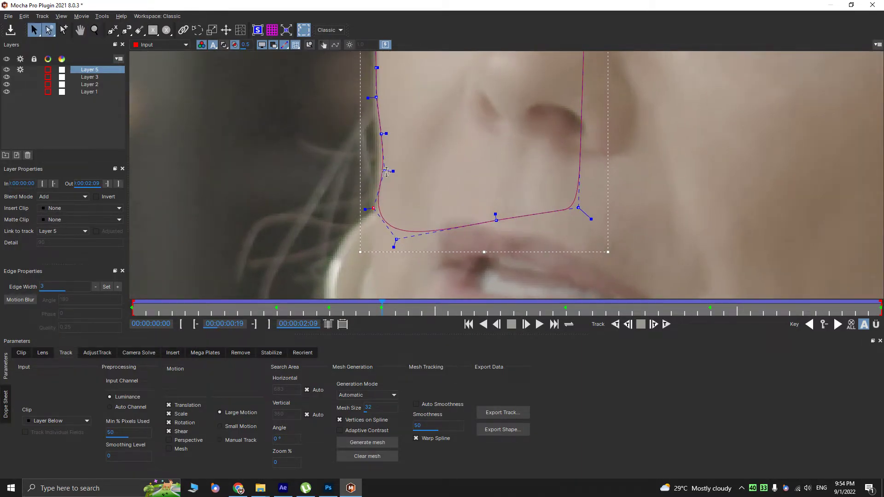
# - At frame 00:00:01:03, move Layer 5's lower edge points outward onto the cheek contour beside the nose and upper lip
pyautogui.moveTo(420, 312); pyautogui.dragTo(484, 307)
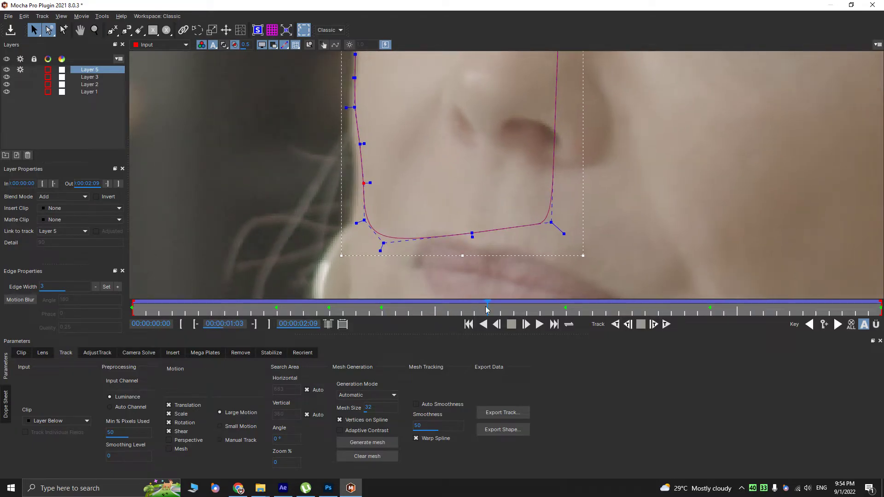
pyautogui.moveTo(367, 223); pyautogui.dragTo(351, 221)
pyautogui.moveTo(360, 186); pyautogui.dragTo(359, 186)
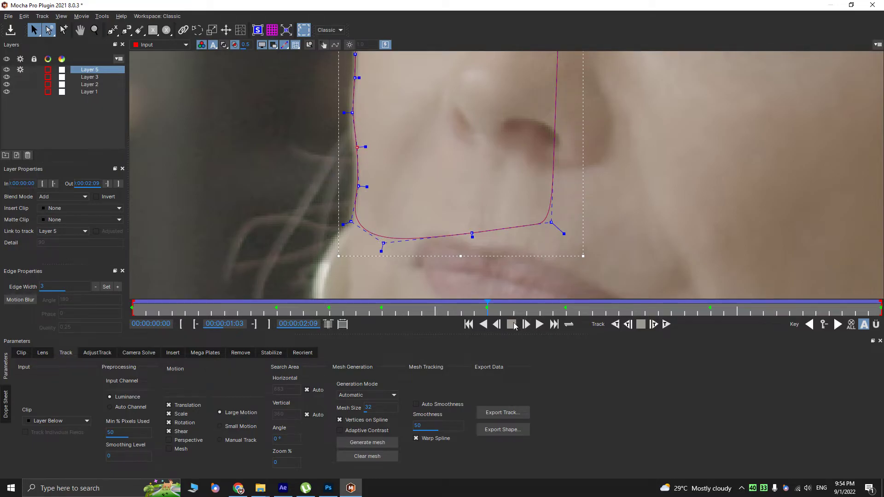
# - At frame 00:00:01:06, reposition Layer 5's lower outer edge points along the cheek contour
pyautogui.moveTo(501, 312); pyautogui.dragTo(524, 308)
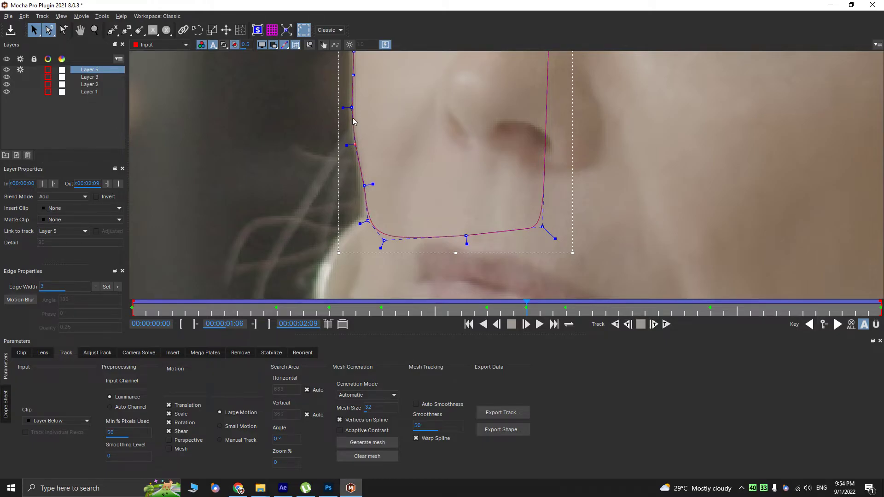
pyautogui.scroll(2, 352, 107)
pyautogui.press('x')
pyautogui.moveTo(389, 207); pyautogui.dragTo(363, 121)
# - Deselect Layer 5's shape and save the project
pyautogui.moveTo(543, 313); pyautogui.dragTo(881, 307)
pyautogui.click(702, 230)
pyautogui.press('z')
pyautogui.moveTo(702, 230); pyautogui.dragTo(487, 218)
pyautogui.press('x')
pyautogui.hotkey('ctrl', 's')
# - Check the face and hair outlines at several points across the clip, ending on the last frame
pyautogui.moveTo(830, 307); pyautogui.dragTo(747, 307)
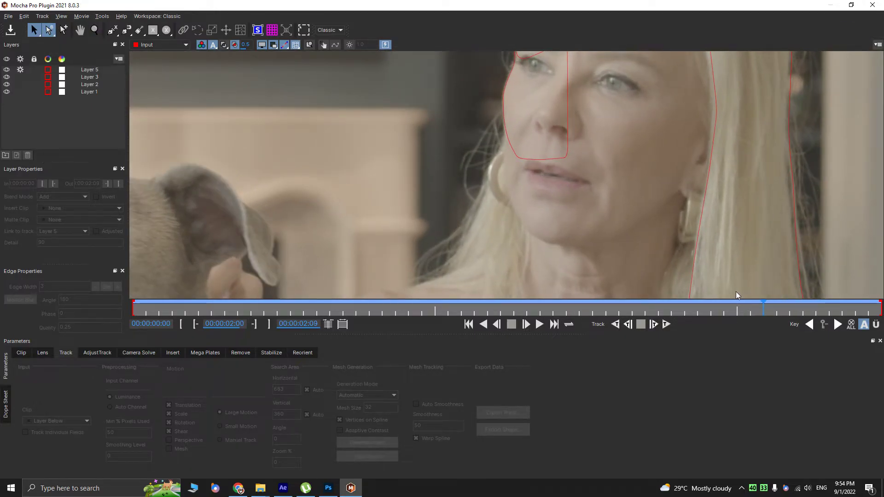
pyautogui.moveTo(763, 308); pyautogui.dragTo(317, 256)
pyautogui.press('z')
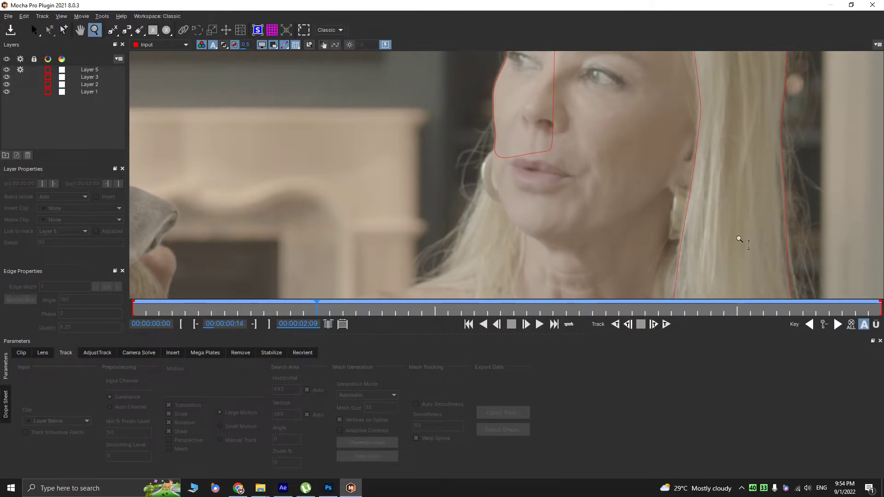
pyautogui.moveTo(738, 241); pyautogui.dragTo(736, 157)
pyautogui.press('x')
pyautogui.moveTo(459, 82); pyautogui.dragTo(466, 144)
pyautogui.press('z')
pyautogui.moveTo(469, 207); pyautogui.dragTo(548, 161)
pyautogui.press('x')
pyautogui.press('z')
pyautogui.moveTo(606, 117); pyautogui.dragTo(575, 188)
pyautogui.moveTo(763, 313); pyautogui.dragTo(880, 301)
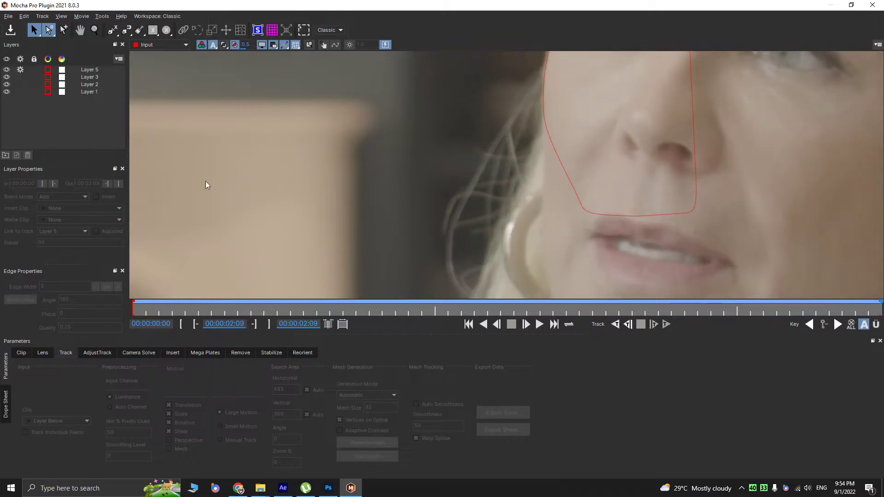
# - Turn off tracking for Layer 5 and start a new X-spline layer down the cheek edge beside the nose at frame 00:00:02:09
pyautogui.click(21, 71)
pyautogui.press('z')
pyautogui.moveTo(677, 168); pyautogui.dragTo(554, 68)
pyautogui.hotkey('ctrl', 'l')
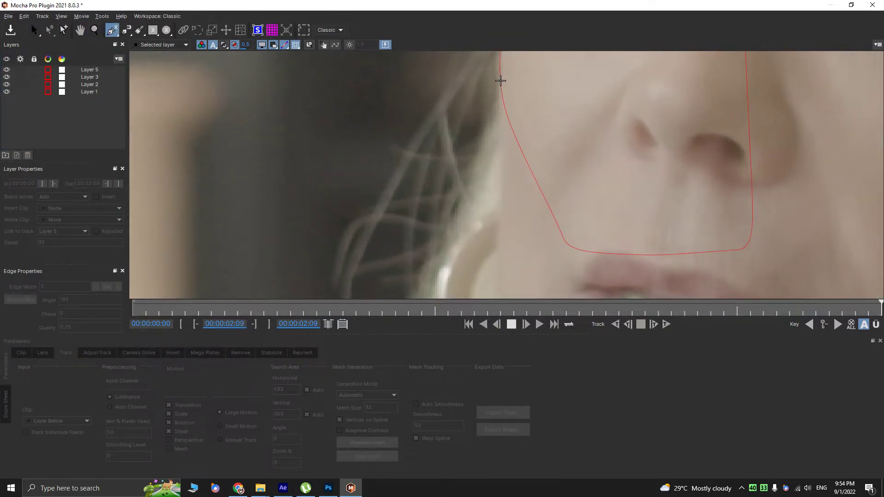
pyautogui.click(501, 81)
pyautogui.click(500, 195)
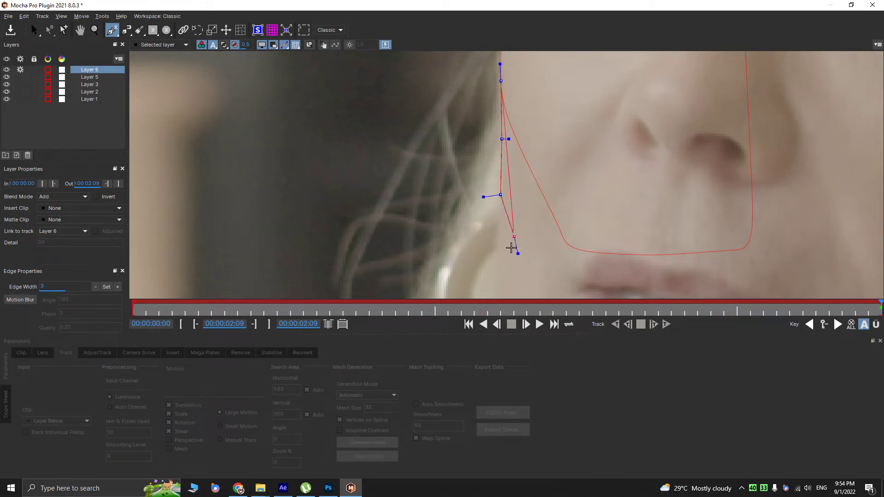
# - Continue the X-spline down the cheek edge, past the hoop earring and along the jaw to the chin
pyautogui.press('x')
pyautogui.moveTo(506, 246); pyautogui.dragTo(519, 134)
pyautogui.click(511, 191)
pyautogui.click(520, 240)
pyautogui.press('x')
pyautogui.moveTo(528, 256); pyautogui.dragTo(470, 159)
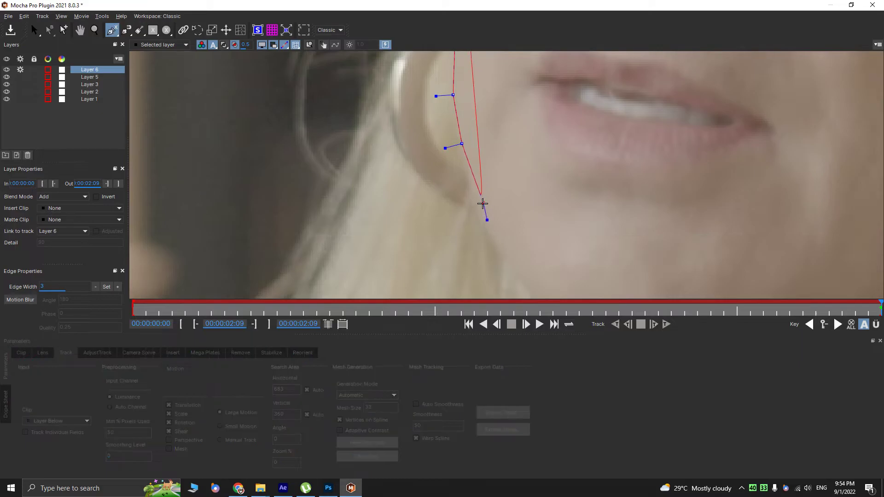
pyautogui.click(494, 250)
pyautogui.click(504, 263)
pyautogui.press('x')
pyautogui.moveTo(505, 263); pyautogui.dragTo(448, 193)
pyautogui.click(466, 223)
# - Bring the X-spline back up across the chin and beside the mouth and nose, and close the shape
pyautogui.click(528, 172)
pyautogui.click(524, 113)
pyautogui.press('x')
pyautogui.moveTo(481, 101); pyautogui.dragTo(524, 205)
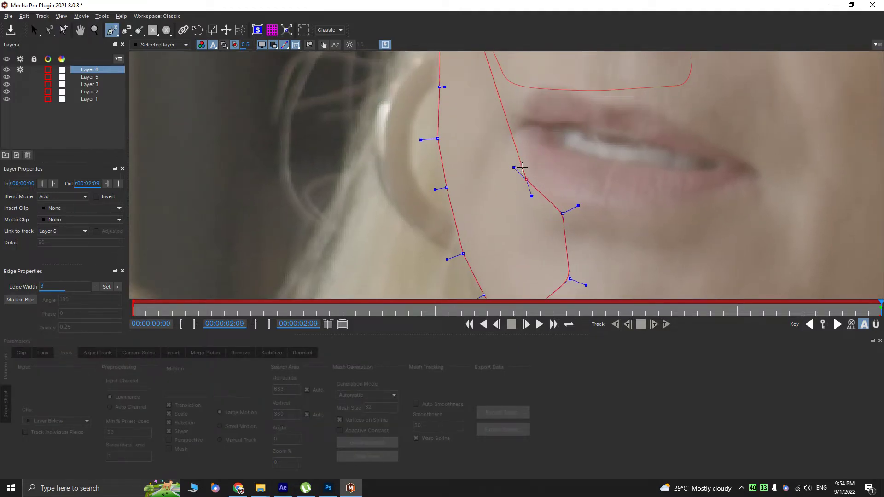
pyautogui.click(509, 124)
pyautogui.press('x')
pyautogui.moveTo(489, 97); pyautogui.dragTo(436, 216)
pyautogui.click(450, 174)
pyautogui.press('x')
pyautogui.moveTo(440, 162); pyautogui.dragTo(467, 237)
pyautogui.click(420, 128)
pyautogui.rightClick(420, 127)
# - Round off the corners of the Layer 6 shape by adjusting the curvature of all its points together
pyautogui.press('x')
pyautogui.press('z')
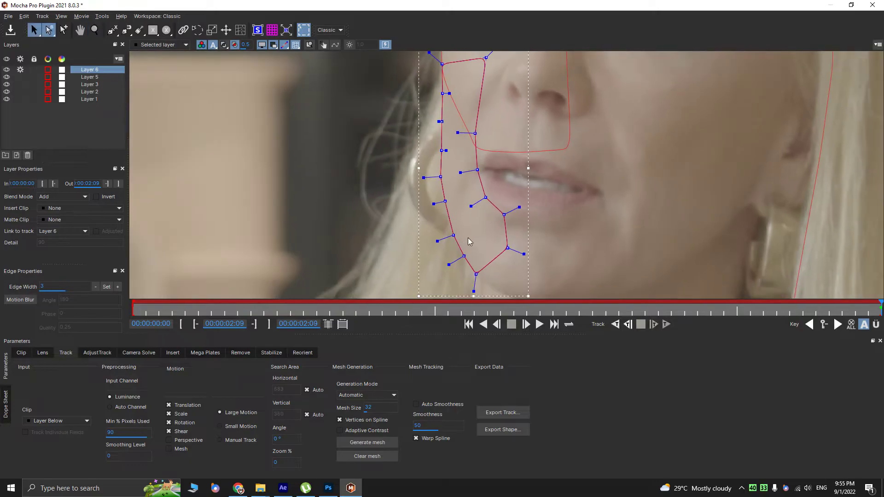
pyautogui.moveTo(519, 207); pyautogui.dragTo(512, 211)
# - Raise the upper outer corner point of Layer 6 along the cheek edge beside the nose
pyautogui.press('z')
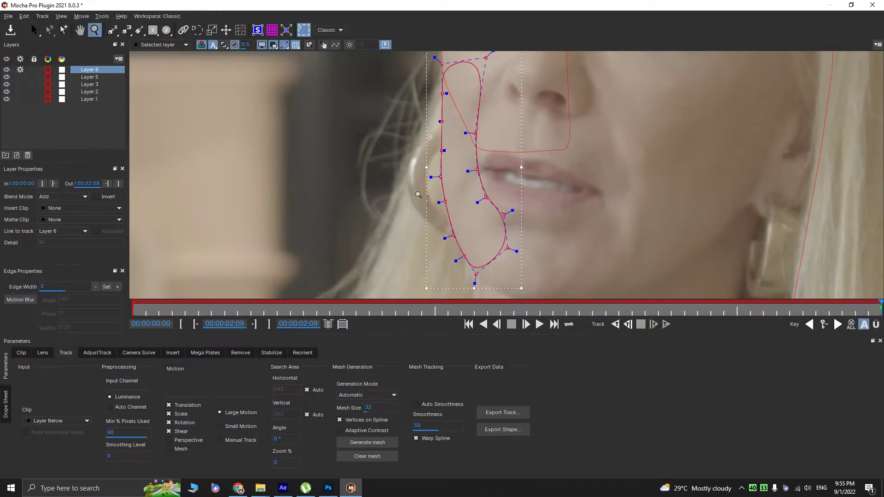
pyautogui.moveTo(427, 220); pyautogui.dragTo(488, 172)
pyautogui.press('x')
pyautogui.moveTo(482, 125); pyautogui.dragTo(425, 237)
pyautogui.press('x')
pyautogui.moveTo(383, 137); pyautogui.dragTo(371, 248)
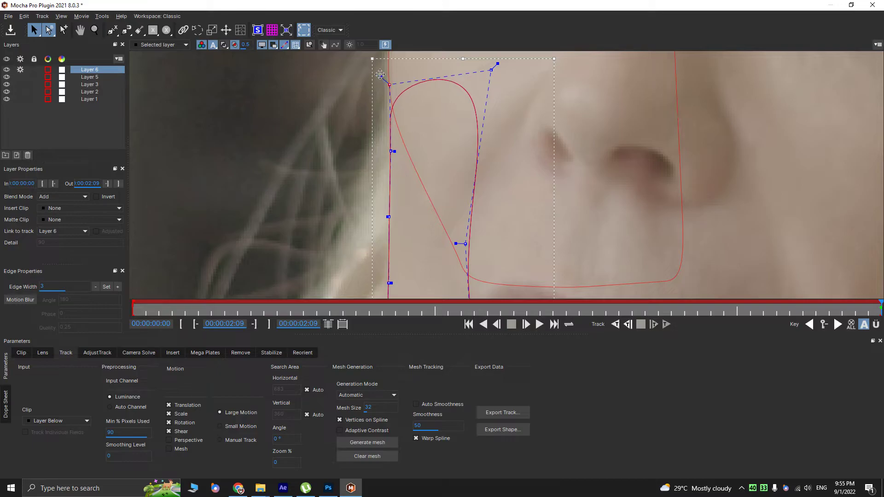
pyautogui.moveTo(388, 81); pyautogui.dragTo(388, 59)
# - Fine-tune Layer 6's outer edge points beside the hoop earring to follow the jawline
pyautogui.press('x')
pyautogui.moveTo(393, 172)
pyautogui.mouseDown()
pyautogui.moveTo(393, 119)
pyautogui.moveTo(406, 169)
pyautogui.mouseUp()
pyautogui.press('z')
pyautogui.press('x')
pyautogui.moveTo(407, 169); pyautogui.dragTo(435, 50)
pyautogui.press('z')
pyautogui.moveTo(420, 182)
pyautogui.mouseDown()
pyautogui.moveTo(430, 167)
pyautogui.moveTo(423, 177)
pyautogui.mouseUp()
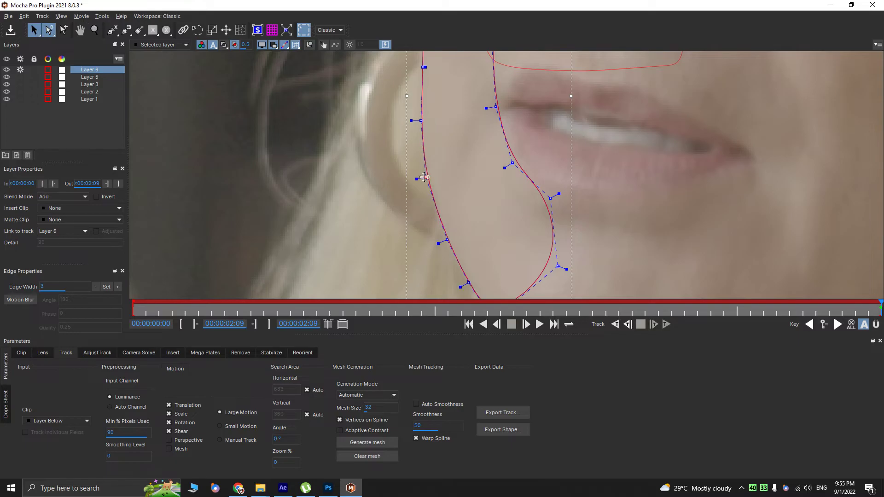
pyautogui.moveTo(445, 239); pyautogui.dragTo(442, 242)
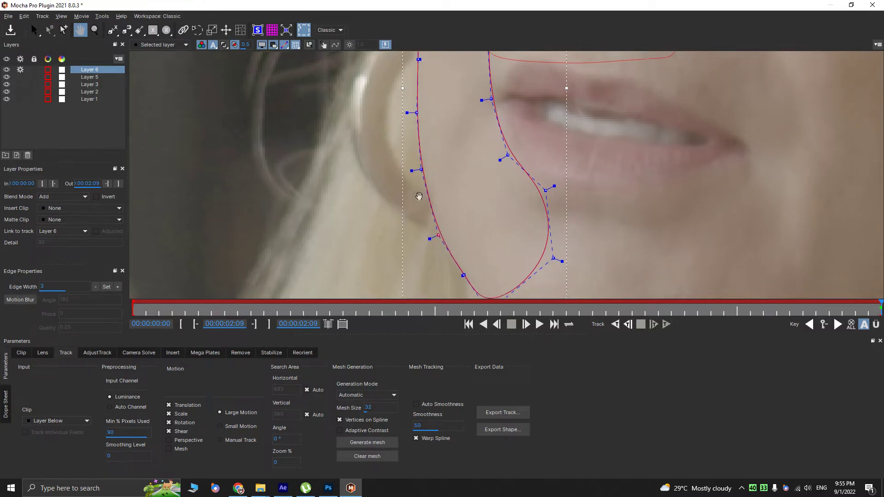
# - Track Layer 6 backwards from frame 00:00:02:09 to the start of the clip
pyautogui.press('x')
pyautogui.moveTo(478, 297); pyautogui.dragTo(409, 172)
pyautogui.moveTo(375, 119); pyautogui.dragTo(358, 272)
pyautogui.press('x')
pyautogui.press('z')
pyautogui.moveTo(385, 193); pyautogui.dragTo(382, 197)
pyautogui.press('x')
pyautogui.moveTo(382, 196)
pyautogui.mouseDown()
pyautogui.moveTo(396, 211)
pyautogui.moveTo(370, 196)
pyautogui.mouseUp()
pyautogui.press('z')
pyautogui.click(615, 324)
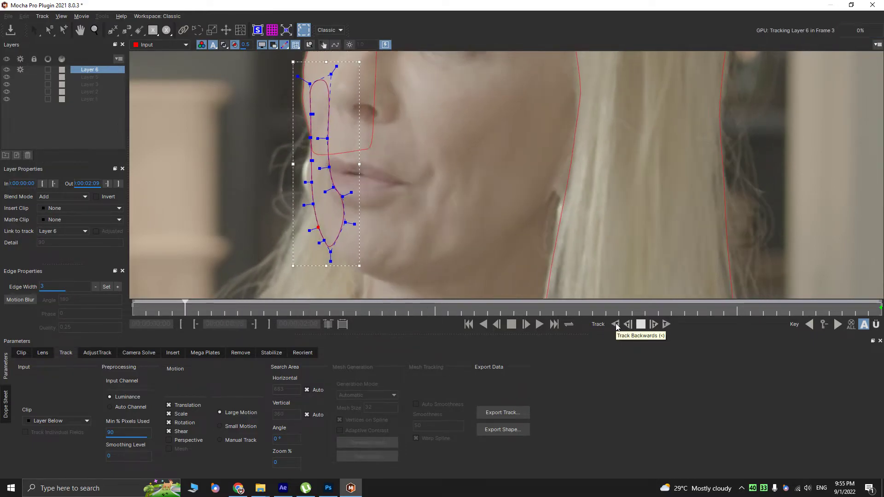
# - At frame 00:00:00:15, move Layer 6's outer edge points onto the cheek contour next to the mouth and earring
pyautogui.scroll(2, 367, 166)
pyautogui.hotkey('ctrl', 'z')
pyautogui.press('x')
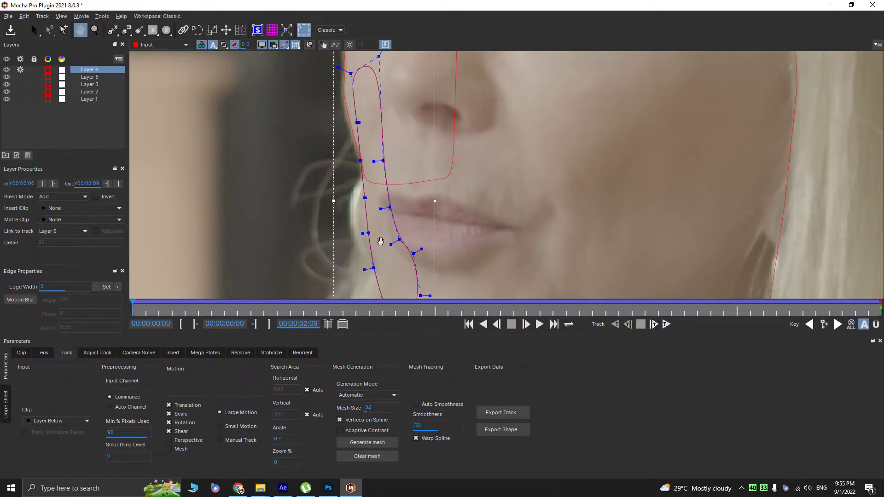
pyautogui.moveTo(380, 244); pyautogui.dragTo(418, 184)
pyautogui.moveTo(194, 310); pyautogui.dragTo(330, 302)
pyautogui.press('x')
pyautogui.press('z')
pyautogui.moveTo(546, 137); pyautogui.dragTo(512, 170)
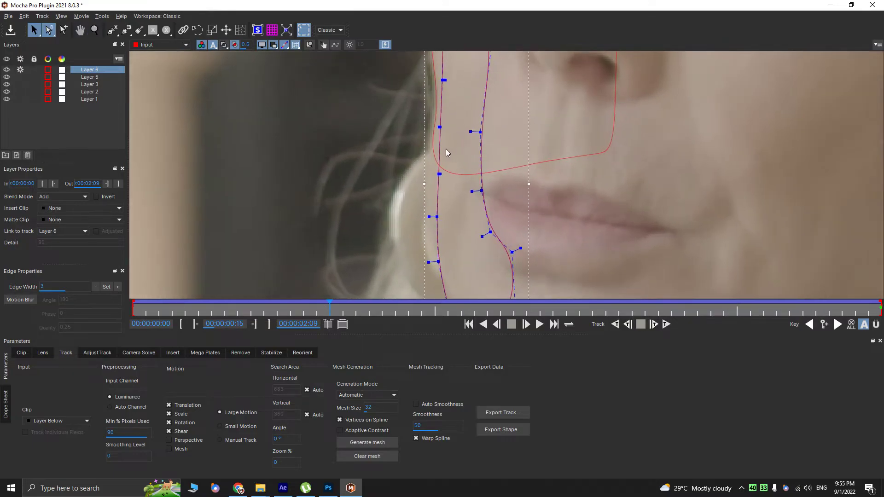
pyautogui.moveTo(439, 174); pyautogui.dragTo(430, 172)
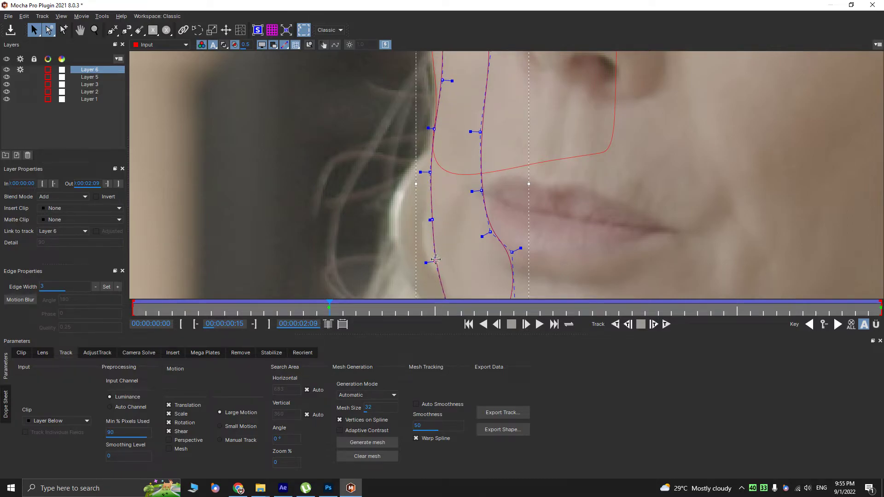
# - Adjust Layer 6's lower tip and the points along its mouth side at frame 00:00:00:15
pyautogui.press('x')
pyautogui.moveTo(483, 275); pyautogui.dragTo(408, 164)
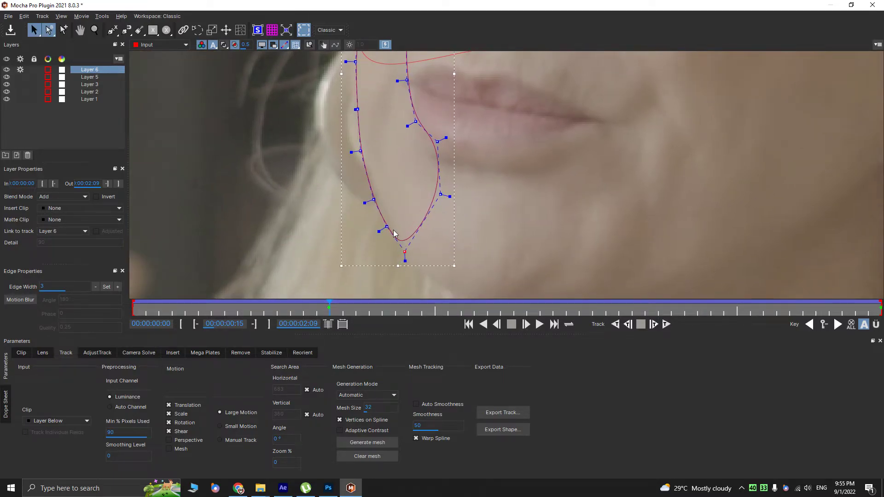
pyautogui.press('x')
pyautogui.moveTo(442, 163); pyautogui.dragTo(413, 221)
pyautogui.press('x')
pyautogui.moveTo(392, 128); pyautogui.dragTo(429, 203)
pyautogui.press('z')
pyautogui.moveTo(429, 202); pyautogui.dragTo(427, 171)
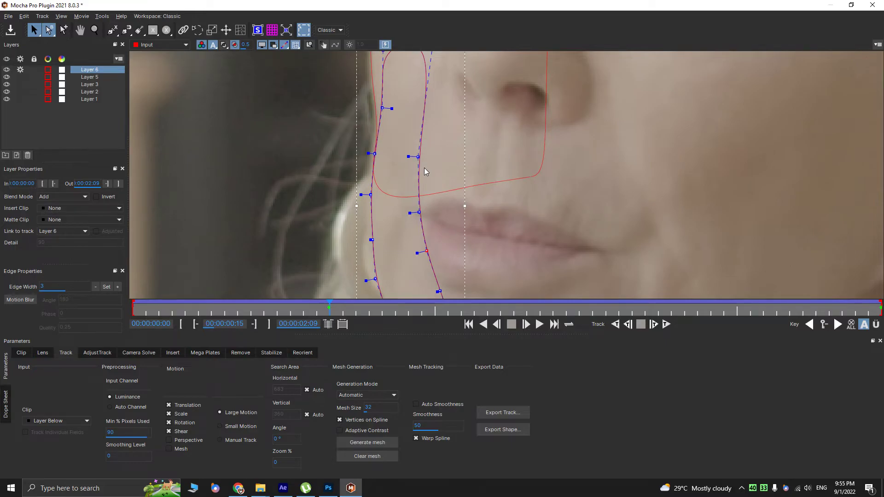
# - At frame 00:00:01:11, correct Layer 6's outer edge points along the cheek and jaw
pyautogui.moveTo(350, 312); pyautogui.dragTo(584, 303)
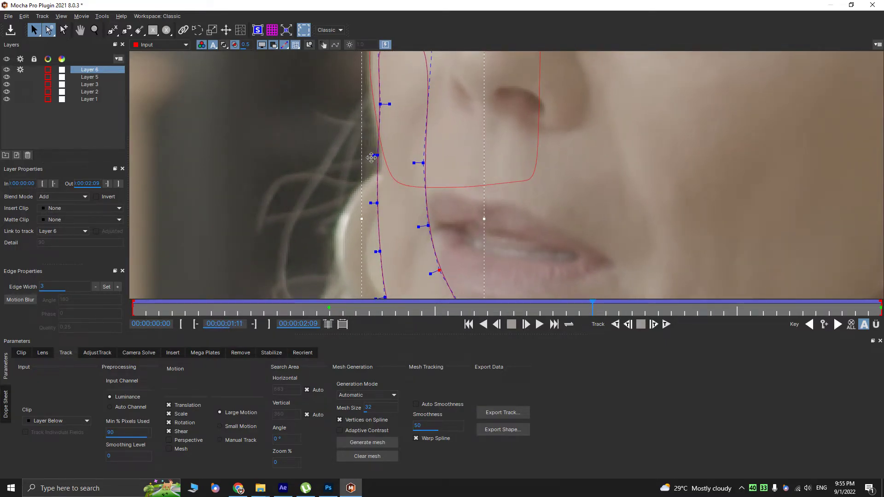
pyautogui.press('x')
pyautogui.moveTo(382, 167); pyautogui.dragTo(401, 76)
pyautogui.press('z')
pyautogui.moveTo(401, 76); pyautogui.dragTo(430, 199)
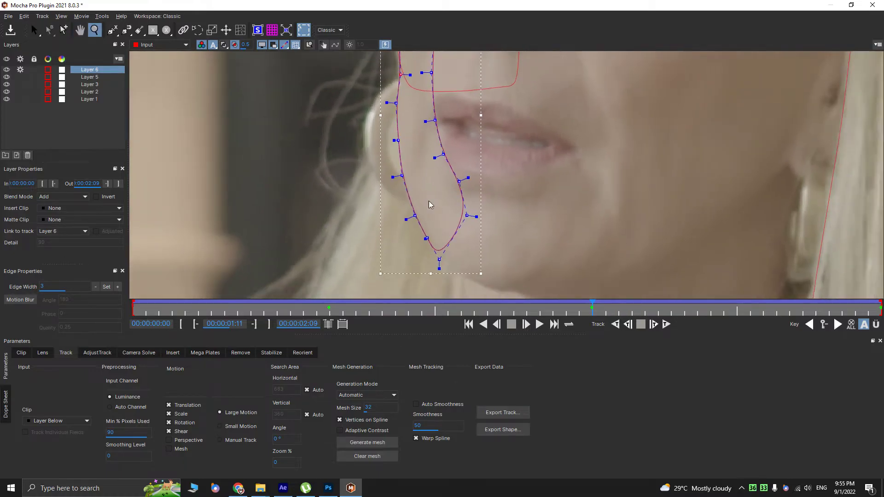
# - At frame 00:00:01:02, shift Layer 6's outer edge points beside the upper lip onto the cheek contour
pyautogui.moveTo(626, 307); pyautogui.dragTo(737, 272)
pyautogui.press('x')
pyautogui.moveTo(531, 161); pyautogui.dragTo(490, 236)
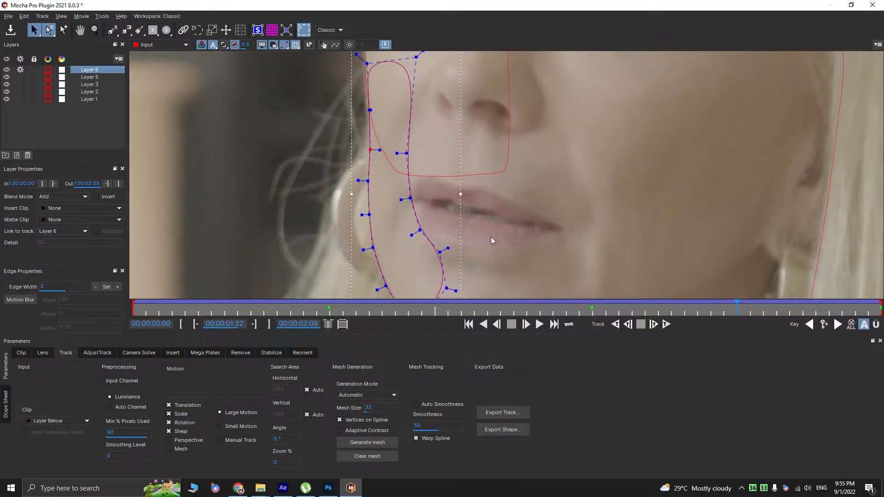
pyautogui.moveTo(766, 314); pyautogui.dragTo(595, 266)
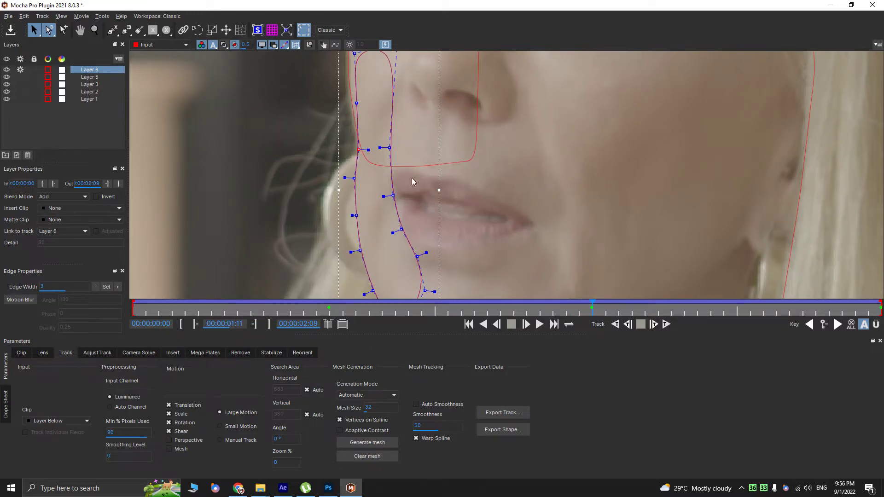
pyautogui.moveTo(580, 312); pyautogui.dragTo(471, 300)
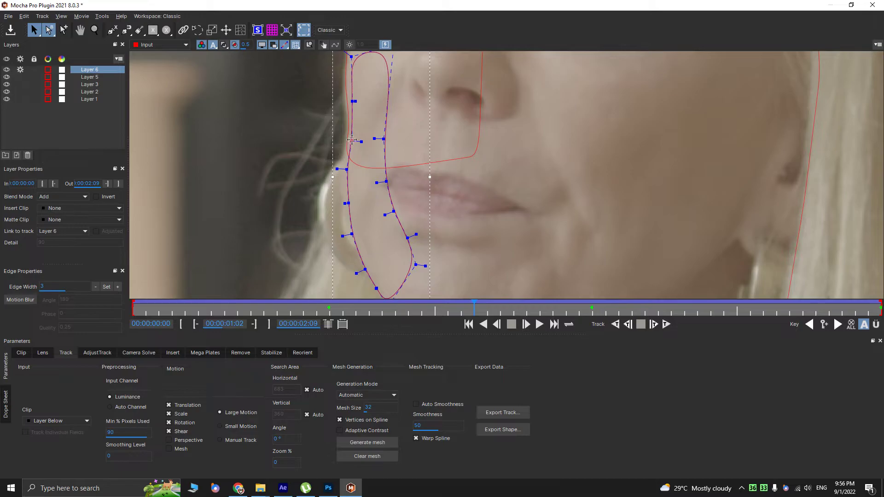
pyautogui.moveTo(347, 172); pyautogui.dragTo(345, 171)
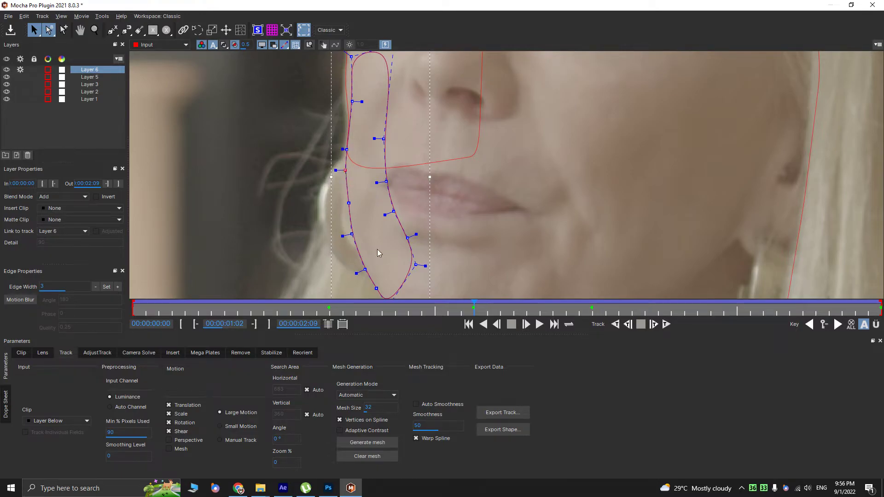
# - At frame 00:00:00:07, select Layer 5 and refit its lower outer corner points to the cheek edge
pyautogui.moveTo(421, 307); pyautogui.dragTo(227, 285)
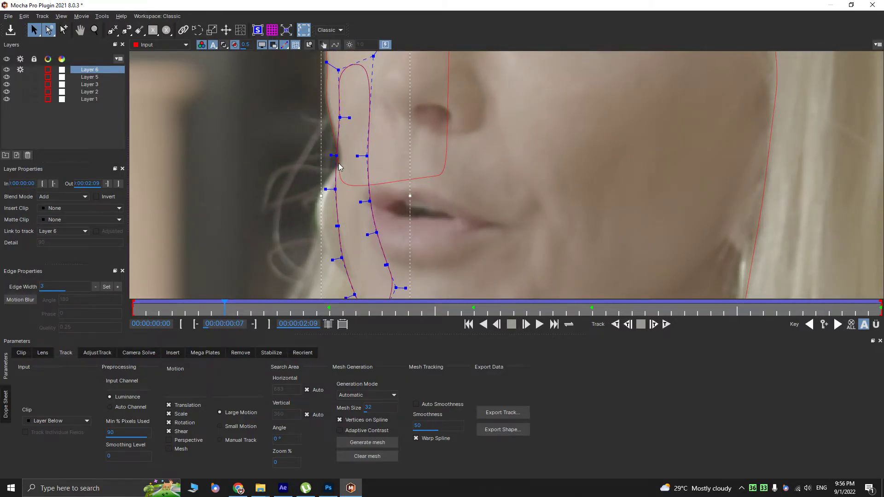
pyautogui.click(341, 185)
pyautogui.press('z')
pyautogui.moveTo(336, 172); pyautogui.dragTo(343, 165)
pyautogui.moveTo(337, 123); pyautogui.dragTo(339, 123)
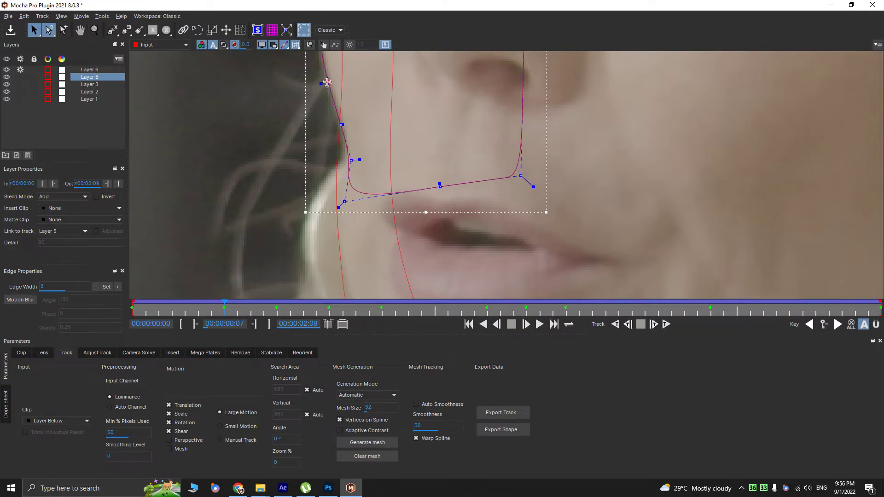
pyautogui.press('x')
pyautogui.moveTo(313, 74); pyautogui.dragTo(395, 203)
pyautogui.press('z')
pyautogui.moveTo(403, 173); pyautogui.dragTo(403, 172)
pyautogui.press('x')
pyautogui.moveTo(431, 246); pyautogui.dragTo(367, 178)
# - Select Layer 6 and reshape its outer edge along the cheek, earring and jaw at frame 00:00:00:07
pyautogui.click(356, 190)
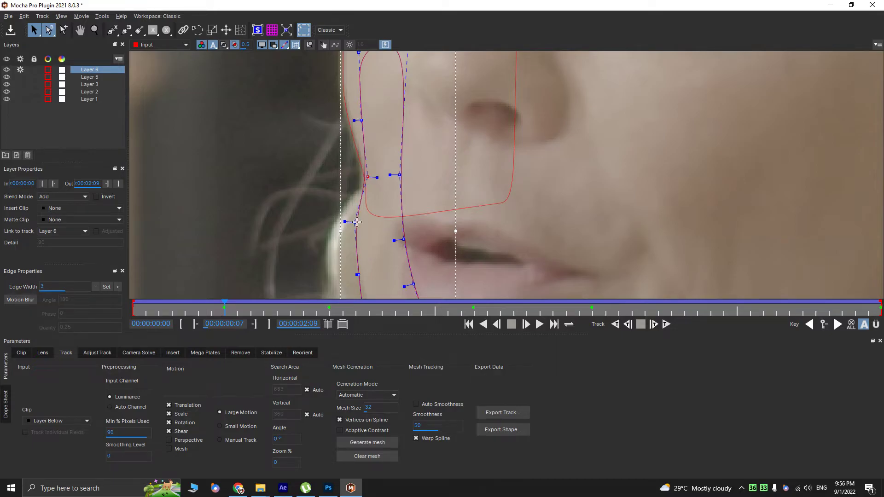
pyautogui.press('x')
pyautogui.moveTo(355, 225); pyautogui.dragTo(303, 126)
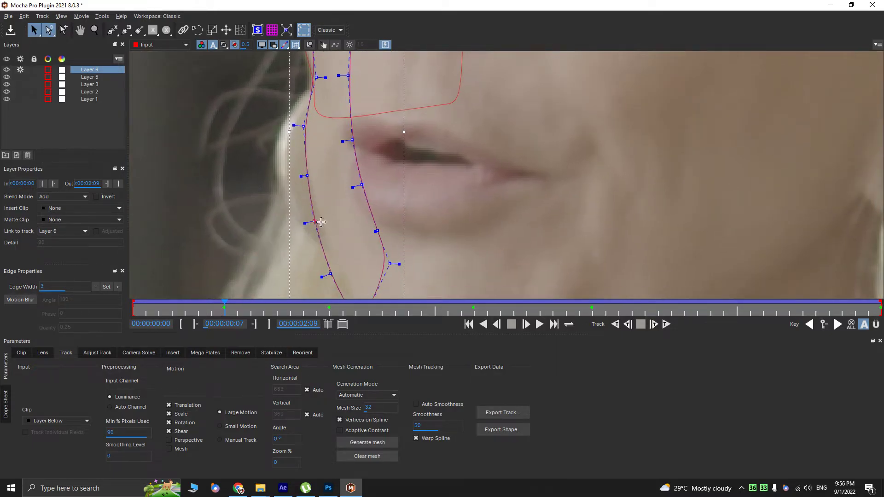
pyautogui.press('x')
pyautogui.moveTo(322, 230); pyautogui.dragTo(263, 160)
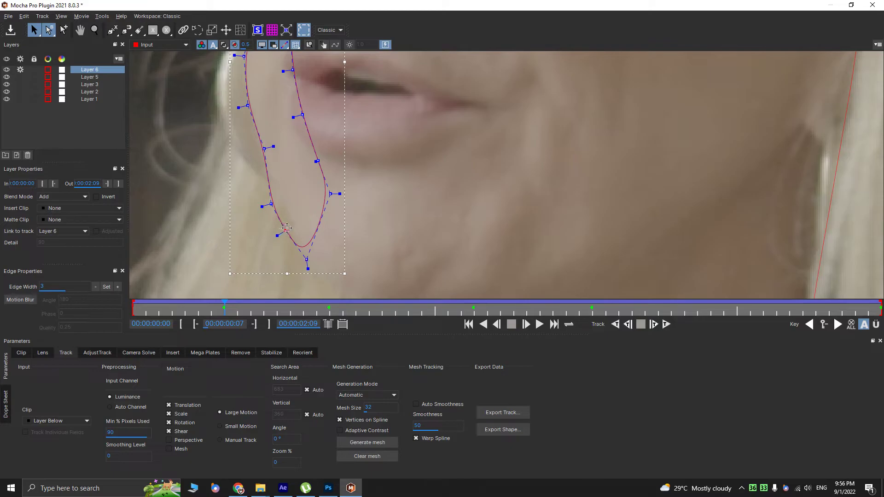
pyautogui.moveTo(266, 207); pyautogui.dragTo(284, 196)
# - At frame 00:00:00:00, refit Layer 6's outer edge points along the cheek beside the nose and mouth
pyautogui.press('x')
pyautogui.moveTo(223, 62); pyautogui.dragTo(404, 238)
pyautogui.press('z')
pyautogui.click(383, 159)
pyautogui.press('x')
pyautogui.moveTo(347, 225); pyautogui.dragTo(369, 193)
pyautogui.moveTo(206, 304); pyautogui.dragTo(113, 296)
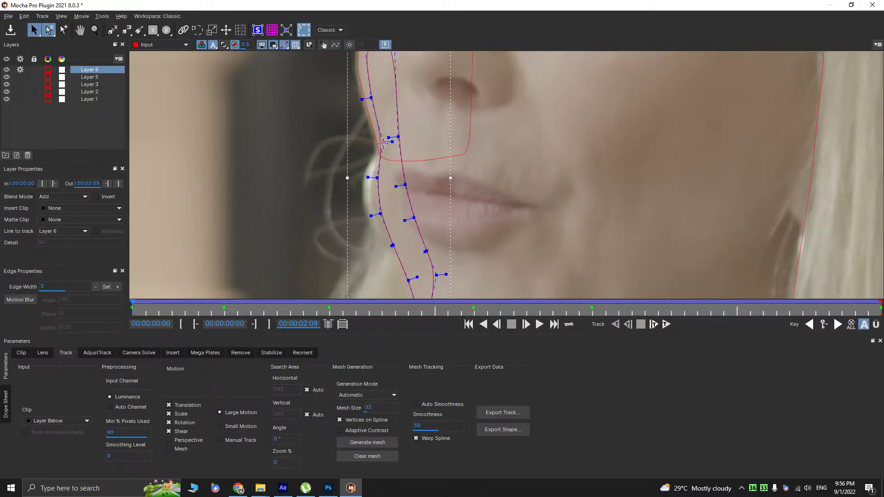
# - Go to the last frame, 00:00:02:09, deselect Layer 6 and turn off its processing
pyautogui.moveTo(159, 309); pyautogui.dragTo(880, 276)
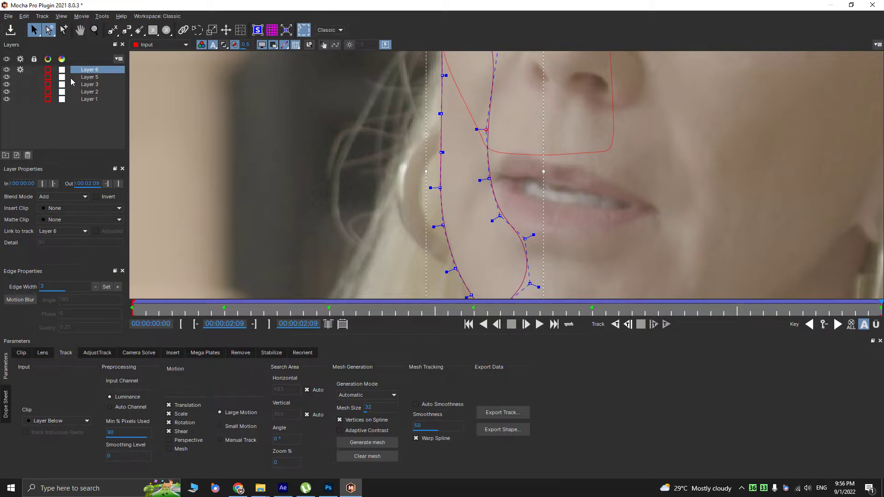
pyautogui.click(75, 120)
pyautogui.press('z')
pyautogui.press('x')
pyautogui.moveTo(461, 114); pyautogui.dragTo(516, 225)
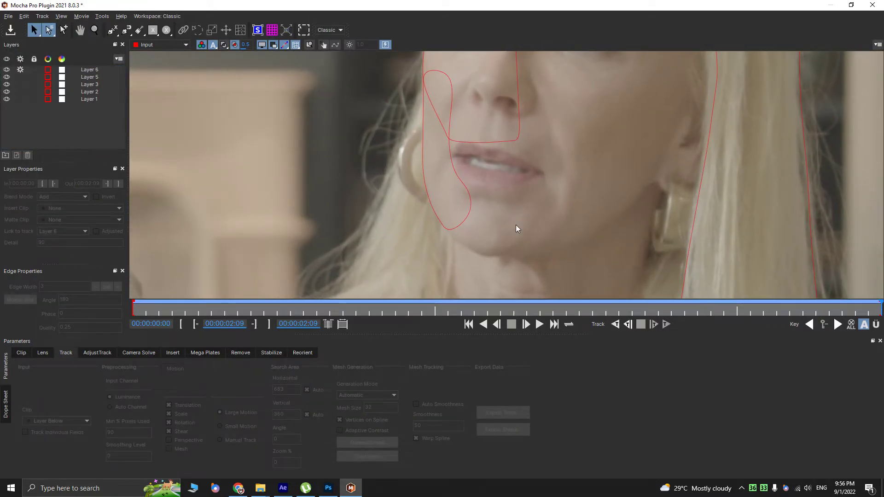
pyautogui.press('z')
pyautogui.moveTo(478, 194); pyautogui.dragTo(559, 239)
pyautogui.press('x')
pyautogui.moveTo(525, 195); pyautogui.dragTo(519, 211)
pyautogui.click(21, 73)
pyautogui.moveTo(880, 308); pyautogui.dragTo(880, 241)
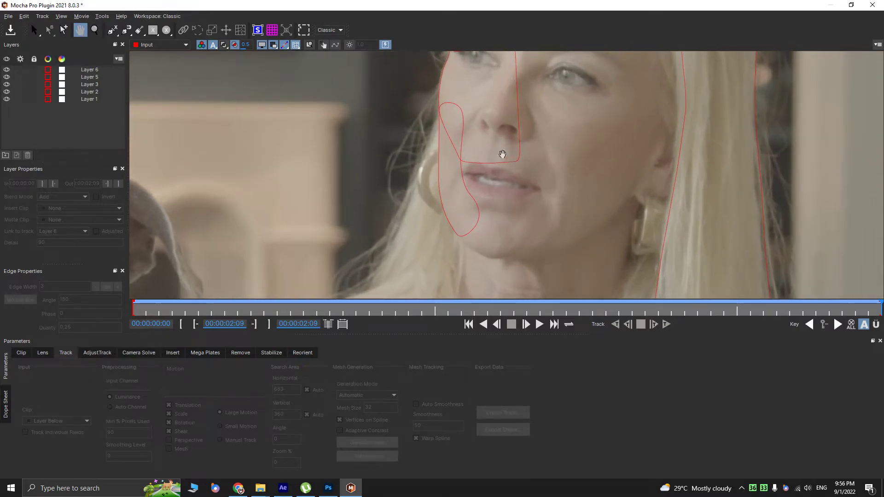
# - Start a new X-spline layer at the forehead hairline and place points down the face beside the eye and mouth
pyautogui.press('s')
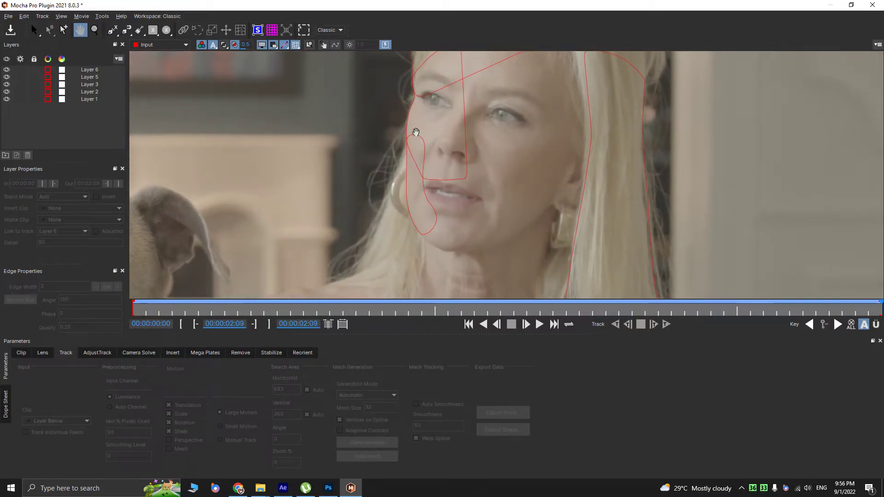
pyautogui.click(111, 33)
pyautogui.press('x')
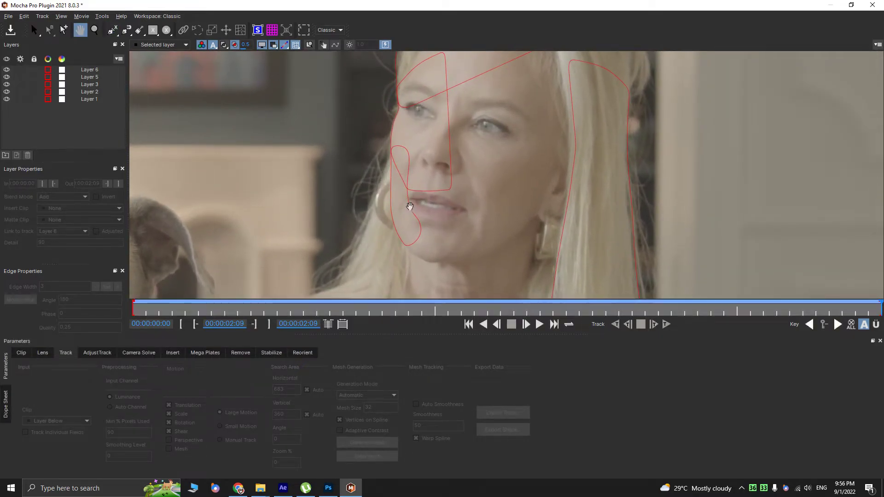
pyautogui.moveTo(410, 206); pyautogui.dragTo(402, 220)
pyautogui.press('x')
pyautogui.moveTo(401, 131); pyautogui.dragTo(384, 182)
pyautogui.click(402, 77)
pyautogui.click(384, 160)
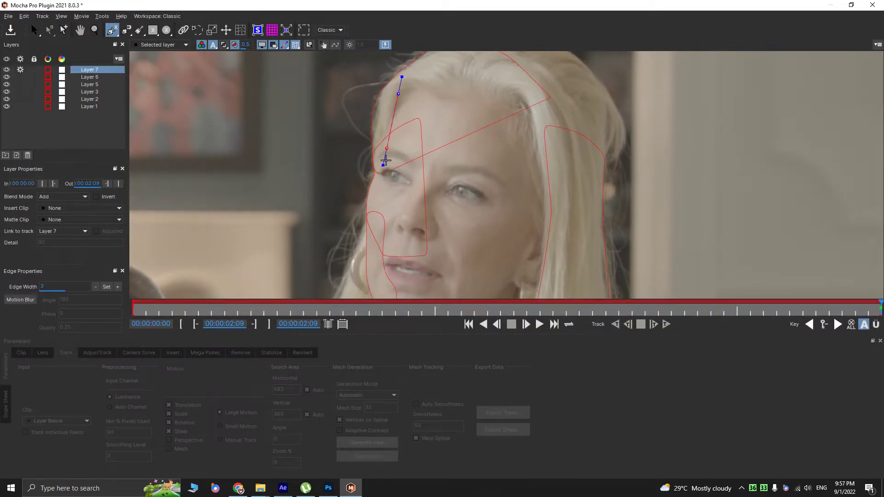
pyautogui.click(377, 247)
pyautogui.press('x')
pyautogui.moveTo(393, 236); pyautogui.dragTo(413, 119)
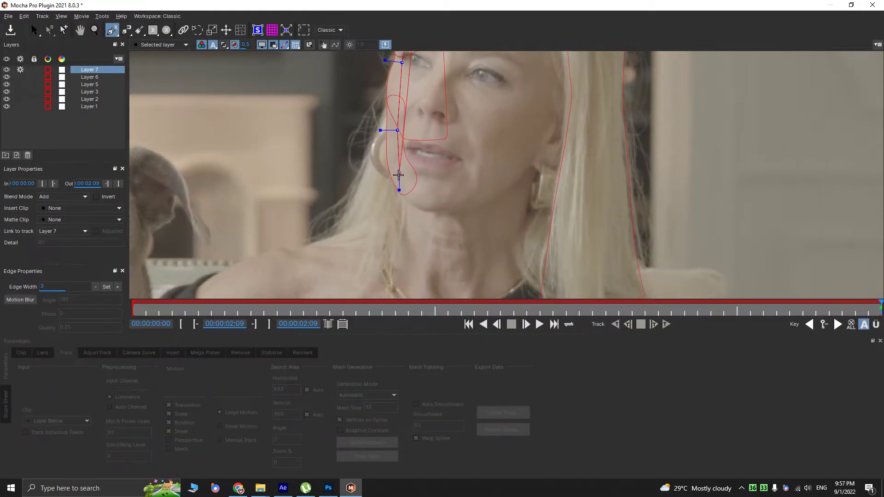
# - Continue the Layer 7 spline across the lower neck and up through the hair, closing it over the forehead
pyautogui.click(388, 274)
pyautogui.click(574, 272)
pyautogui.click(576, 221)
pyautogui.press('x')
pyautogui.moveTo(574, 122); pyautogui.dragTo(517, 261)
pyautogui.click(536, 199)
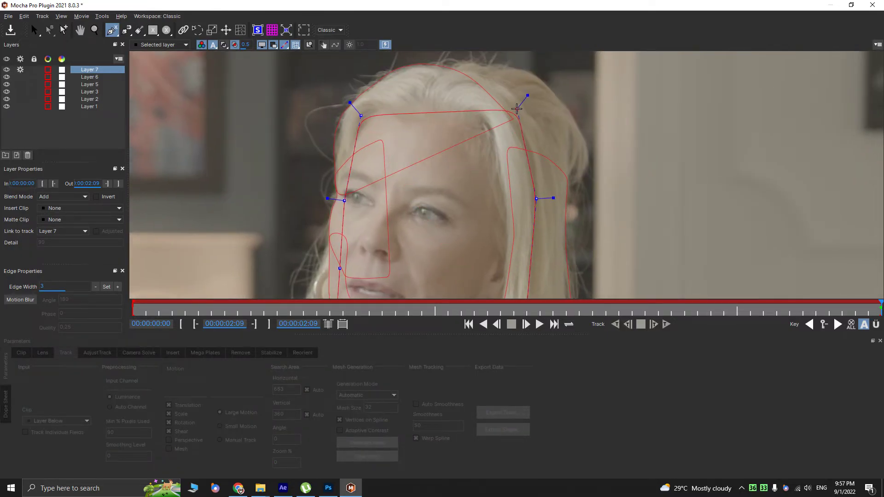
pyautogui.click(512, 105)
pyautogui.rightClick(432, 87)
# - At frame 00:00:01:02, pull Layer 7's point beside the mouth outward toward the cheek edge
pyautogui.press('x')
pyautogui.moveTo(356, 247); pyautogui.dragTo(405, 131)
pyautogui.press('x')
pyautogui.moveTo(812, 313); pyautogui.dragTo(468, 289)
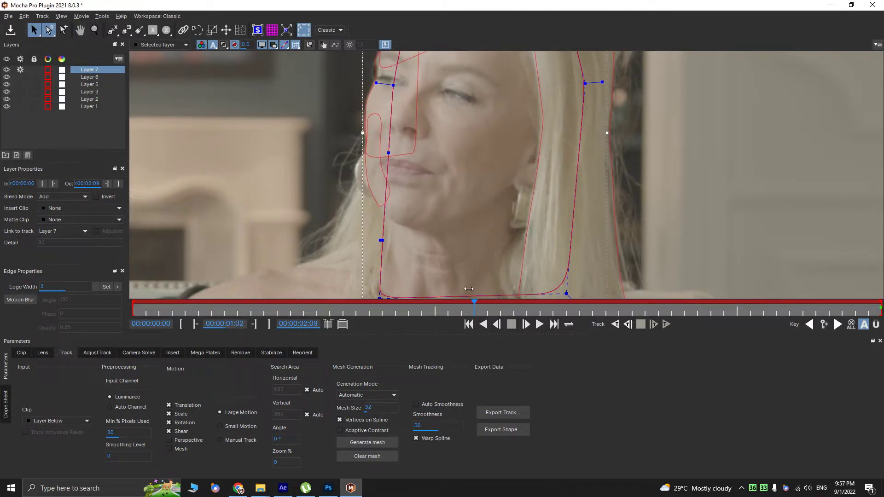
pyautogui.moveTo(393, 158); pyautogui.dragTo(375, 151)
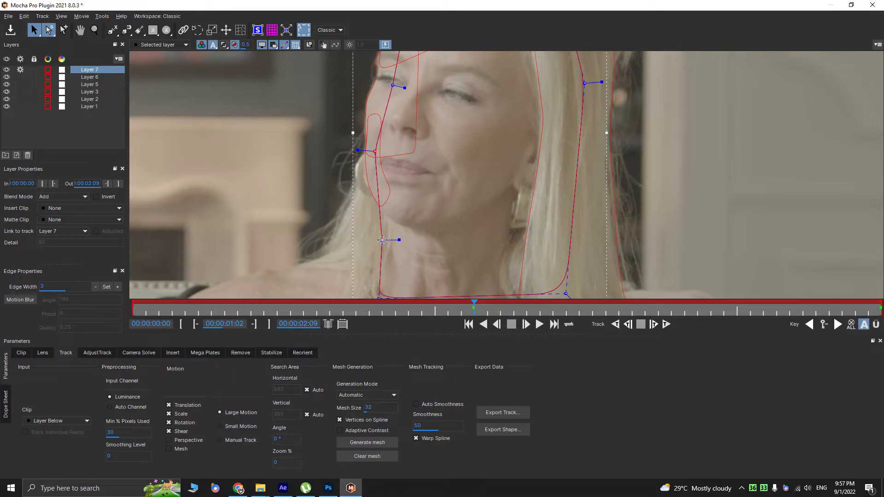
# - Refit Layer 7's cheek-side points to the face outline at frames 00:00:00:00, 00:00:00:07 and one further frame
pyautogui.click(538, 324)
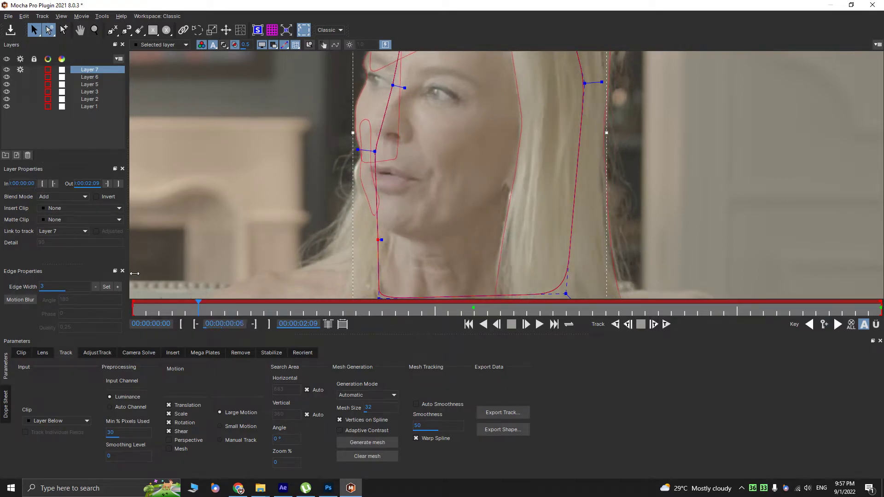
pyautogui.moveTo(373, 149); pyautogui.dragTo(359, 155)
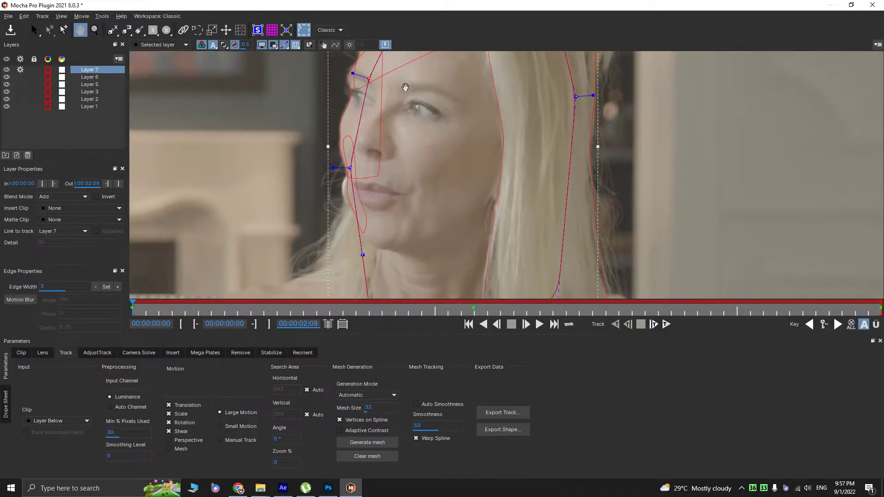
pyautogui.moveTo(133, 301); pyautogui.dragTo(228, 300)
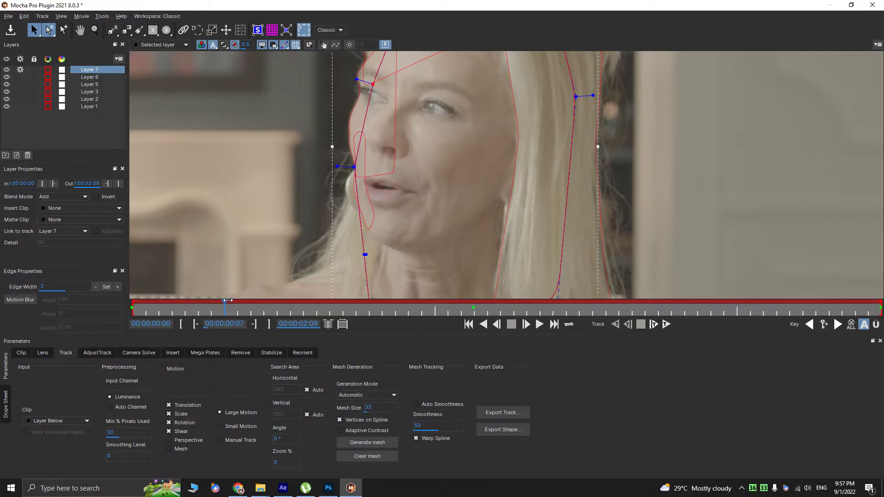
pyautogui.moveTo(355, 169); pyautogui.dragTo(357, 169)
pyautogui.moveTo(226, 302); pyautogui.dragTo(315, 302)
pyautogui.moveTo(358, 163); pyautogui.dragTo(363, 160)
# - Scrub Layer 7 through the clip, deselect it and turn off its processing
pyautogui.moveTo(361, 305); pyautogui.dragTo(24, 144)
pyautogui.press('t')
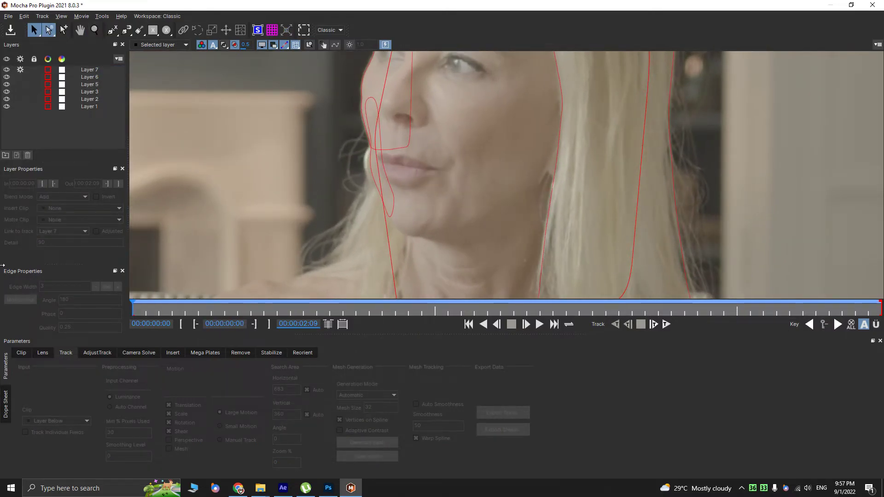
pyautogui.click(21, 69)
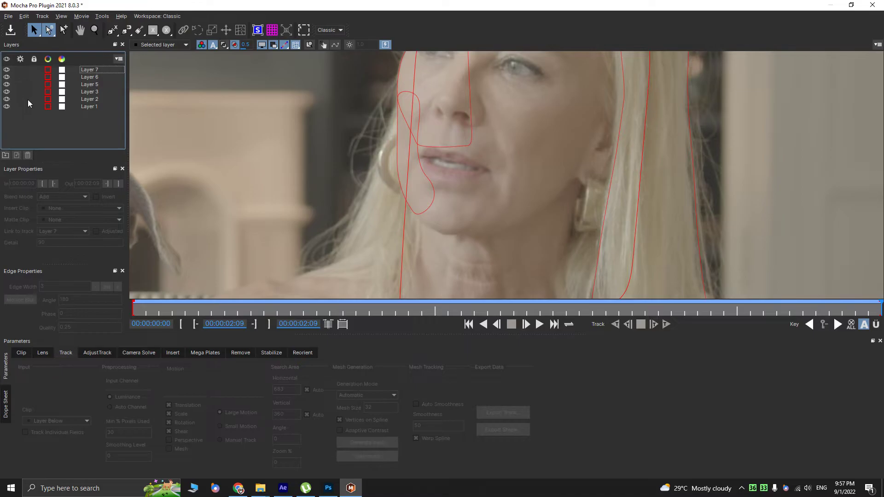
# - Draw a new X-spline layer at frame 00:00:02:09, placing points down the outer hair edge beside the earring
pyautogui.press('z')
pyautogui.moveTo(341, 139); pyautogui.dragTo(381, 2)
pyautogui.press('x')
pyautogui.moveTo(424, 139); pyautogui.dragTo(463, 101)
pyautogui.click(416, 107)
pyautogui.click(386, 206)
pyautogui.press('x')
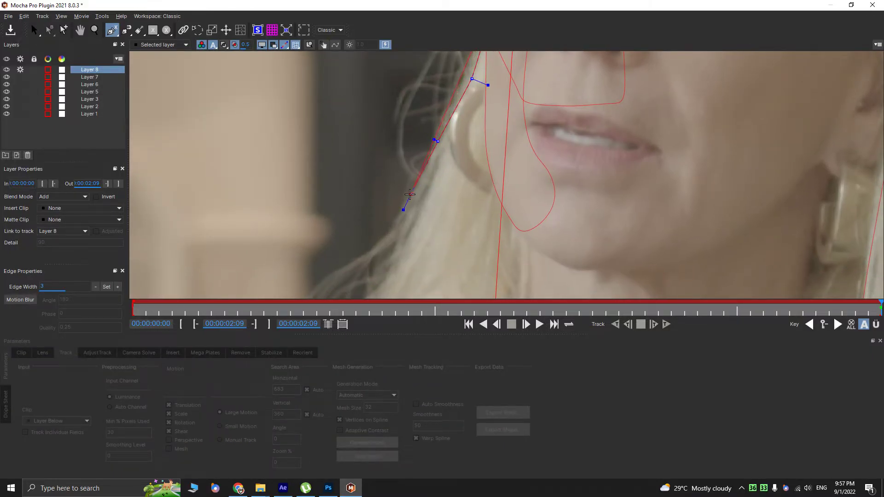
pyautogui.click(396, 248)
pyautogui.press('x')
pyautogui.moveTo(397, 247); pyautogui.dragTo(434, 178)
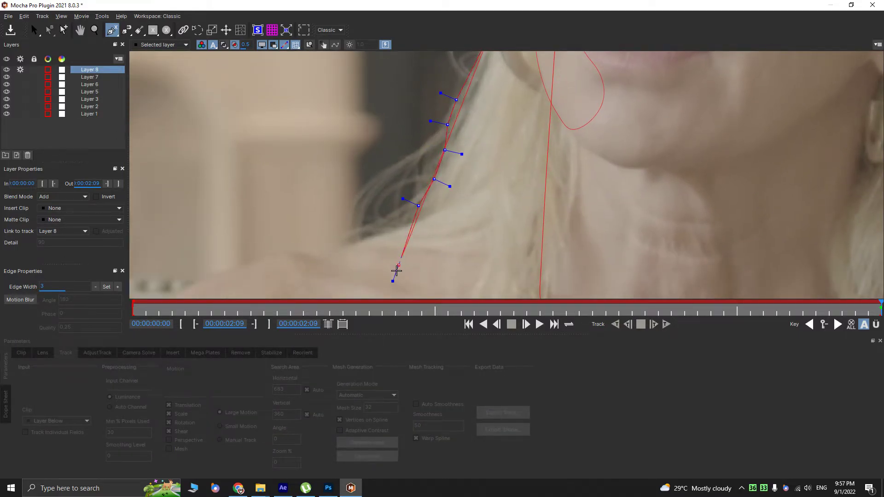
pyautogui.click(446, 170)
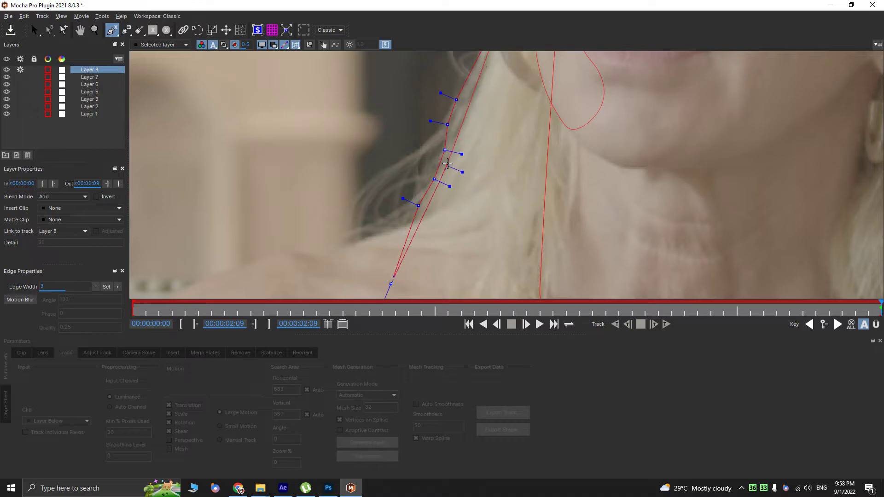
pyautogui.moveTo(472, 113); pyautogui.dragTo(486, 139)
pyautogui.press('x')
pyautogui.moveTo(464, 152); pyautogui.dragTo(426, 159)
pyautogui.press('z')
pyautogui.moveTo(441, 184); pyautogui.dragTo(454, 222)
pyautogui.hotkey('ctrl', 'z')
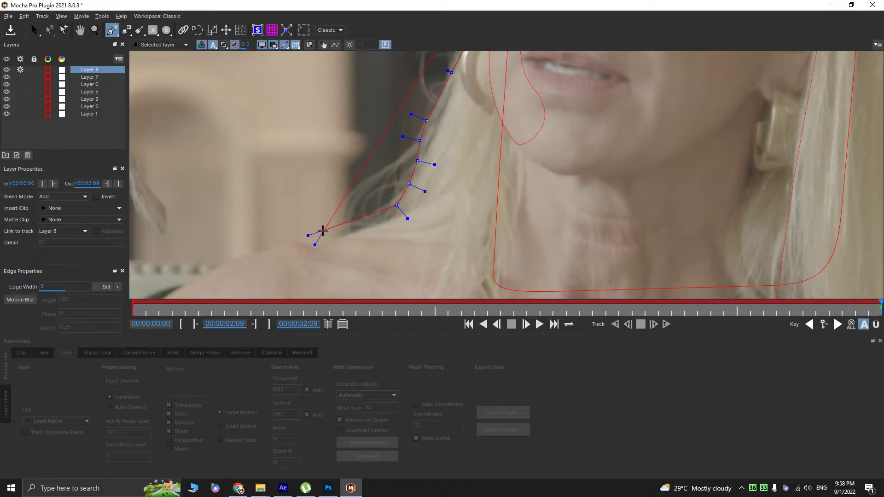
# - Extend the Layer 8 spline along the shoulder and down across the upper chest
pyautogui.click(275, 264)
pyautogui.press('x')
pyautogui.moveTo(343, 270); pyautogui.dragTo(241, 209)
pyautogui.press('z')
pyautogui.moveTo(240, 208); pyautogui.dragTo(267, 275)
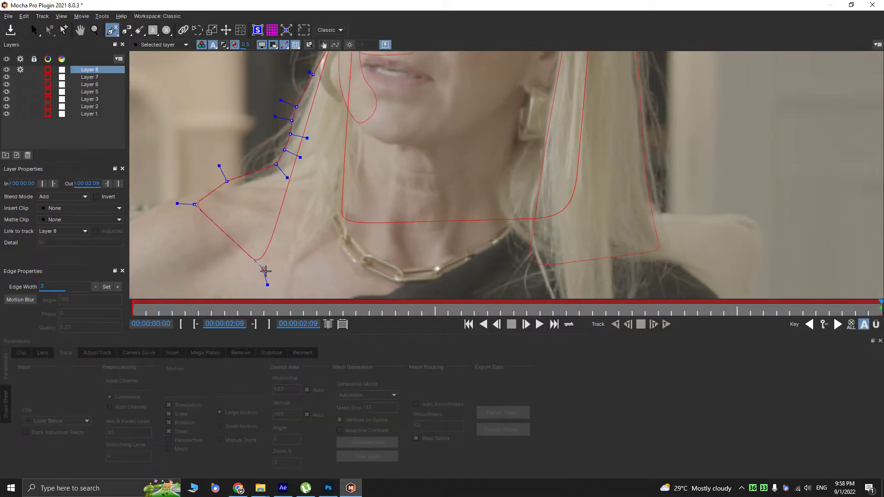
# - Close the Layer 8 spline across the neck and face and refit its points along the hair edge beside the earring
pyautogui.press('x')
pyautogui.moveTo(451, 84); pyautogui.dragTo(421, 184)
pyautogui.press('z')
pyautogui.moveTo(467, 73); pyautogui.dragTo(383, 100)
pyautogui.moveTo(407, 177); pyautogui.dragTo(405, 177)
pyautogui.press('x')
pyautogui.moveTo(459, 173); pyautogui.dragTo(435, 270)
pyautogui.press('x')
pyautogui.moveTo(451, 115); pyautogui.dragTo(413, 191)
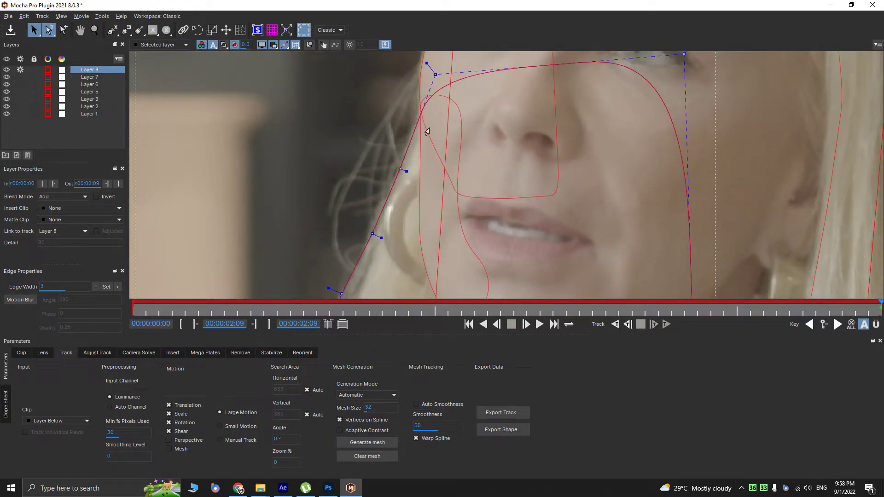
pyautogui.press('z')
pyautogui.moveTo(436, 82); pyautogui.dragTo(476, 185)
# - Move Layer 8 below Layer 1 in the layer stack
pyautogui.moveTo(77, 75); pyautogui.dragTo(90, 115)
pyautogui.press('z')
pyautogui.moveTo(452, 182); pyautogui.dragTo(447, 91)
pyautogui.press('x')
pyautogui.moveTo(690, 73); pyautogui.dragTo(389, 144)
pyautogui.moveTo(615, 126); pyautogui.dragTo(485, 301)
# - Track Layer 8 backward from the last frame
pyautogui.press('z')
pyautogui.press('x')
pyautogui.moveTo(489, 247); pyautogui.dragTo(497, 155)
pyautogui.press('s')
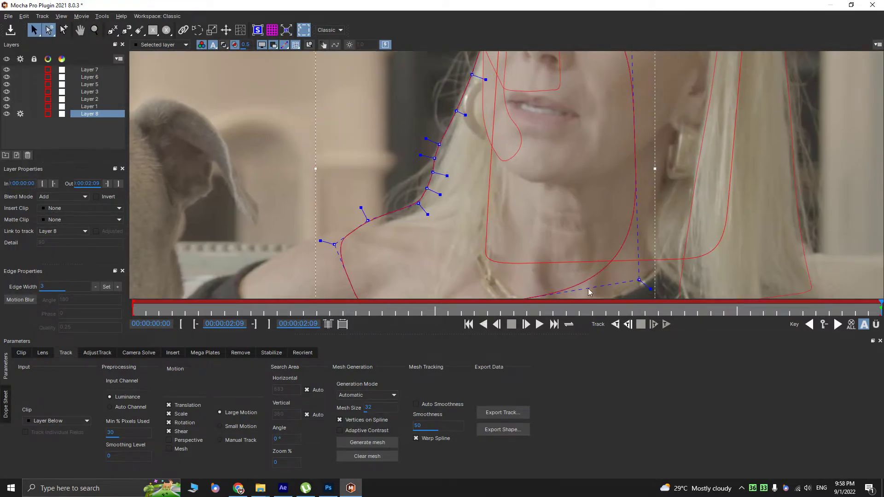
pyautogui.click(615, 324)
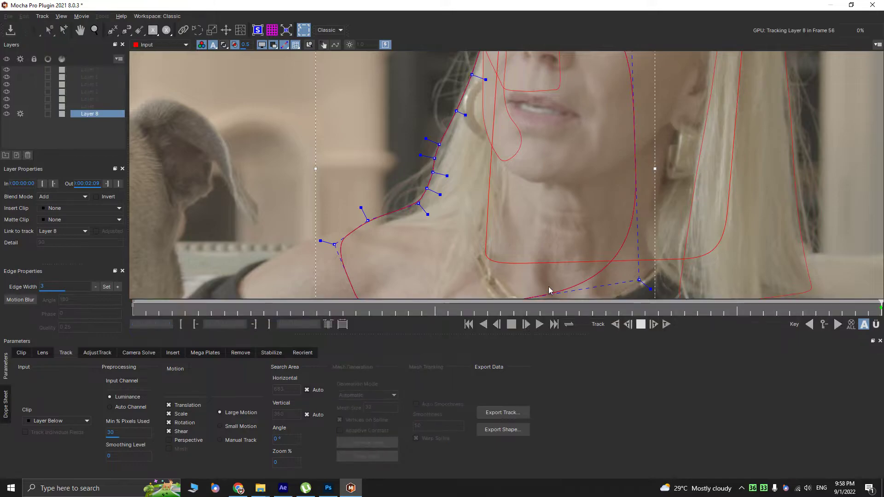
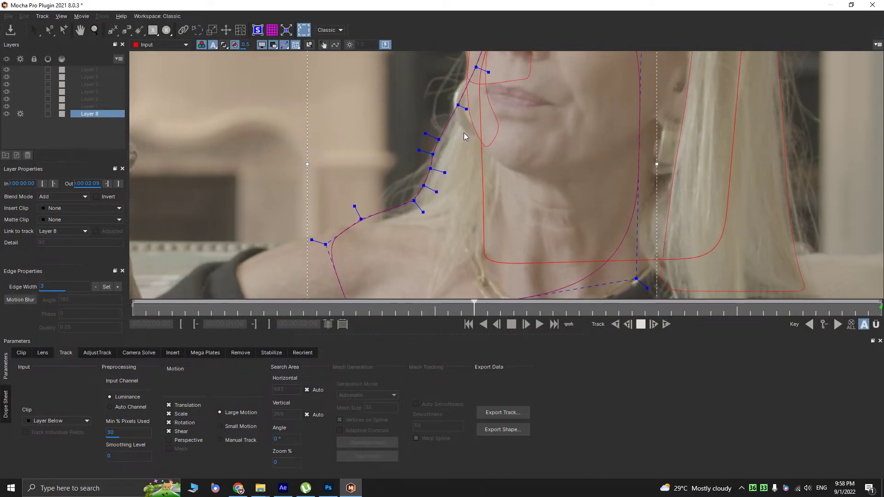
# - At frame 00:00:01:01, pull Layer 8's inner corner points off the face and neck toward the hair to narrow the shape
pyautogui.moveTo(640, 280); pyautogui.dragTo(479, 295)
pyautogui.press('x')
pyautogui.moveTo(541, 140); pyautogui.dragTo(483, 225)
pyautogui.moveTo(585, 83); pyautogui.dragTo(447, 165)
pyautogui.press('x')
pyautogui.moveTo(490, 198); pyautogui.dragTo(566, 126)
pyautogui.press('x')
pyautogui.moveTo(581, 188)
pyautogui.mouseDown()
pyautogui.moveTo(534, 138)
pyautogui.moveTo(569, 190)
pyautogui.mouseUp()
pyautogui.press('x')
pyautogui.moveTo(500, 83); pyautogui.dragTo(514, 63)
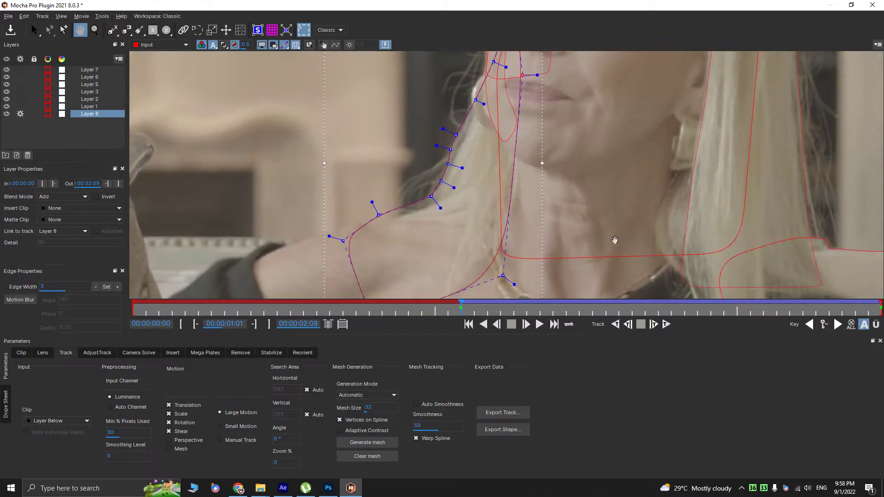
# - Resume tracking Layer 8 backward to the first frame, refitting its hair-edge points at frame 00:00:00:10 on the way
pyautogui.click(617, 325)
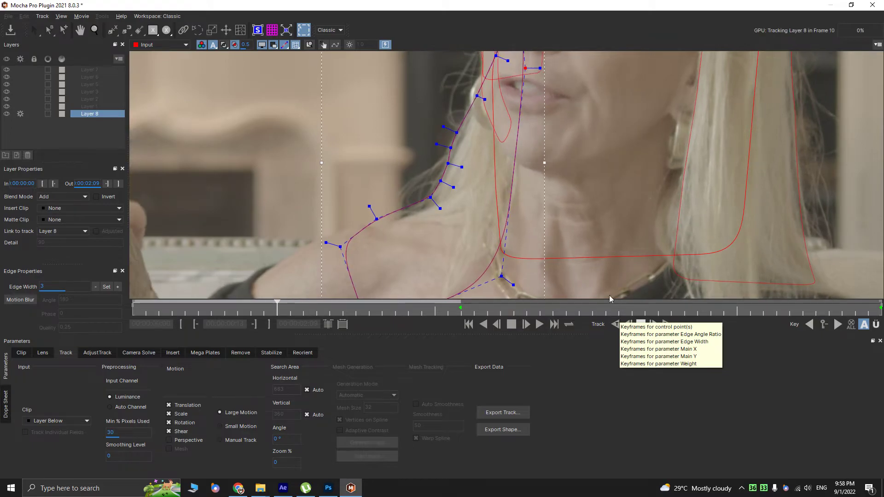
pyautogui.press('space')
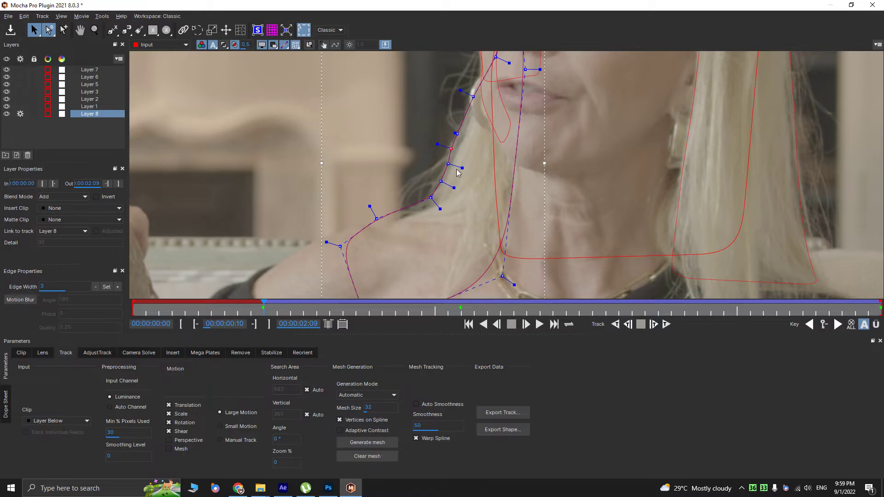
pyautogui.click(608, 323)
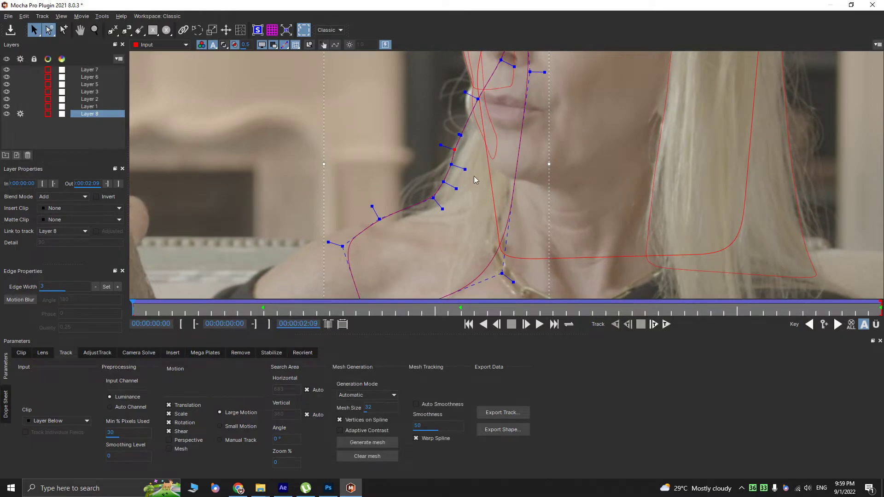
# - Check Layer 8's fit at frames 00:00:00:10 and 00:00:01:01, and deselect it with its processing off
pyautogui.click(265, 307)
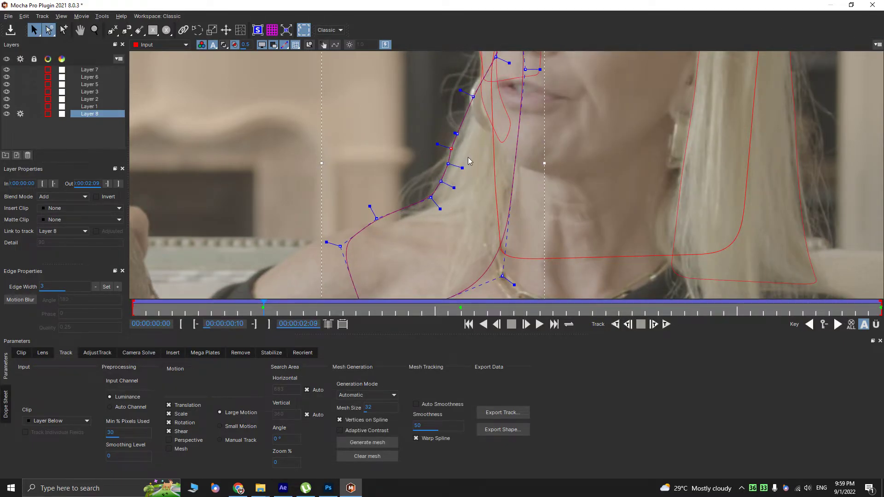
pyautogui.click(461, 308)
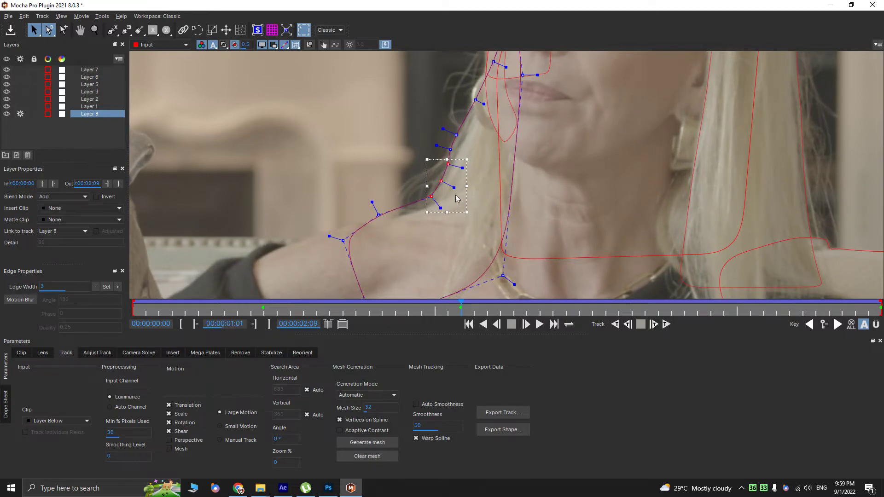
pyautogui.moveTo(499, 308); pyautogui.dragTo(2, 223)
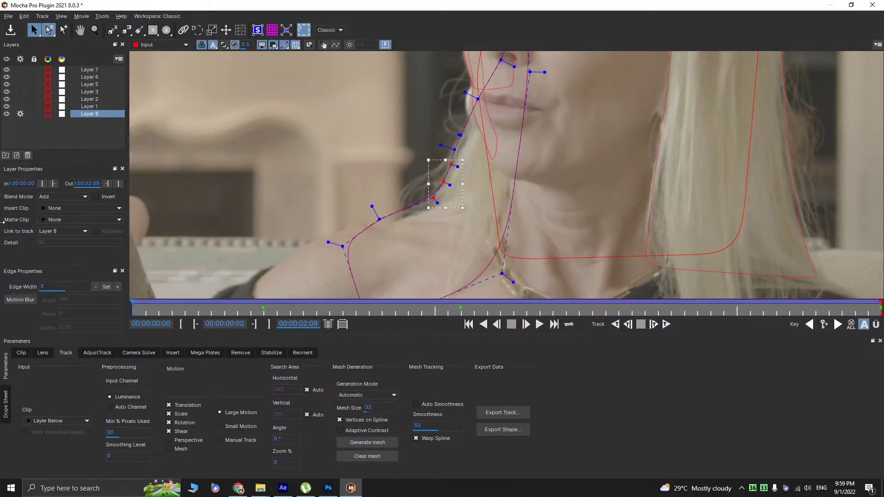
pyautogui.click(51, 131)
pyautogui.click(32, 129)
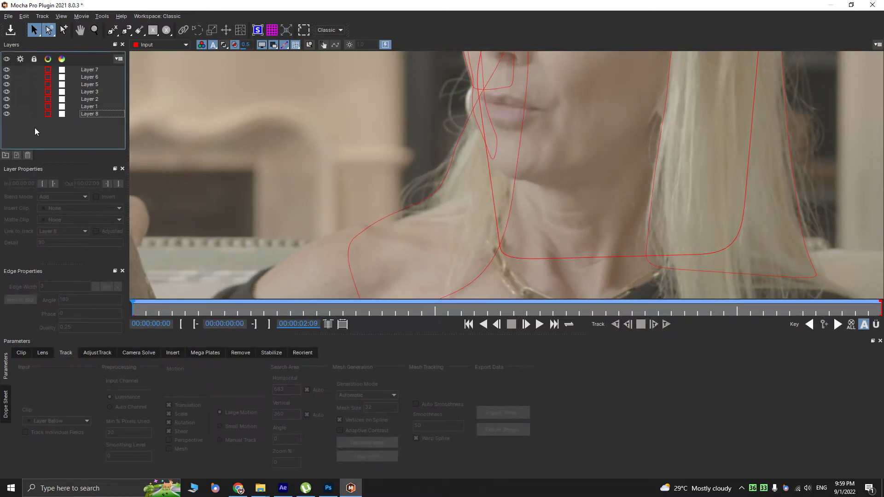
# - At frame 00:00:02:09, draw a new six-point X-Spline layer around the hoop earring beside the woman's mouth
pyautogui.moveTo(372, 308); pyautogui.dragTo(880, 285)
pyautogui.press('x')
pyautogui.moveTo(540, 144); pyautogui.dragTo(503, 197)
pyautogui.press('z')
pyautogui.moveTo(502, 197); pyautogui.dragTo(432, 118)
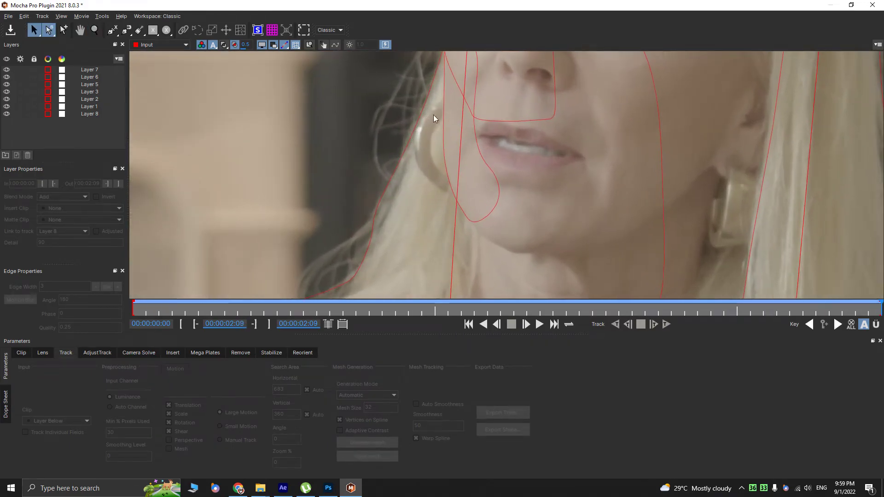
pyautogui.click(112, 30)
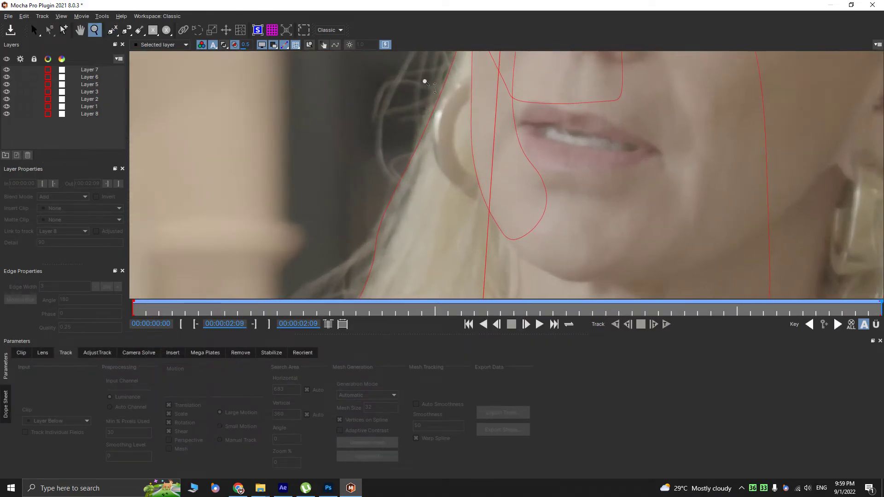
pyautogui.click(462, 112)
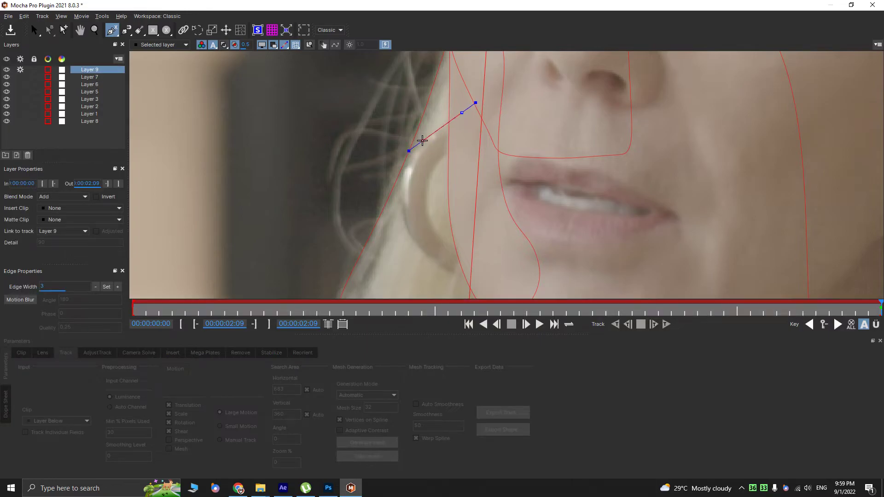
pyautogui.click(401, 201)
pyautogui.click(422, 252)
pyautogui.click(469, 287)
pyautogui.click(521, 216)
pyautogui.rightClick(439, 156)
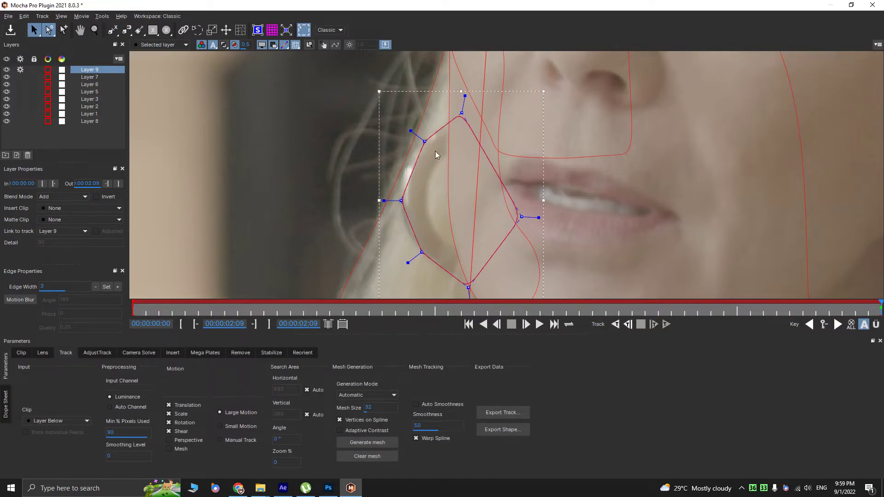
# - Place Layer 9 directly above Layer 8 in the layer order and fit its points around the hoop earring
pyautogui.moveTo(387, 201)
pyautogui.mouseDown()
pyautogui.moveTo(410, 204)
pyautogui.moveTo(384, 212)
pyautogui.mouseUp()
pyautogui.moveTo(93, 71); pyautogui.dragTo(95, 121)
pyautogui.click(92, 122)
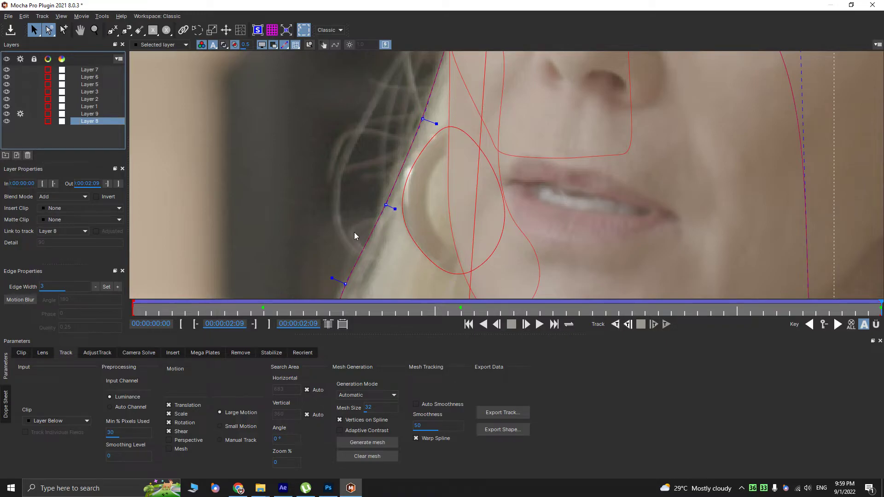
pyautogui.click(404, 227)
pyautogui.moveTo(461, 113); pyautogui.dragTo(472, 99)
pyautogui.moveTo(523, 215); pyautogui.dragTo(570, 215)
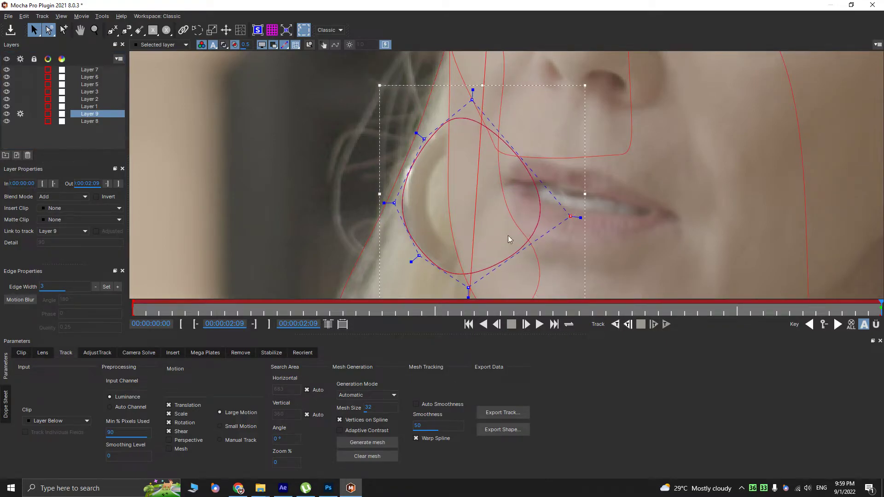
# - Track Layer 9 backward from the last frame
pyautogui.press('z')
pyautogui.moveTo(410, 189); pyautogui.dragTo(423, 270)
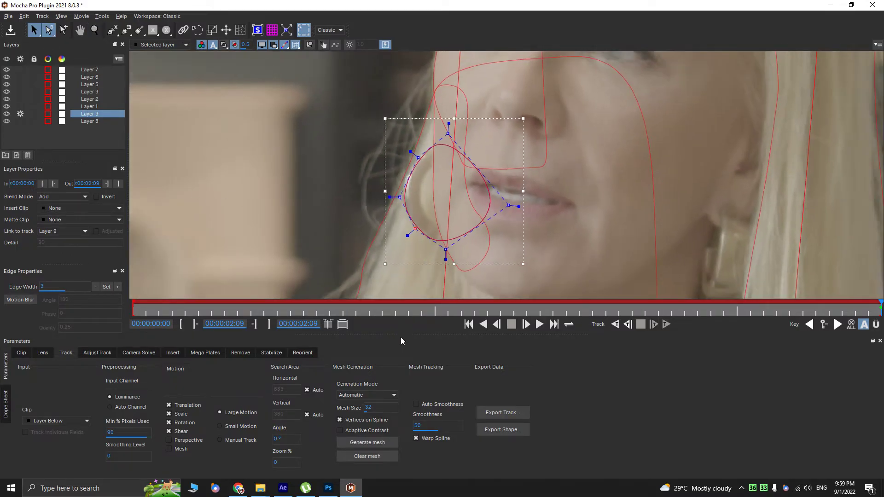
pyautogui.click(615, 324)
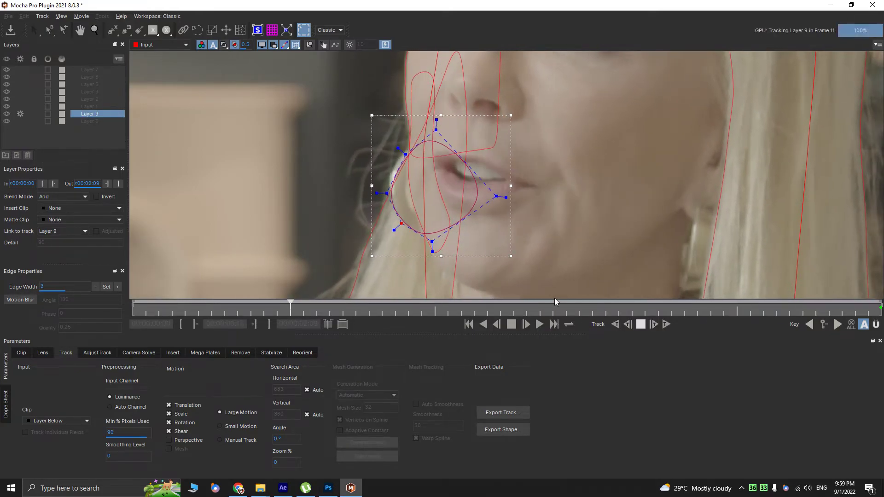
pyautogui.press('space')
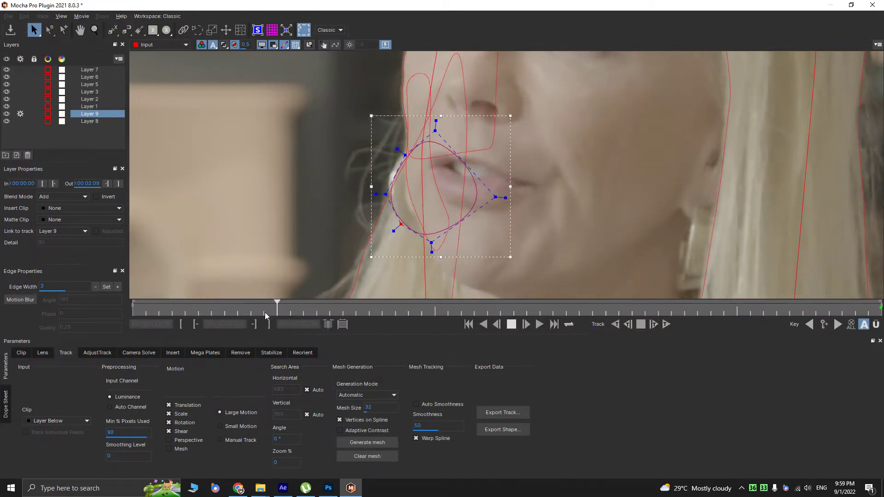
pyautogui.press('space')
# - At frame 00:00:00:07, refit Layer 9's upper, outer and lower points to the earring's edge
pyautogui.moveTo(238, 311)
pyautogui.mouseDown()
pyautogui.moveTo(159, 310)
pyautogui.moveTo(225, 311)
pyautogui.mouseUp()
pyautogui.press('z')
pyautogui.moveTo(407, 104); pyautogui.dragTo(408, 291)
pyautogui.moveTo(366, 143); pyautogui.dragTo(397, 241)
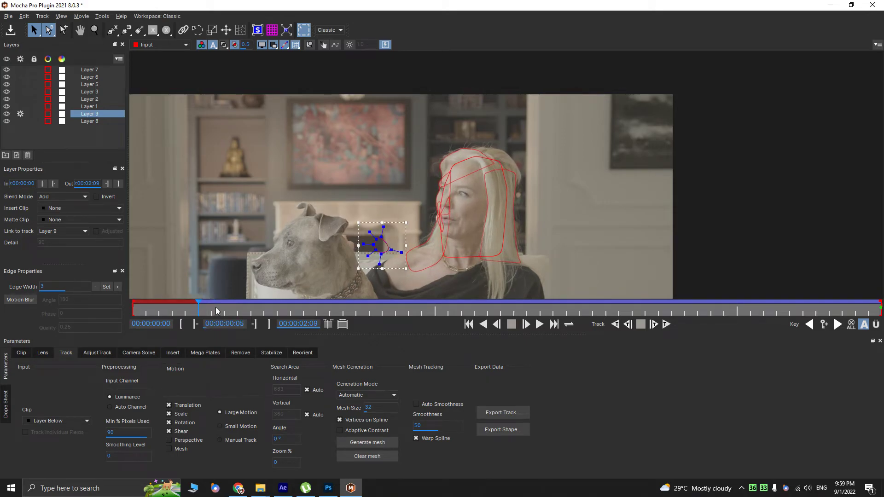
pyautogui.press('z')
pyautogui.click(482, 174)
pyautogui.moveTo(477, 174); pyautogui.dragTo(450, 155)
pyautogui.press('x')
pyautogui.moveTo(502, 119); pyautogui.dragTo(503, 127)
pyautogui.moveTo(423, 217); pyautogui.dragTo(420, 210)
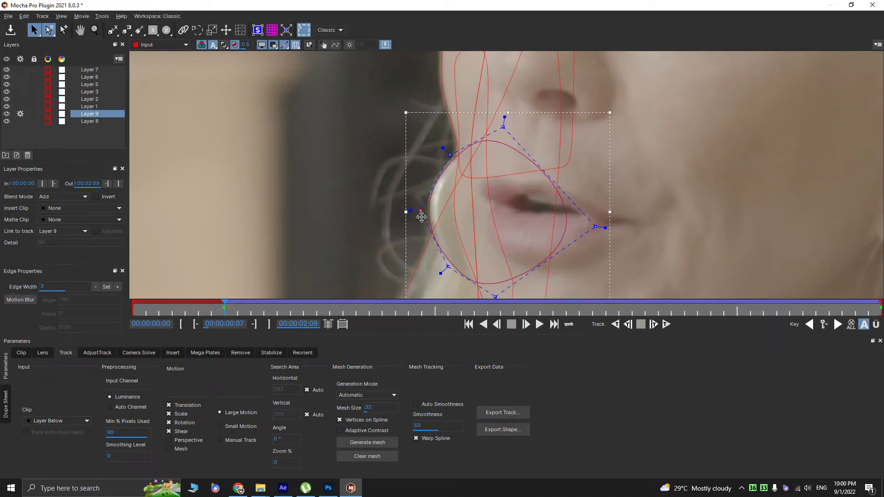
pyautogui.moveTo(447, 266); pyautogui.dragTo(447, 271)
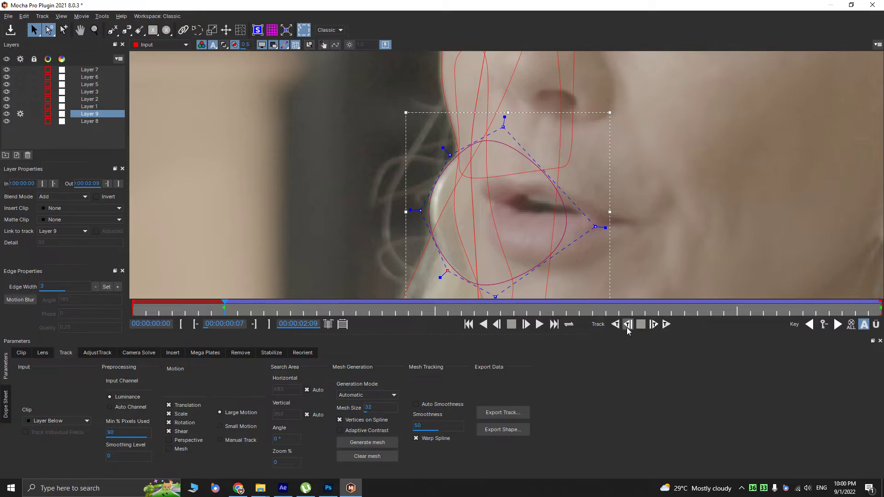
# - Track Layer 9 back to frame 00:00:00:06 and correct its outer earring point at frames 00:00:00:06 and 00:00:00:05
pyautogui.click(628, 325)
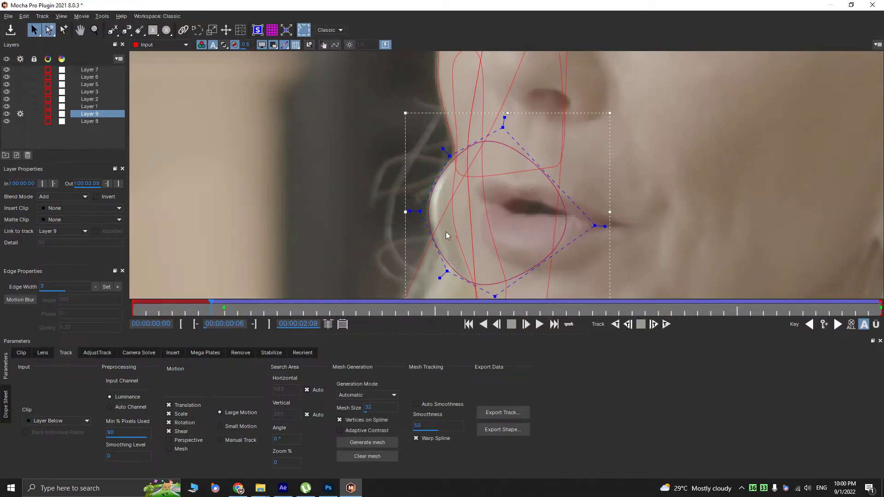
pyautogui.click(415, 211)
pyautogui.click(423, 215)
pyautogui.moveTo(414, 211); pyautogui.dragTo(416, 210)
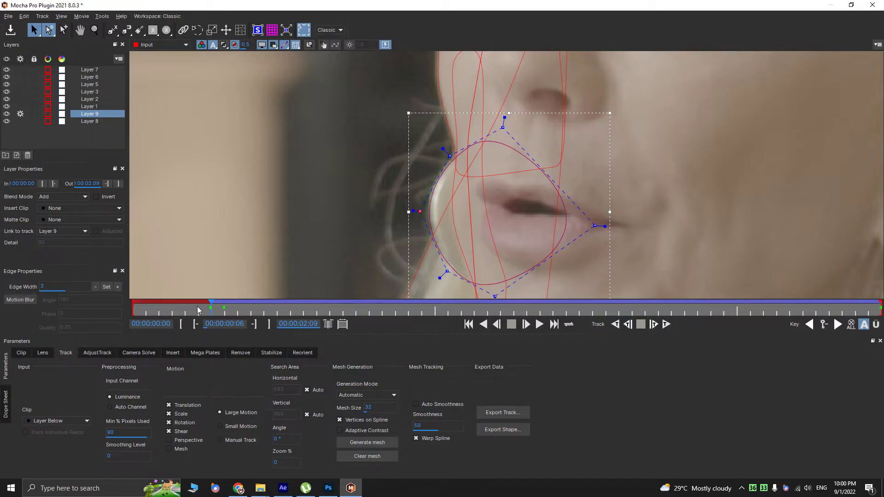
pyautogui.click(628, 325)
pyautogui.hotkey('ctrl', 'z')
pyautogui.click(199, 308)
pyautogui.moveTo(419, 212); pyautogui.dragTo(418, 210)
pyautogui.press('x')
pyautogui.moveTo(457, 250); pyautogui.dragTo(407, 220)
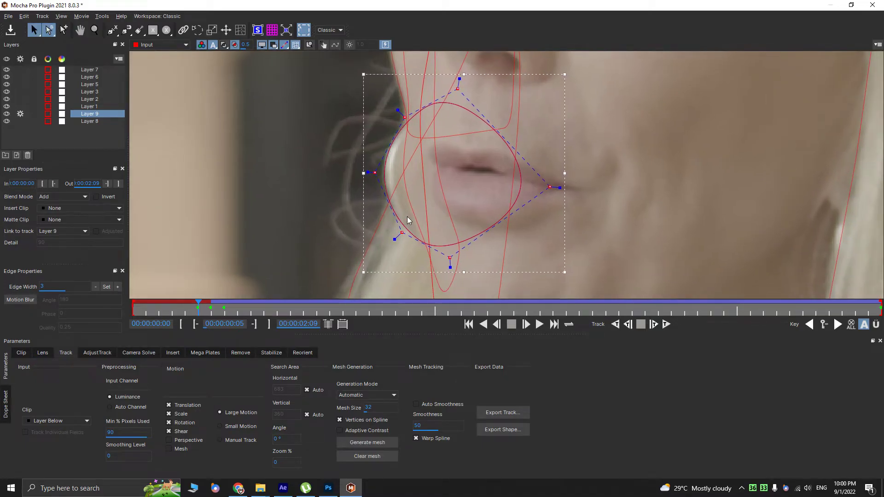
# - Undo the further backward tracking and reposition Layer 9's outer earring point at the first frame
pyautogui.click(626, 324)
pyautogui.hotkey('ctrl', 'z')
pyautogui.moveTo(188, 308); pyautogui.dragTo(133, 307)
pyautogui.moveTo(375, 173); pyautogui.dragTo(365, 177)
# - Refit Layer 9's upper and lower points at a frame past mid-clip, and turn off the layer's processing
pyautogui.moveTo(157, 310); pyautogui.dragTo(605, 304)
pyautogui.moveTo(415, 119); pyautogui.dragTo(406, 112)
pyautogui.moveTo(464, 86); pyautogui.dragTo(466, 93)
pyautogui.moveTo(459, 260); pyautogui.dragTo(458, 265)
pyautogui.moveTo(732, 311); pyautogui.dragTo(880, 307)
pyautogui.press('z')
pyautogui.moveTo(359, 117); pyautogui.dragTo(332, 179)
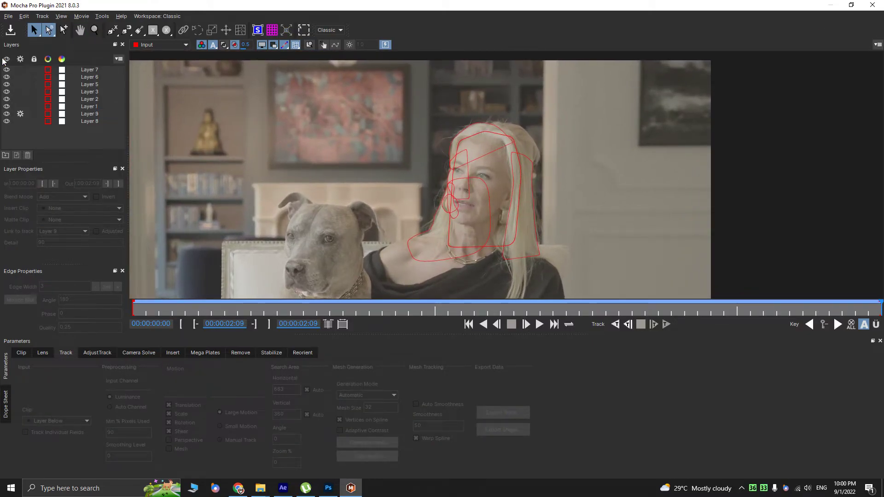
pyautogui.click(21, 114)
# - Save and close the Mocha project, and create After Effects masks from its splines on the Mask layer
pyautogui.click(872, 5)
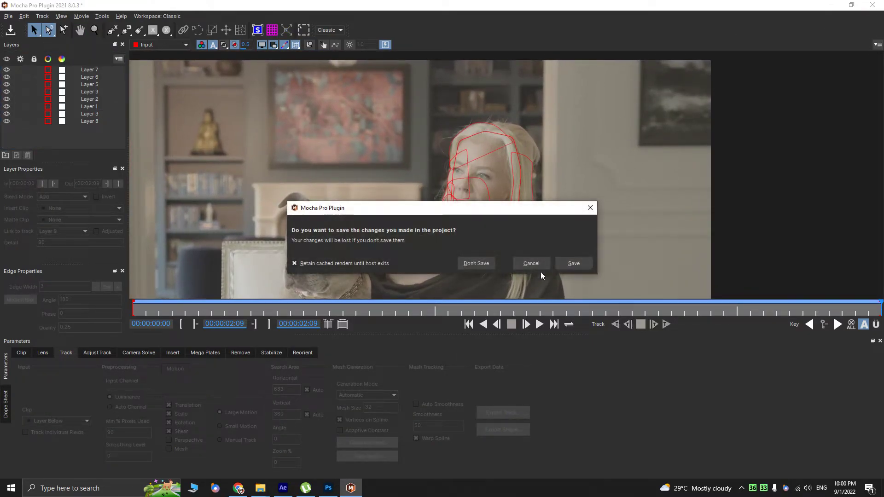
pyautogui.click(573, 263)
pyautogui.click(12, 102)
pyautogui.click(190, 157)
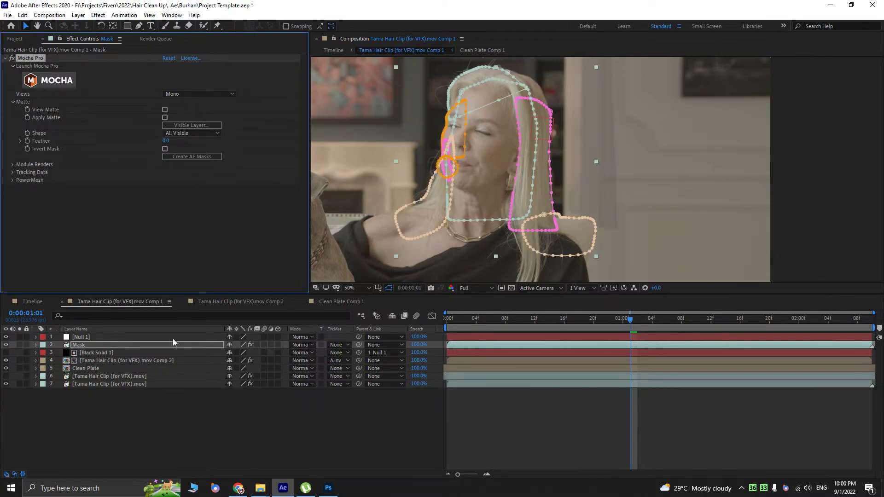
# - Keep the Clean Plate layer in its original stacking position and set its Mask 1 mode to None
pyautogui.moveTo(102, 367); pyautogui.dragTo(99, 346)
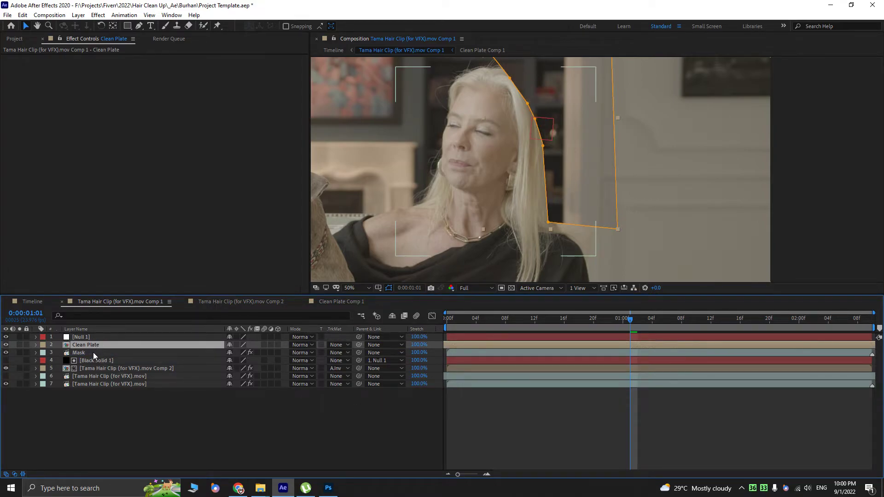
pyautogui.hotkey('ctrl', 'z')
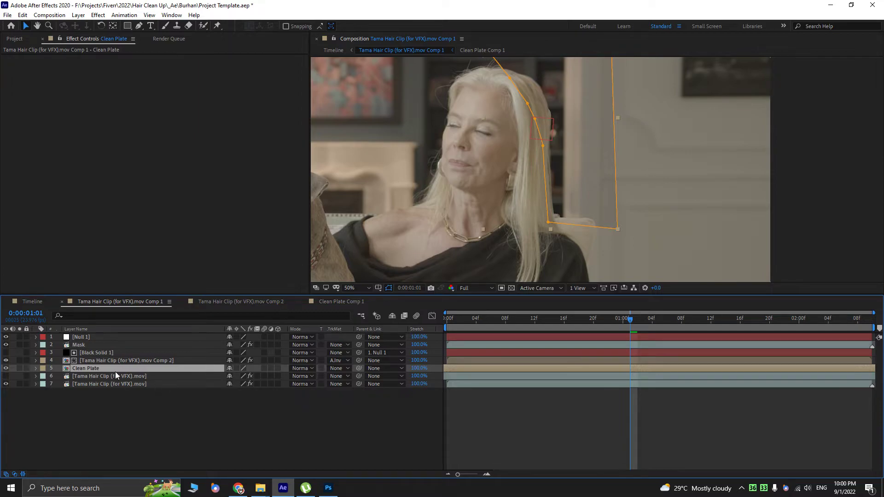
pyautogui.moveTo(550, 144); pyautogui.dragTo(560, 179)
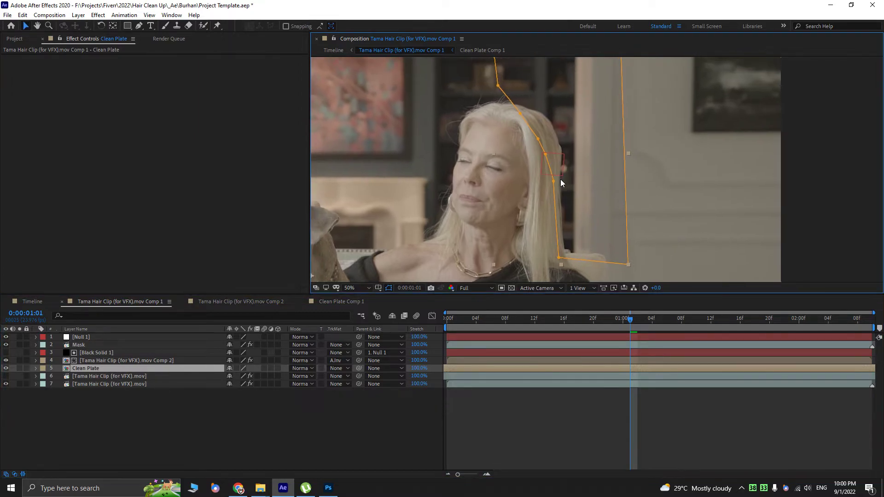
pyautogui.press('m')
pyautogui.click(234, 376)
pyautogui.click(268, 386)
pyautogui.scroll(-2, 503, 236)
# - Draw a four-point rectangular mask on the Clean Plate layer enclosing the woman's head and the background around it
pyautogui.press('g')
pyautogui.click(482, 214)
pyautogui.click(617, 218)
pyautogui.click(615, 89)
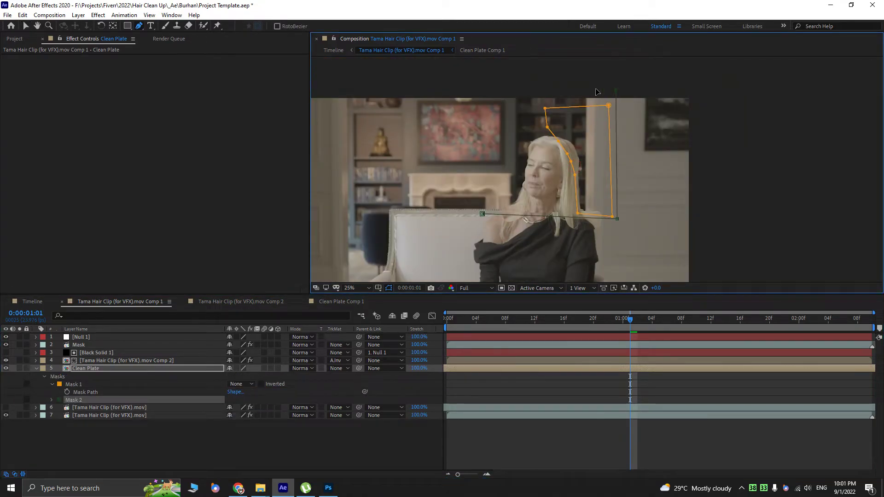
pyautogui.click(485, 89)
pyautogui.click(482, 214)
pyautogui.press('v')
pyautogui.scroll(2, 524, 182)
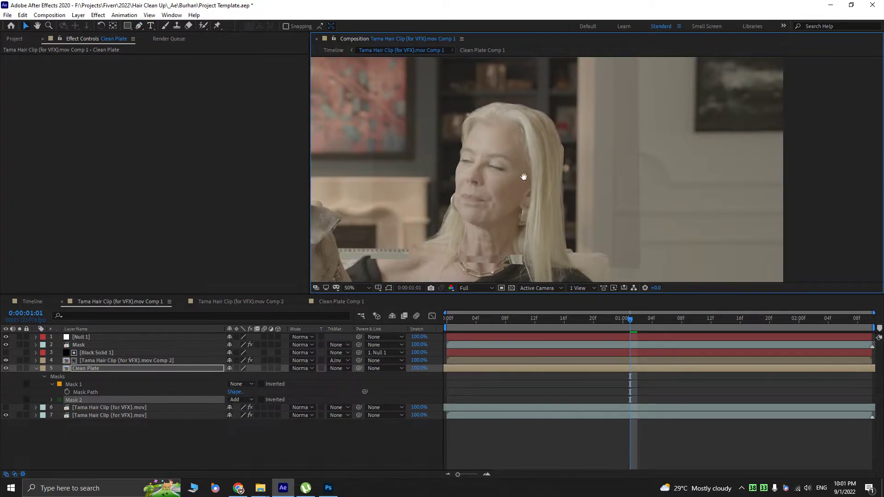
# - Try setting the Clean Plate's Mask 2 mode to None, and undo the change
pyautogui.click(239, 399)
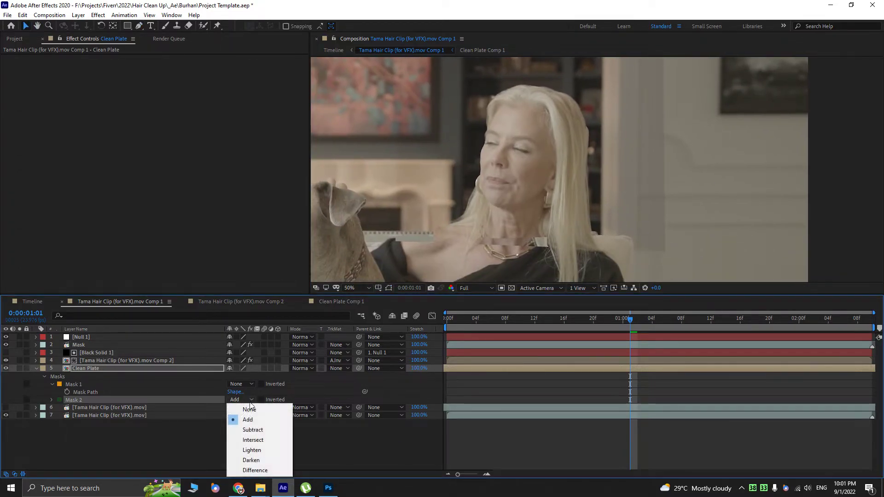
pyautogui.click(253, 408)
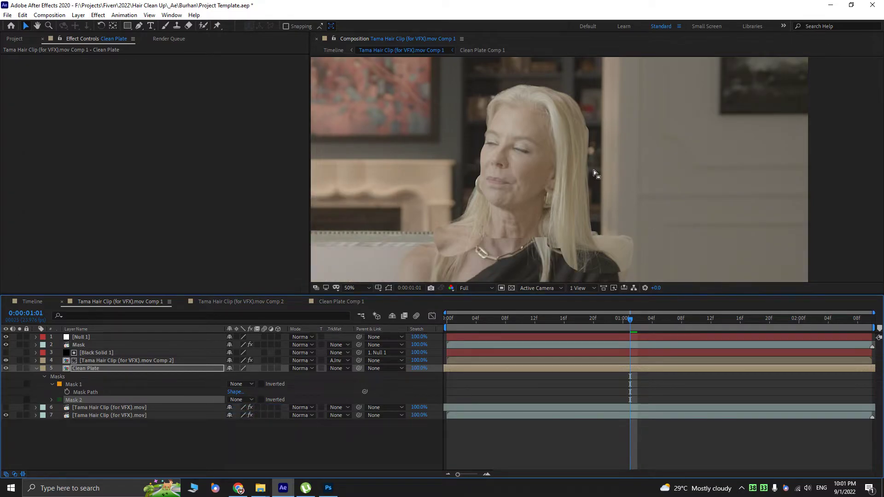
pyautogui.hotkey('ctrl', 'z')
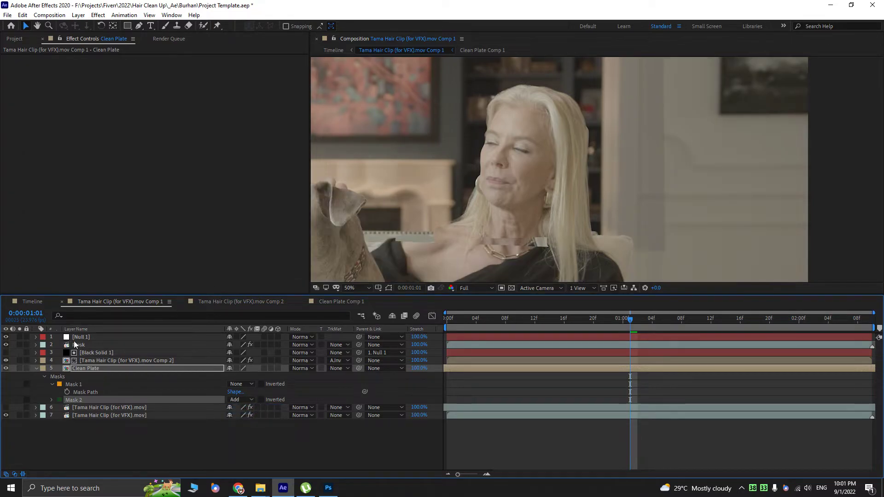
# - Compare the image with the Clean Plate hidden and shown, and solo the Mask, Comp 2, Clean Plate and bottom clip layers
pyautogui.click(6, 368)
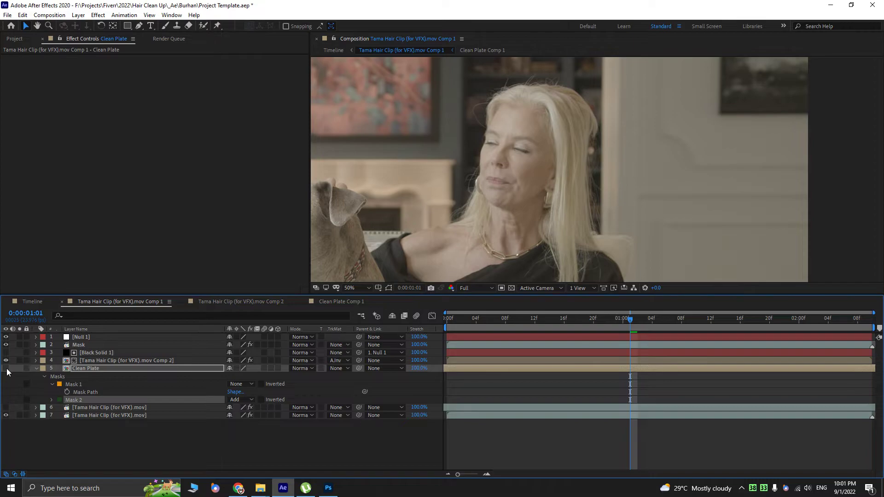
pyautogui.click(7, 368)
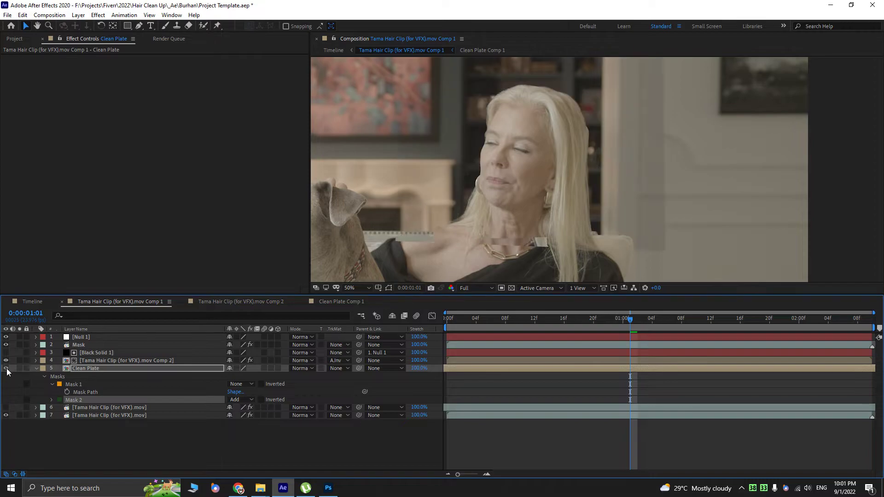
pyautogui.click(19, 368)
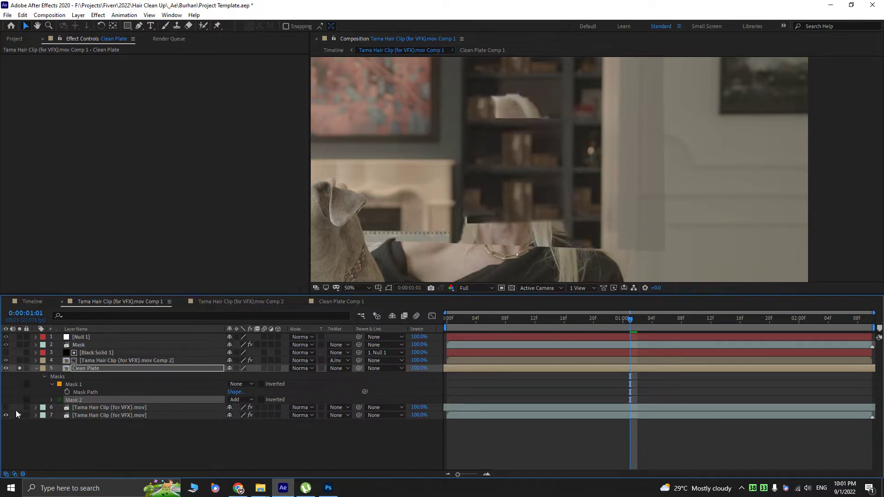
pyautogui.click(19, 368)
pyautogui.click(19, 368)
pyautogui.click(20, 344)
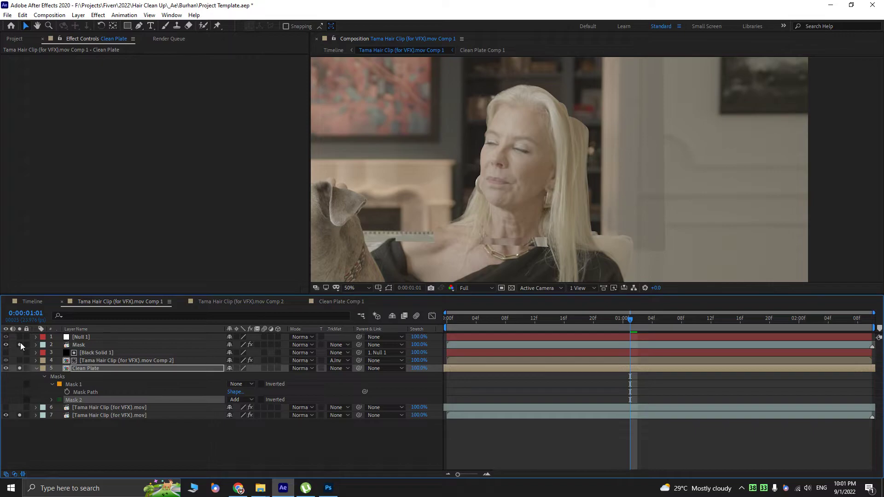
pyautogui.click(20, 360)
# - Play back the composition to check the roto edges and clean plate around the woman's hair
pyautogui.scroll(-2, 546, 168)
pyautogui.press('space')
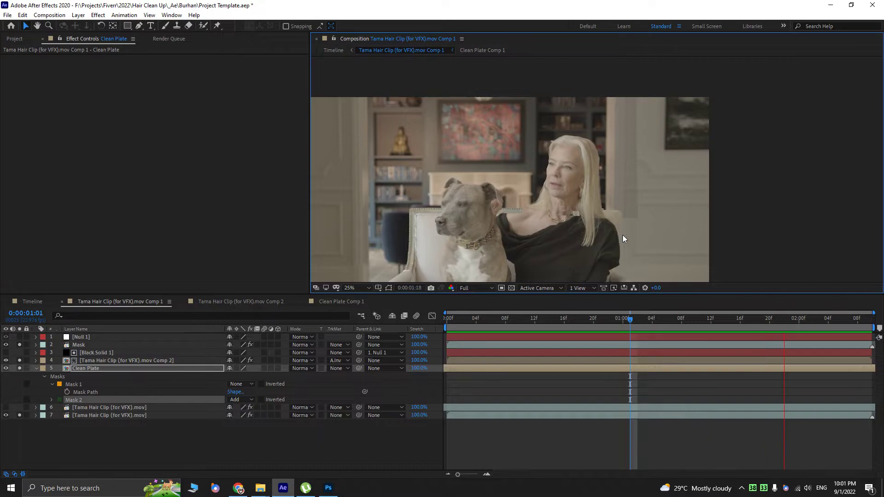
pyautogui.scroll(2, 585, 237)
pyautogui.press('space')
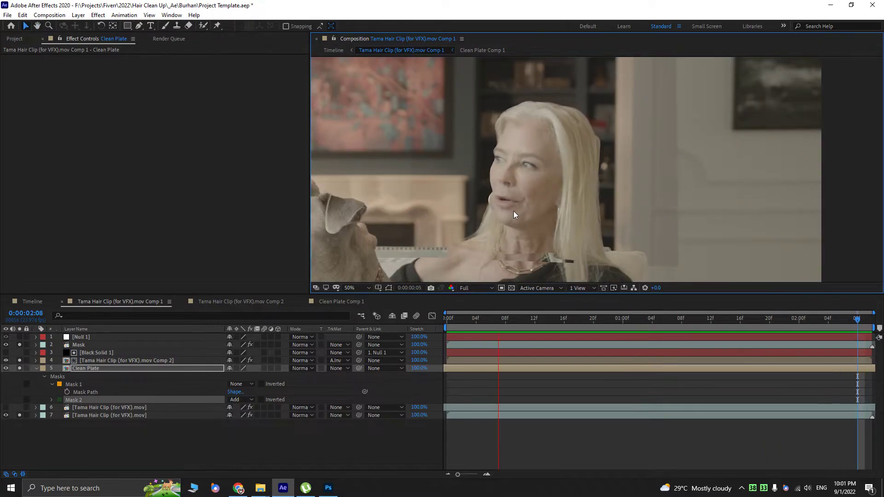
# - Apply the Key Cleaner effect to the Mask layer
pyautogui.click(37, 369)
pyautogui.click(93, 358)
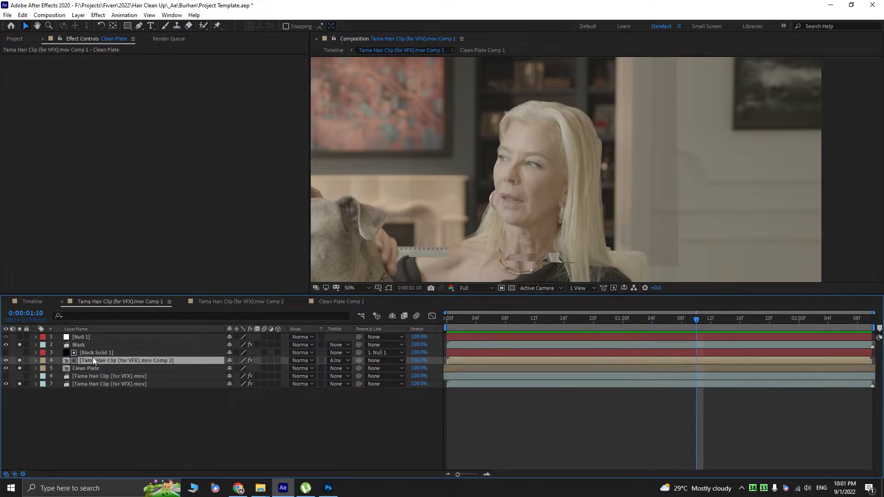
pyautogui.click(89, 345)
pyautogui.hotkey('ctrl', 'space')
pyautogui.write('key')
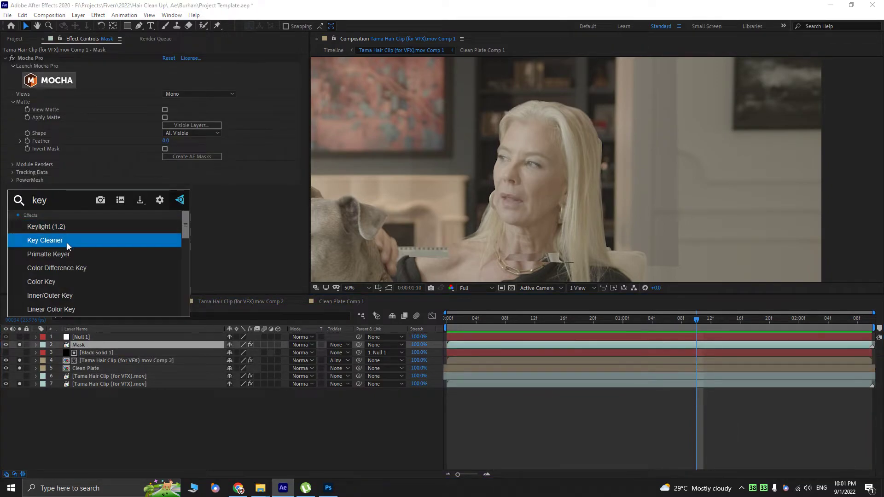
pyautogui.click(68, 241)
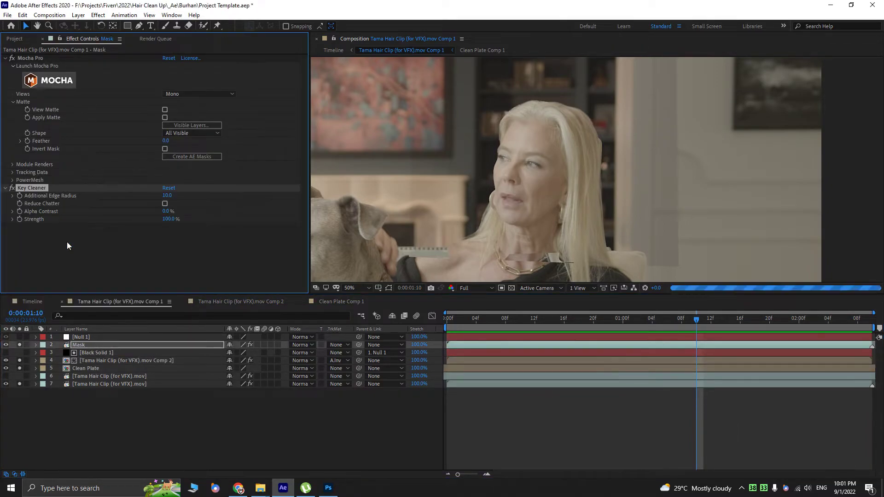
# - Play back the area around the woman's head and apply the Edge Blur effect to the Mask layer
pyautogui.scroll(1, 501, 153)
pyautogui.moveTo(520, 138); pyautogui.dragTo(521, 192)
pyautogui.press('space')
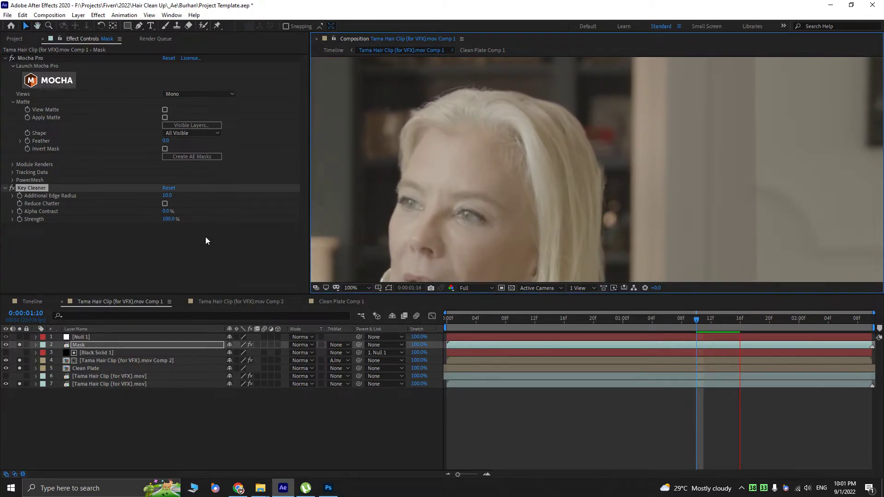
pyautogui.hotkey('ctrl', 'space')
pyautogui.write('edg')
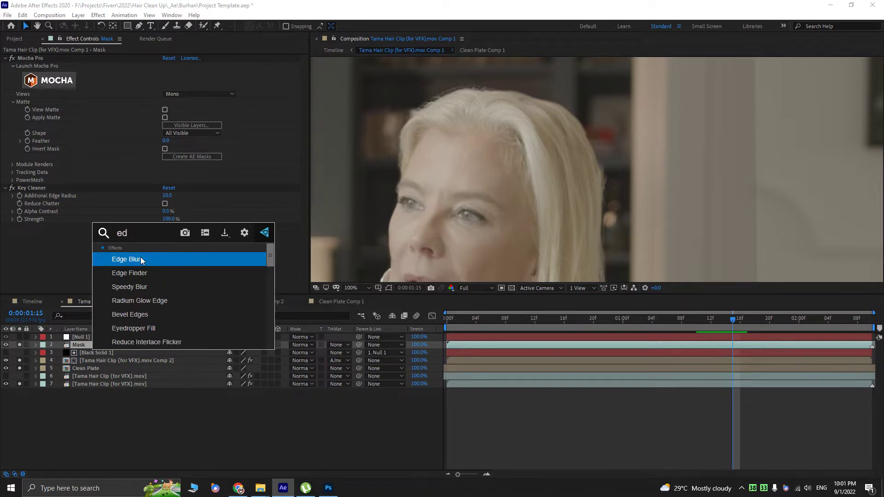
pyautogui.click(140, 257)
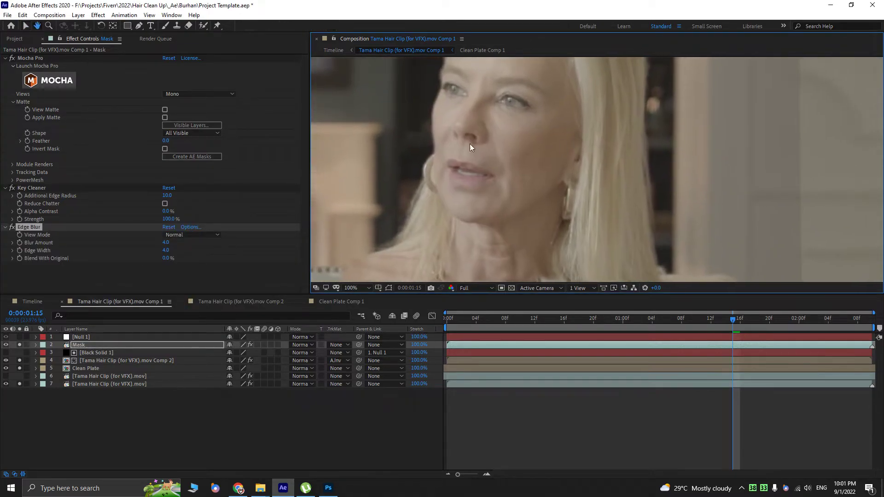
# - Set the Edge Blur effect's Blur Amount to 1.0 on the Mask layer and preview the result
pyautogui.click(169, 242)
pyautogui.press('Return')
pyautogui.press('space')
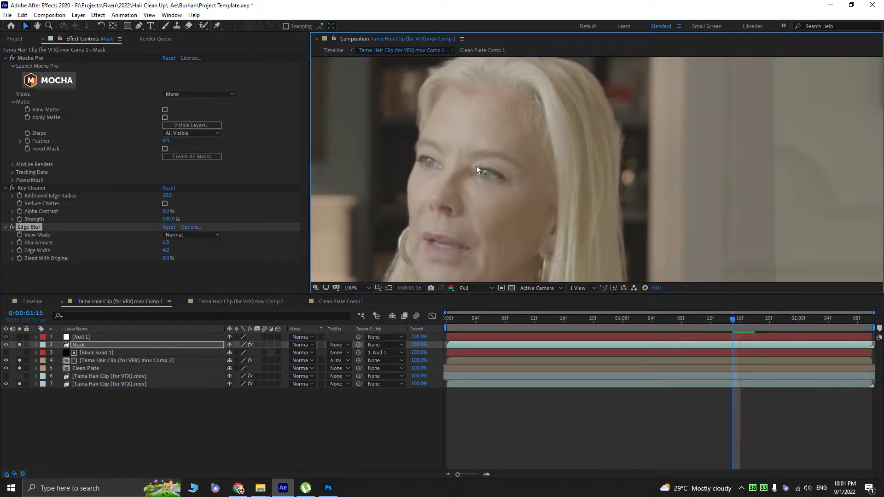
pyautogui.press('space')
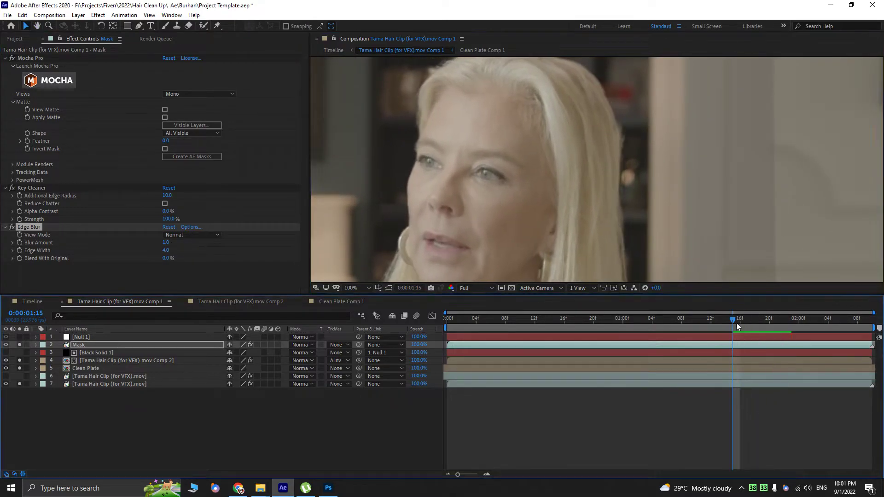
# - Compare the hair edge with solo toggled on the Comp 2 and Clean Plate layers
pyautogui.click(92, 368)
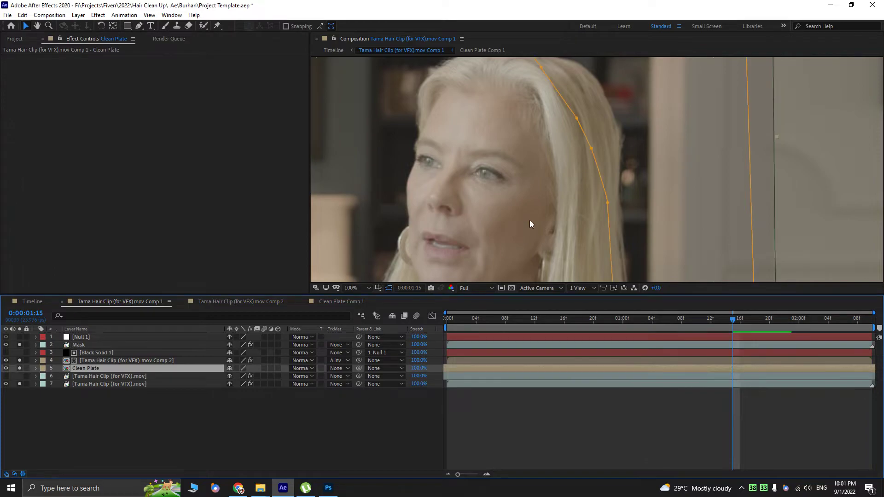
pyautogui.click(90, 360)
pyautogui.click(21, 361)
pyautogui.click(20, 362)
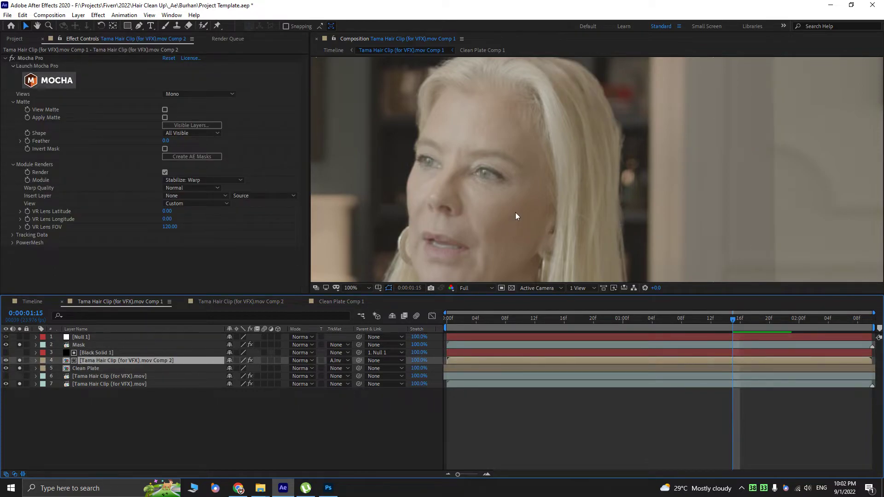
pyautogui.click(19, 368)
pyautogui.click(35, 346)
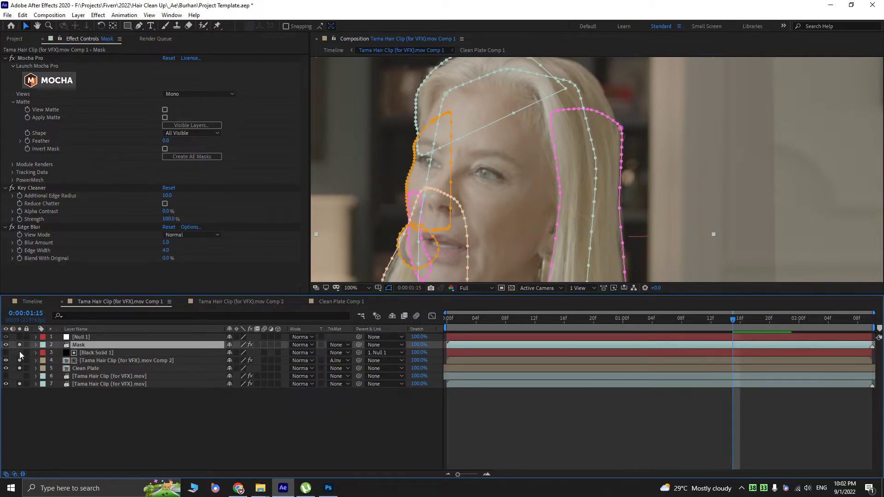
# - Turn off solo on the Mask, Comp 2, Clean Plate and bottom clip layers, and hide the mask outlines
pyautogui.moveTo(19, 344); pyautogui.dragTo(19, 383)
pyautogui.click(19, 344)
pyautogui.click(19, 344)
pyautogui.hotkey('ctrl', 'shift', 'h')
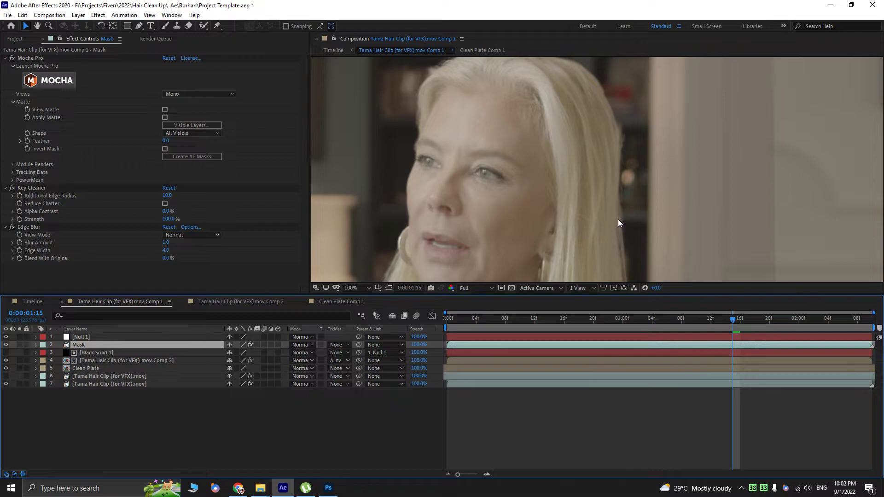
# - Compare the image around the woman's hair with the Comp 2 layer hidden and shown
pyautogui.moveTo(609, 128); pyautogui.dragTo(596, 150)
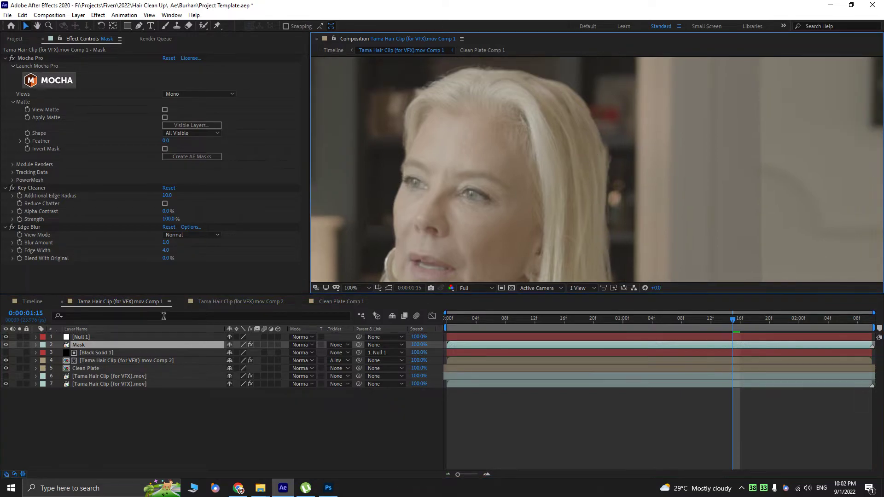
pyautogui.click(70, 362)
pyautogui.click(20, 360)
pyautogui.click(20, 360)
pyautogui.click(6, 360)
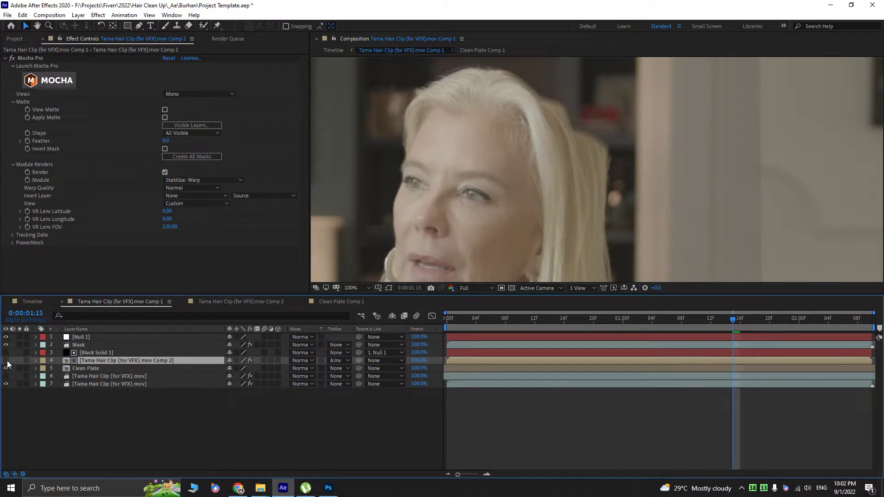
pyautogui.click(6, 360)
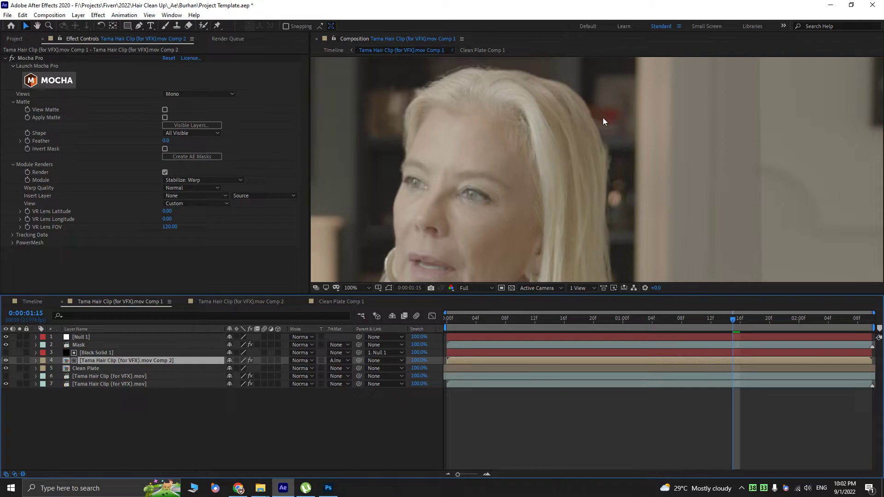
pyautogui.click(7, 360)
pyautogui.click(6, 360)
pyautogui.click(6, 360)
pyautogui.click(6, 361)
pyautogui.click(6, 360)
pyautogui.click(7, 360)
pyautogui.click(7, 360)
pyautogui.click(7, 361)
pyautogui.click(8, 361)
pyautogui.click(114, 368)
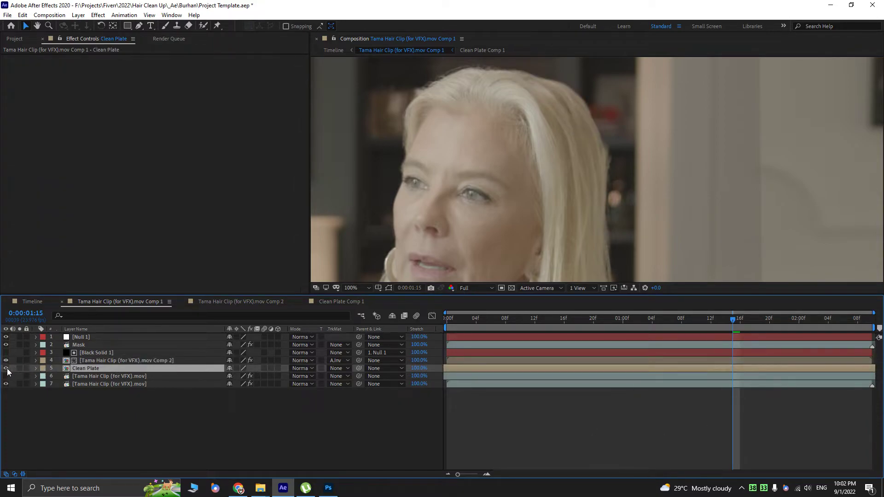
# - Solo the Mask layer alone and together with Comp 2 to examine the hair edge
pyautogui.click(81, 345)
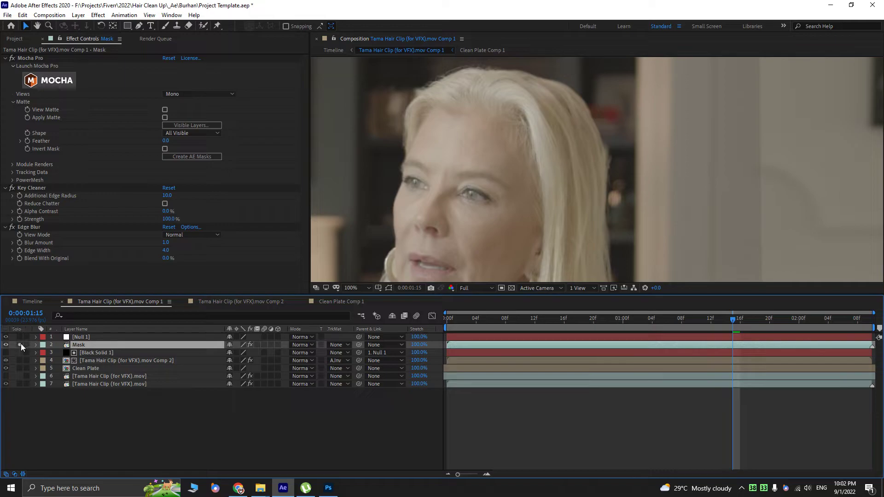
pyautogui.click(19, 344)
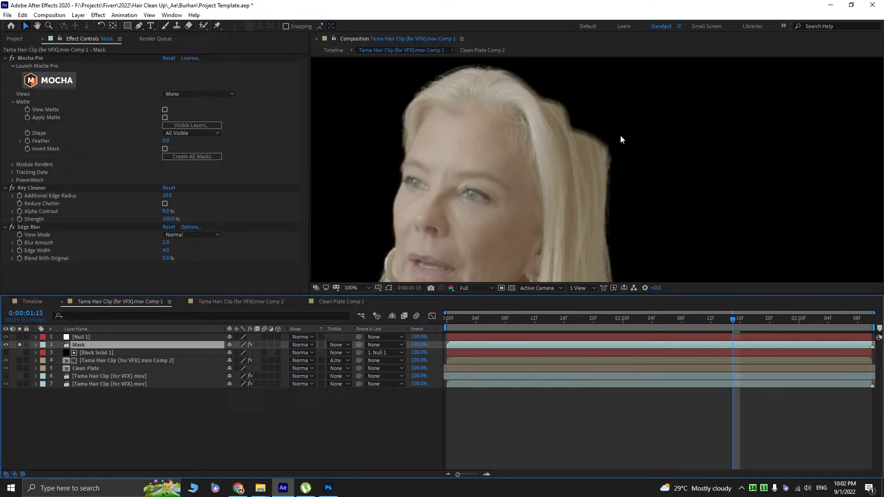
pyautogui.click(19, 368)
pyautogui.click(20, 367)
pyautogui.click(19, 360)
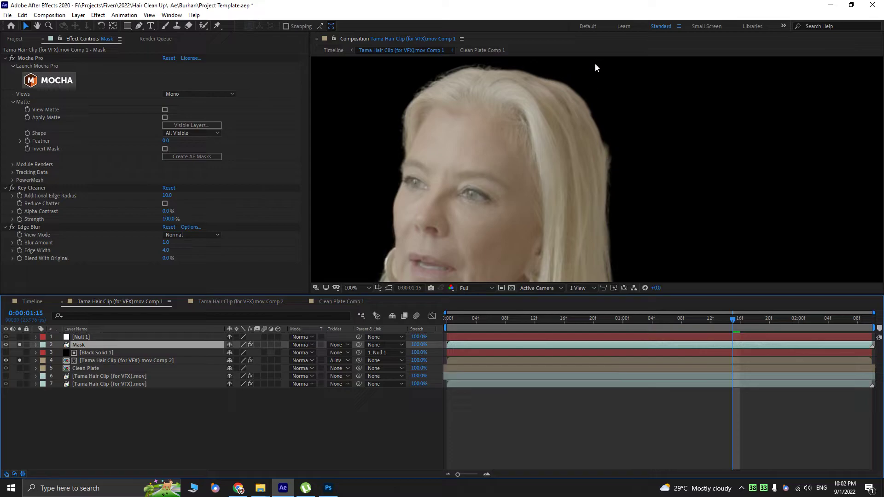
pyautogui.click(19, 359)
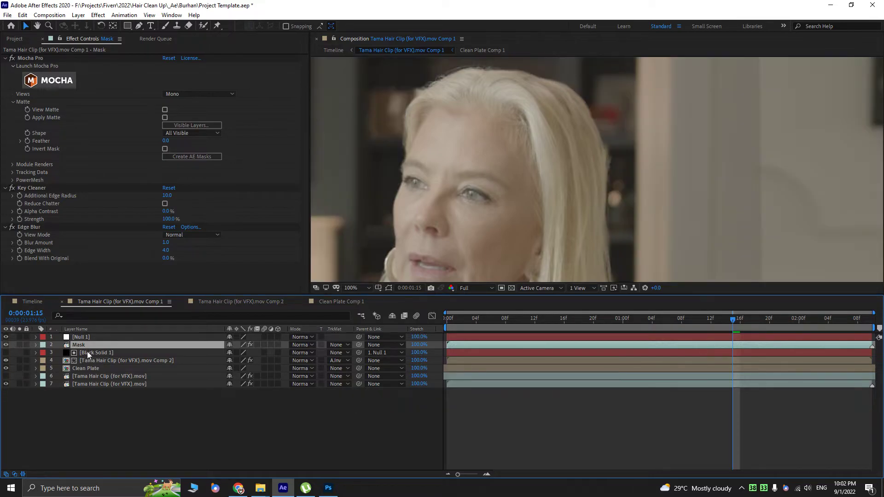
# - Solo the Mask layer and try drawing a four-point closed mask in the background along the hair's outer edge
pyautogui.click(19, 345)
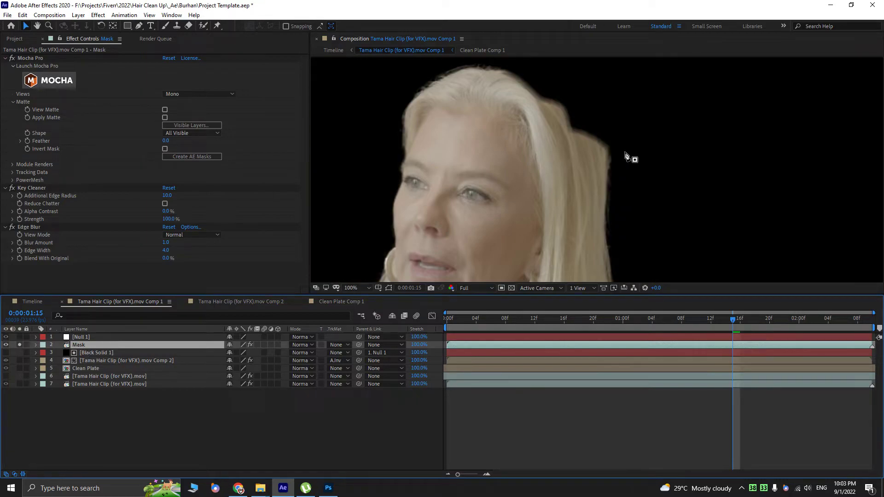
pyautogui.press('g')
pyautogui.moveTo(608, 227); pyautogui.dragTo(620, 252)
pyautogui.click(676, 209)
pyautogui.click(668, 114)
pyautogui.click(603, 108)
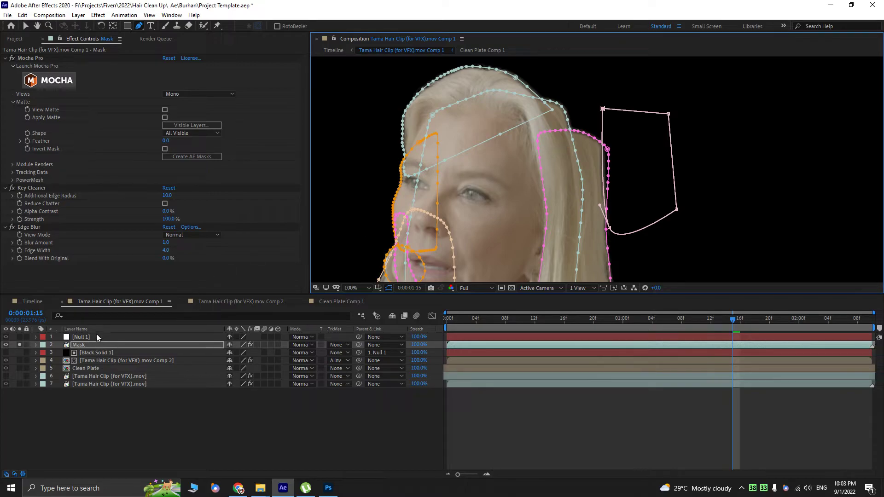
# - Reveal the Mask layer's mask properties and try the newly drawn mask in Subtract mode
pyautogui.press('m')
pyautogui.scroll(-5, 184, 392)
pyautogui.press('m')
pyautogui.press('m')
pyautogui.scroll(-2, 214, 415)
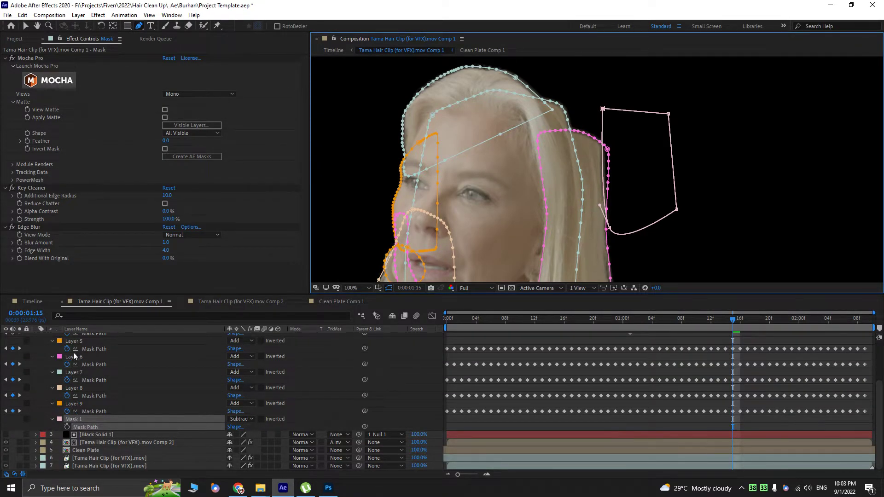
pyautogui.scroll(2, 92, 361)
pyautogui.scroll(-1, 108, 366)
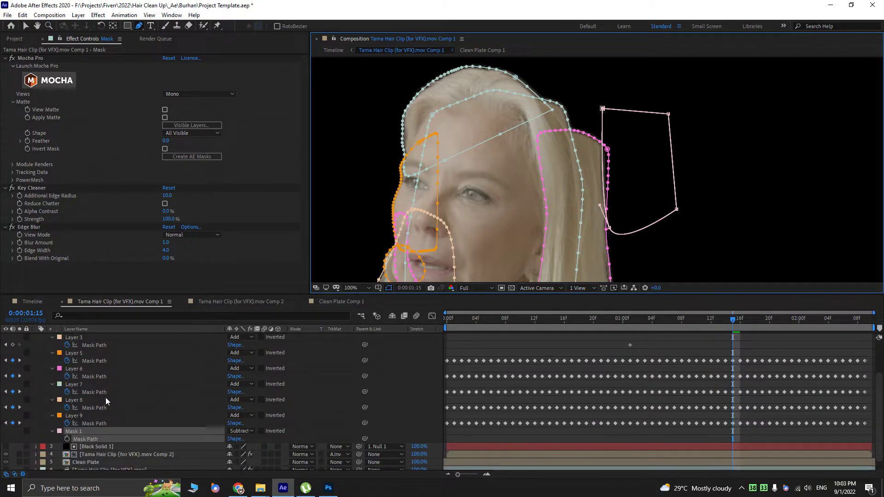
pyautogui.scroll(3, 99, 405)
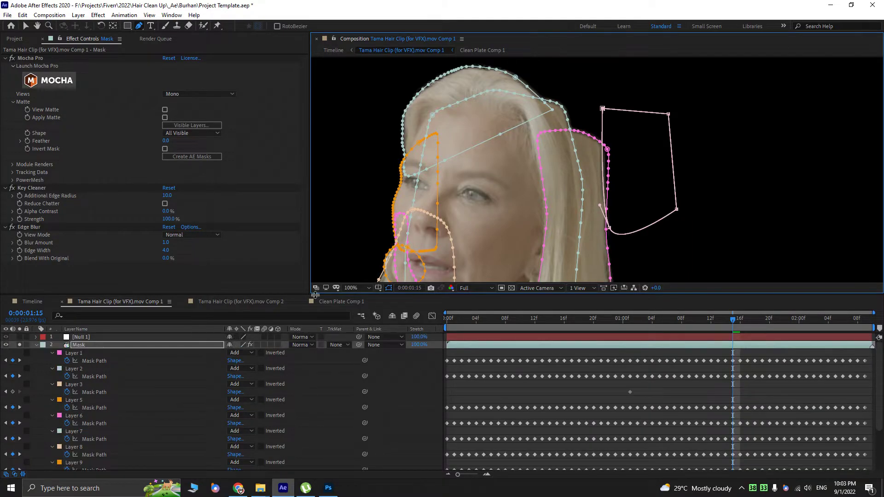
pyautogui.scroll(-4, 471, 173)
pyautogui.moveTo(471, 173); pyautogui.dragTo(528, 132)
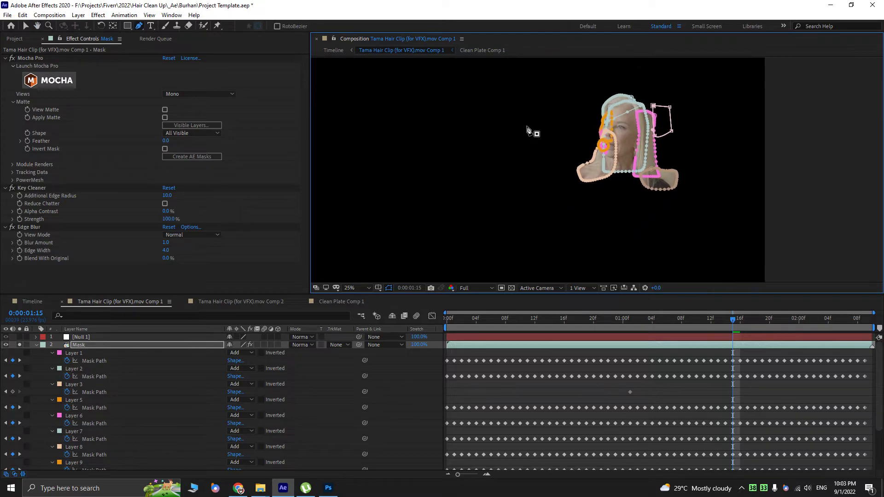
pyautogui.scroll(-1, 522, 132)
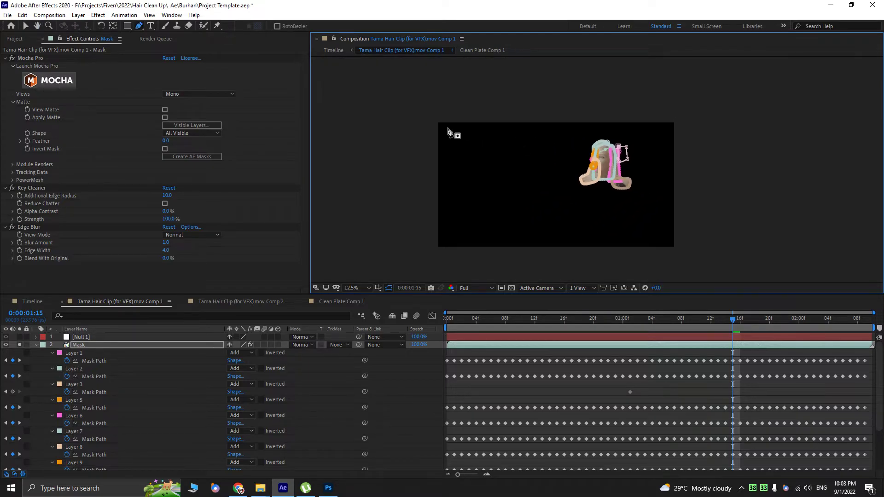
pyautogui.press('u')
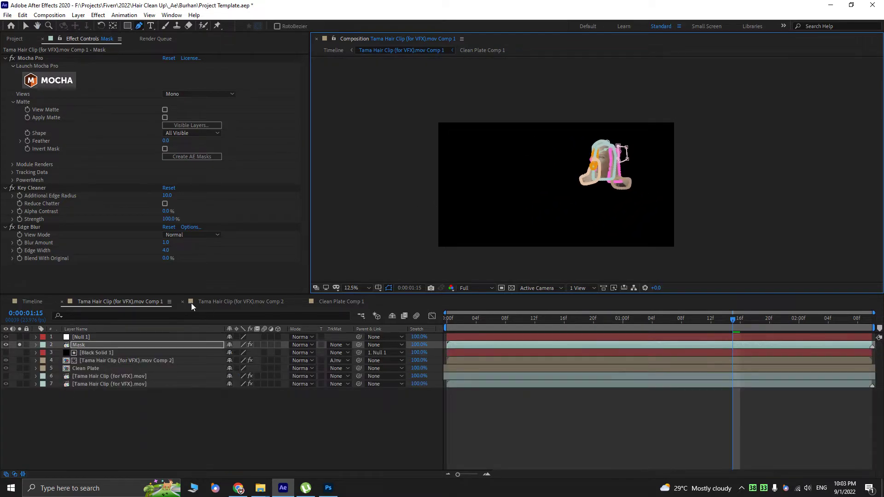
# - Turn off solo on the Mask layer and play back the full composite to check the hair edge
pyautogui.scroll(4, 613, 235)
pyautogui.press('v')
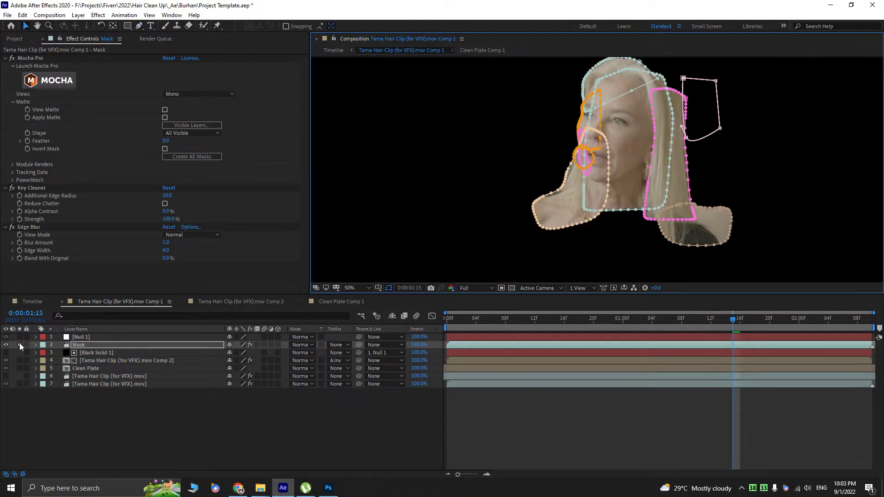
pyautogui.click(20, 346)
pyautogui.scroll(2, 560, 199)
pyautogui.press('space')
pyautogui.moveTo(733, 323); pyautogui.dragTo(421, 283)
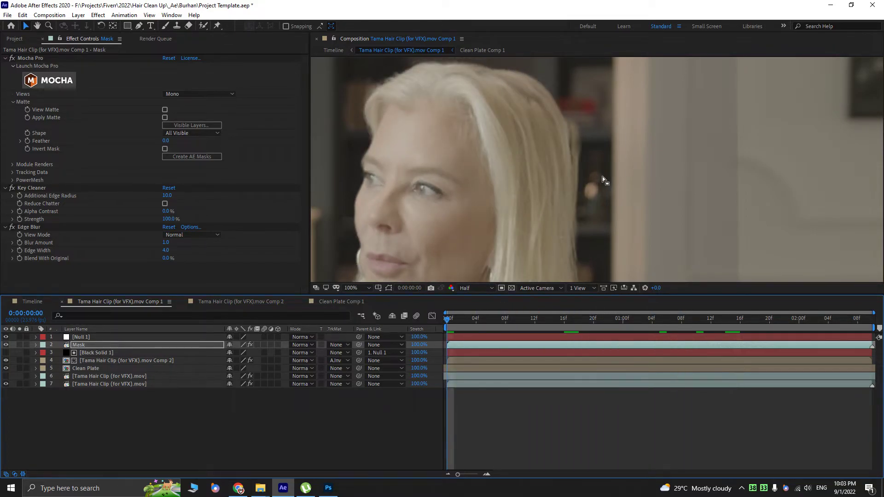
# - Try keyframing Mask 1's path at 0:00:01:15 and repositioning the mask beside the hair at 0:00:01:00
pyautogui.hotkey('ctrl', 'shift', 'h')
pyautogui.click(732, 323)
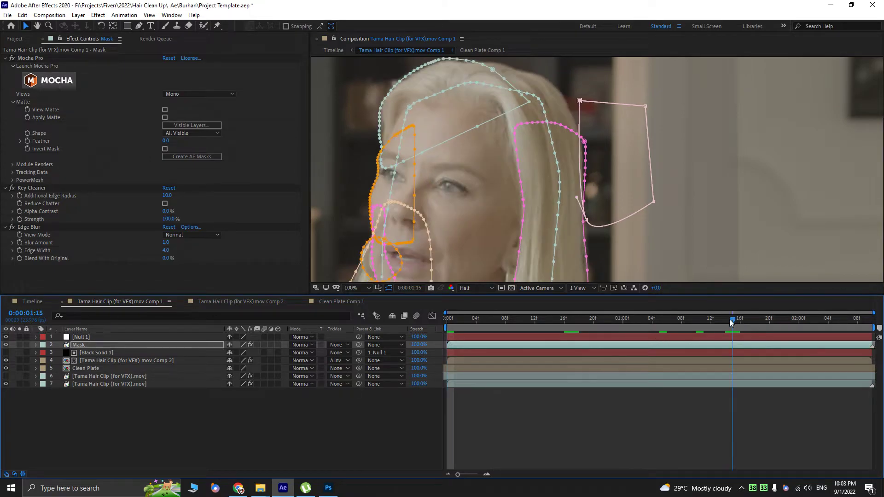
pyautogui.press('m')
pyautogui.scroll(-3, 67, 413)
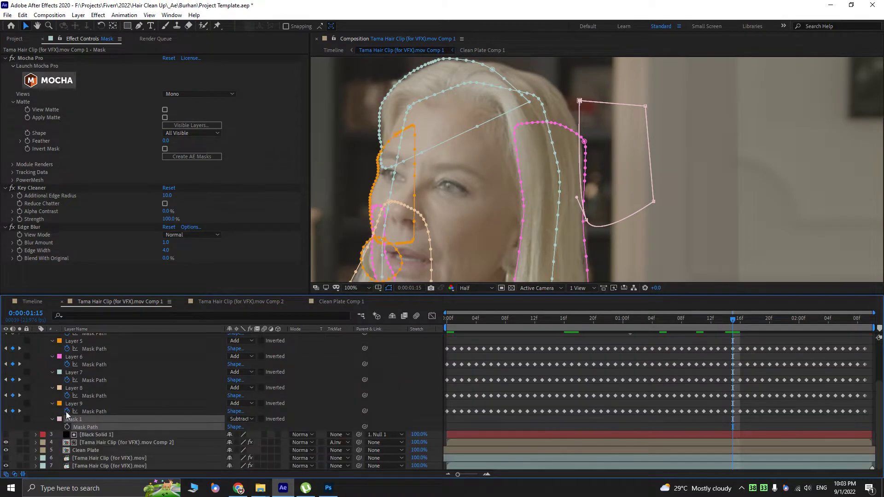
pyautogui.click(67, 427)
pyautogui.press('u')
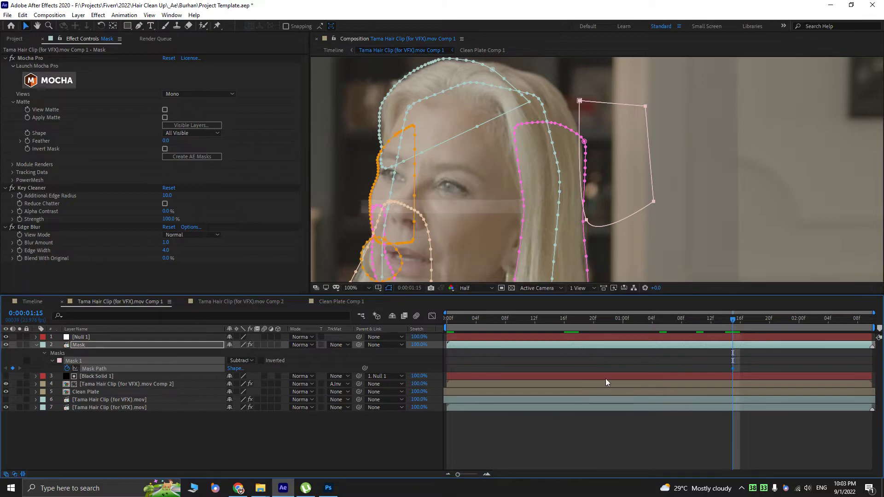
pyautogui.moveTo(732, 319); pyautogui.dragTo(622, 317)
pyautogui.doubleClick(653, 202)
pyautogui.moveTo(641, 195); pyautogui.dragTo(624, 220)
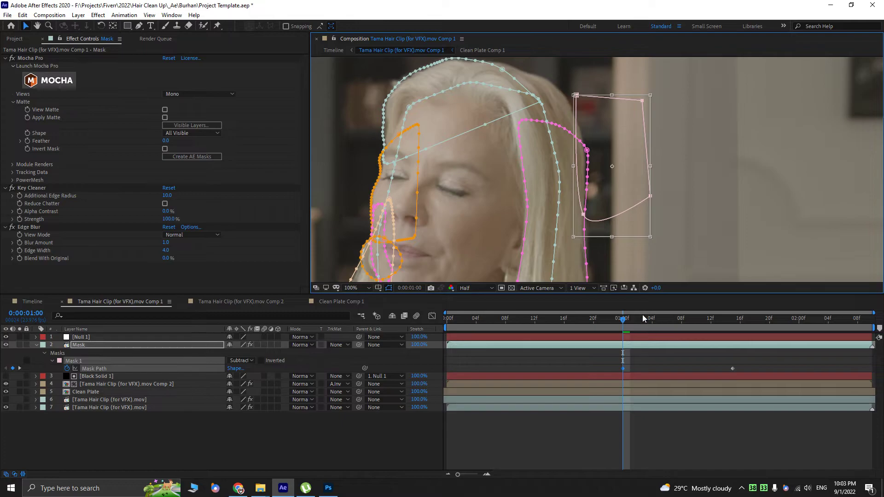
# - Delete the subtracting Mask 1 from the Mask layer
pyautogui.click(43, 363)
pyautogui.click(79, 361)
pyautogui.press('Delete')
# - Play back the composition from the start and scrub to 0:00:01:01 to check the hair edges
pyautogui.moveTo(643, 325); pyautogui.dragTo(446, 317)
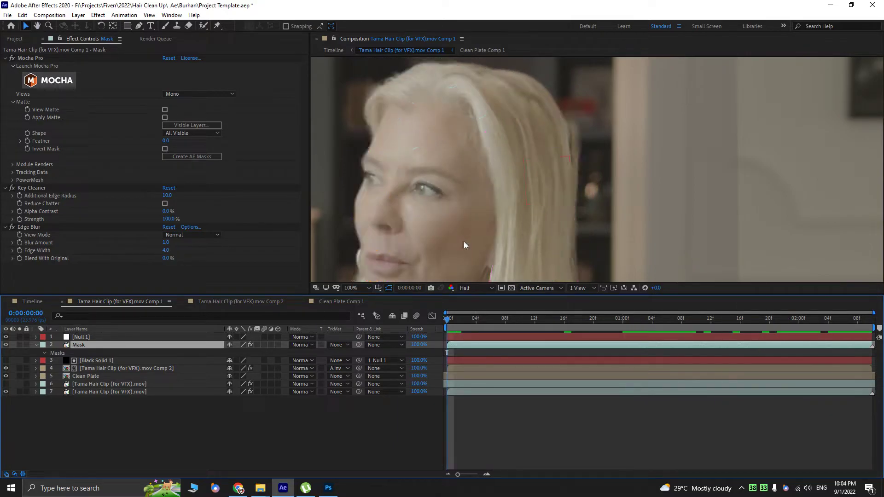
pyautogui.press('space')
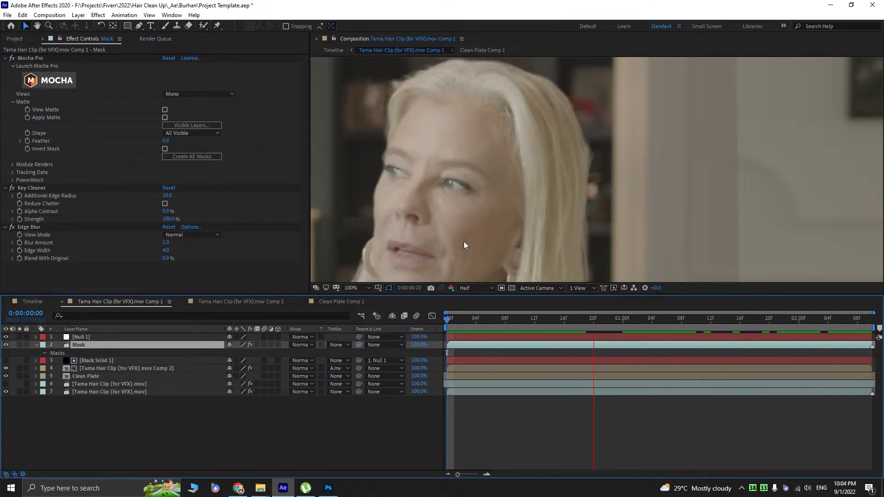
pyautogui.press('space')
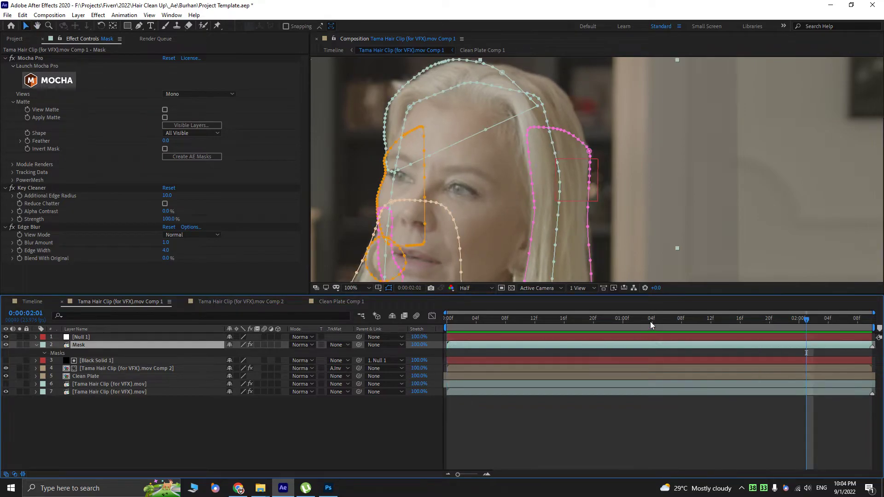
pyautogui.moveTo(651, 325); pyautogui.dragTo(630, 322)
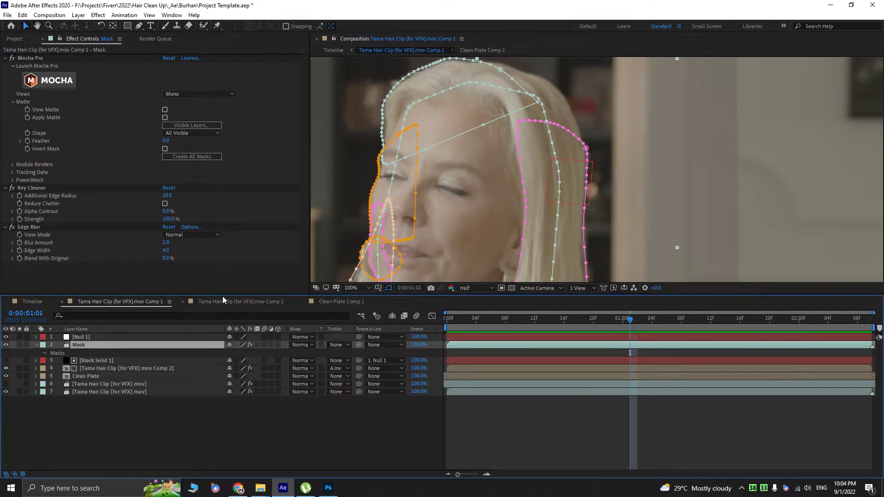
pyautogui.click(182, 419)
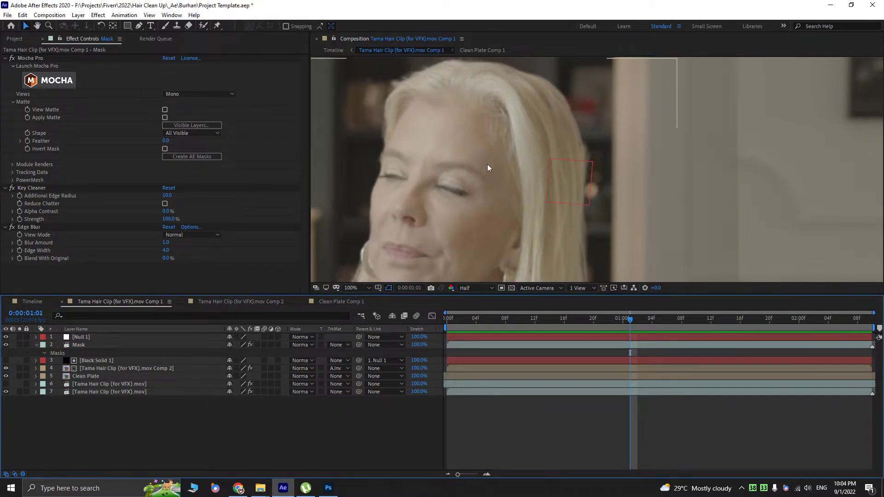
pyautogui.scroll(-2, 489, 175)
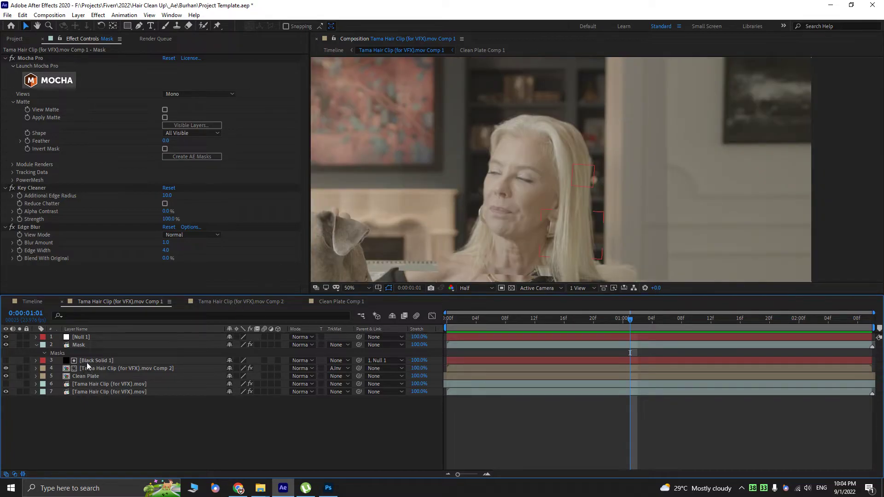
pyautogui.click(83, 345)
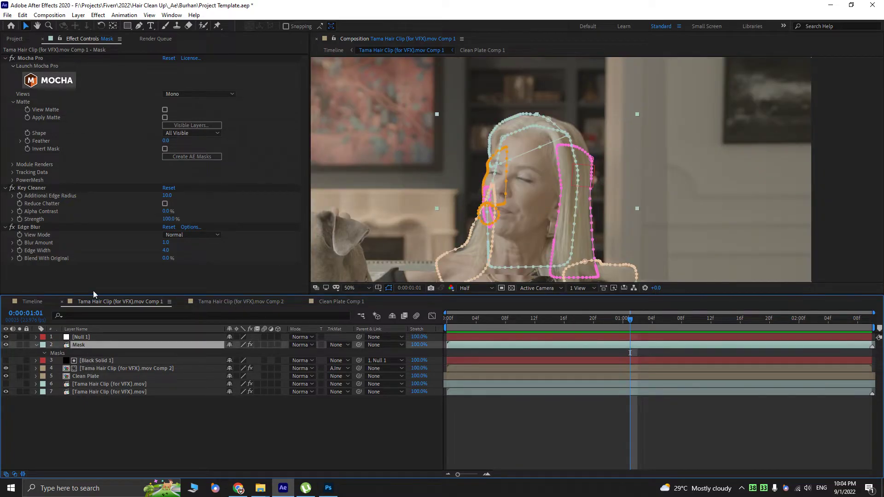
pyautogui.click(68, 85)
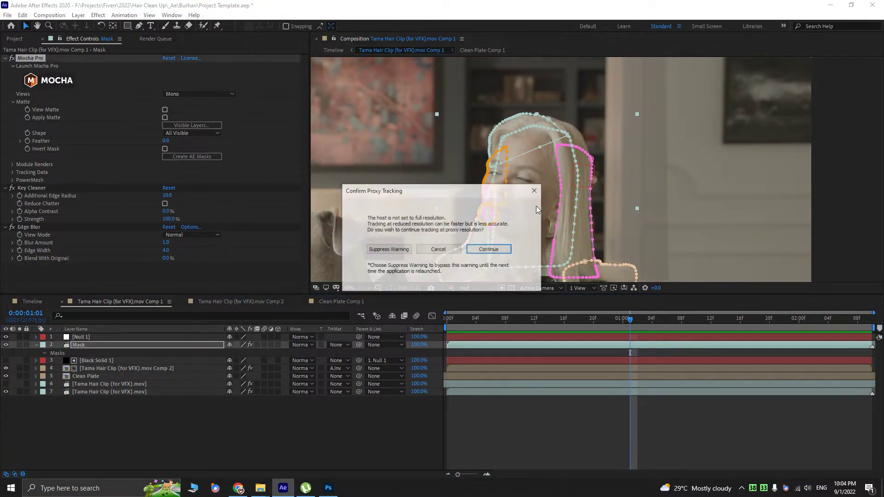
pyautogui.click(445, 249)
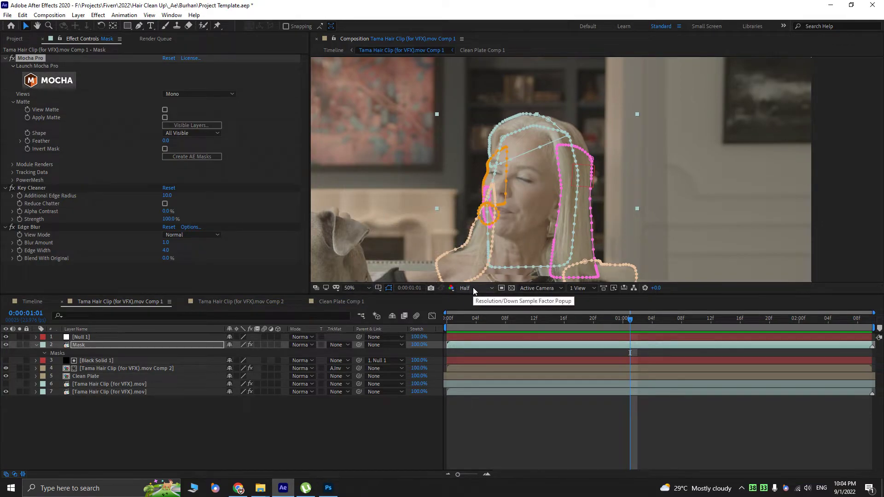
# - Duplicate the Black Solid 1 layer and place the copy directly above the Mask layer
pyautogui.click(87, 337)
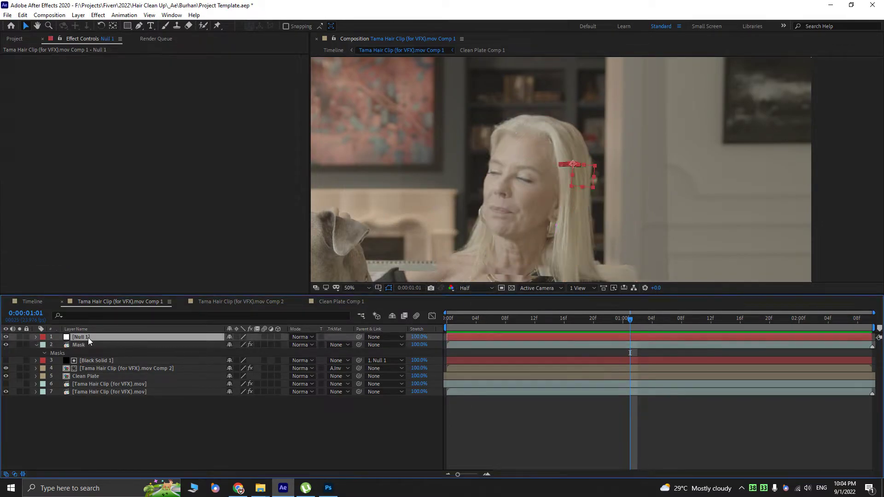
pyautogui.click(81, 403)
pyautogui.click(78, 345)
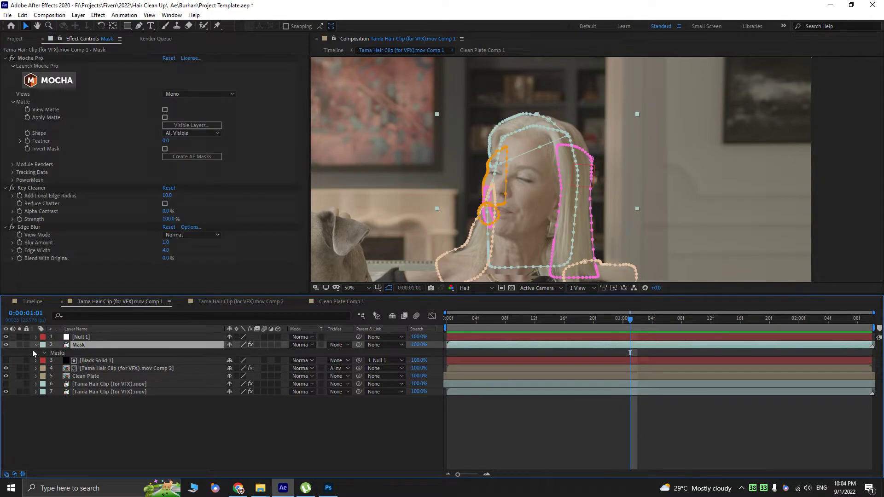
pyautogui.click(35, 345)
pyautogui.click(91, 397)
pyautogui.click(96, 351)
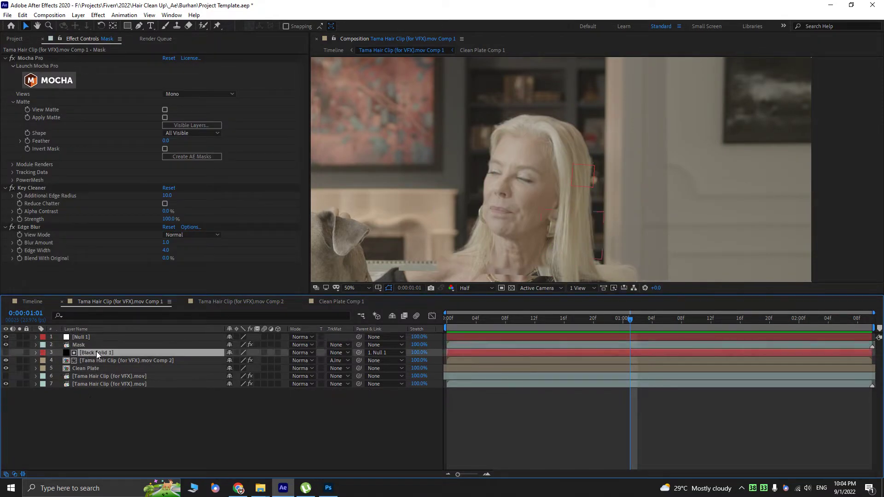
pyautogui.hotkey('ctrl', 'd')
pyautogui.moveTo(84, 351); pyautogui.dragTo(84, 344)
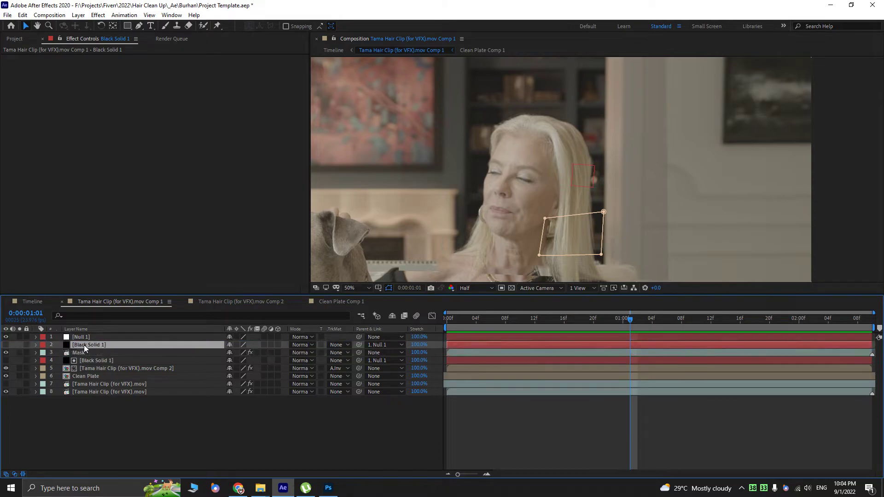
# - Try the Black Solid 1 copy as an alpha matte on the Mask layer, check it in solo, and set No Track Matte
pyautogui.click(66, 353)
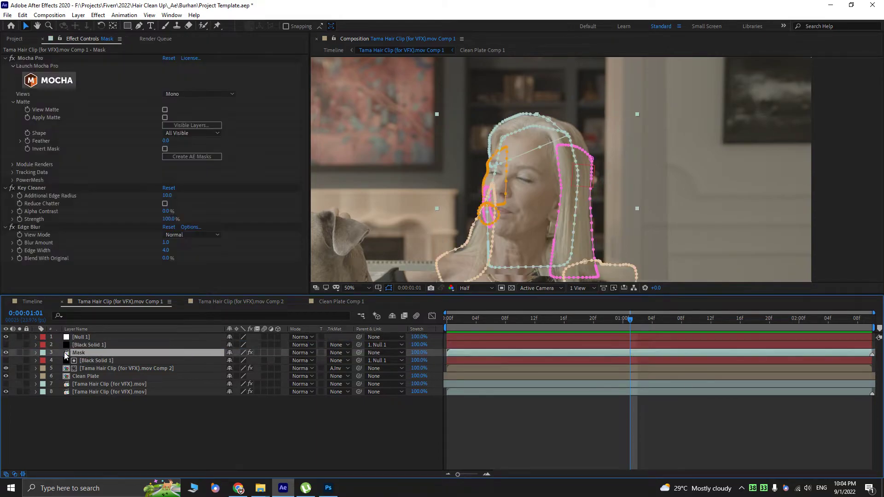
pyautogui.click(335, 353)
pyautogui.click(368, 376)
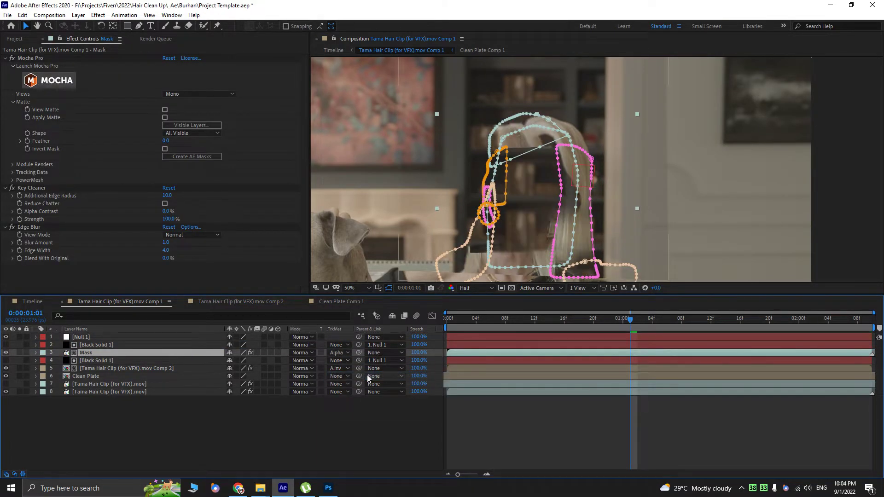
pyautogui.click(19, 352)
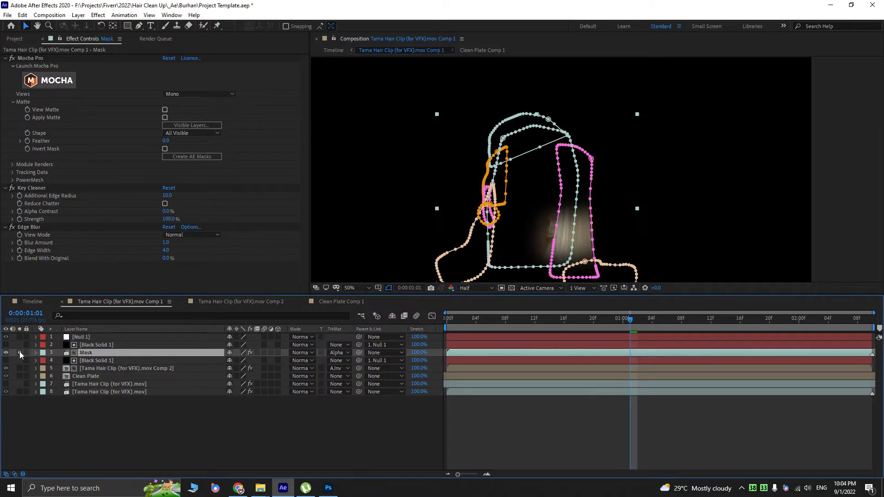
pyautogui.click(19, 353)
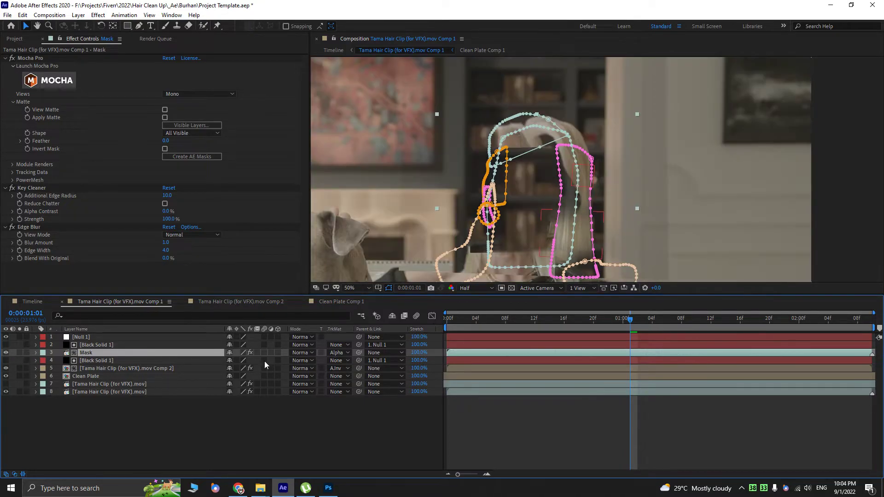
pyautogui.click(338, 353)
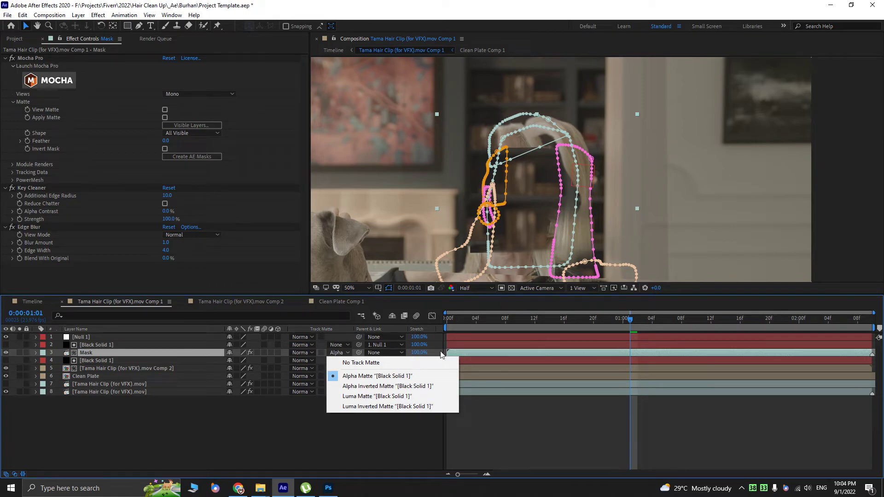
pyautogui.click(361, 362)
# - Try drawing a pen mask on the Mask layer around the background beside the hair's outer edge
pyautogui.scroll(2, 569, 219)
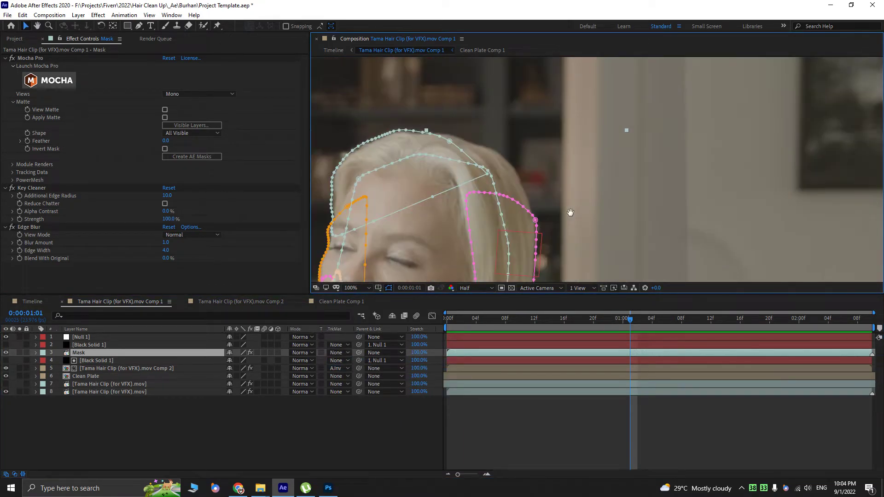
pyautogui.moveTo(571, 214); pyautogui.dragTo(564, 162)
pyautogui.press('g')
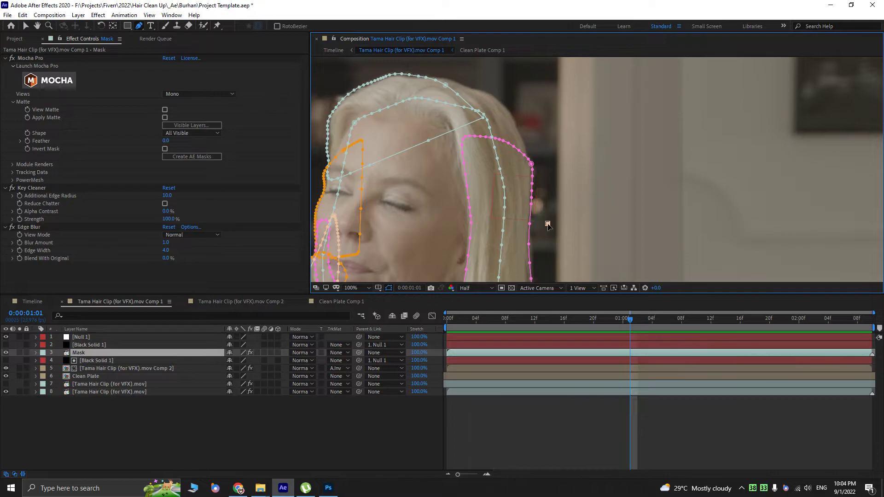
pyautogui.click(547, 224)
pyautogui.moveTo(521, 183); pyautogui.dragTo(516, 166)
pyautogui.moveTo(519, 126); pyautogui.dragTo(531, 119)
pyautogui.click(552, 135)
pyautogui.click(547, 223)
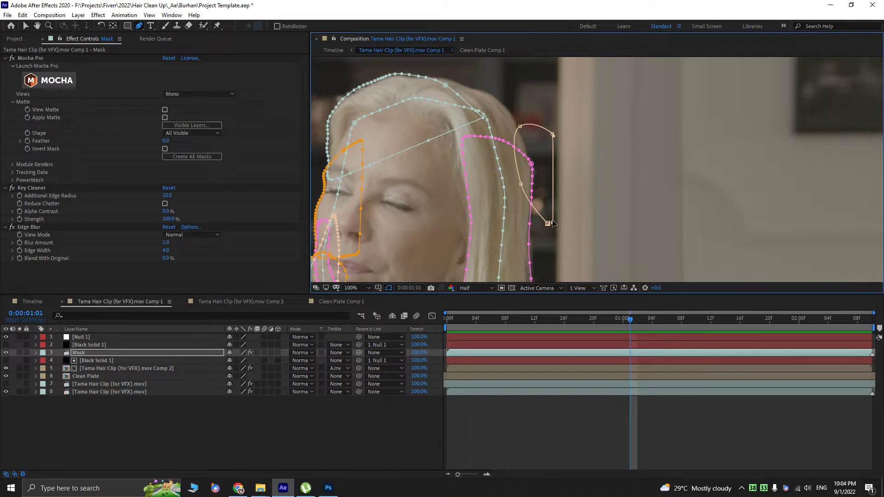
pyautogui.hotkey('ctrl', 'z')
pyautogui.click(548, 223)
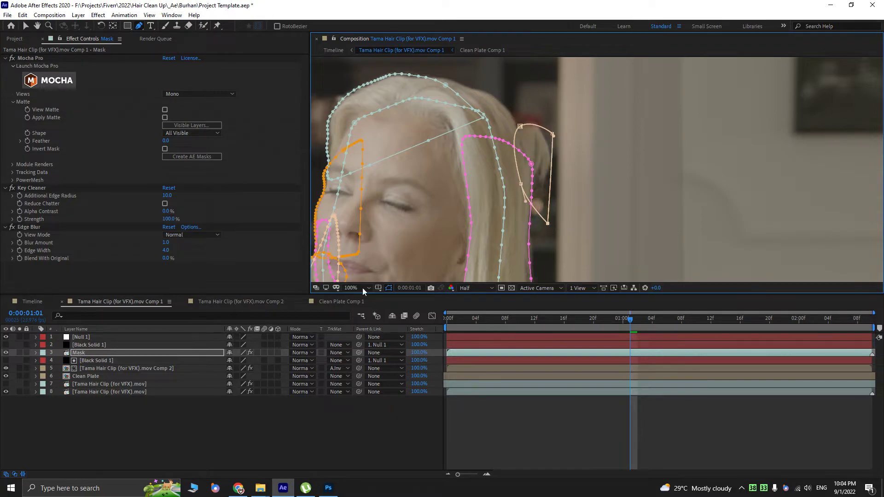
pyautogui.press('v')
pyautogui.click(101, 352)
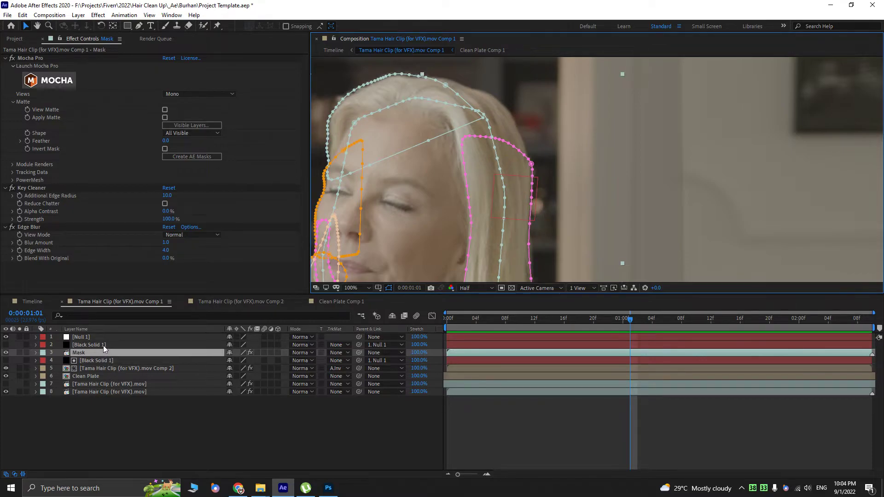
# - Draw a closed five-point pen mask on the Black Solid 1 copy, between the hair's outer edge and the door frame
pyautogui.click(103, 345)
pyautogui.press('g')
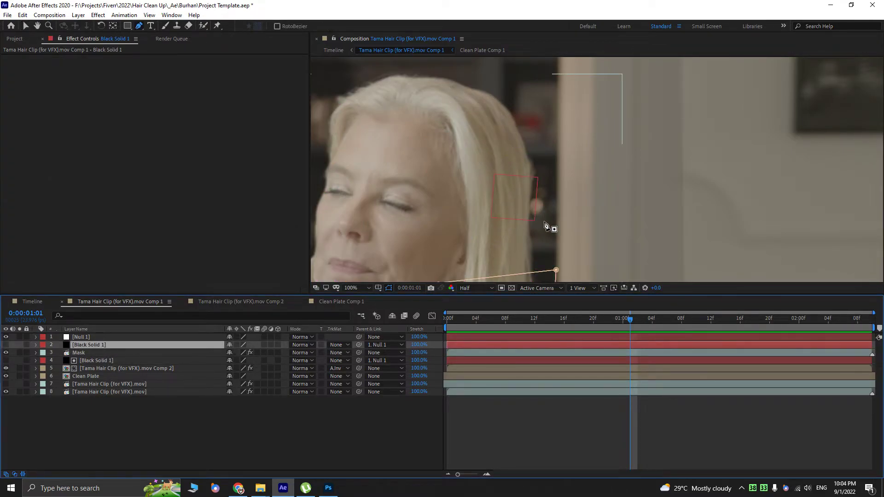
pyautogui.click(538, 225)
pyautogui.moveTo(519, 171); pyautogui.dragTo(514, 150)
pyautogui.click(526, 121)
pyautogui.click(558, 127)
pyautogui.click(556, 215)
pyautogui.click(537, 226)
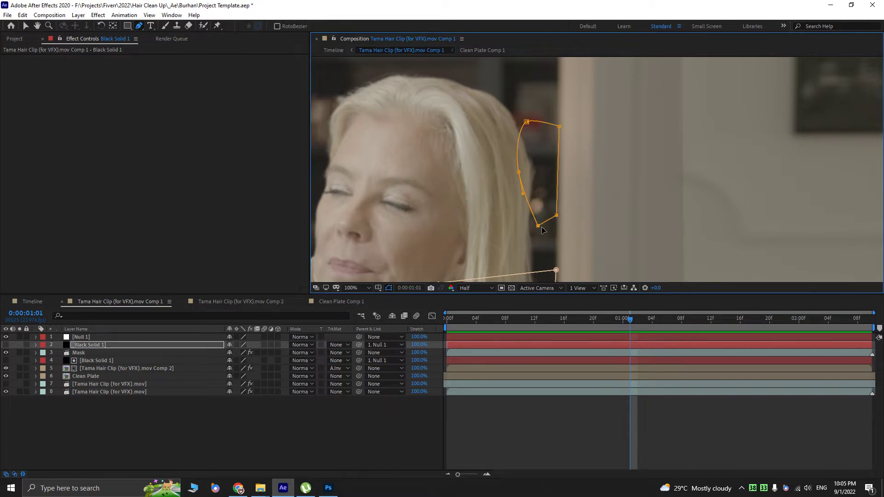
pyautogui.press('v')
# - Set the Mask layer's track matte to Alpha Inverted from the Black Solid 1 copy, and delete the copy's old lower mask
pyautogui.click(91, 353)
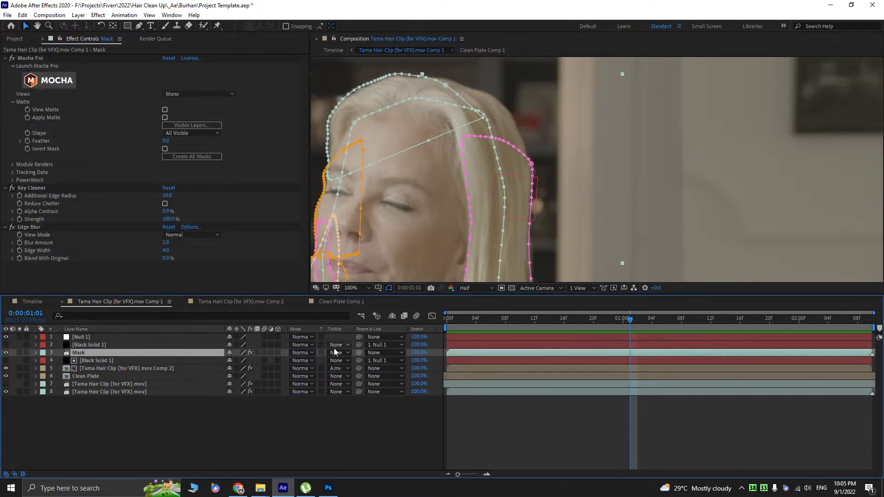
pyautogui.click(339, 353)
pyautogui.click(350, 388)
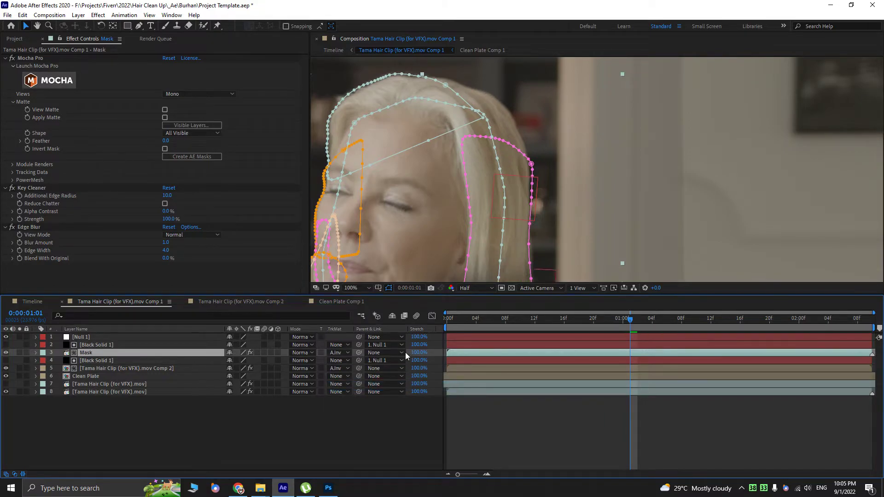
pyautogui.click(111, 344)
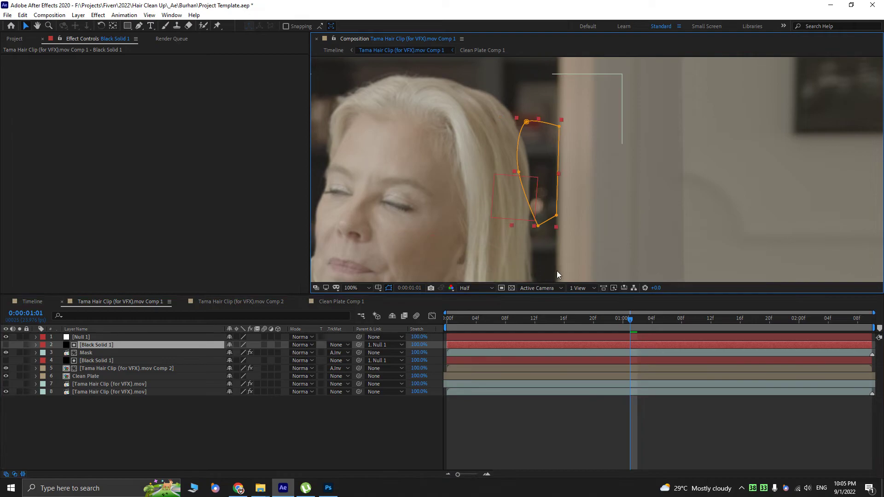
pyautogui.click(232, 432)
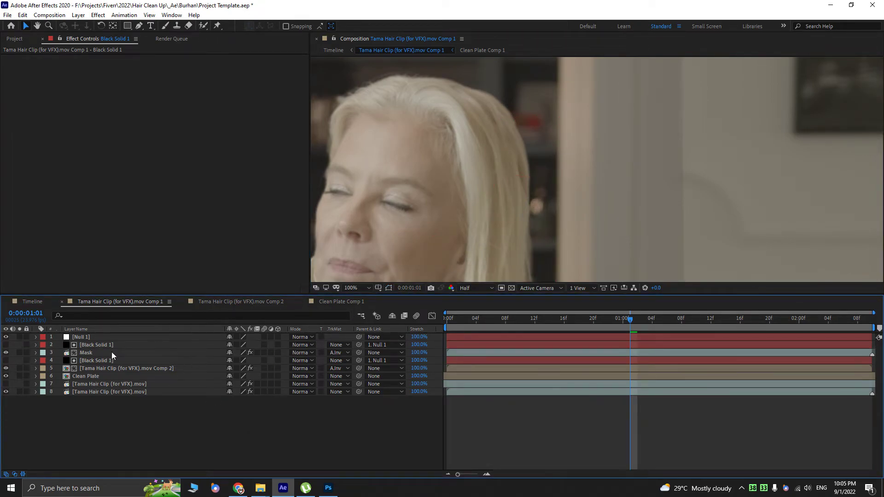
# - Set the Mask layer's opacity to 60%
pyautogui.click(96, 352)
pyautogui.press('t')
pyautogui.moveTo(232, 360)
pyautogui.mouseDown()
pyautogui.moveTo(204, 362)
pyautogui.moveTo(216, 362)
pyautogui.mouseUp()
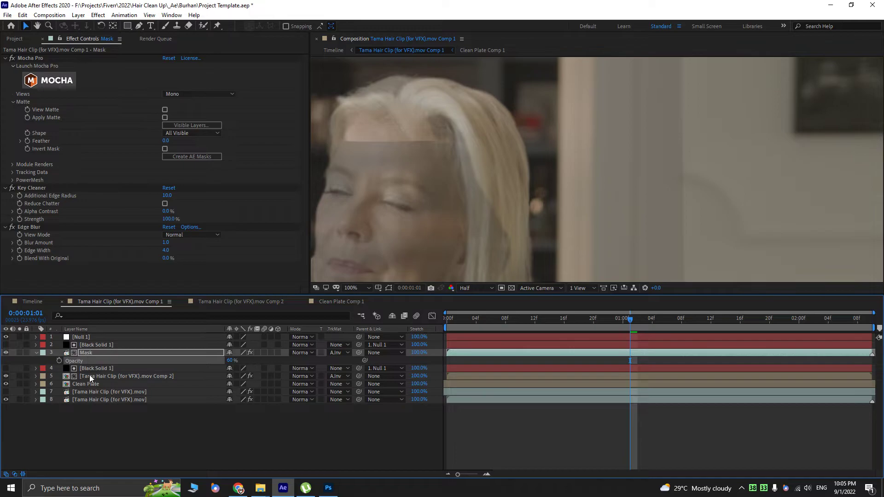
# - Reshape the upper hair-side curve of the solid copy's mask so that it follows the outer contour of the hair
pyautogui.click(102, 346)
pyautogui.scroll(4, 429, 167)
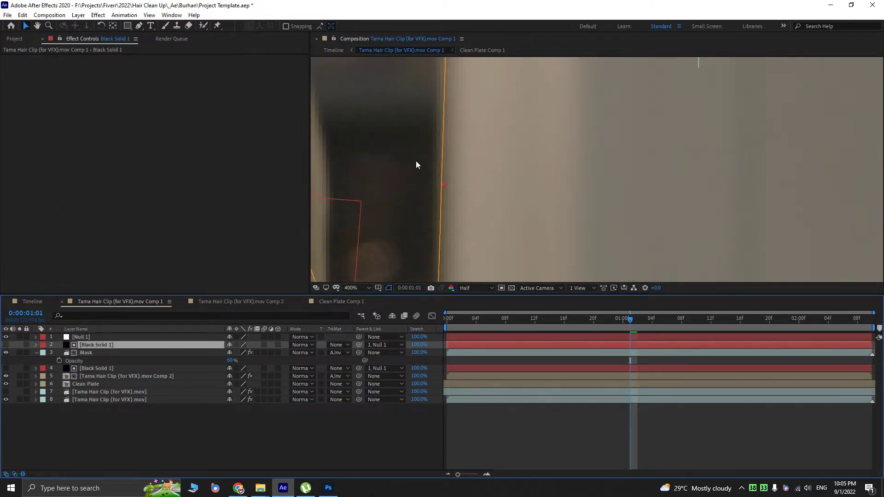
pyautogui.moveTo(429, 166); pyautogui.dragTo(556, 165)
pyautogui.press('v')
pyautogui.moveTo(466, 190); pyautogui.dragTo(503, 176)
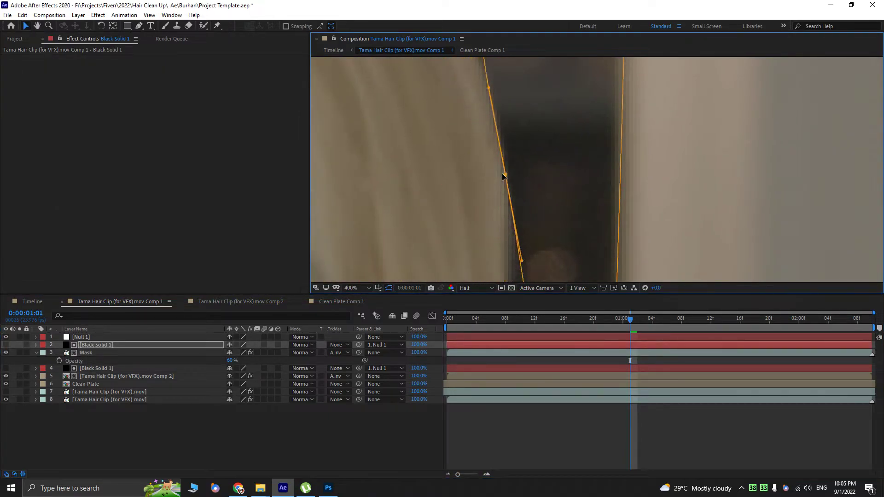
pyautogui.moveTo(517, 206); pyautogui.dragTo(447, 76)
pyautogui.moveTo(474, 233); pyautogui.dragTo(434, 218)
pyautogui.moveTo(460, 110); pyautogui.dragTo(495, 218)
pyautogui.moveTo(503, 118); pyautogui.dragTo(473, 167)
# - Move the mask's lower hair-side point onto the hair edge and fine-tune the middle point's curve handle
pyautogui.scroll(-3, 478, 168)
pyautogui.hscroll(2, 479, 168)
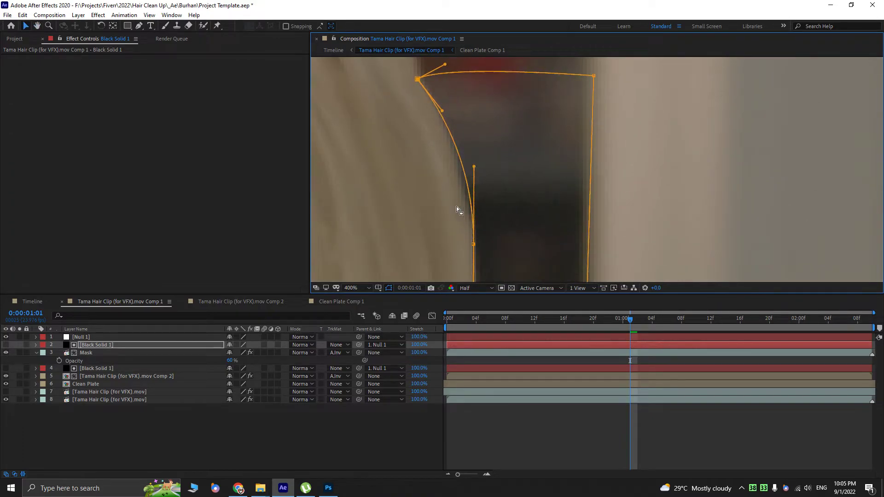
pyautogui.moveTo(485, 274); pyautogui.dragTo(453, 170)
pyautogui.scroll(-5, 455, 180)
pyautogui.scroll(3, 548, 193)
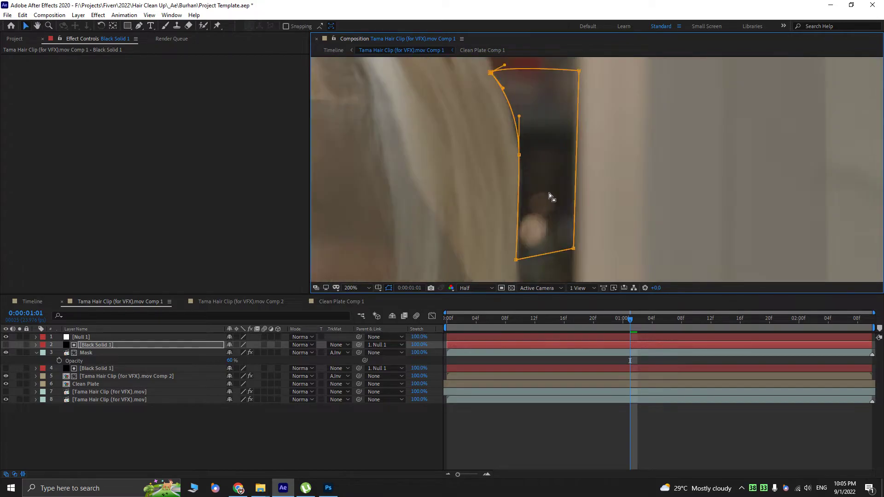
pyautogui.scroll(1, 509, 186)
pyautogui.moveTo(528, 158); pyautogui.dragTo(529, 164)
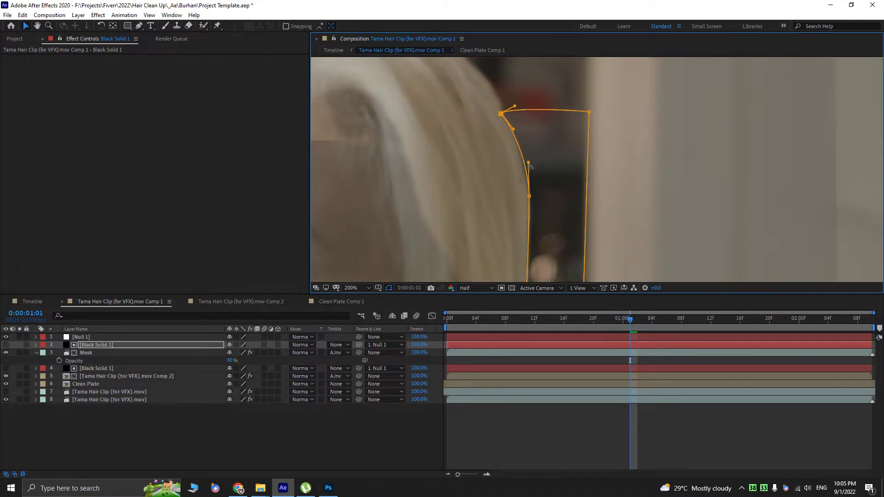
pyautogui.moveTo(528, 230); pyautogui.dragTo(534, 170)
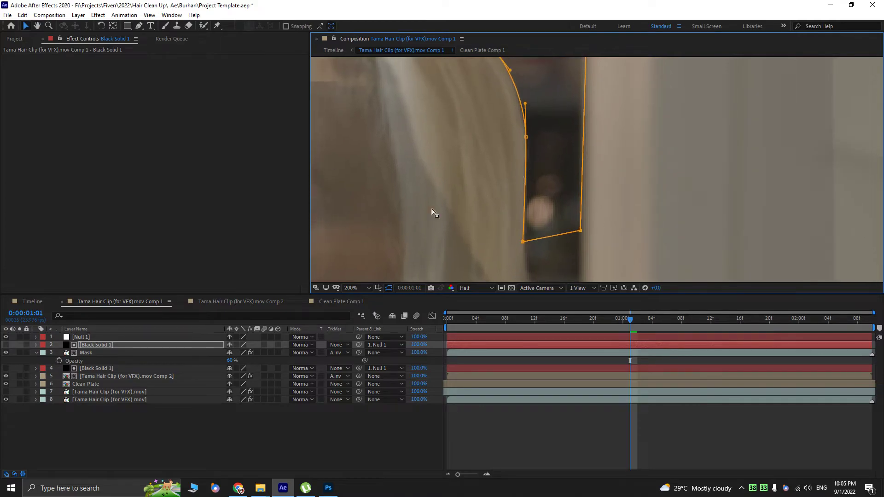
# - Start keyframing the Black Solid 1 copy's Mask 2 path at 0:00:01:01, and go to 0:00:00:12
pyautogui.moveTo(630, 323)
pyautogui.mouseDown()
pyautogui.moveTo(608, 327)
pyautogui.moveTo(625, 335)
pyautogui.mouseUp()
pyautogui.press('m')
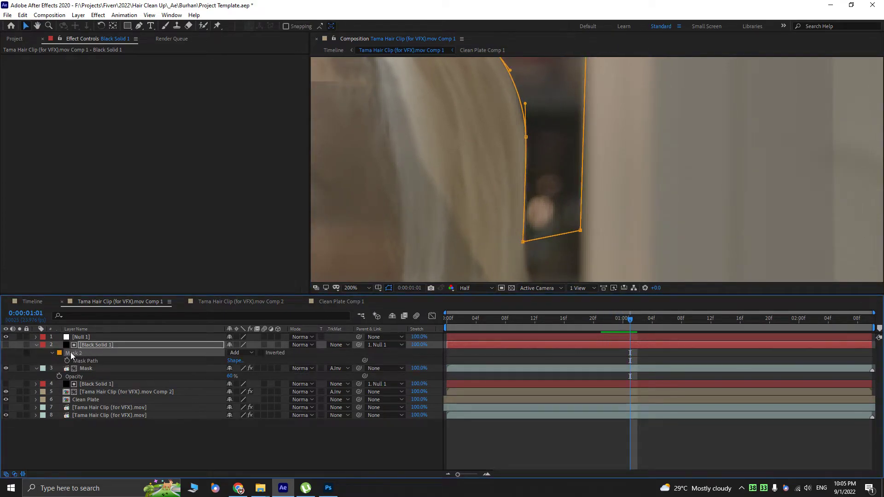
pyautogui.click(67, 361)
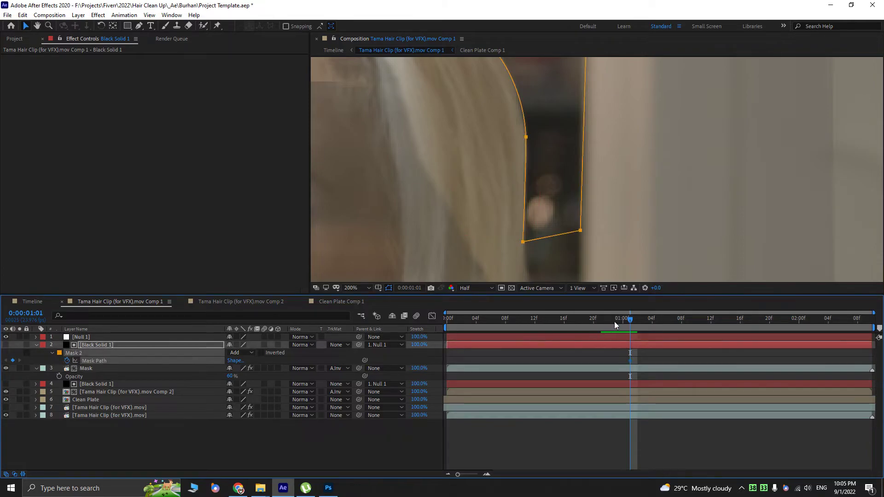
pyautogui.moveTo(623, 321); pyautogui.dragTo(531, 311)
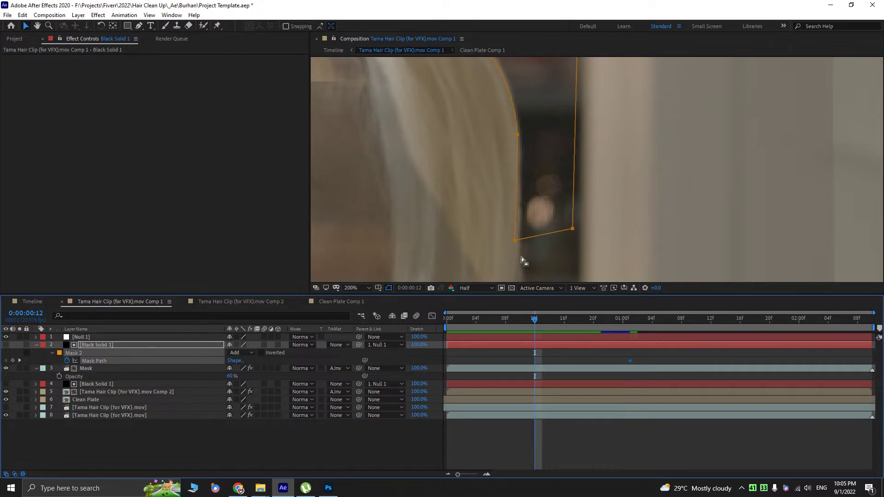
# - At 0:00:00:12, fit Mask 2's hair-side points and the middle point's curve handle to the outer hair edge
pyautogui.moveTo(514, 241); pyautogui.dragTo(518, 240)
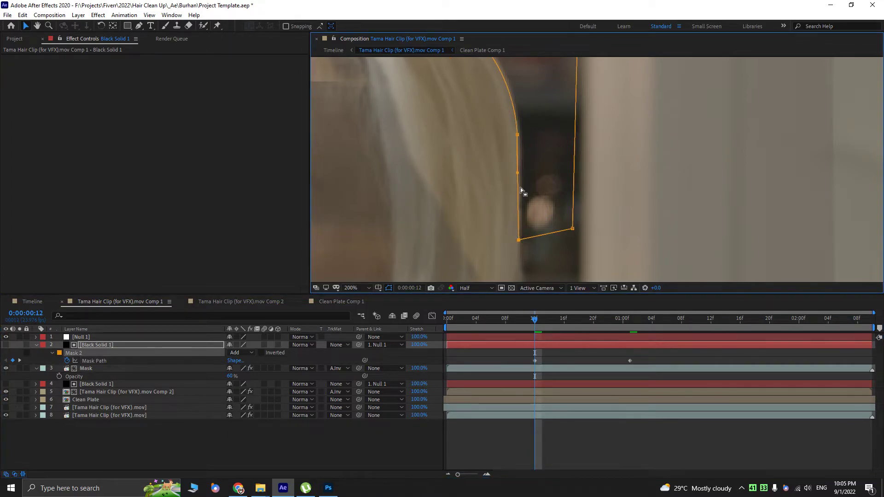
pyautogui.moveTo(517, 173); pyautogui.dragTo(520, 175)
pyautogui.click(516, 135)
pyautogui.moveTo(492, 96); pyautogui.dragTo(505, 177)
pyautogui.click(501, 133)
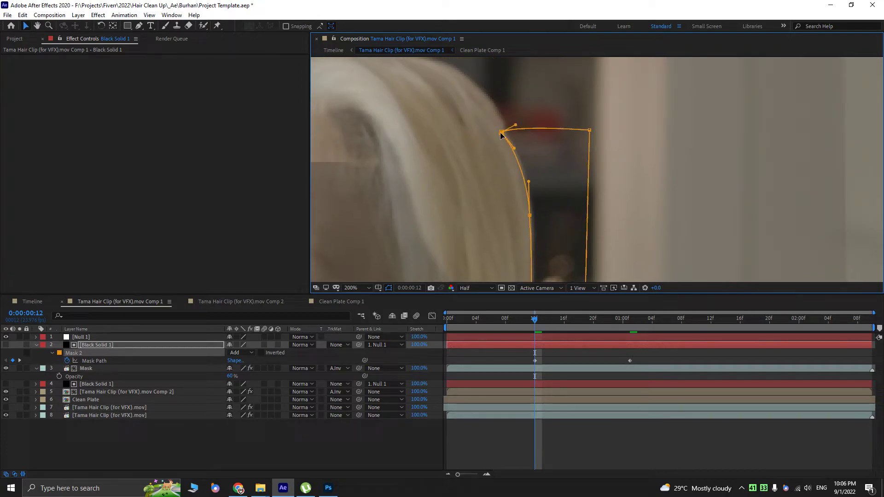
# - At 0:00:00:00, shift the Mask 2 path onto the hair edge and refine its upper, middle and lower hair-side points
pyautogui.moveTo(534, 321); pyautogui.dragTo(446, 317)
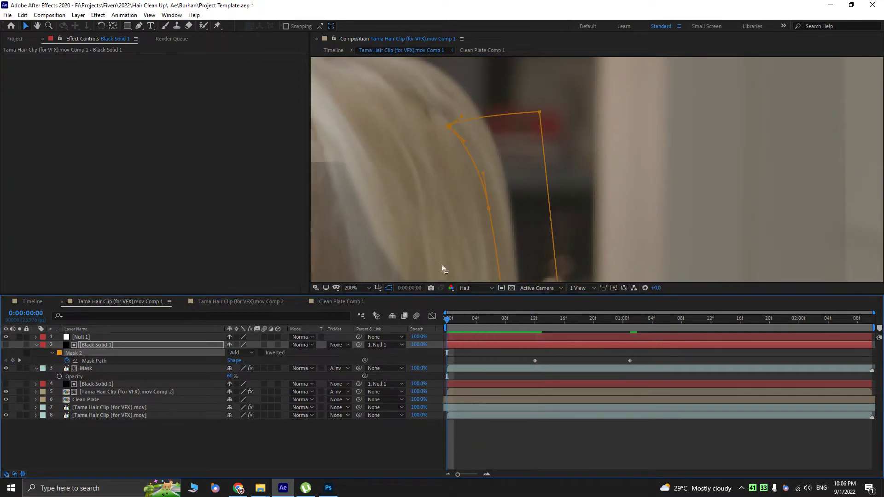
pyautogui.doubleClick(491, 208)
pyautogui.moveTo(499, 195); pyautogui.dragTo(520, 193)
pyautogui.press('Return')
pyautogui.moveTo(452, 120); pyautogui.dragTo(493, 149)
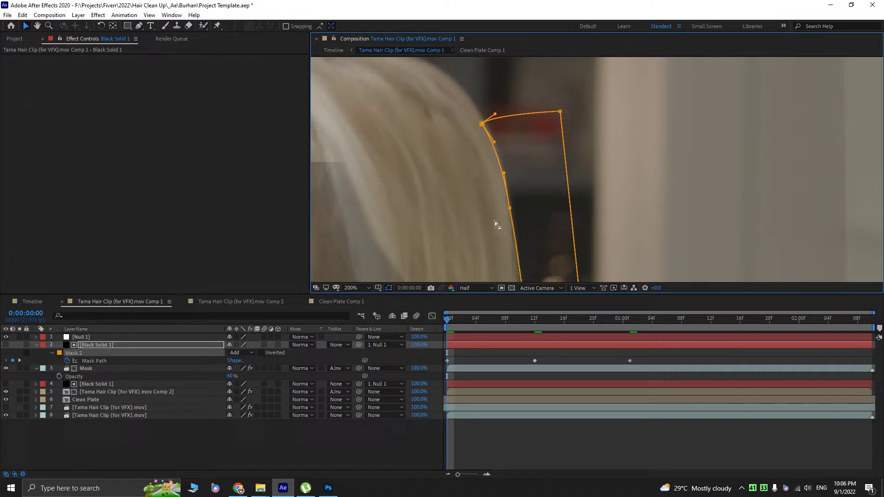
pyautogui.moveTo(513, 214); pyautogui.dragTo(496, 85)
pyautogui.moveTo(509, 186); pyautogui.dragTo(506, 185)
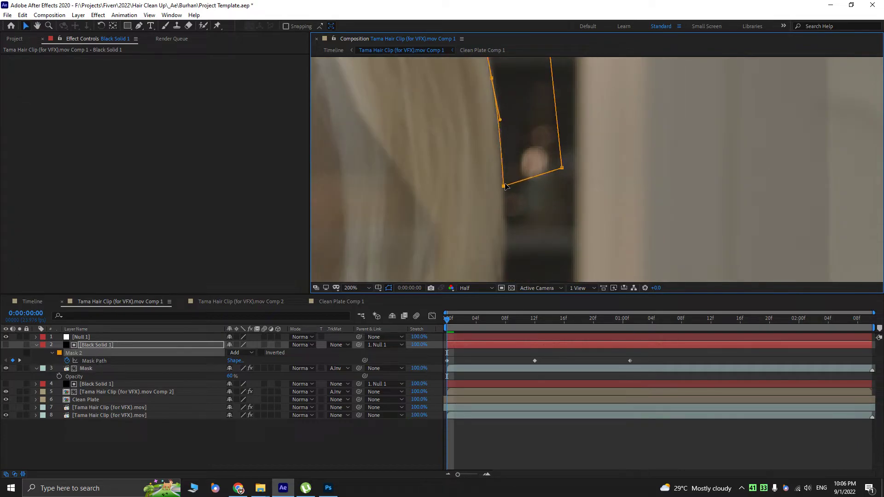
pyautogui.moveTo(500, 121); pyautogui.dragTo(512, 203)
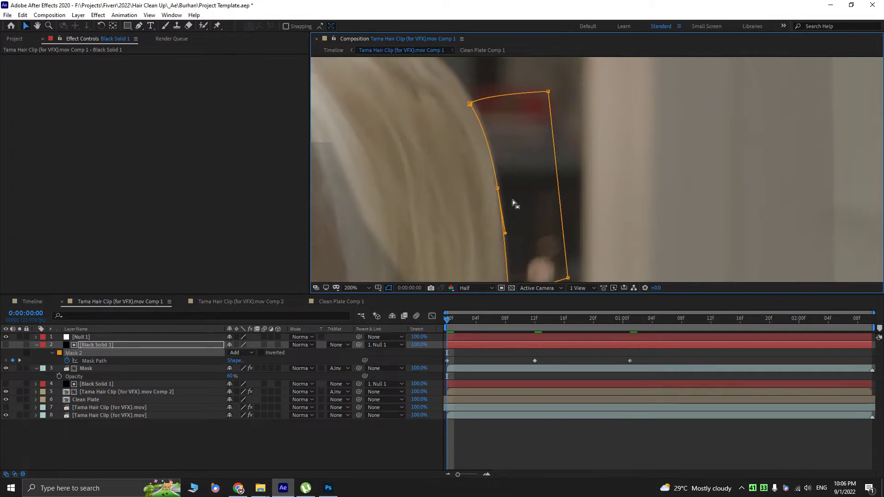
# - Keyframe the Mask 2 path at 0:00:00:06 by moving its upper and middle hair-side points onto the hair edge
pyautogui.moveTo(455, 325); pyautogui.dragTo(491, 327)
pyautogui.moveTo(478, 109); pyautogui.dragTo(485, 110)
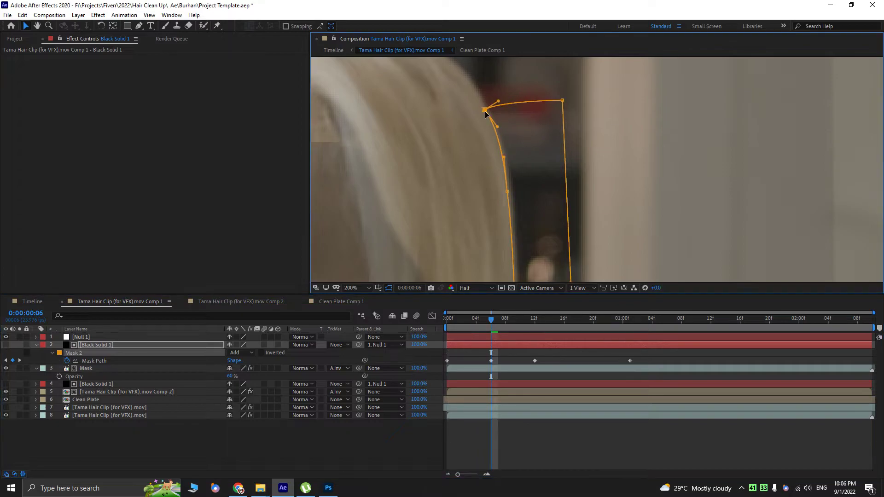
pyautogui.moveTo(507, 192); pyautogui.dragTo(509, 190)
pyautogui.moveTo(480, 222); pyautogui.dragTo(440, 101)
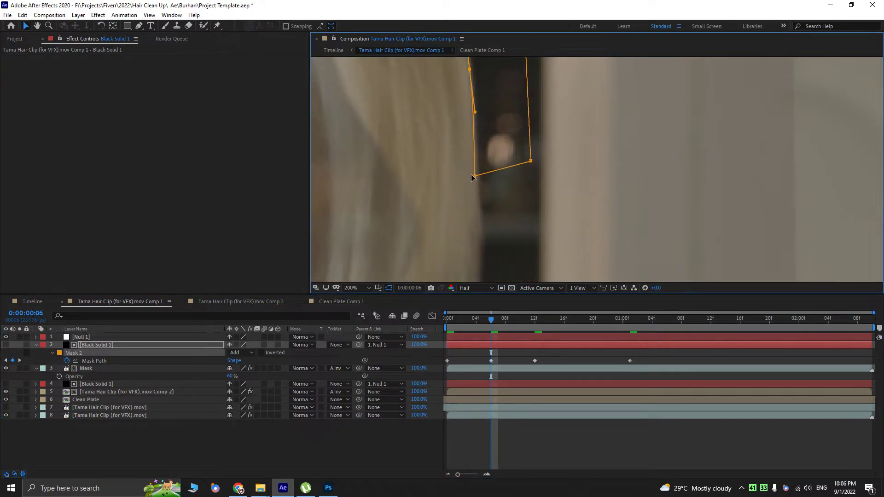
# - Keyframe the Mask 2 path at 0:00:00:19, adjusting the hair-side curve handles to follow the hair contour
pyautogui.moveTo(490, 318); pyautogui.dragTo(585, 320)
pyautogui.moveTo(474, 88); pyautogui.dragTo(474, 89)
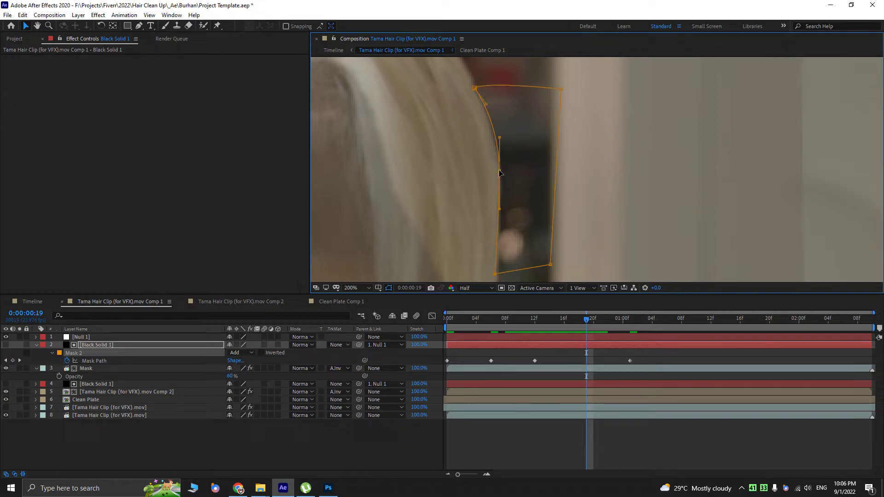
pyautogui.moveTo(501, 139); pyautogui.dragTo(498, 146)
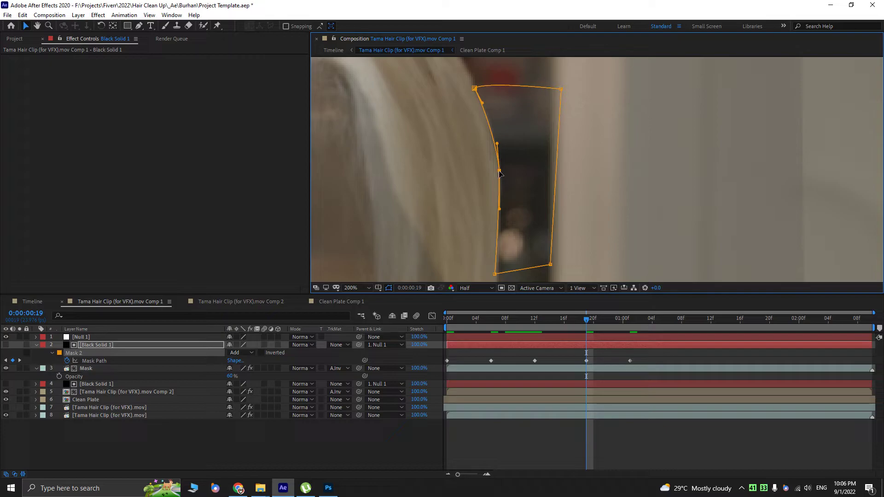
# - Realign Mask 2's middle hair-side point with the hair edge three frames after 0:00:00:19 and at 0:00:01:01
pyautogui.moveTo(601, 317)
pyautogui.mouseDown()
pyautogui.moveTo(646, 323)
pyautogui.moveTo(609, 322)
pyautogui.mouseUp()
pyautogui.moveTo(503, 173); pyautogui.dragTo(501, 181)
pyautogui.moveTo(609, 322); pyautogui.dragTo(635, 327)
pyautogui.moveTo(497, 172); pyautogui.dragTo(496, 181)
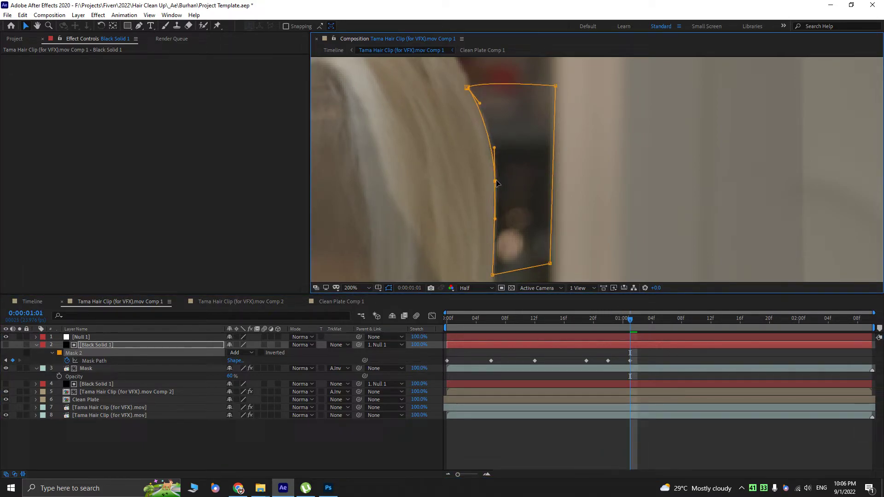
# - At 0:00:02:09, move Mask 2's middle and lower hair-side points inward onto the hair edge and straighten the curve between them
pyautogui.moveTo(632, 321); pyautogui.dragTo(644, 322)
pyautogui.press('space')
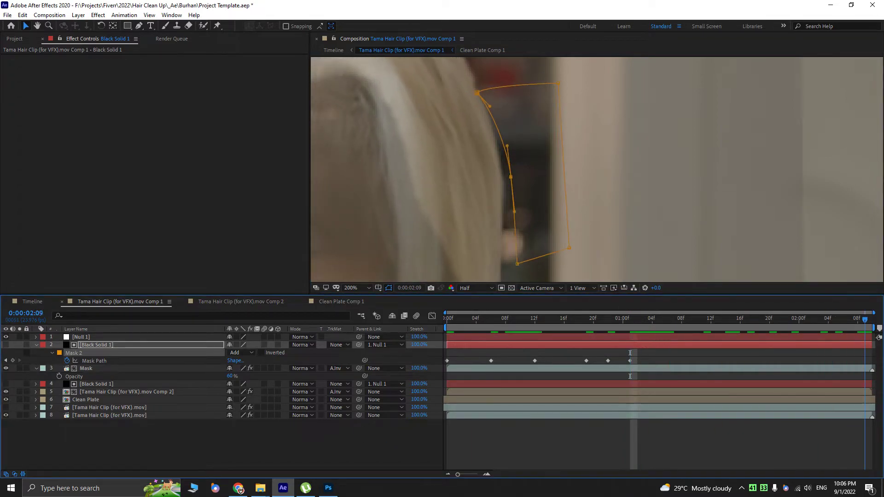
pyautogui.moveTo(511, 179); pyautogui.dragTo(500, 179)
pyautogui.moveTo(517, 264); pyautogui.dragTo(499, 265)
pyautogui.moveTo(505, 215); pyautogui.dragTo(502, 216)
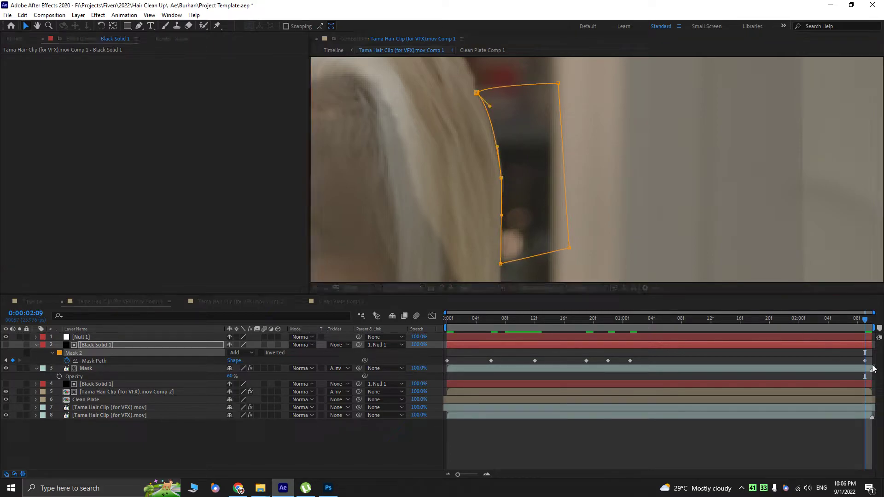
# - Go to 0:00:01:20, solo the Mask layer and set its track matte to No Track Matte
pyautogui.moveTo(862, 320); pyautogui.dragTo(769, 318)
pyautogui.click(19, 368)
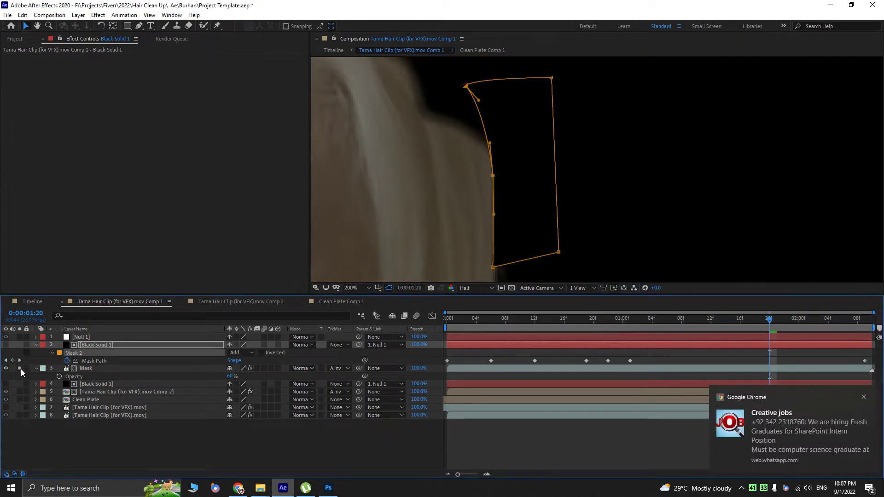
pyautogui.click(337, 368)
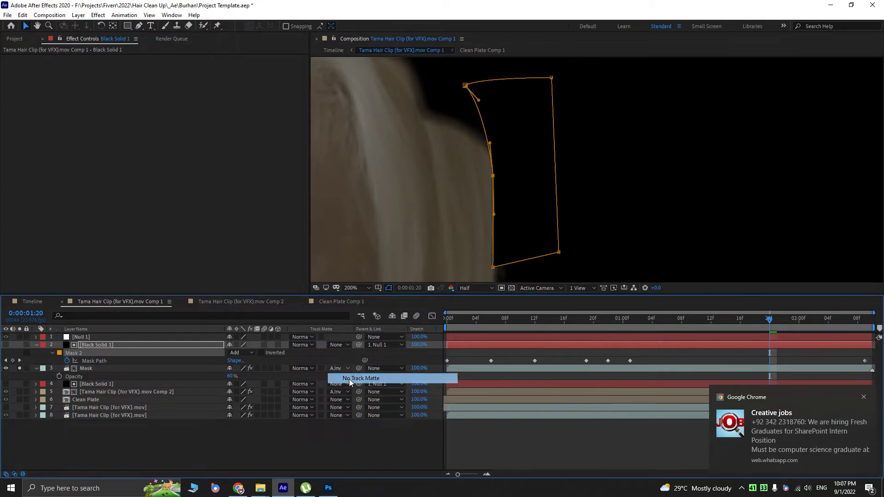
pyautogui.click(349, 378)
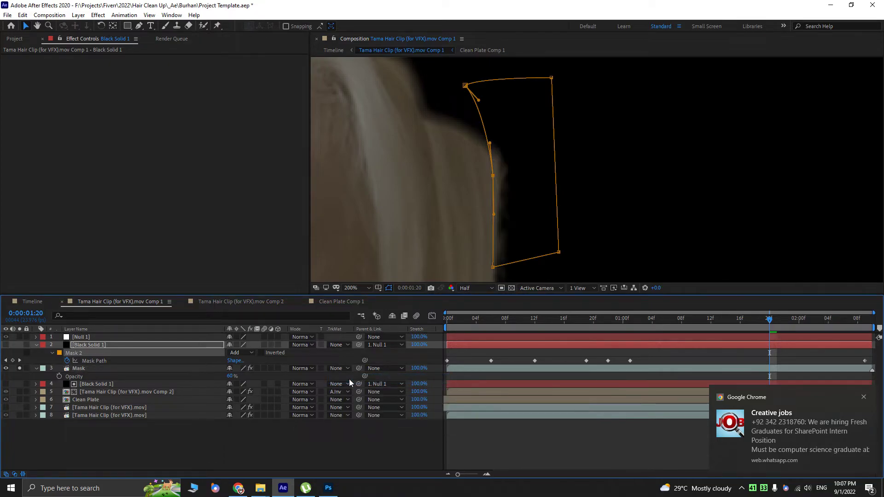
# - Examine the Mask, Black Solid 1 and Clean Plate outlines, and compare the hair edge with the Comp 2 layer briefly soloed
pyautogui.click(87, 367)
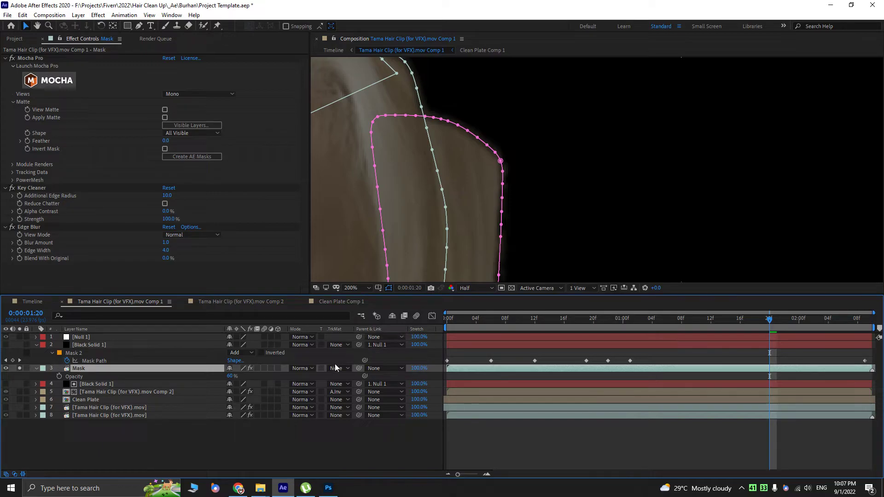
pyautogui.click(112, 343)
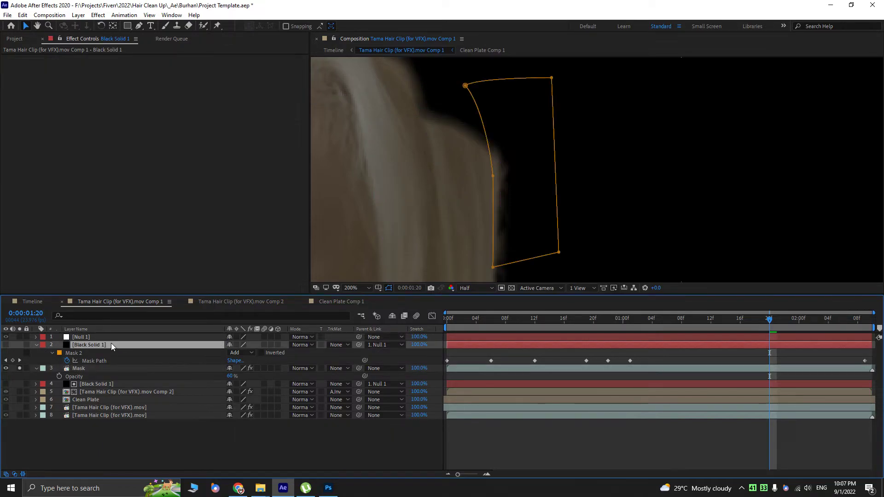
pyautogui.click(87, 368)
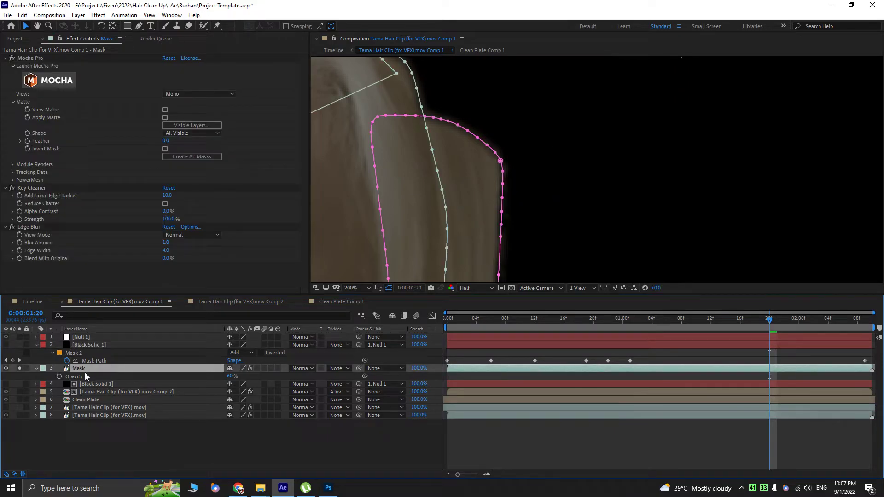
pyautogui.click(88, 398)
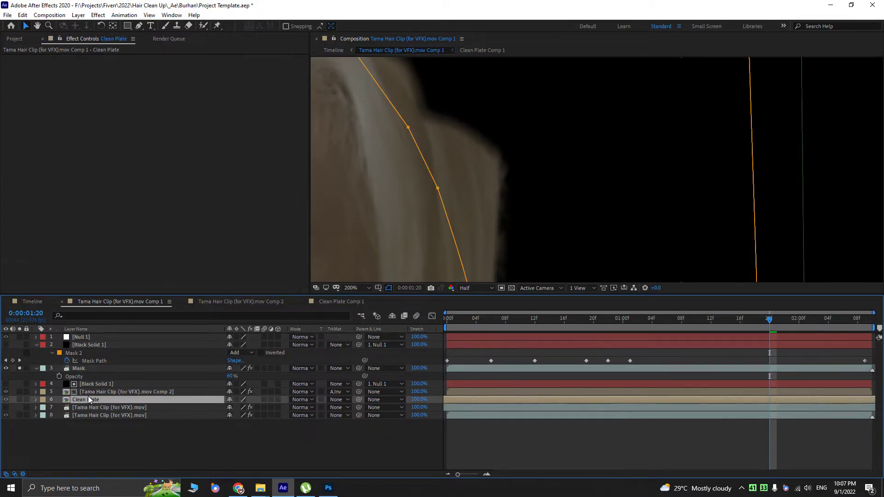
pyautogui.click(19, 391)
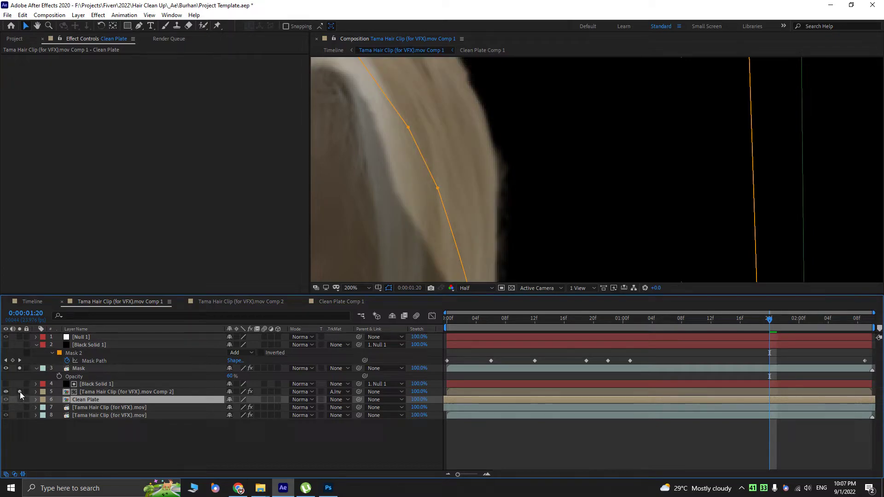
pyautogui.click(19, 392)
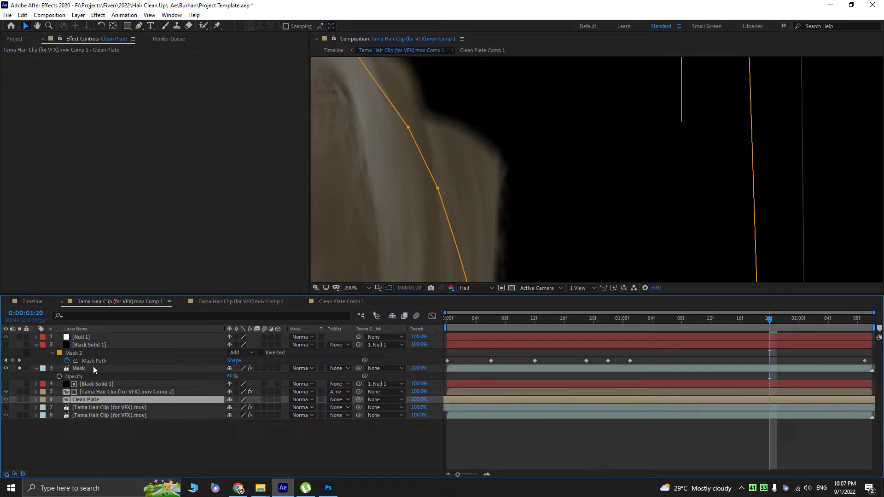
# - Set the Mask layer's track matte to Alpha Inverted Matte "[Black Solid 1]"
pyautogui.click(138, 369)
pyautogui.click(339, 368)
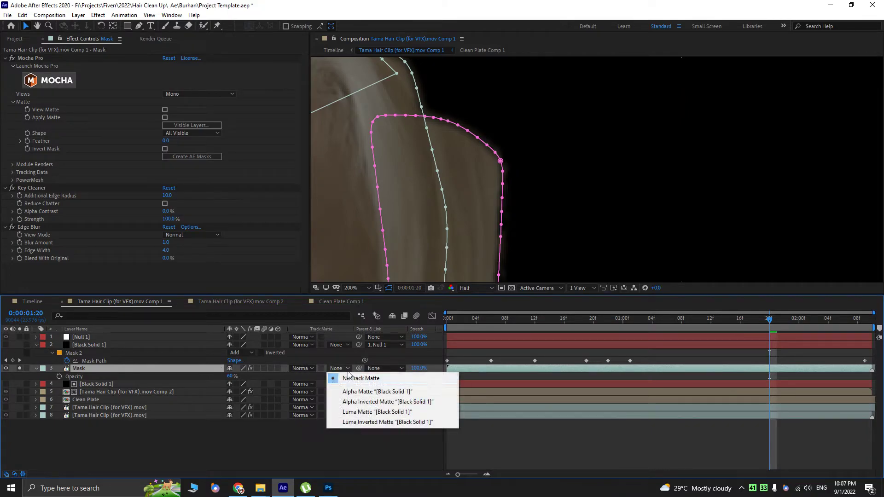
pyautogui.click(354, 400)
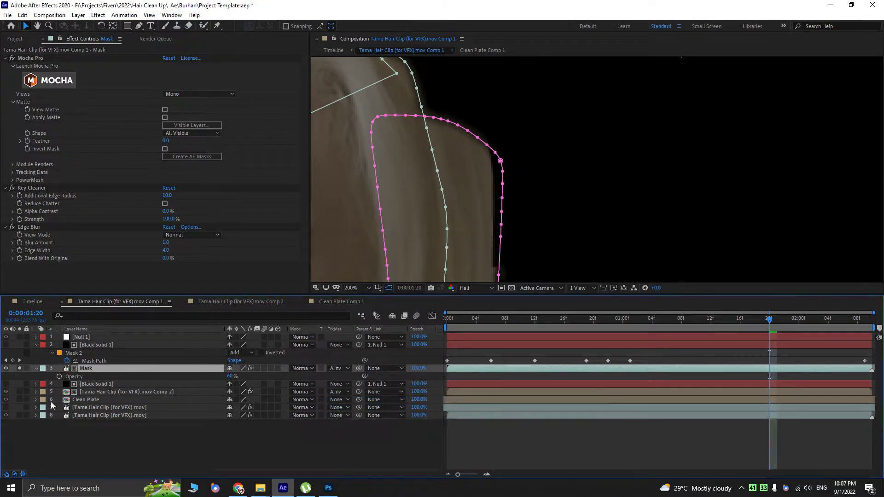
# - Solo the Tama Hair Clip (for VFX).mov Comp 2 layer together with the Mask layer, leaving Clean Plate unsoloed
pyautogui.click(20, 399)
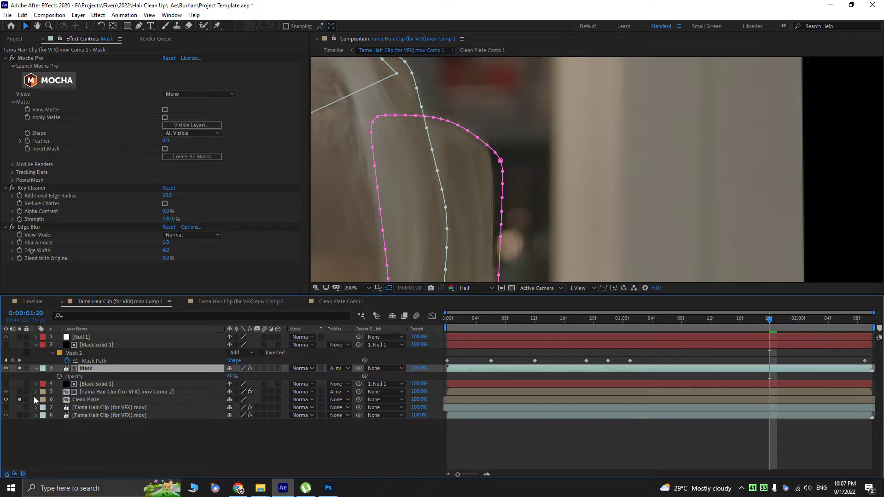
pyautogui.click(18, 392)
pyautogui.click(84, 391)
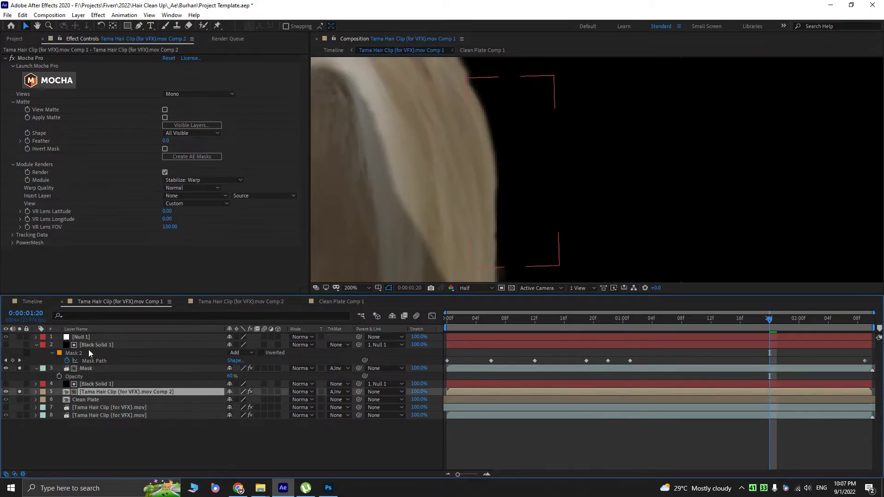
# - Keyframe the upper Black Solid 1's mask path at 0:00:01:20, nudging its upper and middle hair-side points onto the hair edge
pyautogui.click(87, 345)
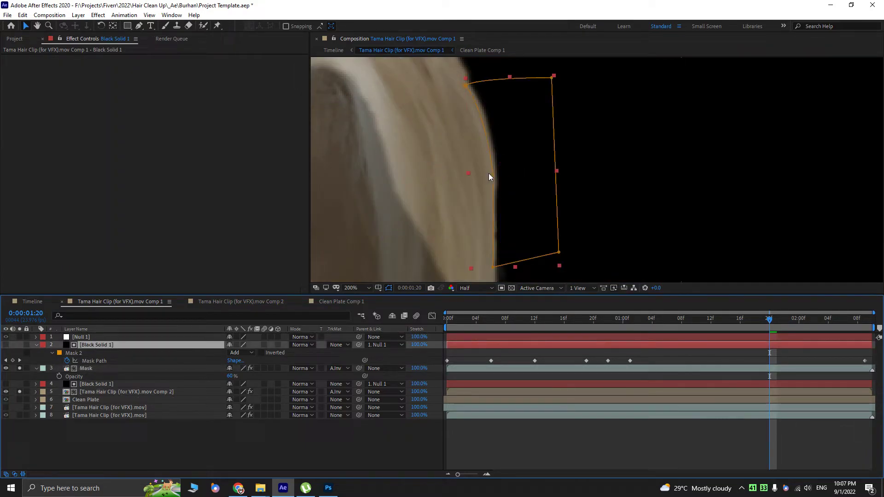
pyautogui.moveTo(492, 175); pyautogui.dragTo(494, 175)
pyautogui.moveTo(465, 87); pyautogui.dragTo(467, 87)
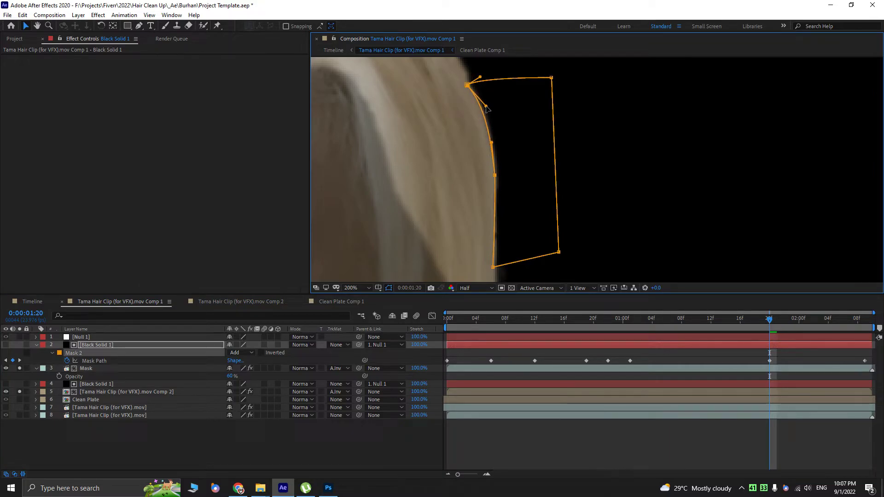
pyautogui.scroll(-2, 524, 167)
pyautogui.click(501, 242)
pyautogui.moveTo(483, 187); pyautogui.dragTo(518, 186)
pyautogui.scroll(-1, 517, 180)
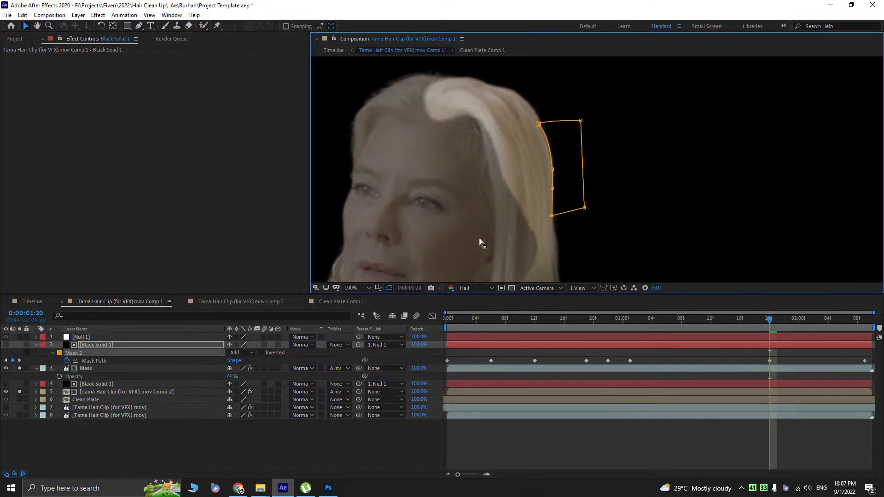
pyautogui.scroll(1, 542, 146)
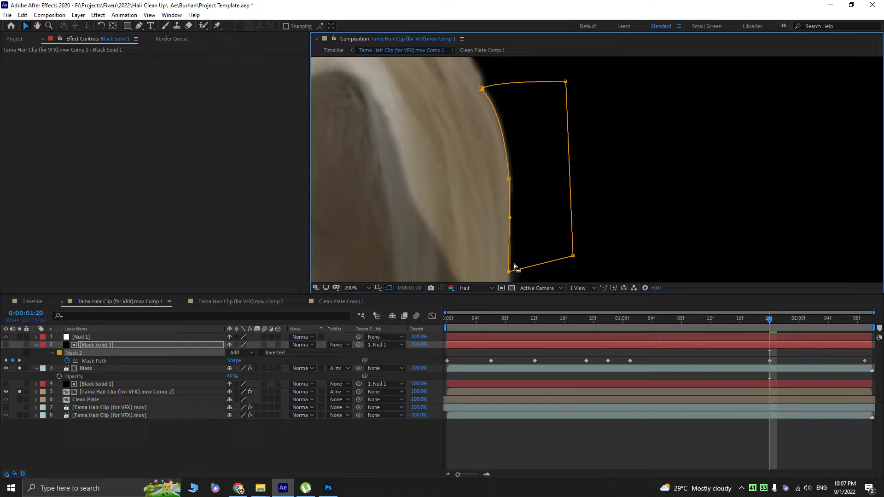
# - At 0:00:01:06, shift the Mask 2 path outward and align its lower and upper hair-side points with the hair edge
pyautogui.moveTo(517, 216); pyautogui.dragTo(535, 168)
pyautogui.moveTo(761, 322); pyautogui.dragTo(667, 305)
pyautogui.doubleClick(518, 136)
pyautogui.moveTo(526, 134); pyautogui.dragTo(529, 135)
pyautogui.press('Return')
pyautogui.click(520, 231)
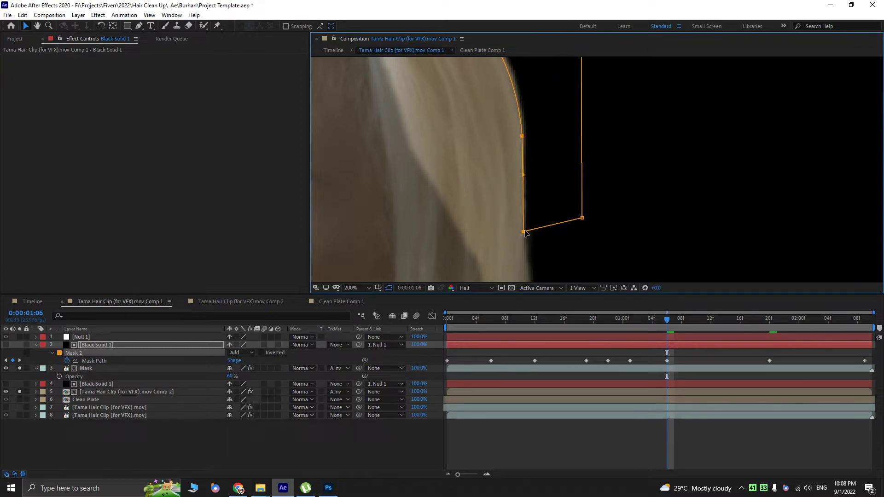
pyautogui.scroll(4, 526, 131)
pyautogui.moveTo(502, 121); pyautogui.dragTo(505, 121)
# - Go to 0:00:02:09, collapse the layer properties and turn off solo for the Mask and Comp 2 layers
pyautogui.moveTo(664, 324); pyautogui.dragTo(856, 336)
pyautogui.click(37, 346)
pyautogui.click(36, 352)
pyautogui.moveTo(21, 349); pyautogui.dragTo(18, 375)
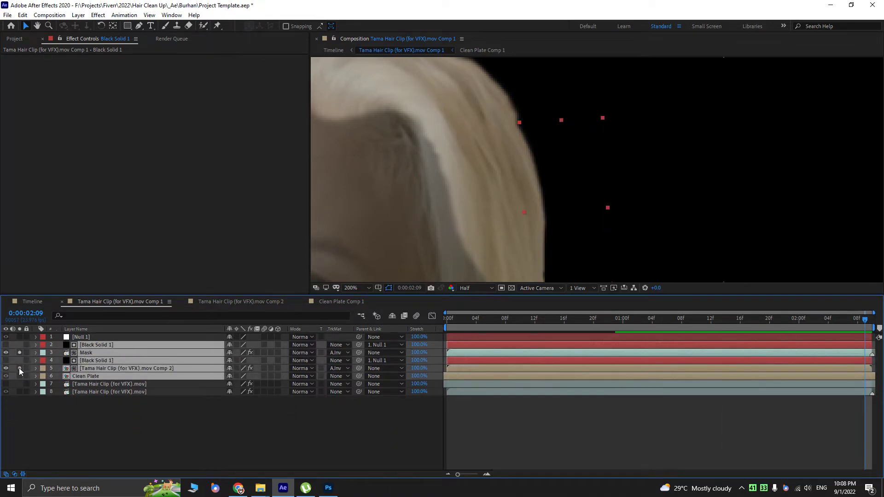
pyautogui.click(19, 368)
pyautogui.click(151, 435)
# - Play back the full composite to check the hair edge around the whole head
pyautogui.moveTo(496, 190); pyautogui.dragTo(541, 145)
pyautogui.scroll(-1, 558, 148)
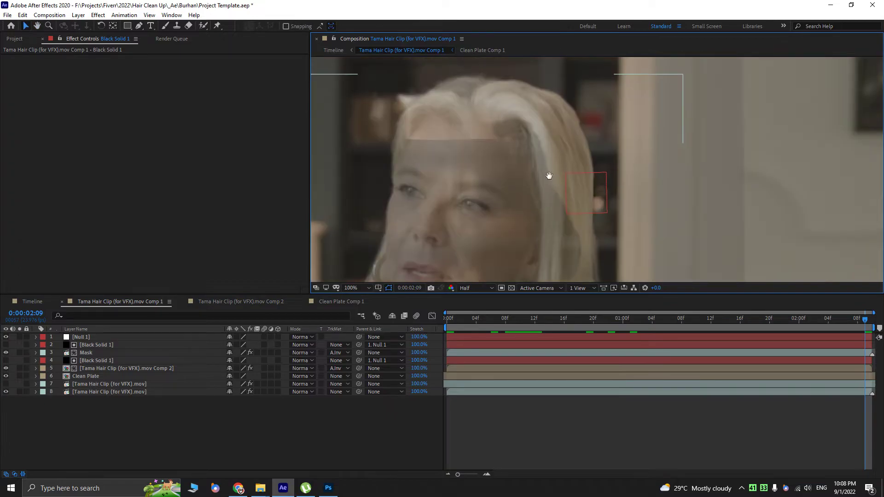
pyautogui.press('space')
# - Restore the Mask layer's opacity to 100%
pyautogui.click(95, 362)
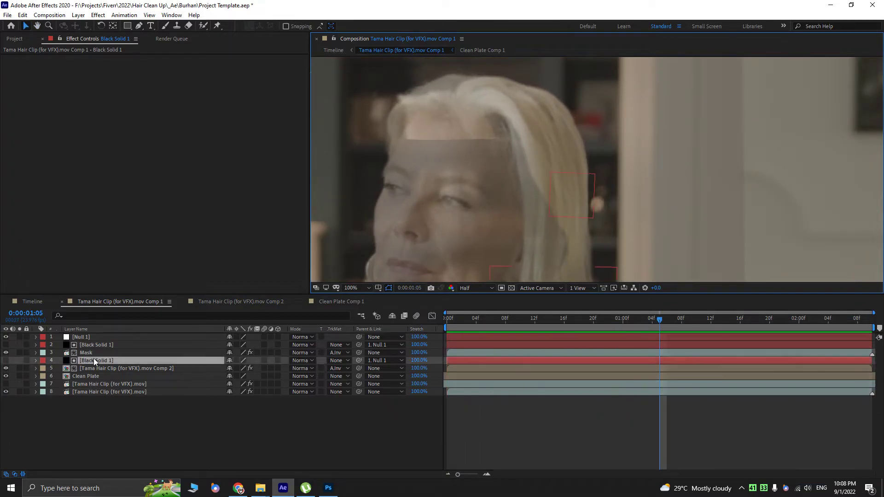
pyautogui.click(98, 354)
pyautogui.press('t')
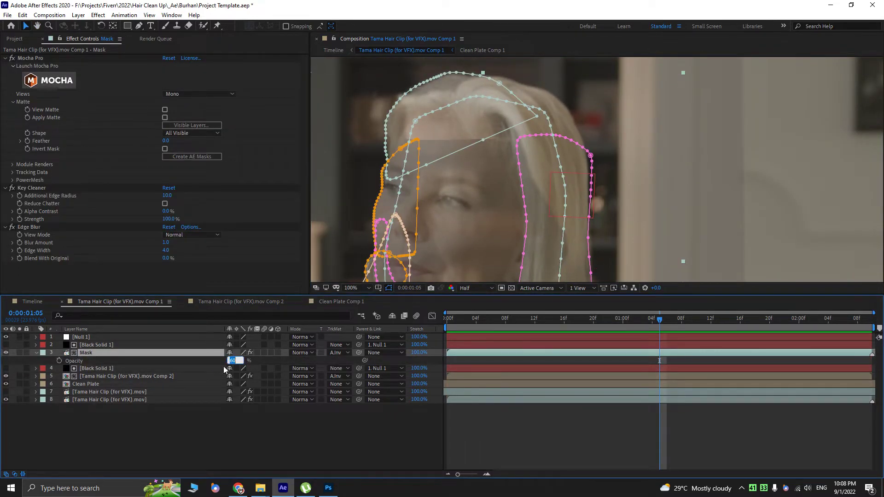
pyautogui.click(239, 380)
pyautogui.moveTo(231, 363); pyautogui.dragTo(272, 361)
# - Play back the composite fitted, enlarged to the full window and close up to check the cleaned hair in motion
pyautogui.moveTo(501, 180); pyautogui.dragTo(531, 166)
pyautogui.hotkey('ctrl', 'shift', 'h')
pyautogui.hotkey('ctrl', 'shift', 'h')
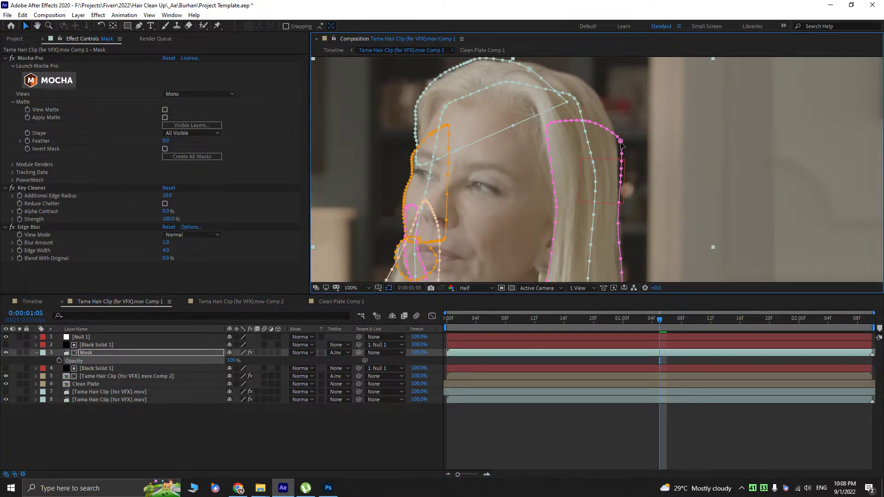
pyautogui.hotkey('ctrl', 'shift', 'h')
pyautogui.moveTo(587, 168); pyautogui.dragTo(599, 182)
pyautogui.scroll(-1, 608, 173)
pyautogui.press('space')
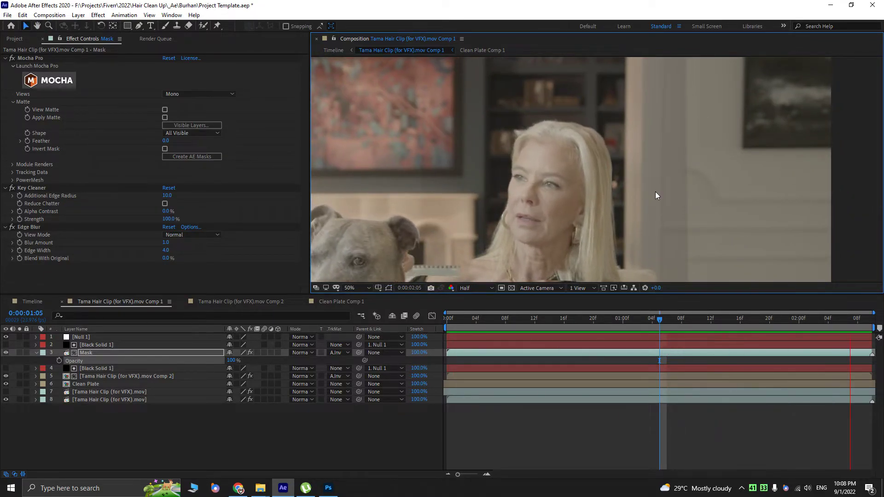
pyautogui.hotkey('shift', '/')
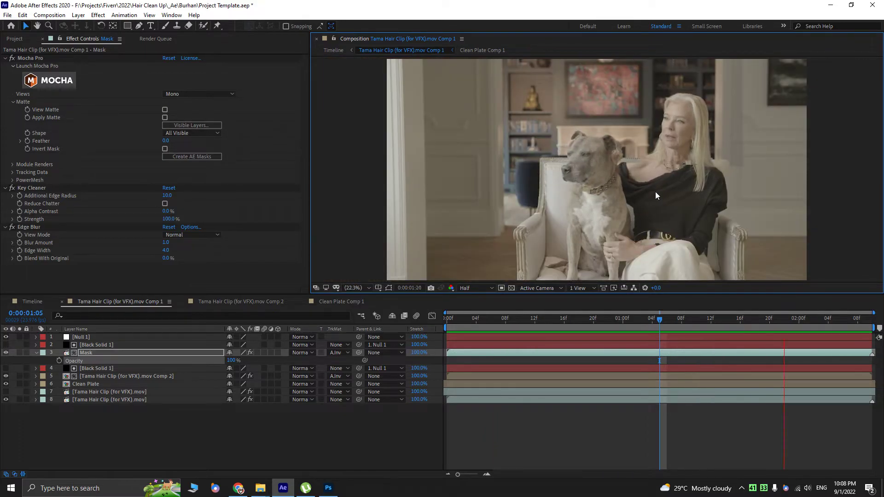
pyautogui.press('`')
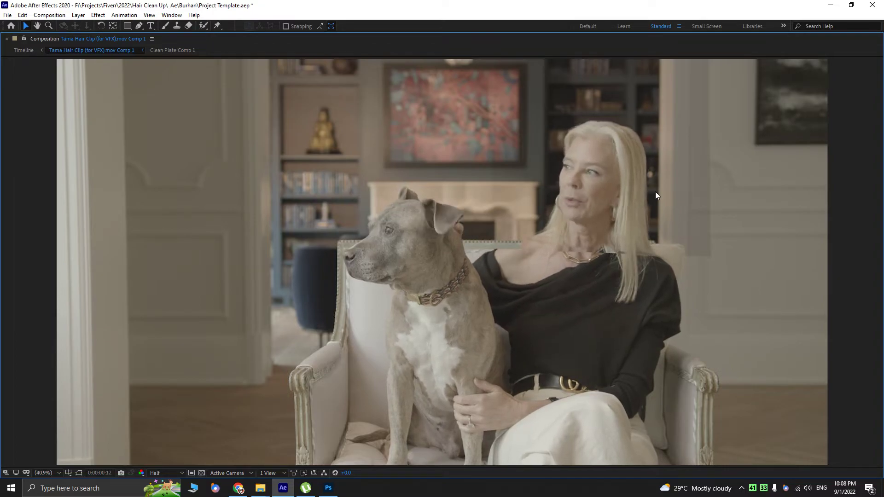
pyautogui.press('.')
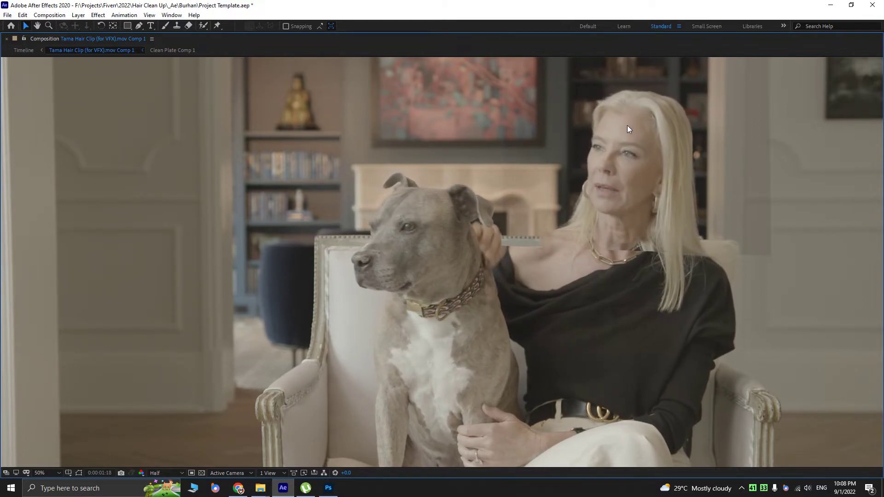
pyautogui.moveTo(687, 169); pyautogui.dragTo(583, 218)
pyautogui.scroll(2, 583, 218)
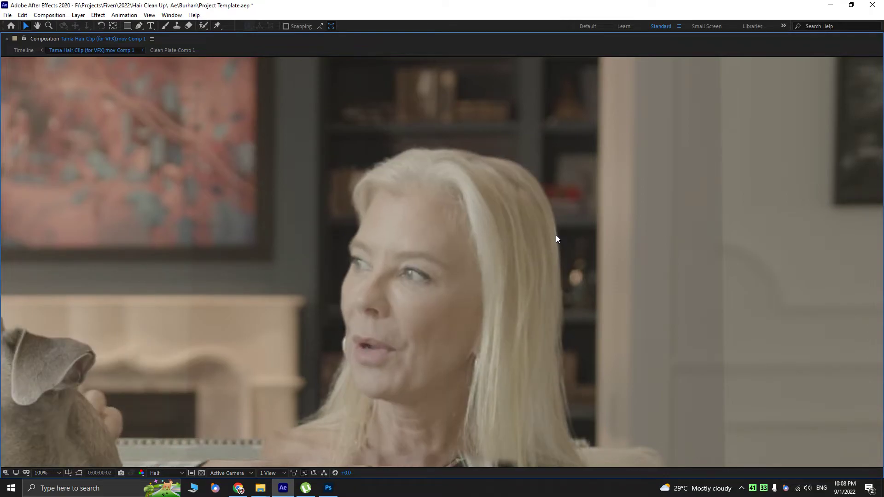
# - Scrub through the clip from its first frames and examine the hair edge at the back of the head up close
pyautogui.press('`')
pyautogui.moveTo(716, 120); pyautogui.dragTo(536, 154)
pyautogui.scroll(1, 428, 236)
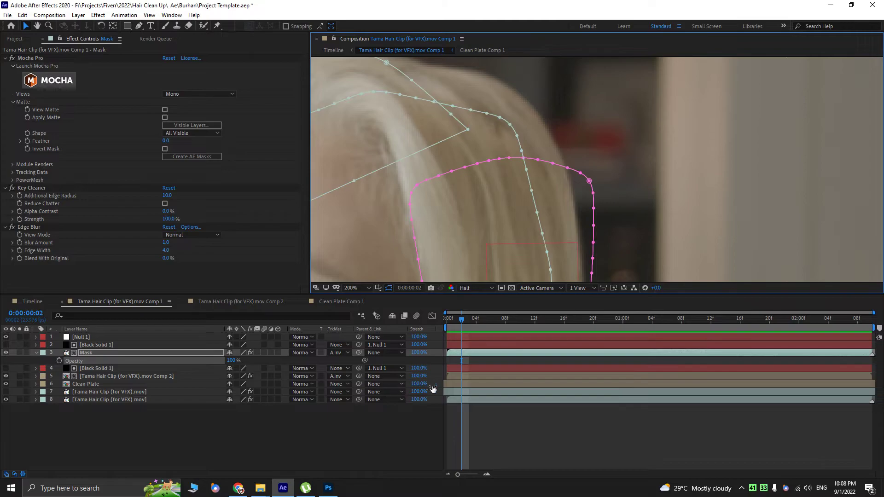
pyautogui.moveTo(462, 318); pyautogui.dragTo(389, 246)
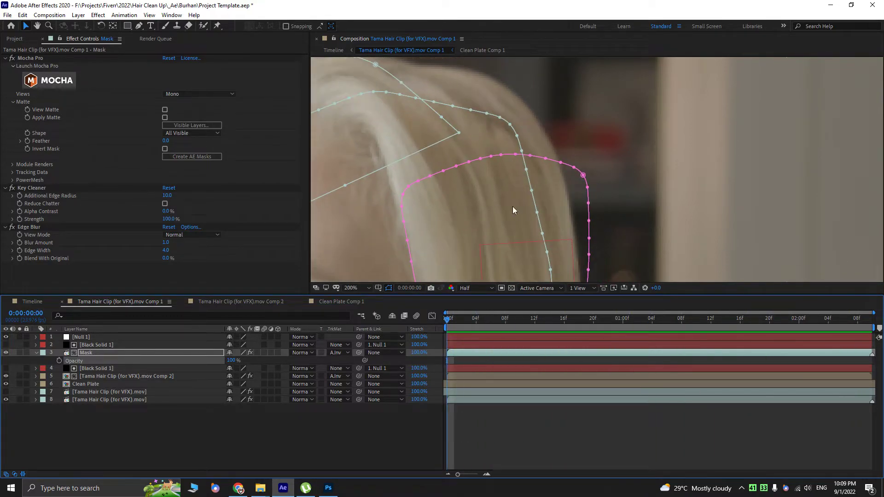
pyautogui.scroll(1, 514, 209)
pyautogui.moveTo(515, 211); pyautogui.dragTo(665, 114)
pyautogui.scroll(-3, 663, 134)
pyautogui.moveTo(621, 201)
pyautogui.mouseDown()
pyautogui.moveTo(630, 165)
pyautogui.moveTo(606, 199)
pyautogui.mouseUp()
pyautogui.moveTo(536, 317); pyautogui.dragTo(412, 252)
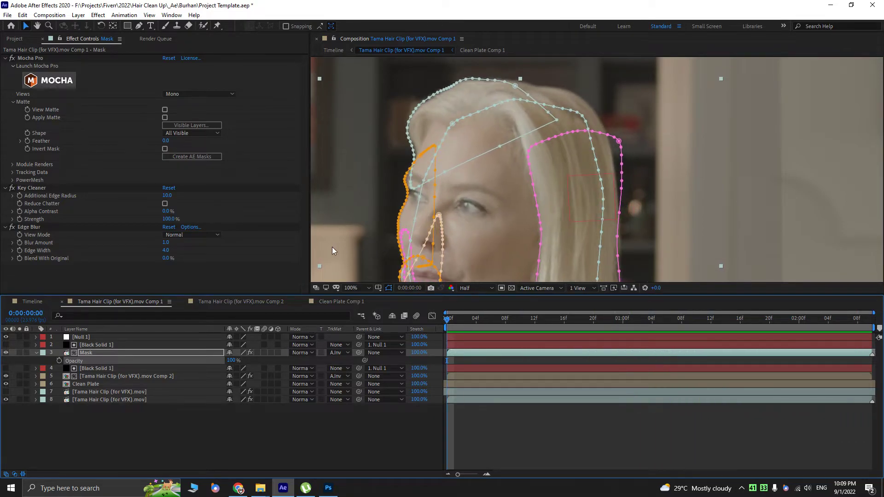
pyautogui.scroll(1, 594, 171)
pyautogui.moveTo(578, 134); pyautogui.dragTo(535, 171)
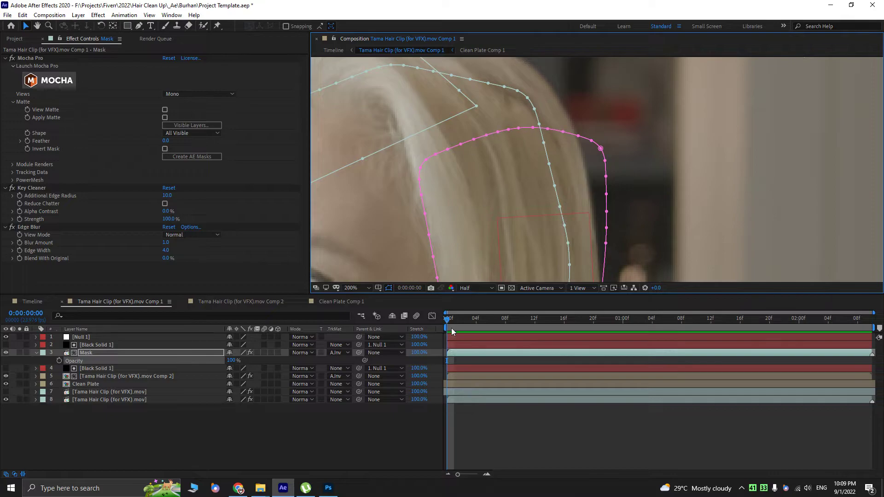
pyautogui.moveTo(462, 325); pyautogui.dragTo(842, 325)
pyautogui.press('Home')
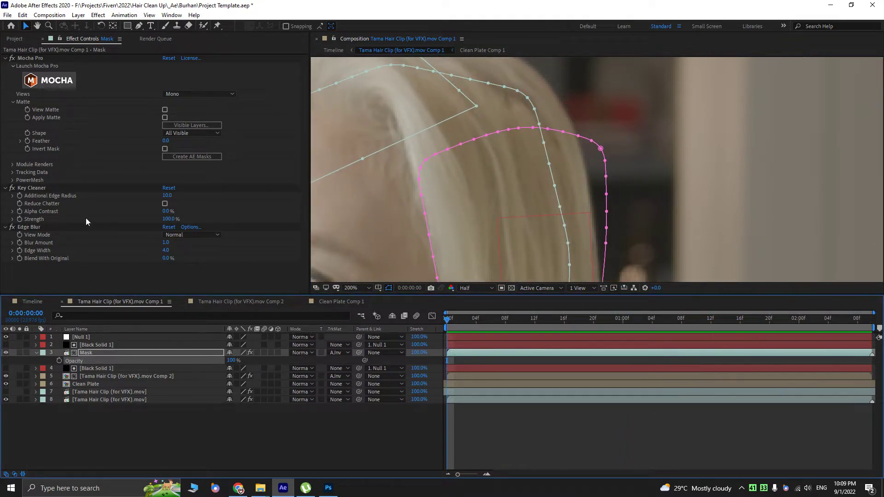
# - Switch the composition preview to full resolution and launch Mocha Pro from the Mask layer
pyautogui.click(49, 85)
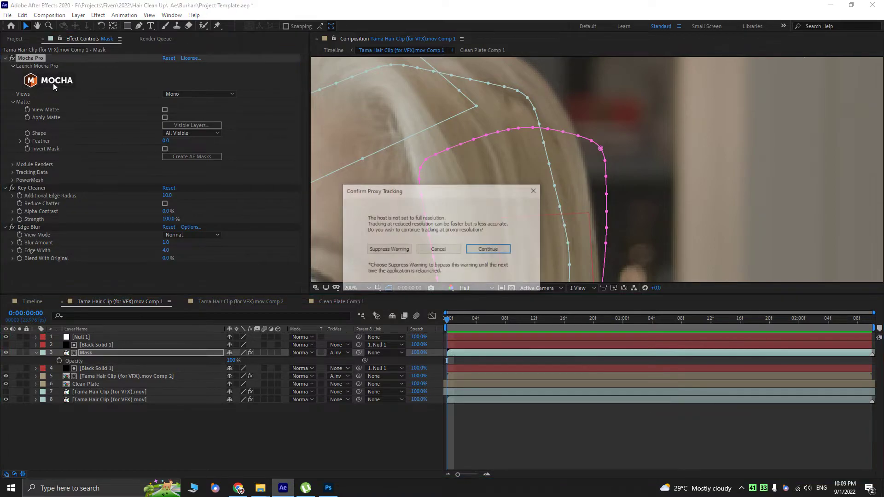
pyautogui.click(439, 249)
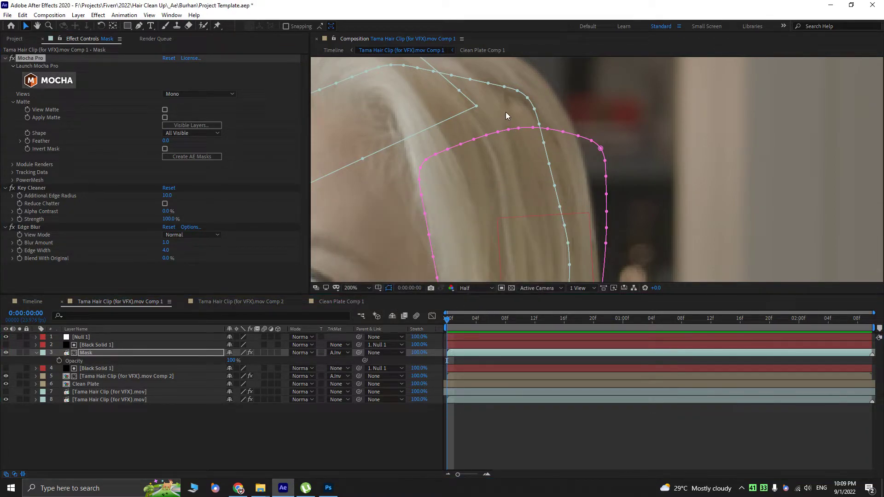
pyautogui.click(462, 287)
pyautogui.click(465, 305)
pyautogui.click(64, 79)
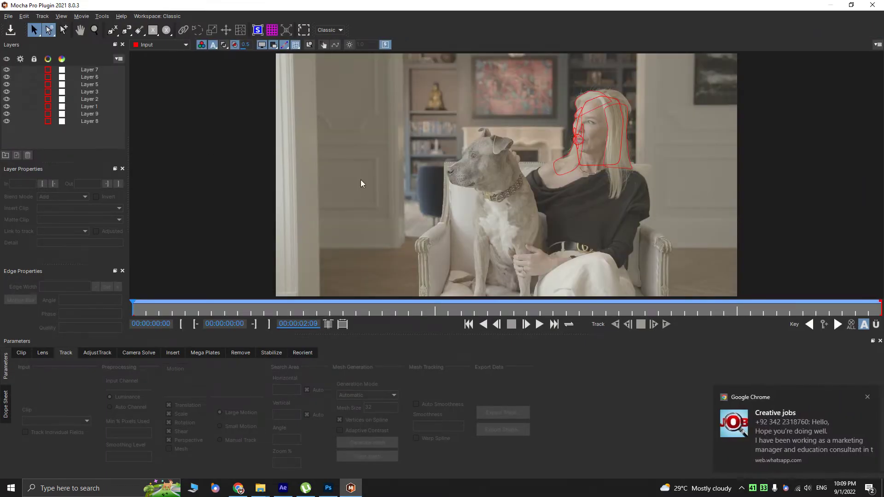
# - At 0:00:00:00, raise the top spline point of Layer 1 over the long hair and nudge its upper hair-side point outward
pyautogui.press('z')
pyautogui.moveTo(610, 157); pyautogui.dragTo(619, 131)
pyautogui.press('x')
pyautogui.moveTo(619, 131); pyautogui.dragTo(518, 191)
pyautogui.press('z')
pyautogui.moveTo(518, 191); pyautogui.dragTo(580, 92)
pyautogui.moveTo(538, 160); pyautogui.dragTo(558, 118)
pyautogui.press('x')
pyautogui.moveTo(455, 129); pyautogui.dragTo(412, 254)
pyautogui.press('z')
pyautogui.moveTo(453, 216); pyautogui.dragTo(486, 143)
pyautogui.click(465, 186)
pyautogui.press('x')
pyautogui.moveTo(457, 193); pyautogui.dragTo(455, 148)
pyautogui.moveTo(134, 309); pyautogui.dragTo(116, 307)
pyautogui.scroll(6, 422, 120)
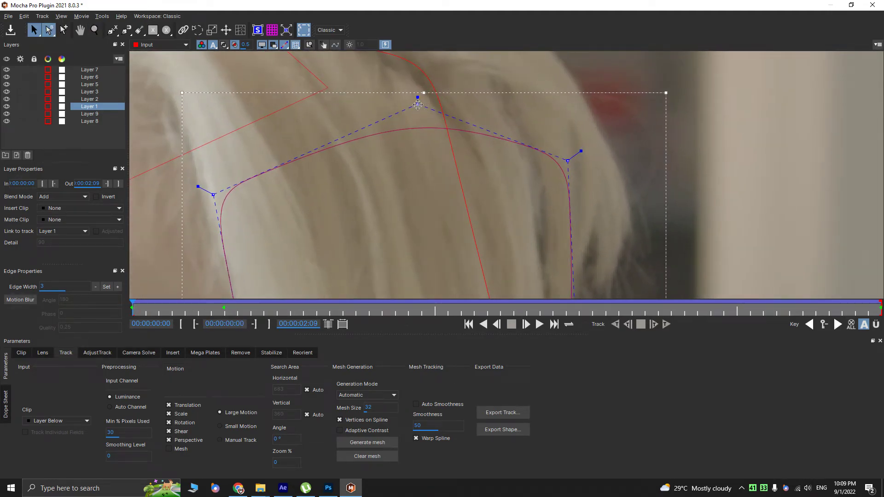
pyautogui.moveTo(447, 125); pyautogui.dragTo(430, 160)
pyautogui.moveTo(400, 141); pyautogui.dragTo(400, 116)
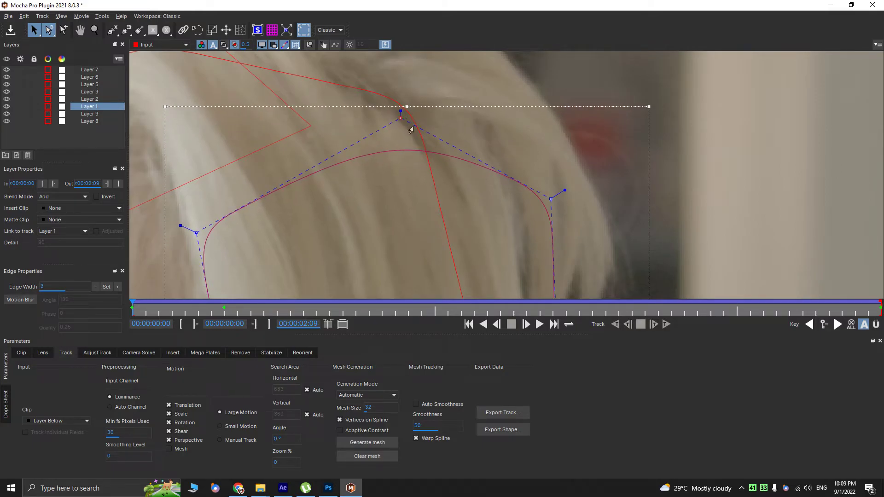
pyautogui.moveTo(550, 198); pyautogui.dragTo(555, 197)
pyautogui.press('x')
pyautogui.moveTo(534, 251); pyautogui.dragTo(477, 213)
# - Turn on the stabilized view for Layer 1 and raise its top spline point at 0:00:00:07
pyautogui.moveTo(222, 308); pyautogui.dragTo(11, 286)
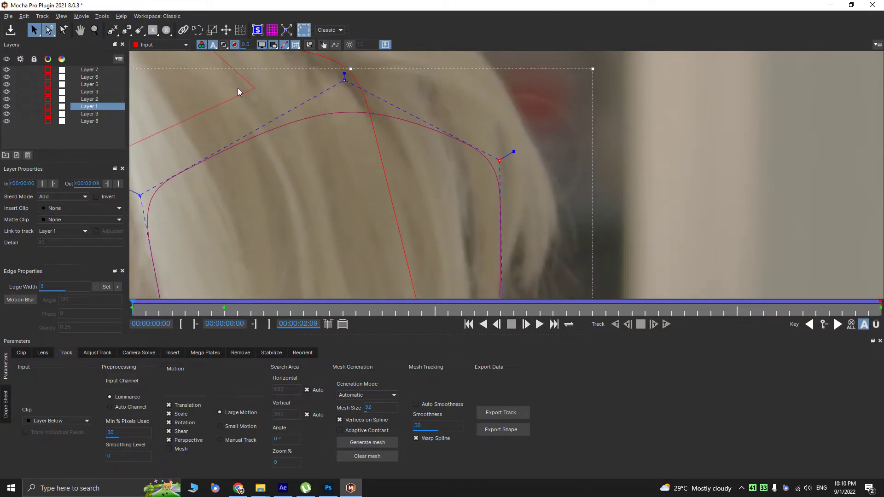
pyautogui.click(323, 47)
pyautogui.press('z')
pyautogui.moveTo(381, 112); pyautogui.dragTo(366, 217)
pyautogui.press('x')
pyautogui.moveTo(359, 203); pyautogui.dragTo(363, 220)
pyautogui.moveTo(149, 310); pyautogui.dragTo(224, 306)
pyautogui.press('x')
pyautogui.moveTo(411, 168); pyautogui.dragTo(389, 238)
pyautogui.moveTo(341, 164); pyautogui.dragTo(322, 123)
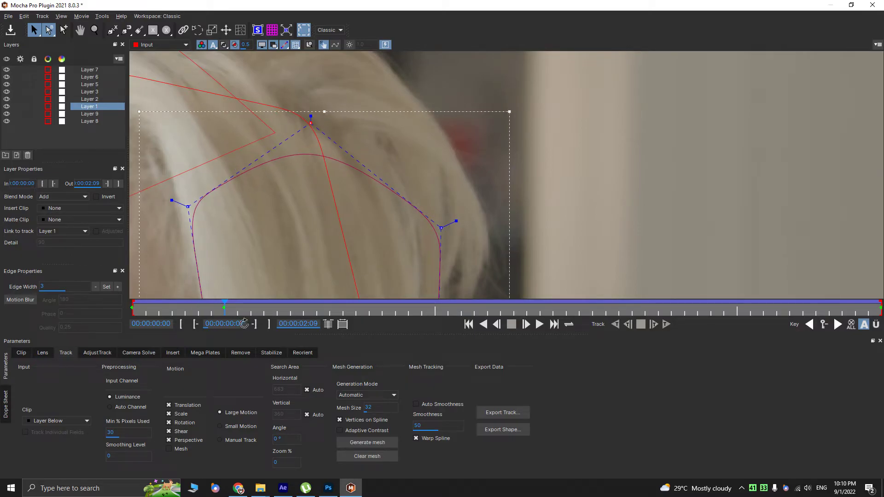
# - At 0:00:00:07, raise Layer 1's upper hair-side spline point and shift its top point toward the hair edge
pyautogui.click(145, 307)
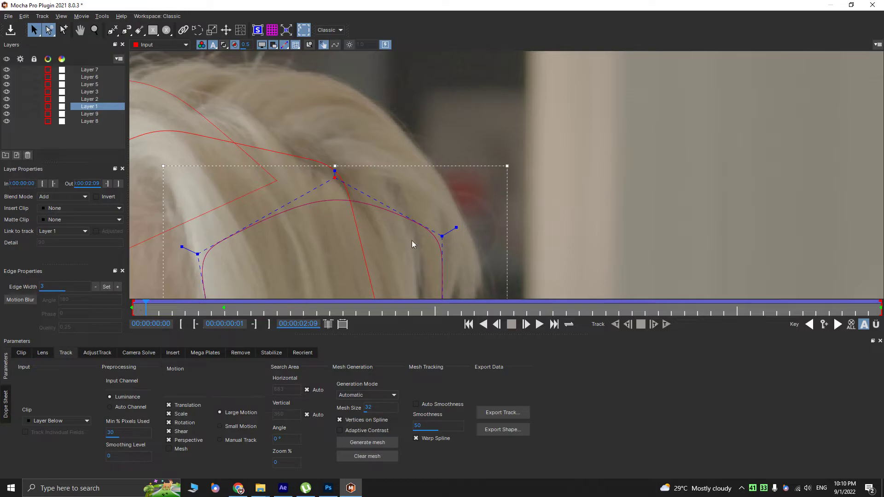
pyautogui.click(217, 309)
pyautogui.moveTo(450, 226); pyautogui.dragTo(443, 185)
pyautogui.moveTo(214, 309)
pyautogui.mouseDown()
pyautogui.moveTo(108, 303)
pyautogui.moveTo(225, 302)
pyautogui.mouseUp()
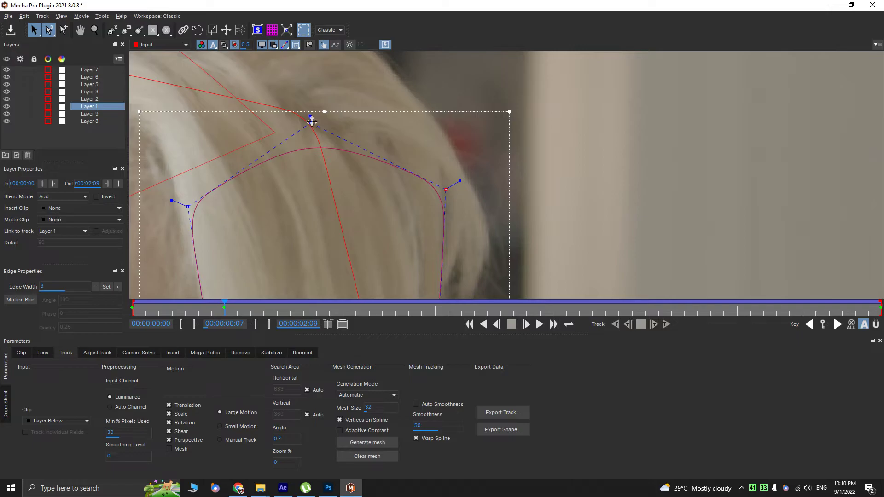
pyautogui.moveTo(315, 121); pyautogui.dragTo(331, 126)
# - At 0:00:02:09, raise Layer 1's three upper spline points to follow the hair, and check the neighbouring frames
pyautogui.moveTo(225, 311); pyautogui.dragTo(880, 297)
pyautogui.press('x')
pyautogui.moveTo(514, 173); pyautogui.dragTo(415, 182)
pyautogui.scroll(-4, 414, 182)
pyautogui.press('x')
pyautogui.moveTo(361, 173); pyautogui.dragTo(375, 225)
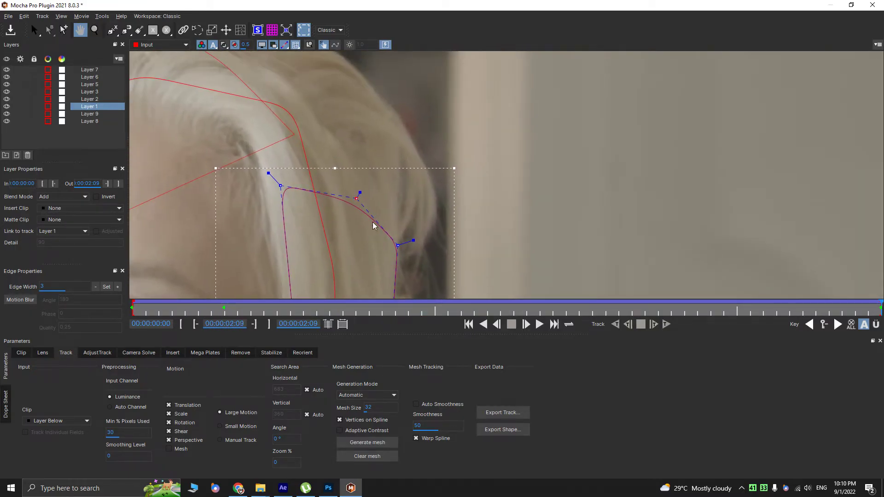
pyautogui.moveTo(359, 193); pyautogui.dragTo(335, 121)
pyautogui.moveTo(280, 187); pyautogui.dragTo(252, 130)
pyautogui.moveTo(396, 241); pyautogui.dragTo(401, 167)
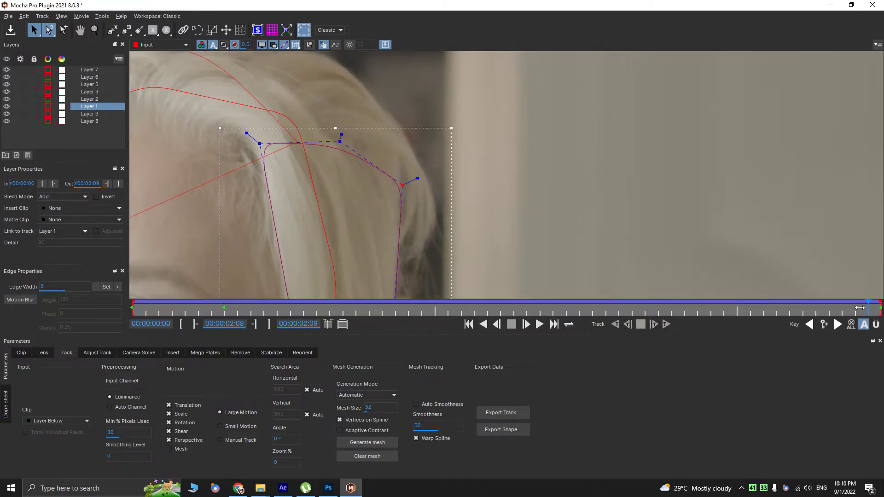
pyautogui.moveTo(876, 313); pyautogui.dragTo(862, 310)
pyautogui.click(837, 325)
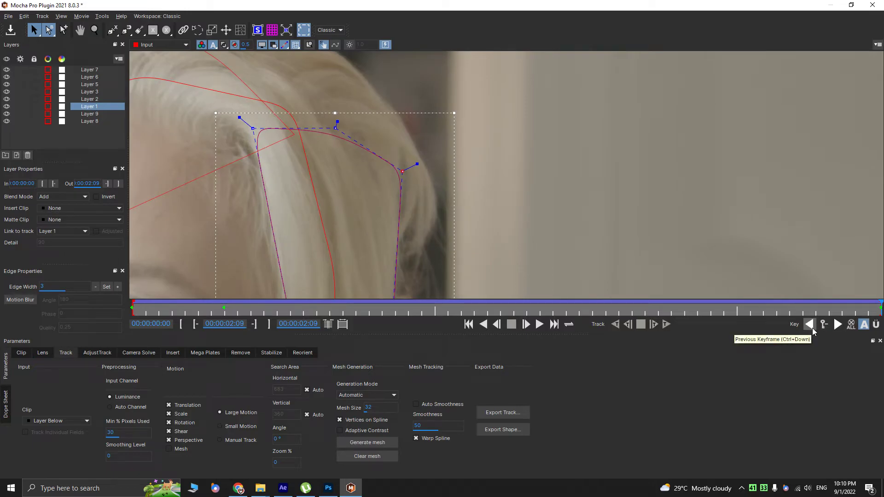
# - Step back and forth between 0:00:00:00 and 0:00:00:08 to check how Layer 1's spline follows the hair
pyautogui.click(809, 325)
pyautogui.press('x')
pyautogui.moveTo(429, 236); pyautogui.dragTo(513, 125)
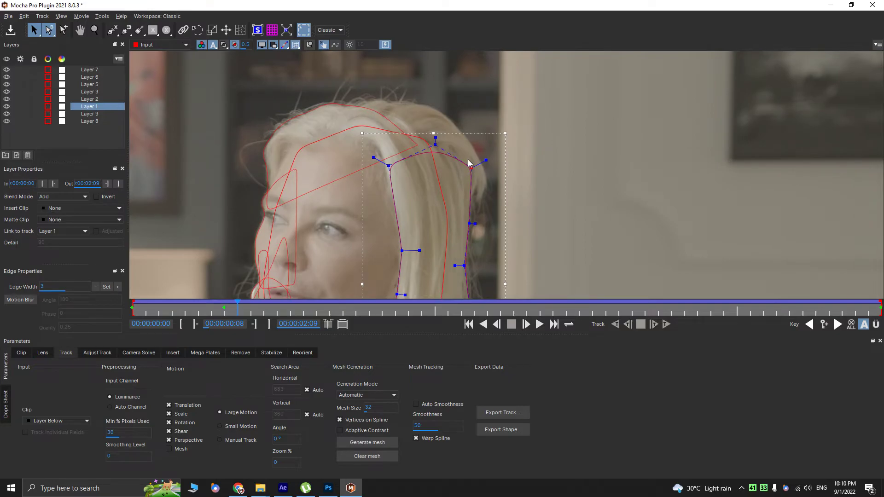
pyautogui.press('Right')
pyautogui.press('Left')
pyautogui.press('Left')
pyautogui.press('Left')
pyautogui.press('Left')
pyautogui.press('Left')
pyautogui.press('Left')
pyautogui.press('Left')
pyautogui.press('Left')
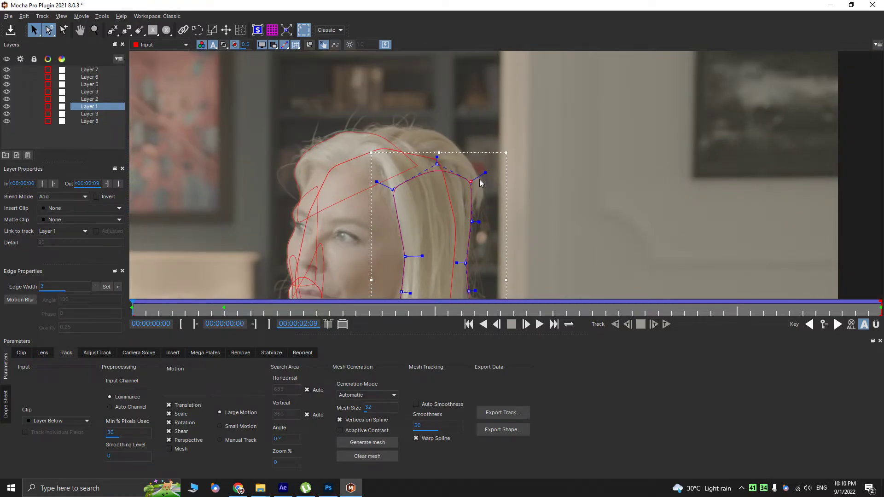
pyautogui.press('Right')
pyautogui.press('Right')
pyautogui.press('Right')
pyautogui.press('Right')
pyautogui.press('Right')
pyautogui.press('Right')
pyautogui.press('Right')
pyautogui.press('Left')
pyautogui.press('Left')
pyautogui.press('Left')
pyautogui.press('Left')
pyautogui.press('Left')
pyautogui.press('Left')
pyautogui.press('Left')
pyautogui.press('Right')
pyautogui.press('Right')
pyautogui.press('Right')
pyautogui.press('Right')
pyautogui.press('Right')
pyautogui.press('Right')
pyautogui.press('Right')
pyautogui.press('Left')
pyautogui.press('Left')
pyautogui.press('Left')
pyautogui.press('Left')
pyautogui.press('Left')
pyautogui.press('Left')
pyautogui.press('Left')
pyautogui.press('Right')
pyautogui.press('Right')
pyautogui.press('Right')
pyautogui.press('Right')
pyautogui.press('Right')
pyautogui.press('Right')
pyautogui.press('Right')
# - At 0:00:02:09, nudge Layer 1's middle hair-side spline point slightly inward
pyautogui.hotkey('shift', 'Right')
pyautogui.scroll(5, 482, 195)
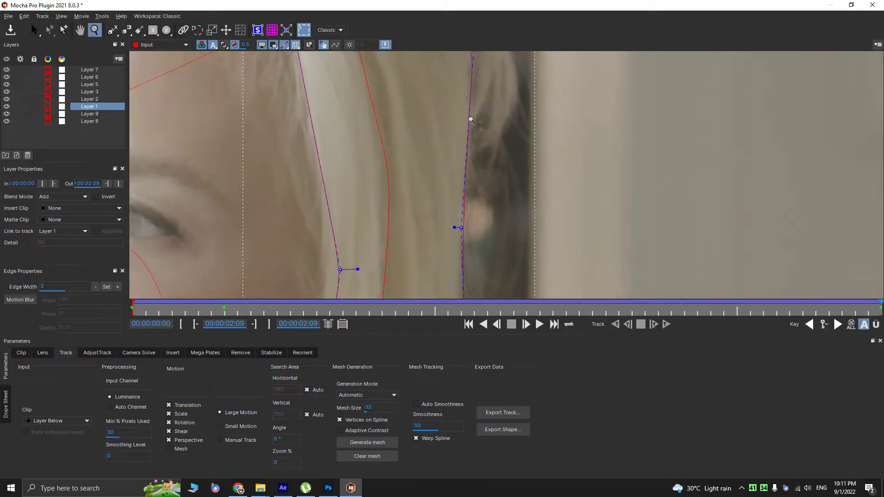
pyautogui.moveTo(458, 236); pyautogui.dragTo(456, 235)
pyautogui.scroll(-6, 467, 144)
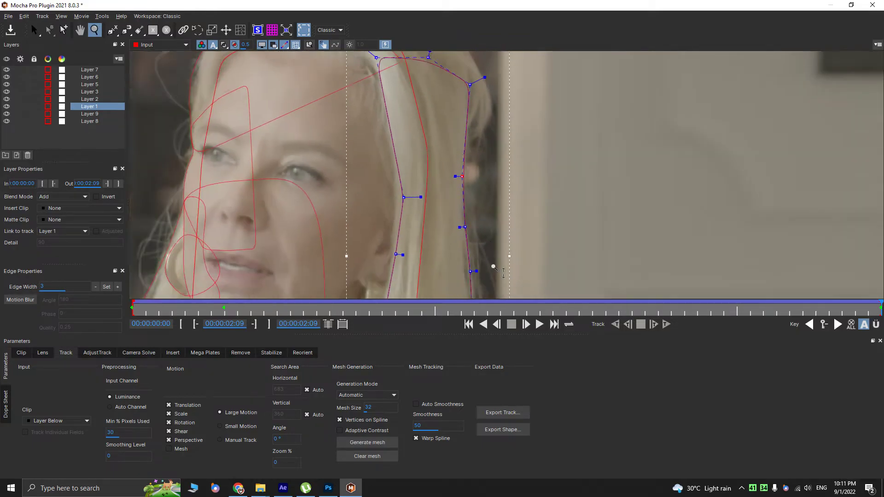
# - At 0:00:01:16, raise Layer 1's top and upper hair-side spline points
pyautogui.moveTo(865, 309); pyautogui.dragTo(656, 285)
pyautogui.press('z')
pyautogui.moveTo(533, 4); pyautogui.dragTo(413, 140)
pyautogui.press('x')
pyautogui.press('z')
pyautogui.moveTo(395, 196)
pyautogui.mouseDown()
pyautogui.moveTo(405, 172)
pyautogui.moveTo(404, 193)
pyautogui.mouseUp()
pyautogui.press('x')
pyautogui.press('s')
pyautogui.click(799, 302)
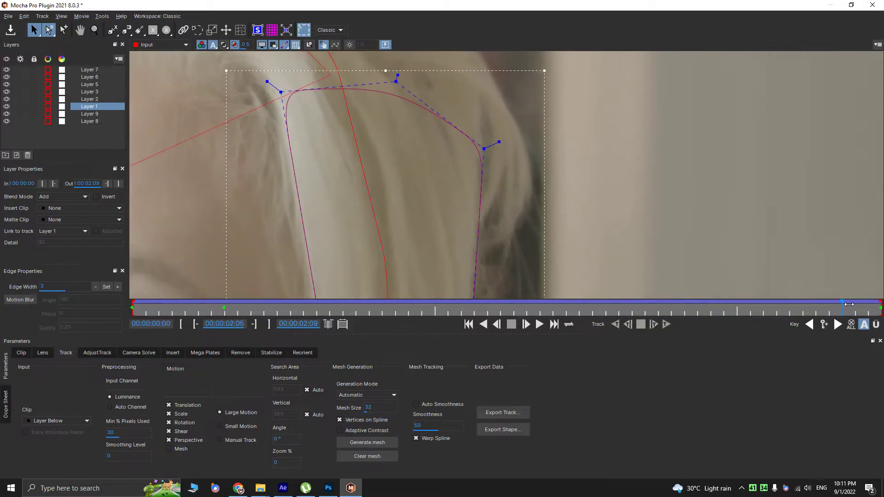
pyautogui.moveTo(799, 302); pyautogui.dragTo(656, 294)
pyautogui.moveTo(400, 143); pyautogui.dragTo(404, 129)
pyautogui.moveTo(488, 188); pyautogui.dragTo(489, 177)
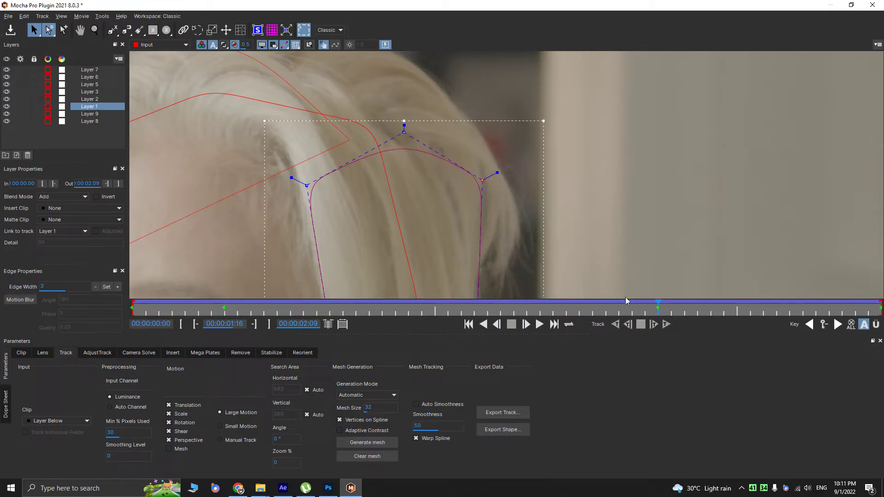
# - Shift Layer 1's top spline point slightly inward and down at 0:00:00:19 and 0:00:00:13
pyautogui.moveTo(659, 304); pyautogui.dragTo(374, 245)
pyautogui.moveTo(411, 131); pyautogui.dragTo(401, 134)
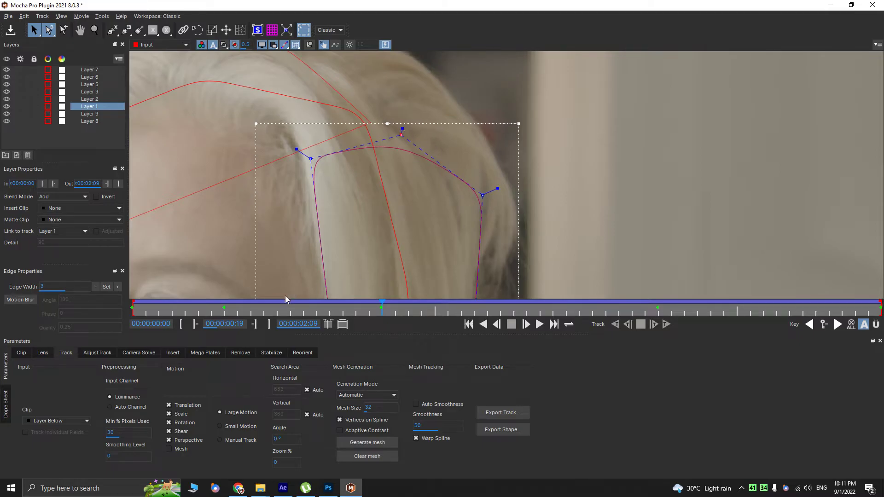
pyautogui.moveTo(305, 306)
pyautogui.mouseDown()
pyautogui.moveTo(223, 303)
pyautogui.moveTo(302, 303)
pyautogui.mouseUp()
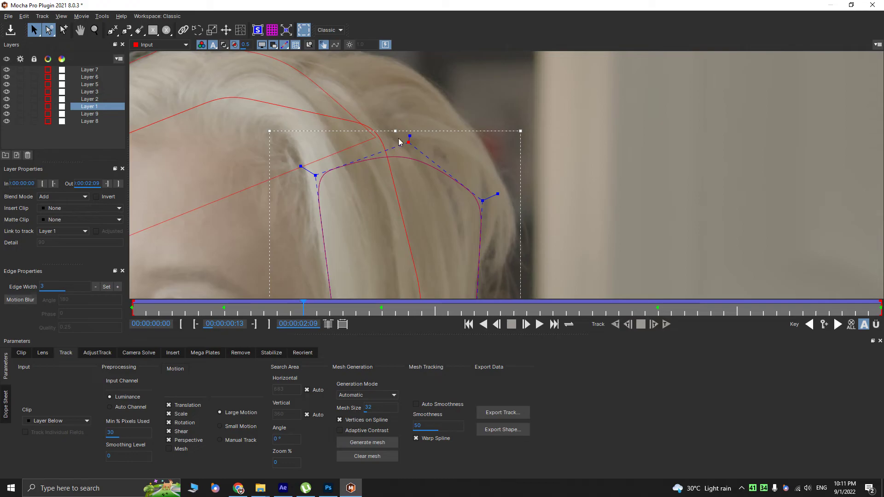
pyautogui.moveTo(405, 142); pyautogui.dragTo(400, 144)
# - At 0:00:00:13, raise Layer 1's upper hair-side spline point and fine-tune its height
pyautogui.moveTo(302, 300)
pyautogui.mouseDown()
pyautogui.moveTo(481, 303)
pyautogui.moveTo(223, 303)
pyautogui.moveTo(303, 299)
pyautogui.mouseUp()
pyautogui.moveTo(483, 200); pyautogui.dragTo(483, 175)
pyautogui.moveTo(283, 308); pyautogui.dragTo(304, 308)
pyautogui.moveTo(482, 176); pyautogui.dragTo(481, 186)
# - Raise Layer 1's upper hair-side spline point at 0:00:00:19 and lower its top point at 0:00:01:08
pyautogui.moveTo(315, 309); pyautogui.dragTo(384, 306)
pyautogui.moveTo(485, 195); pyautogui.dragTo(485, 173)
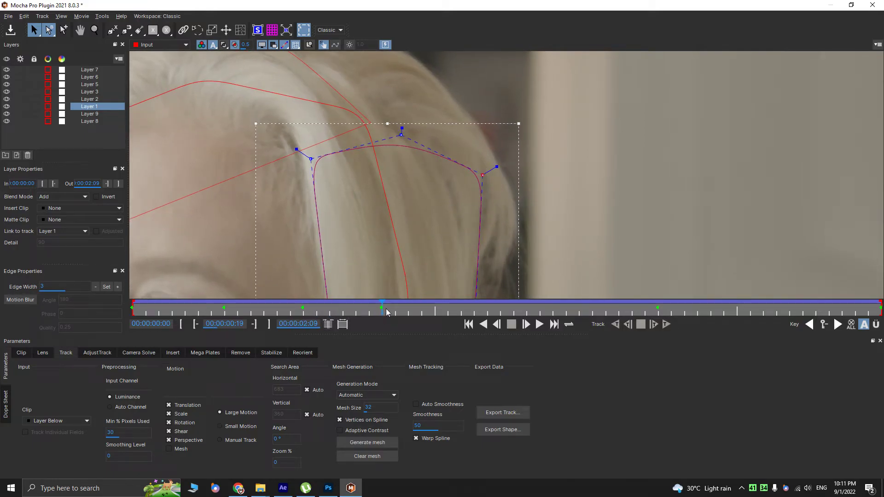
pyautogui.moveTo(381, 306); pyautogui.dragTo(546, 295)
pyautogui.moveTo(403, 139); pyautogui.dragTo(406, 158)
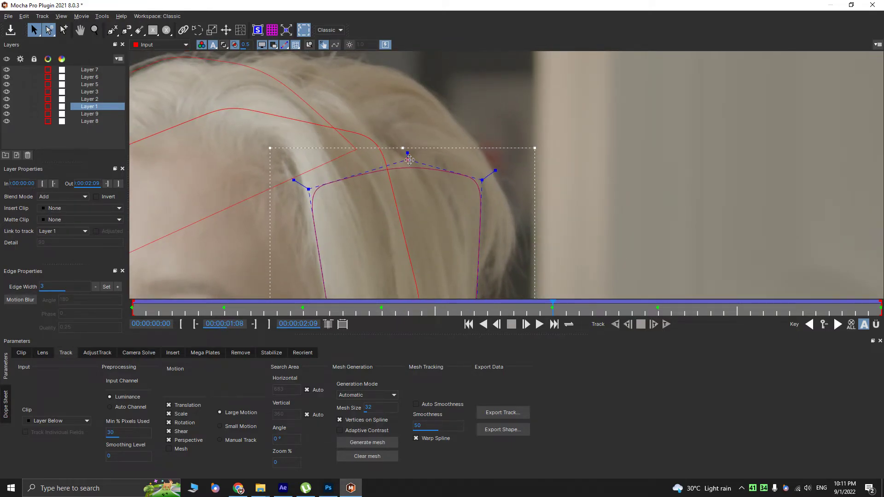
# - Lower Layer 1's upper hair-side spline point at 0:00:01:08, and at 0:00:02:01 raise it and shift the top point slightly inward
pyautogui.moveTo(482, 179); pyautogui.dragTo(483, 188)
pyautogui.moveTo(553, 302); pyautogui.dragTo(880, 302)
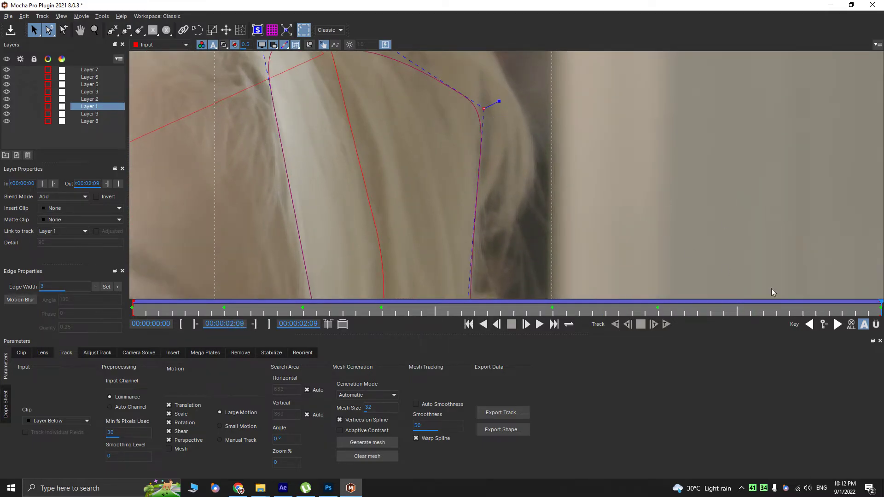
pyautogui.press('Left')
pyautogui.press('Left')
pyautogui.press('Left')
pyautogui.press('Left')
pyautogui.press('Left')
pyautogui.press('Left')
pyautogui.press('Left')
pyautogui.press('Left')
pyautogui.moveTo(483, 168); pyautogui.dragTo(486, 148)
pyautogui.moveTo(399, 106); pyautogui.dragTo(390, 106)
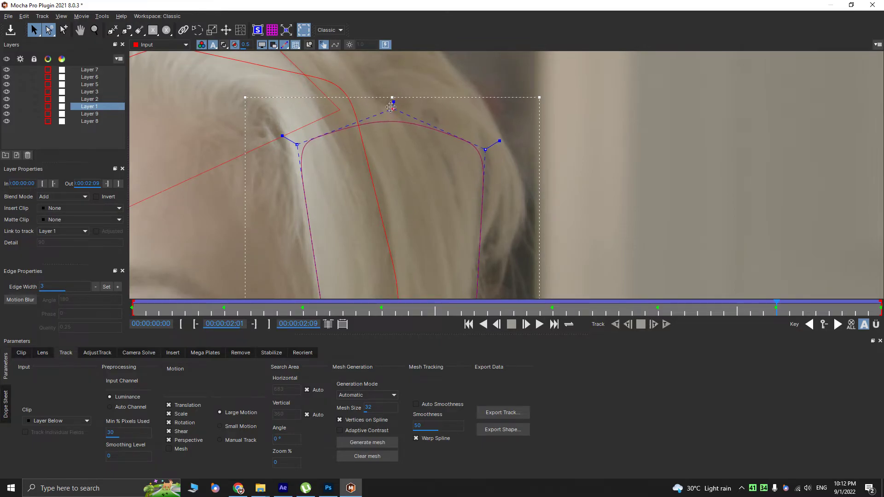
# - At 0:00:02:09, raise Layer 1's upper hair-side spline point and slightly raise its top point
pyautogui.moveTo(796, 314); pyautogui.dragTo(880, 309)
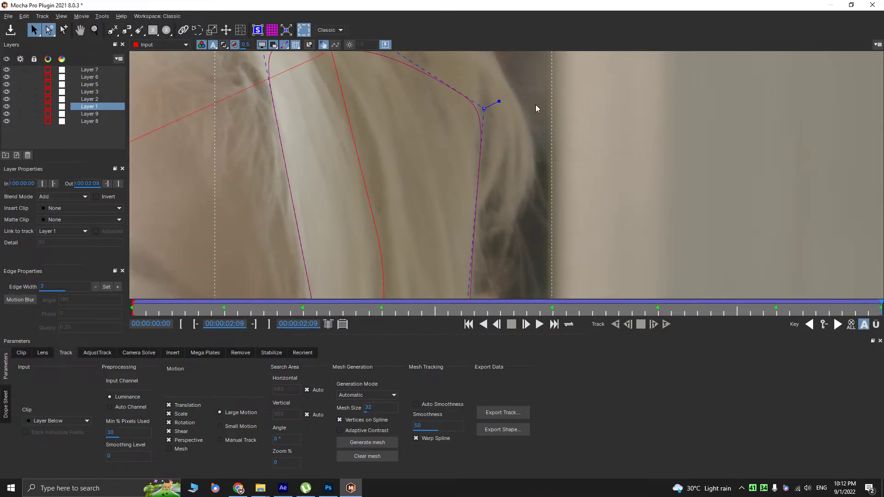
pyautogui.moveTo(484, 108); pyautogui.dragTo(483, 91)
pyautogui.press('x')
pyautogui.moveTo(453, 134); pyautogui.dragTo(490, 225)
pyautogui.moveTo(422, 134); pyautogui.dragTo(424, 129)
# - Raise Layer 1's upper hair-side spline point at 0:00:00:23 and on a frame between the 0:00:01:16 and 0:00:02:01 keyframes
pyautogui.moveTo(871, 312); pyautogui.dragTo(433, 253)
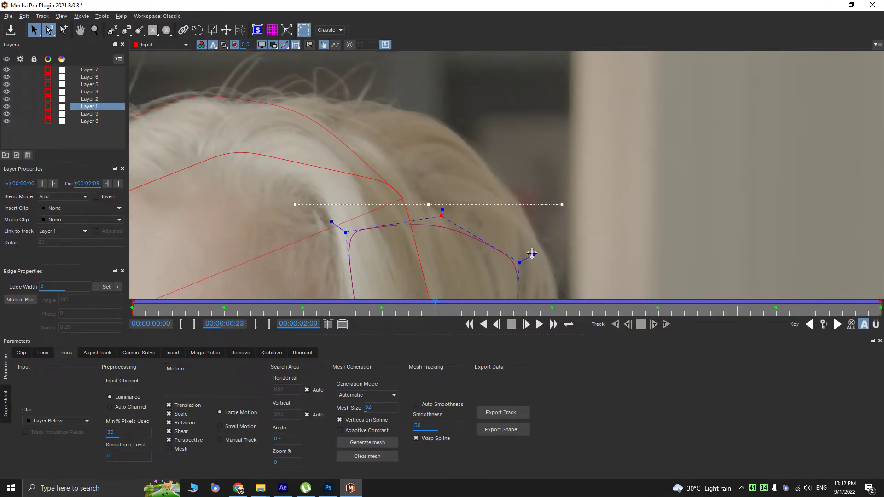
pyautogui.moveTo(521, 262); pyautogui.dragTo(522, 246)
pyautogui.moveTo(445, 309); pyautogui.dragTo(714, 287)
pyautogui.moveTo(526, 248); pyautogui.dragTo(525, 233)
# - Hide every Mocha layer except Layer 1 at the first frame, and save and close Mocha Pro to return to After Effects
pyautogui.moveTo(690, 300); pyautogui.dragTo(3, 265)
pyautogui.moveTo(89, 113); pyautogui.dragTo(95, 70)
pyautogui.click(4, 119)
pyautogui.click(9, 73)
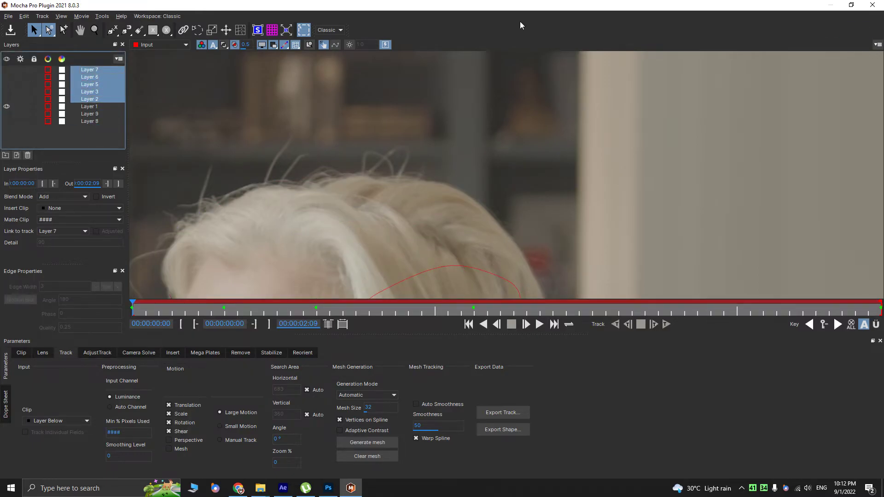
pyautogui.click(871, 4)
# - Create After Effects masks on the Mask layer from Mocha's visible Layer 1 shape
pyautogui.press('v')
pyautogui.click(589, 161)
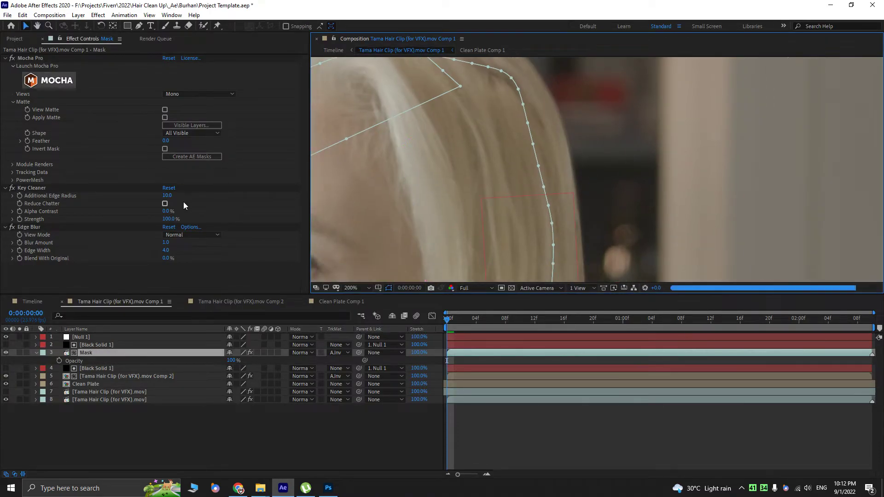
pyautogui.click(187, 157)
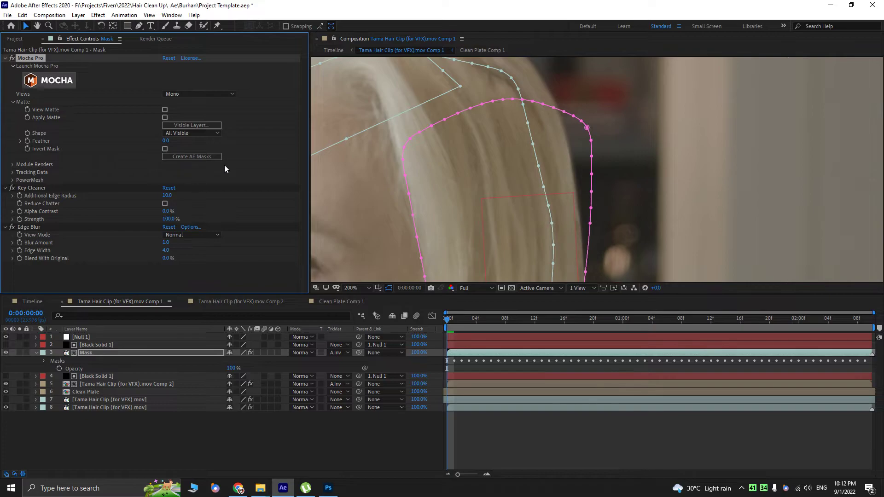
# - Preview the composition to inspect the cleaned hair edge and return to the first frame
pyautogui.scroll(-2, 612, 146)
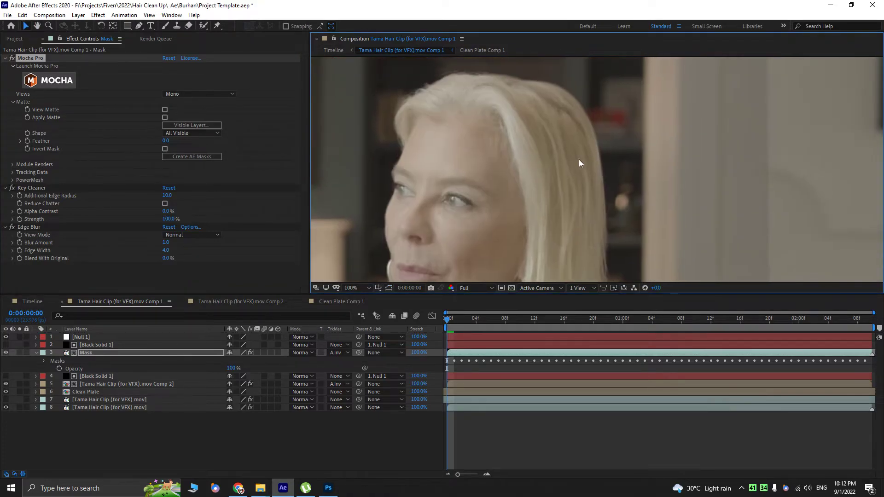
pyautogui.press('space')
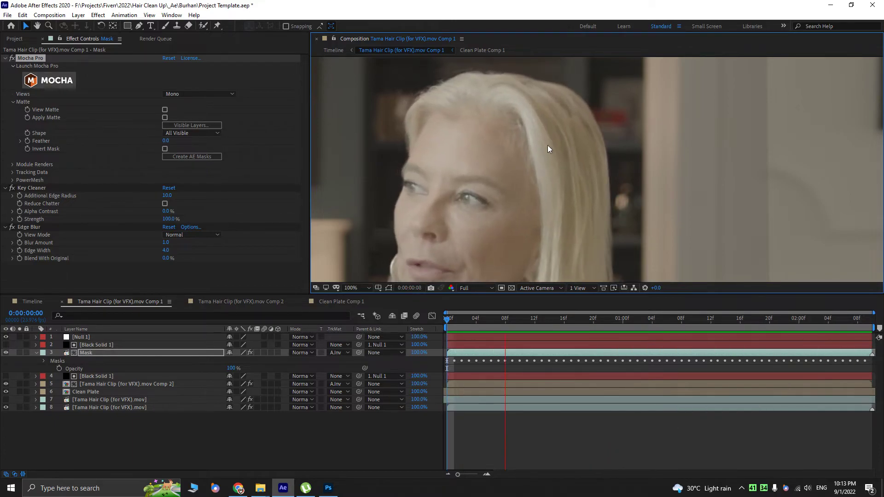
pyautogui.press('space')
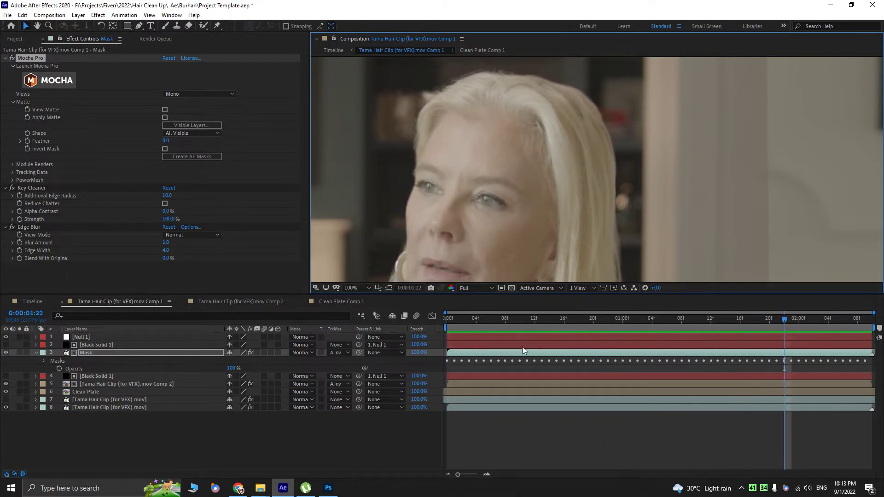
pyautogui.press('Home')
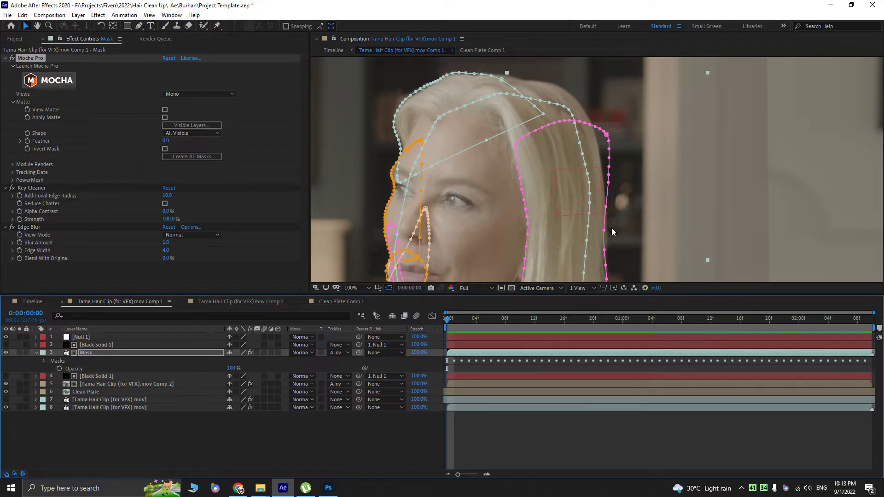
# - Solo the Mask layer, duplicate it, place the copy directly beneath the original and set the copy to No Track Matte
pyautogui.click(19, 352)
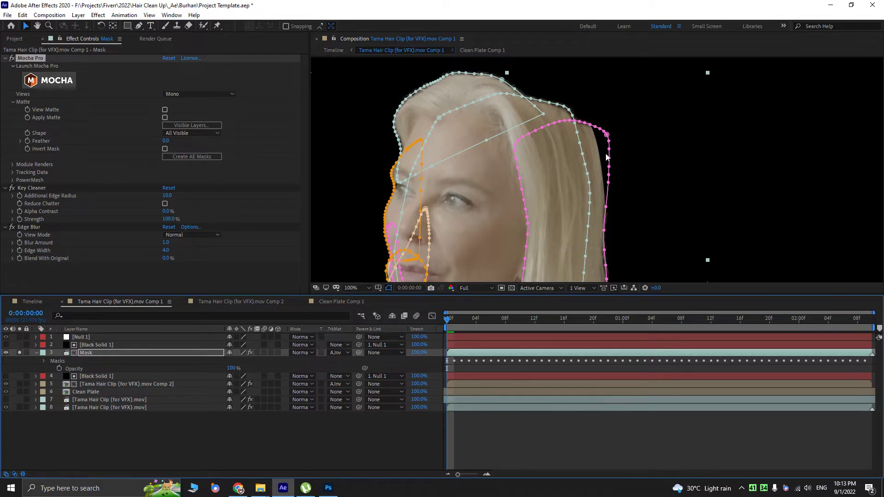
pyautogui.click(84, 351)
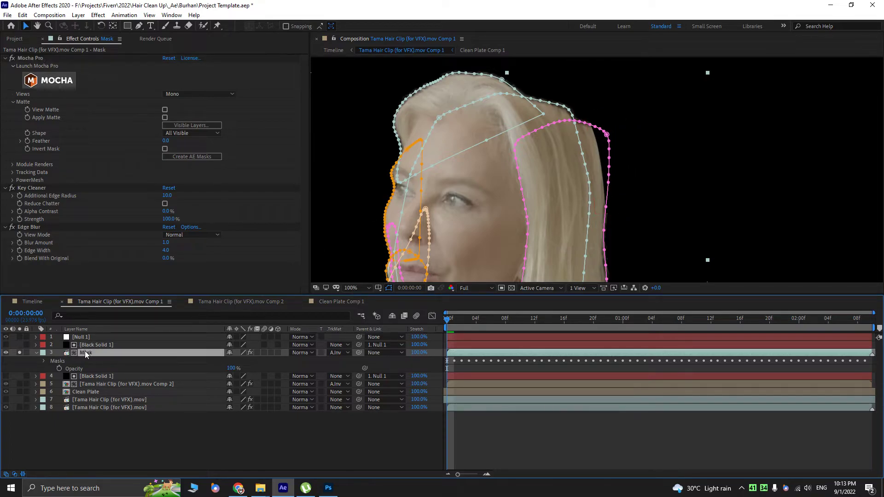
pyautogui.hotkey('ctrl', 'd')
pyautogui.moveTo(88, 346); pyautogui.dragTo(88, 379)
pyautogui.click(337, 377)
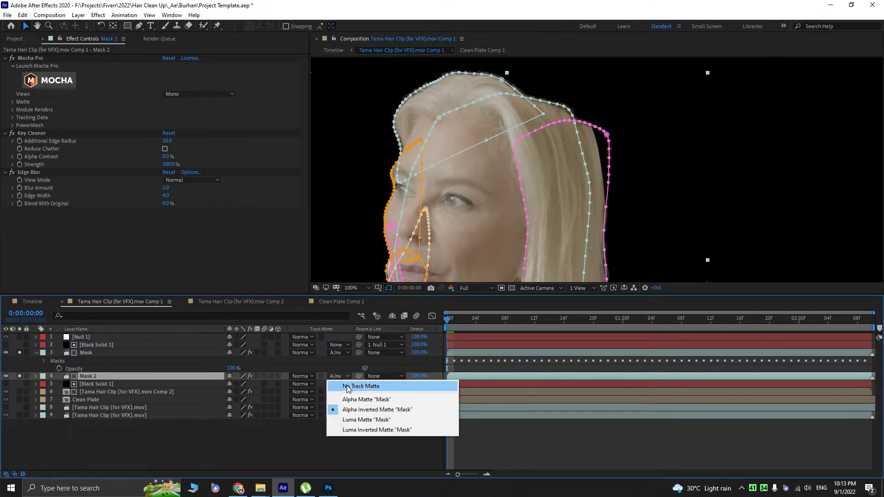
pyautogui.click(345, 386)
# - Delete the hair-side Layer 1 mask from the Mask 2 layer
pyautogui.click(608, 183)
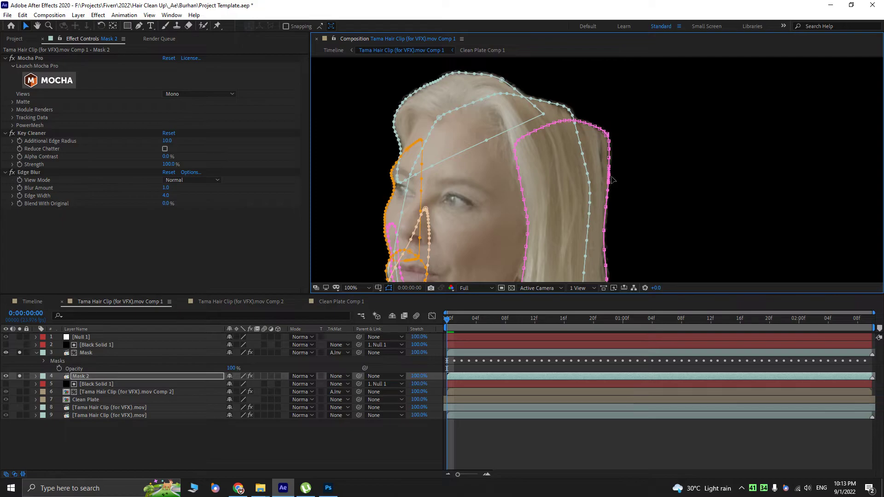
pyautogui.press('Delete')
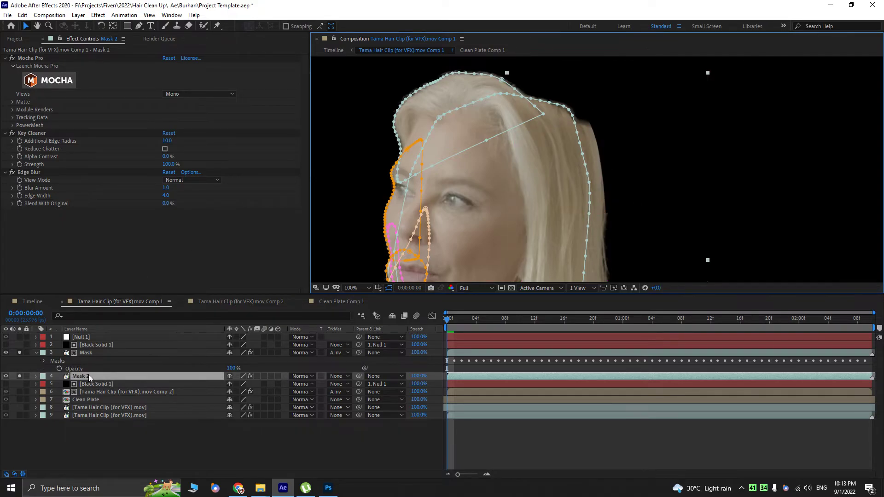
pyautogui.click(90, 345)
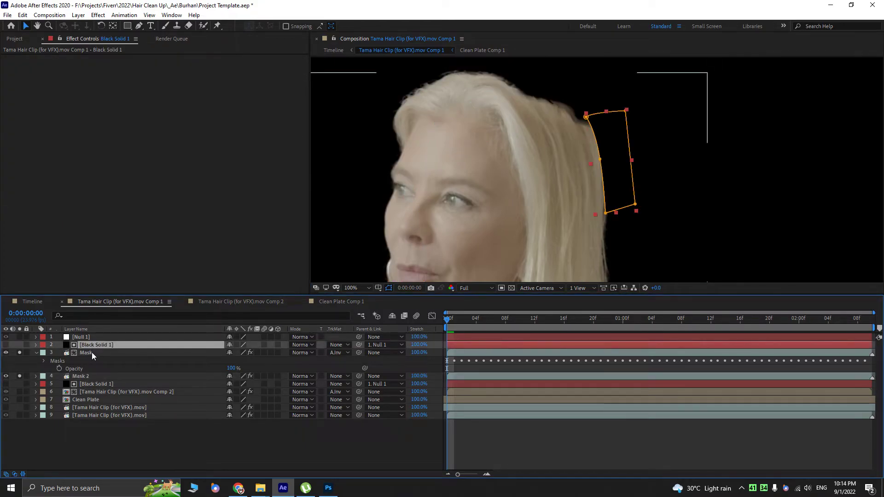
# - Delete every mask except Layer 1 from the Mask layer and take Mask 2 out of solo
pyautogui.click(92, 353)
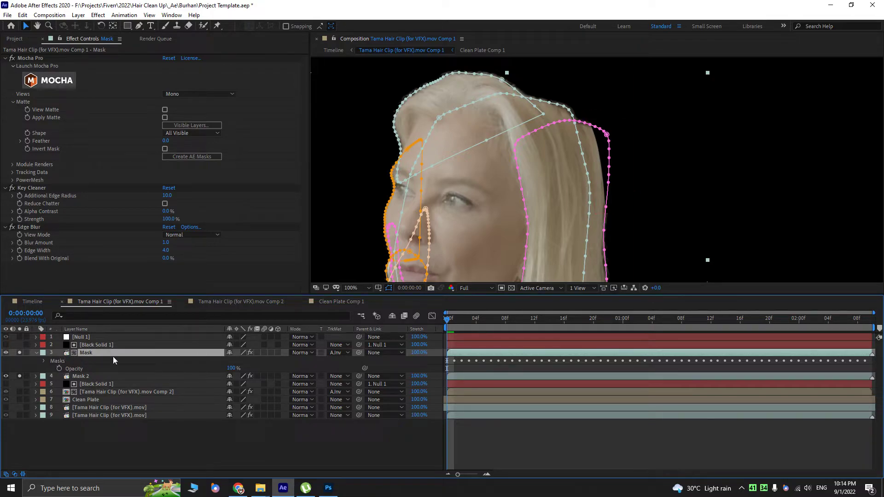
pyautogui.press('m')
pyautogui.scroll(-5, 94, 389)
pyautogui.click(92, 415)
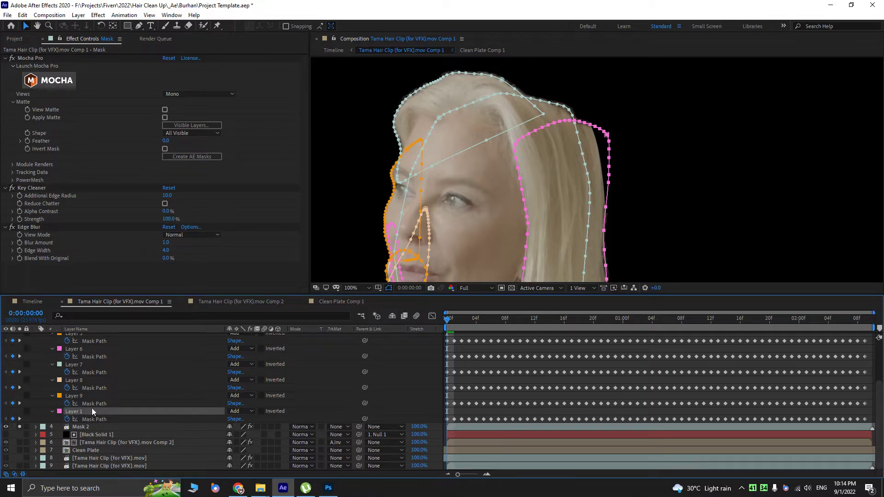
pyautogui.click(88, 396)
pyautogui.scroll(3, 85, 389)
pyautogui.keyDown('shift'); pyautogui.click(79, 359); pyautogui.keyUp('shift')
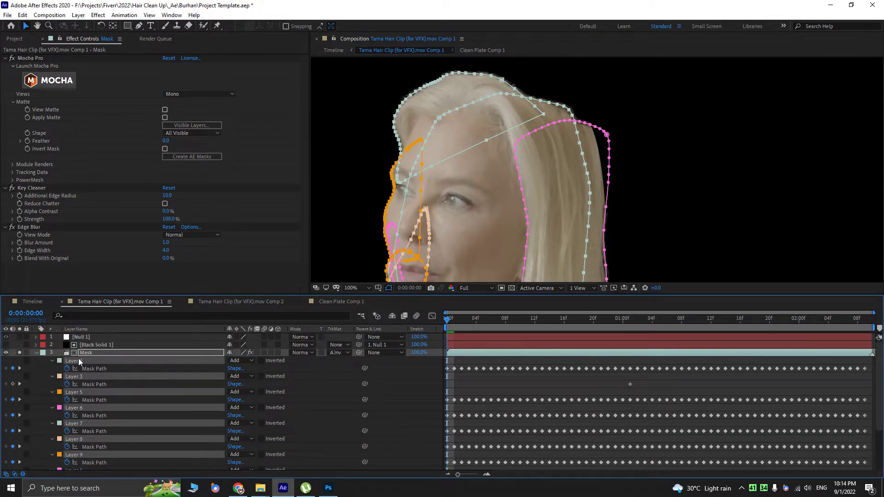
pyautogui.press('Delete')
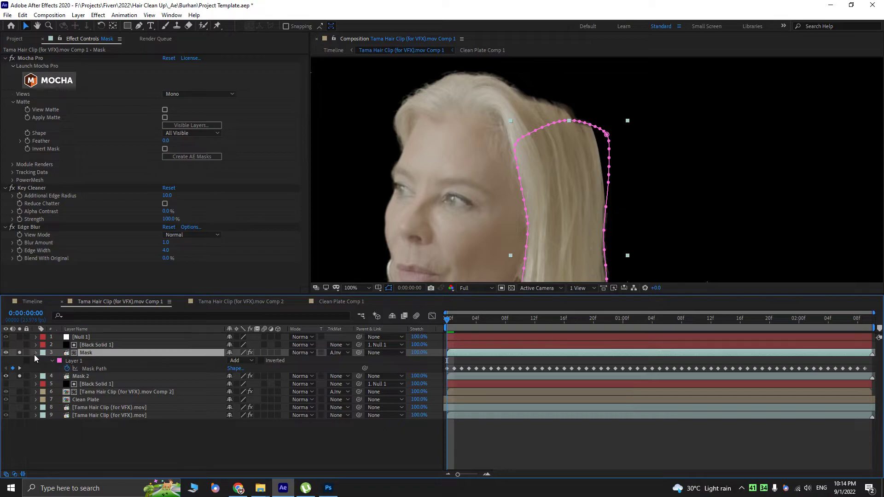
pyautogui.click(34, 354)
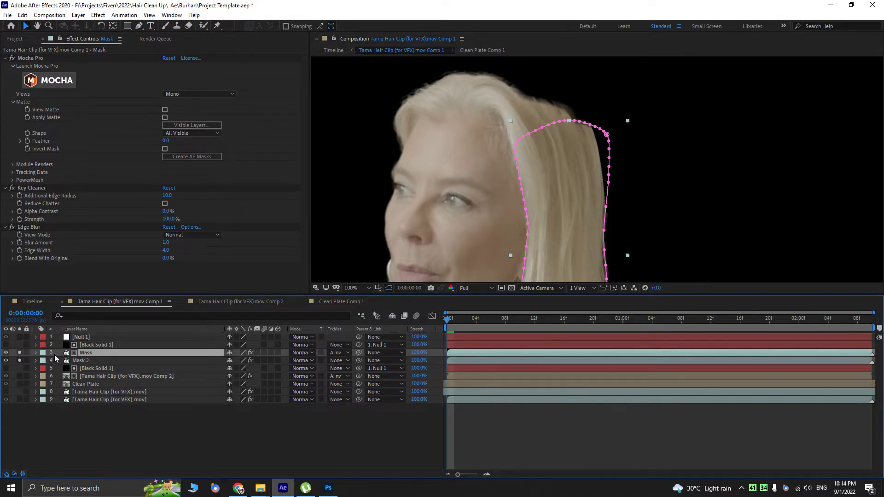
pyautogui.click(20, 359)
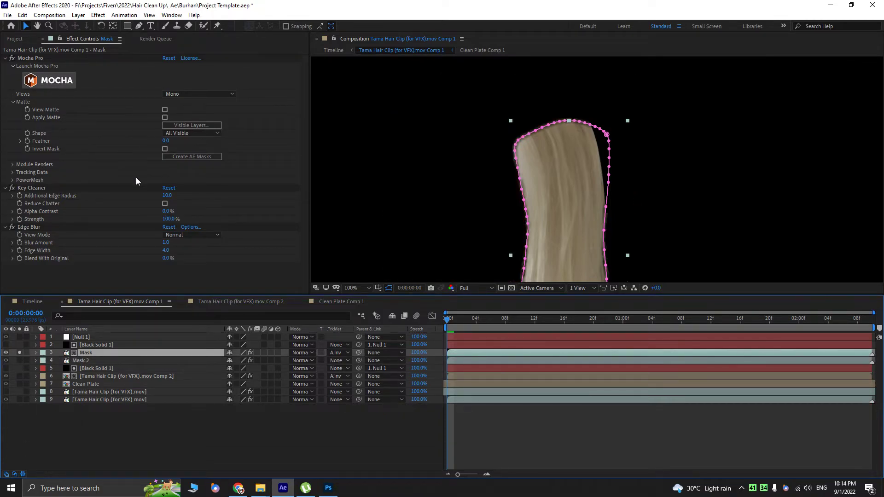
# - Draw a subtracting rectangular mask over the top of the Mask layer's hair strip and tilt its lower edge up toward the outer hair side
pyautogui.press('m')
pyautogui.click(127, 25)
pyautogui.moveTo(460, 84); pyautogui.dragTo(629, 154)
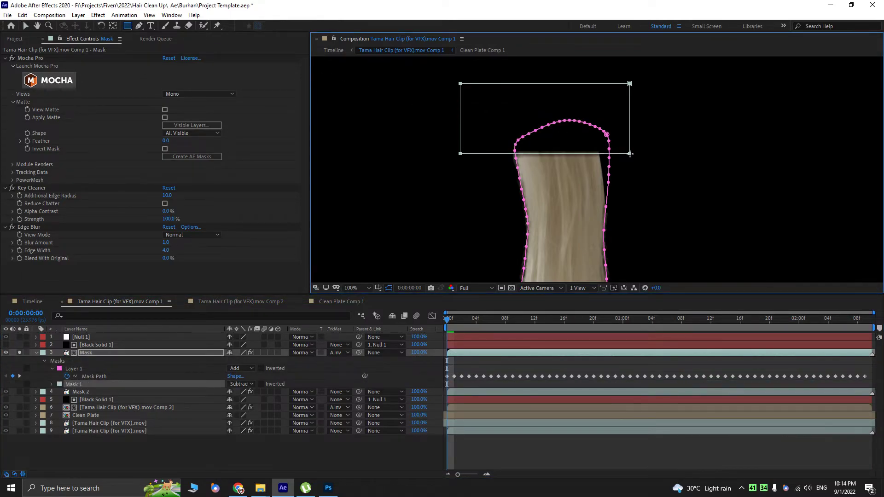
pyautogui.press('v')
pyautogui.moveTo(629, 154); pyautogui.dragTo(624, 133)
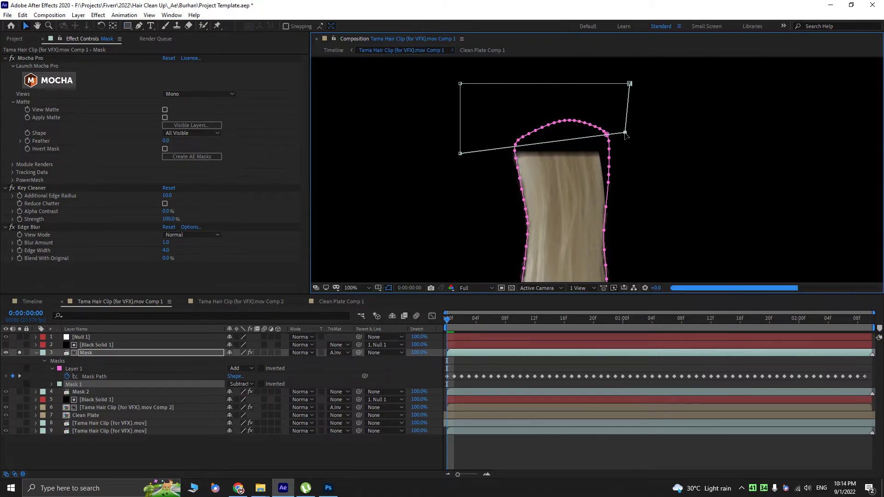
pyautogui.moveTo(460, 154); pyautogui.dragTo(461, 172)
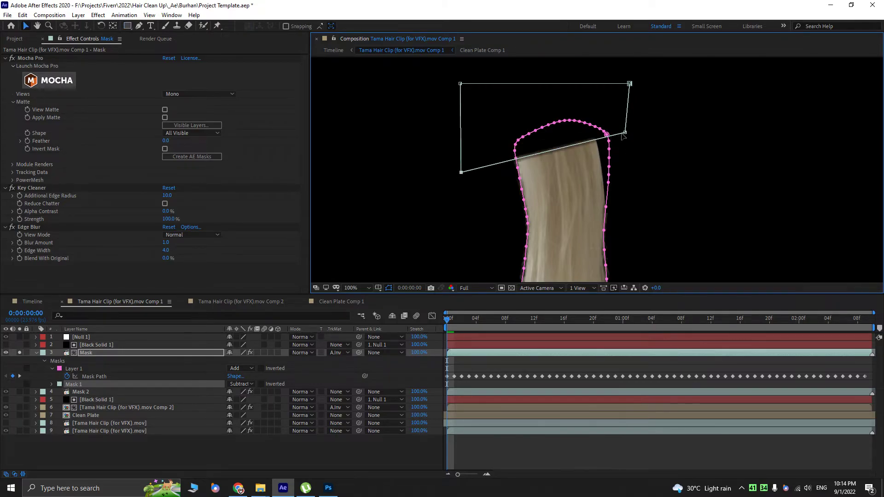
pyautogui.moveTo(625, 132); pyautogui.dragTo(628, 138)
# - Set the subtracting mask's feather to 62 pixels
pyautogui.press('f')
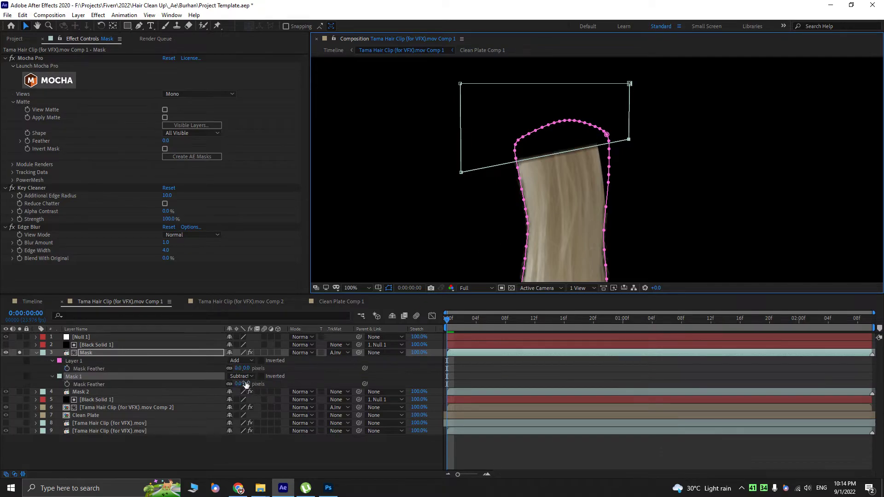
pyautogui.moveTo(240, 384); pyautogui.dragTo(267, 383)
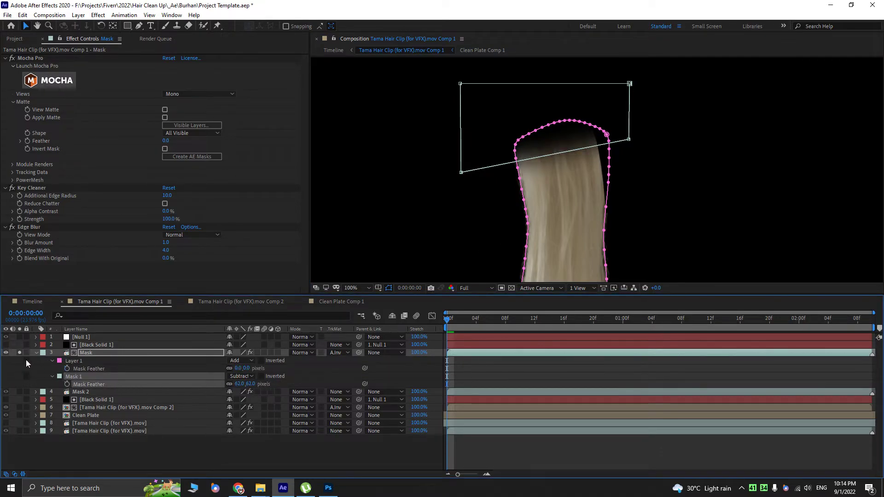
pyautogui.click(36, 353)
# - Check the subtracting mask at 0:00:00:14, extend its outer side farther past the hair at the first frame, and unsolo the Mask layer
pyautogui.moveTo(460, 323); pyautogui.dragTo(549, 319)
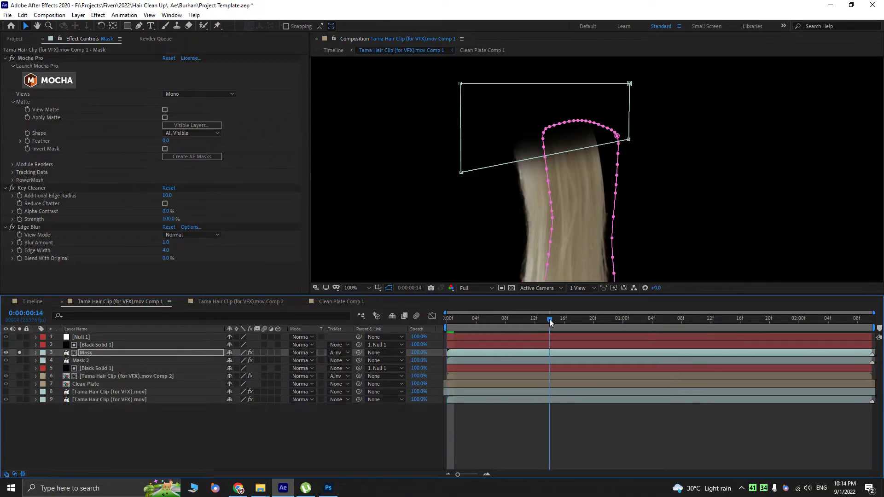
pyautogui.press('pageup')
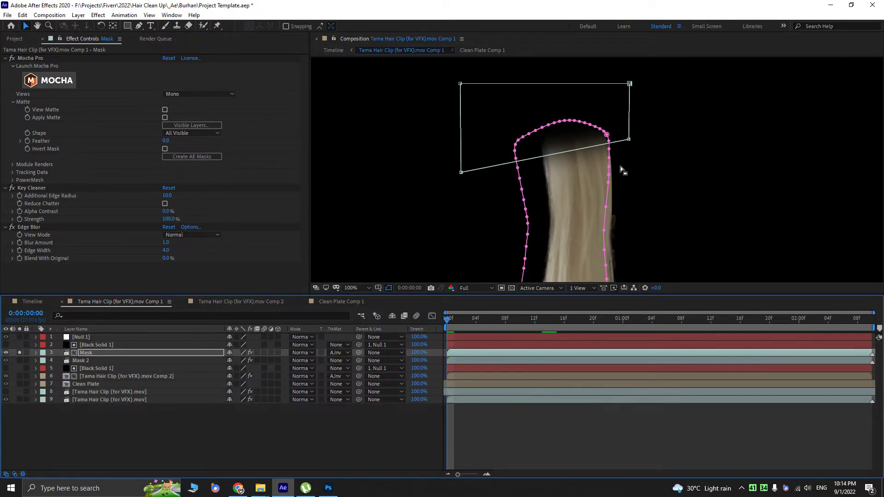
pyautogui.press('Home')
pyautogui.moveTo(631, 144); pyautogui.dragTo(704, 137)
pyautogui.moveTo(462, 322)
pyautogui.mouseDown()
pyautogui.moveTo(864, 322)
pyautogui.moveTo(446, 323)
pyautogui.mouseUp()
pyautogui.click(19, 353)
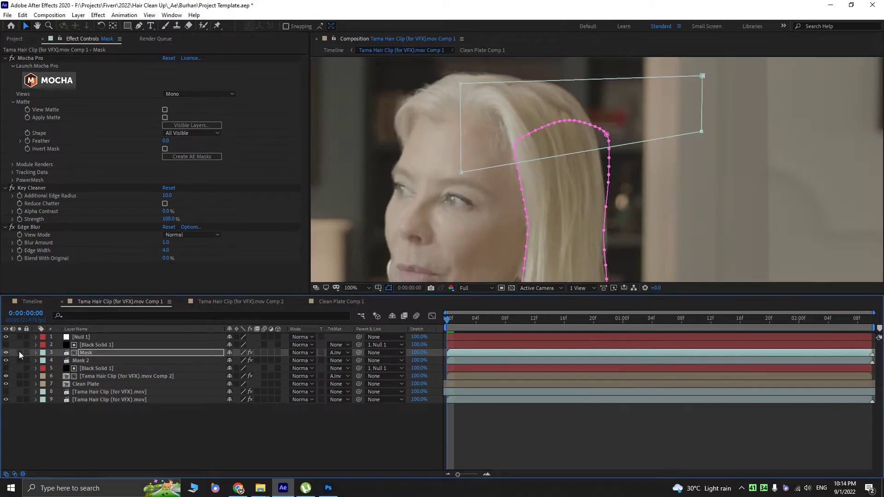
# - Play back the full composite to review the feathered hair-side mask
pyautogui.scroll(-3, 506, 217)
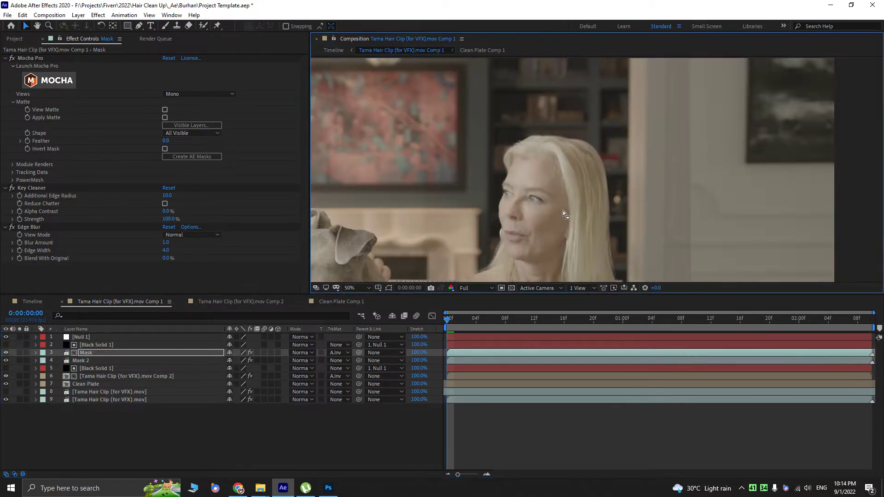
pyautogui.press('space')
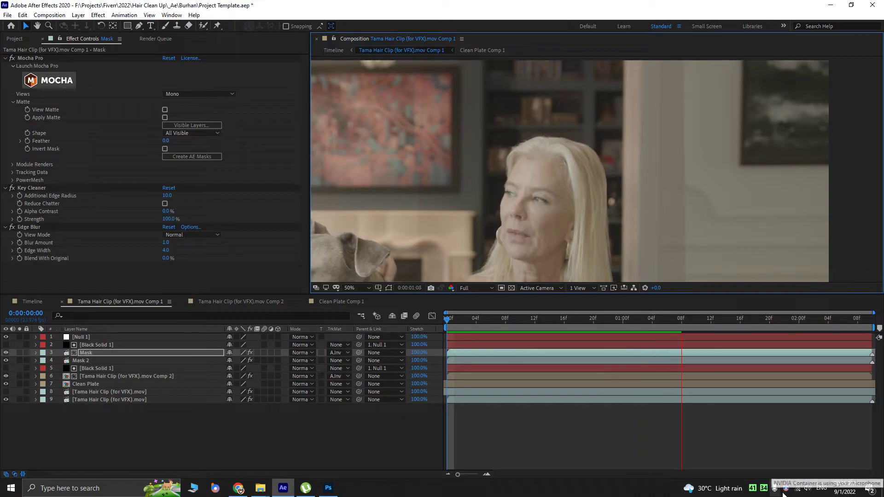
pyautogui.click(752, 488)
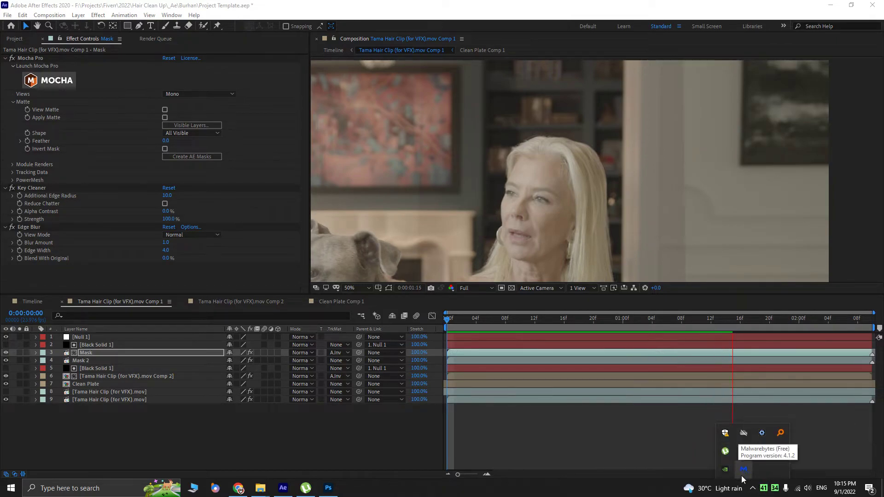
pyautogui.rightClick(743, 468)
pyautogui.click(791, 459)
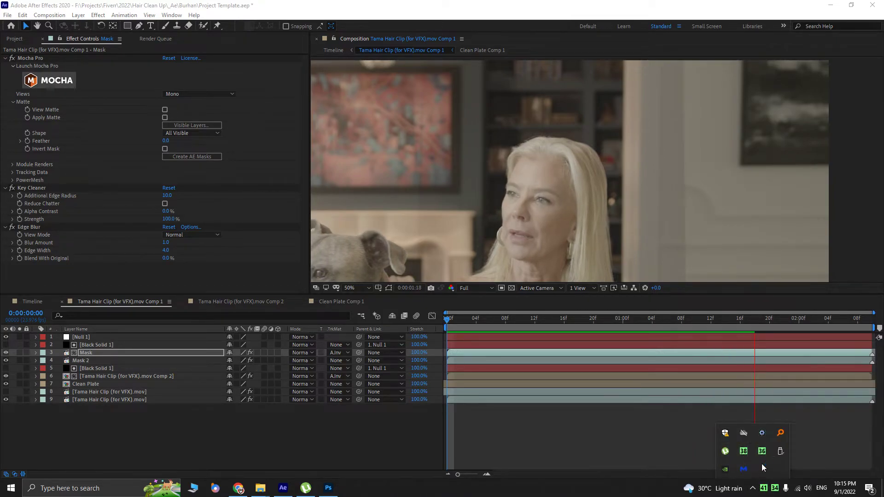
# - Play back the composite and examine the whole frame at 0:00:01:14 in an enlarged view
pyautogui.click(418, 305)
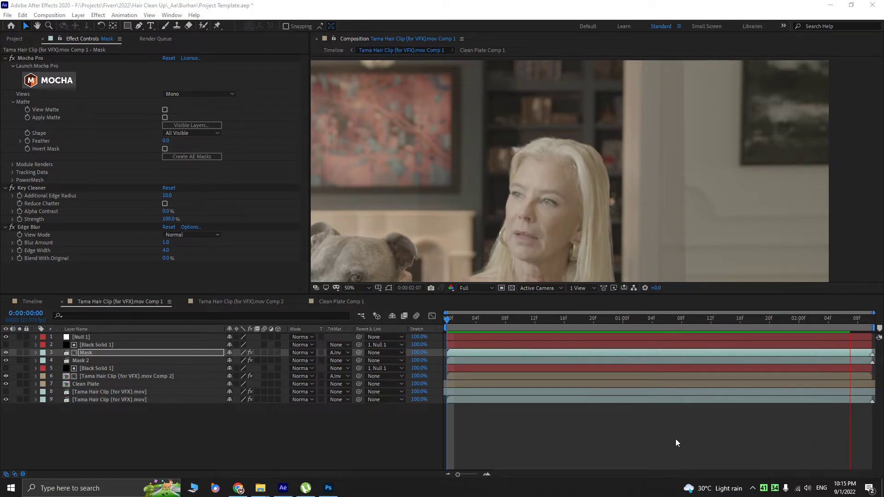
pyautogui.click(670, 456)
pyautogui.press('`')
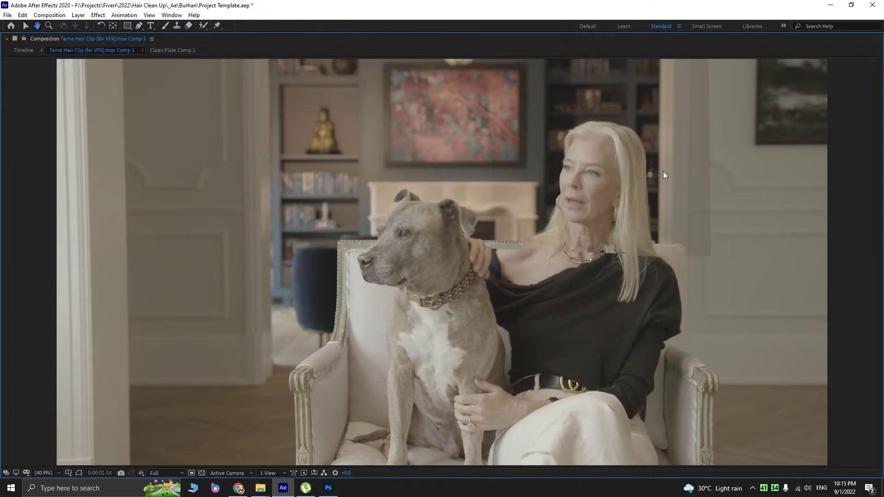
pyautogui.press('`')
pyautogui.scroll(3, 484, 222)
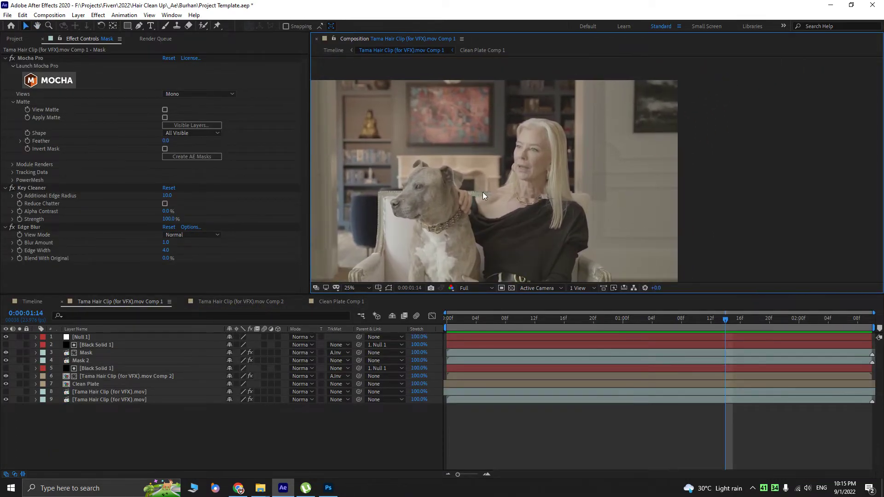
pyautogui.press('v')
# - Check the Clean Plate alone, then try placing the Comp 2 layer and its Black Solid 1 matte above the Mask layers
pyautogui.click(19, 384)
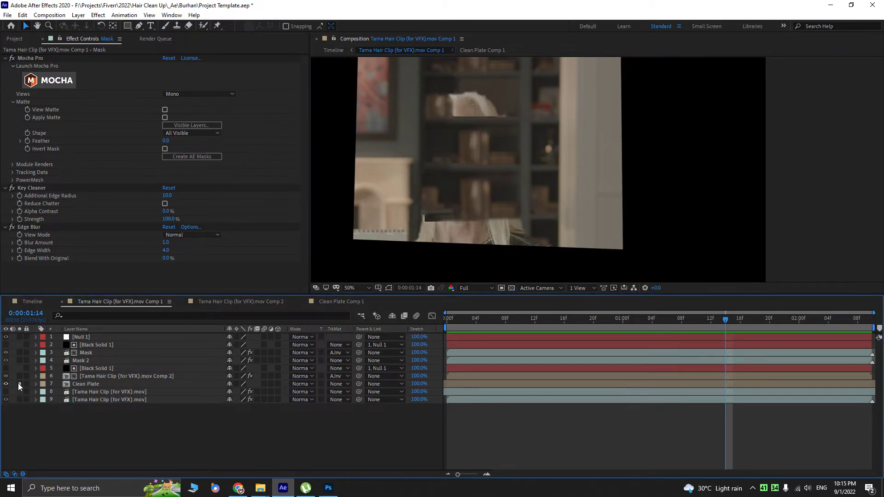
pyautogui.click(18, 384)
pyautogui.click(85, 377)
pyautogui.click(23, 378)
pyautogui.click(23, 378)
pyautogui.keyDown('ctrl'); pyautogui.click(89, 368); pyautogui.keyUp('ctrl')
pyautogui.moveTo(89, 366); pyautogui.dragTo(109, 339)
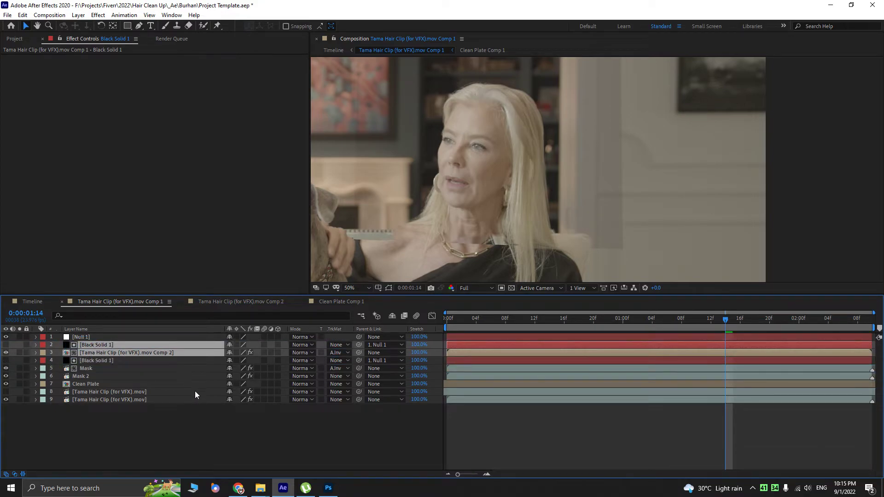
pyautogui.press('space')
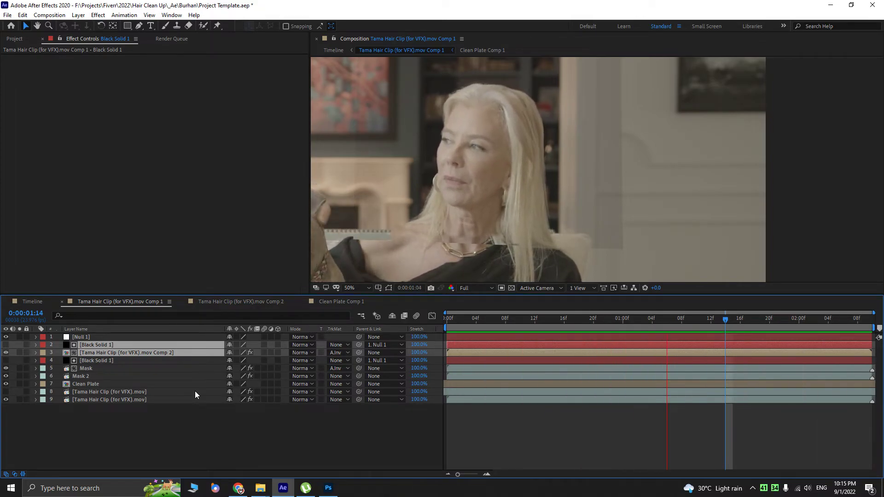
# - Restore the Comp 2 layer and its matte to their place below Mask 2
pyautogui.hotkey('ctrl', ']')
pyautogui.hotkey('ctrl', ']')
pyautogui.hotkey('ctrl', ']')
pyautogui.press('space')
# - Reveal the Mask layer's mask paths and check their position against the hair throughout the clip
pyautogui.moveTo(698, 321); pyautogui.dragTo(674, 319)
pyautogui.click(83, 355)
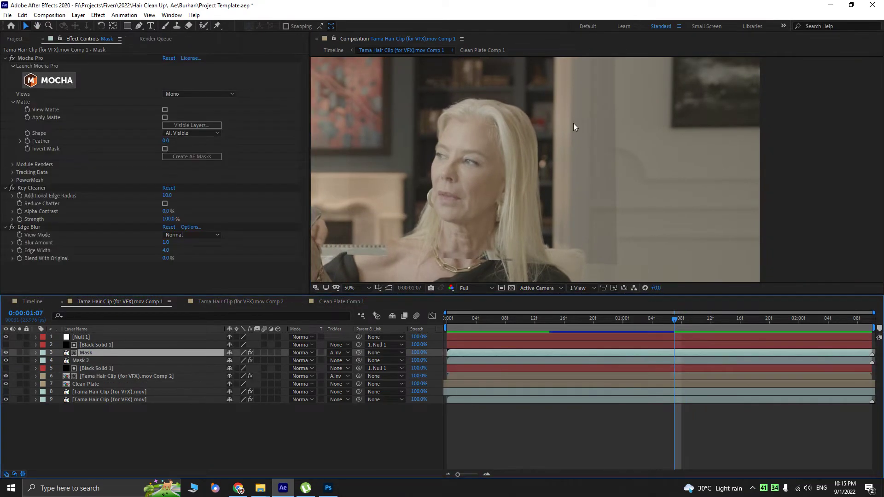
pyautogui.scroll(2, 573, 123)
pyautogui.press('m')
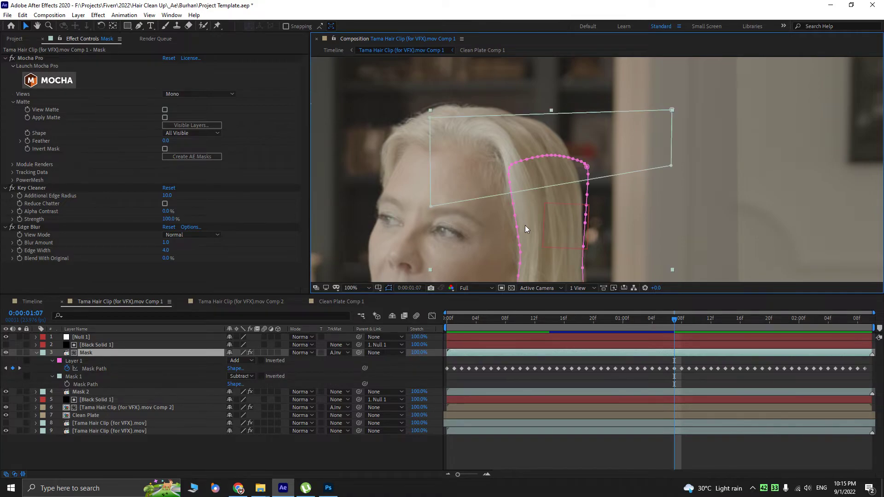
pyautogui.moveTo(708, 313); pyautogui.dragTo(799, 304)
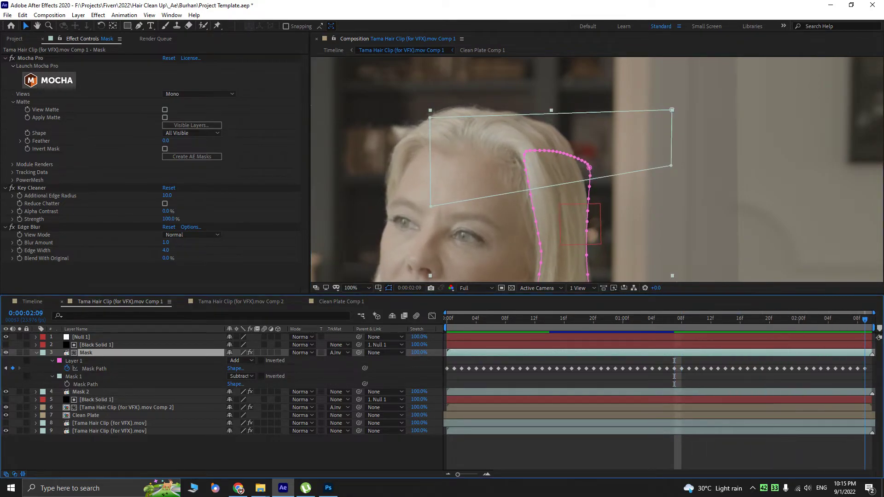
pyautogui.press('space')
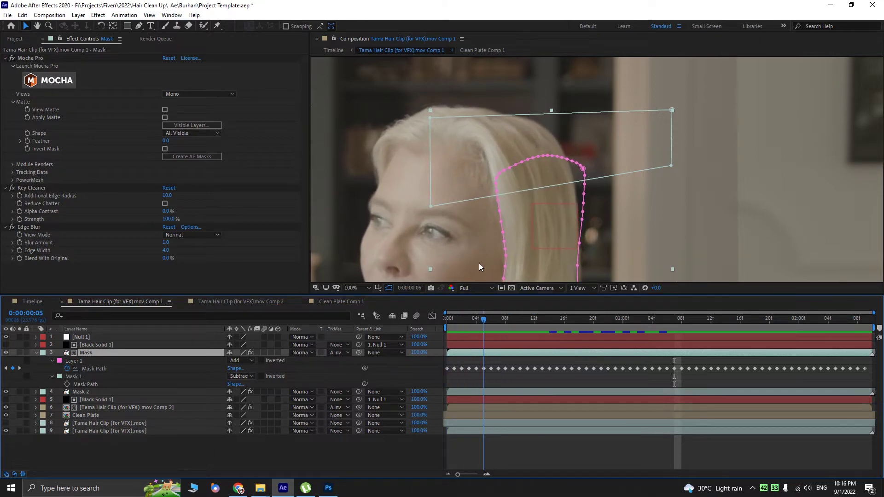
pyautogui.press('pagedown')
pyautogui.press('pageup')
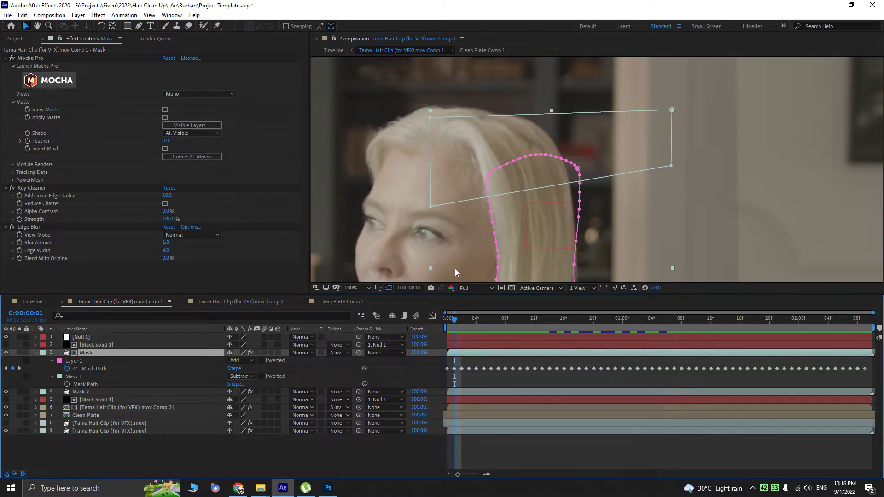
# - Set the feather of the Mask layer's subtracting mask to 0 pixels
pyautogui.press('f')
pyautogui.moveTo(240, 385); pyautogui.dragTo(136, 389)
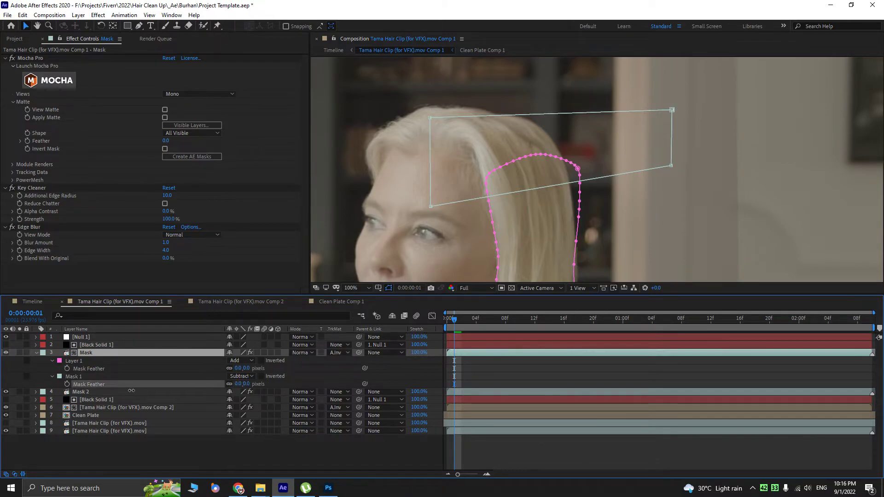
pyautogui.click(74, 376)
# - Isolate the Mask and Mask 2 layers in turn, hide Mask 2, and play back the hair strip over the background
pyautogui.click(20, 352)
pyautogui.click(20, 352)
pyautogui.click(20, 390)
pyautogui.click(19, 390)
pyautogui.click(19, 391)
pyautogui.moveTo(457, 326); pyautogui.dragTo(424, 310)
pyautogui.moveTo(479, 321); pyautogui.dragTo(601, 330)
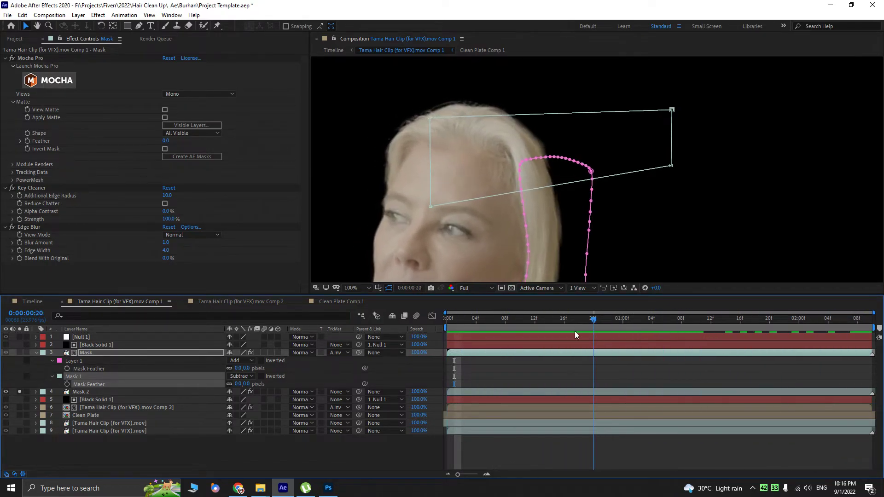
pyautogui.press('Home')
pyautogui.click(19, 392)
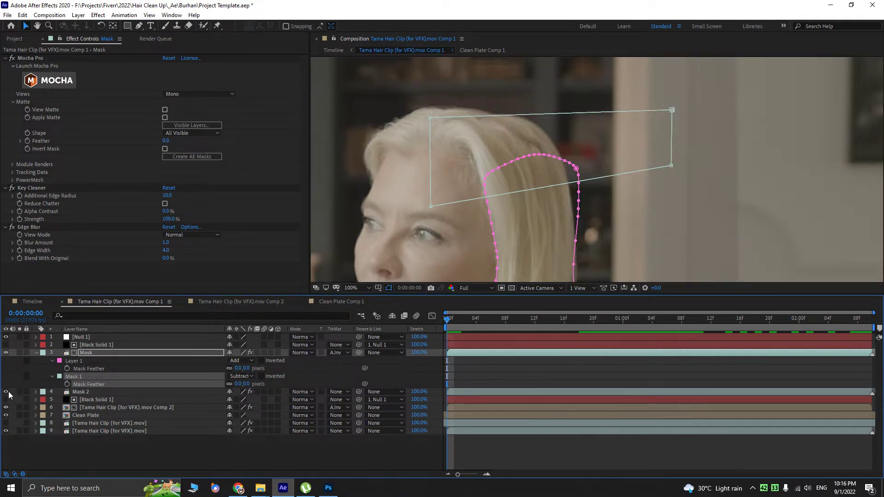
pyautogui.click(6, 391)
pyautogui.press('space')
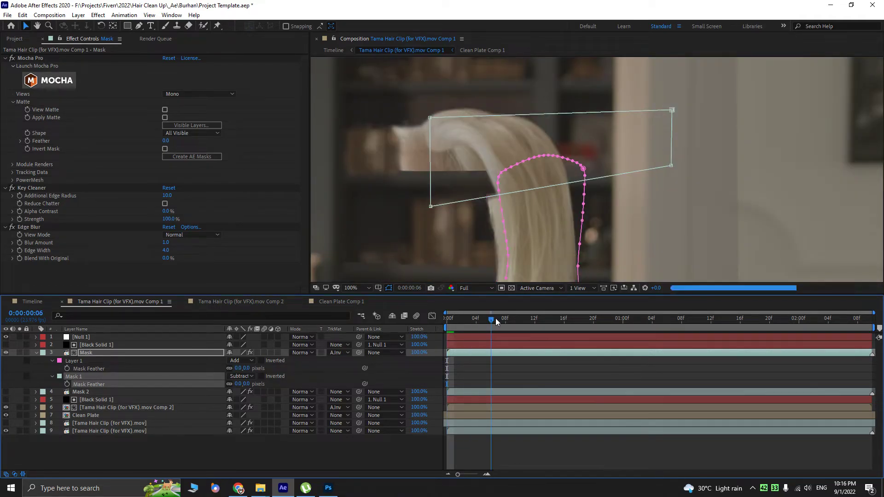
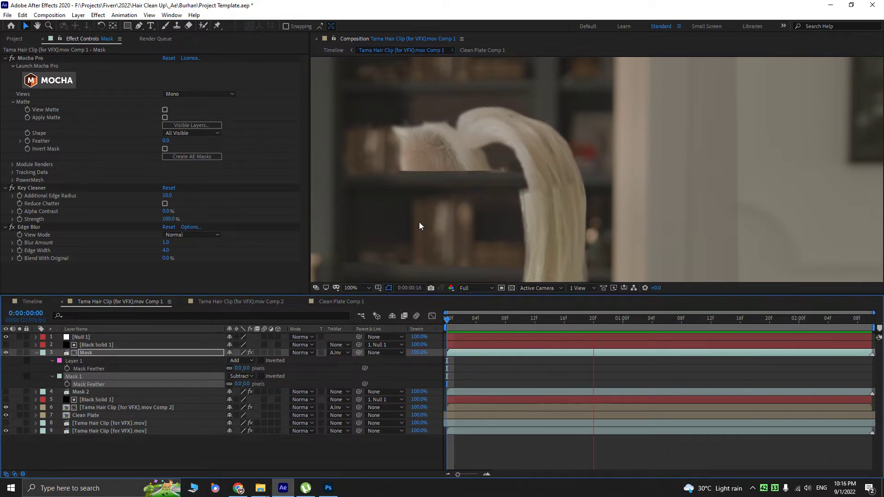
pyautogui.press('space')
# - Set the Mask layer's subtracting mask feather to 51 pixels and make Mask 2 visible again
pyautogui.moveTo(238, 385); pyautogui.dragTo(251, 390)
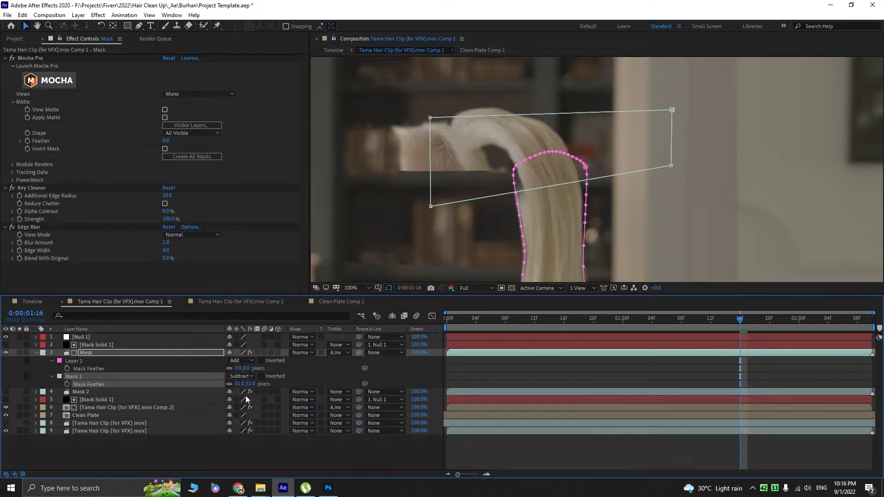
pyautogui.click(6, 391)
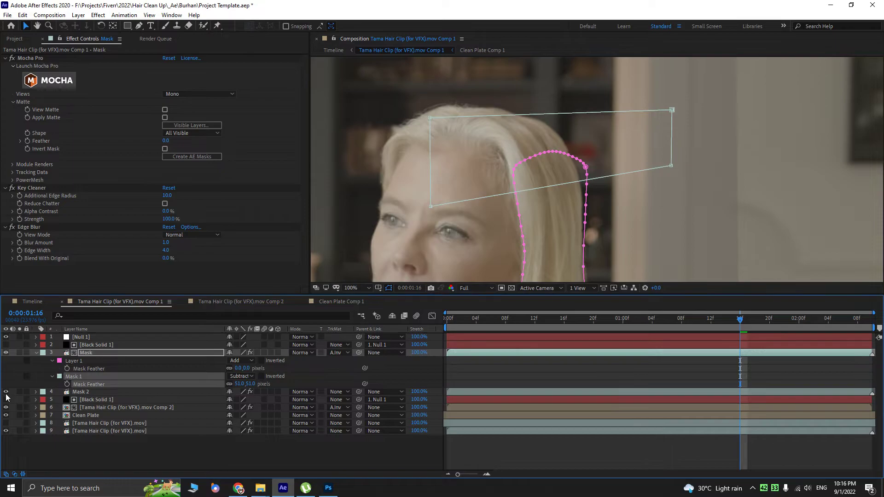
pyautogui.click(36, 353)
# - Examine Mask 2's roto paths along the outer hair edge from 0:00:01:16 back to the first frame
pyautogui.click(88, 362)
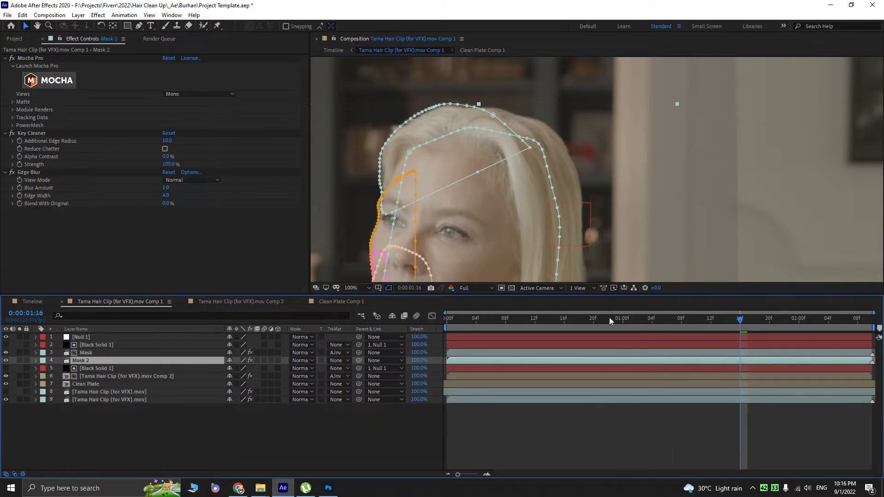
pyautogui.moveTo(739, 324); pyautogui.dragTo(545, 310)
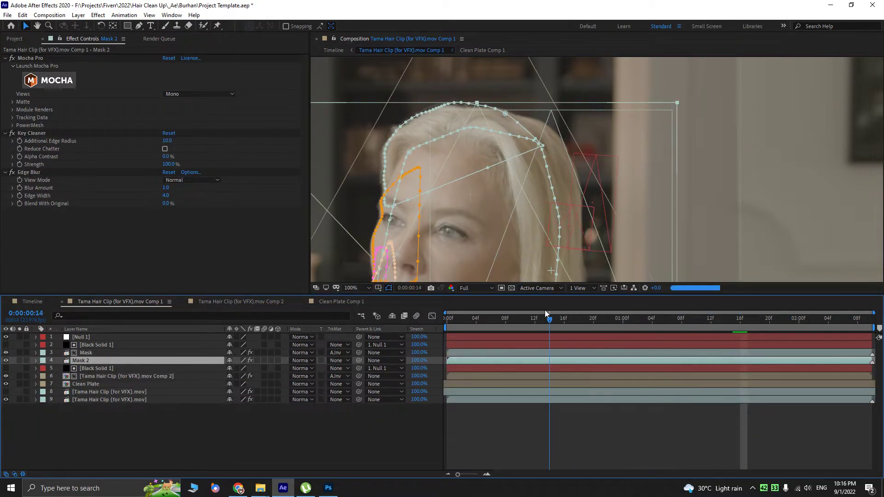
pyautogui.scroll(2, 546, 153)
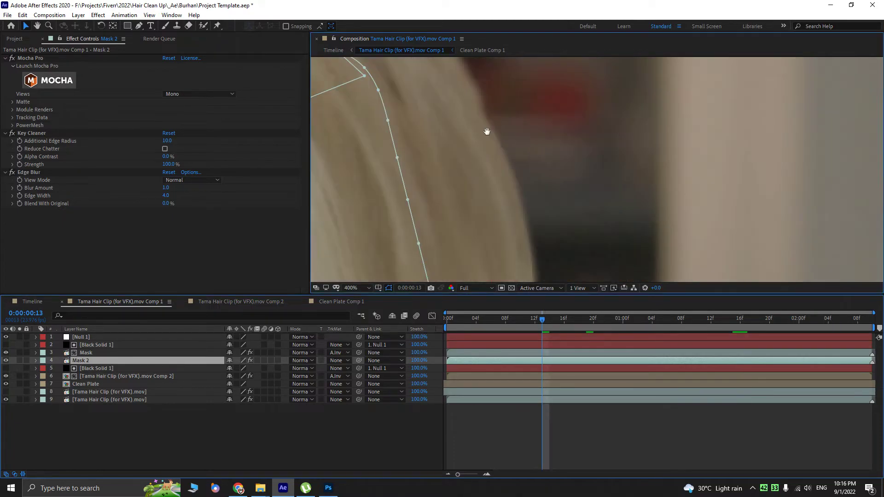
pyautogui.moveTo(534, 324); pyautogui.dragTo(428, 314)
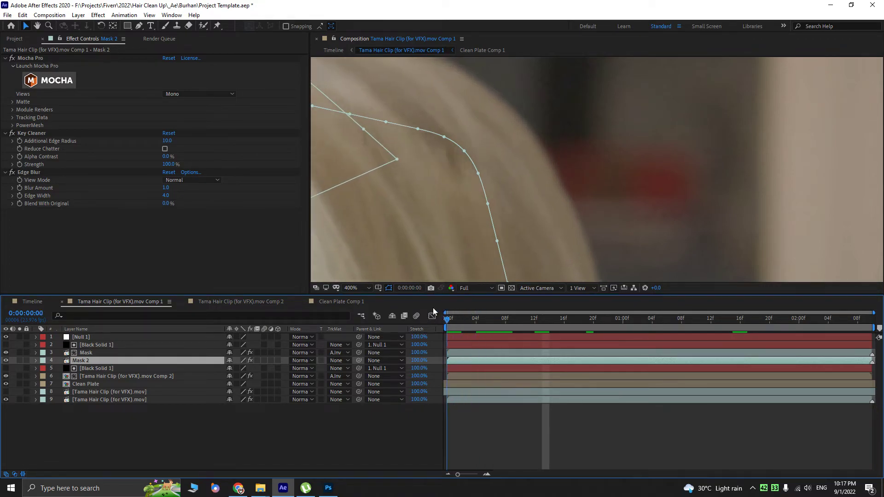
pyautogui.scroll(-2, 483, 197)
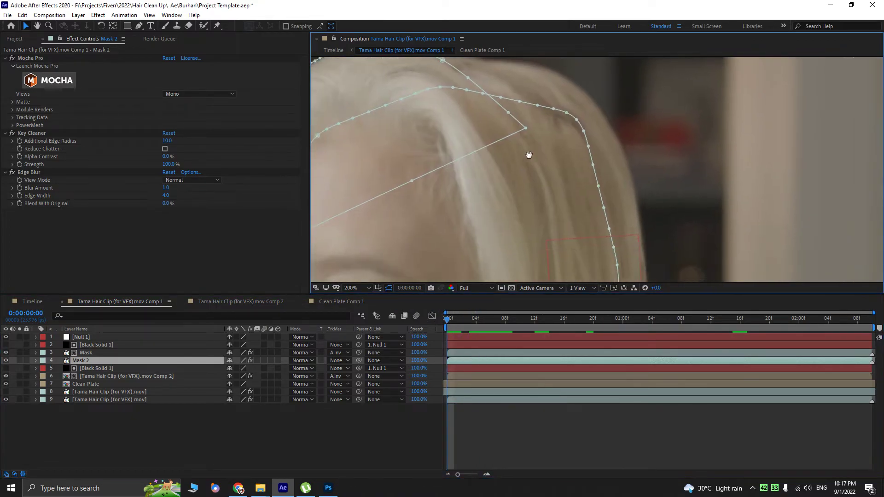
# - Solo the Mask, Mask 2 and Comp 2 layers to inspect their combined hair edge, then unsolo them
pyautogui.click(86, 377)
pyautogui.click(87, 368)
pyautogui.keyDown('shift'); pyautogui.click(78, 375); pyautogui.keyUp('shift')
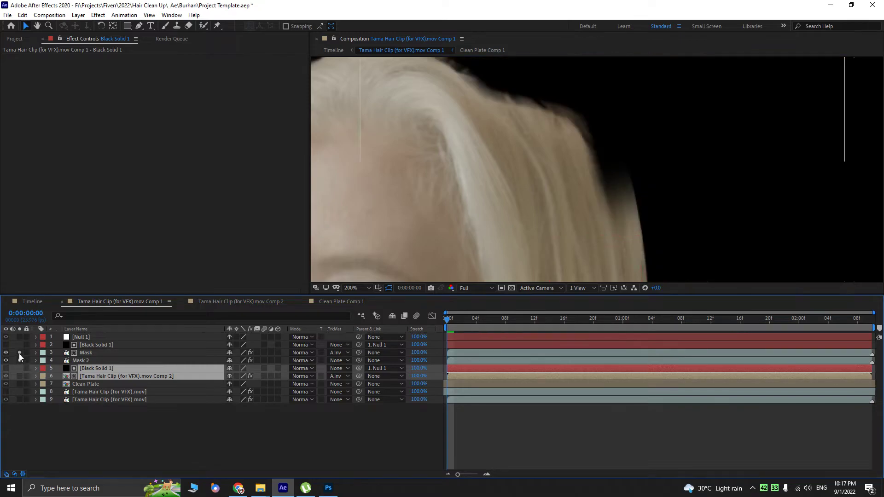
pyautogui.scroll(-1, 586, 164)
pyautogui.click(19, 376)
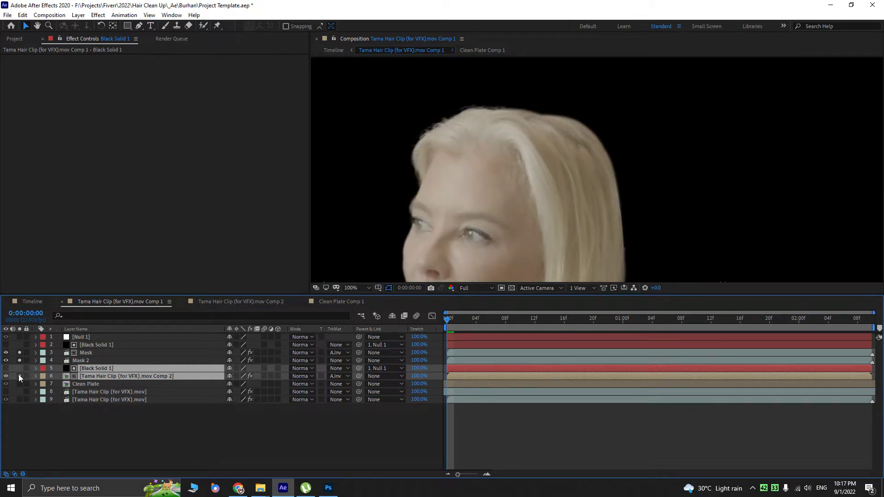
pyautogui.moveTo(20, 353); pyautogui.dragTo(22, 377)
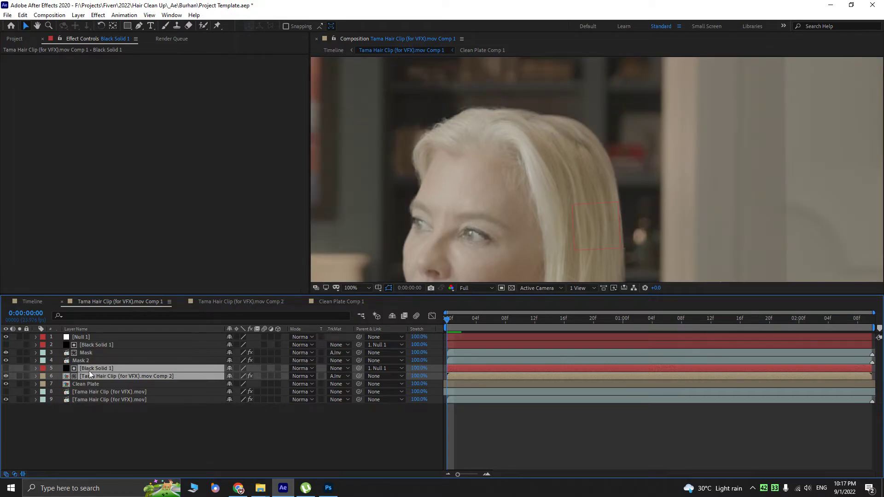
# - Move the Comp 2 layer and its Black Solid 1 matte above the Mask layer and its matte
pyautogui.click(101, 418)
pyautogui.click(100, 363)
pyautogui.click(99, 369)
pyautogui.keyDown('shift'); pyautogui.click(97, 375); pyautogui.keyUp('shift')
pyautogui.moveTo(97, 370); pyautogui.dragTo(104, 342)
# - Raise both upper corners of the top Black Solid 1 matte's mask beside the hair and hide the layer outlines
pyautogui.press('h')
pyautogui.moveTo(536, 200); pyautogui.dragTo(510, 174)
pyautogui.press('v')
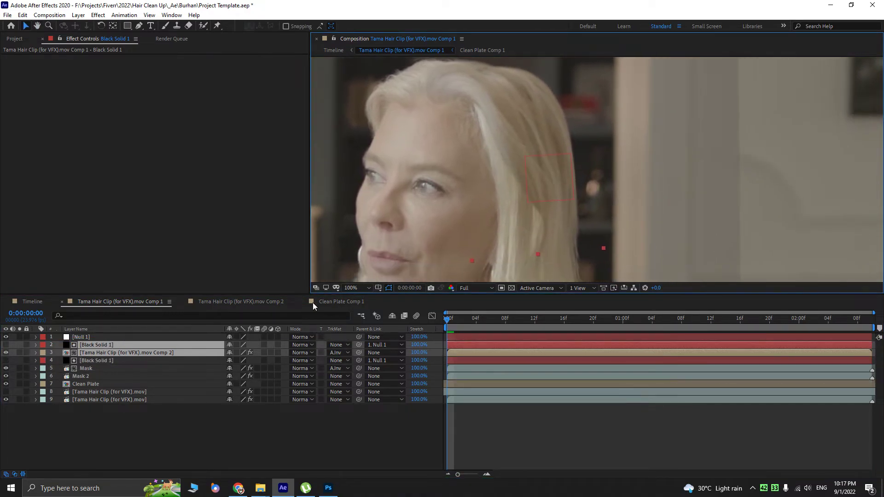
pyautogui.moveTo(521, 227); pyautogui.dragTo(493, 198)
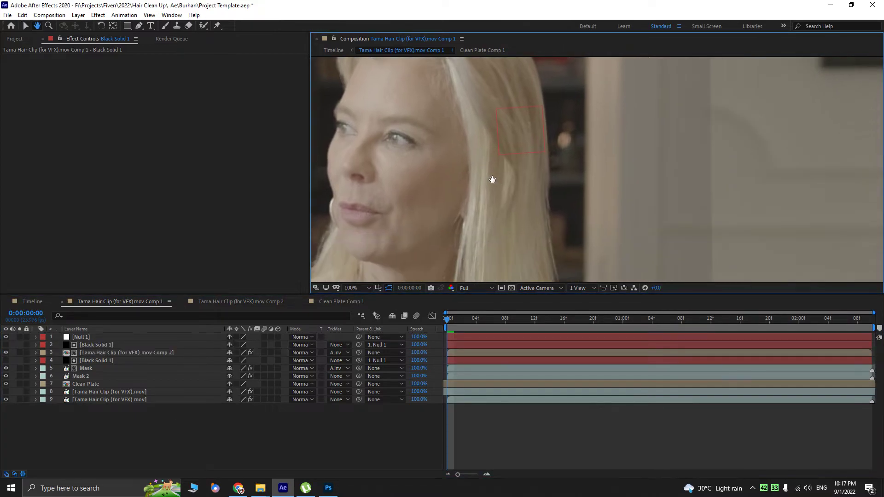
pyautogui.click(96, 346)
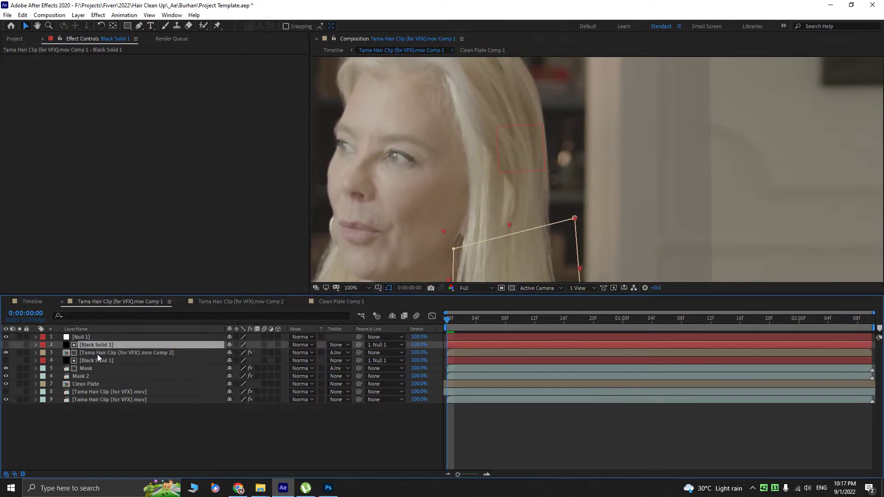
pyautogui.click(109, 354)
pyautogui.click(109, 345)
pyautogui.moveTo(575, 217); pyautogui.dragTo(575, 127)
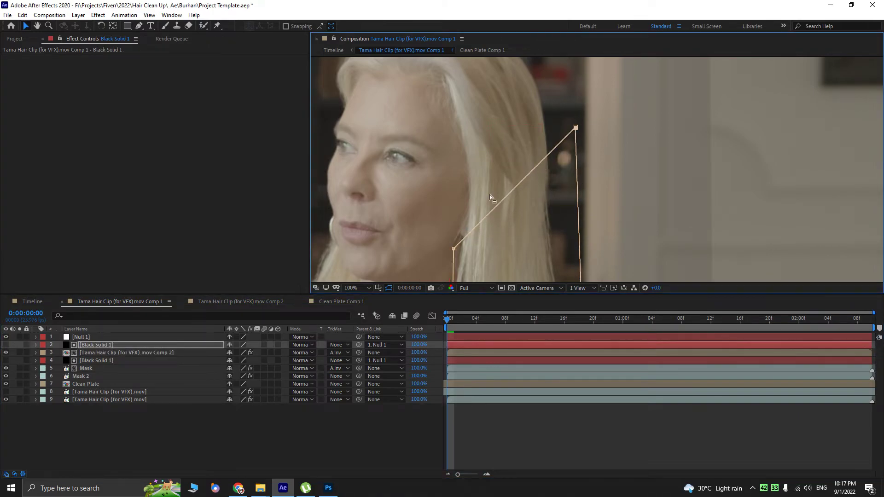
pyautogui.moveTo(454, 250); pyautogui.dragTo(429, 145)
pyautogui.moveTo(495, 139); pyautogui.dragTo(491, 178)
pyautogui.hotkey('ctrl', 'shift', 'h')
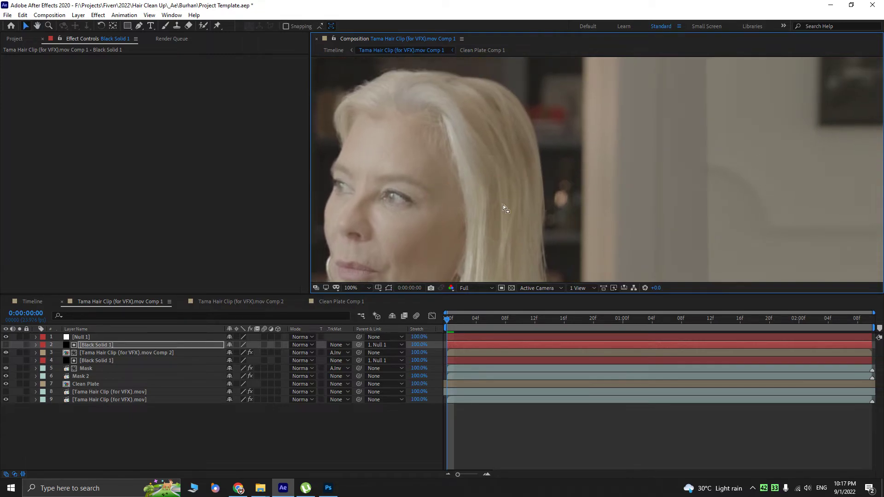
# - Add a Levels effect to the Comp 2 layer beneath its Mocha Pro effect
pyautogui.click(100, 352)
pyautogui.click(5, 58)
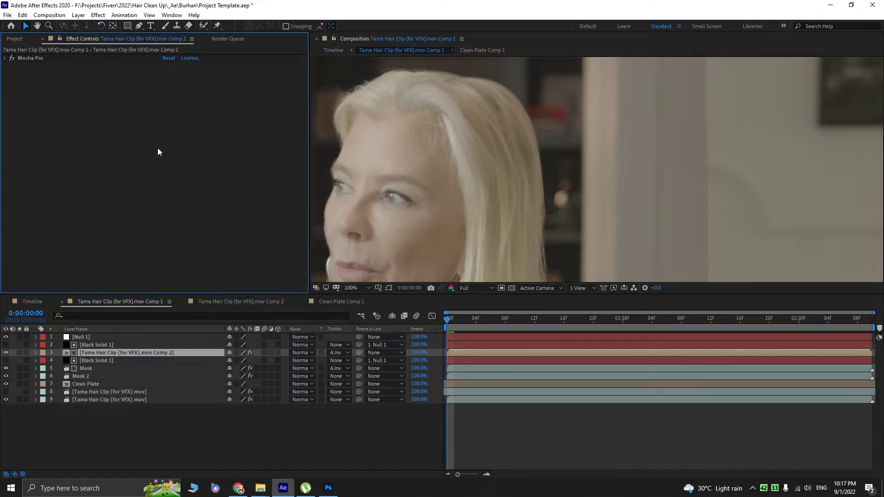
pyautogui.hotkey('ctrl', 'space')
pyautogui.click(92, 143)
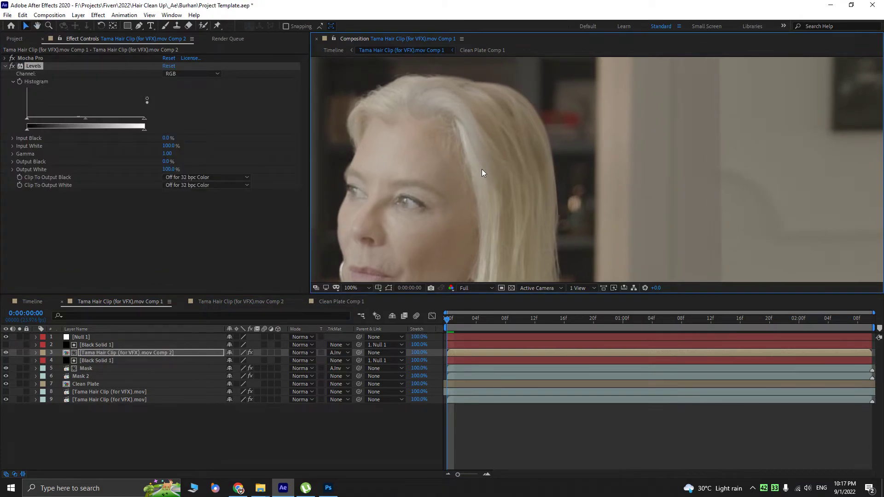
# - Inspect the red channel of the composition close up along the woman's hair
pyautogui.hotkey('alt', '1')
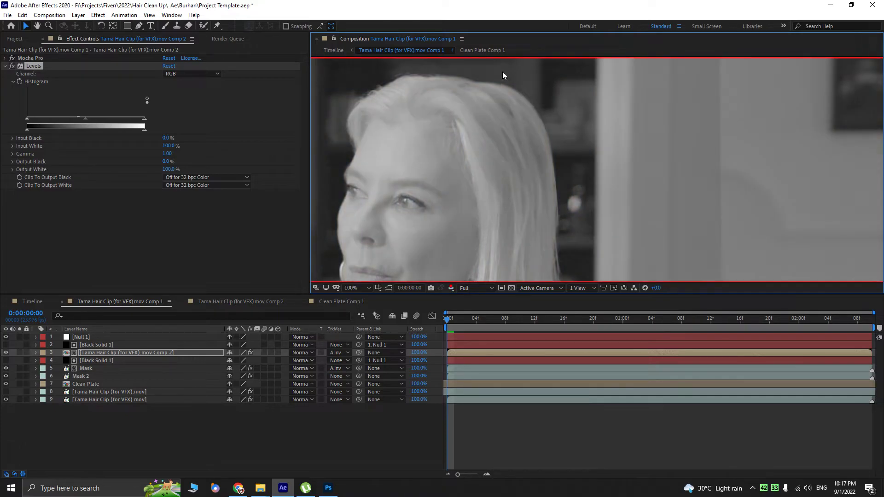
pyautogui.click(452, 288)
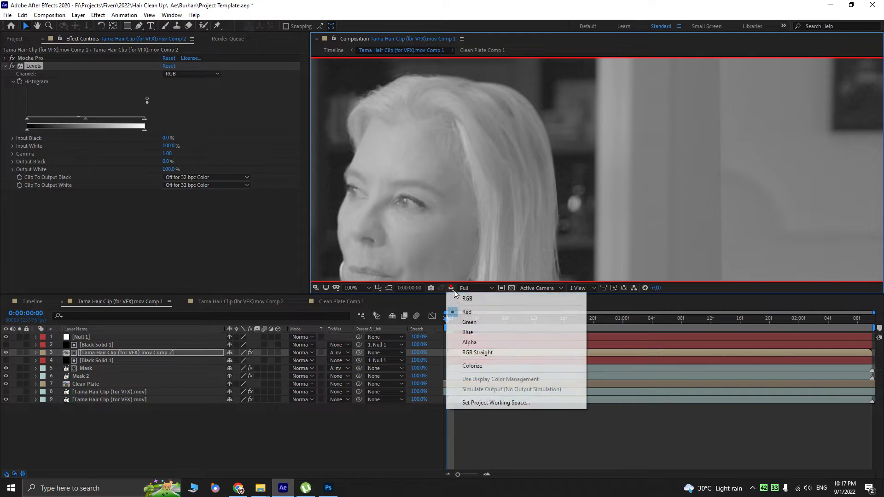
pyautogui.click(190, 245)
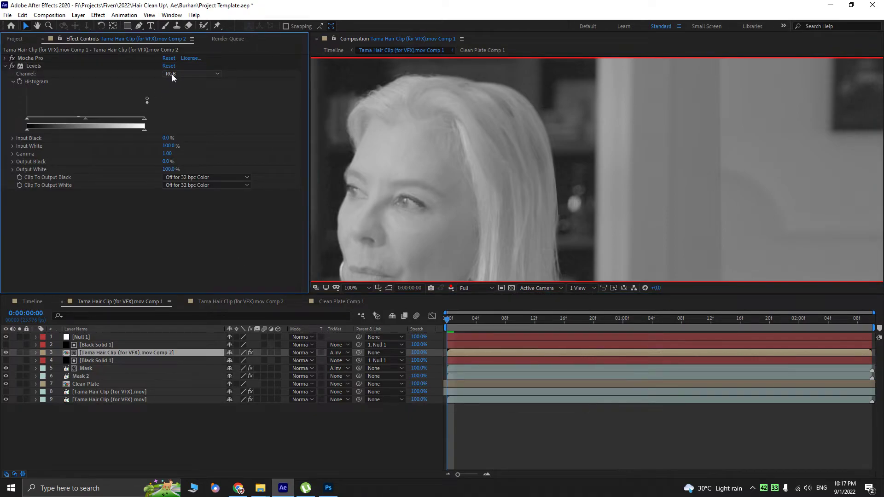
pyautogui.scroll(1, 534, 142)
pyautogui.moveTo(528, 149); pyautogui.dragTo(554, 149)
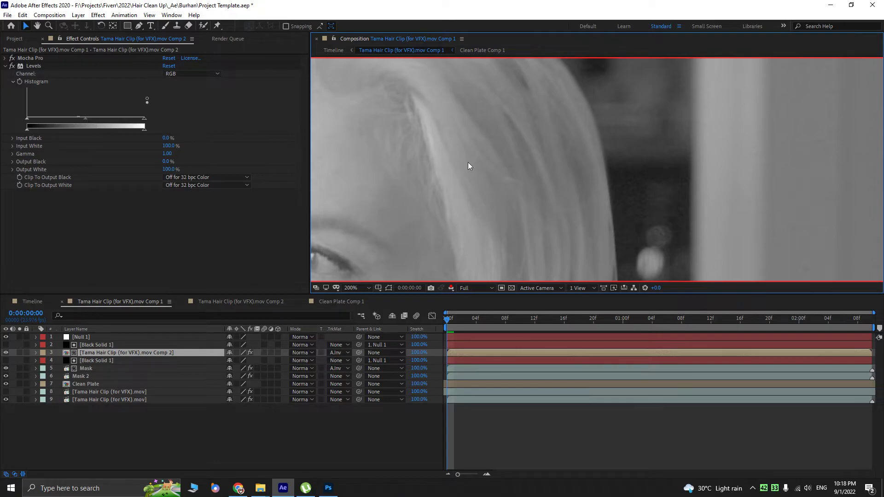
# - Return to the full-colour view, try raising the overall Levels gamma on the Comp 2 layer to 1.24, and undo it
pyautogui.hotkey('alt', '1')
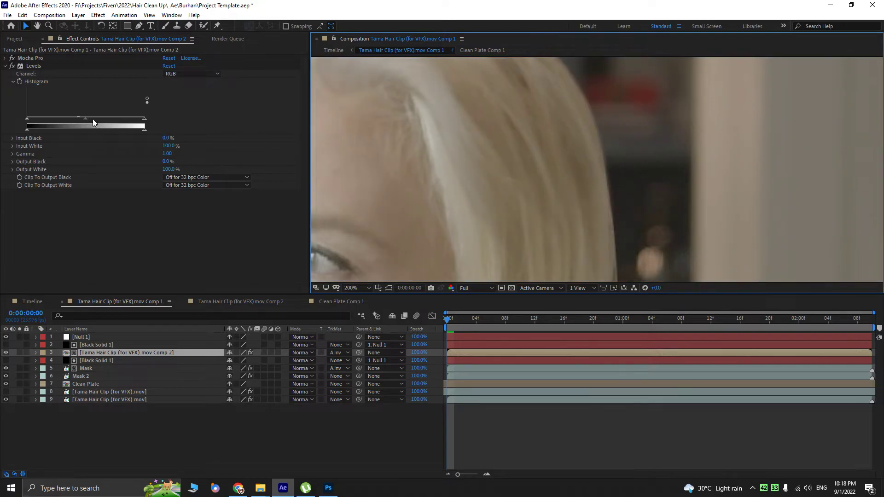
pyautogui.moveTo(84, 118); pyautogui.dragTo(79, 118)
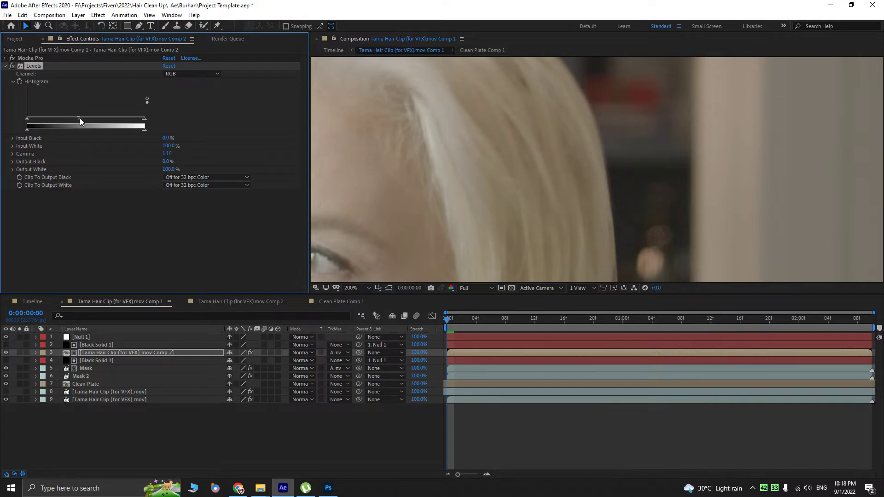
pyautogui.press(',')
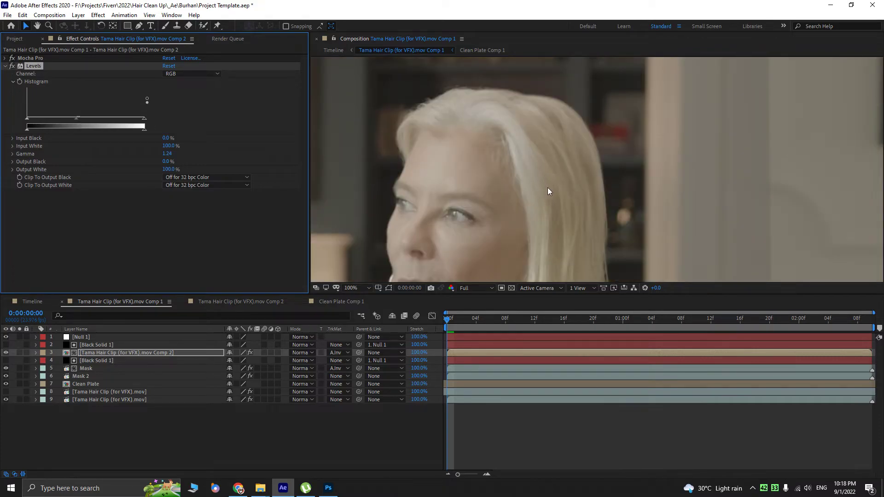
pyautogui.hotkey('ctrl', 'z')
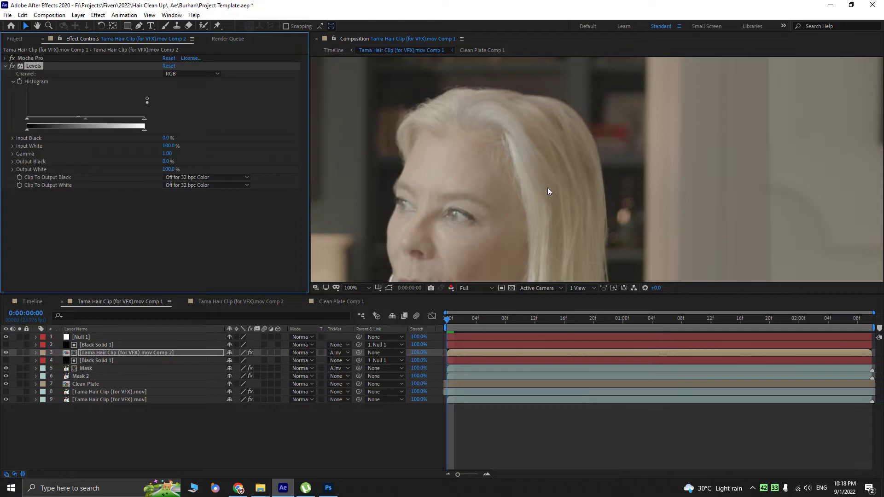
# - View the red channel close up and try adjusting the Levels gamma per colour channel, including green at 0.49, then undo the changes
pyautogui.hotkey('alt', '1')
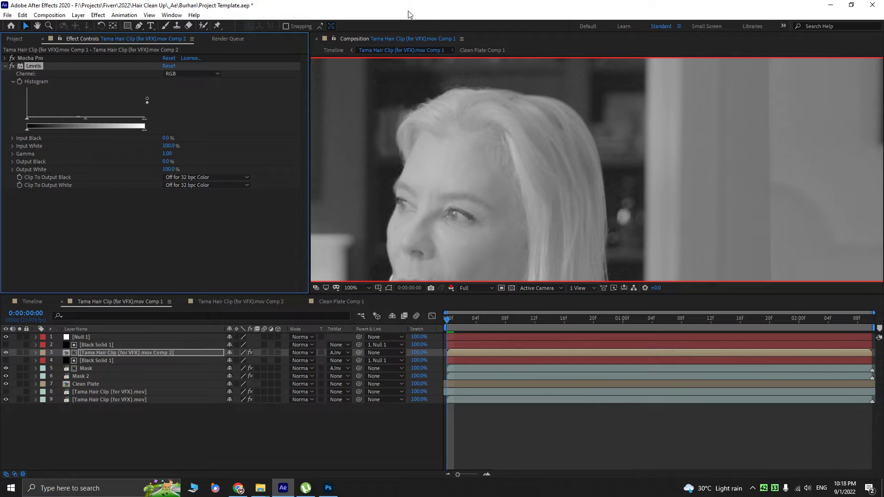
pyautogui.scroll(1, 578, 207)
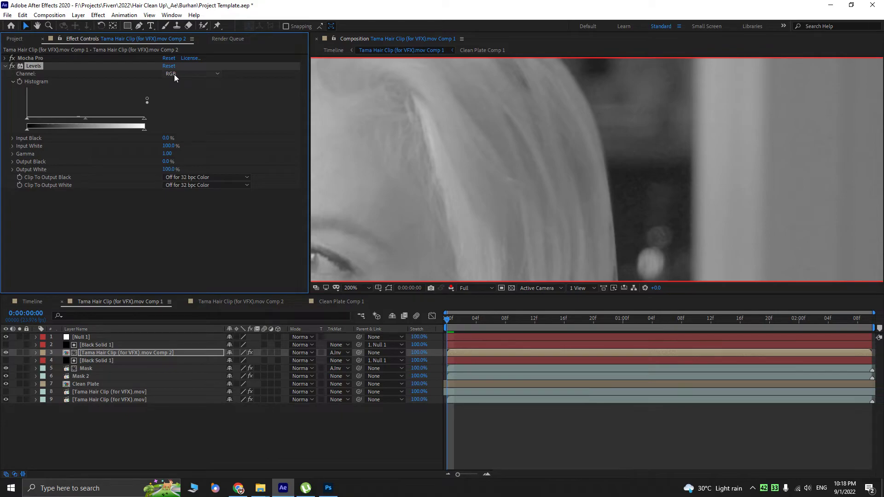
pyautogui.click(173, 75)
pyautogui.click(181, 94)
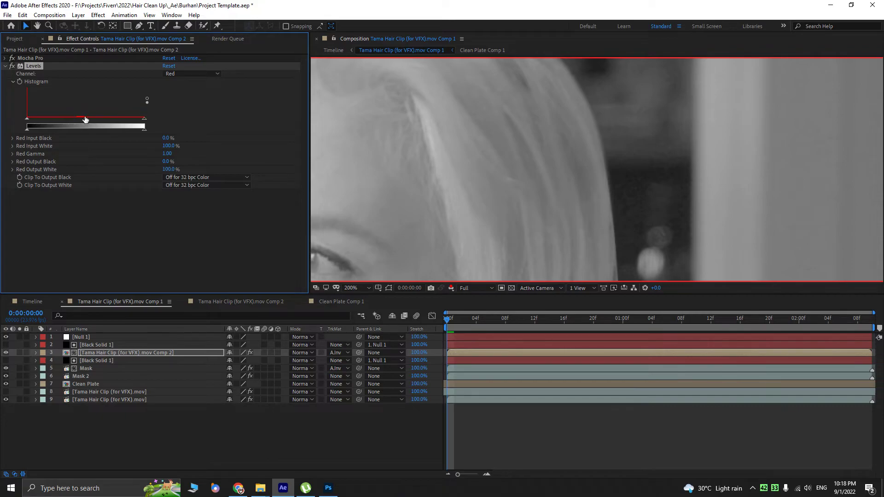
pyautogui.moveTo(86, 119); pyautogui.dragTo(105, 121)
pyautogui.hotkey('ctrl', 'z')
pyautogui.click(174, 74)
pyautogui.click(189, 104)
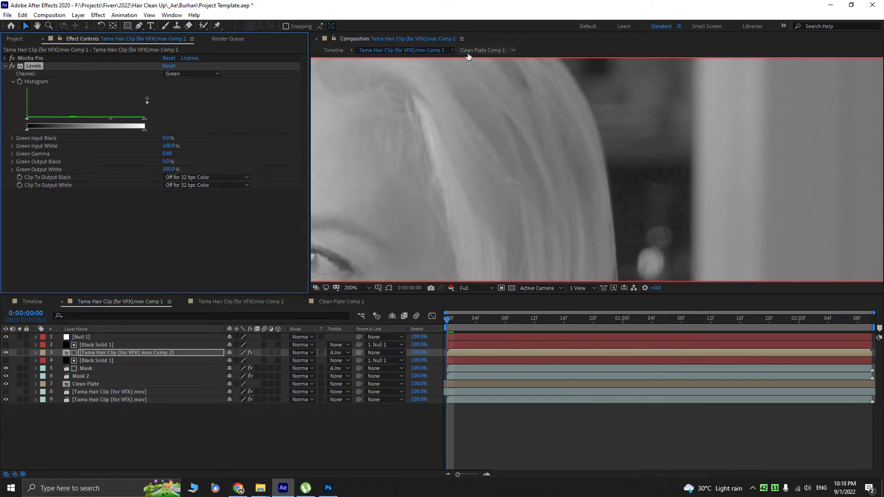
pyautogui.hotkey('ctrl', 'z')
# - Raise the red channel gamma in the Comp 2 layer's Levels effect to about 1.41 to match the surrounding hair
pyautogui.click(184, 74)
pyautogui.click(183, 94)
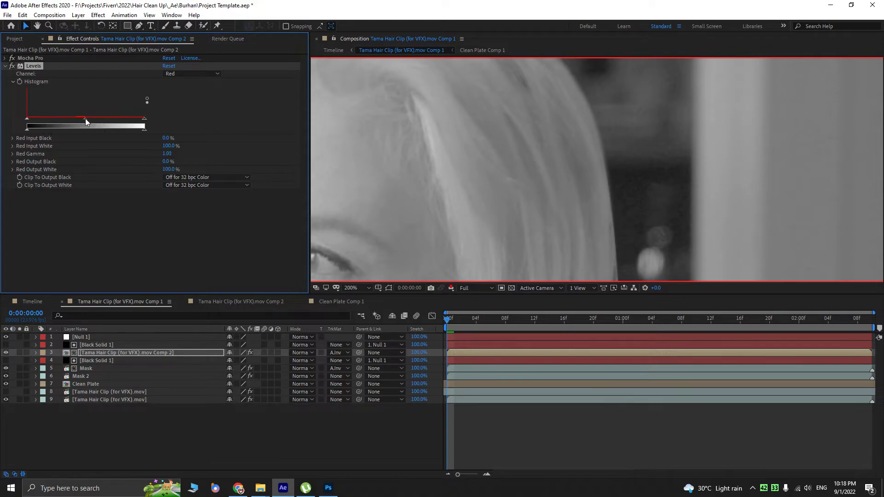
pyautogui.moveTo(84, 118); pyautogui.dragTo(71, 122)
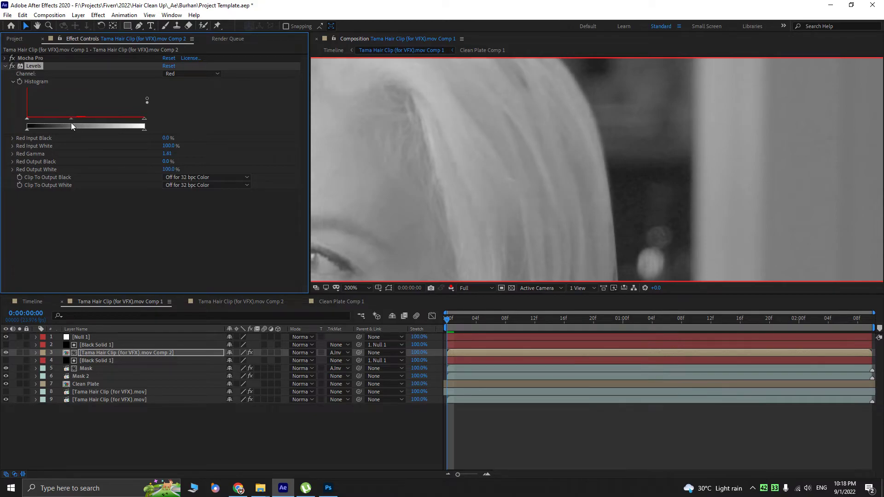
# - View the composition's green channel and raise the Levels green gamma to about 1.42
pyautogui.scroll(-1, 562, 169)
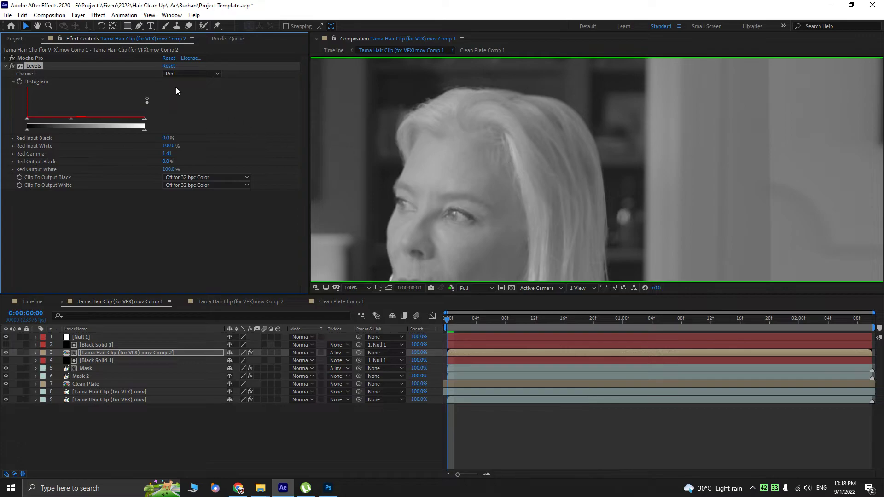
pyautogui.click(189, 74)
pyautogui.click(184, 102)
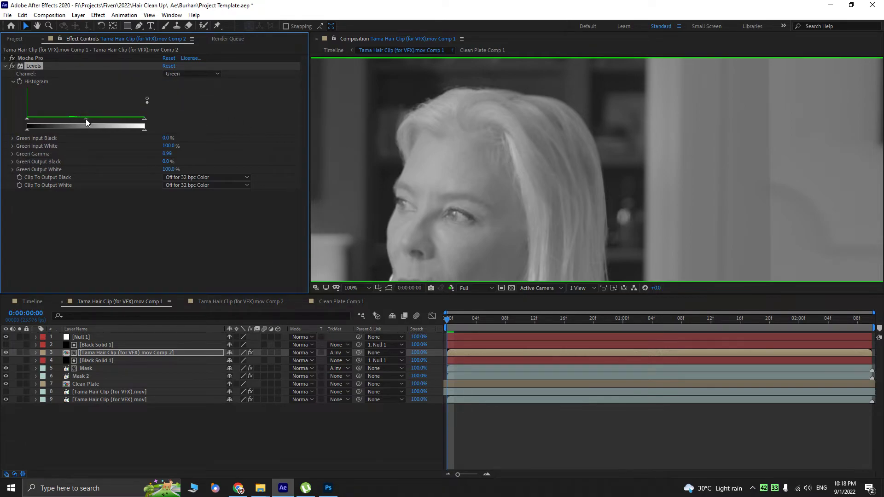
pyautogui.moveTo(89, 119); pyautogui.dragTo(75, 119)
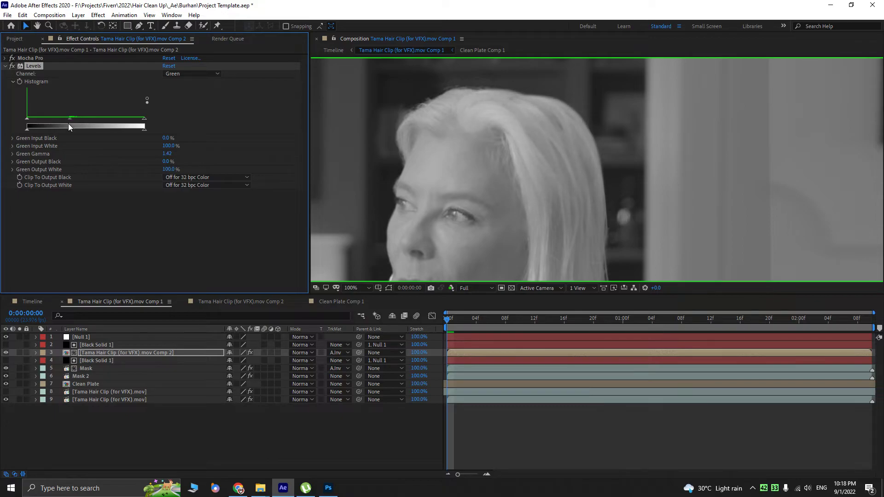
# - Raise the Levels blue gamma to about 1.44 while viewing the blue channel, and return to the full-colour view
pyautogui.click(177, 74)
pyautogui.click(182, 114)
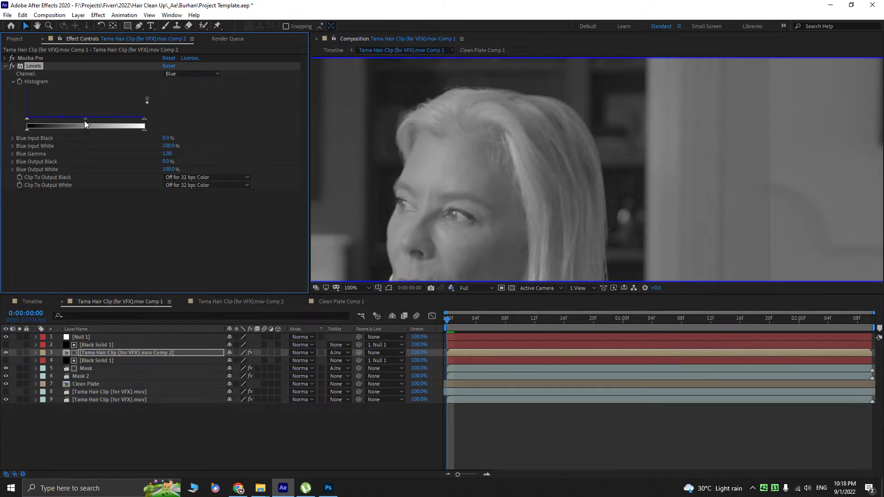
pyautogui.moveTo(84, 122); pyautogui.dragTo(78, 120)
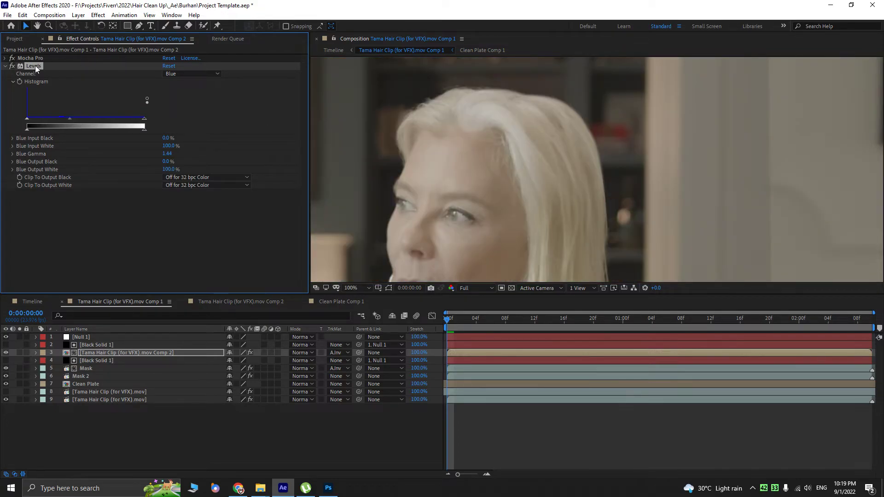
# - Duplicate the Levels effect on the Comp 2 hair layer and snapshot the composition with only the copy enabled
pyautogui.hotkey('ctrl', 'd')
pyautogui.scroll(1, 23, 134)
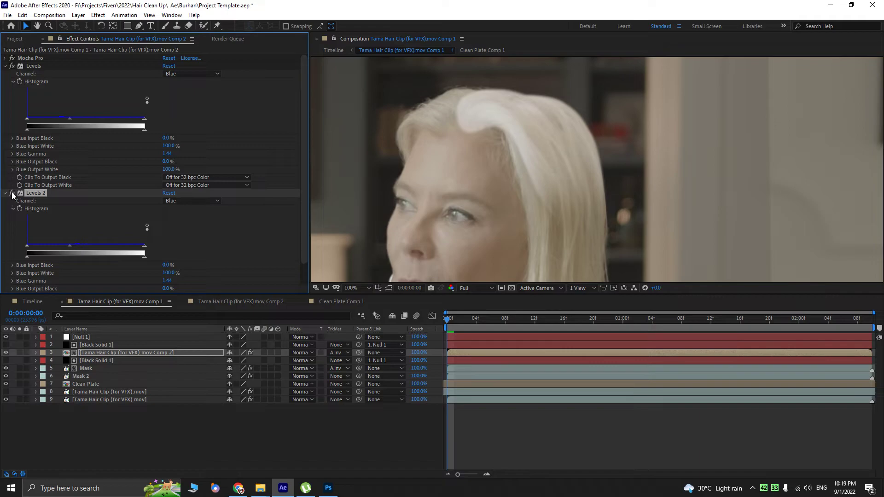
pyautogui.click(12, 194)
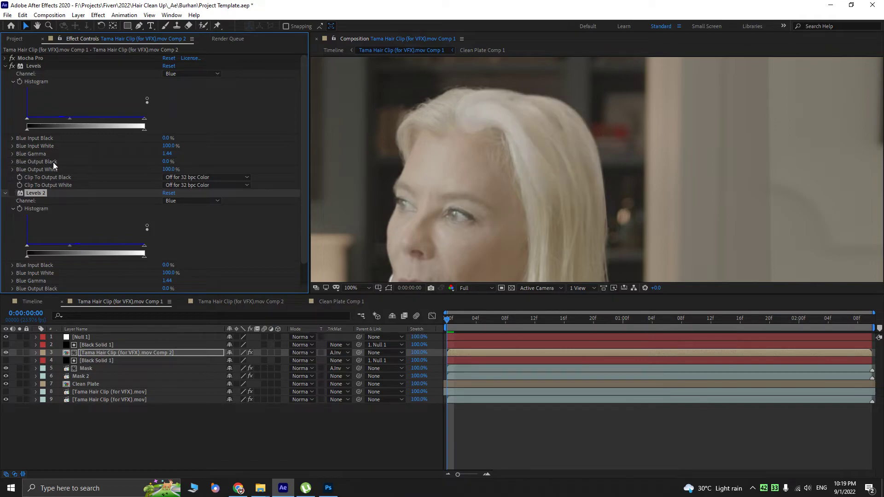
pyautogui.click(12, 194)
pyautogui.click(12, 65)
pyautogui.click(431, 288)
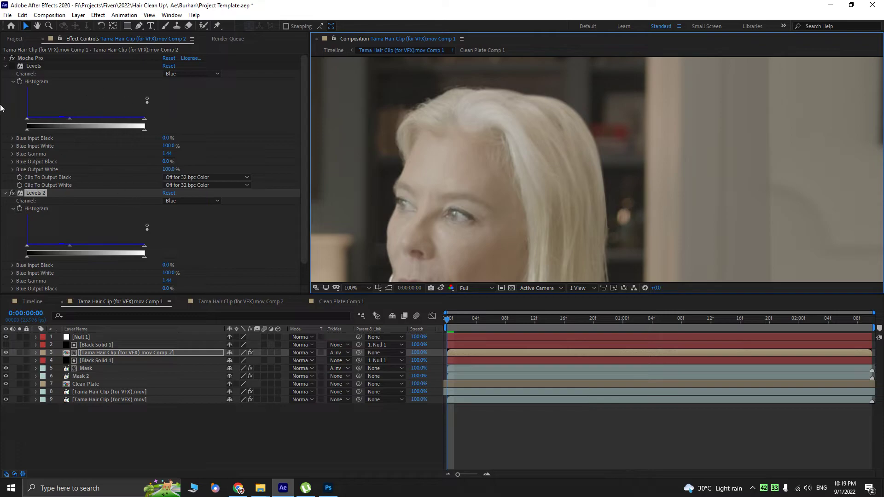
# - Disable the Levels copy, then reset the original Levels and set its RGB gamma to 1.34, comparing against the snapshot
pyautogui.click(12, 193)
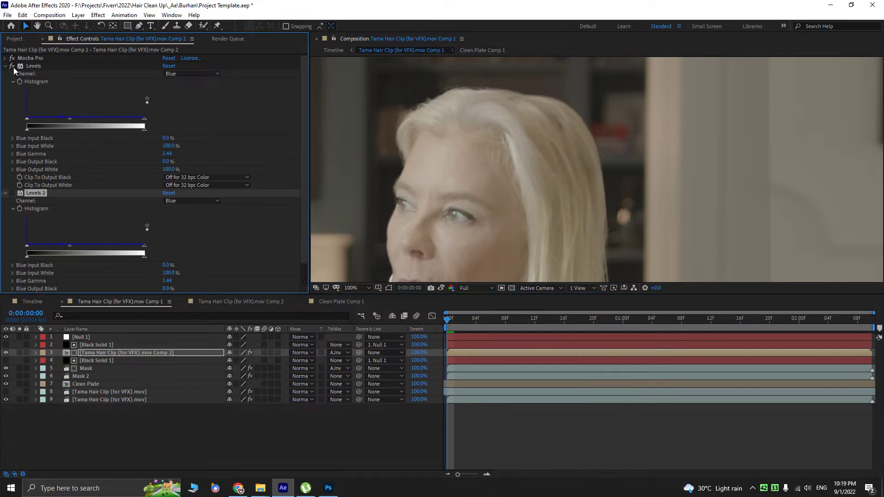
pyautogui.click(12, 66)
pyautogui.click(186, 74)
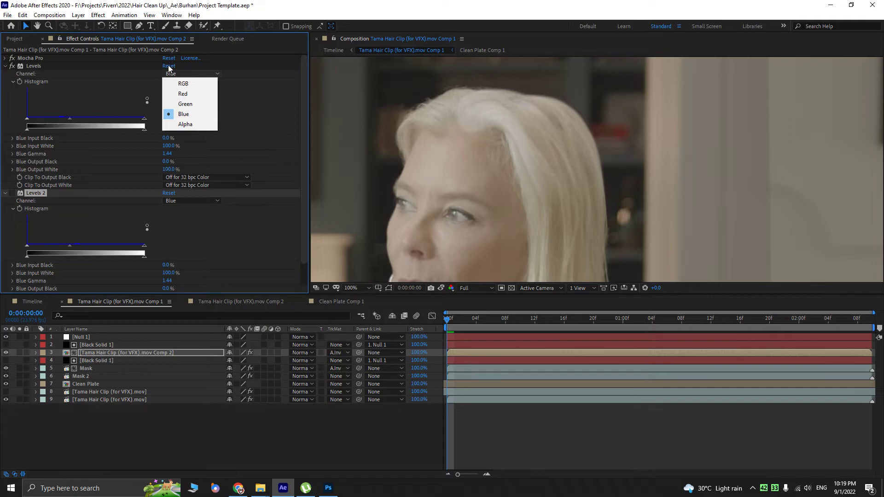
pyautogui.click(169, 66)
pyautogui.moveTo(81, 119); pyautogui.dragTo(73, 118)
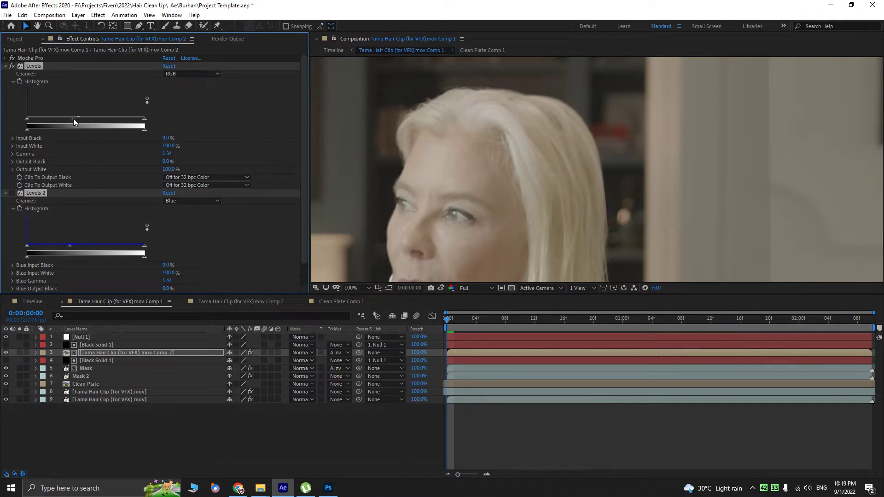
pyautogui.click(444, 288)
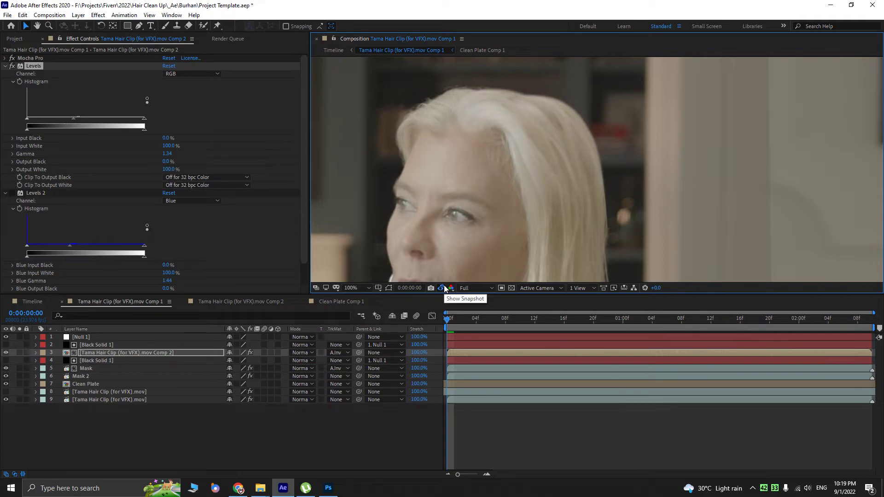
# - Delete the duplicate Levels 2 effect from the Comp 2 hair layer
pyautogui.click(45, 194)
pyautogui.press('Delete')
pyautogui.scroll(-1, 565, 170)
pyautogui.scroll(1, 564, 185)
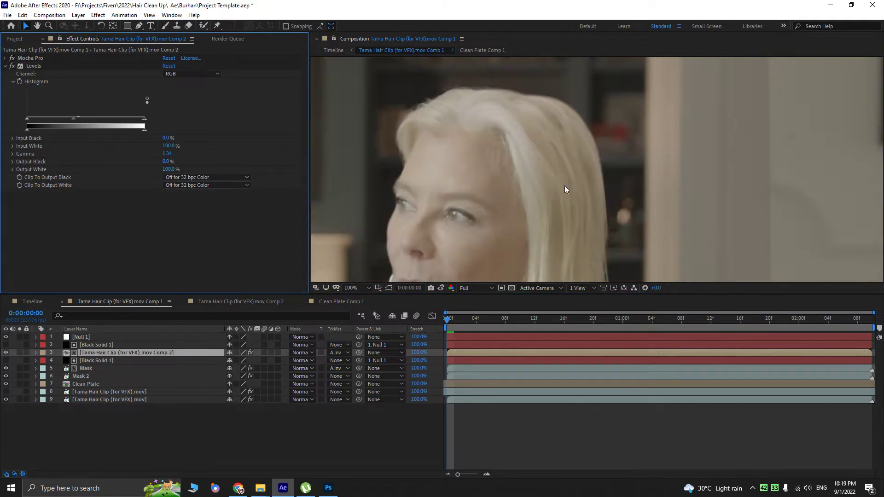
# - Set the mask feather of the upper Black Solid 1 matte layer to 107 pixels
pyautogui.click(83, 344)
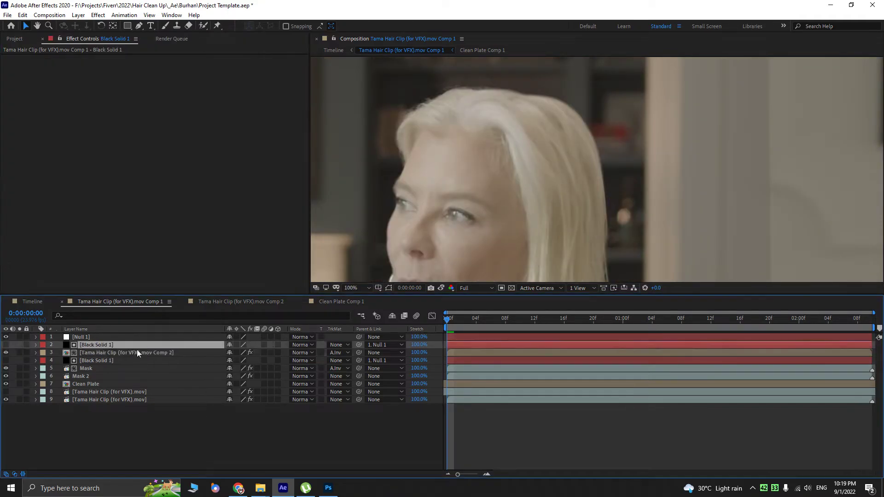
pyautogui.press('f')
pyautogui.click(268, 361)
pyautogui.moveTo(268, 360); pyautogui.dragTo(269, 360)
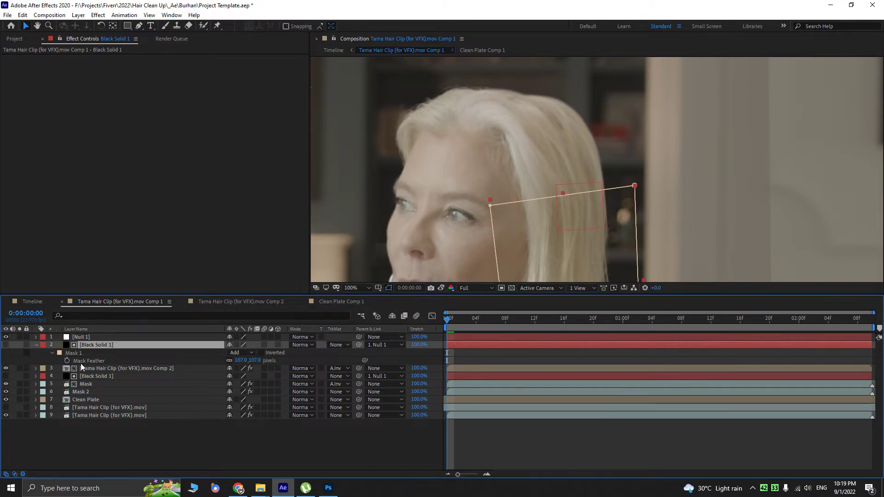
pyautogui.click(34, 346)
# - Try the Edge Blur effect on the Comp 2 hair layer and remove it
pyautogui.click(92, 352)
pyautogui.hotkey('ctrl', 'space')
pyautogui.write('ed')
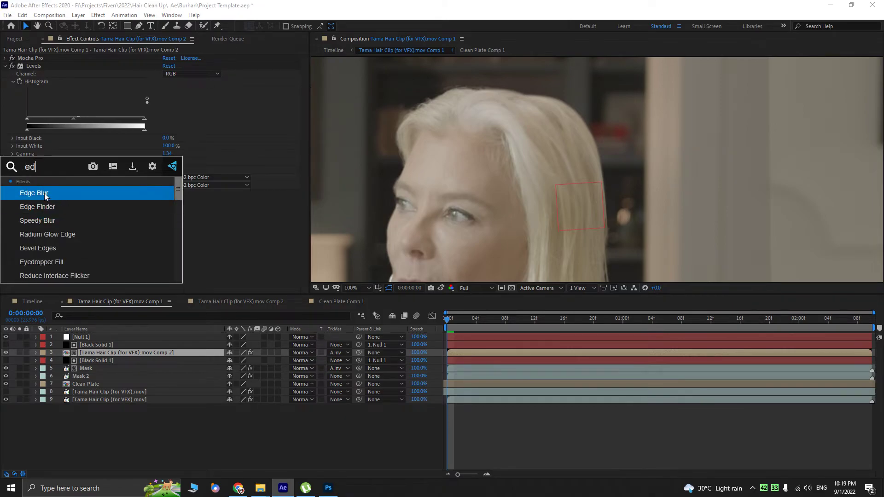
pyautogui.click(44, 194)
pyautogui.press('Delete')
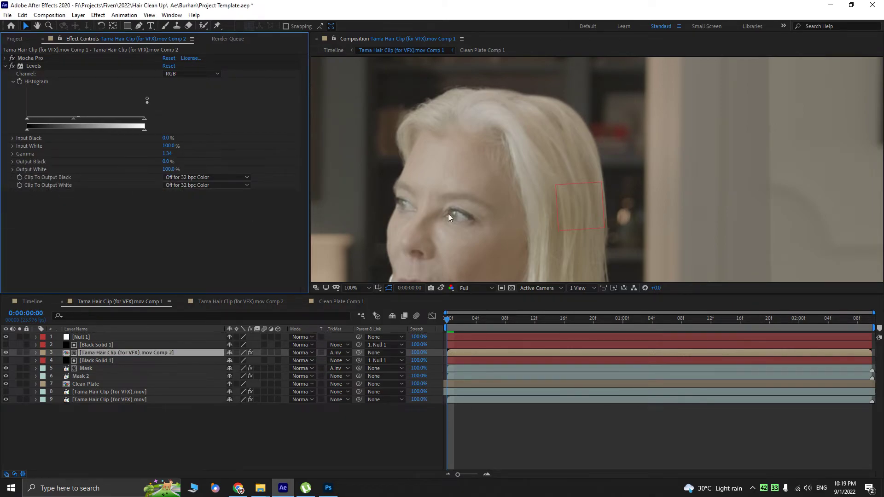
# - Examine how the hair patch blends with the woman's hair, and solo the Comp 2 layer to view it in isolation
pyautogui.scroll(3, 503, 196)
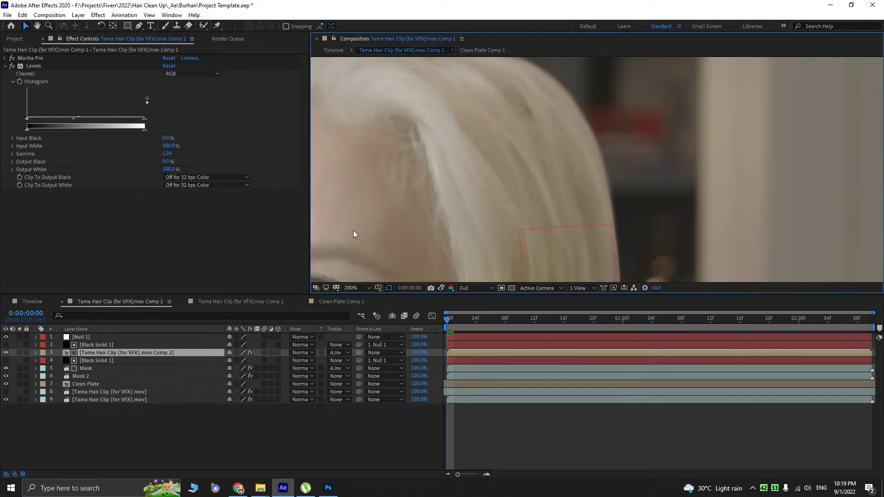
pyautogui.scroll(-4, 581, 195)
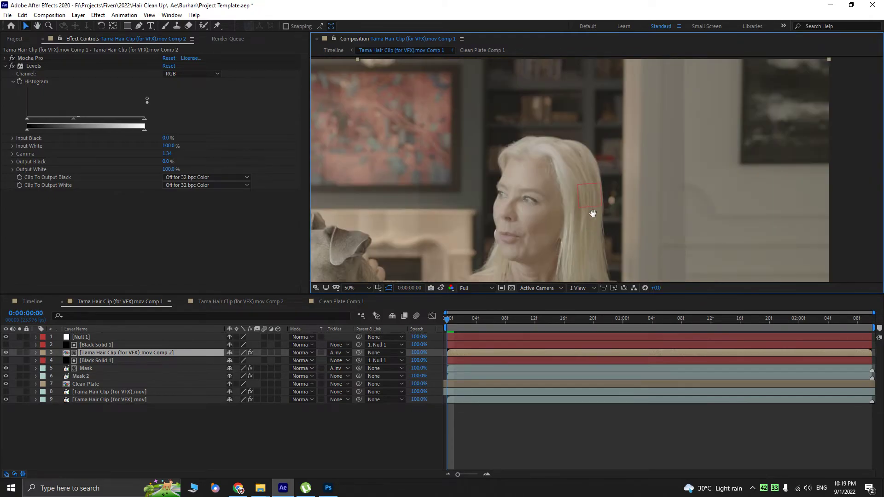
pyautogui.moveTo(593, 213); pyautogui.dragTo(599, 203)
pyautogui.scroll(2, 598, 205)
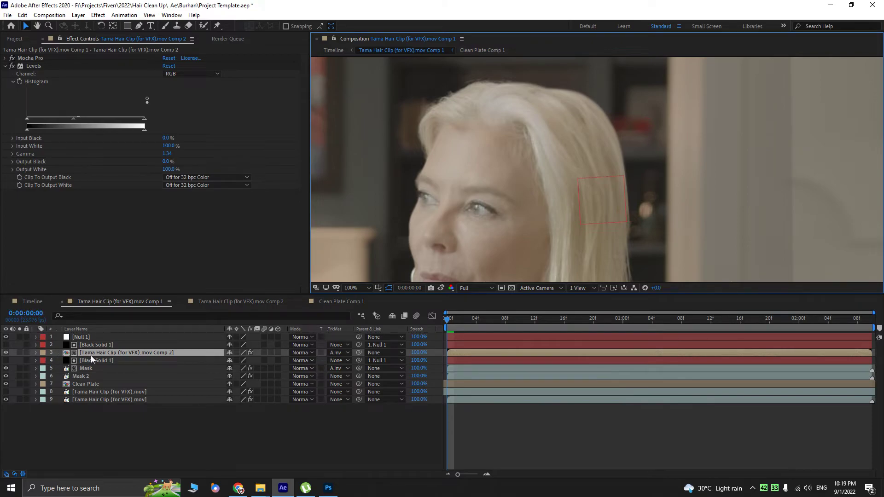
pyautogui.click(20, 353)
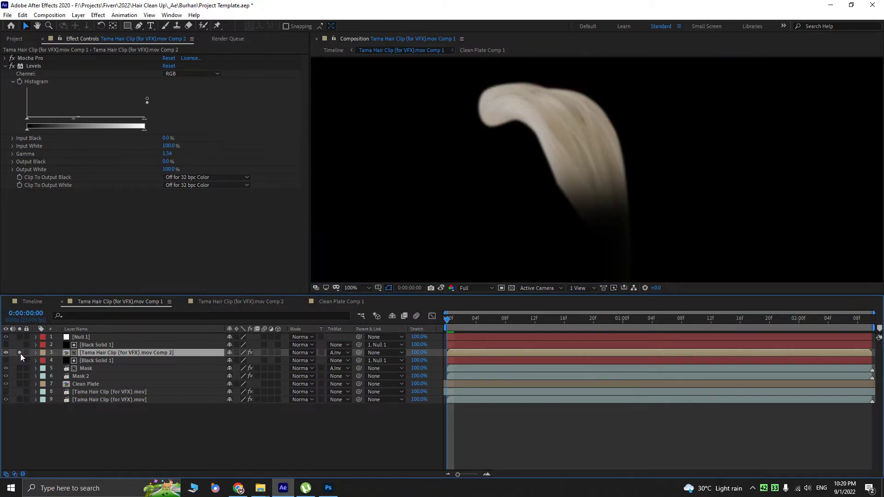
# - Try the Mesh Warp effect on the soloed Comp 2 layer, delete the effect and turn the solo off
pyautogui.scroll(-3, 542, 221)
pyautogui.hotkey('ctrl', 'space')
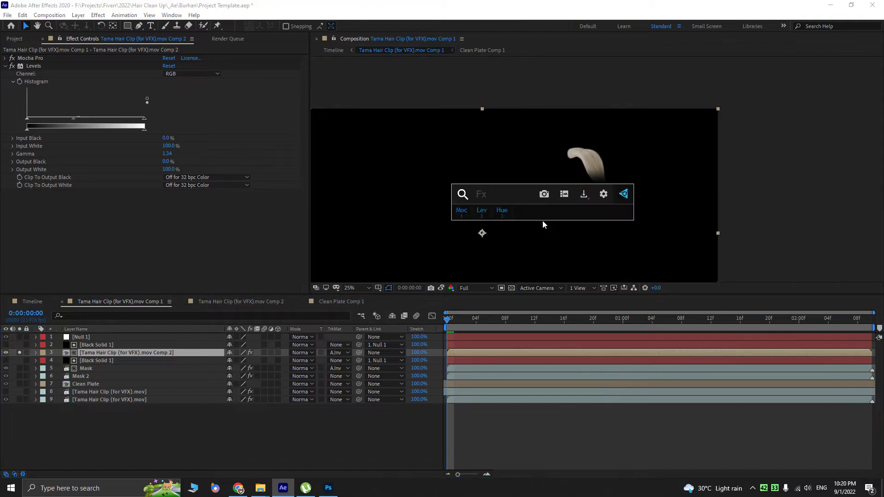
pyautogui.write('mesh')
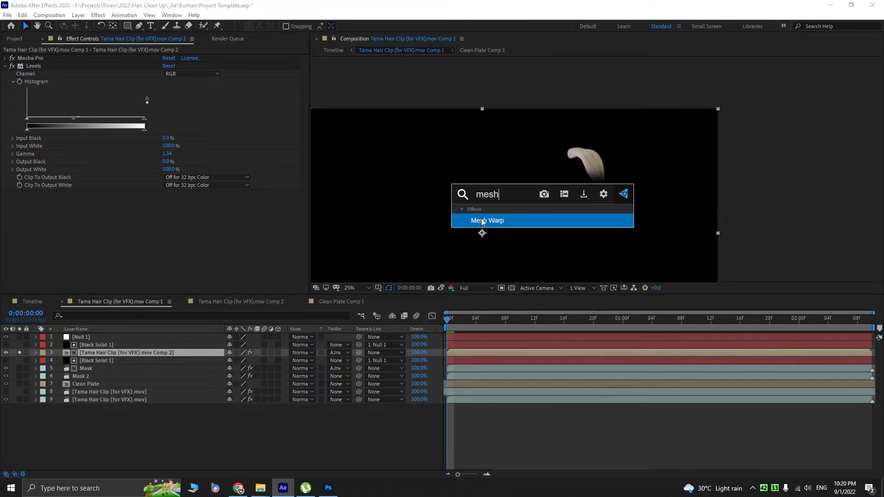
pyautogui.press('Return')
pyautogui.scroll(4, 549, 184)
pyautogui.scroll(-4, 545, 111)
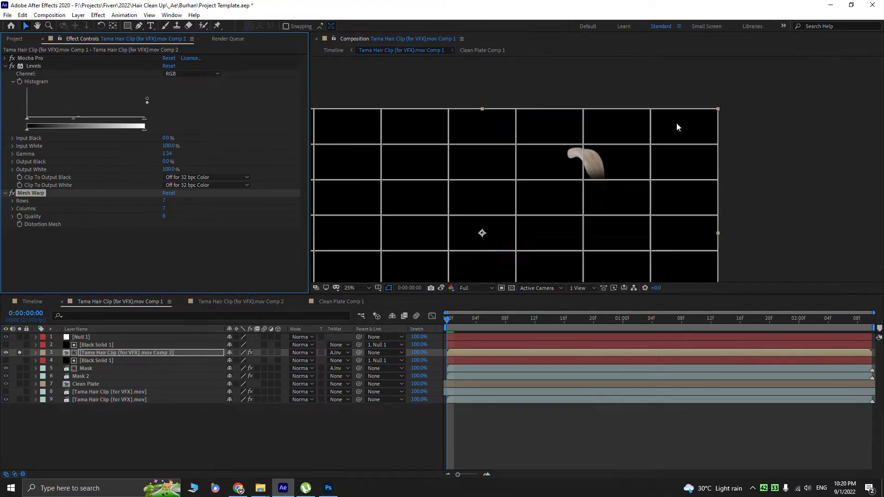
pyautogui.press('Delete')
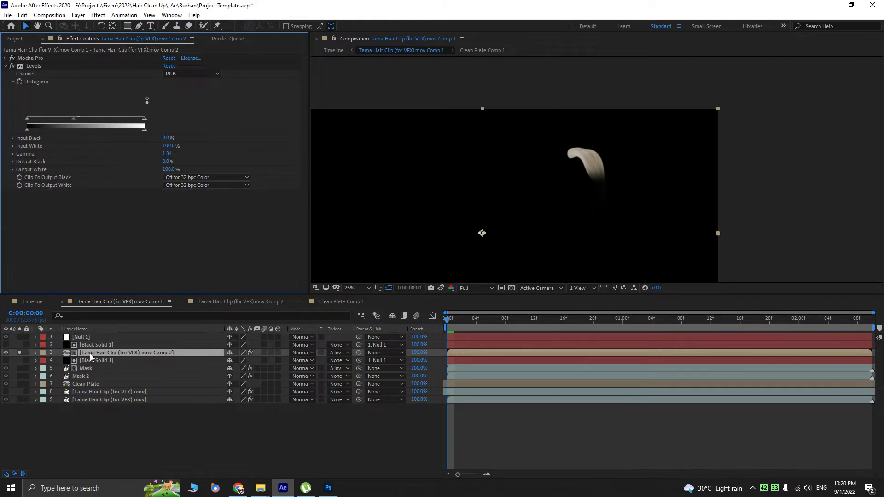
pyautogui.click(20, 352)
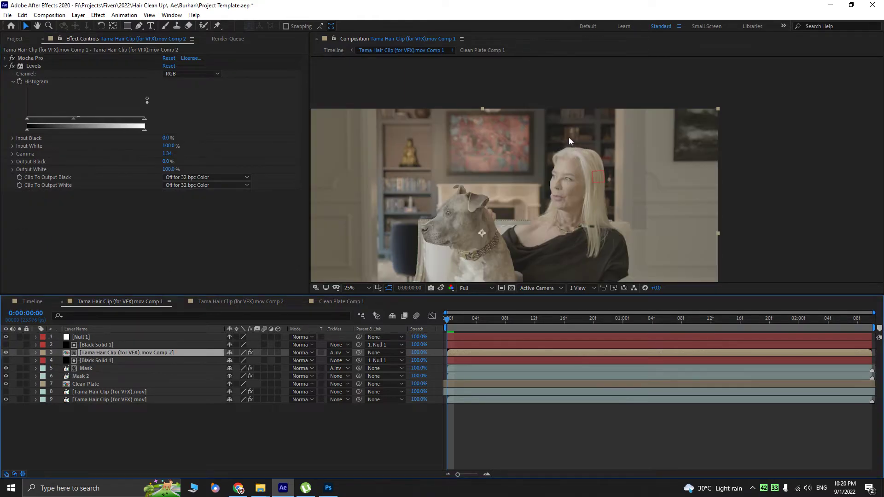
# - Open the Comp 2 precomp and duplicate its masked hair clip layer
pyautogui.doubleClick(91, 352)
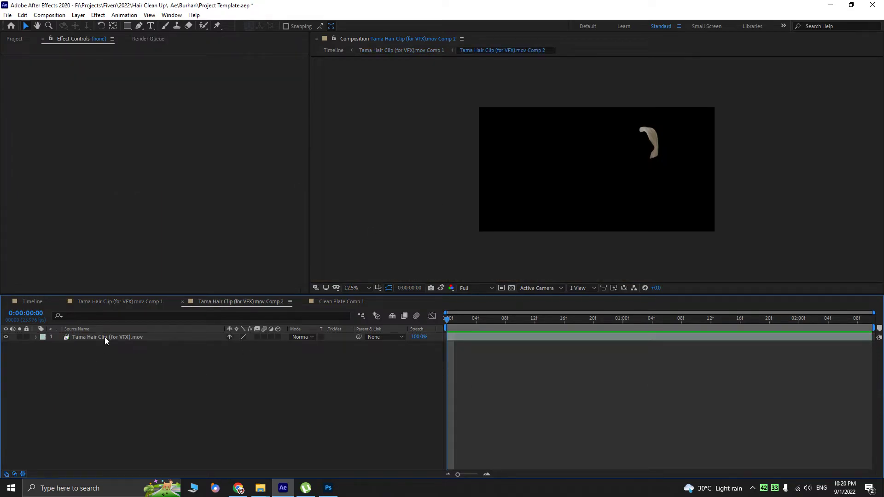
pyautogui.click(105, 337)
pyautogui.scroll(4, 598, 198)
pyautogui.moveTo(554, 217); pyautogui.dragTo(548, 168)
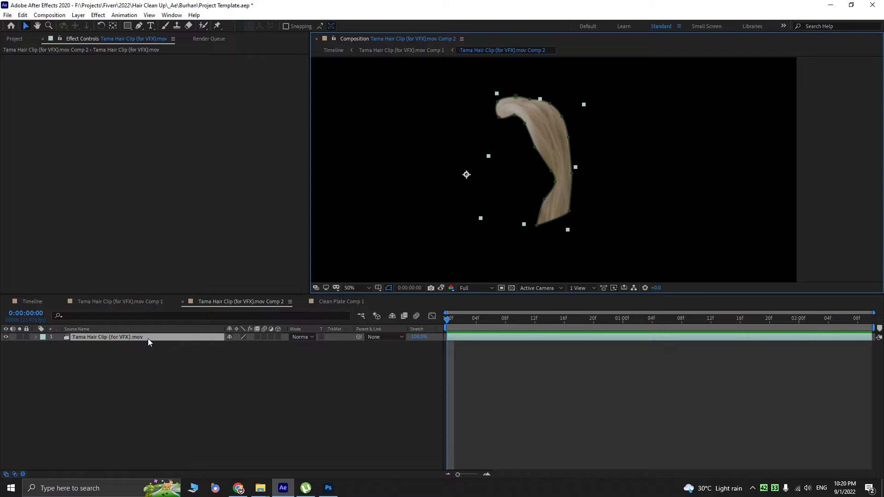
pyautogui.hotkey('ctrl', 'd')
# - Pre-compose the duplicated hair clip as Tama Hair Clip (for VFX).mov Comp 3, moving all attributes into the new composition
pyautogui.rightClick(114, 338)
pyautogui.click(138, 288)
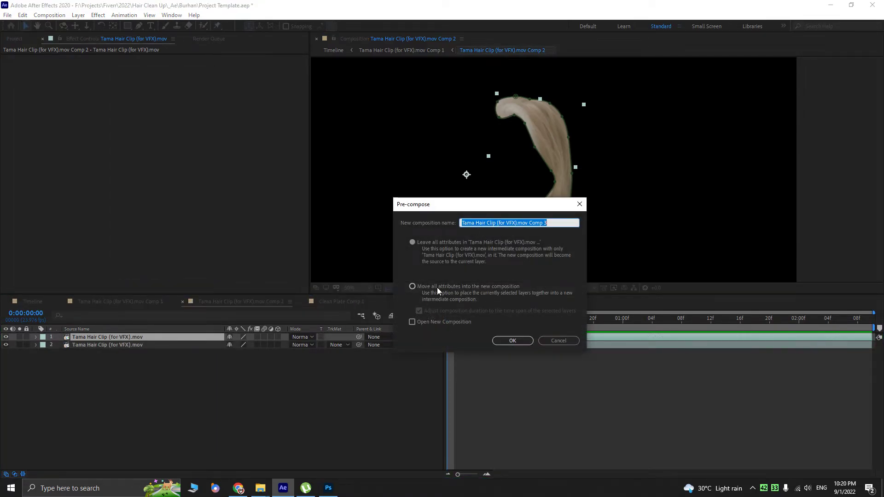
pyautogui.click(438, 287)
pyautogui.click(512, 341)
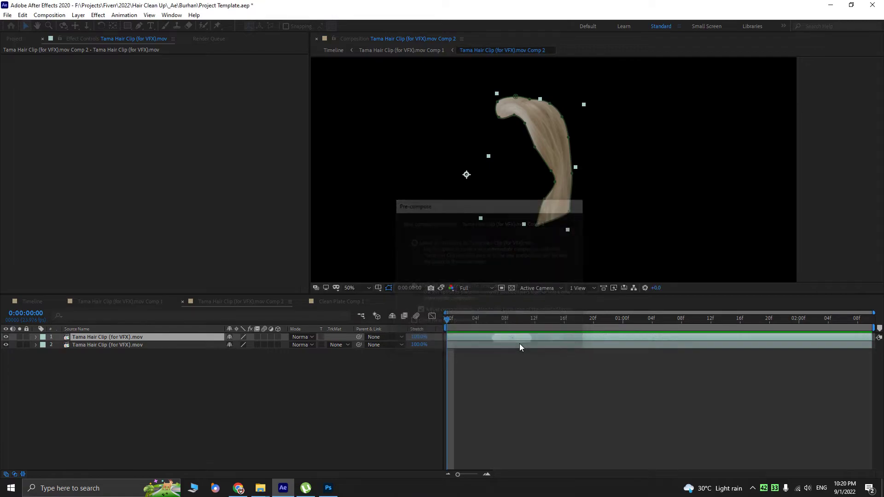
# - Open Comp 3, draw a region of interest closely around the hair strand and crop the composition to it
pyautogui.doubleClick(127, 338)
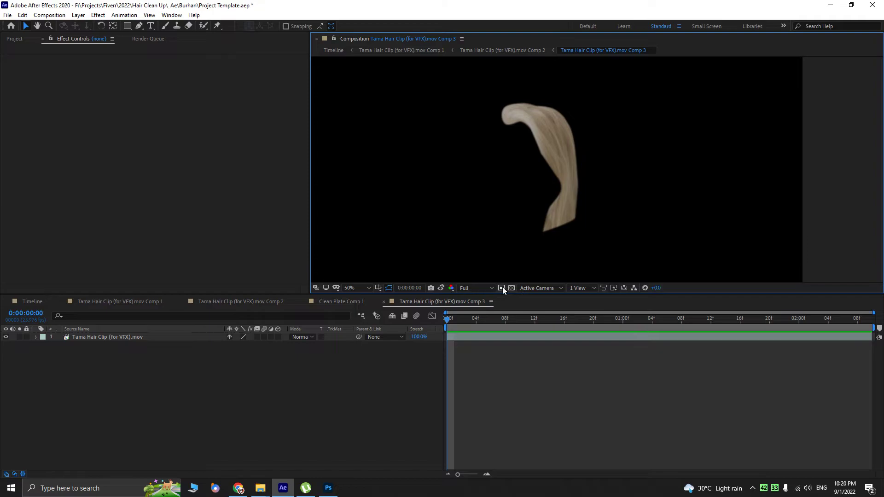
pyautogui.moveTo(491, 86); pyautogui.dragTo(606, 246)
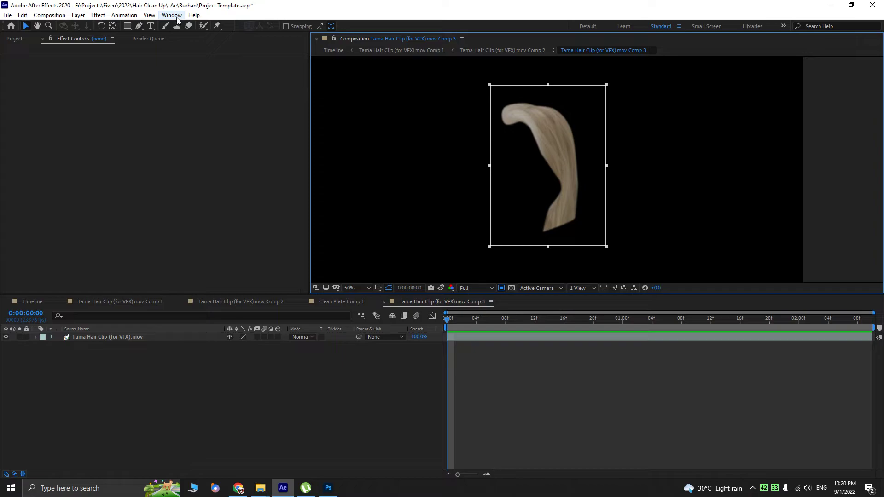
pyautogui.click(50, 15)
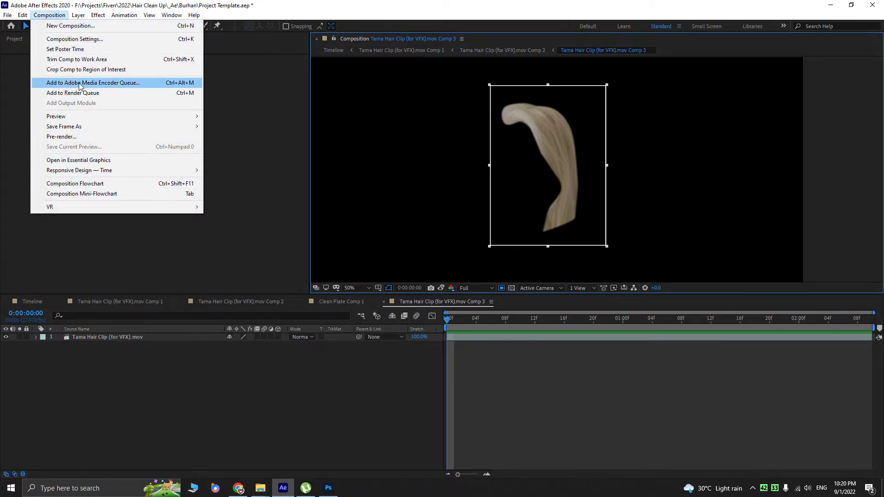
pyautogui.click(78, 69)
# - Back in Comp 2, move the cropped Comp 3 layer over the original hair strand and set its blending mode to Difference
pyautogui.press('Tab')
pyautogui.click(199, 393)
pyautogui.moveTo(343, 249); pyautogui.dragTo(552, 144)
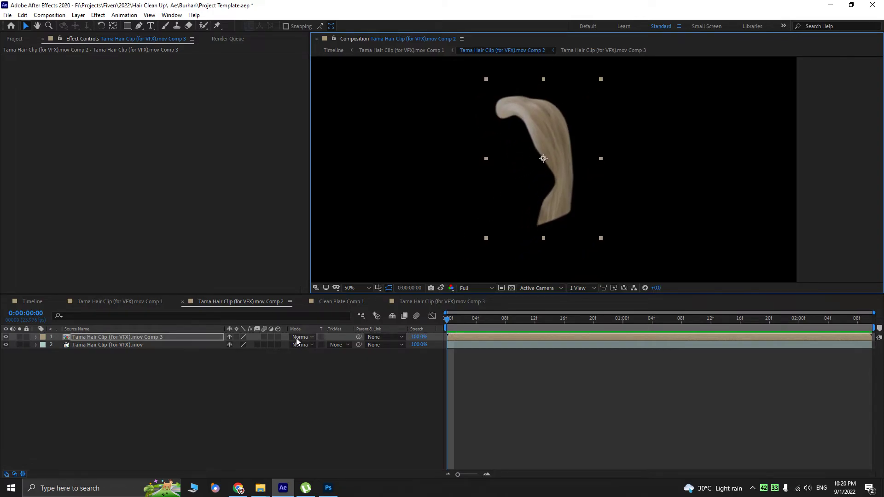
pyautogui.click(299, 337)
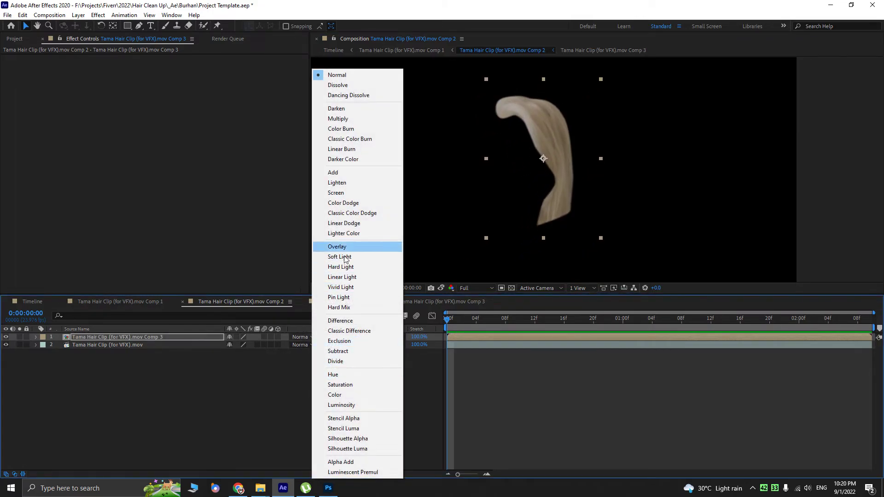
pyautogui.click(340, 320)
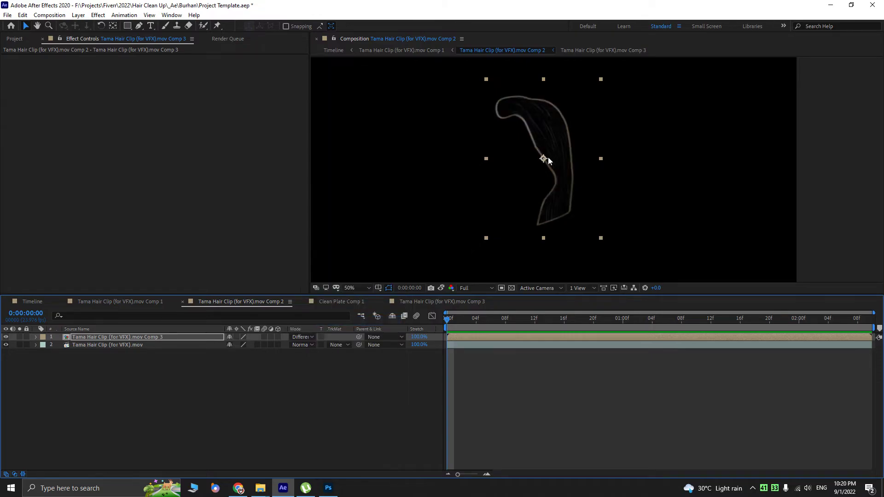
# - Nudge the Comp 3 layer horizontally and downward until its hair strands line up with the clip layer beneath
pyautogui.scroll(4, 548, 156)
pyautogui.hotkey('shift', 'Left')
pyautogui.hotkey('shift', 'Left')
pyautogui.hotkey('shift', 'Left')
pyautogui.hotkey('shift', 'Left')
pyautogui.hotkey('shift', 'Left')
pyautogui.hotkey('shift', 'Right')
pyautogui.hotkey('shift', 'Right')
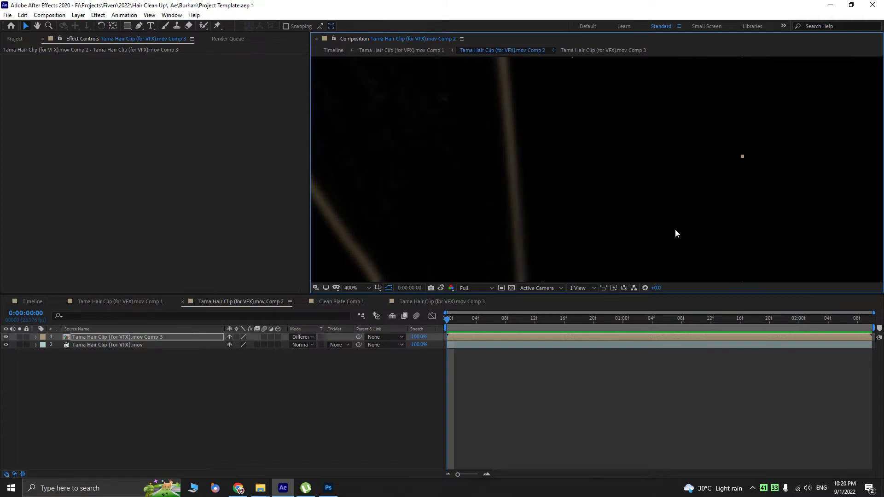
pyautogui.hotkey('shift', 'Down')
pyautogui.hotkey('shift', 'Down')
pyautogui.hotkey('shift', 'Down')
pyautogui.hotkey('shift', 'Right')
pyautogui.hotkey('shift', 'Right')
pyautogui.hotkey('shift', 'Left')
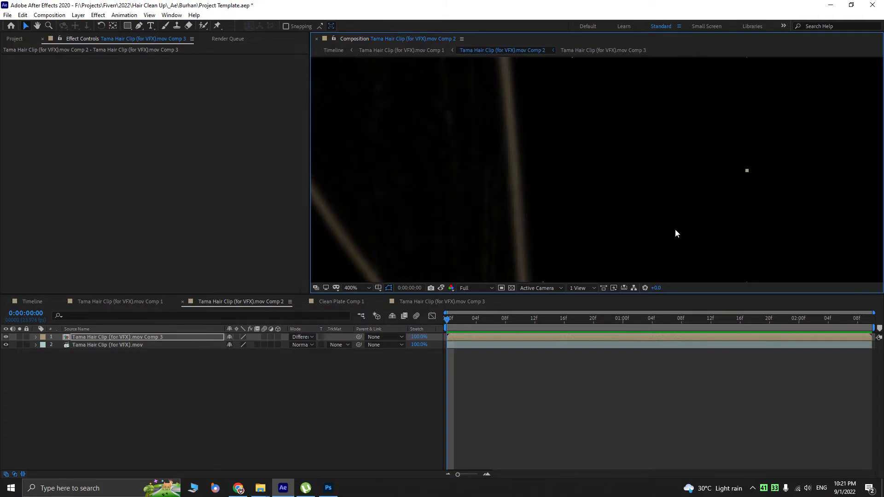
pyautogui.moveTo(545, 244); pyautogui.dragTo(616, 170)
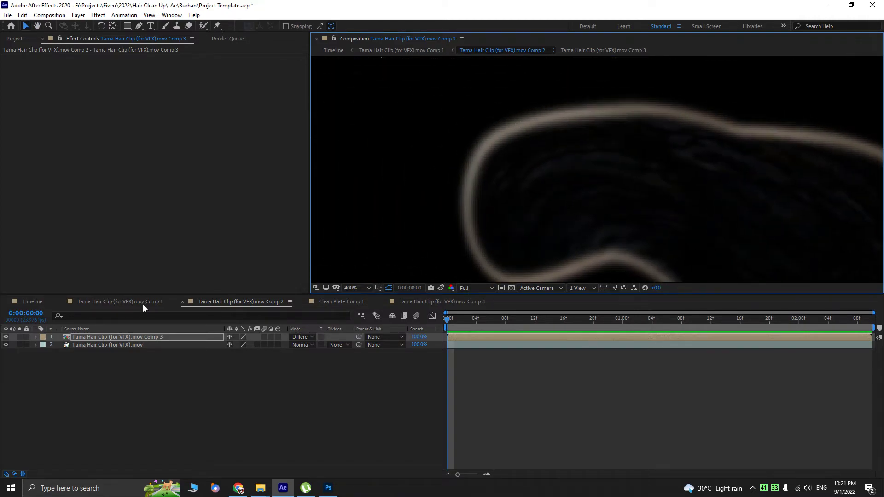
pyautogui.click(95, 344)
pyautogui.click(97, 335)
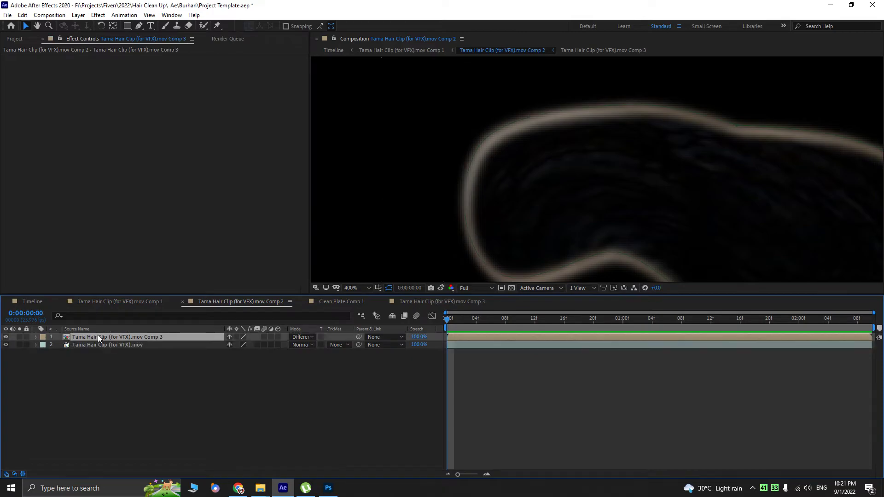
# - Set the hair clip's Mask Feather to 0 pixels in both Comp 2 and Comp 3, and return to Comp 2
pyautogui.click(107, 343)
pyautogui.press('f')
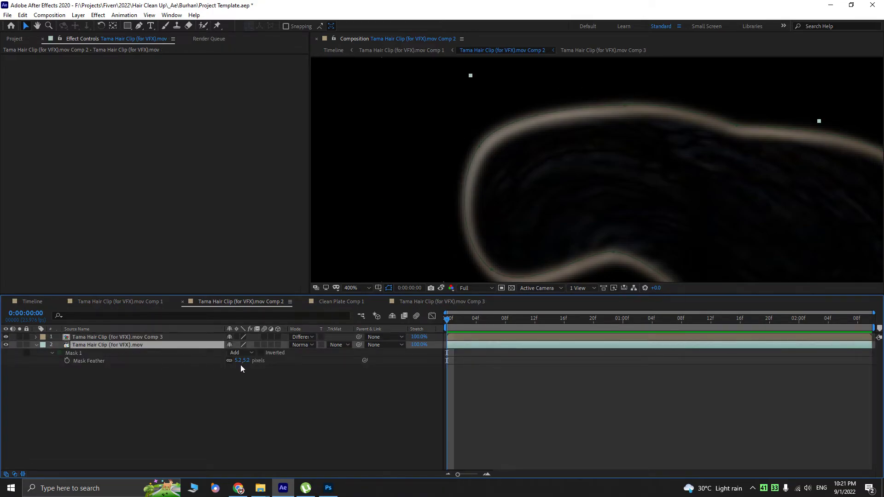
pyautogui.doubleClick(122, 336)
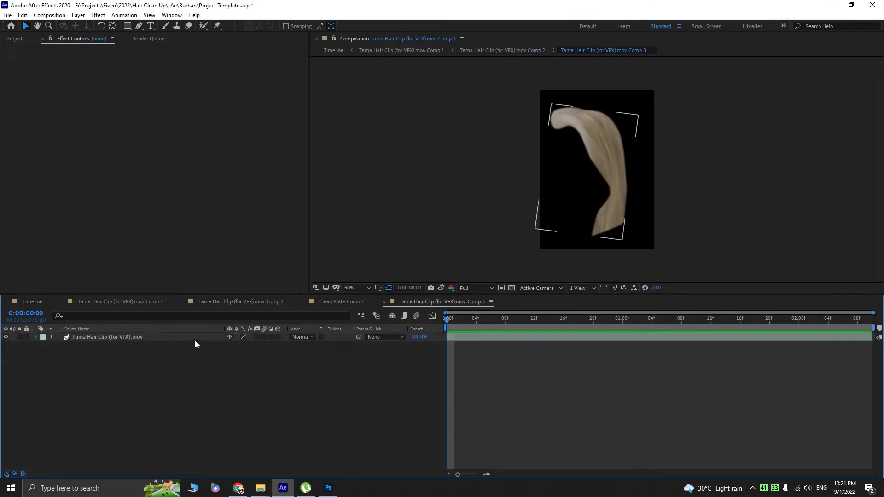
pyautogui.click(195, 340)
pyautogui.press('f')
pyautogui.moveTo(237, 350); pyautogui.dragTo(207, 355)
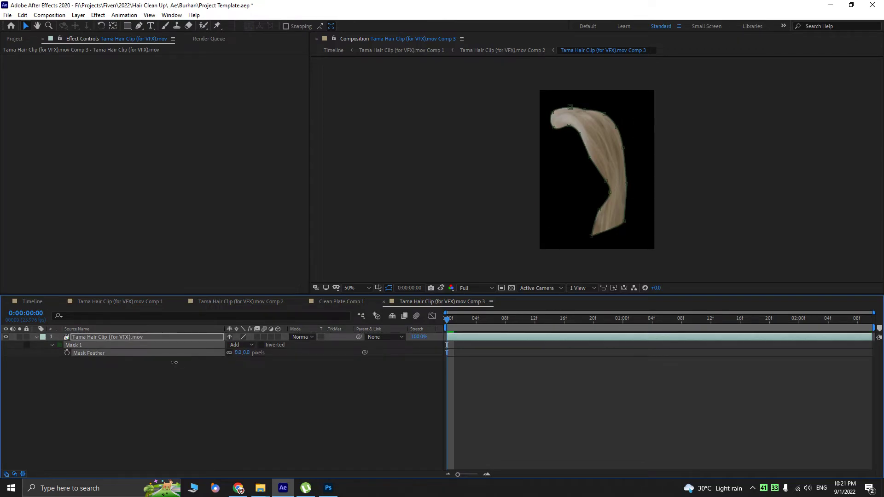
pyautogui.press('Tab')
pyautogui.click(153, 370)
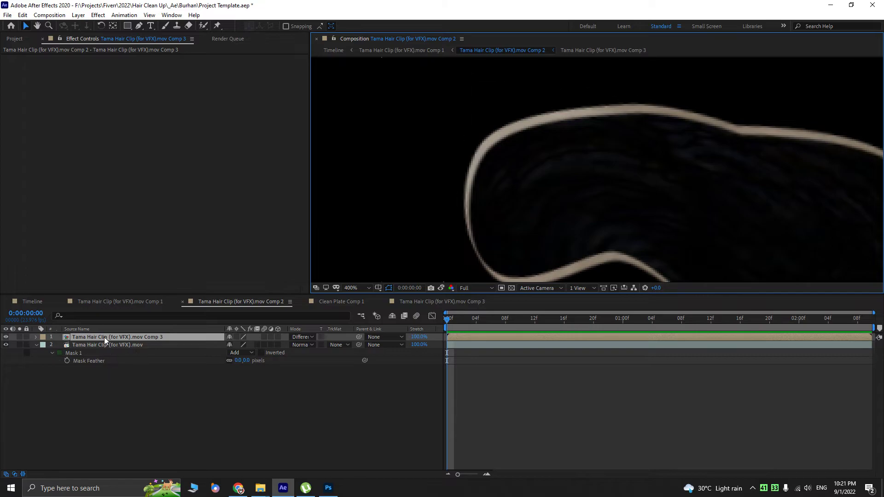
# - Fine-tune the Comp 3 layer's position until the difference outline is minimal, checking the match along the whole hair strand
pyautogui.press('Return')
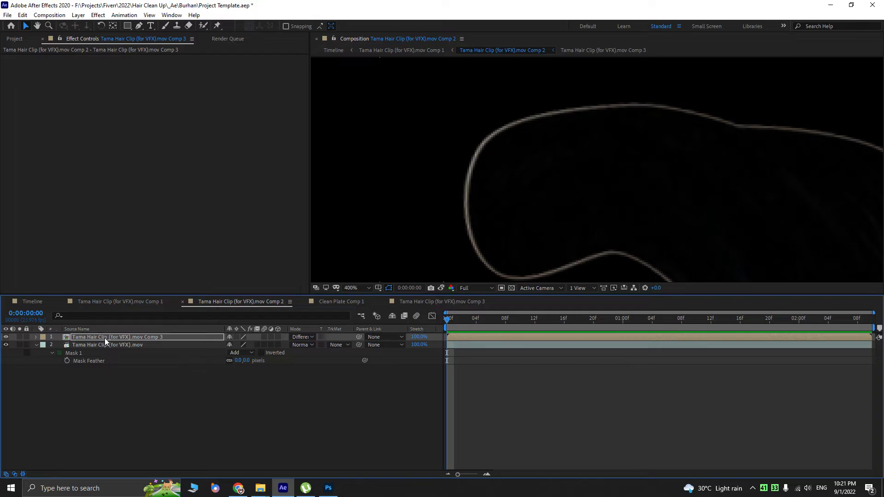
pyautogui.scroll(-1, 468, 222)
pyautogui.moveTo(620, 248); pyautogui.dragTo(465, 83)
pyautogui.moveTo(615, 183); pyautogui.dragTo(593, 87)
pyautogui.moveTo(639, 226); pyautogui.dragTo(604, 98)
pyautogui.moveTo(545, 179); pyautogui.dragTo(557, 165)
# - Set the Comp 3 layer's blending mode back to Normal
pyautogui.click(297, 337)
pyautogui.click(342, 75)
pyautogui.moveTo(629, 155); pyautogui.dragTo(598, 306)
pyautogui.moveTo(506, 69); pyautogui.dragTo(561, 179)
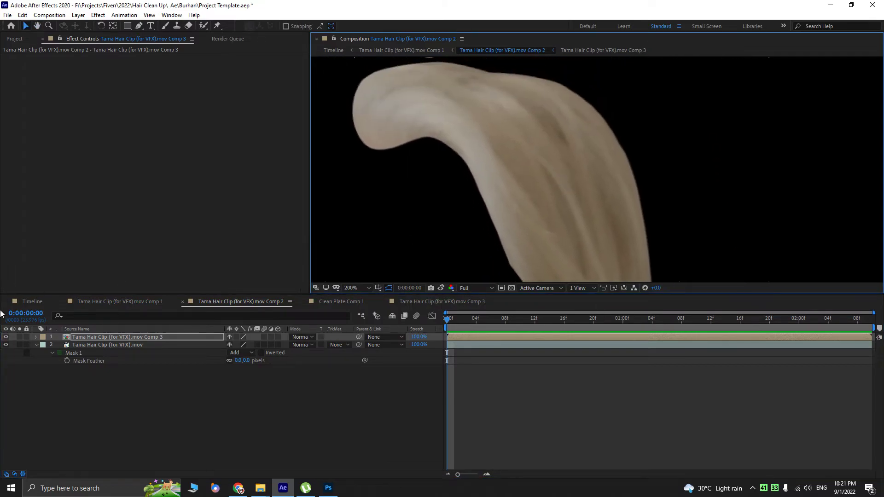
# - Compare the Comp 3 layer with the hair clip beneath by repeatedly switching the Comp 3 layer's visibility off and on
pyautogui.click(7, 337)
pyautogui.click(7, 338)
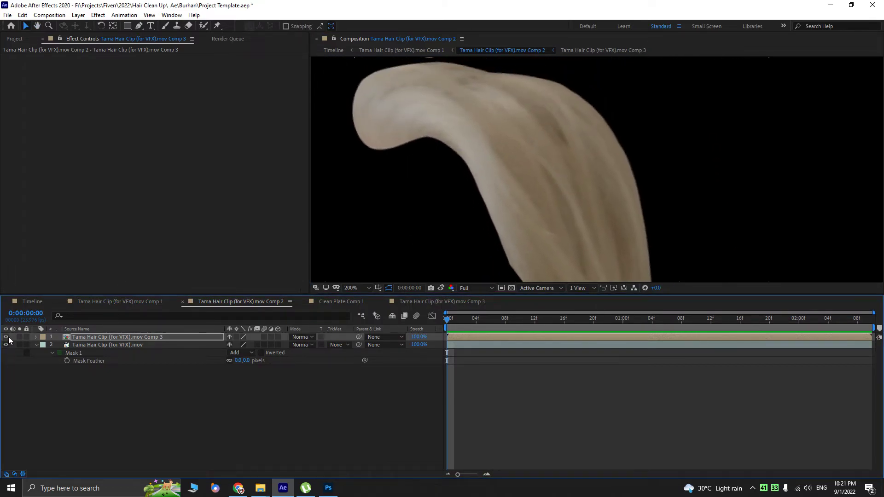
pyautogui.click(8, 338)
pyautogui.click(7, 338)
pyautogui.click(8, 337)
pyautogui.click(8, 337)
pyautogui.click(8, 338)
pyautogui.click(8, 338)
pyautogui.click(8, 337)
pyautogui.click(8, 338)
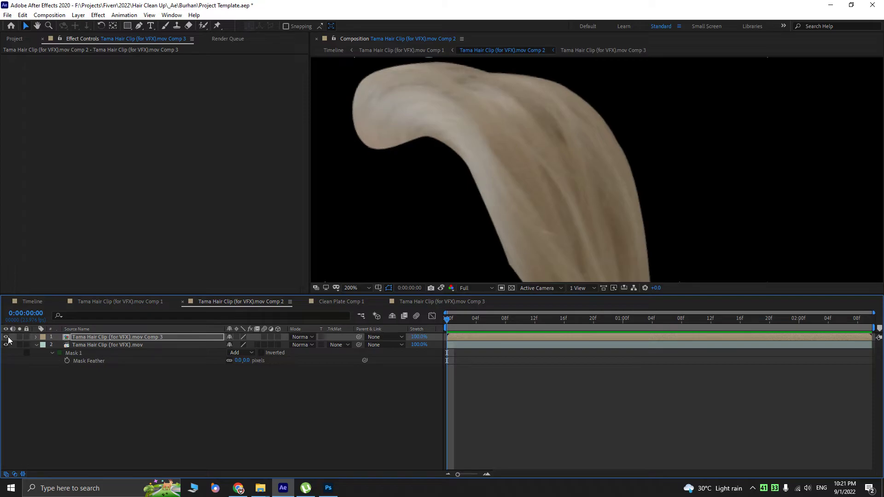
pyautogui.click(8, 338)
pyautogui.click(8, 338)
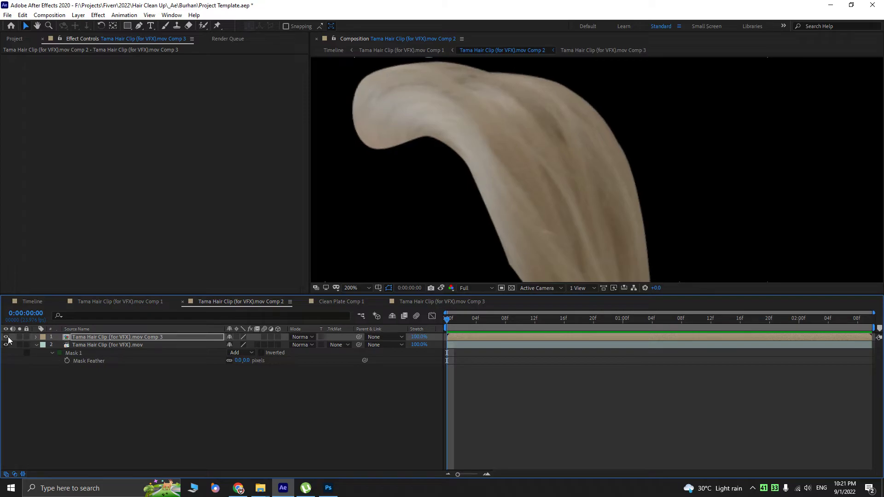
pyautogui.click(8, 337)
pyautogui.click(7, 338)
pyautogui.click(8, 338)
pyautogui.click(8, 338)
pyautogui.click(8, 338)
pyautogui.click(8, 338)
# - Delete the hair clip layer beneath Comp 3, keeping only the Comp 3 layer in Comp 2
pyautogui.click(72, 345)
pyautogui.press('Delete')
pyautogui.click(93, 339)
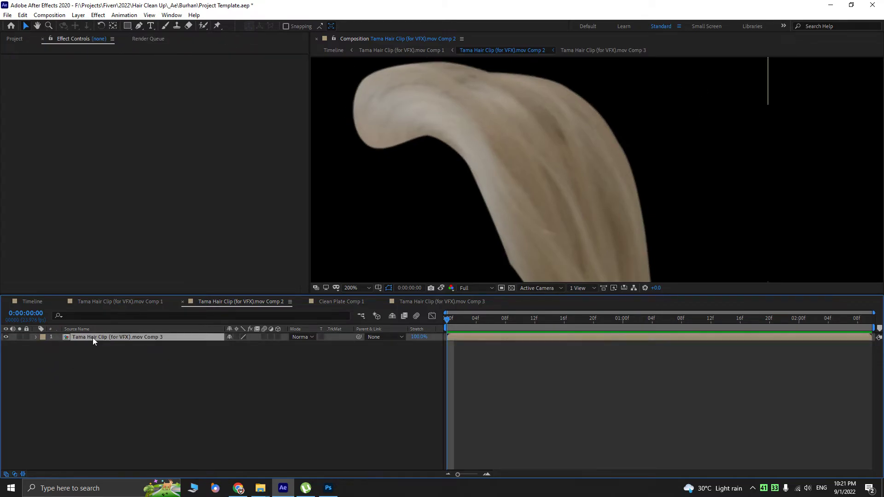
# - In Comp 3, set the hair clip's Mask Feather to 0.9 pixels and return to Comp 2
pyautogui.doubleClick(168, 340)
pyautogui.press('f')
pyautogui.press('Tab')
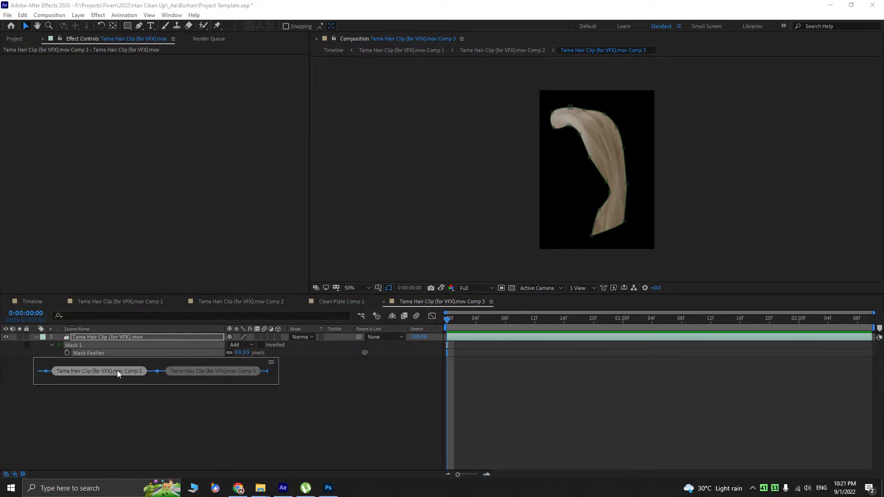
pyautogui.click(116, 371)
# - Lock the Comp 1 viewer and open Comp 2 in its own viewer docked beside it, locked as well
pyautogui.click(93, 302)
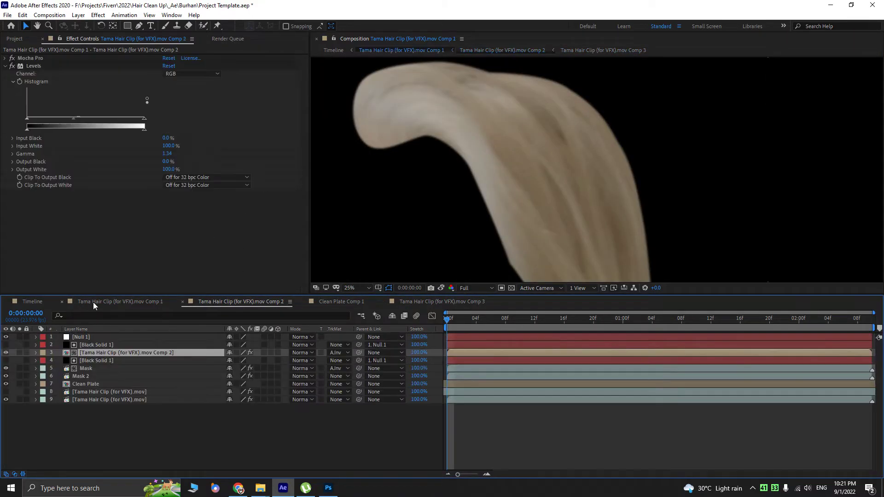
pyautogui.click(335, 39)
pyautogui.doubleClick(109, 352)
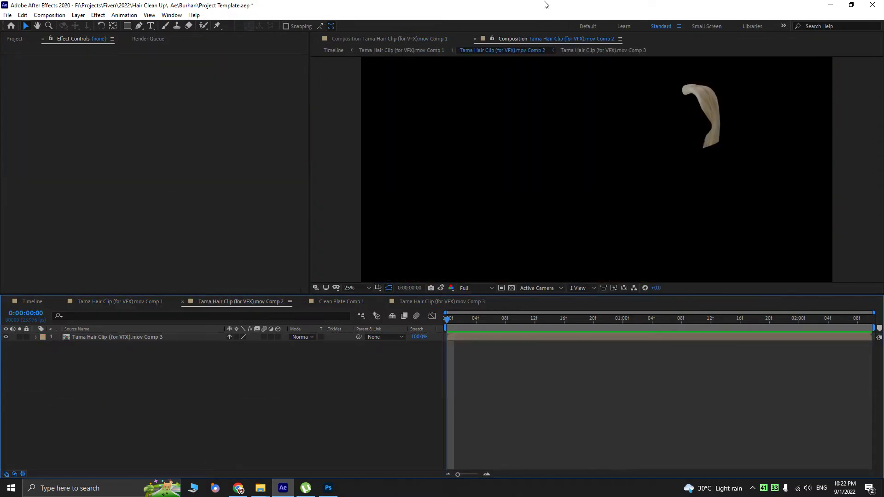
pyautogui.moveTo(506, 40); pyautogui.dragTo(880, 147)
pyautogui.scroll(4, 612, 191)
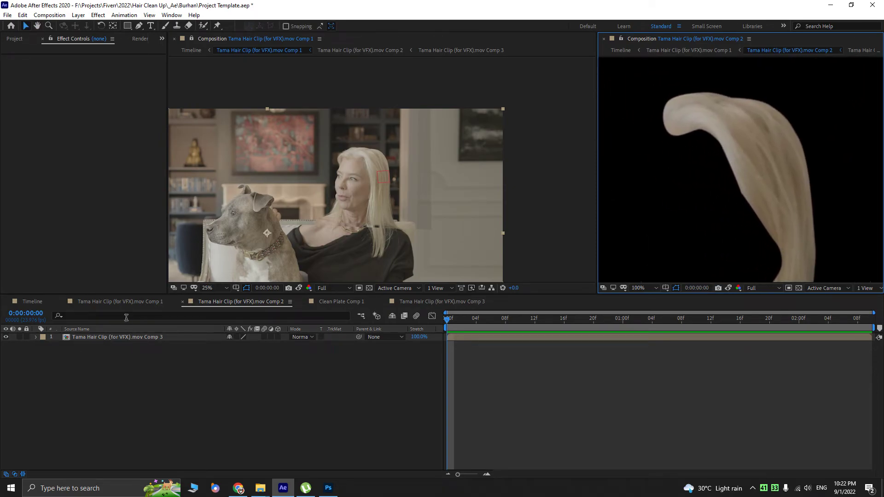
pyautogui.click(126, 303)
pyautogui.click(238, 304)
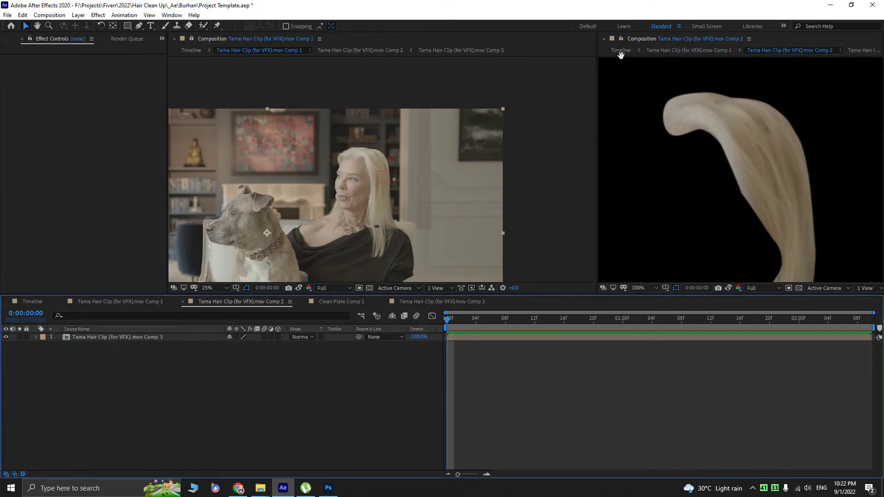
pyautogui.click(620, 39)
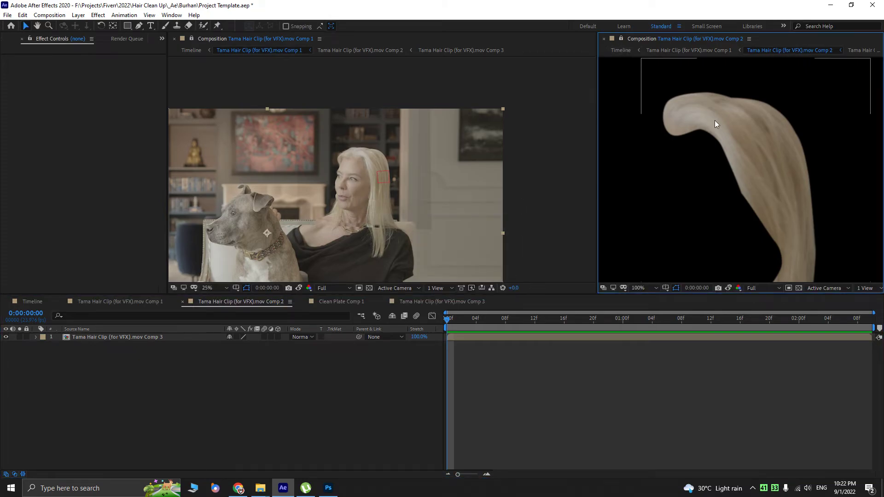
# - Apply the Mesh Warp effect to the Comp 3 layer in Comp 2
pyautogui.click(86, 337)
pyautogui.hotkey('ctrl', 'space')
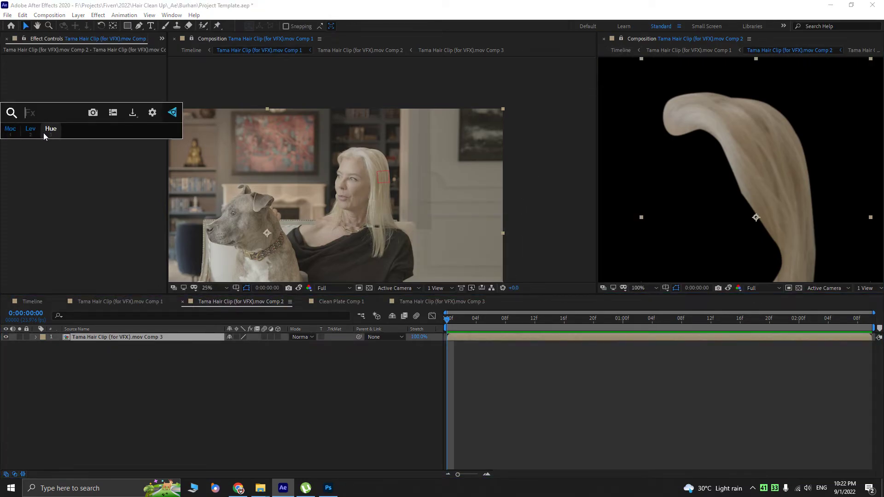
pyautogui.write('mwe')
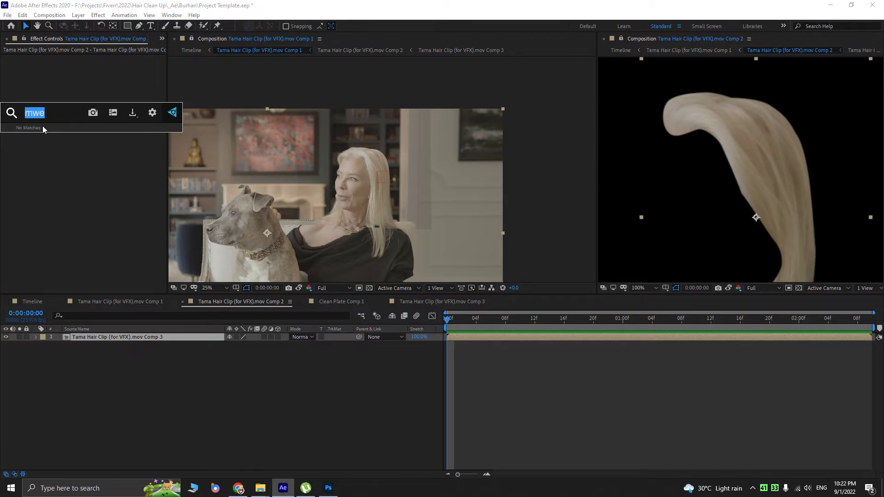
pyautogui.write('mesh')
pyautogui.click(33, 134)
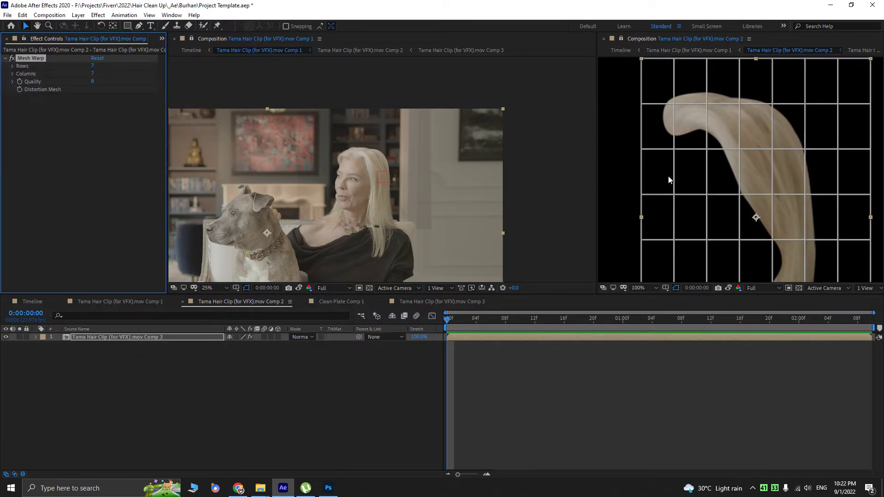
# - Set the Mesh Warp grid to 2 rows and 2 columns
pyautogui.click(93, 65)
pyautogui.write('2')
pyautogui.click(93, 74)
pyautogui.write('2')
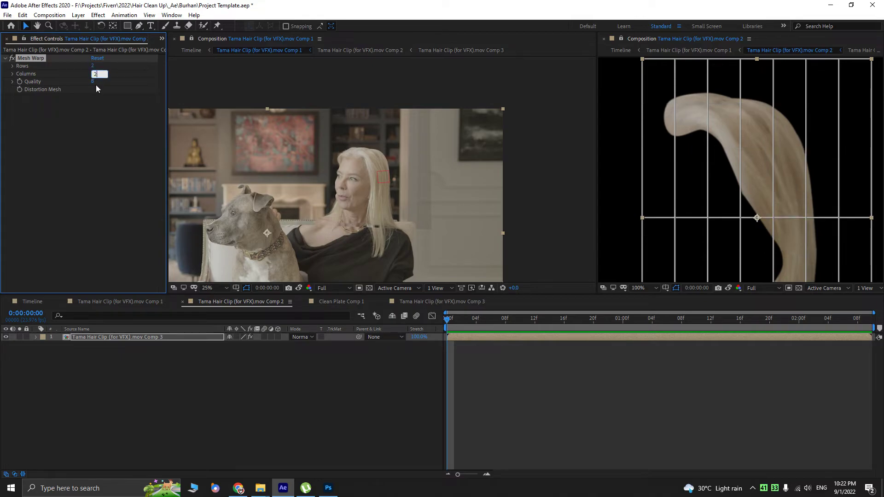
pyautogui.click(98, 116)
pyautogui.click(55, 59)
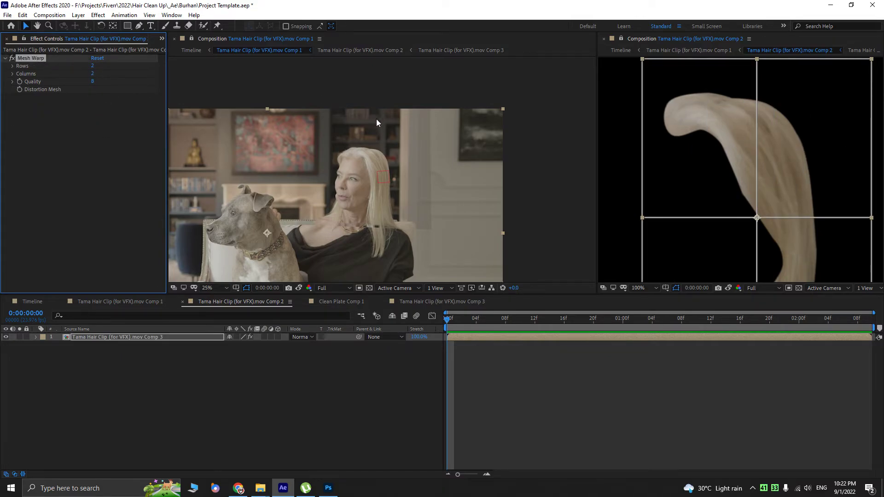
# - Change the Mesh Warp grid to 4 rows and 4 columns and show its mesh
pyautogui.click(92, 66)
pyautogui.write('1')
pyautogui.click(92, 74)
pyautogui.write('4')
pyautogui.click(92, 66)
pyautogui.write('4')
pyautogui.click(100, 112)
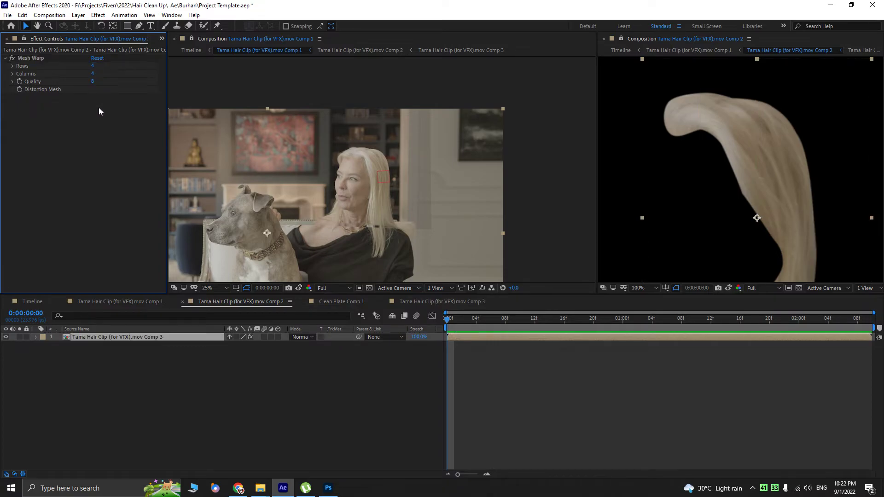
pyautogui.click(43, 57)
# - Try shifting the mesh point below the strand's curled tip, compare it with the Comp 1 view, and undo the move
pyautogui.scroll(5, 436, 194)
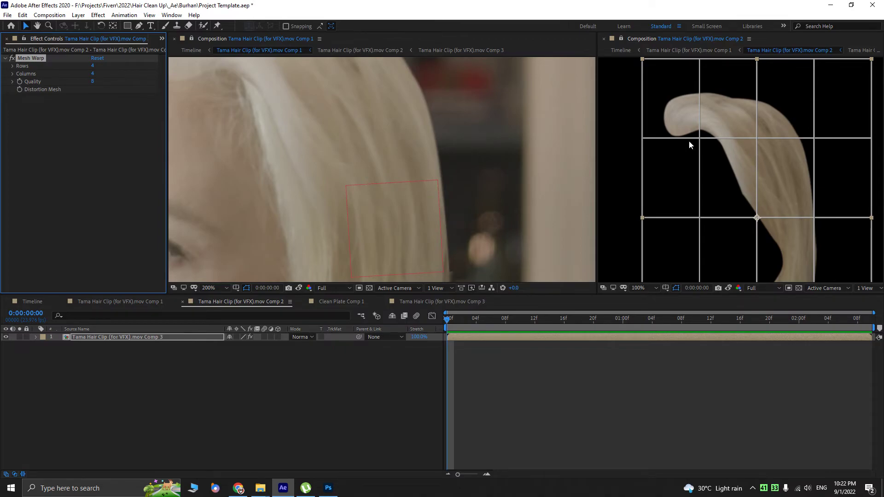
pyautogui.moveTo(698, 138); pyautogui.dragTo(695, 143)
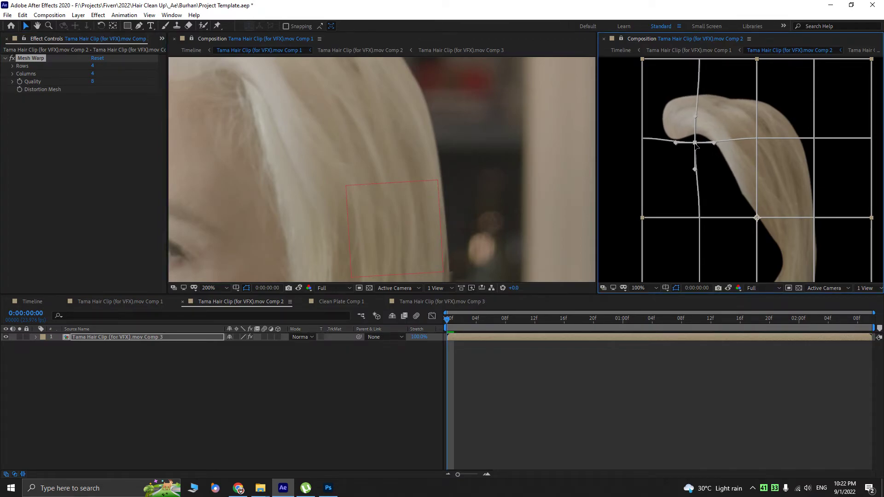
pyautogui.moveTo(311, 178); pyautogui.dragTo(408, 232)
pyautogui.moveTo(312, 156); pyautogui.dragTo(337, 183)
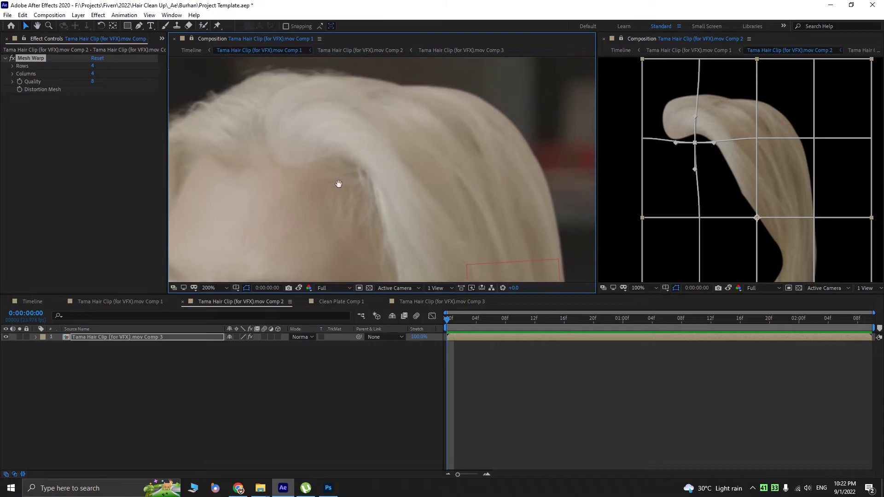
pyautogui.hotkey('ctrl', 'z')
pyautogui.scroll(-2, 346, 181)
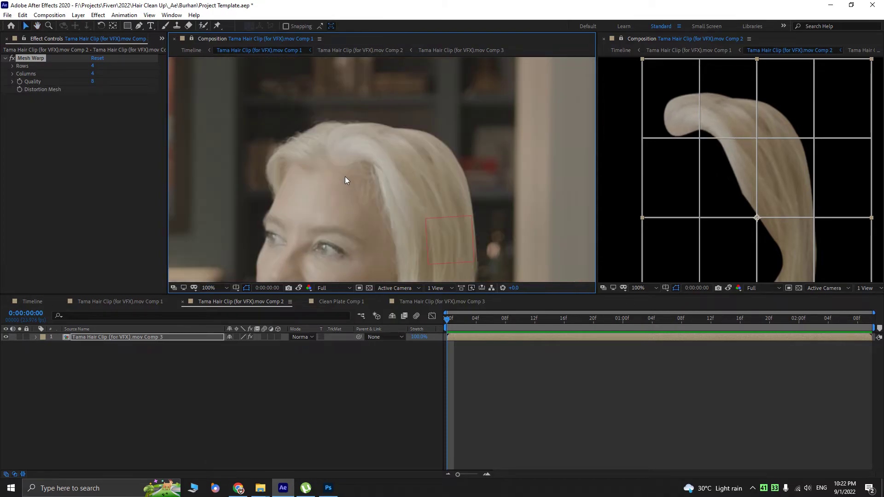
# - Try bending the strand with the two central mesh points, undo the changes and remove the Mesh Warp effect
pyautogui.moveTo(757, 218); pyautogui.dragTo(735, 230)
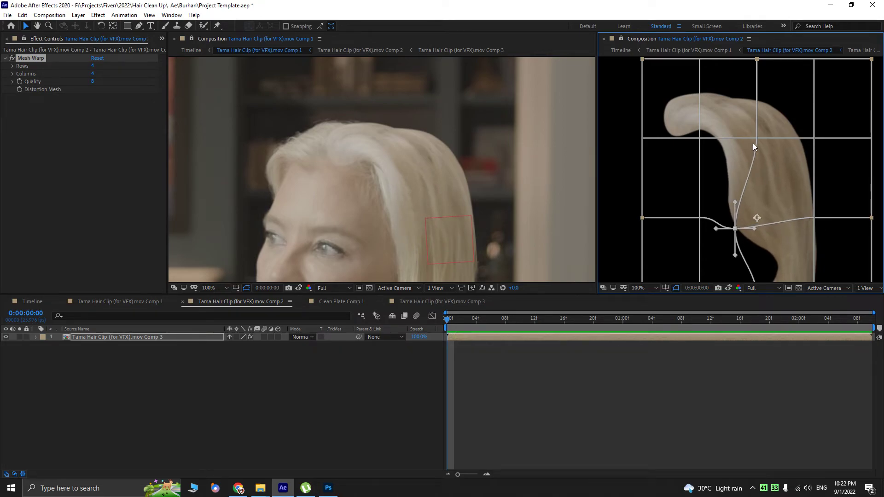
pyautogui.moveTo(755, 137); pyautogui.dragTo(742, 143)
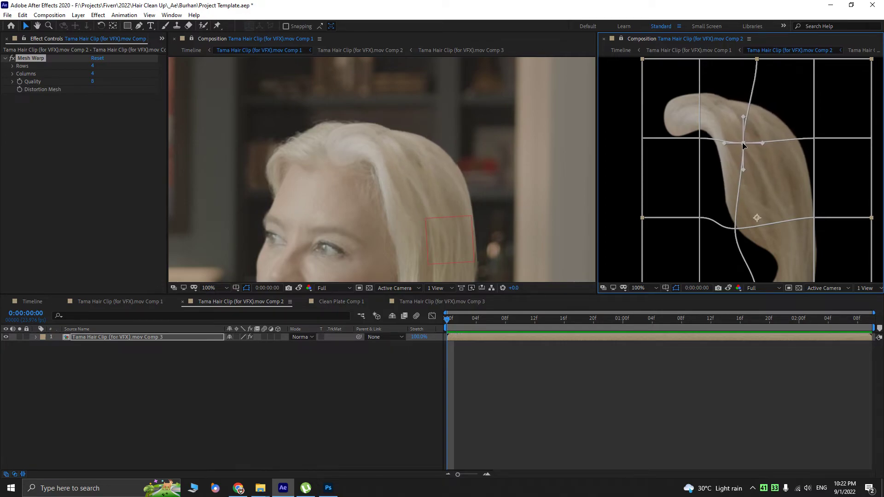
pyautogui.hotkey('ctrl', 'z')
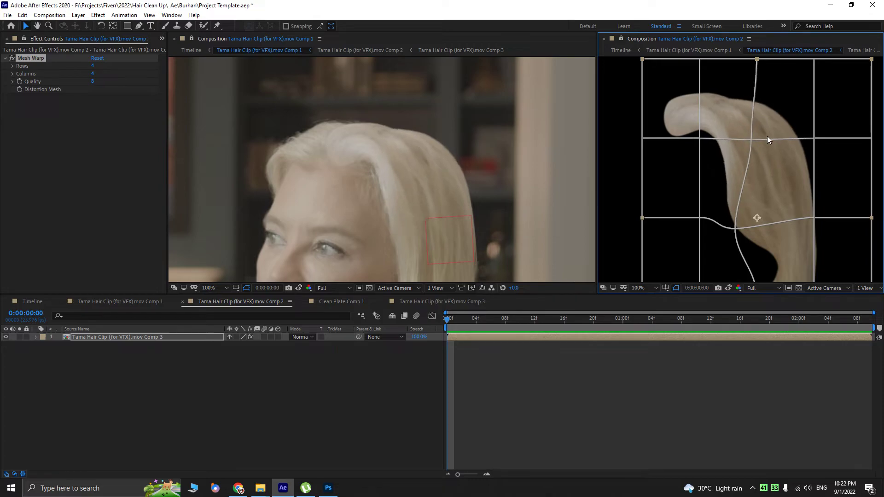
pyautogui.hotkey('ctrl', 'z')
pyautogui.hotkey('ctrl', 'z')
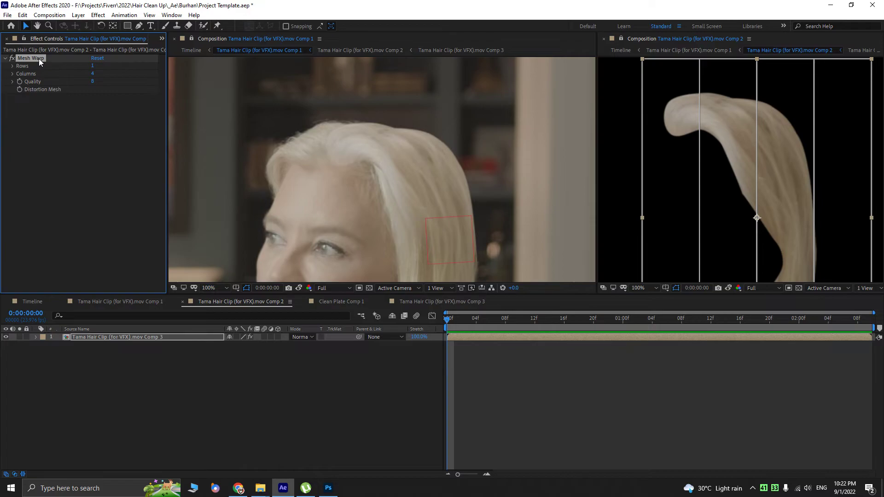
pyautogui.press('Delete')
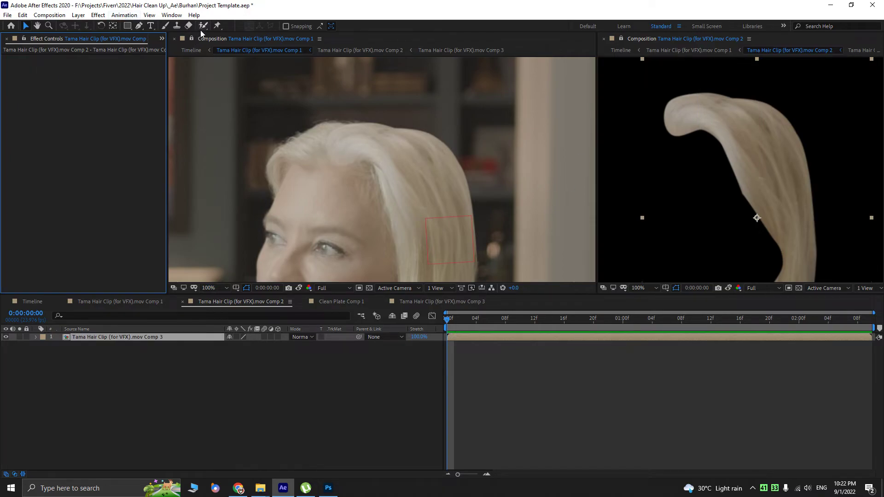
# - Using the Puppet Pin tool, place four pins on the hair layer, from the curled tip over the crown and down the outer edge
pyautogui.click(217, 26)
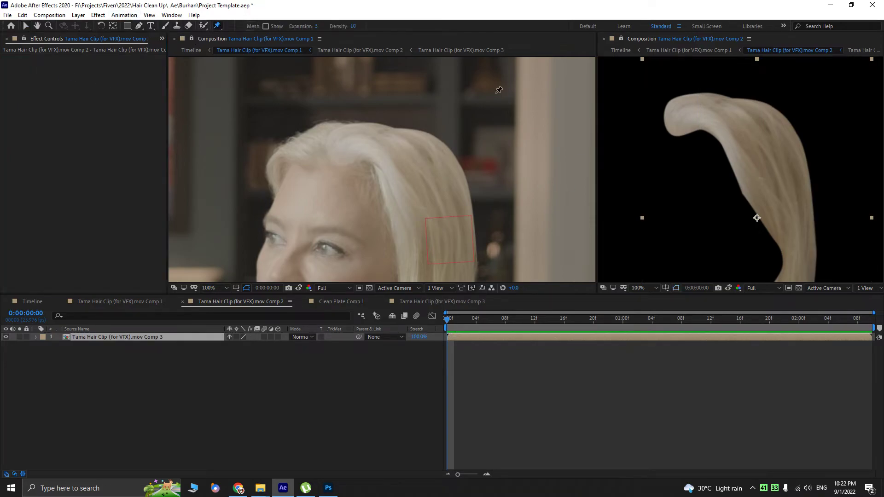
pyautogui.click(672, 115)
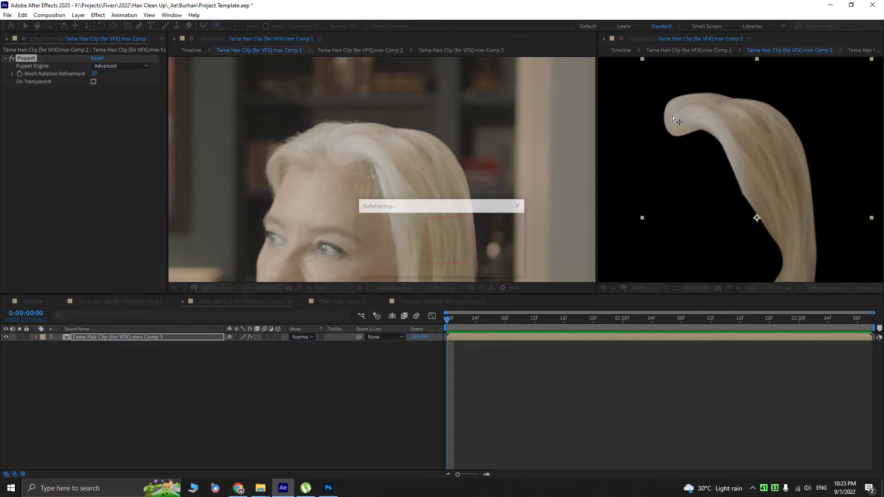
pyautogui.click(753, 106)
pyautogui.click(794, 143)
pyautogui.click(809, 232)
# - Add four more Puppet pins around the lower part of the hair strand
pyautogui.moveTo(783, 172); pyautogui.dragTo(755, 93)
pyautogui.click(776, 234)
pyautogui.click(738, 252)
pyautogui.click(753, 216)
pyautogui.click(753, 153)
# - Add three Puppet pins along the inner edge of the strand, up to the curl near its tip
pyautogui.moveTo(711, 138); pyautogui.dragTo(757, 237)
pyautogui.click(765, 209)
pyautogui.click(753, 163)
pyautogui.click(725, 142)
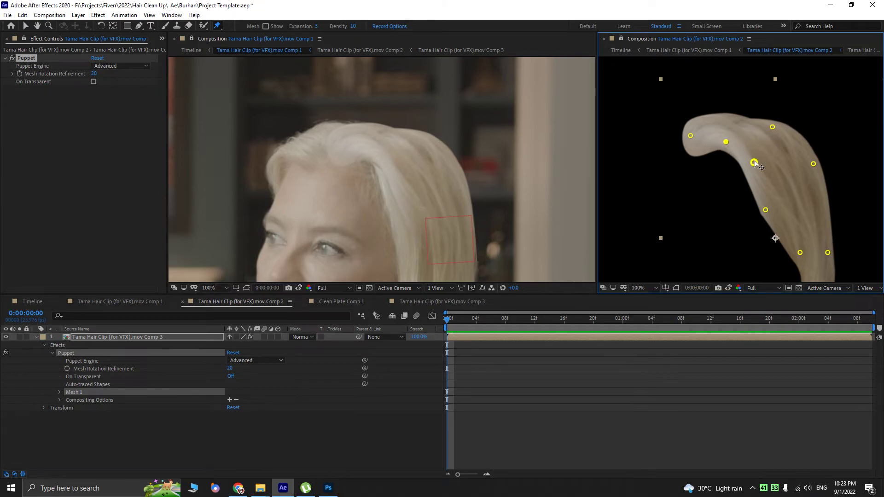
# - Move the two middle Puppet pins on the strand's inner edge slightly outward, and try shifting the lower inner pin before undoing it
pyautogui.moveTo(754, 163); pyautogui.dragTo(745, 169)
pyautogui.moveTo(744, 168); pyautogui.dragTo(748, 169)
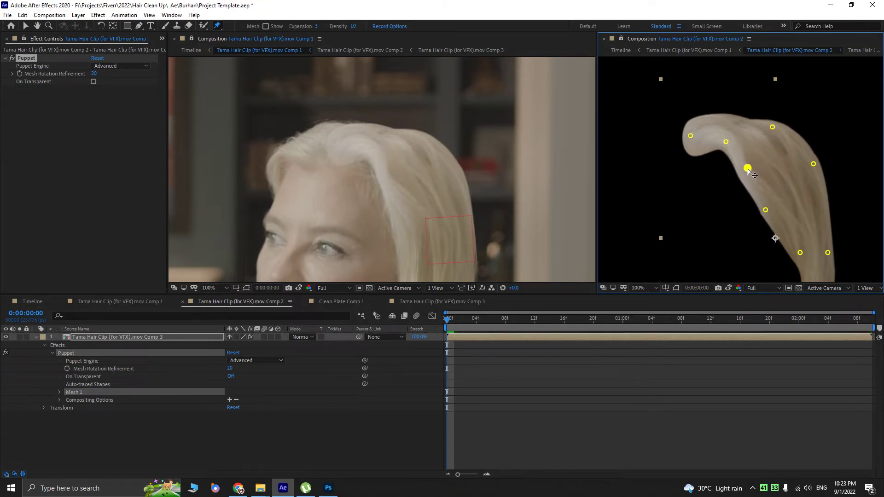
pyautogui.moveTo(766, 212); pyautogui.dragTo(764, 211)
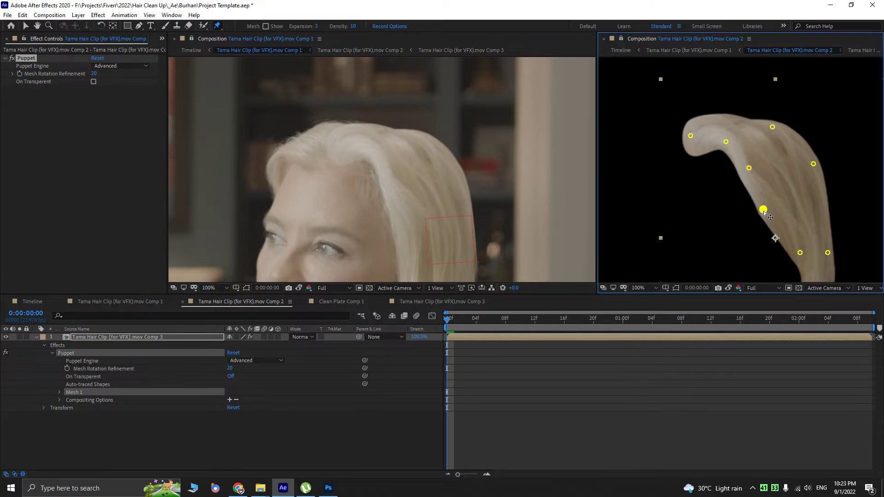
pyautogui.moveTo(800, 237); pyautogui.dragTo(774, 219)
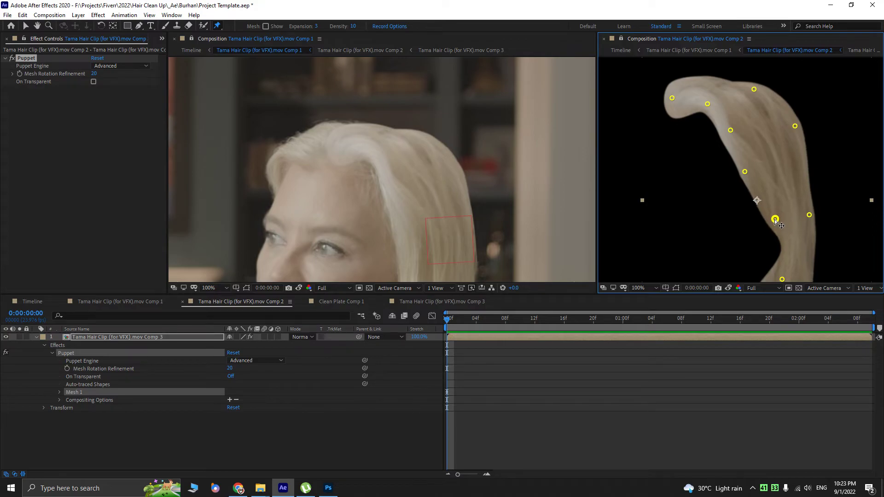
pyautogui.hotkey('ctrl', 'z')
# - Add four Puppet pins across the strand's middle, outer edge, lower part and inner edge, and nudge the lower inner pin outward
pyautogui.click(782, 171)
pyautogui.click(804, 164)
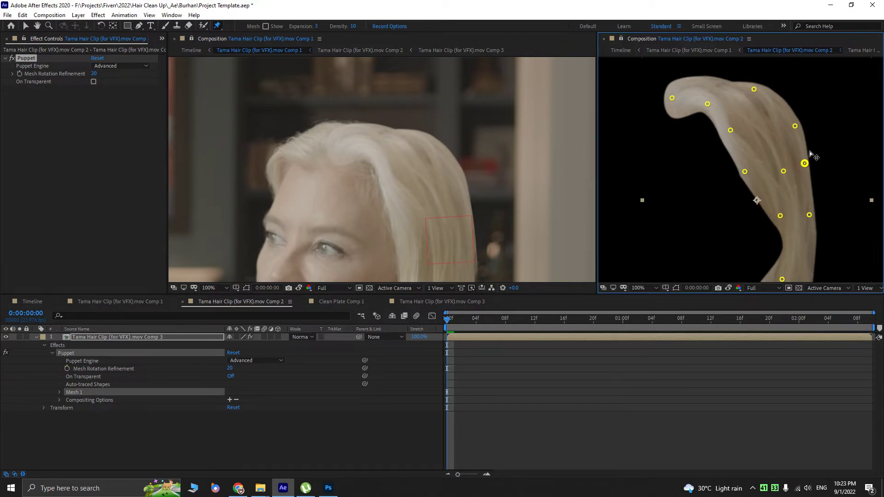
pyautogui.click(793, 217)
pyautogui.moveTo(778, 218); pyautogui.dragTo(775, 219)
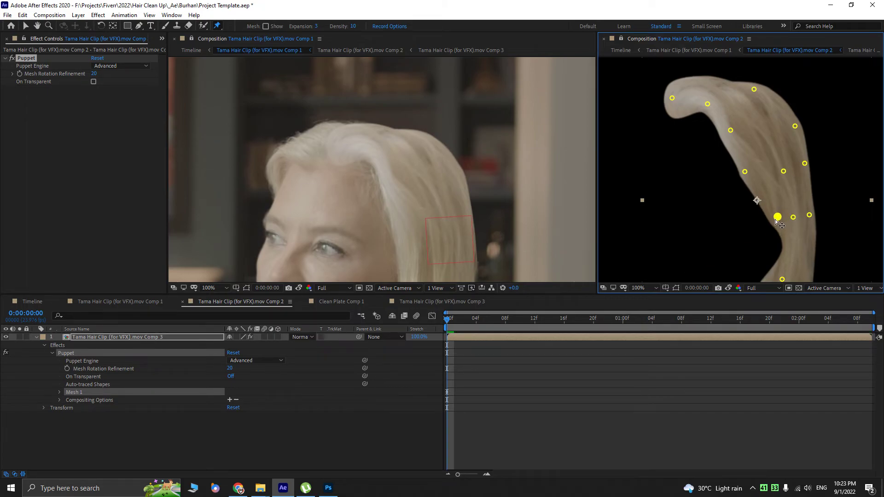
pyautogui.click(759, 197)
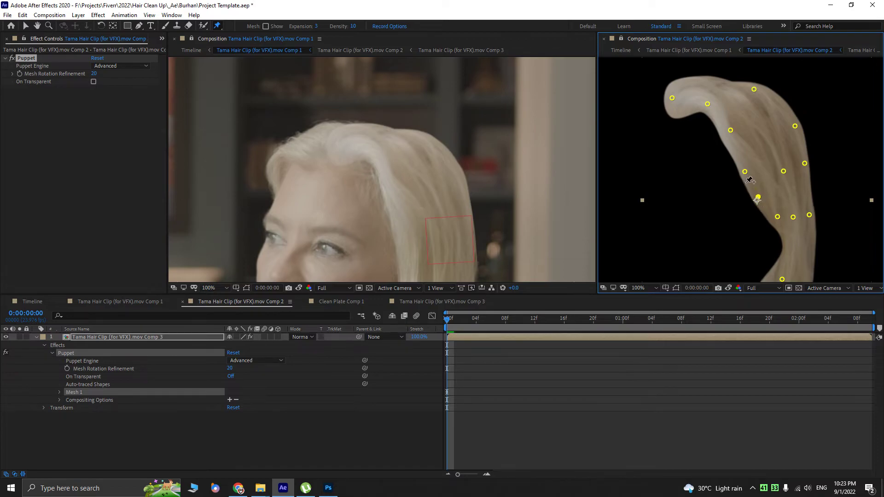
pyautogui.moveTo(708, 106); pyautogui.dragTo(707, 110)
pyautogui.hotkey('ctrl', 'z')
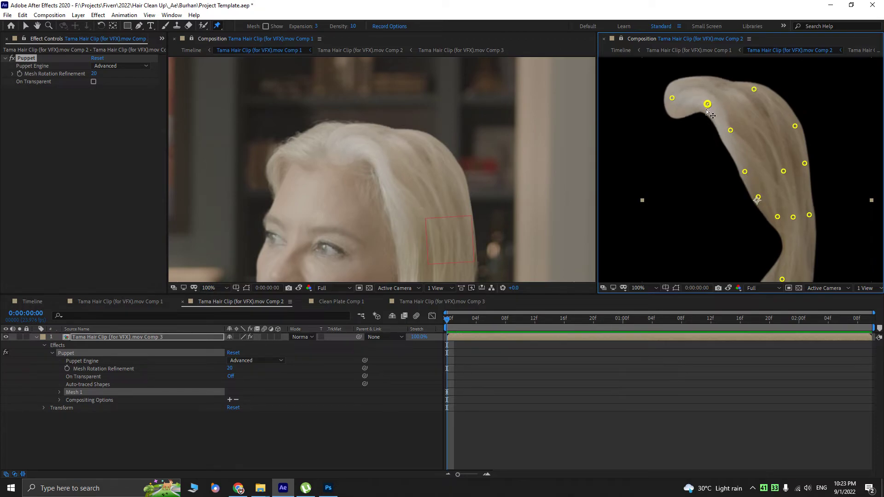
# - Open the Comp 1 timeline and compare the hairline with and without the patch by toggling the Comp 2 layer's visibility
pyautogui.scroll(-1, 354, 175)
pyautogui.moveTo(378, 203); pyautogui.dragTo(341, 183)
pyautogui.scroll(1, 351, 185)
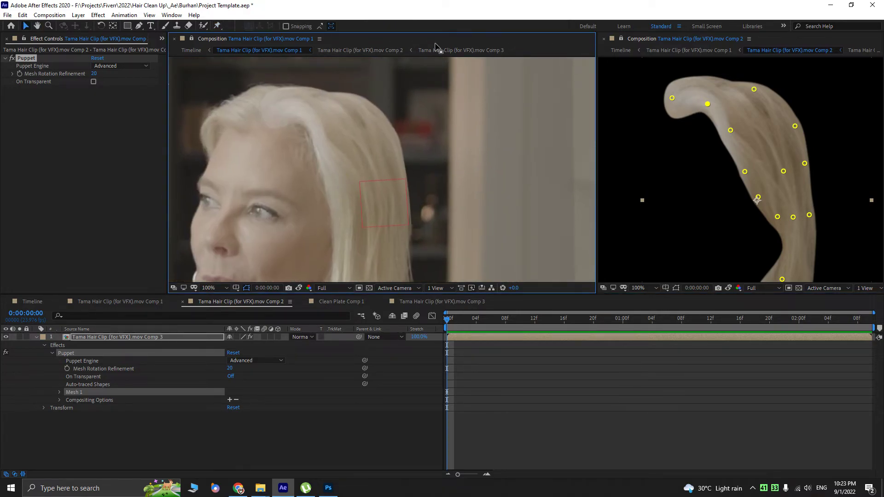
pyautogui.click(108, 307)
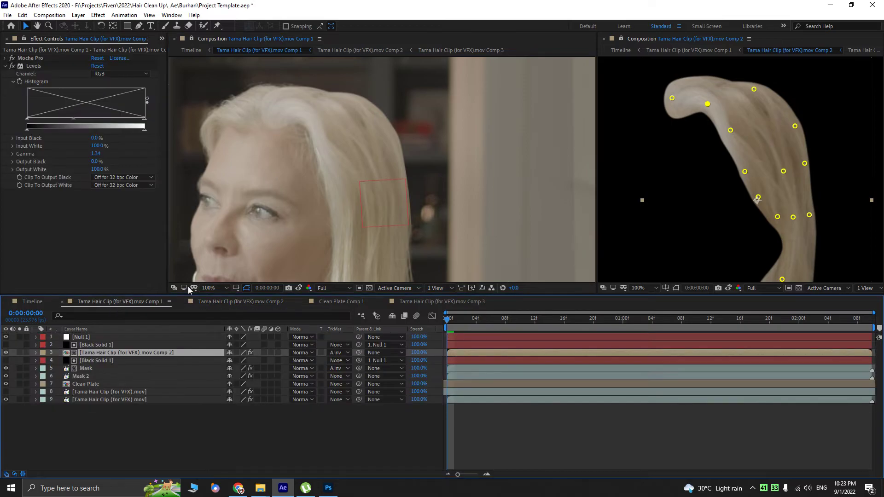
pyautogui.scroll(-2, 333, 194)
pyautogui.moveTo(490, 321); pyautogui.dragTo(369, 168)
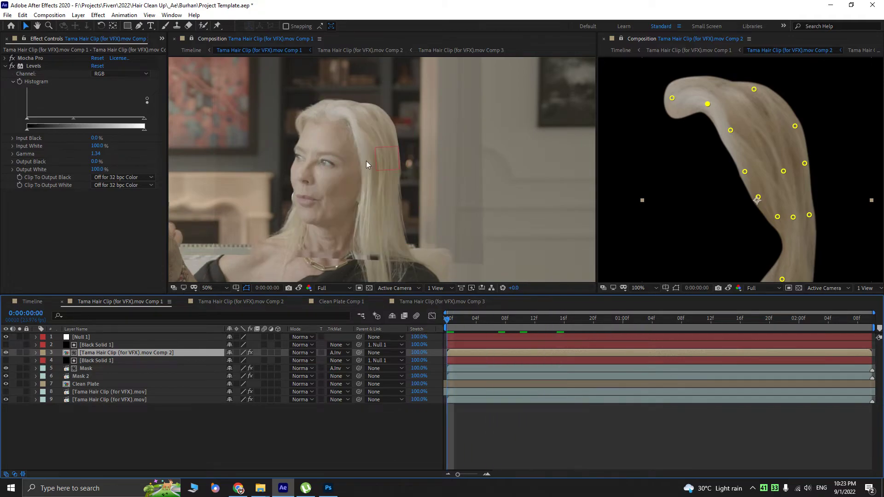
pyautogui.scroll(2, 330, 167)
pyautogui.scroll(2, 286, 118)
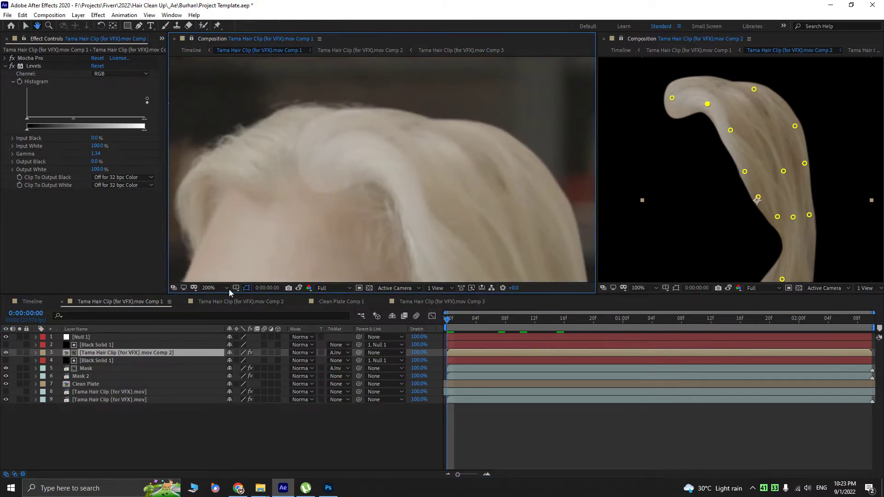
pyautogui.click(6, 353)
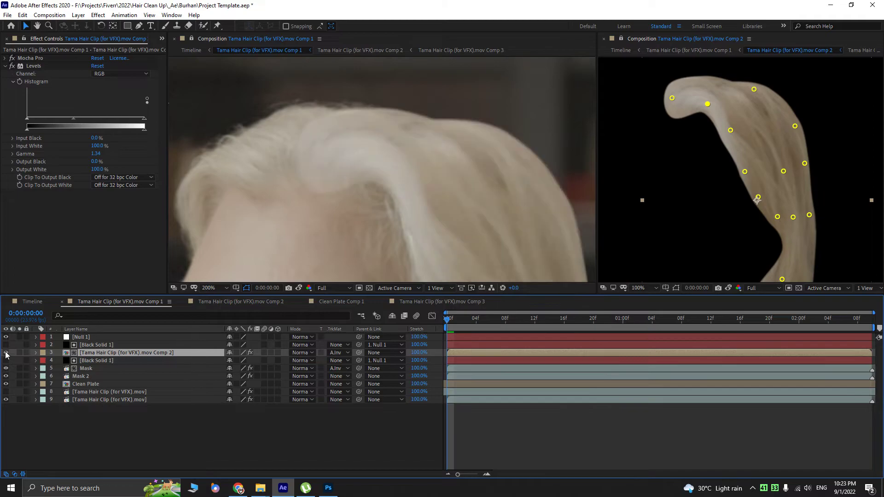
pyautogui.click(6, 353)
pyautogui.click(5, 353)
pyautogui.click(6, 352)
pyautogui.click(5, 353)
# - Set the Levels gamma on the Comp 2 layer to 1.17 and compare the result with the previous setting
pyautogui.moveTo(74, 119); pyautogui.dragTo(76, 120)
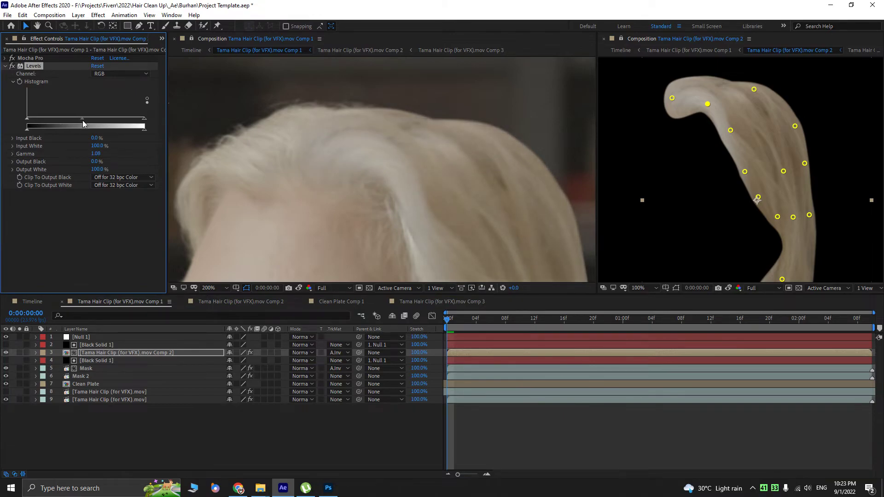
pyautogui.moveTo(408, 104); pyautogui.dragTo(390, 95)
pyautogui.scroll(-1, 404, 148)
pyautogui.moveTo(402, 174); pyautogui.dragTo(386, 117)
pyautogui.hotkey('ctrl', 'z')
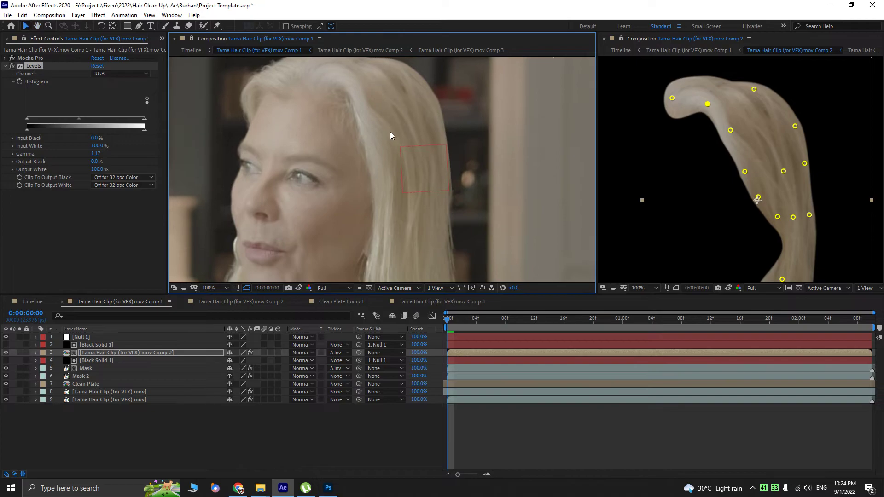
pyautogui.scroll(-1, 390, 132)
pyautogui.hotkey('ctrl', 'shift', 'z')
pyautogui.moveTo(338, 161); pyautogui.dragTo(342, 173)
pyautogui.scroll(2, 342, 172)
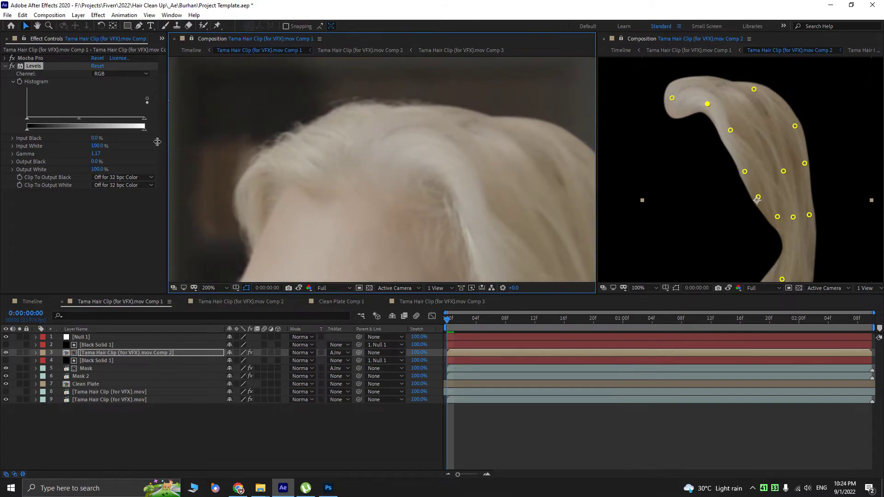
# - Switch Levels to the Blue channel, try Blue Output Black at 20.4% and a reduced Blue Output White, and undo both trials
pyautogui.click(99, 74)
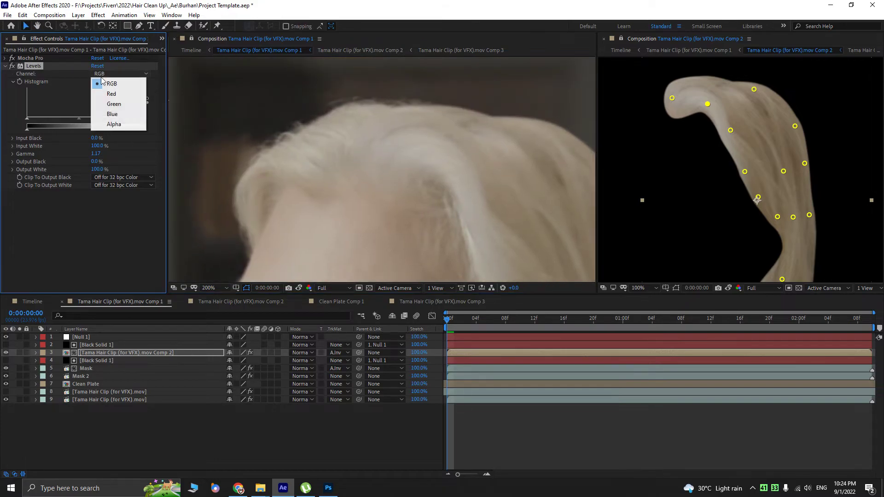
pyautogui.click(110, 114)
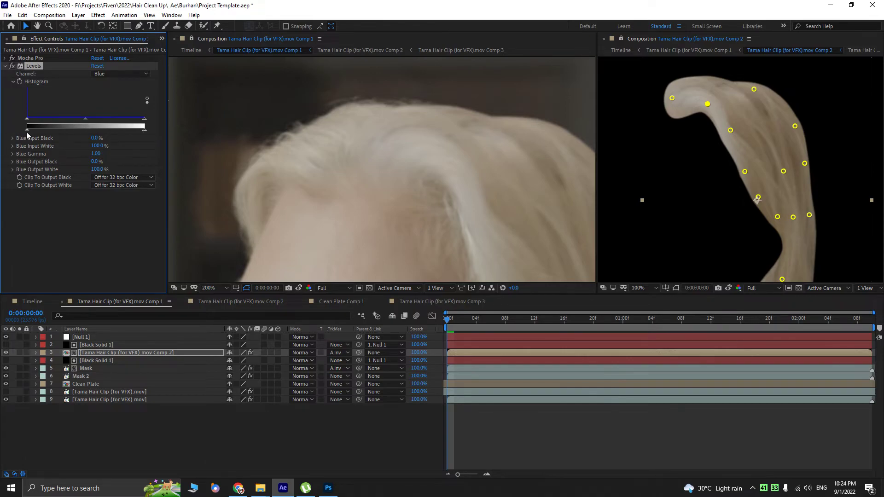
pyautogui.moveTo(31, 130); pyautogui.dragTo(51, 130)
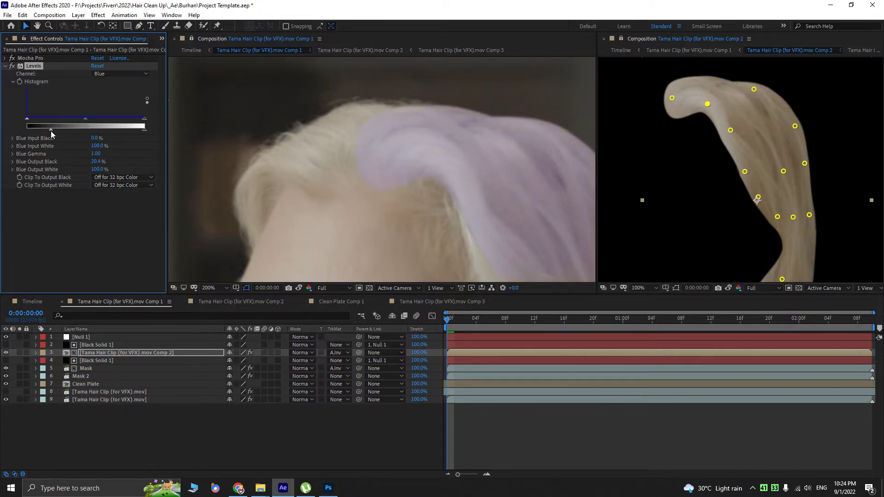
pyautogui.hotkey('ctrl', 'z')
pyautogui.moveTo(145, 132); pyautogui.dragTo(86, 130)
pyautogui.hotkey('ctrl', 'z')
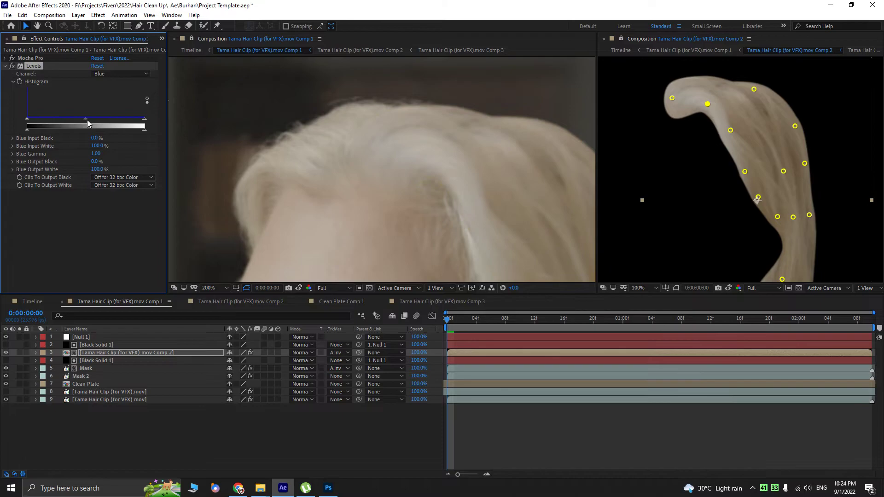
# - Try Blue Output White at 94.5% and compare the patch's tint with the unadjusted version
pyautogui.moveTo(143, 131); pyautogui.dragTo(168, 139)
pyautogui.moveTo(155, 145); pyautogui.dragTo(144, 141)
pyautogui.scroll(-2, 387, 192)
pyautogui.hotkey('ctrl', 'z')
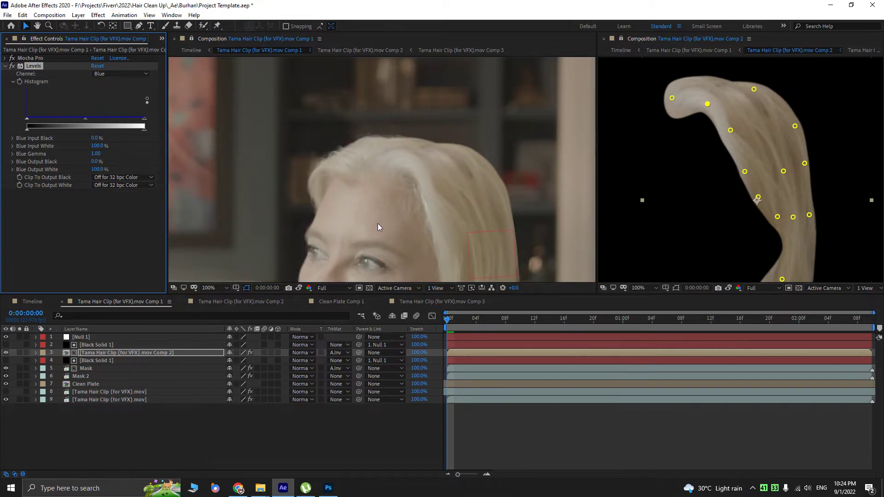
pyautogui.hotkey('ctrl', 'shift', 'z')
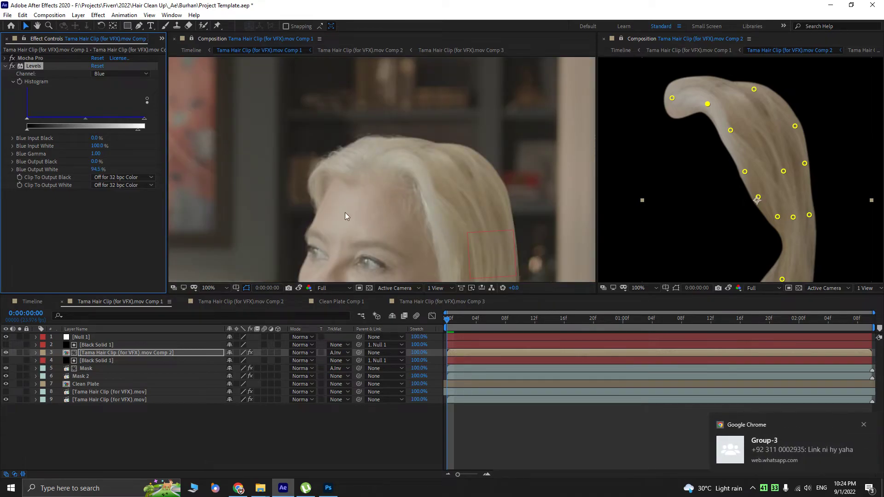
# - Fine-tune the patch's tint against the original hair by setting Blue Output White to 96.2%
pyautogui.moveTo(140, 128); pyautogui.dragTo(141, 130)
pyautogui.scroll(1, 401, 212)
pyautogui.hotkey('ctrl', 'z')
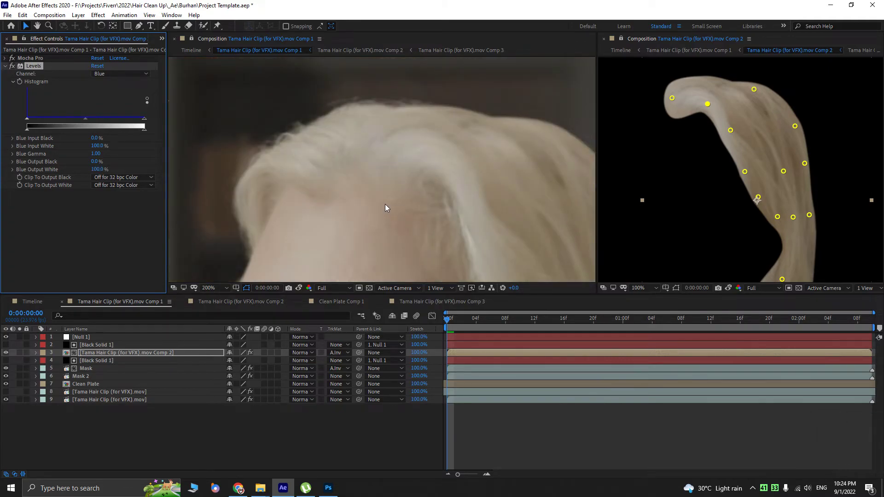
pyautogui.hotkey('ctrl', 'z')
pyautogui.hotkey('ctrl', 'shift', 'z')
pyautogui.moveTo(97, 170); pyautogui.dragTo(89, 171)
pyautogui.moveTo(19, 178); pyautogui.dragTo(472, 184)
pyautogui.moveTo(118, 156); pyautogui.dragTo(88, 171)
pyautogui.scroll(-2, 362, 205)
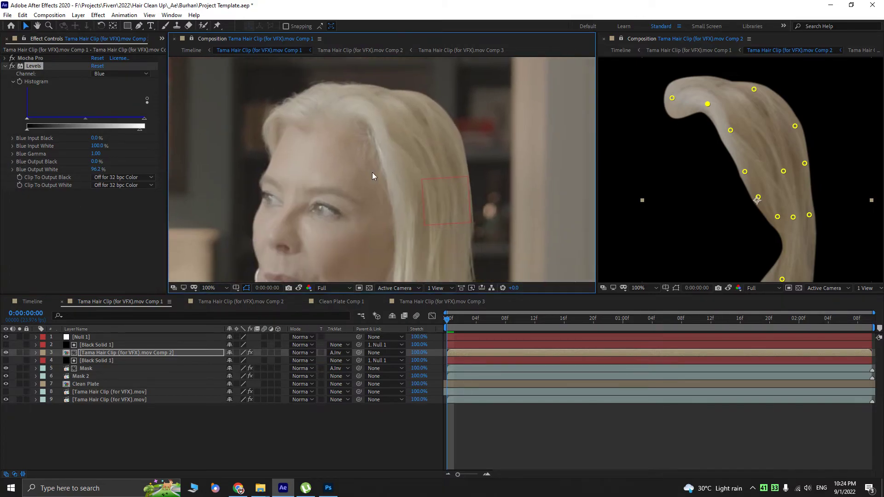
# - Add a Puppet pin on the strand's inner edge in Comp 2 and move it and its neighbouring pins outward to widen the strand
pyautogui.scroll(1, 732, 172)
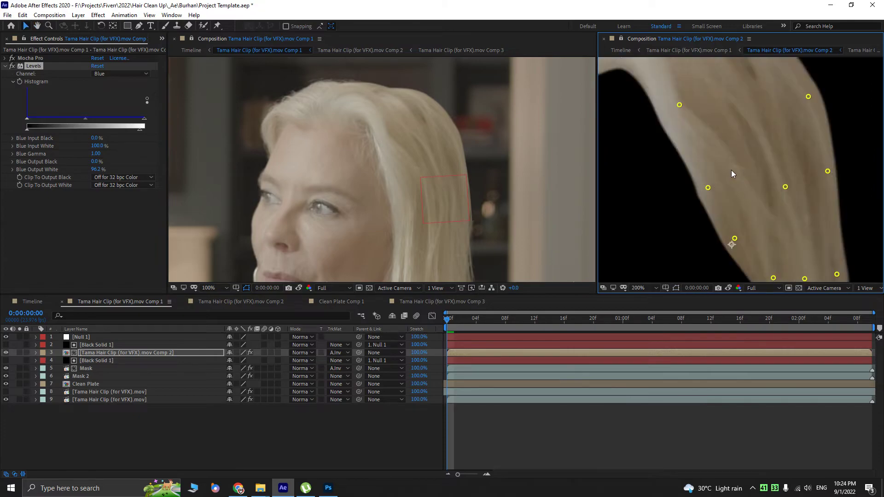
pyautogui.moveTo(676, 106); pyautogui.dragTo(672, 107)
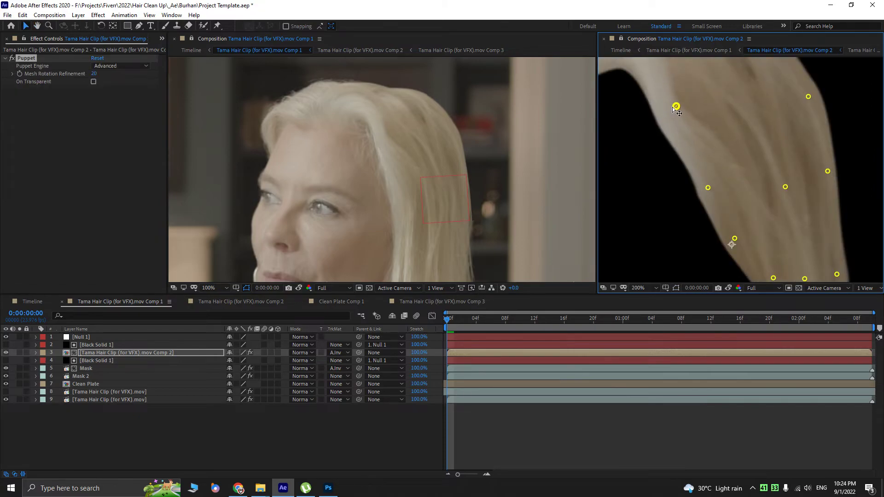
pyautogui.click(217, 25)
pyautogui.click(689, 152)
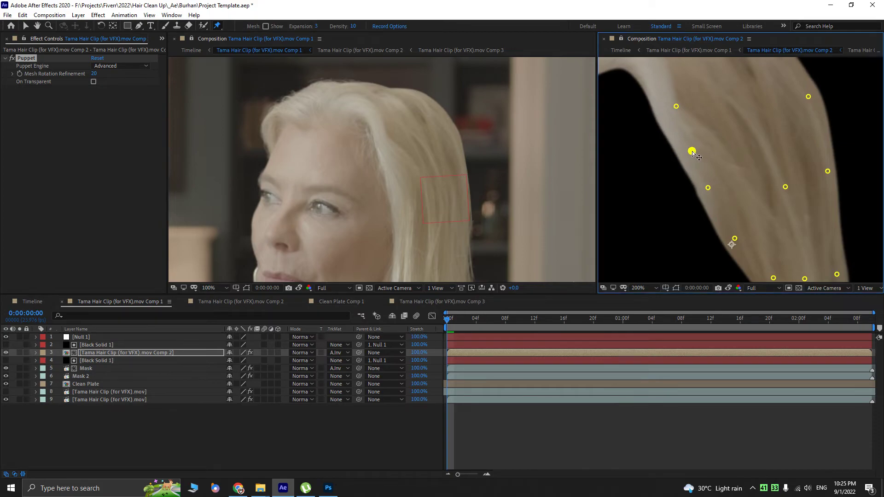
pyautogui.moveTo(689, 153); pyautogui.dragTo(681, 156)
pyautogui.moveTo(707, 187); pyautogui.dragTo(697, 194)
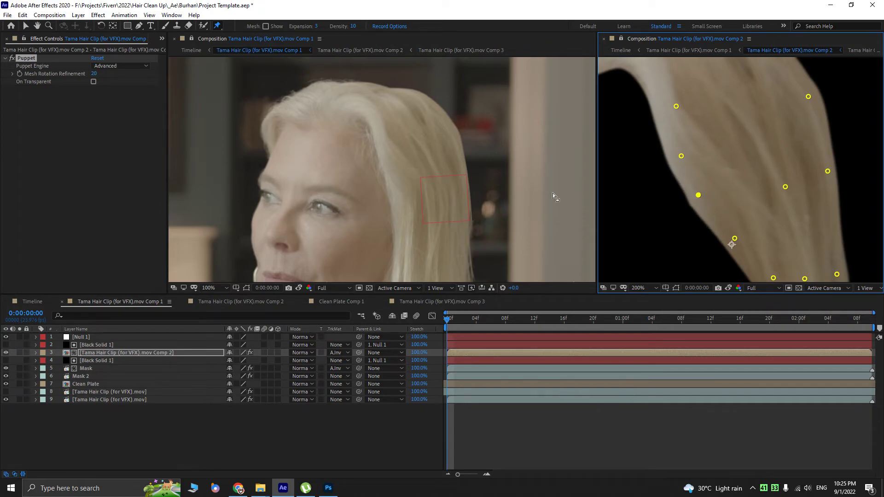
pyautogui.moveTo(734, 238); pyautogui.dragTo(697, 192)
pyautogui.press('v')
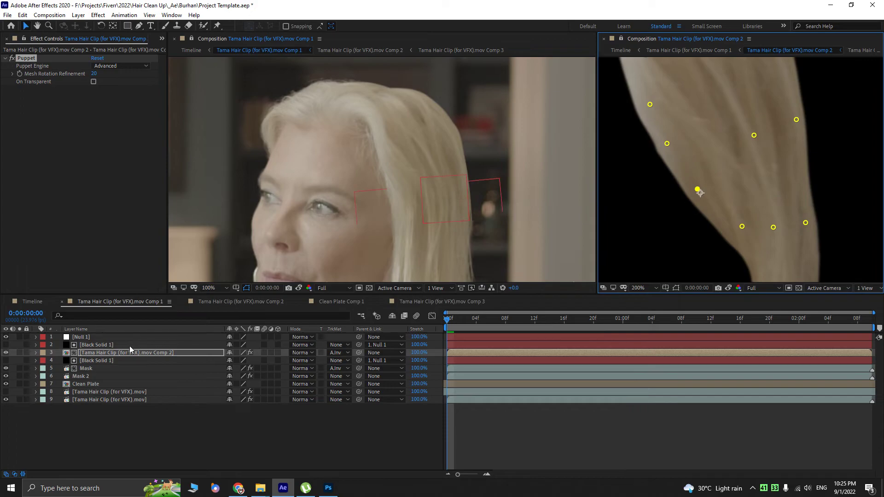
# - Raise the mask vertex beside the forehead on the upper Black Solid 1 matte in Comp 1, and hide the layer controls
pyautogui.click(101, 345)
pyautogui.press('.')
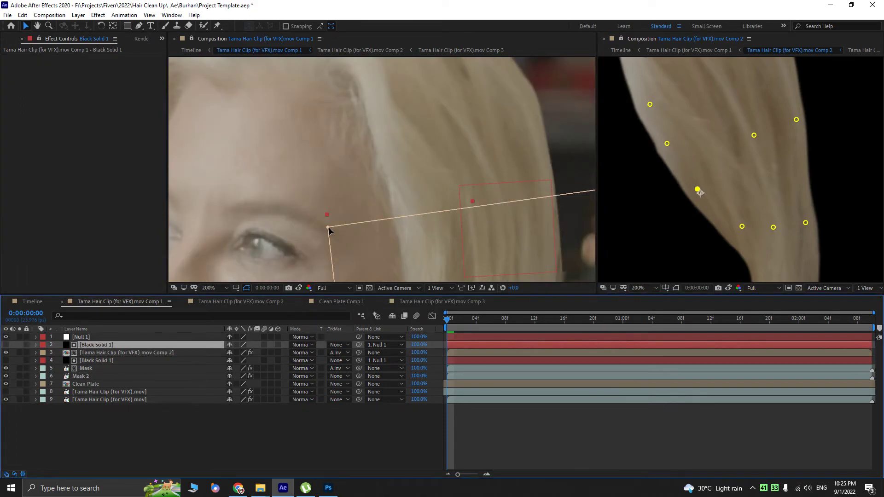
pyautogui.moveTo(328, 225); pyautogui.dragTo(335, 128)
pyautogui.press(',')
pyautogui.moveTo(478, 178); pyautogui.dragTo(475, 197)
pyautogui.hotkey('ctrl', 'shift', 'h')
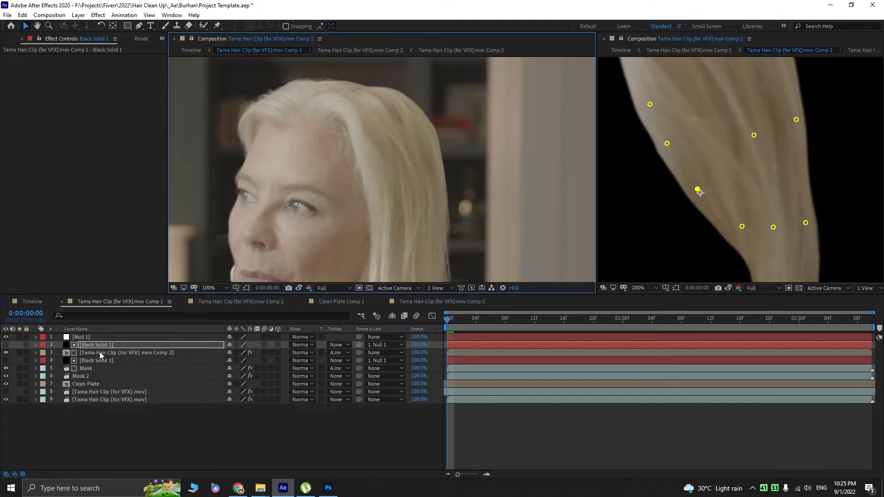
# - Apply the Key Cleaner effect to the Comp 3 hair layer inside Comp 2
pyautogui.click(219, 302)
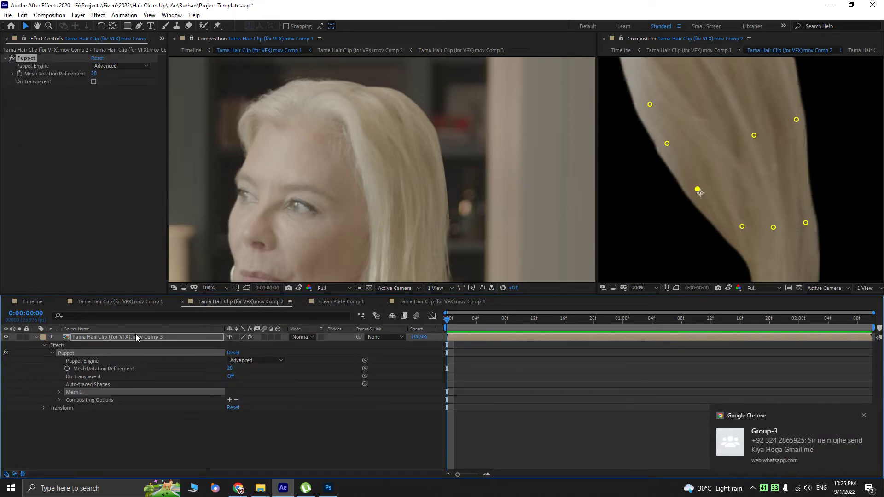
pyautogui.click(136, 337)
pyautogui.click(142, 344)
pyautogui.click(142, 338)
pyautogui.scroll(-3, 711, 146)
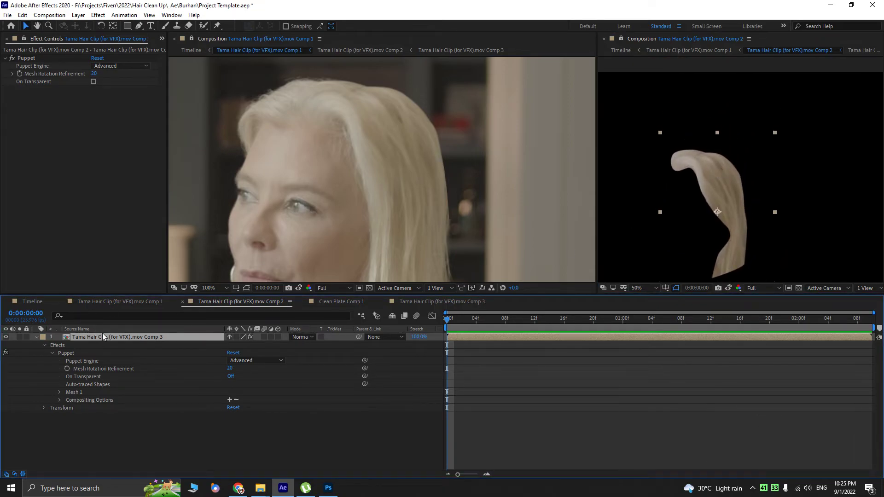
pyautogui.hotkey('ctrl', 'space')
pyautogui.write('key')
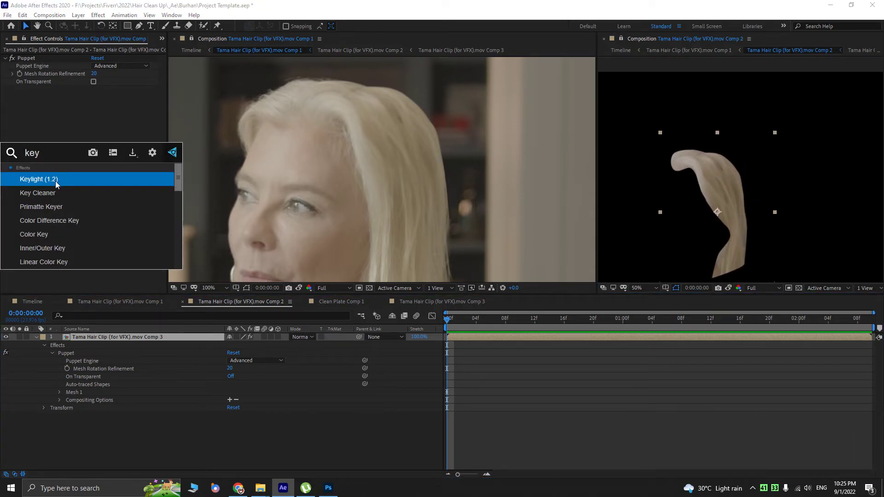
pyautogui.press('Escape')
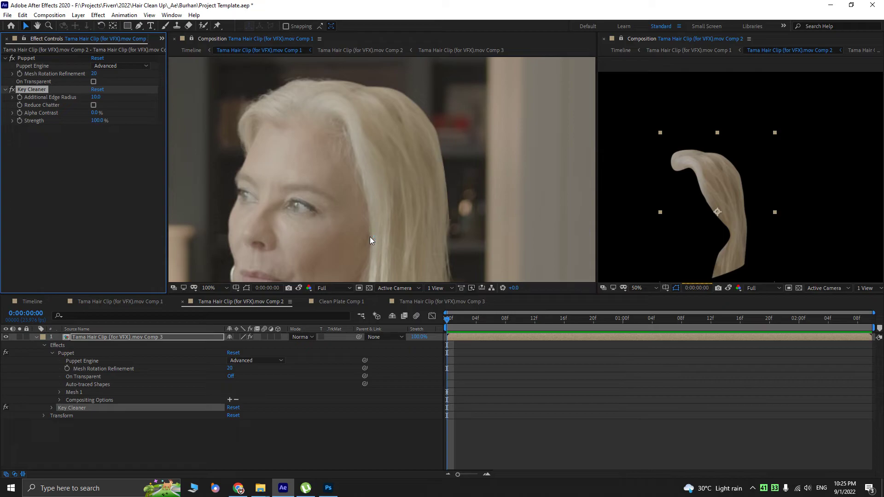
# - Switch to File Explorer, browse the Hair Clean Up project's After Effects Auto-Save folder and open Project Template auto-save 19.aep
pyautogui.hotkey('alt', 'Tab')
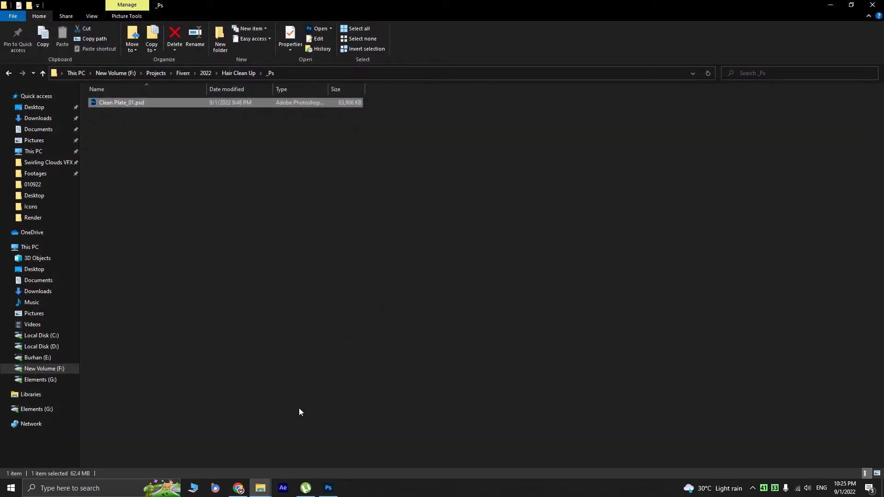
pyautogui.rightClick(313, 238)
pyautogui.click(330, 276)
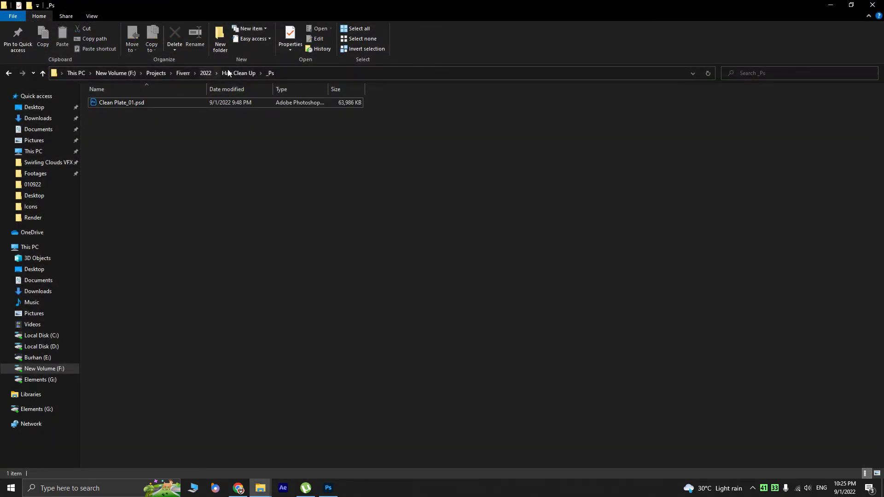
pyautogui.click(224, 72)
pyautogui.doubleClick(124, 102)
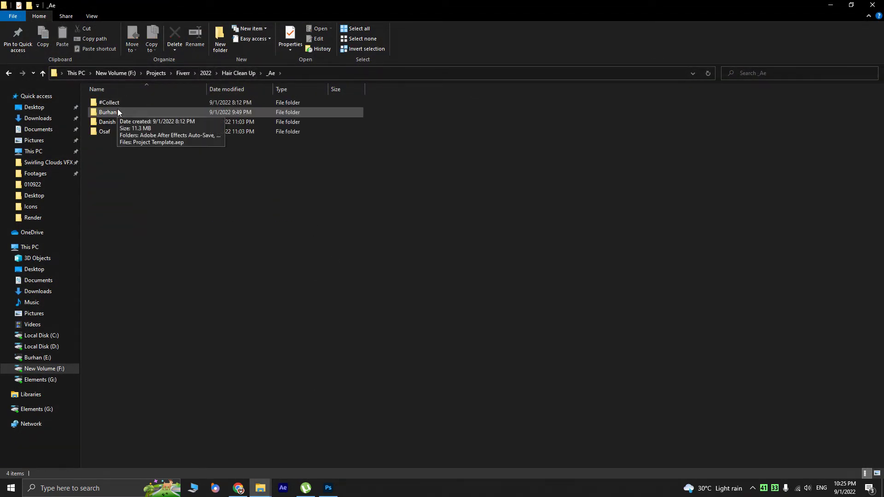
pyautogui.doubleClick(117, 112)
pyautogui.doubleClick(118, 104)
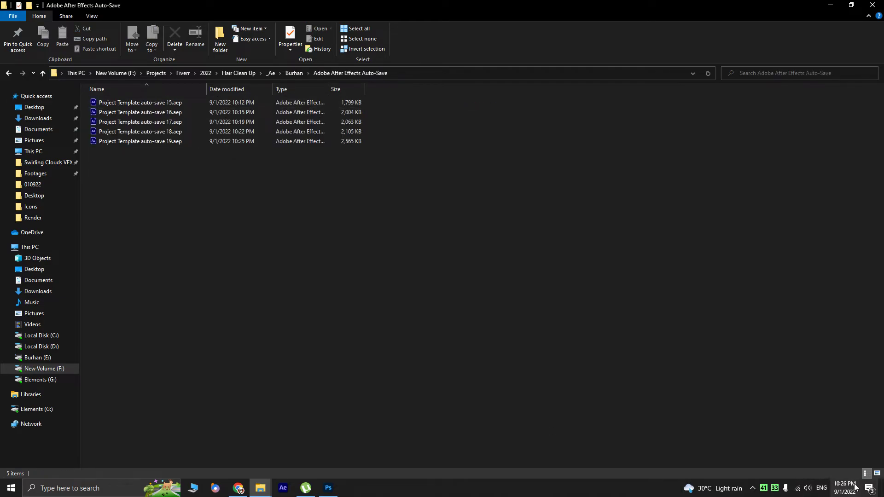
pyautogui.doubleClick(145, 142)
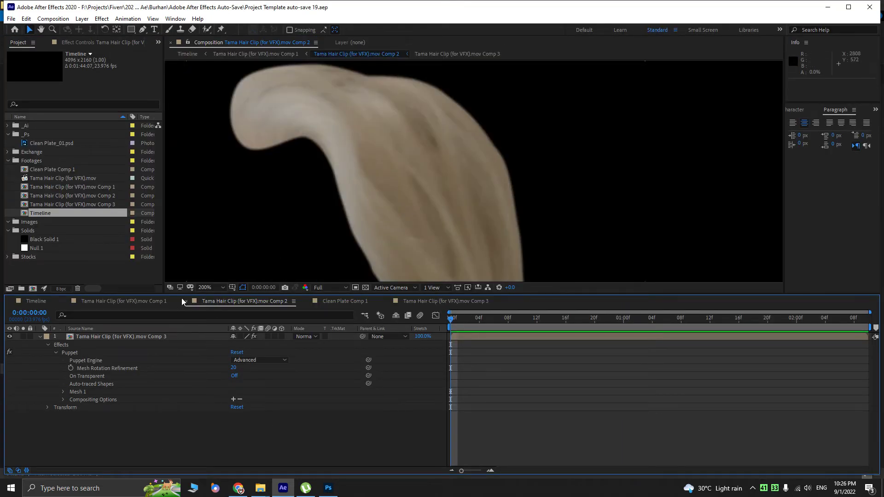
# - Save the recovered project under the name Hair Clean up_01 in the folder above the auto-saves
pyautogui.hotkey('ctrl', 'shift', 's')
pyautogui.click(192, 49)
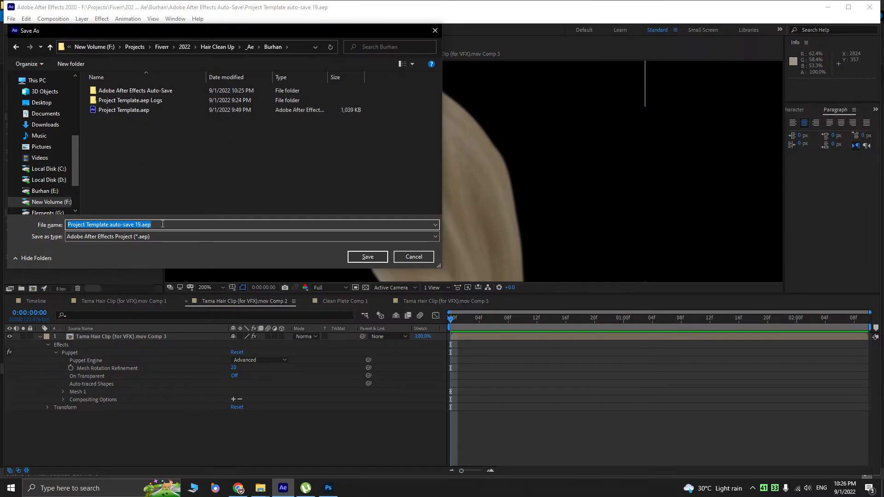
pyautogui.write('Hair Clean up_01')
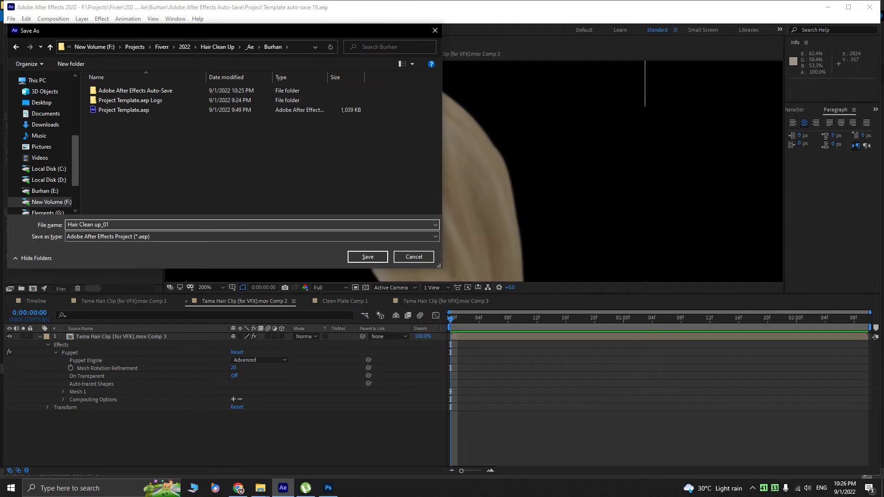
pyautogui.press('Return')
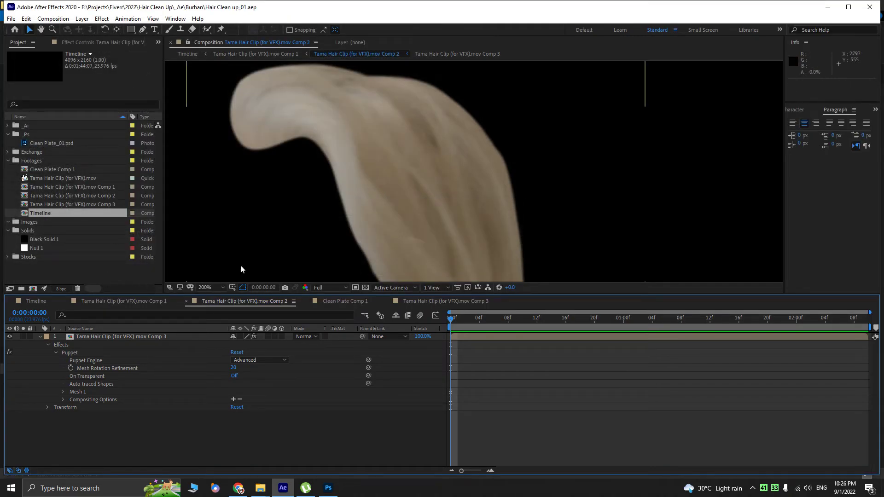
# - Check the recovered compositions, examining the patch in Comp 1 and the Puppet pins on the hair layer in Comp 2
pyautogui.click(345, 302)
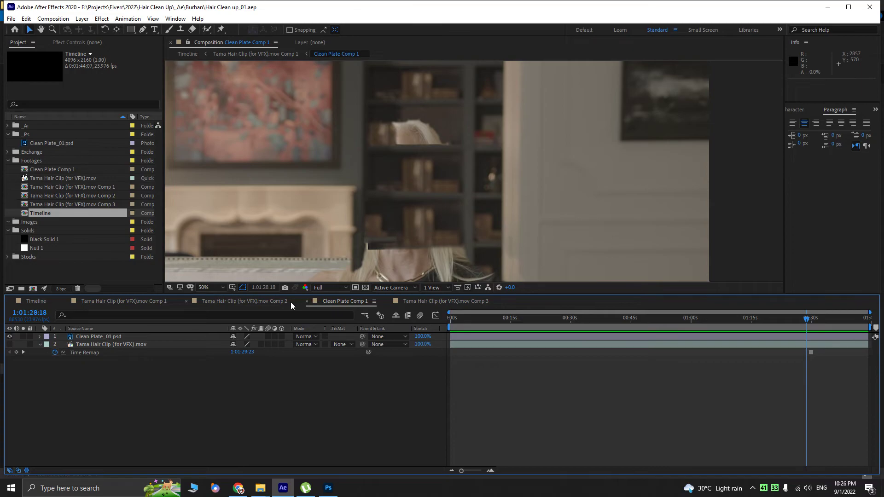
pyautogui.click(291, 302)
pyautogui.click(145, 305)
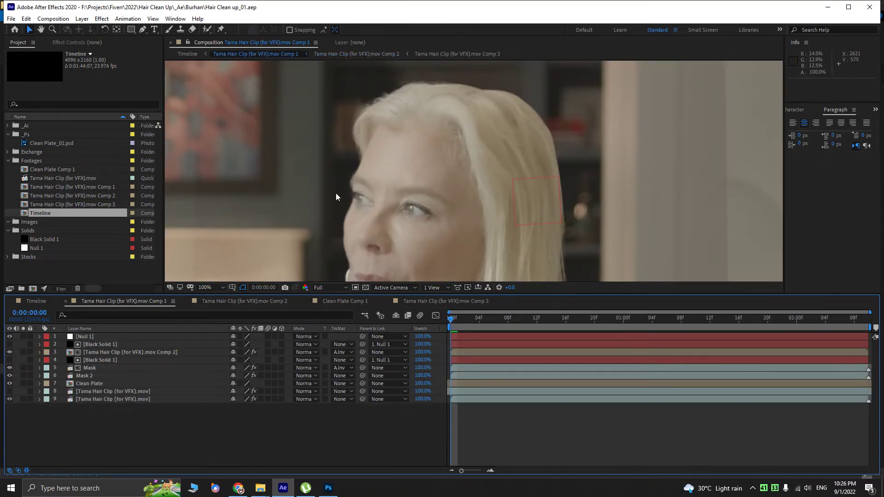
pyautogui.moveTo(328, 192); pyautogui.dragTo(271, 188)
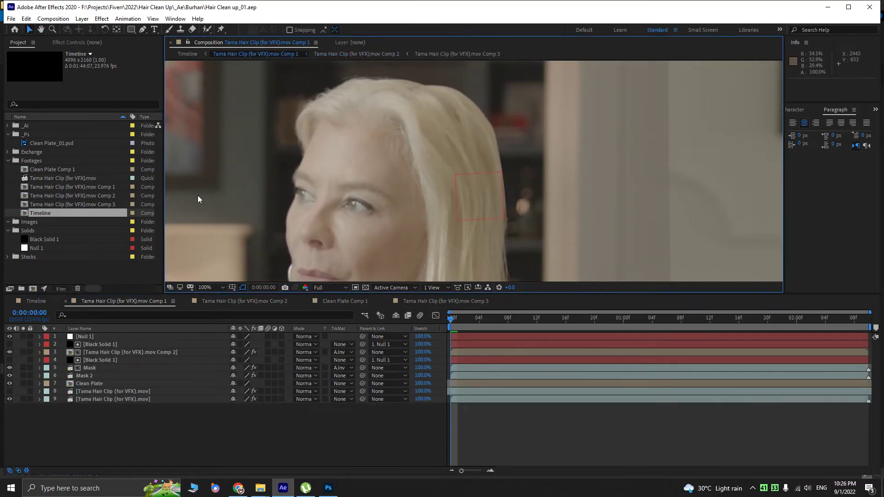
pyautogui.doubleClick(96, 352)
pyautogui.click(126, 336)
pyautogui.press(',')
pyautogui.press(',')
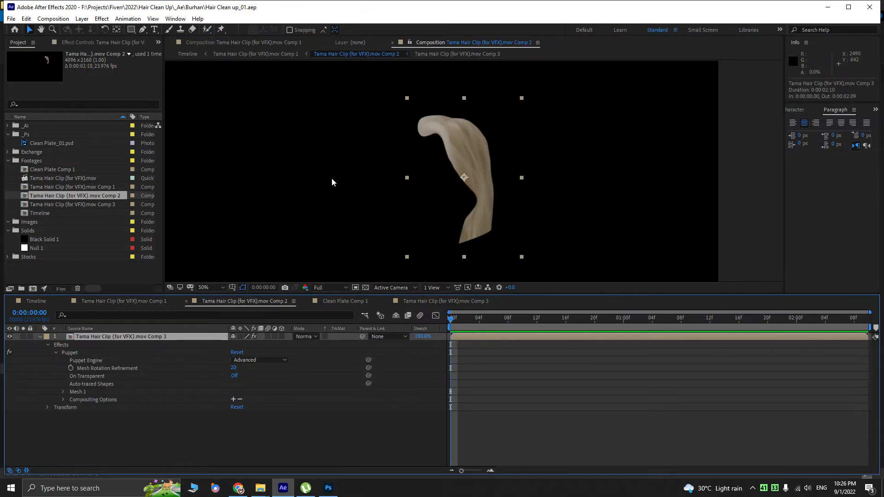
pyautogui.click(99, 42)
pyautogui.click(29, 62)
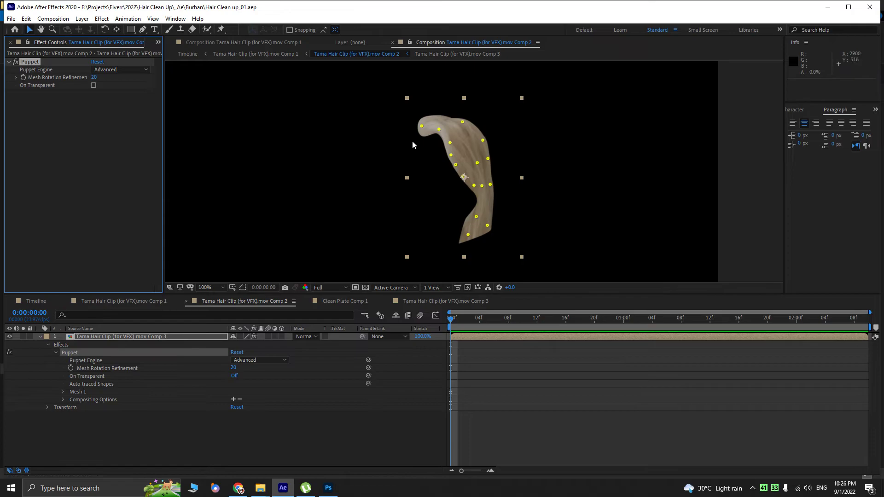
pyautogui.press('.')
pyautogui.click(291, 45)
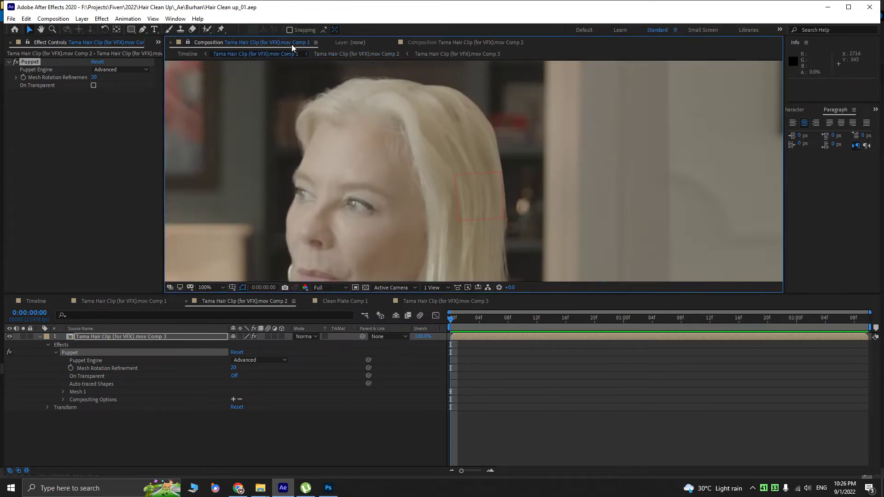
pyautogui.click(145, 302)
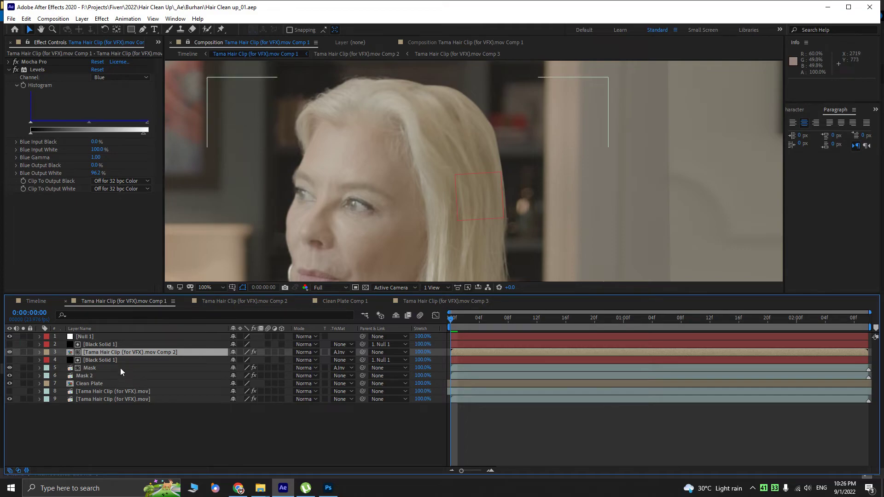
# - Reshape the upper Black Solid 1 mask by raising its forehead-side vertex, adding two top-edge vertices and lowering the outer one, with layer controls hidden
pyautogui.click(111, 345)
pyautogui.moveTo(390, 196); pyautogui.dragTo(389, 159)
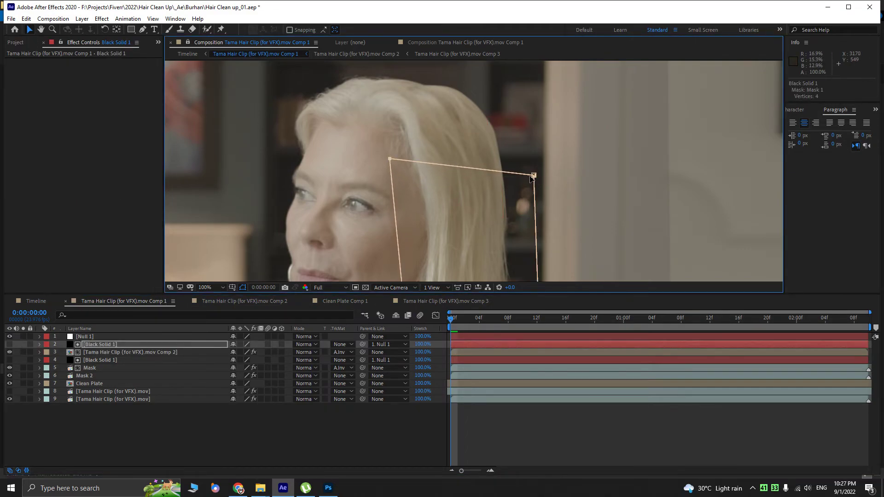
pyautogui.press('g')
pyautogui.click(444, 164)
pyautogui.click(479, 170)
pyautogui.moveTo(479, 170); pyautogui.dragTo(481, 196)
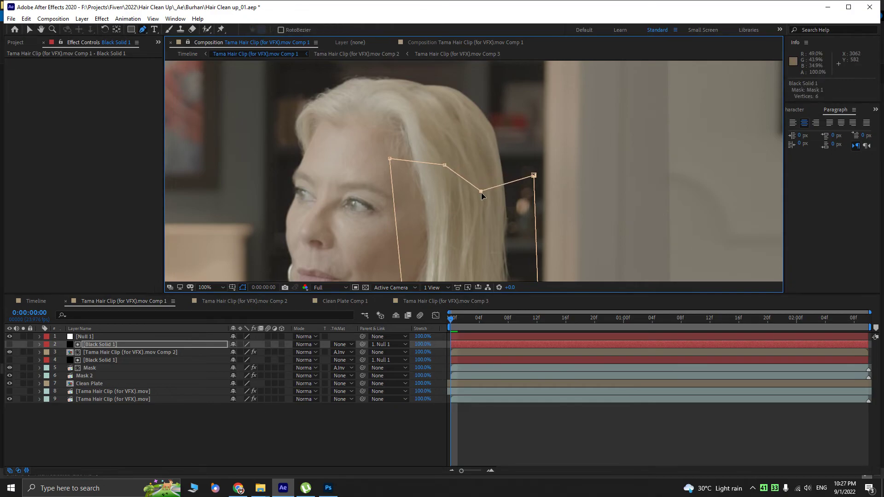
pyautogui.hotkey('ctrl', 'shift', 'h')
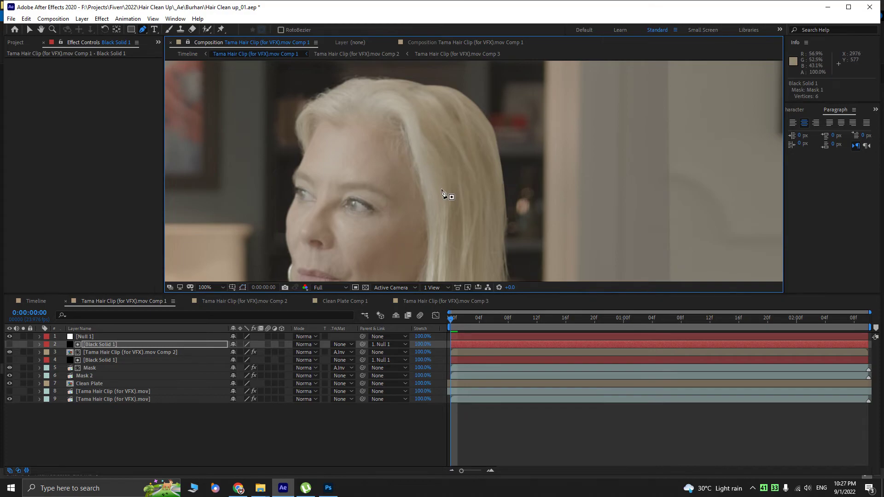
pyautogui.press('v')
# - Compare the composite with and without the Comp 2 hair patch by repeatedly toggling that layer's visibility, leaving it visible
pyautogui.scroll(-1, 431, 160)
pyautogui.scroll(2, 422, 169)
pyautogui.click(10, 352)
pyautogui.click(10, 351)
pyautogui.click(10, 352)
pyautogui.click(11, 352)
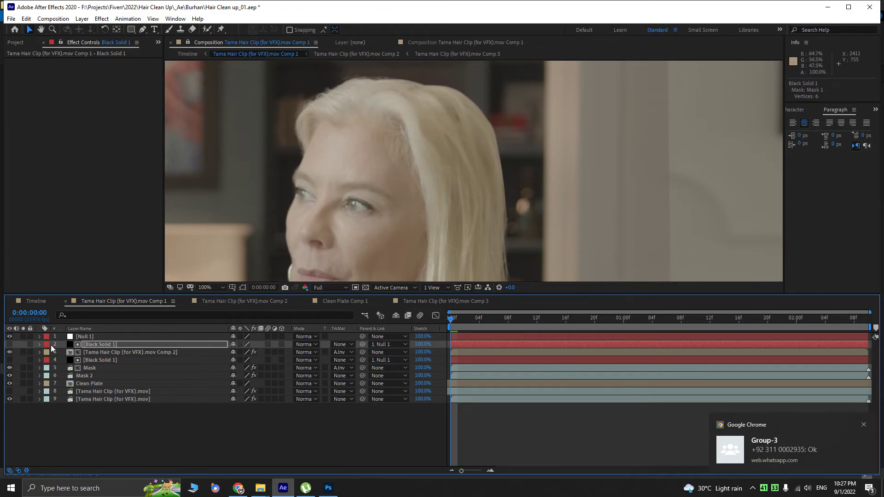
pyautogui.click(9, 350)
pyautogui.click(9, 350)
pyautogui.click(9, 351)
pyautogui.click(9, 350)
pyautogui.click(10, 352)
pyautogui.click(9, 352)
pyautogui.click(9, 351)
pyautogui.click(10, 352)
pyautogui.click(9, 351)
pyautogui.click(9, 352)
pyautogui.click(9, 351)
pyautogui.click(9, 352)
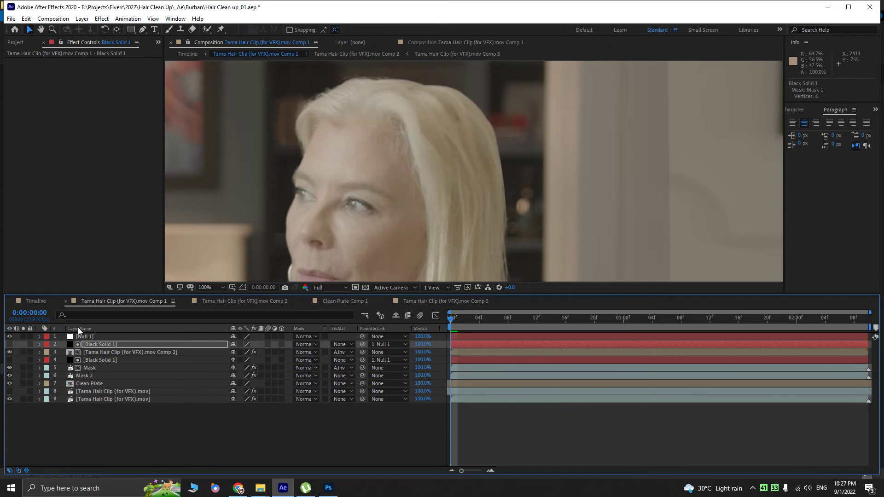
# - Try the Key Cleaner effect on the Tama Hair Clip layer inside Comp 3 and inspect the strand's edges
pyautogui.doubleClick(93, 351)
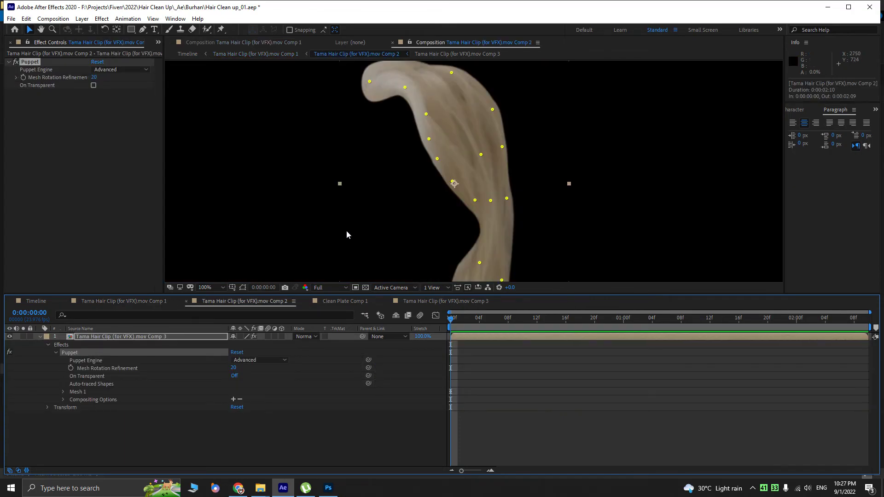
pyautogui.doubleClick(97, 336)
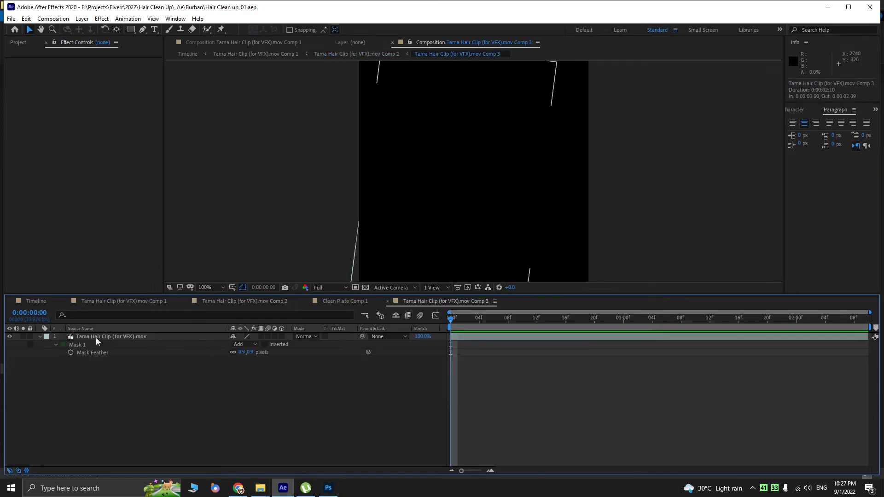
pyautogui.click(79, 341)
pyautogui.hotkey('ctrl', 'space')
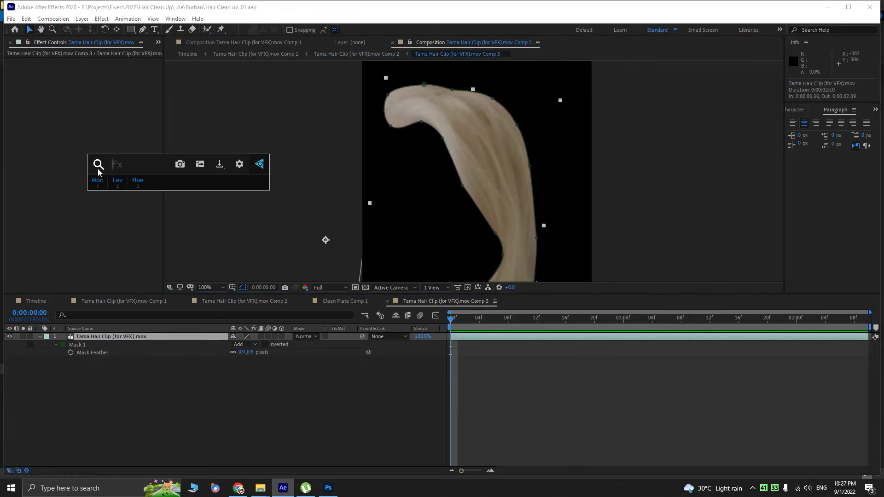
pyautogui.write('key')
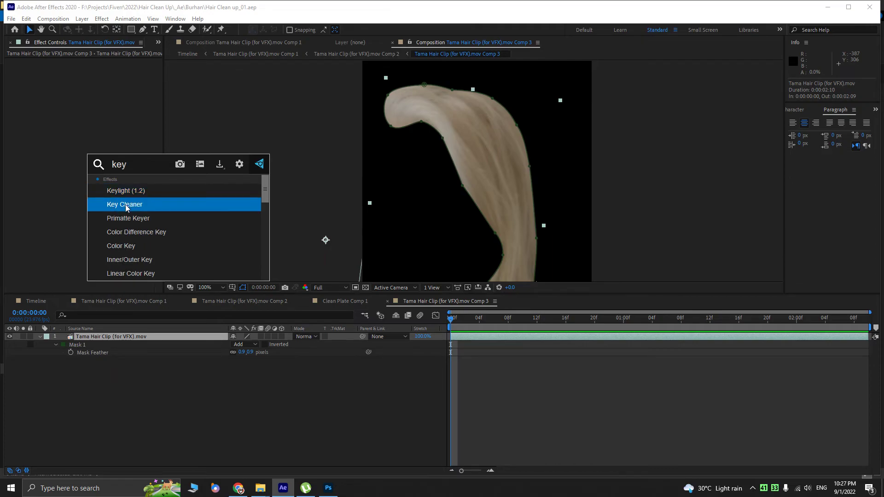
pyautogui.click(125, 203)
pyautogui.scroll(5, 495, 129)
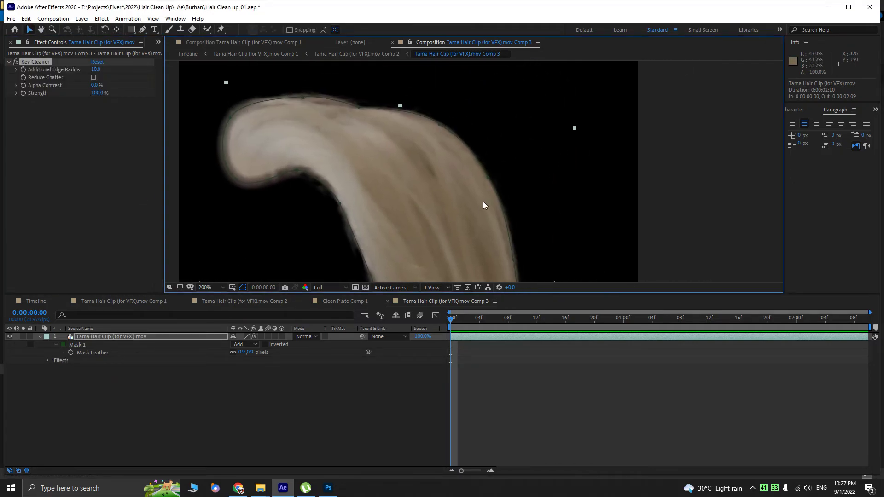
pyautogui.scroll(-5, 489, 193)
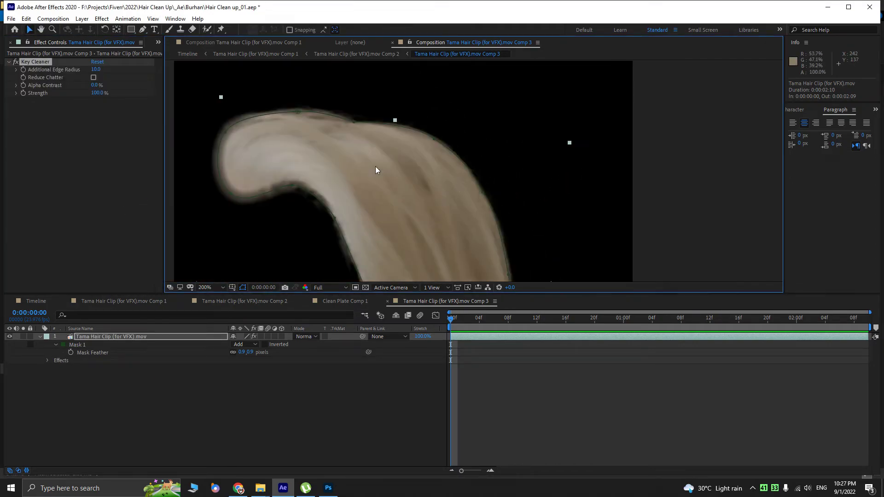
# - Return to Comp 1 and examine the patch's edge against the background, briefly isolating the Comp 2 hair layer
pyautogui.press('Tab')
pyautogui.click(225, 248)
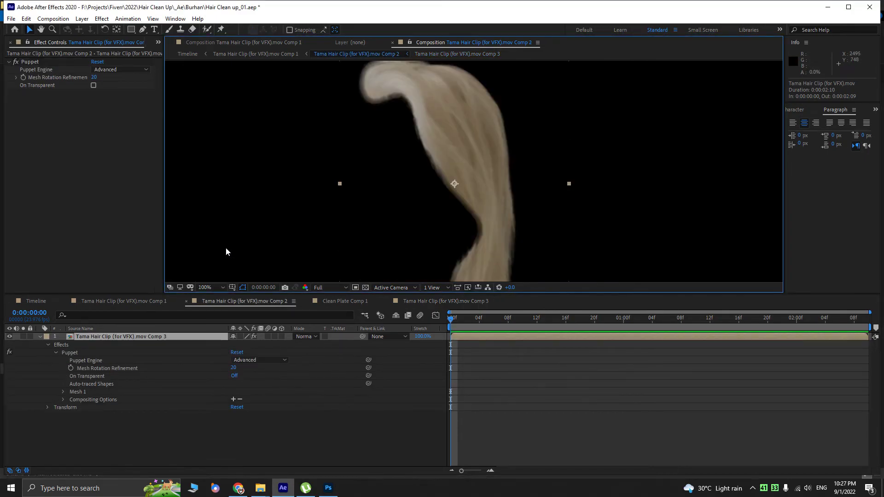
pyautogui.click(122, 302)
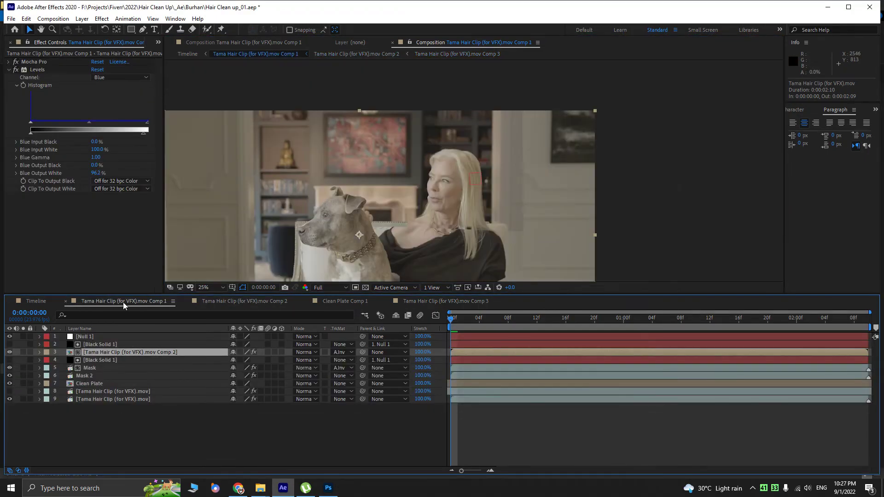
pyautogui.scroll(4, 457, 229)
pyautogui.scroll(5, 456, 229)
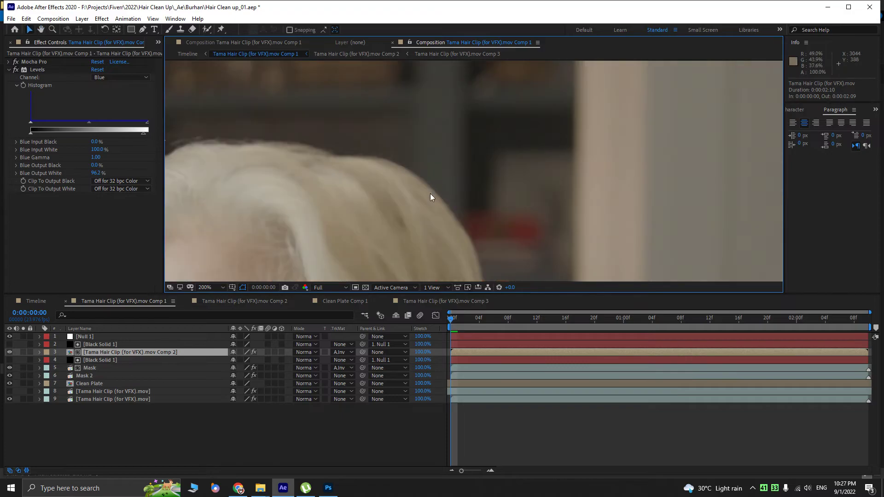
pyautogui.click(23, 352)
pyautogui.click(23, 352)
# - Try the Key Cleaner effect on the Comp 2 hair layer in Comp 1 and examine the hair edge
pyautogui.hotkey('ctrl', 'space')
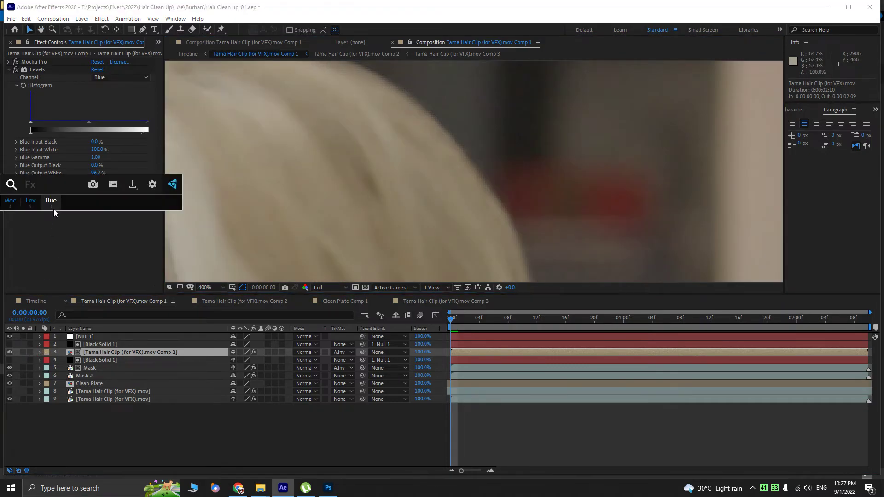
pyautogui.write('key')
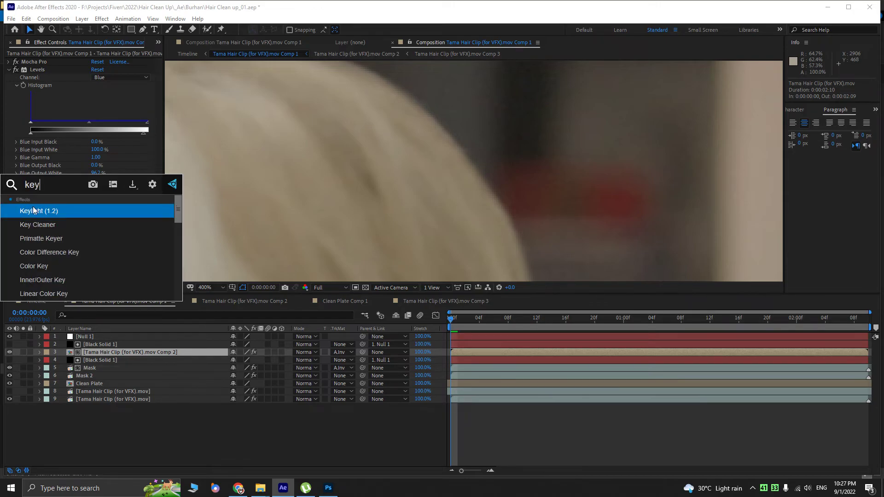
pyautogui.click(40, 225)
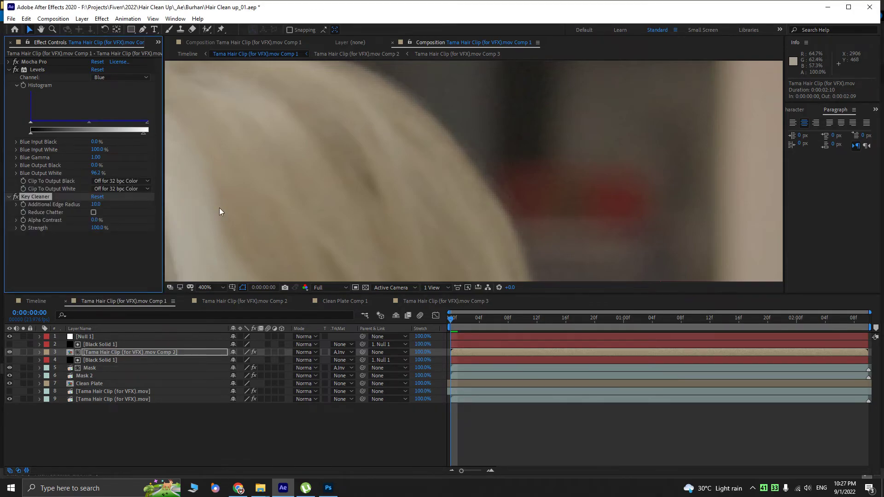
pyautogui.scroll(-2, 384, 201)
pyautogui.scroll(-1, 382, 197)
pyautogui.scroll(-1, 365, 156)
# - Undo the Key Cleaner effects on the Comp 2 layer and the Comp 3 hair clip
pyautogui.hotkey('ctrl', 'z')
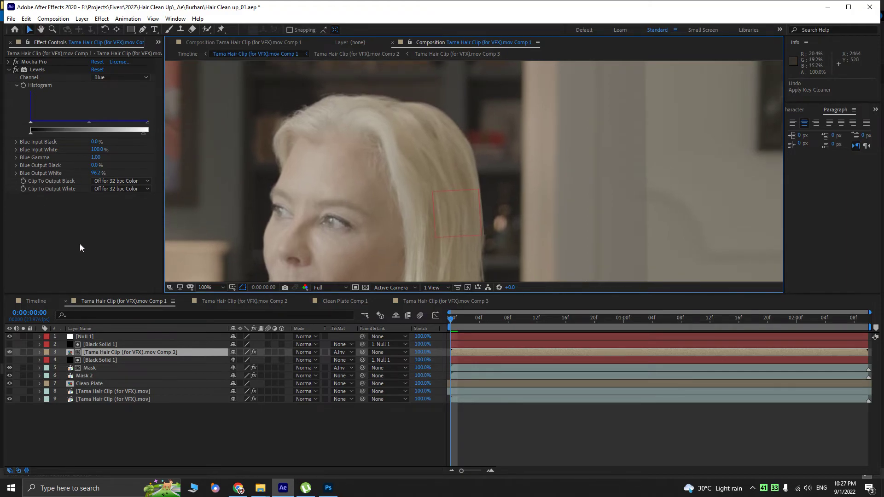
pyautogui.hotkey('ctrl', 'z')
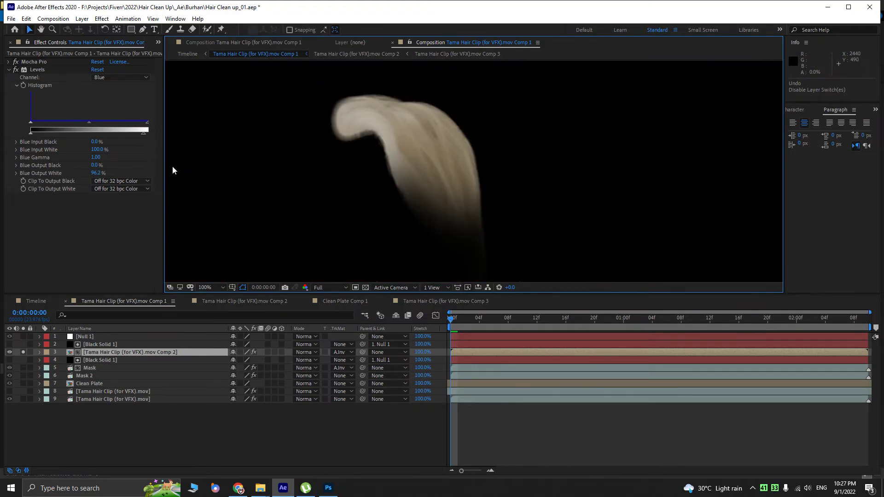
pyautogui.hotkey('ctrl', 'z')
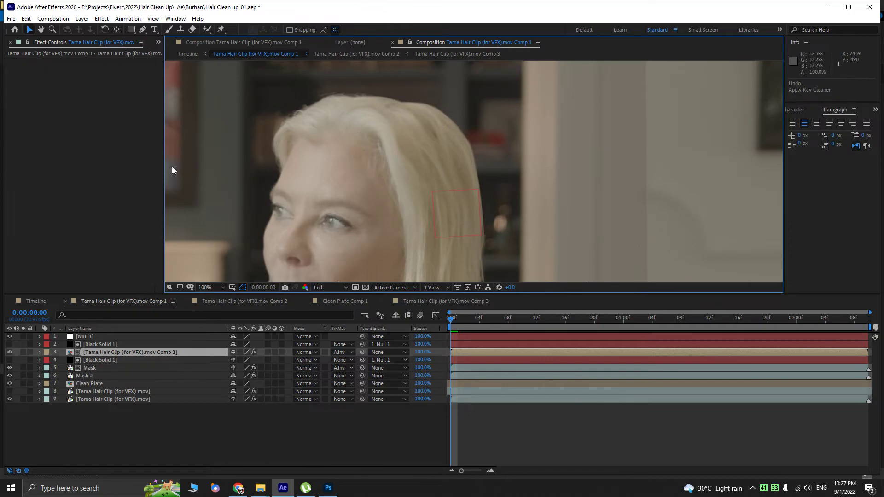
# - Try a larger Key Cleaner edge radius and a 16.1-pixel Mask Feather on the Tama Hair Clip layer in Comp 3
pyautogui.hotkey('ctrl', 'z')
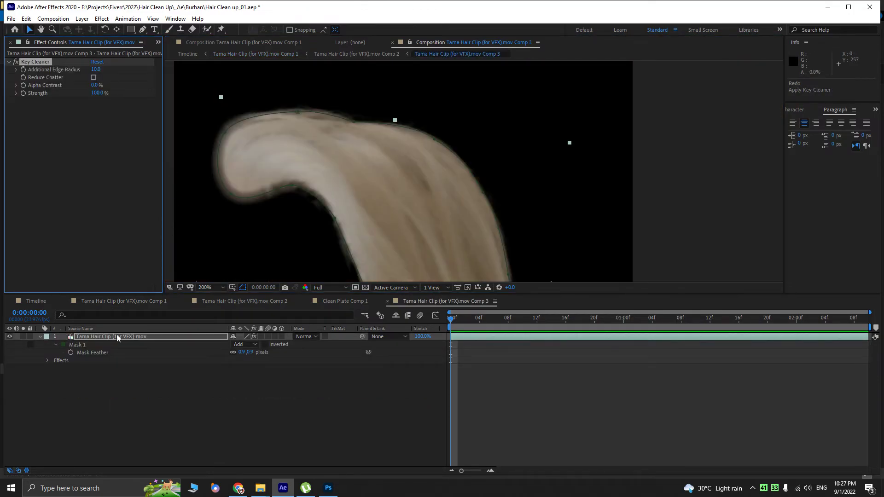
pyautogui.moveTo(95, 69); pyautogui.dragTo(127, 70)
pyautogui.hotkey('ctrl', 'z')
pyautogui.moveTo(242, 352); pyautogui.dragTo(301, 353)
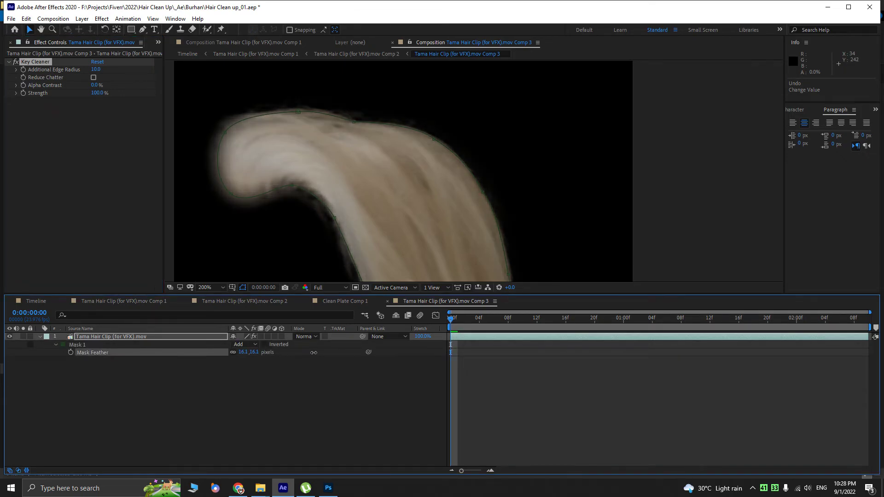
pyautogui.hotkey('ctrl', 'z')
# - Remove Key Cleaner from the Tama Hair Clip layer in Comp 3 and open Comp 2
pyautogui.click(43, 66)
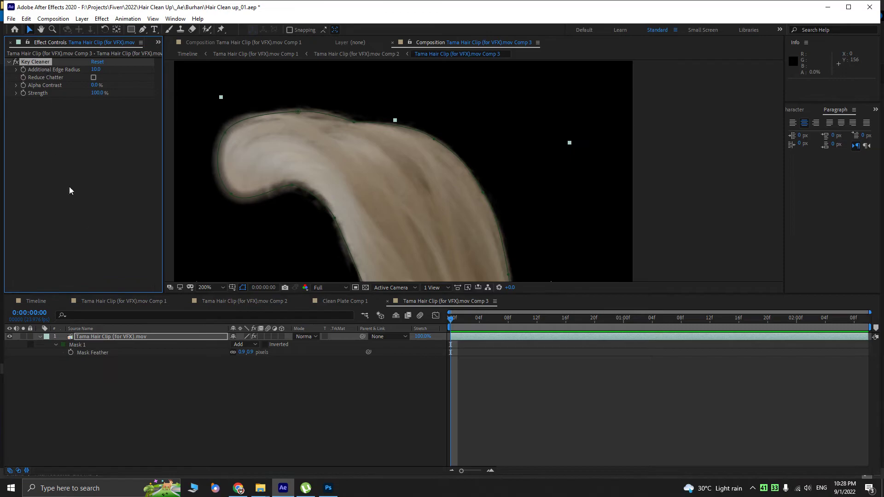
pyautogui.click(155, 367)
pyautogui.press('Tab')
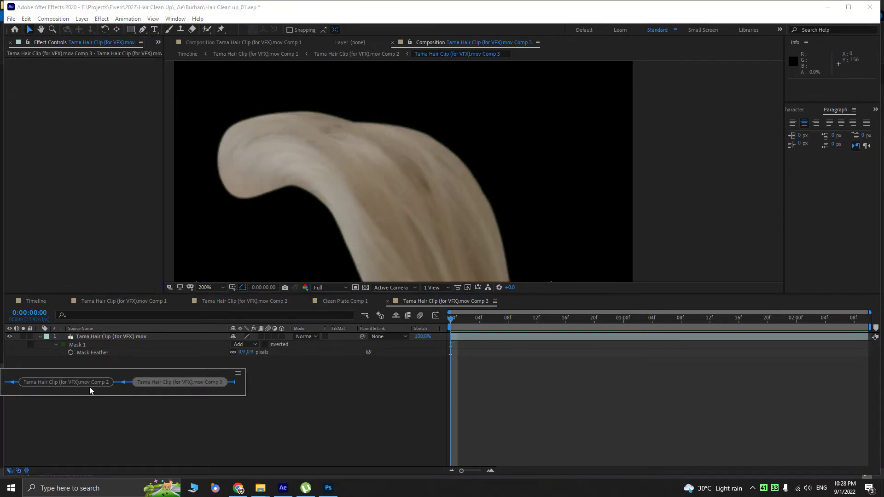
pyautogui.click(65, 382)
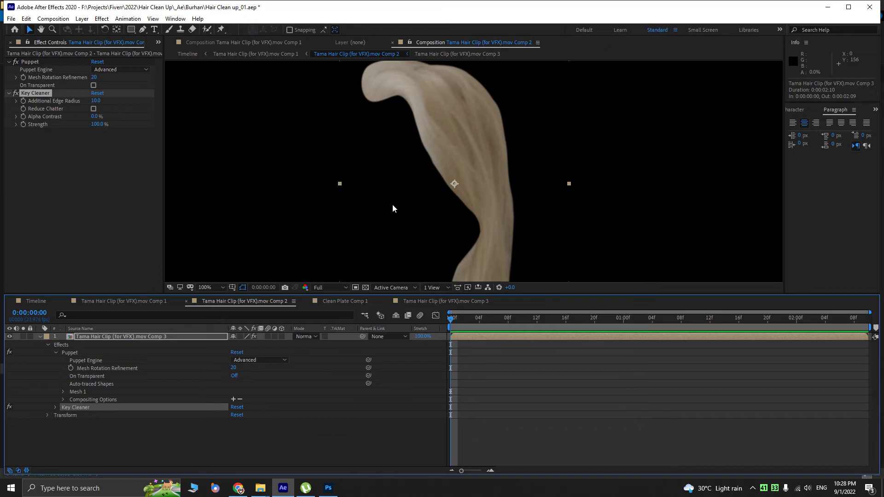
# - Switch to File Explorer and reopen Hair Clean up_01.aep from the Burhan project folder
pyautogui.hotkey('alt', 'Tab')
pyautogui.rightClick(257, 237)
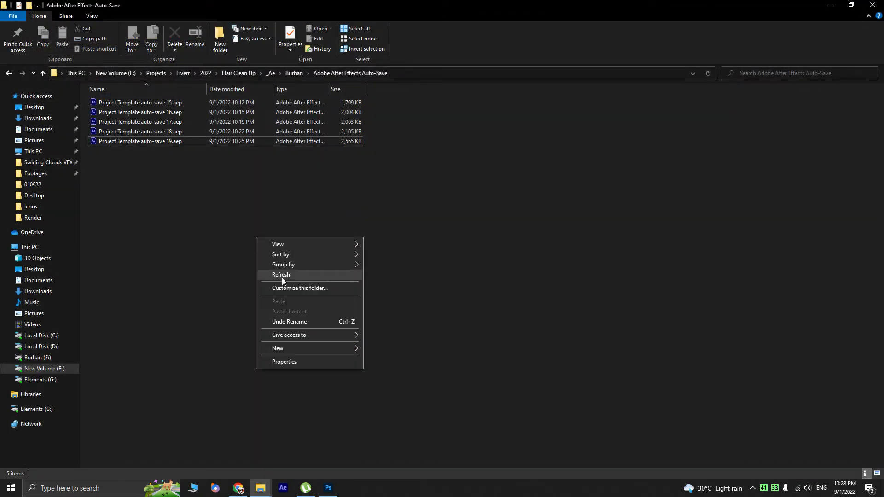
pyautogui.click(282, 275)
pyautogui.click(294, 73)
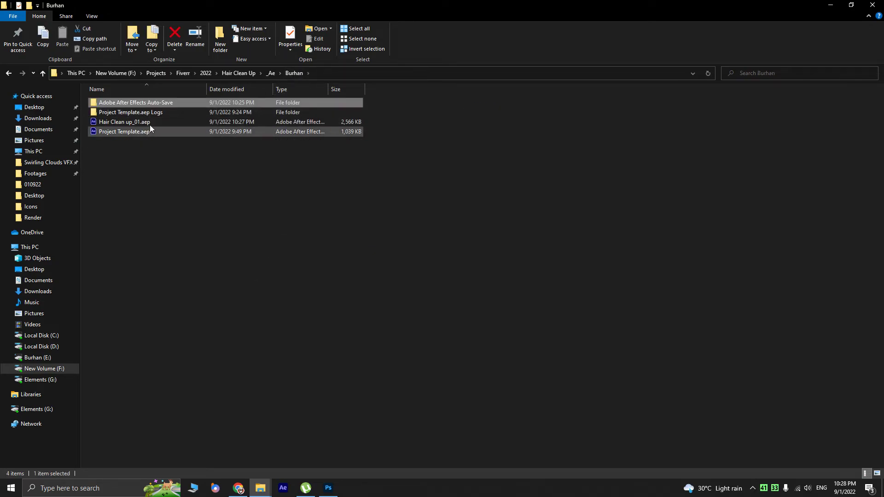
pyautogui.doubleClick(150, 122)
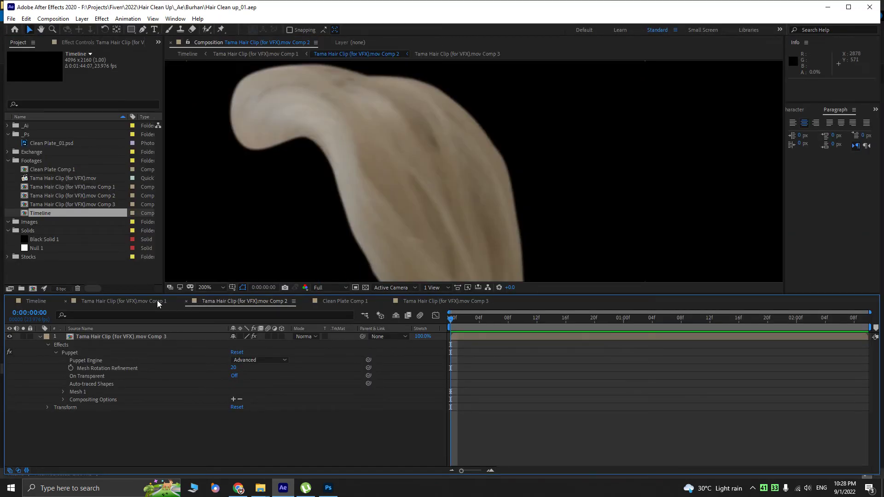
# - Apply the Key Cleaner effect to the Comp 2 hair layer in Comp 1 and examine the hair edge up close
pyautogui.click(128, 336)
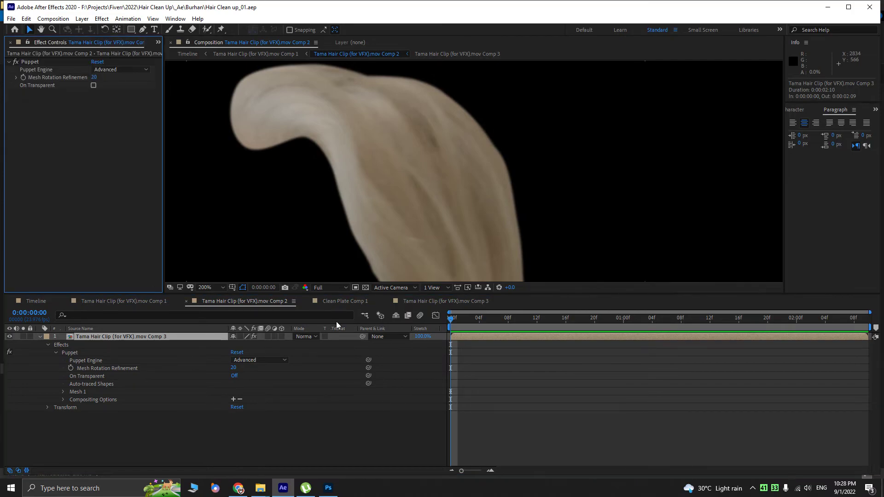
pyautogui.click(336, 303)
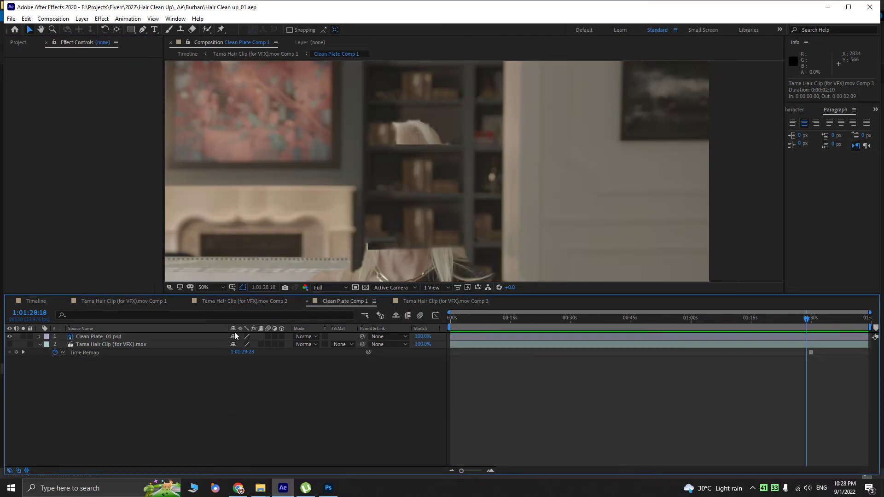
pyautogui.click(161, 301)
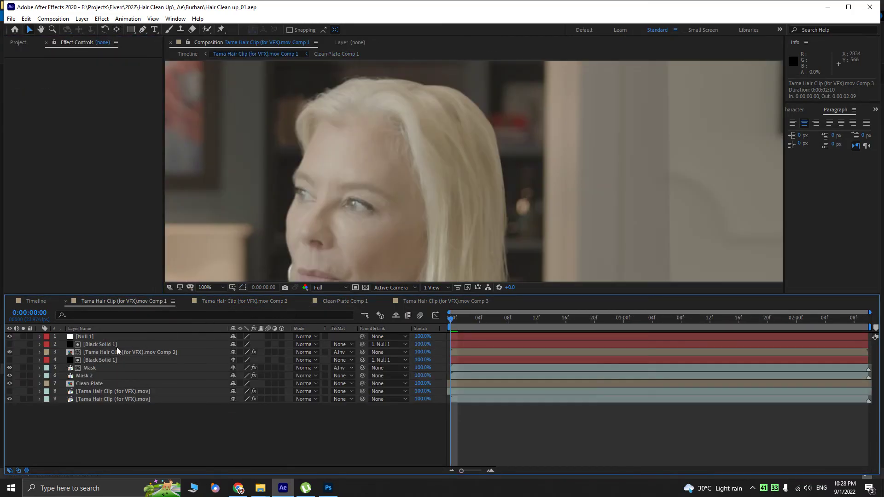
pyautogui.click(101, 352)
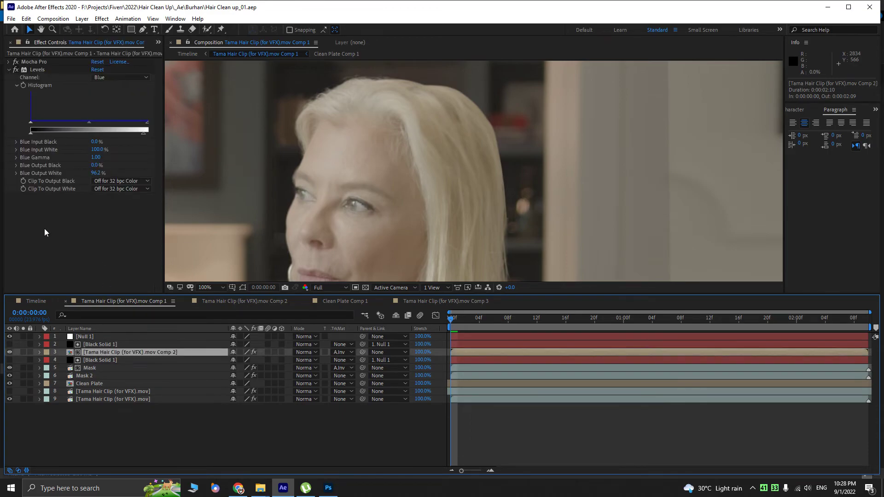
pyautogui.hotkey('ctrl', 'space')
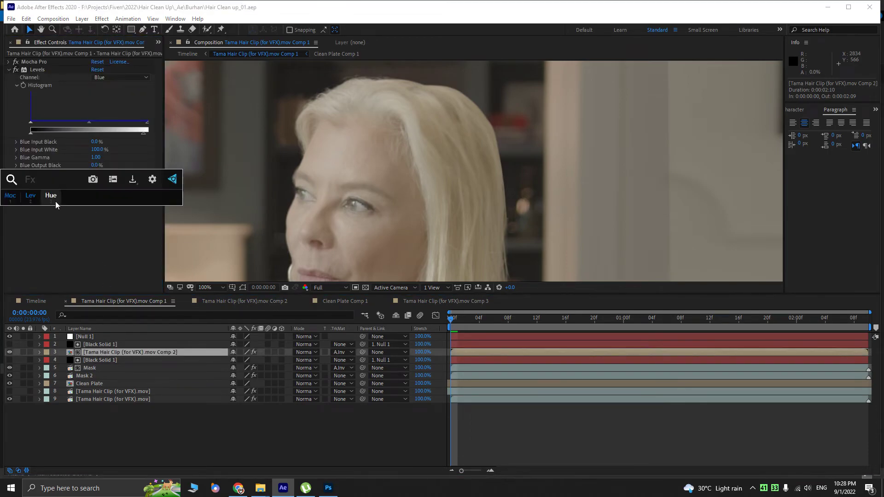
pyautogui.write('keyl')
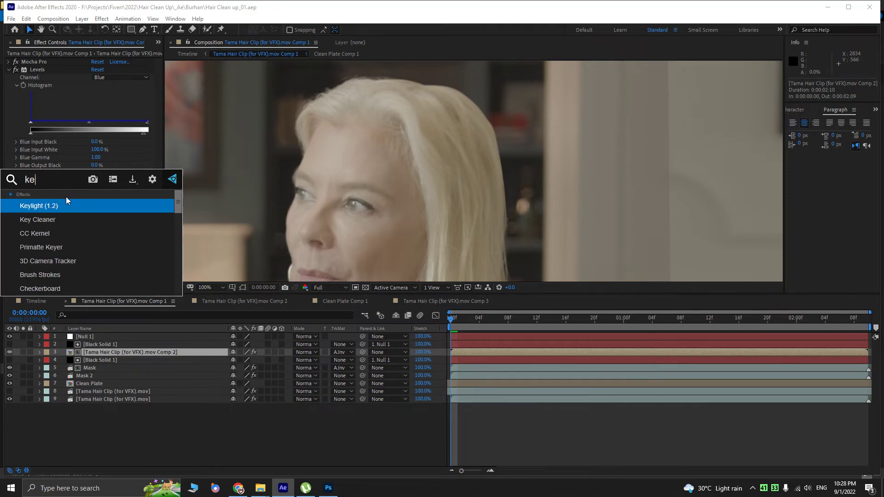
pyautogui.press('Return')
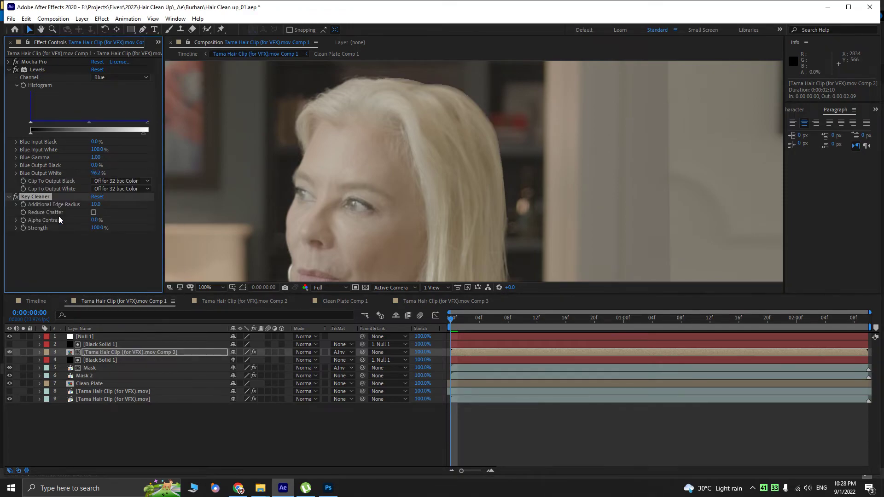
pyautogui.scroll(1, 404, 171)
pyautogui.scroll(2, 405, 174)
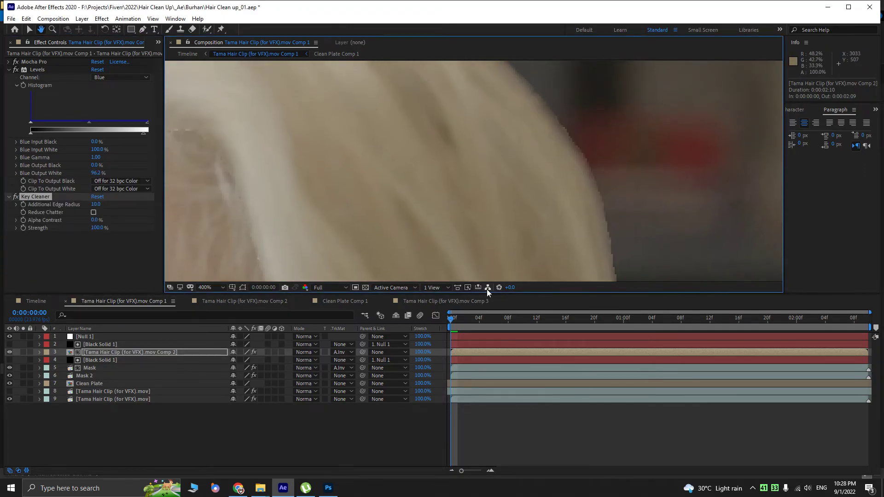
# - Move the Key Cleaner effect from the Comp 2 layer to the Tama Hair Clip layer inside Comp 3
pyautogui.click(95, 213)
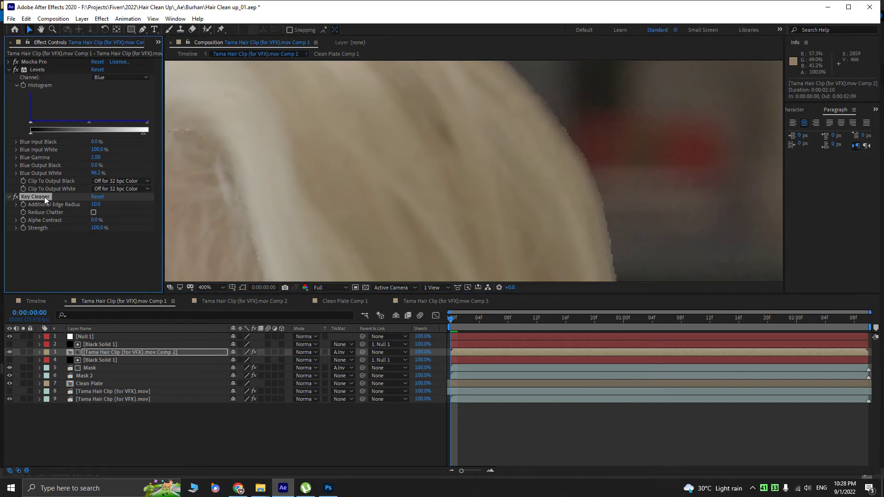
pyautogui.press('Delete')
pyautogui.click(429, 301)
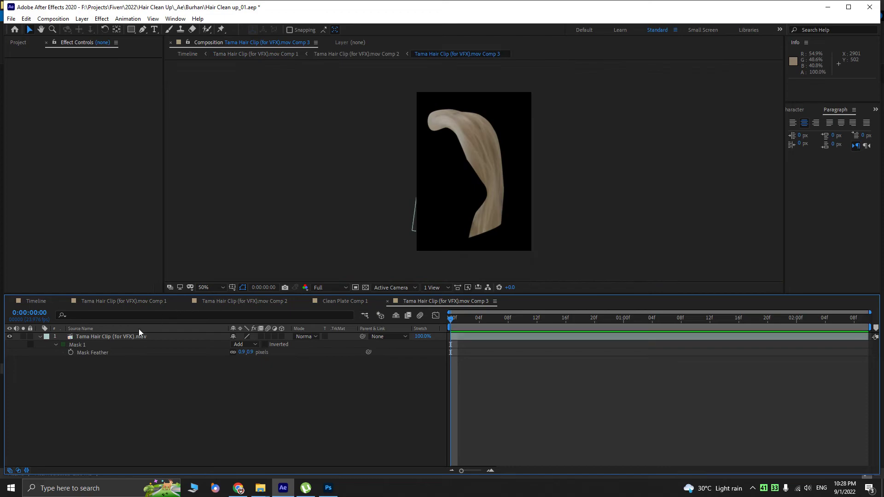
pyautogui.click(135, 337)
pyautogui.hotkey('ctrl', 'v')
pyautogui.scroll(1, 504, 159)
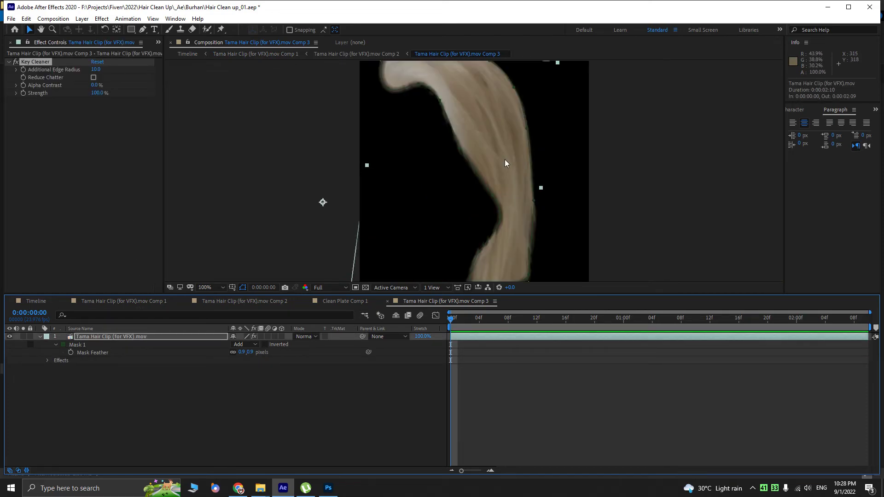
# - Try to reposition a Mask 1 vertex on the upper outer edge of the hair strand
pyautogui.scroll(2, 505, 159)
pyautogui.click(451, 174)
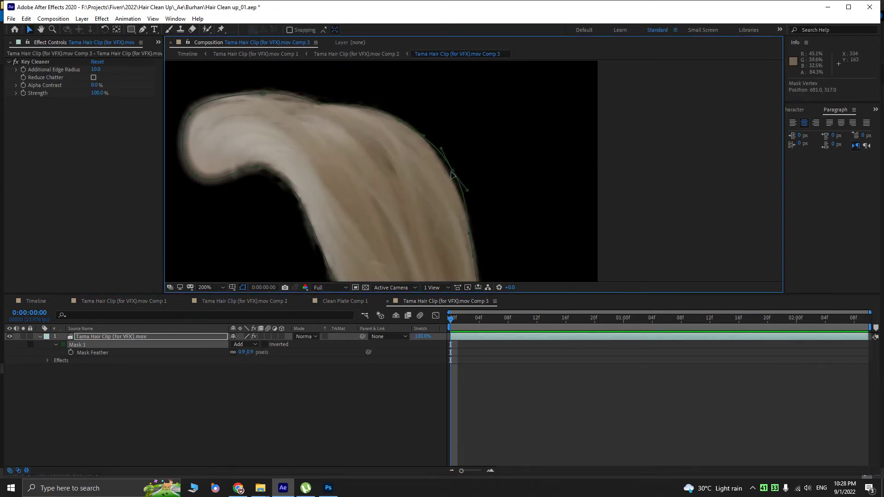
pyautogui.scroll(2, 446, 176)
pyautogui.moveTo(424, 199); pyautogui.dragTo(430, 211)
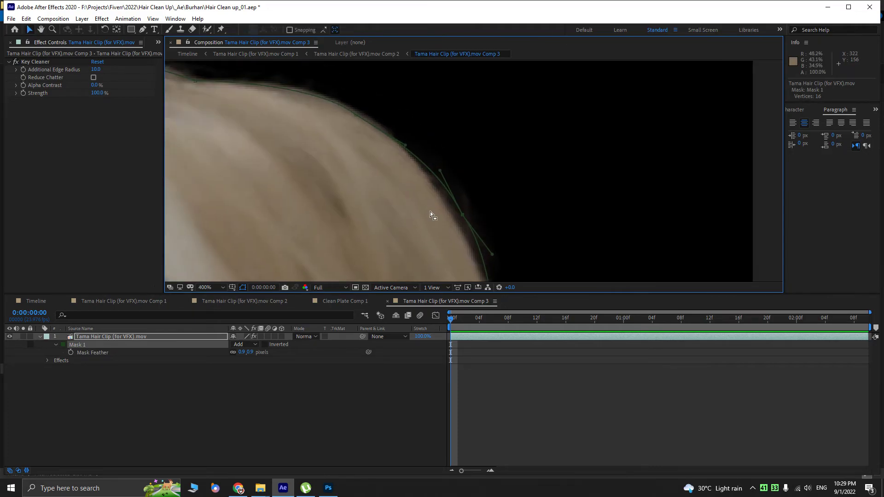
pyautogui.hotkey('ctrl', 'z')
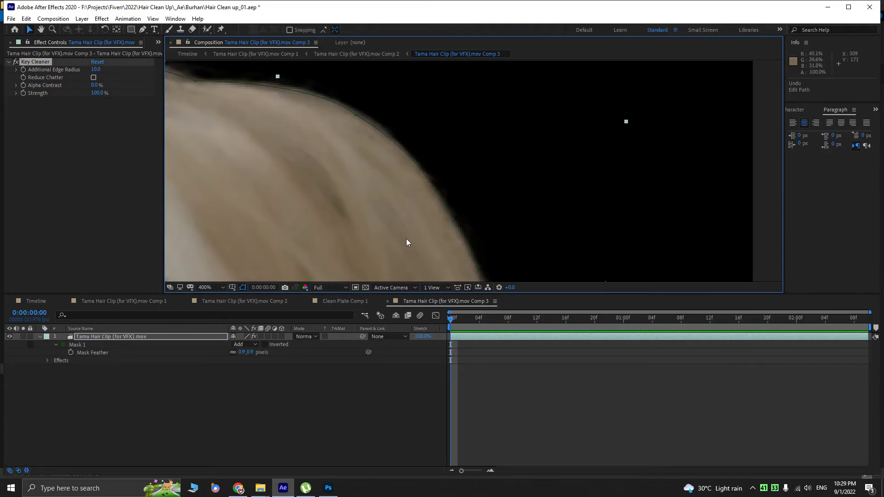
# - Move the Mask 1 vertices slightly outward along the strand's outer edge, from the crown down to the lower hair
pyautogui.click(355, 112)
pyautogui.moveTo(355, 112)
pyautogui.mouseDown()
pyautogui.moveTo(364, 98)
pyautogui.moveTo(359, 109)
pyautogui.mouseUp()
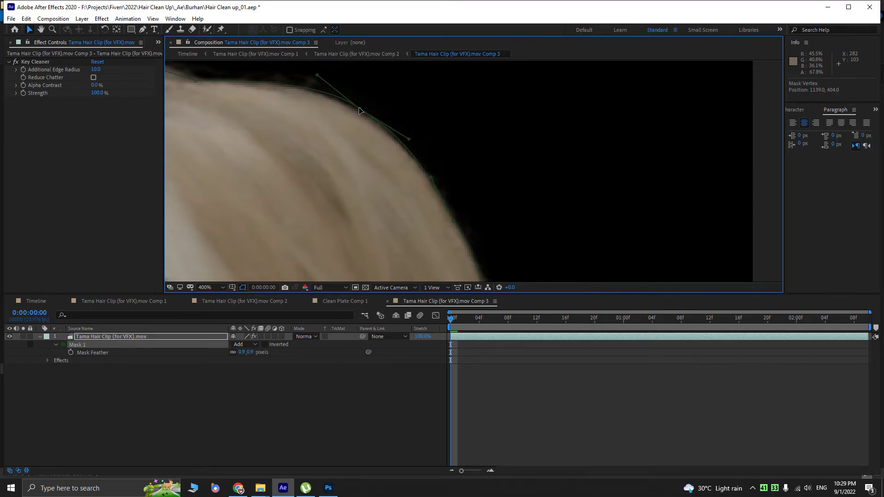
pyautogui.click(458, 220)
pyautogui.moveTo(459, 217); pyautogui.dragTo(462, 211)
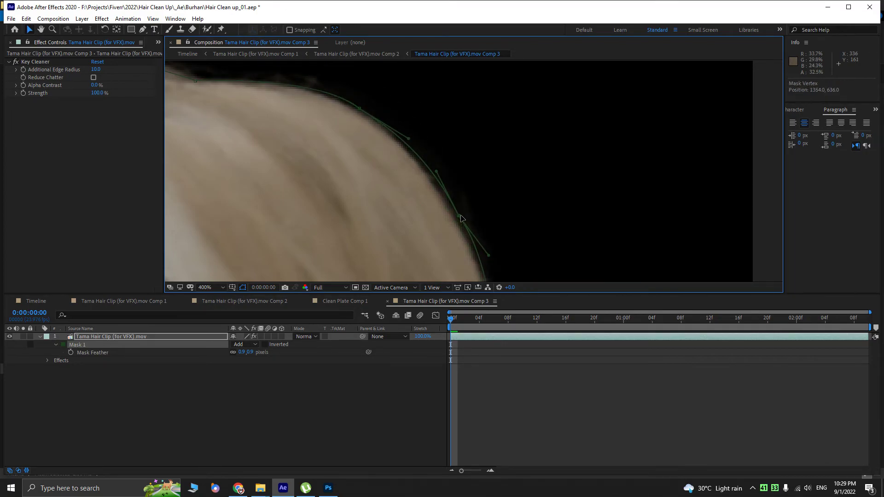
pyautogui.moveTo(519, 257); pyautogui.dragTo(424, 84)
pyautogui.moveTo(409, 210); pyautogui.dragTo(432, 214)
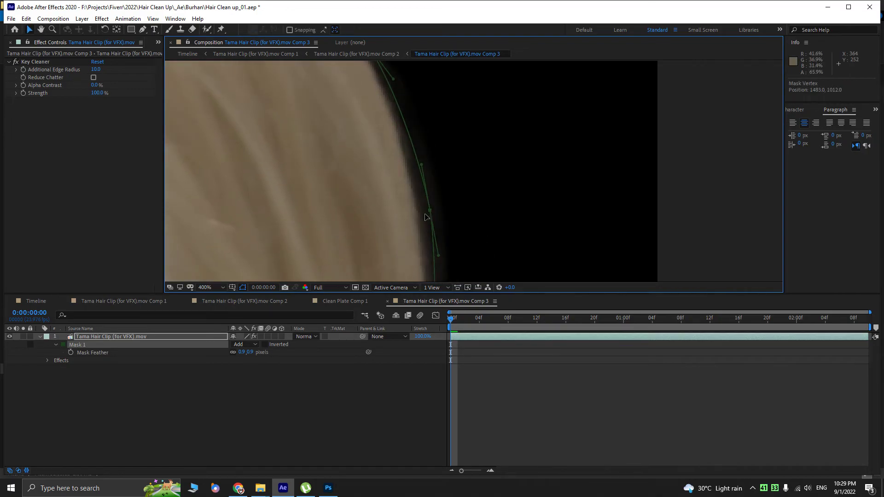
pyautogui.moveTo(436, 255); pyautogui.dragTo(385, 111)
pyautogui.moveTo(376, 174); pyautogui.dragTo(383, 174)
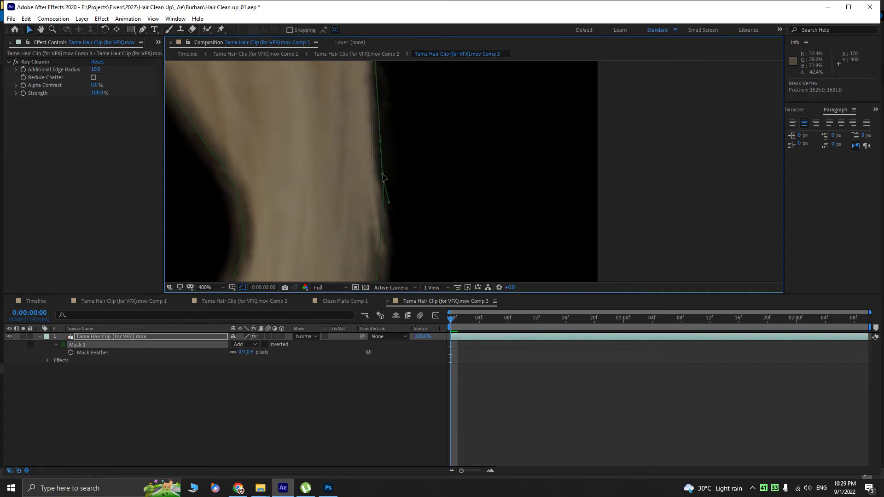
# - Reshape Mask 1 along the strand's inner edge and around its curled upper end to include the soft hair edge
pyautogui.moveTo(334, 248); pyautogui.dragTo(519, 179)
pyautogui.moveTo(403, 64); pyautogui.dragTo(455, 223)
pyautogui.scroll(-1, 444, 159)
pyautogui.moveTo(443, 158); pyautogui.dragTo(383, 222)
pyautogui.scroll(1, 363, 188)
pyautogui.moveTo(344, 192); pyautogui.dragTo(345, 180)
pyautogui.moveTo(223, 217); pyautogui.dragTo(302, 163)
pyautogui.moveTo(538, 227); pyautogui.dragTo(347, 67)
pyautogui.moveTo(450, 160); pyautogui.dragTo(328, 112)
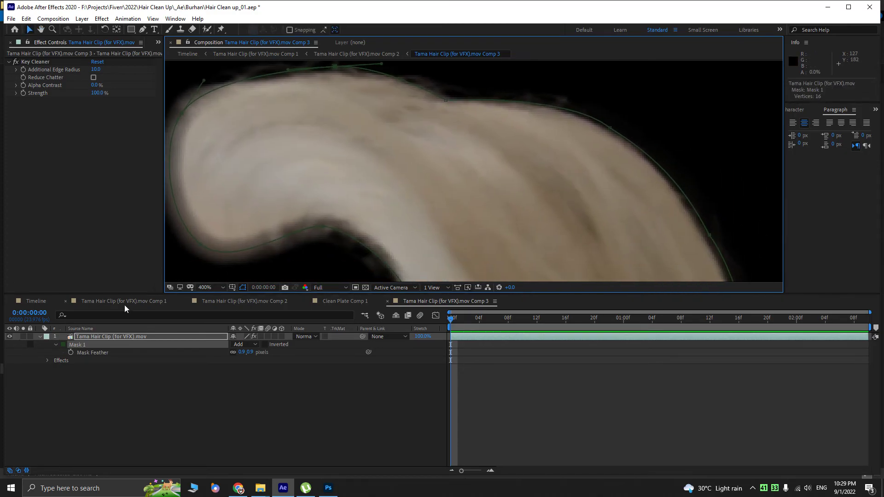
# - Return to Comp 1, inspect the patch's edge against the background, and save the project
pyautogui.click(124, 301)
pyautogui.scroll(1, 396, 198)
pyautogui.scroll(-2, 413, 187)
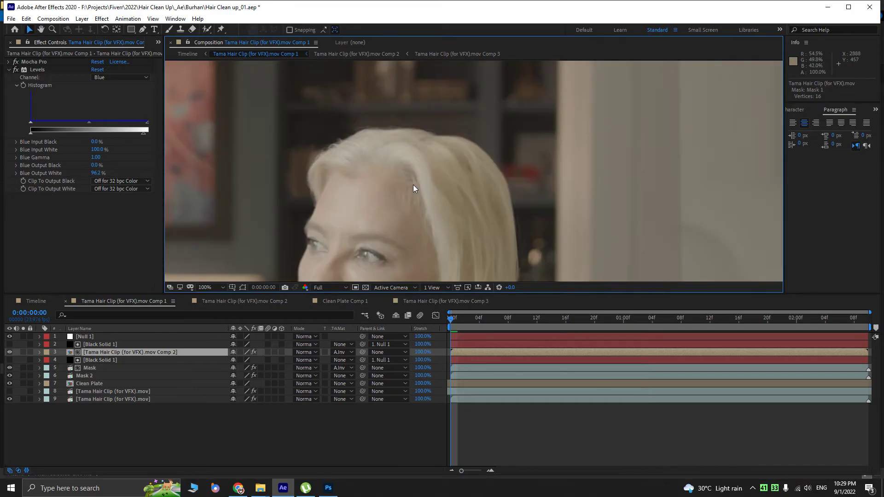
pyautogui.moveTo(457, 212); pyautogui.dragTo(413, 110)
pyautogui.moveTo(468, 207); pyautogui.dragTo(476, 237)
pyautogui.moveTo(442, 165); pyautogui.dragTo(460, 225)
pyautogui.hotkey('ctrl', 's')
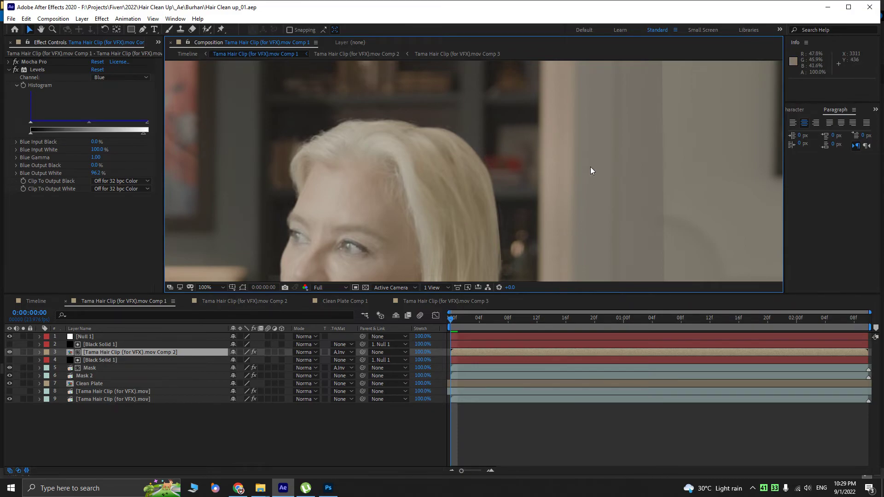
# - Compare the Comp 2 hair layer with its Levels effect off and on, and maximize the application window
pyautogui.click(16, 70)
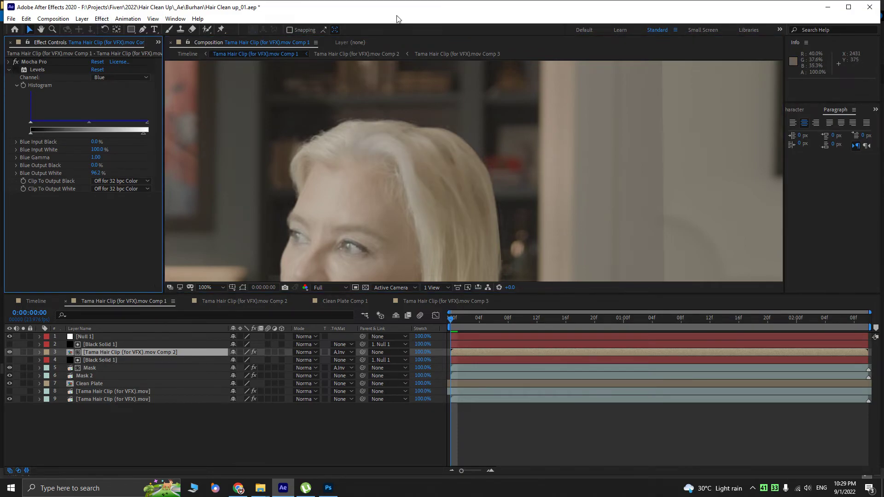
pyautogui.click(15, 69)
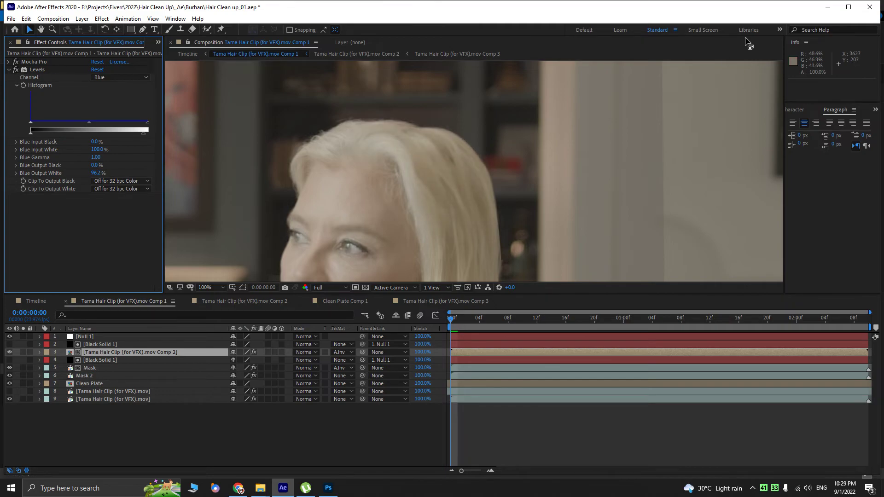
pyautogui.click(848, 7)
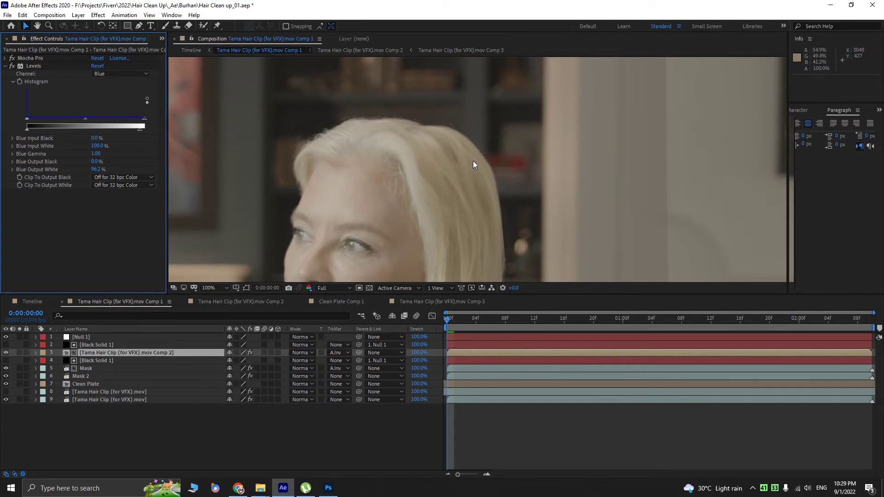
# - Fit Comp 1 to the viewer, play its preview, and enlarge the composition view to review the hair patch
pyautogui.hotkey('shift', '/')
pyautogui.press('space')
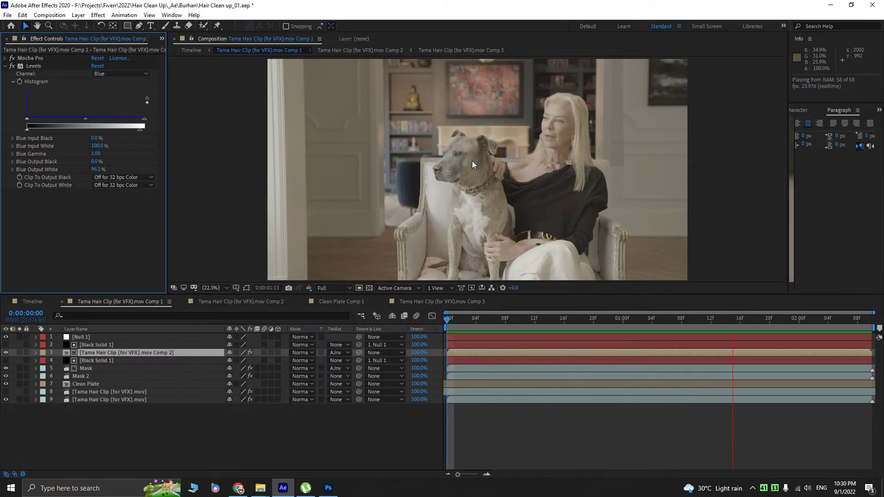
pyautogui.press('`')
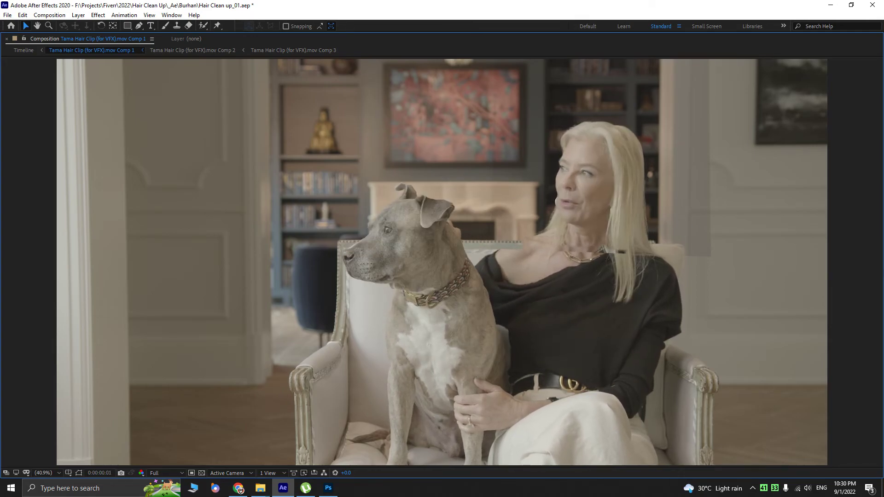
pyautogui.press('h')
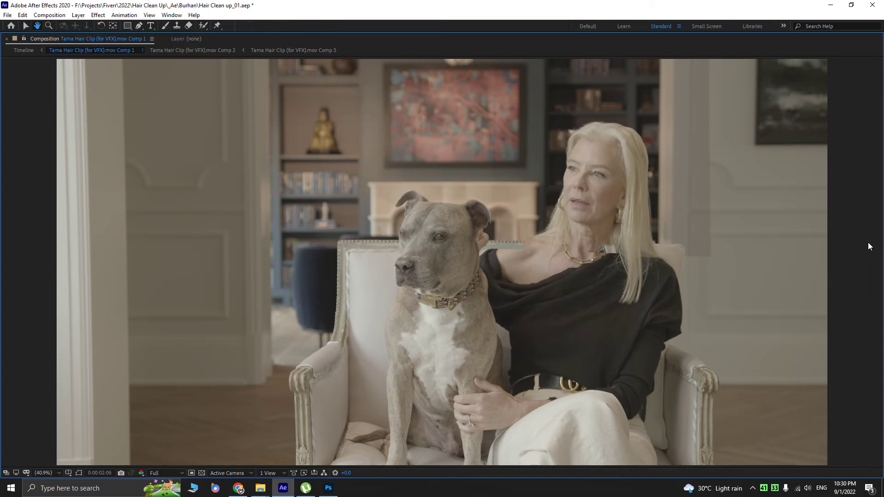
# - Add a Levels effect to the Clean Plate layer and set its gamma to 1.03
pyautogui.press('`')
pyautogui.moveTo(628, 136); pyautogui.dragTo(587, 208)
pyautogui.scroll(1, 578, 189)
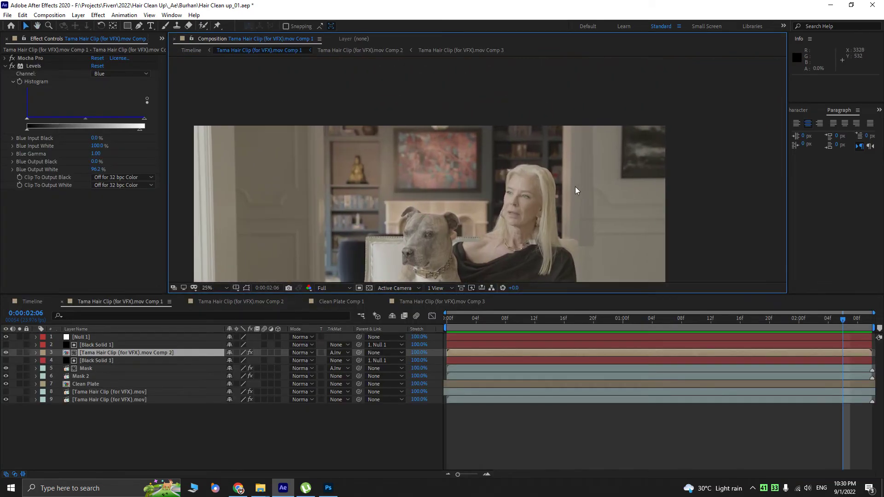
pyautogui.scroll(2, 579, 190)
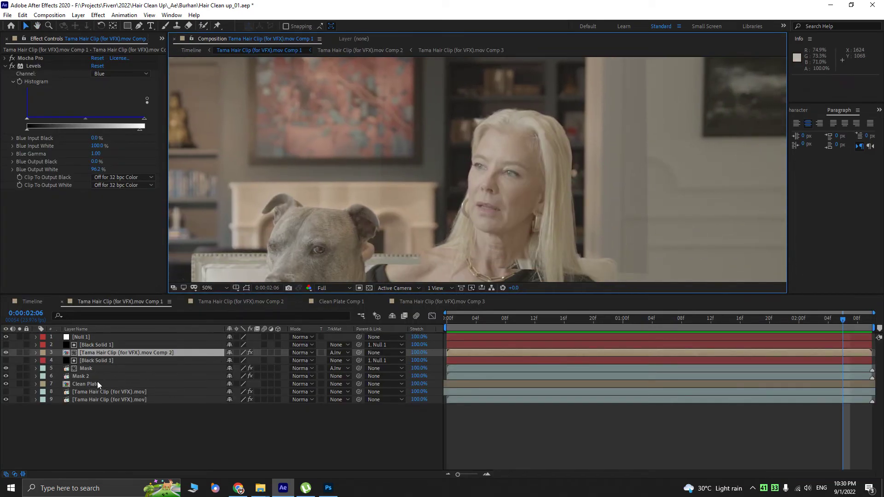
pyautogui.click(96, 383)
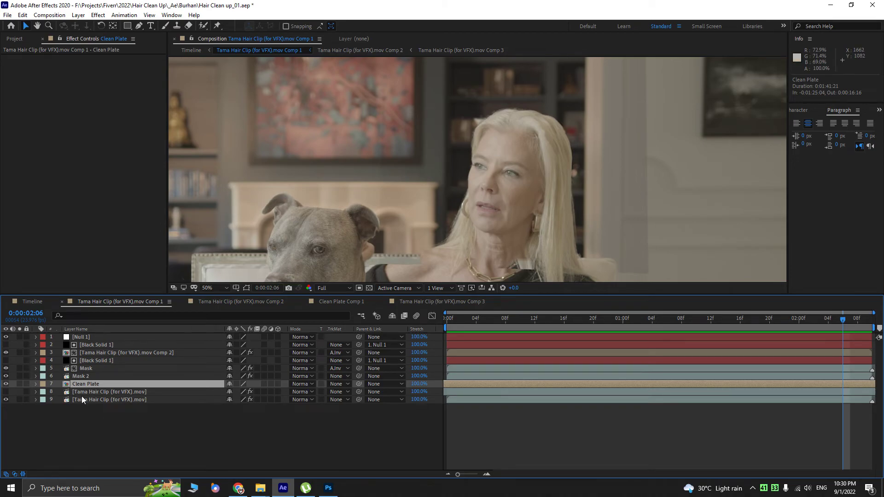
pyautogui.click(86, 370)
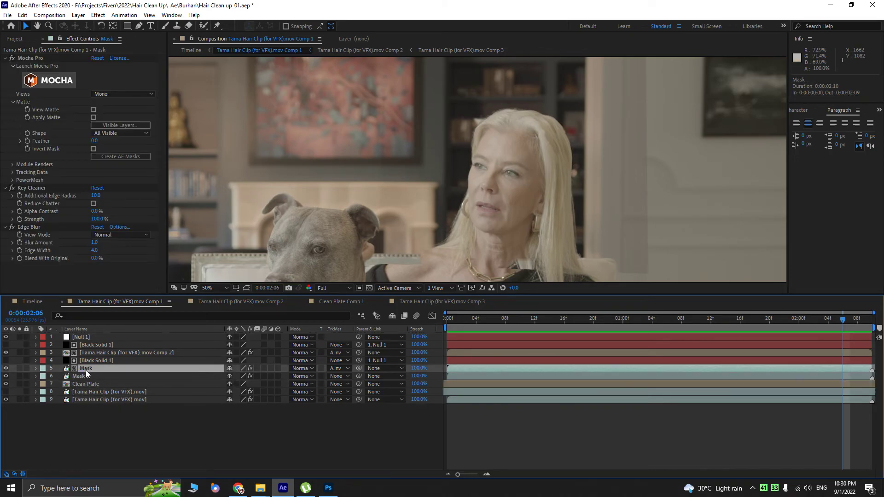
pyautogui.click(89, 384)
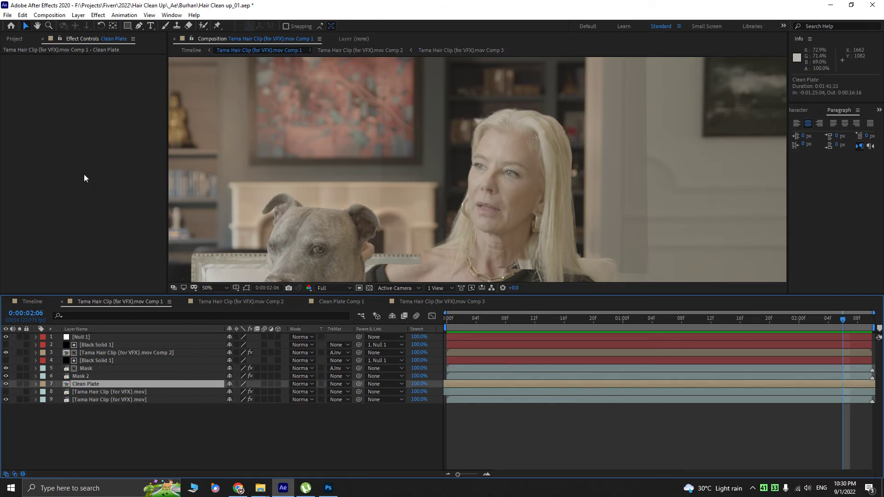
pyautogui.hotkey('ctrl', 'space')
pyautogui.click(27, 154)
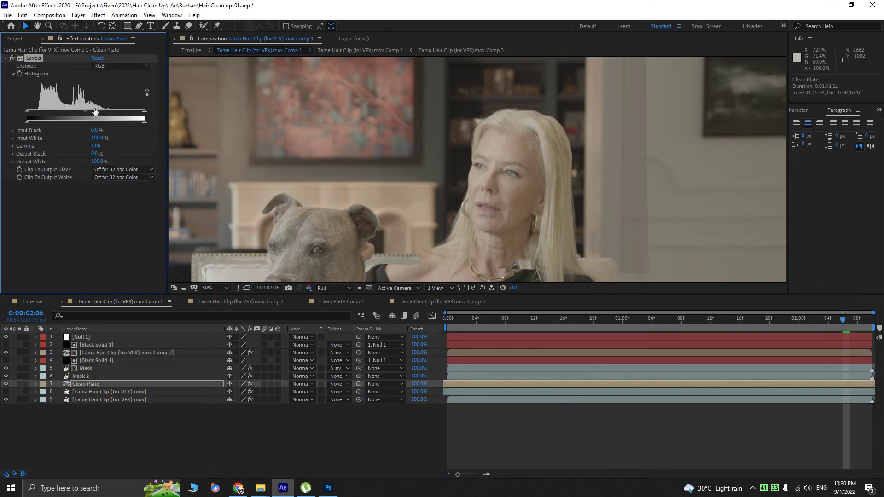
pyautogui.moveTo(93, 111); pyautogui.dragTo(85, 112)
# - Set the mask feather of Mask 2 on the Clean Plate layer to 23 pixels and check the softened patch edge
pyautogui.press('f')
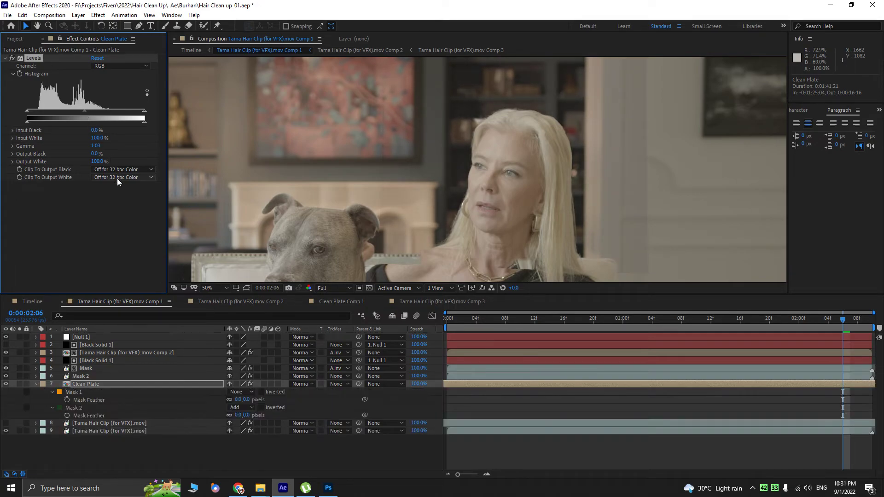
pyautogui.hotkey('ctrl', 'shift', 'h')
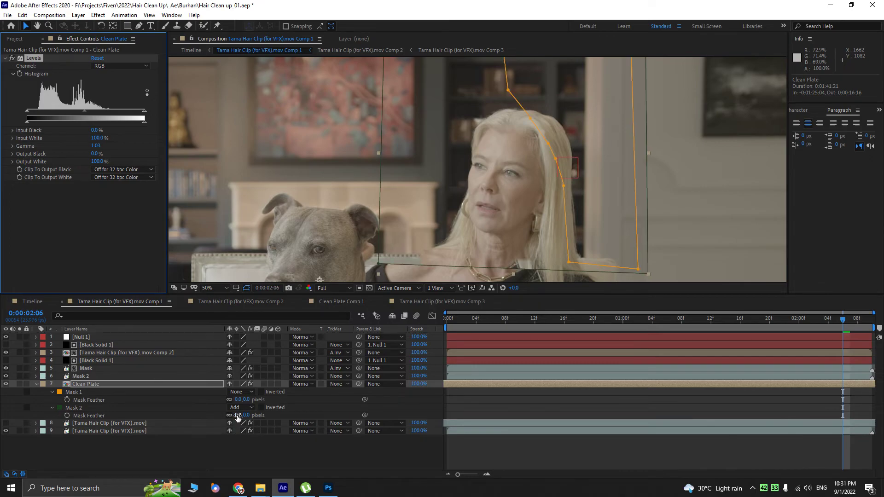
pyautogui.hotkey('ctrl', 'shift', 'h')
pyautogui.moveTo(239, 415); pyautogui.dragTo(245, 415)
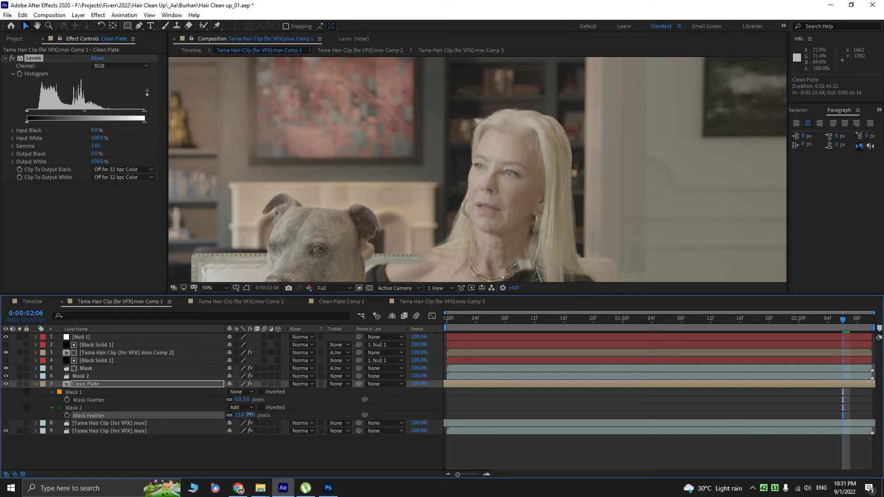
pyautogui.scroll(2, 606, 191)
pyautogui.scroll(-3, 533, 170)
pyautogui.scroll(3, 529, 169)
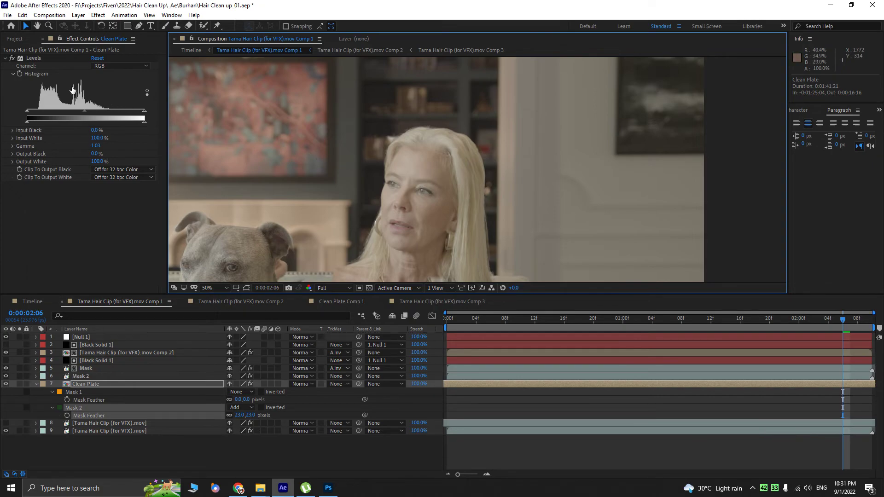
# - Add a second Levels effect to Clean Plate and draw a rectangular mask over the patched wall beside the door frame
pyautogui.click(40, 195)
pyautogui.hotkey('ctrl', 'space')
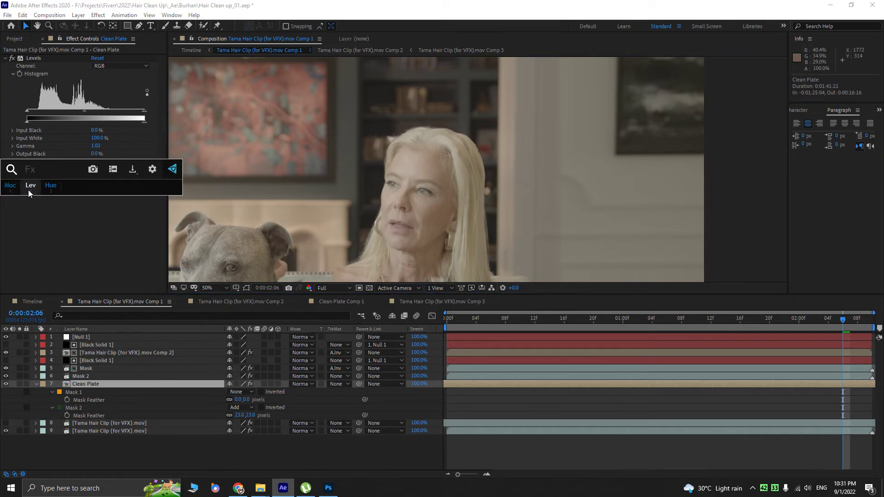
pyautogui.click(29, 186)
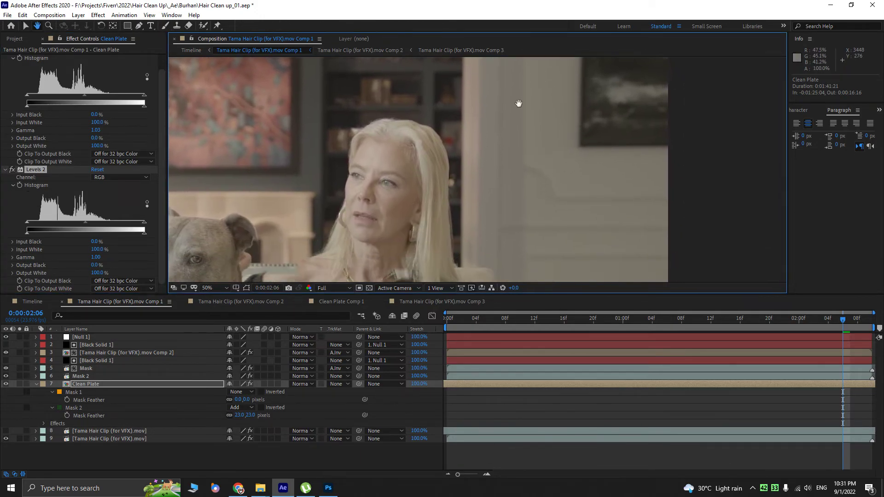
pyautogui.click(101, 383)
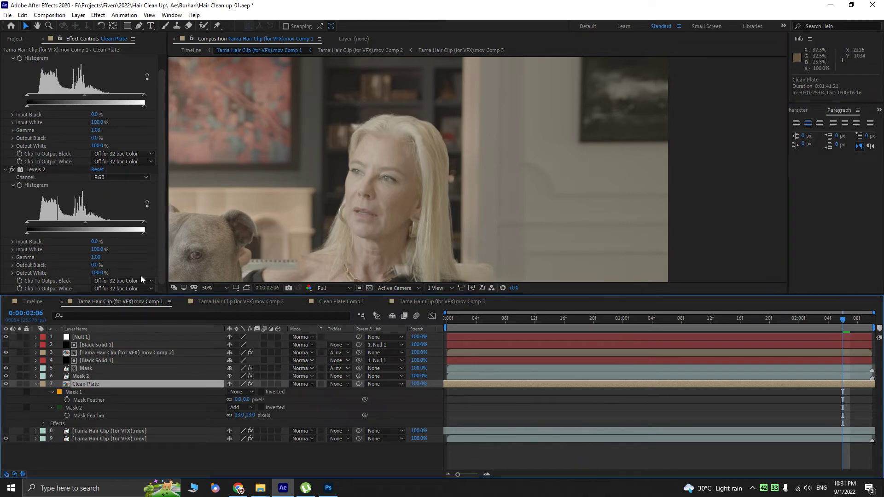
pyautogui.click(128, 26)
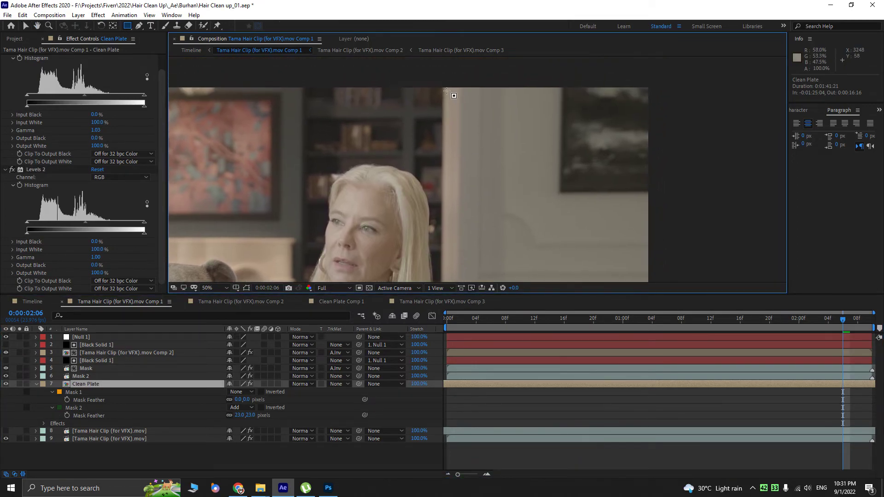
pyautogui.moveTo(442, 79); pyautogui.dragTo(562, 216)
pyautogui.press('v')
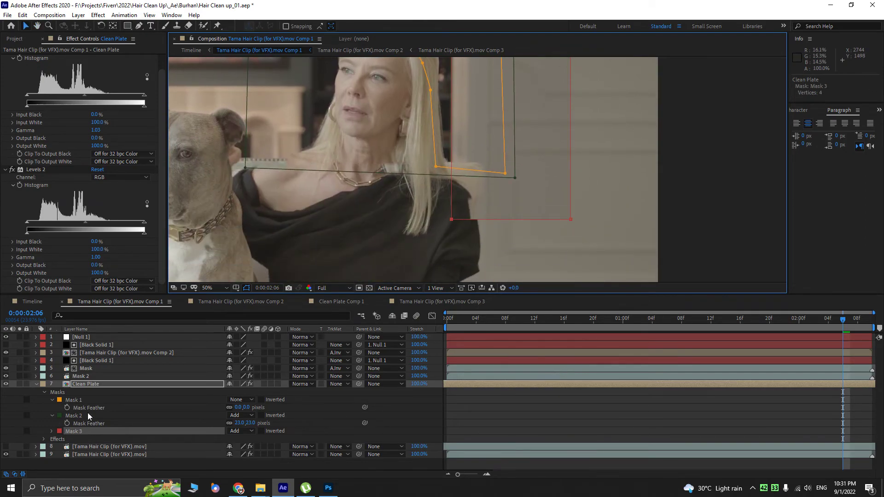
# - Restrict the Levels 2 effect on Clean Plate to Mask 3 by adding a mask reference in its compositing options
pyautogui.click(41, 170)
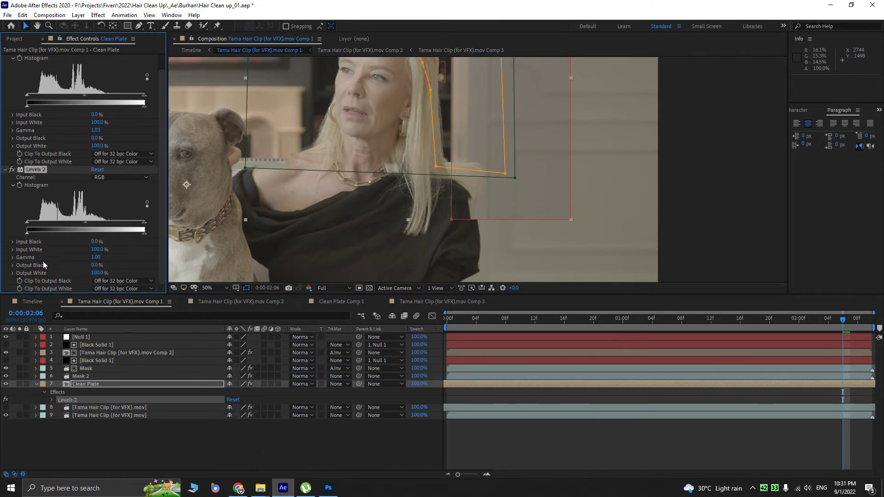
pyautogui.click(53, 399)
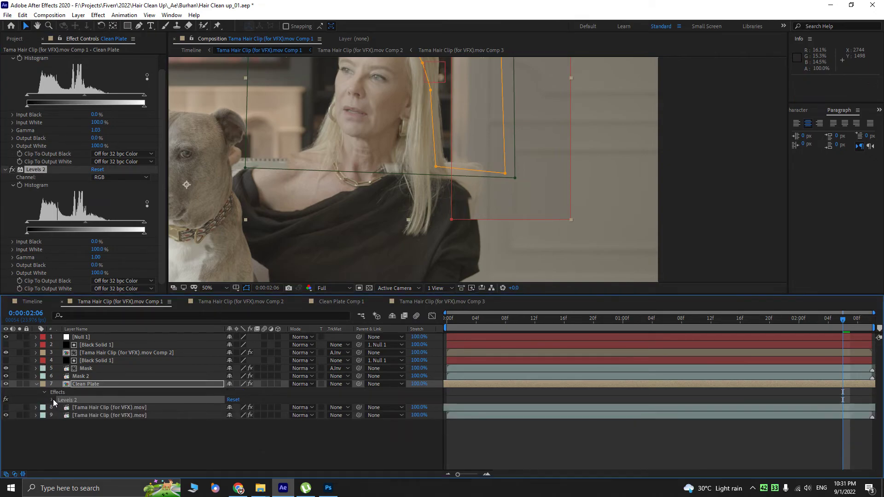
pyautogui.click(54, 399)
pyautogui.click(58, 432)
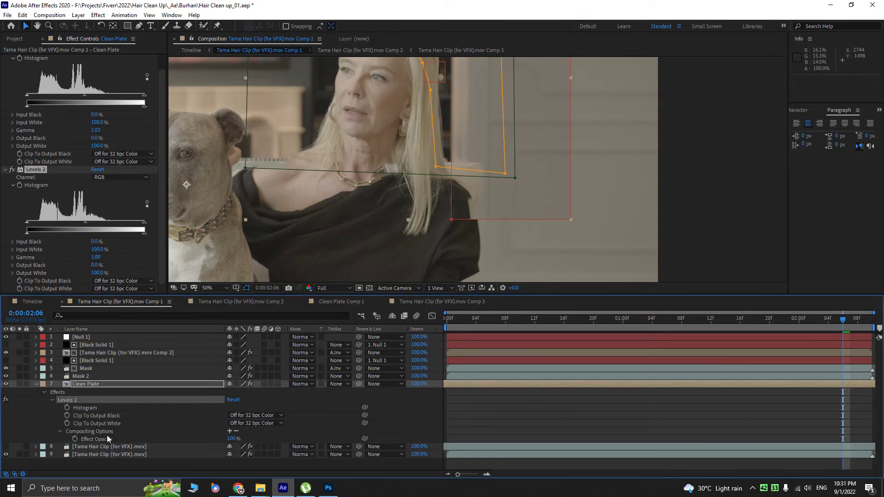
pyautogui.click(230, 431)
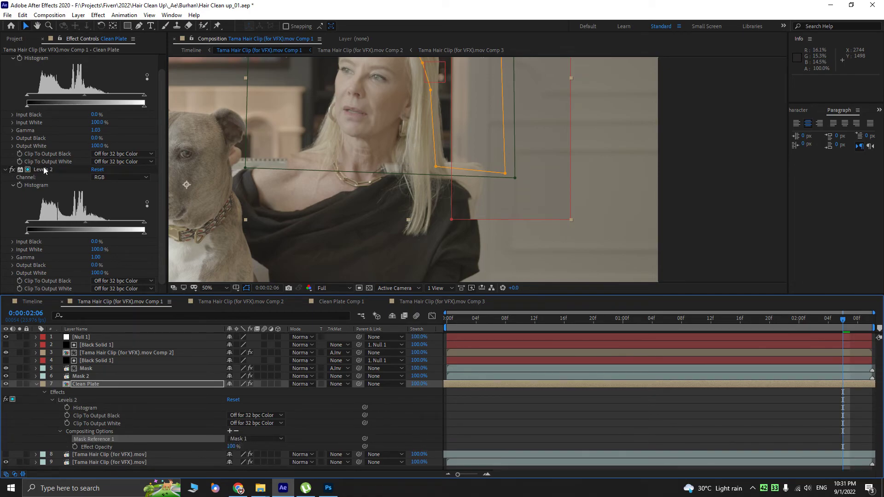
pyautogui.click(258, 438)
pyautogui.click(258, 429)
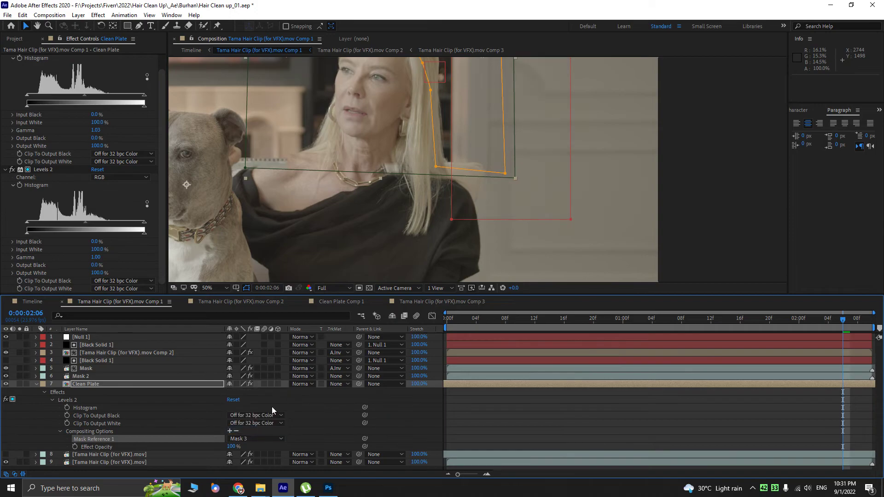
# - Set the gamma of Levels 2 to 1.06 and check how the masked wall area matches its surroundings
pyautogui.click(512, 138)
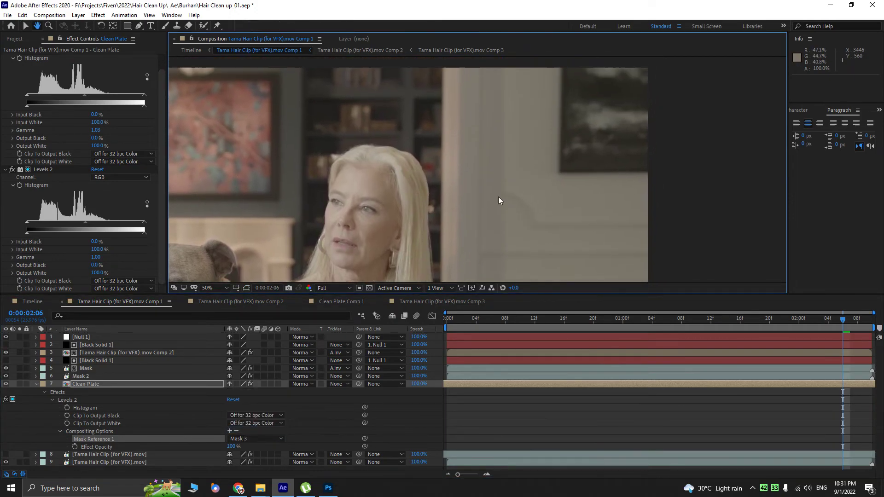
pyautogui.moveTo(87, 222); pyautogui.dragTo(83, 222)
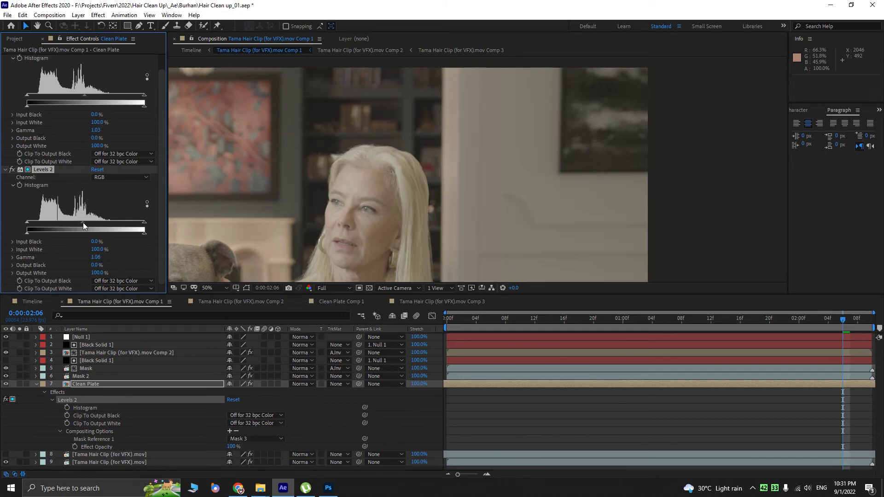
pyautogui.scroll(1, 456, 157)
pyautogui.moveTo(500, 164); pyautogui.dragTo(462, 187)
pyautogui.scroll(1, 500, 148)
pyautogui.moveTo(498, 225); pyautogui.dragTo(475, 181)
pyautogui.scroll(-2, 481, 161)
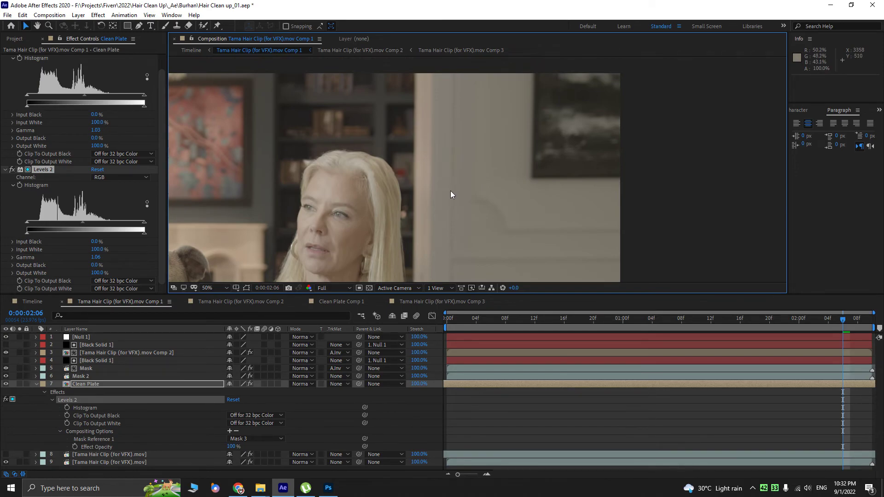
# - Compare the wall with the Clean Plate layer hidden and shown, and examine the patch in the blue channel
pyautogui.click(7, 385)
pyautogui.click(7, 385)
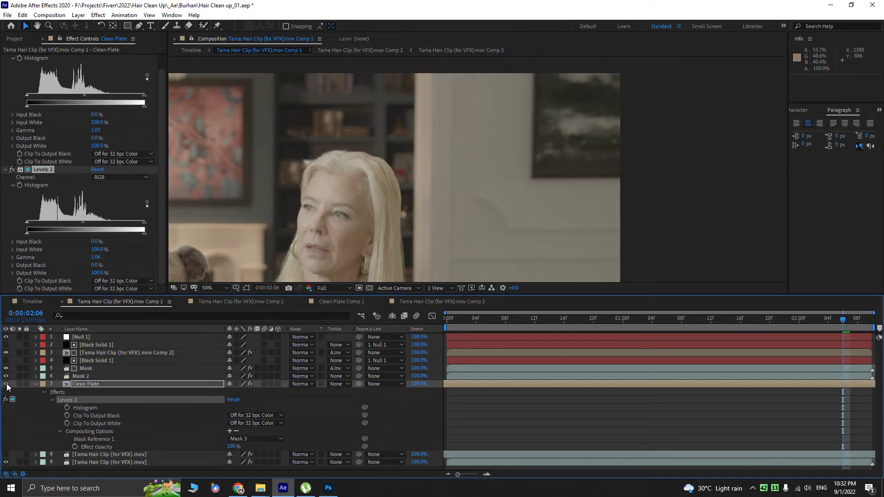
pyautogui.hotkey('alt', '3')
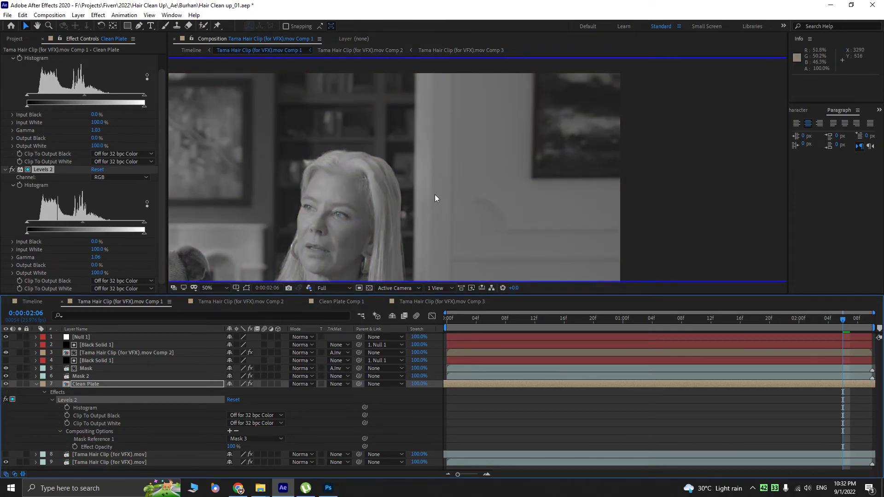
pyautogui.scroll(2, 434, 197)
pyautogui.hotkey('alt', '3')
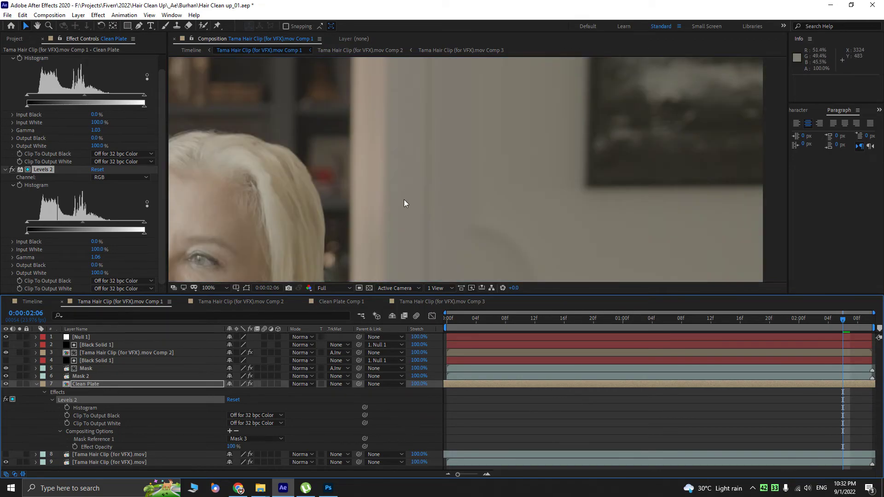
# - Set the blue output white of Levels 2 to 96.1%, save the project, and fit the composition to the viewer
pyautogui.click(119, 177)
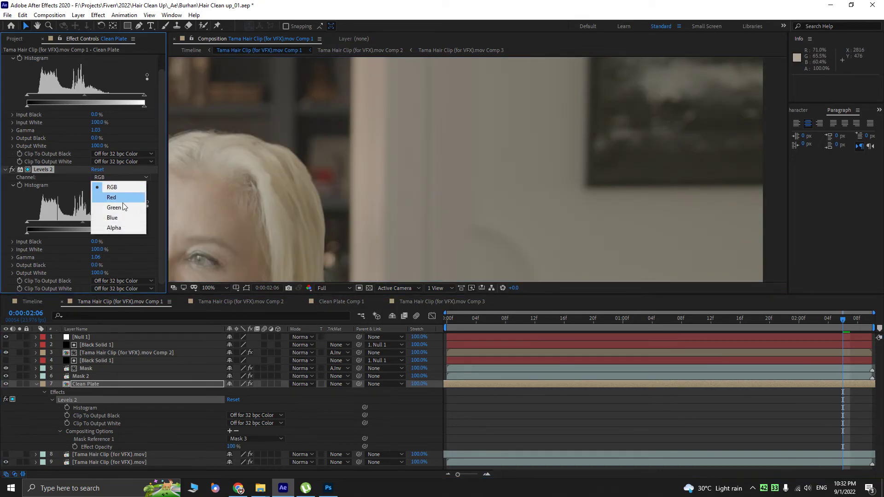
pyautogui.click(121, 218)
pyautogui.moveTo(98, 273); pyautogui.dragTo(88, 271)
pyautogui.scroll(-4, 368, 198)
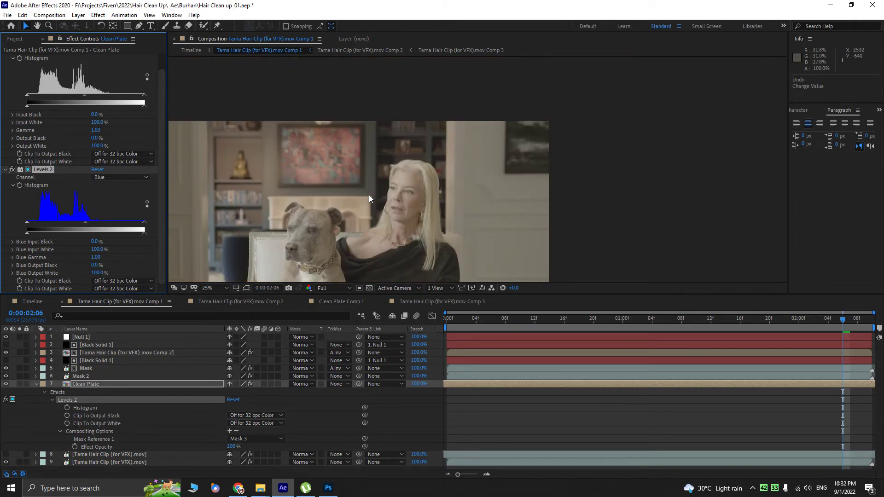
pyautogui.scroll(2, 511, 211)
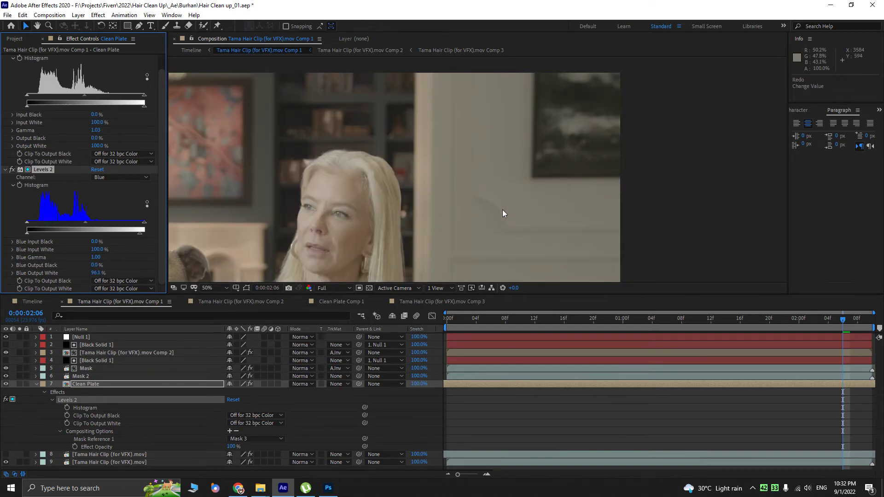
pyautogui.scroll(-2, 459, 197)
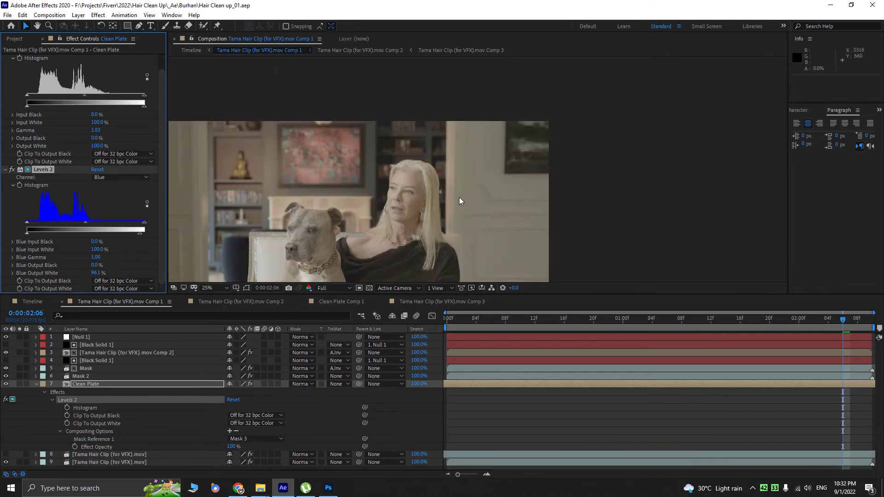
pyautogui.hotkey('shift', '/')
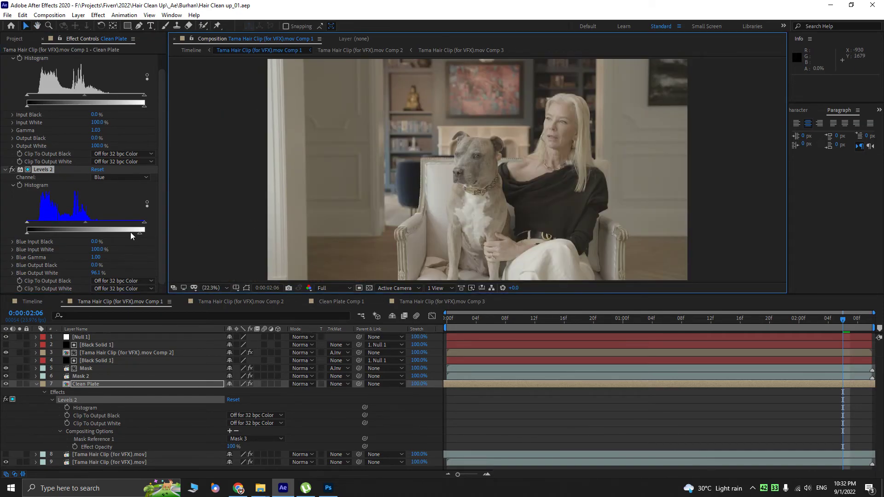
# - Check the Levels 2 blue-channel adjustment on Clean Plate against the footage up close around the dog and the woman's shoulder
pyautogui.moveTo(145, 222)
pyautogui.mouseDown()
pyautogui.moveTo(121, 226)
pyautogui.moveTo(157, 224)
pyautogui.mouseUp()
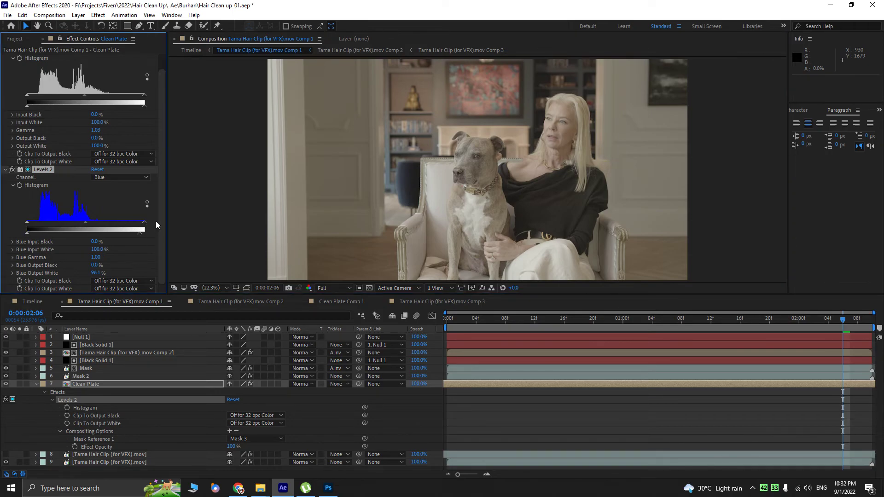
pyautogui.click(37, 221)
pyautogui.moveTo(38, 219)
pyautogui.mouseDown()
pyautogui.moveTo(63, 222)
pyautogui.moveTo(27, 228)
pyautogui.mouseUp()
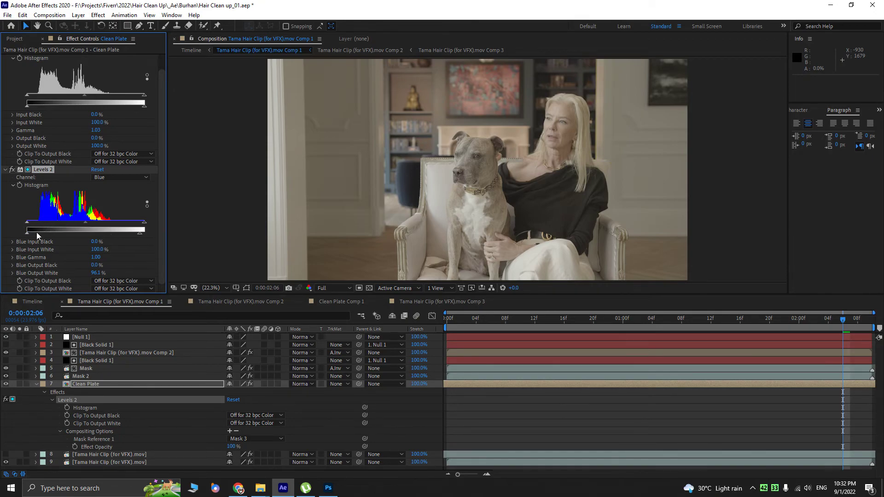
pyautogui.scroll(3, 505, 154)
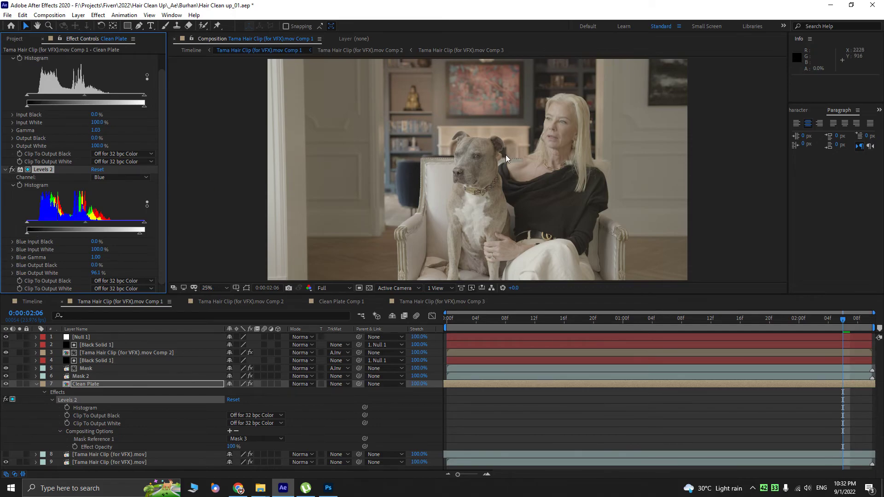
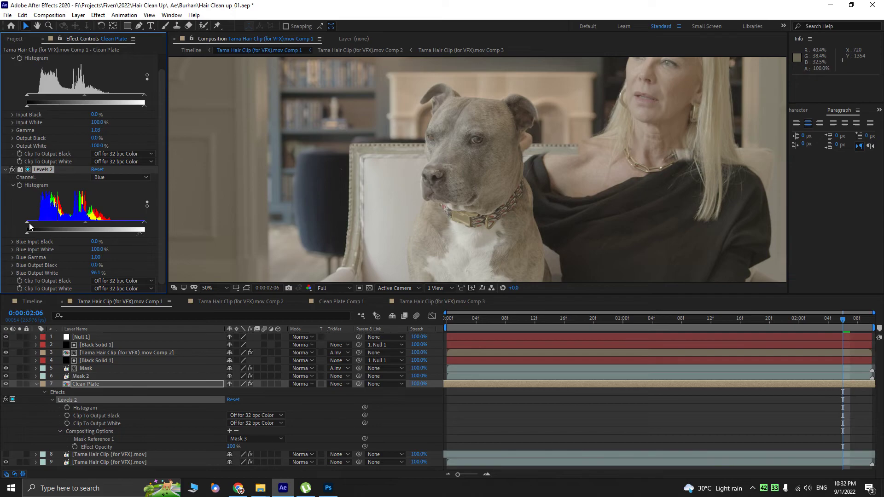
pyautogui.scroll(-2, 510, 225)
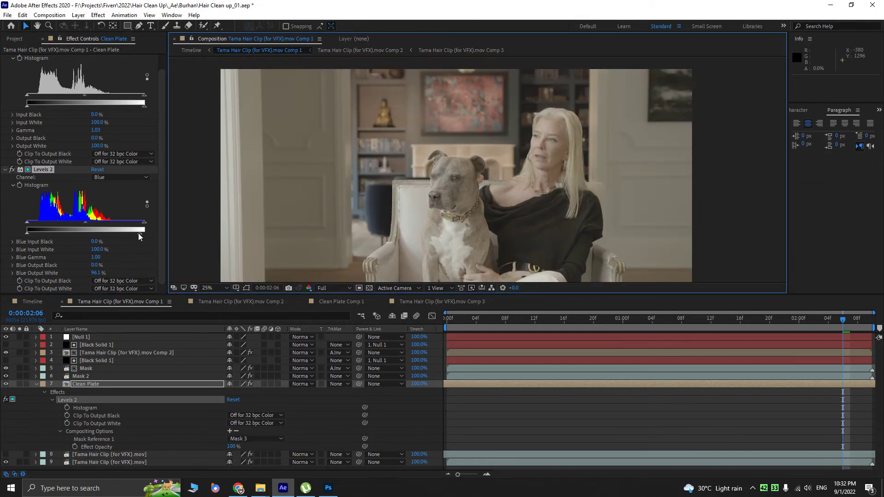
pyautogui.press('/')
pyautogui.moveTo(599, 236); pyautogui.dragTo(496, 193)
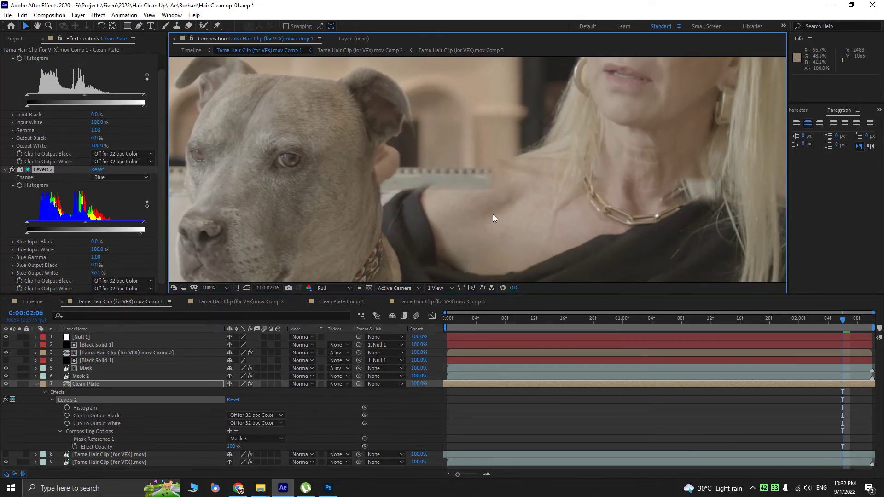
# - Switch the Levels 2 effect on Clean Plate to the RGB channel and set its gamma to 1.10
pyautogui.click(35, 384)
pyautogui.click(87, 399)
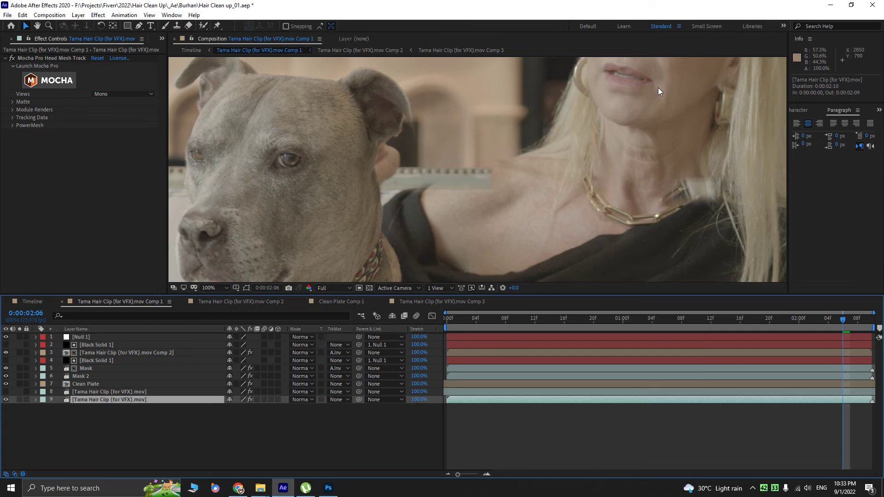
pyautogui.moveTo(659, 87); pyautogui.dragTo(491, 225)
pyautogui.scroll(-1, 557, 191)
pyautogui.moveTo(559, 191); pyautogui.dragTo(547, 220)
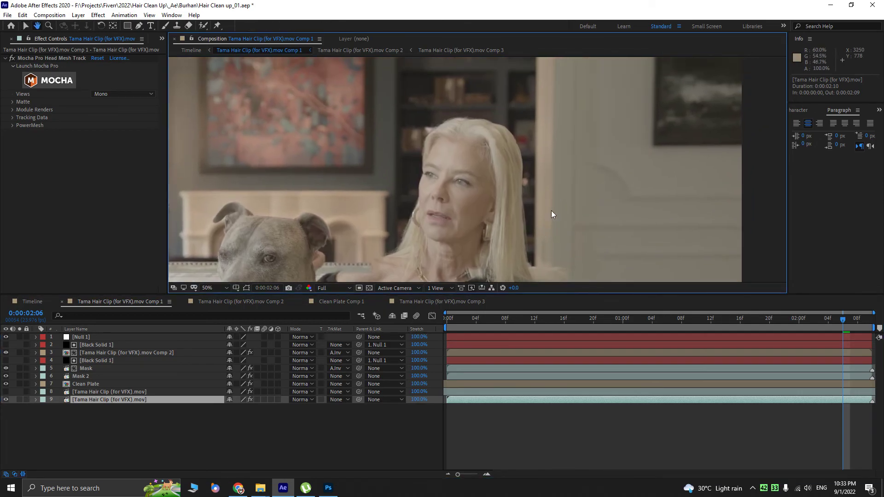
pyautogui.moveTo(615, 193); pyautogui.dragTo(603, 202)
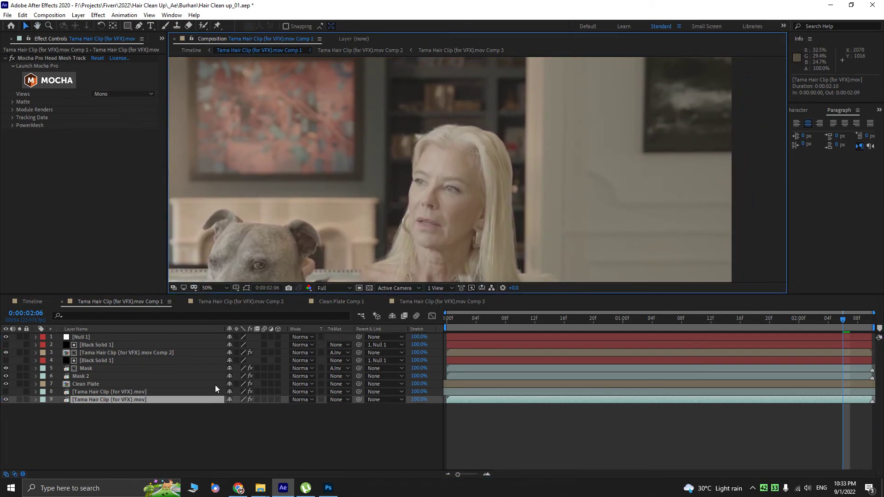
pyautogui.click(95, 383)
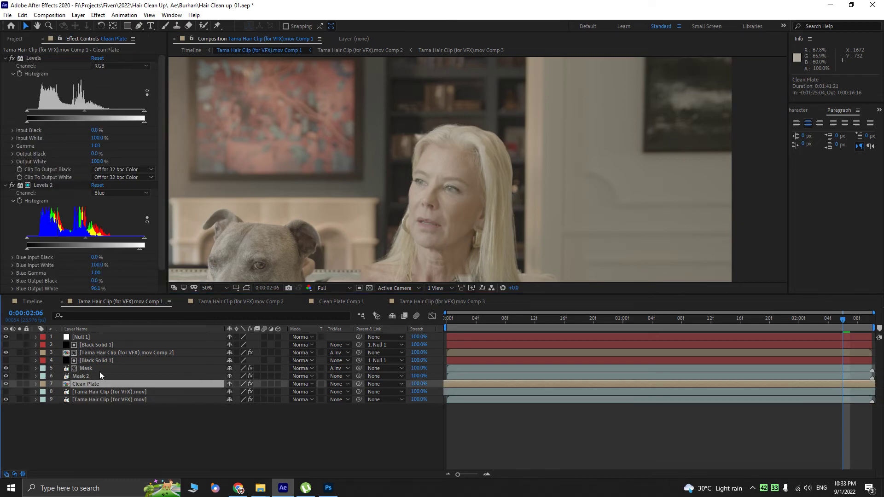
pyautogui.click(93, 200)
pyautogui.click(107, 199)
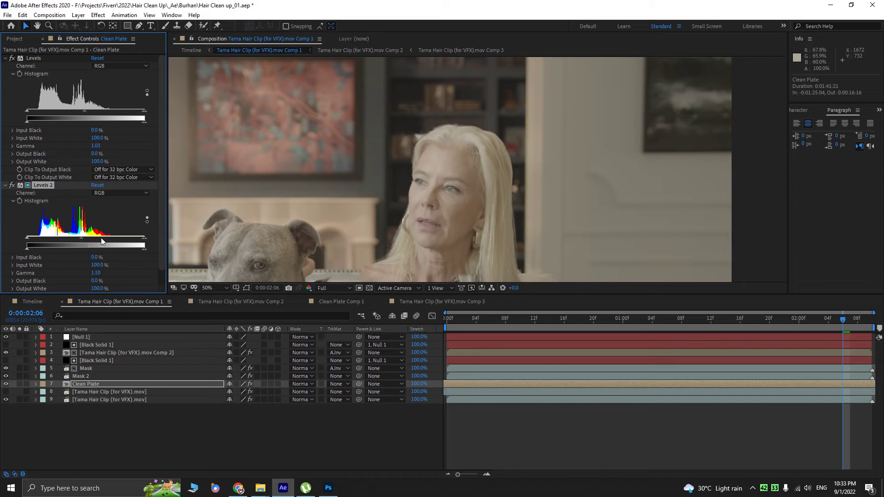
# - Reveal the mask feather values of Clean Plate and set the Mask 2 feather to 50 pixels
pyautogui.moveTo(613, 109); pyautogui.dragTo(599, 98)
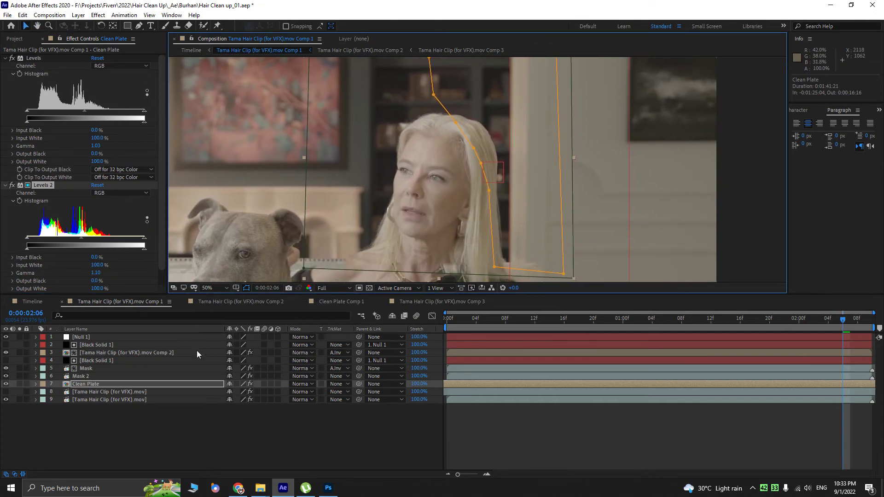
pyautogui.press('f')
pyautogui.moveTo(236, 417); pyautogui.dragTo(249, 415)
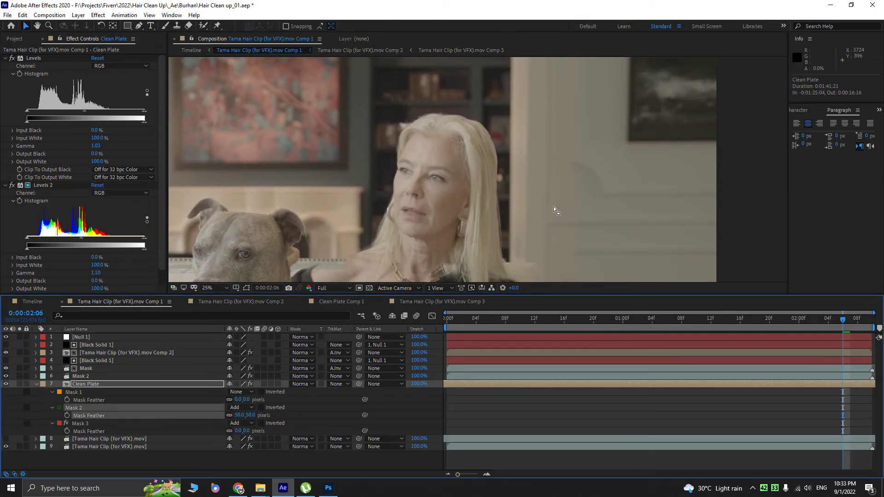
# - Fit the composition to the viewer and play the cleaned-up result in a maximized view
pyautogui.scroll(-2, 530, 204)
pyautogui.press('space')
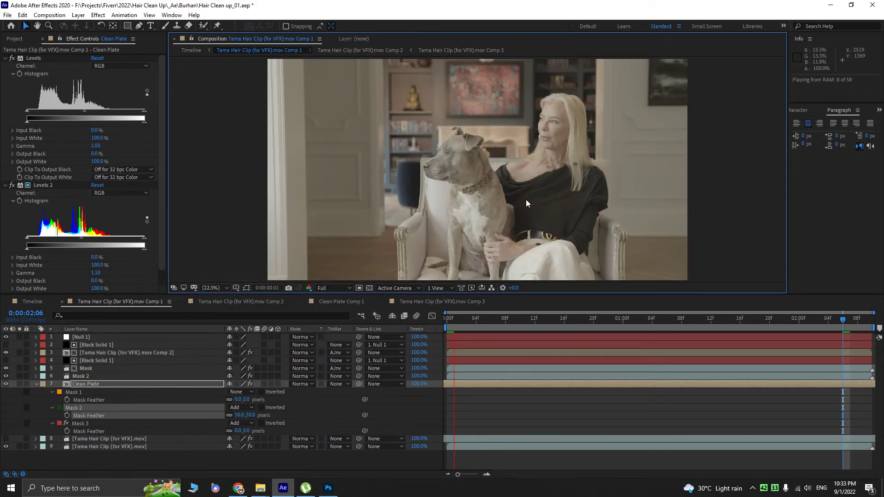
pyautogui.press('`')
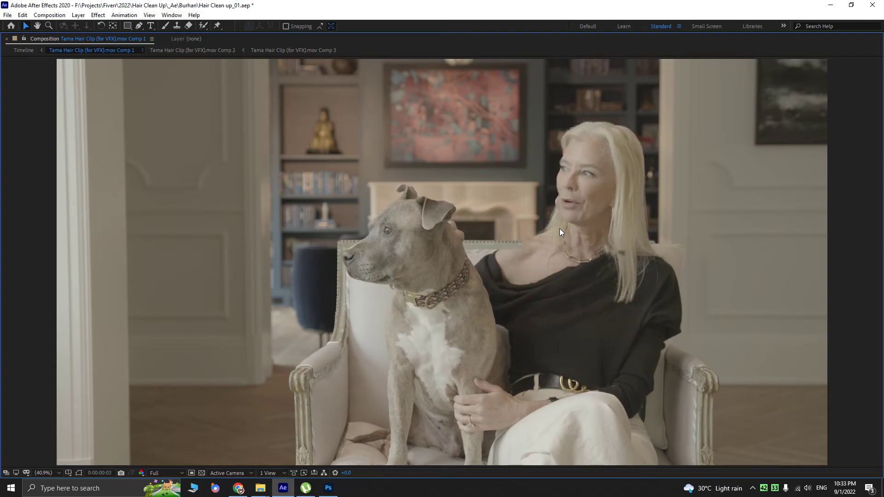
pyautogui.press('space')
pyautogui.press('`')
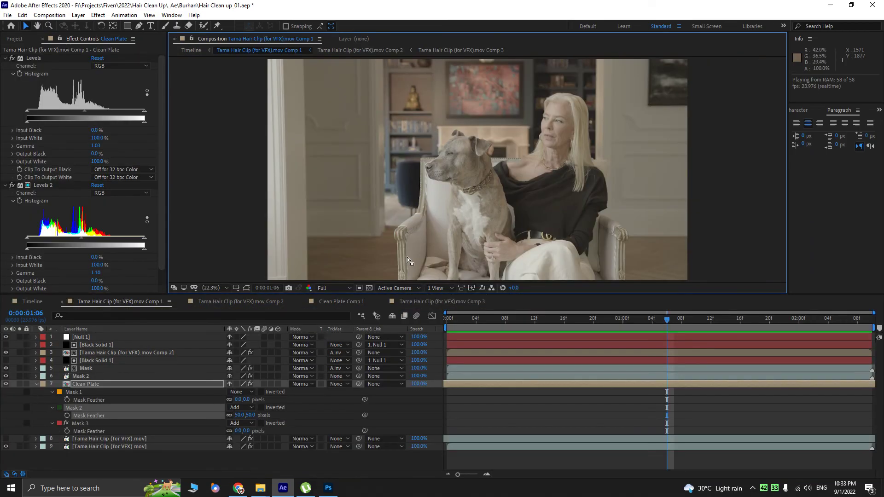
# - Play the soloed original footage and the full composite in a maximized view to compare them
pyautogui.click(35, 384)
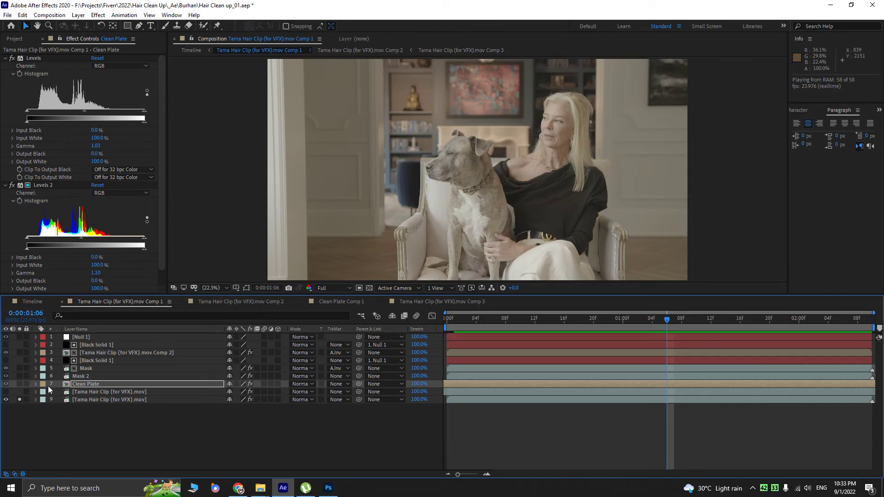
pyautogui.press('`')
pyautogui.press('space')
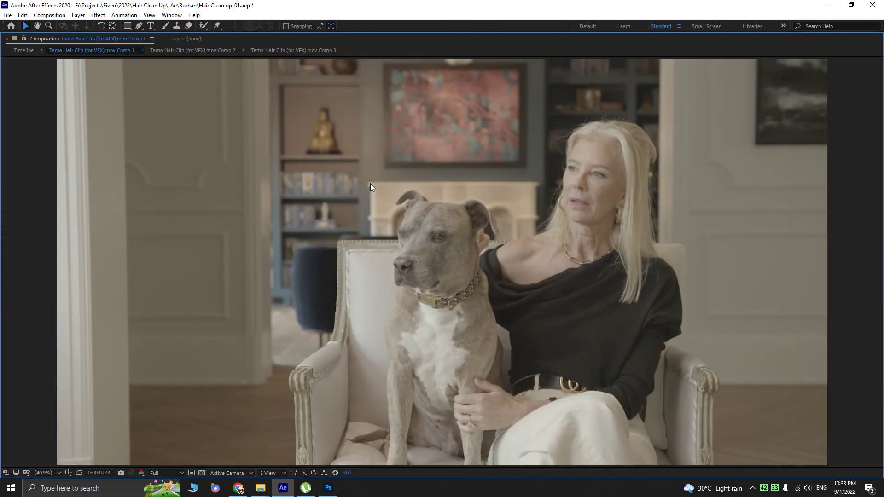
pyautogui.press('`')
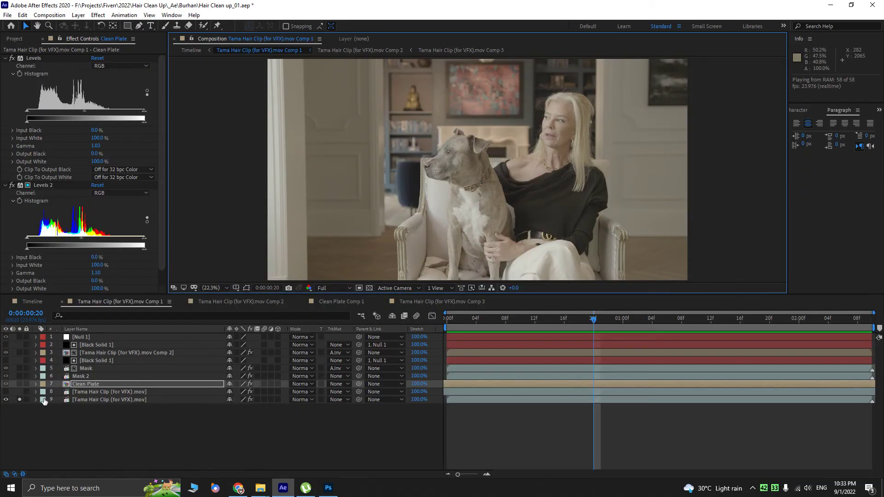
pyautogui.press('`')
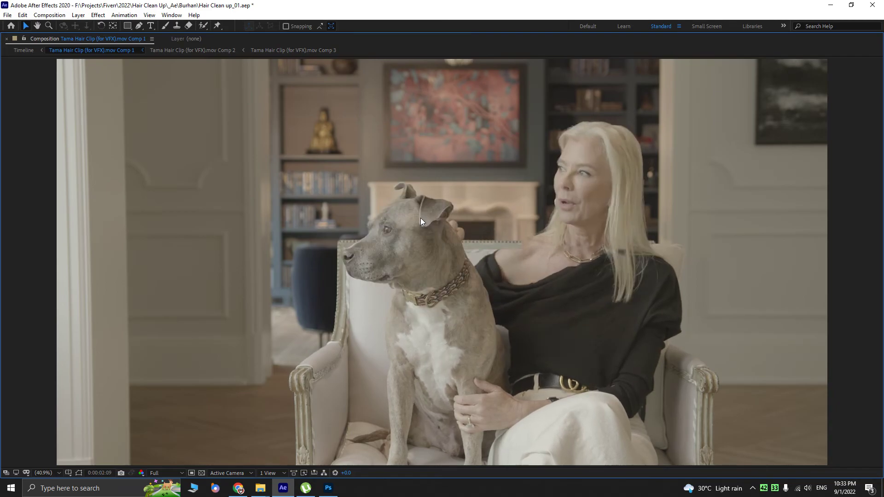
pyautogui.press('`')
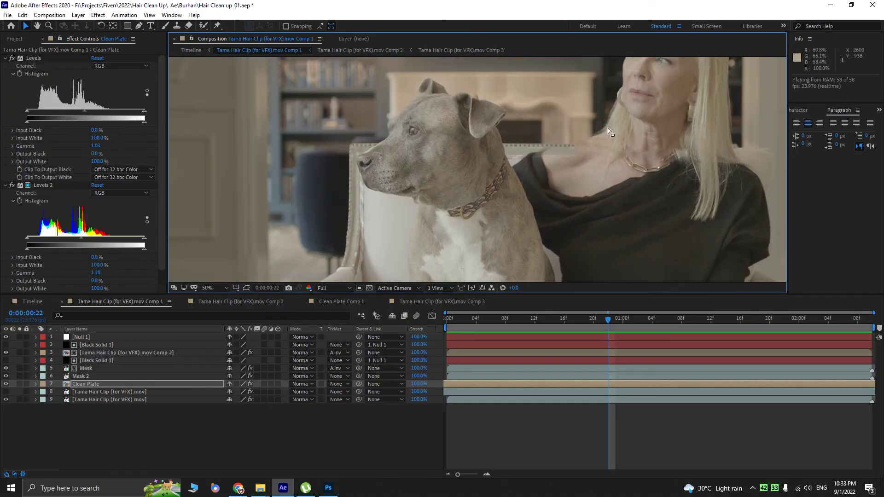
# - Inspect the hair edges up close and add an Edge Blur effect to the Tama Hair Clip (for VFX).mov Comp 2 layer
pyautogui.moveTo(604, 137); pyautogui.dragTo(503, 244)
pyautogui.scroll(2, 517, 175)
pyautogui.moveTo(683, 145); pyautogui.dragTo(547, 140)
pyautogui.press('v')
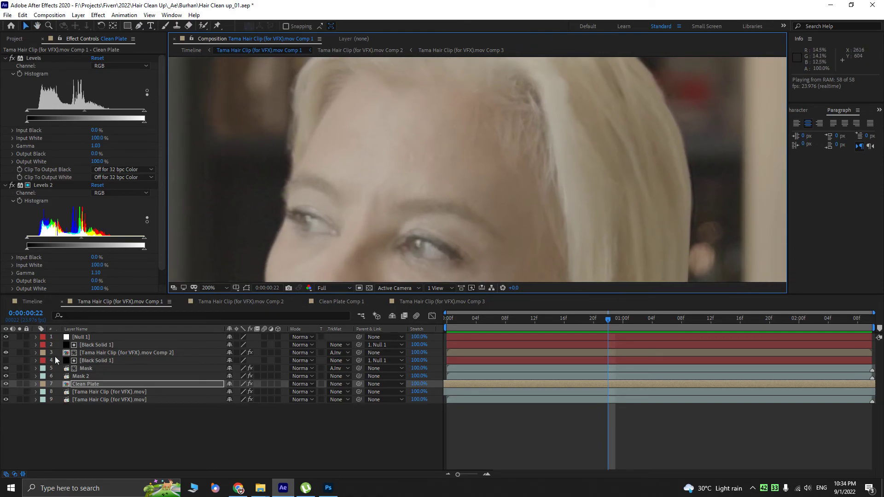
pyautogui.click(83, 367)
pyautogui.click(54, 355)
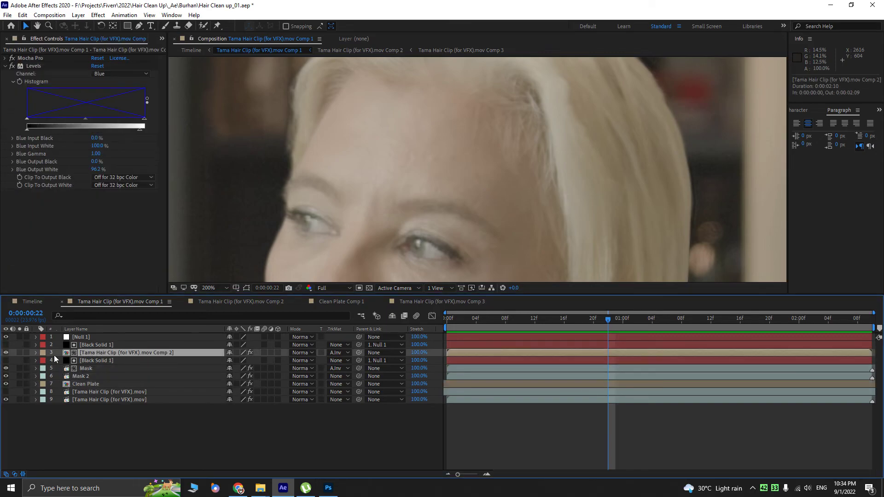
pyautogui.click(22, 351)
pyautogui.click(21, 350)
pyautogui.hotkey('ctrl', 'space')
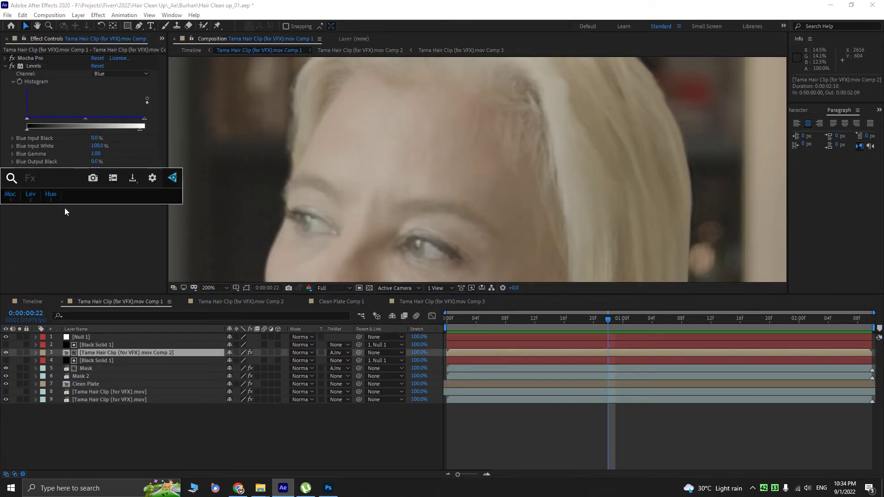
pyautogui.write('ed')
pyautogui.click(48, 208)
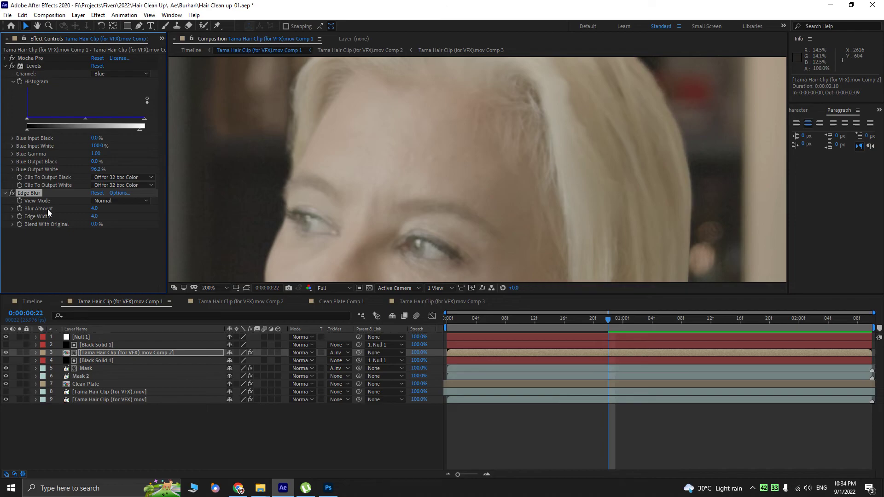
# - Play the blurred hair edge in a maximized view, examining the outline beside the shelf and door frame up close
pyautogui.scroll(-1, 494, 239)
pyautogui.press('h')
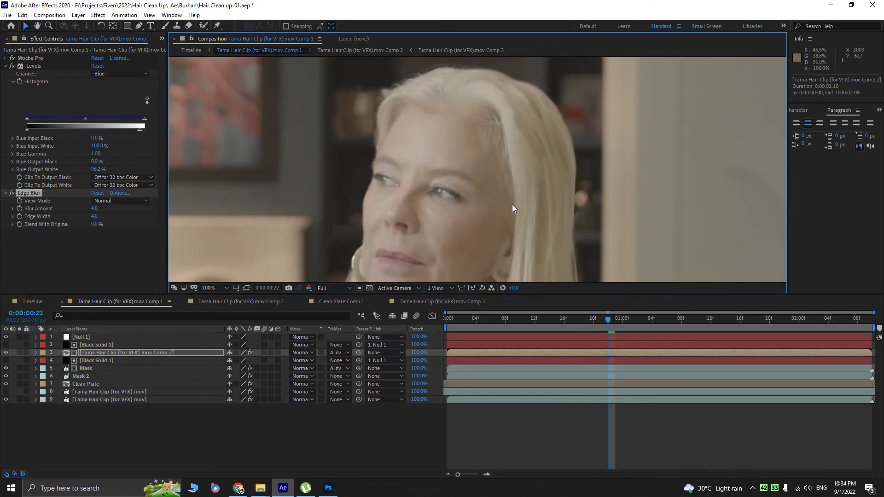
pyautogui.press('`')
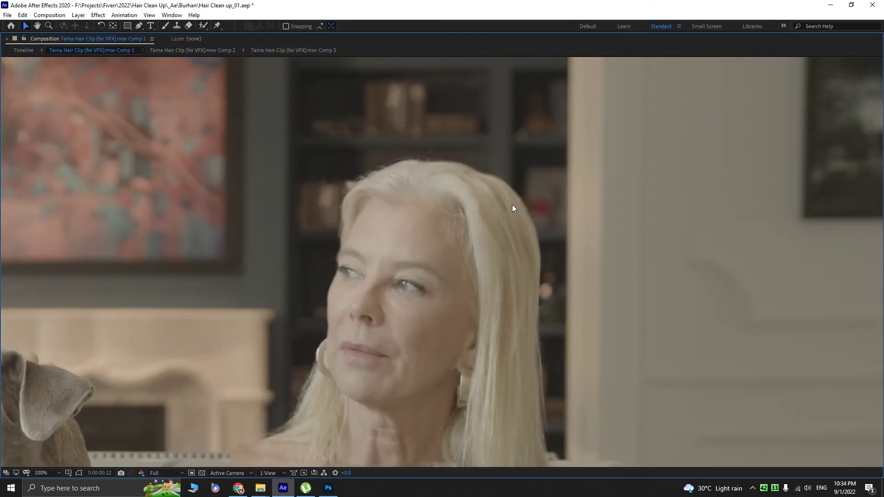
pyautogui.hotkey('shift', '/')
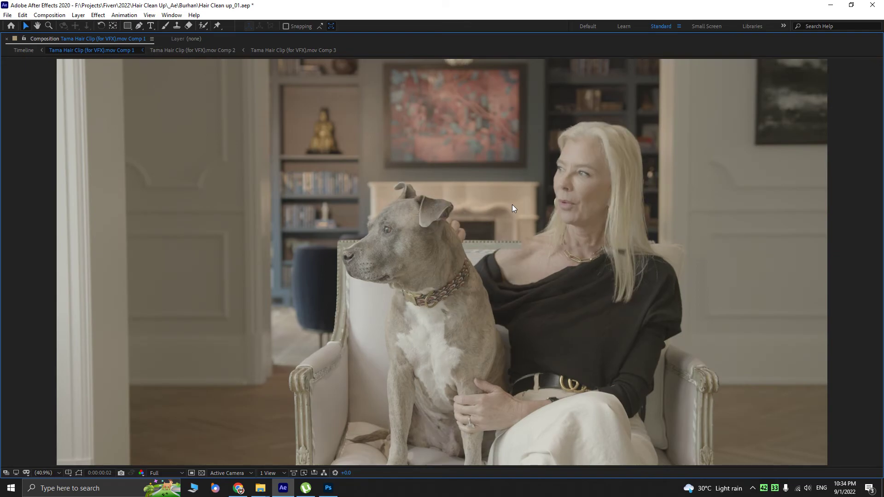
pyautogui.press('.')
pyautogui.moveTo(671, 179); pyautogui.dragTo(524, 241)
pyautogui.scroll(2, 524, 241)
pyautogui.moveTo(855, 199); pyautogui.dragTo(324, 256)
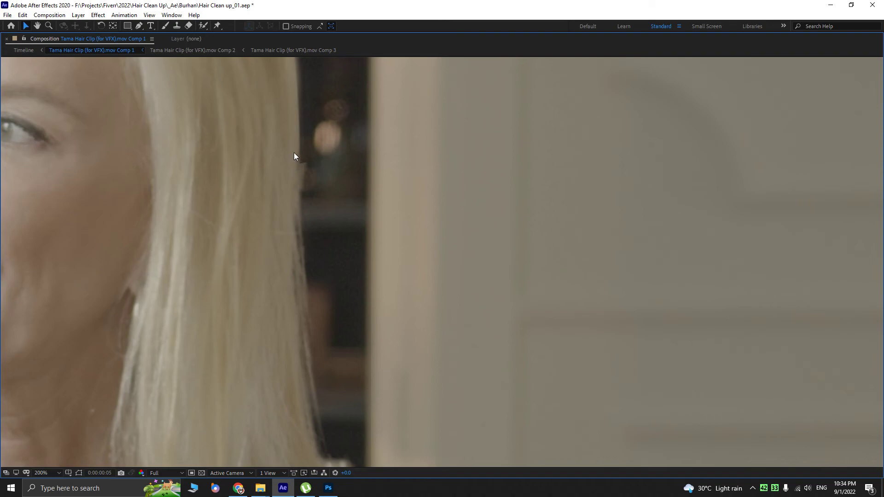
pyautogui.press('space')
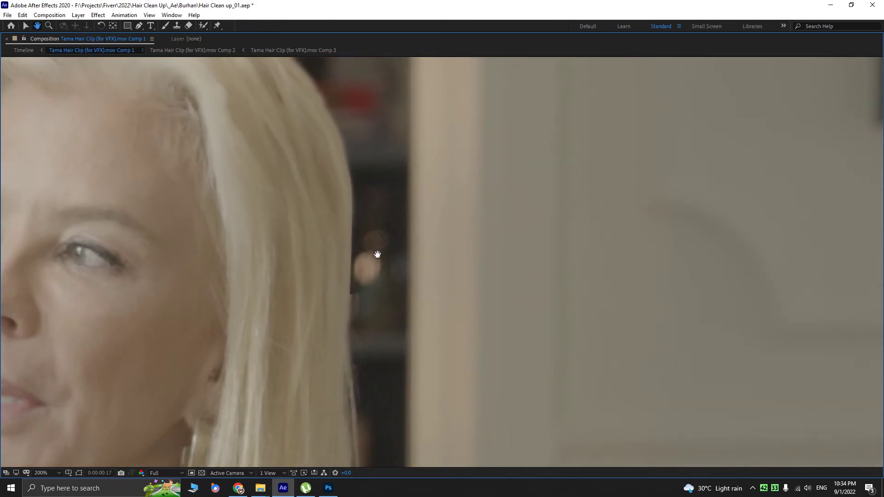
# - Solo the Comp 2 layer and the Mask layer in turn to find the source of the hair edge artifact
pyautogui.press('`')
pyautogui.scroll(2, 386, 193)
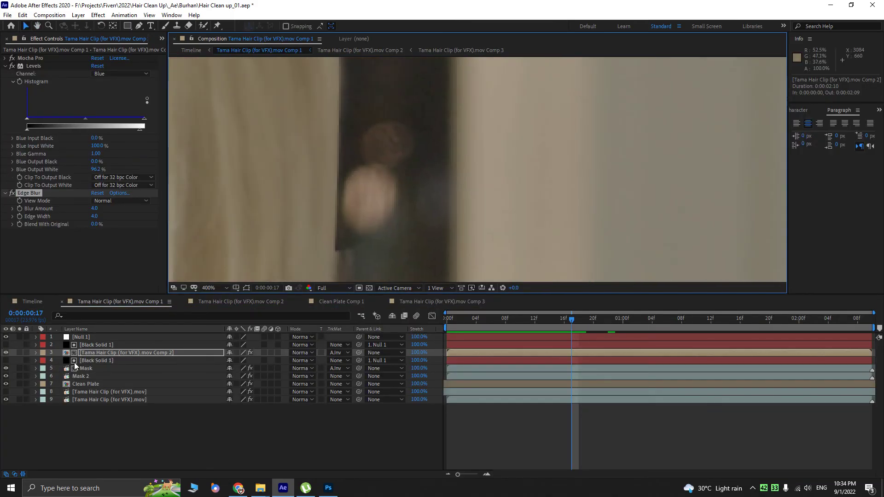
pyautogui.click(20, 353)
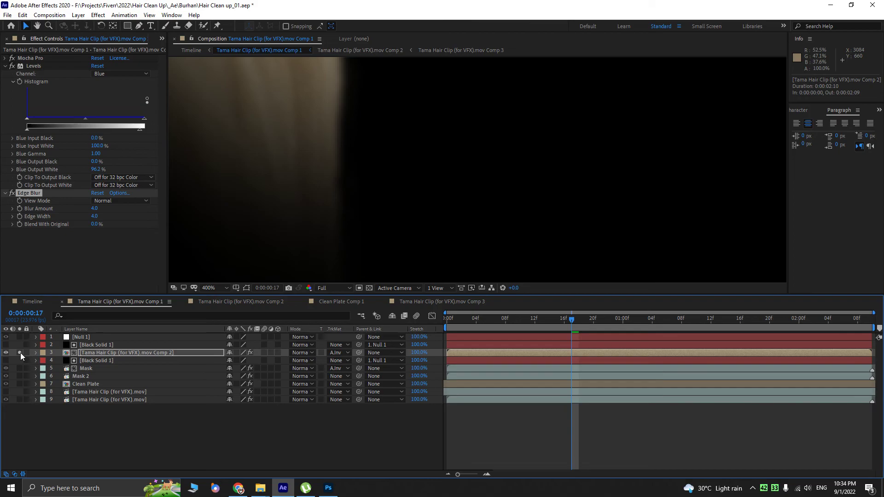
pyautogui.click(20, 352)
pyautogui.click(20, 368)
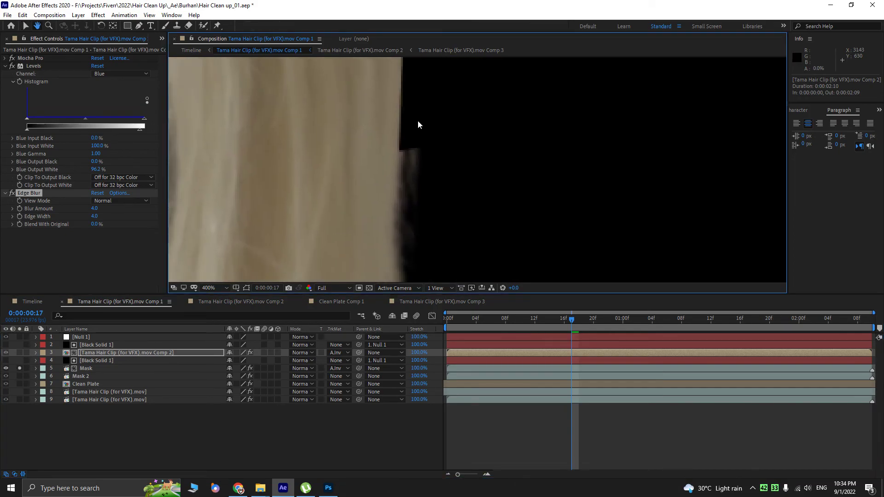
pyautogui.scroll(-2, 418, 120)
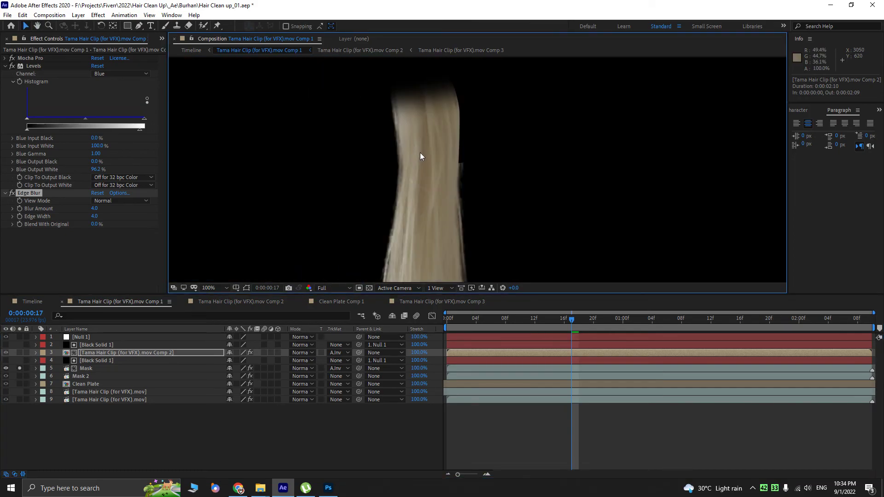
# - Remove the track matte from the Mask layer
pyautogui.click(96, 364)
pyautogui.click(350, 368)
pyautogui.click(364, 375)
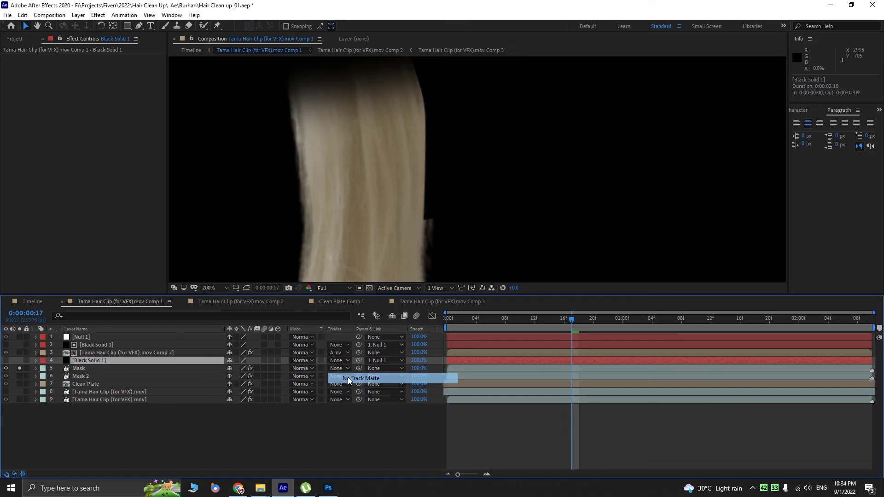
# - Turn off solo for the Mask layer and play the full composite to check the hair edge without the track matte
pyautogui.press('`')
pyautogui.press('`')
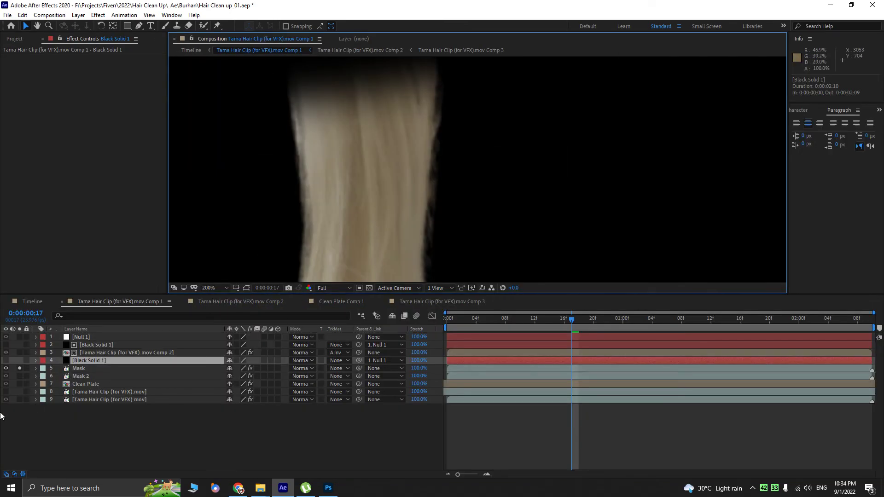
pyautogui.click(19, 368)
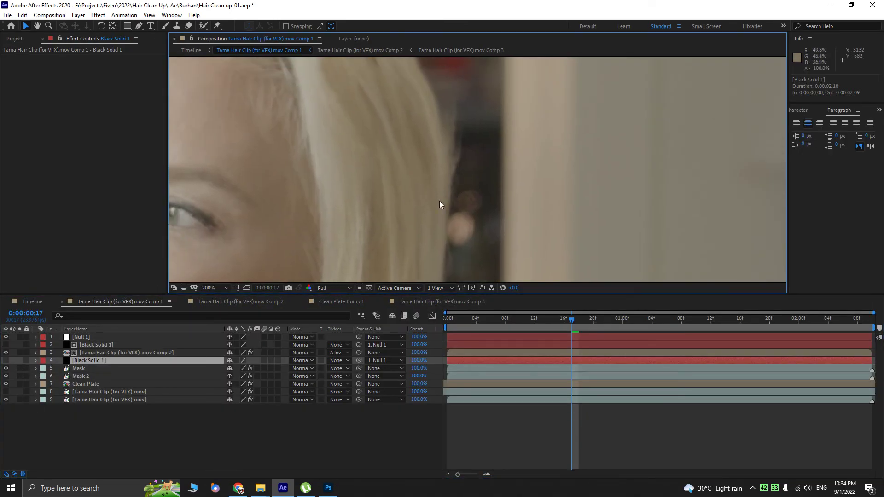
pyautogui.scroll(-2, 471, 204)
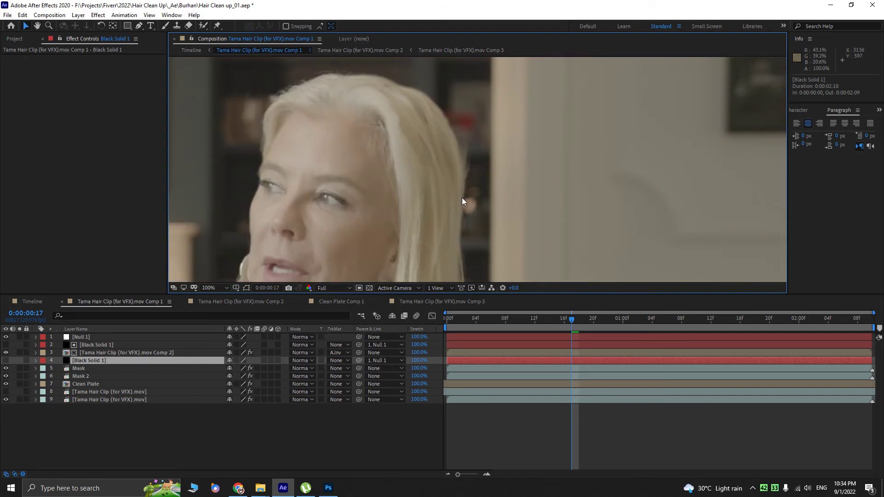
pyautogui.press('space')
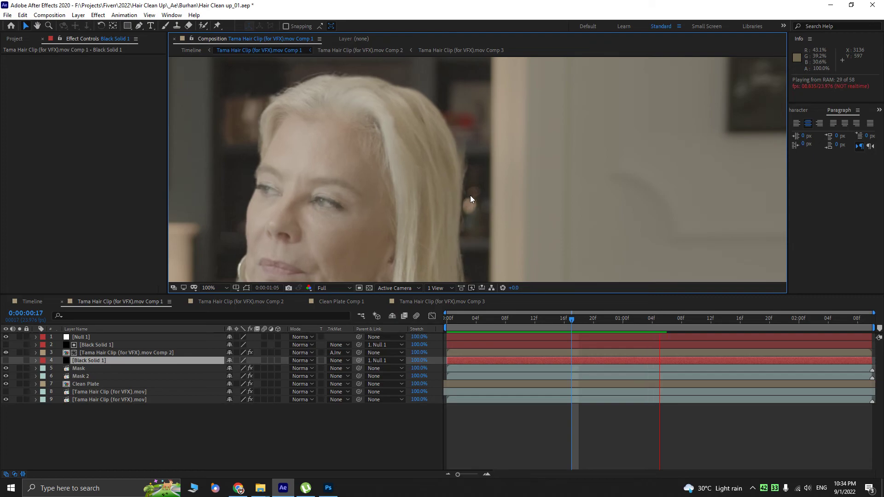
pyautogui.press('space')
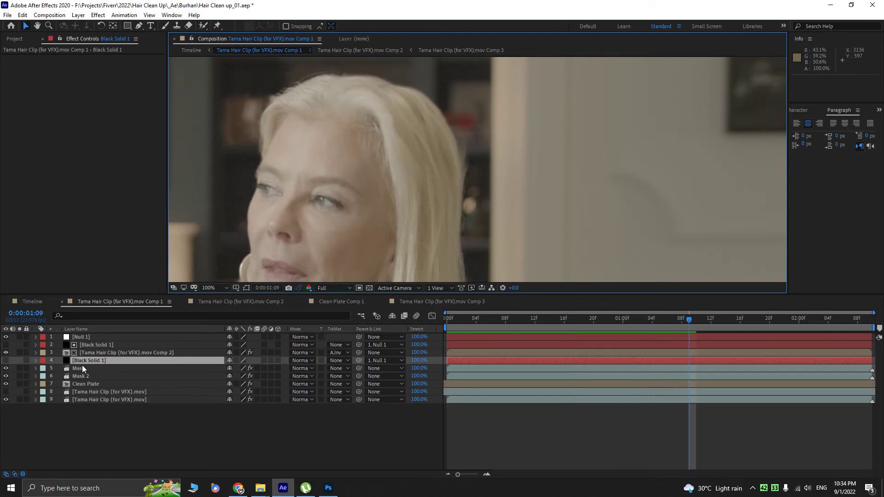
# - Draw an elliptical Subtract mask on the lower Black Solid 1 layer, over the hair edge beside the shelf
pyautogui.click(117, 360)
pyautogui.press('m')
pyautogui.click(83, 369)
pyautogui.press('Delete')
pyautogui.moveTo(127, 26); pyautogui.dragTo(149, 55)
pyautogui.moveTo(531, 99)
pyautogui.mouseDown()
pyautogui.moveTo(427, 182)
pyautogui.moveTo(427, 191)
pyautogui.mouseUp()
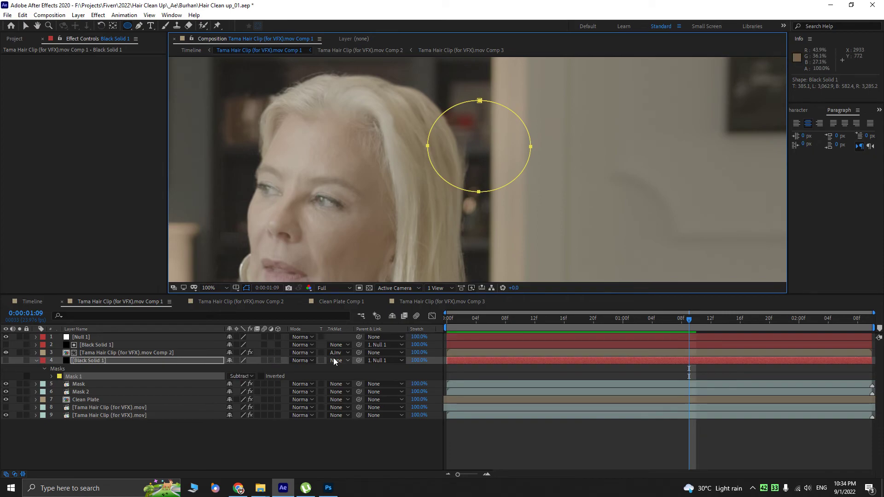
# - Set the Mask layer's track matte to Alpha Matte from the lower Black Solid 1 and shift the ellipse slightly down
pyautogui.click(338, 383)
pyautogui.click(349, 407)
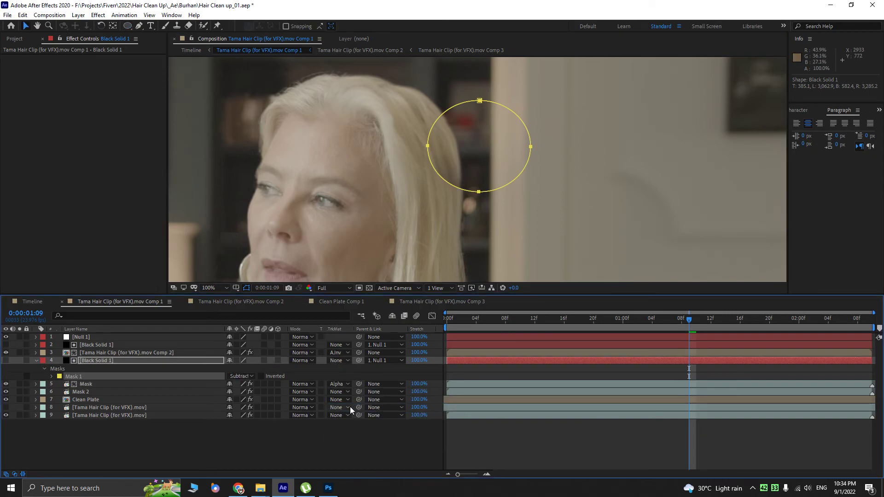
pyautogui.doubleClick(479, 190)
pyautogui.moveTo(491, 154); pyautogui.dragTo(465, 161)
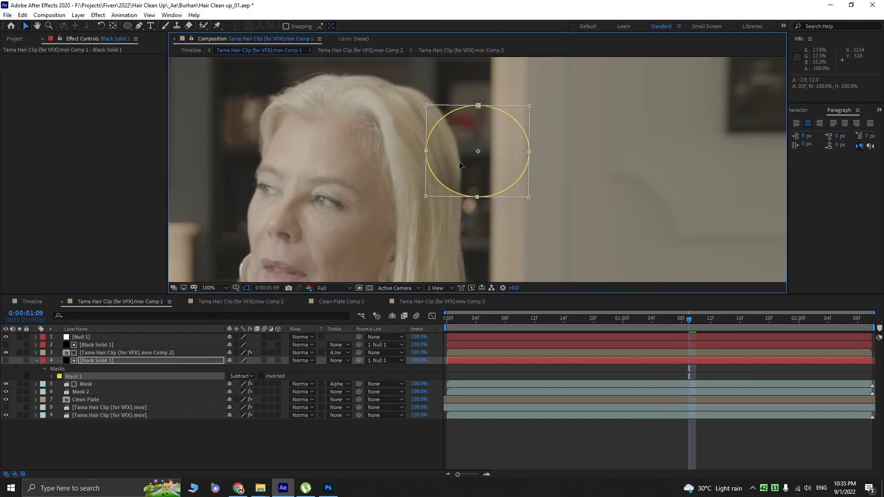
pyautogui.press('m')
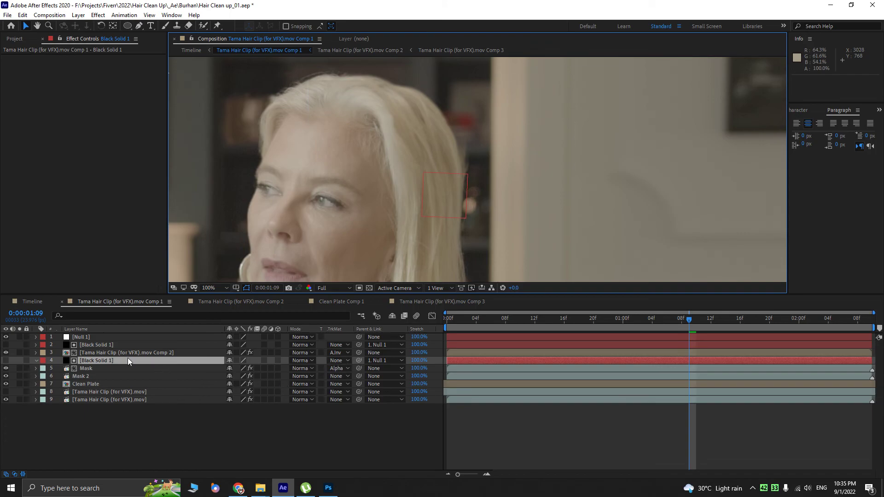
# - Try a different Mask Feather on the upper Black Solid 1 layer's mask and undo the change
pyautogui.click(93, 352)
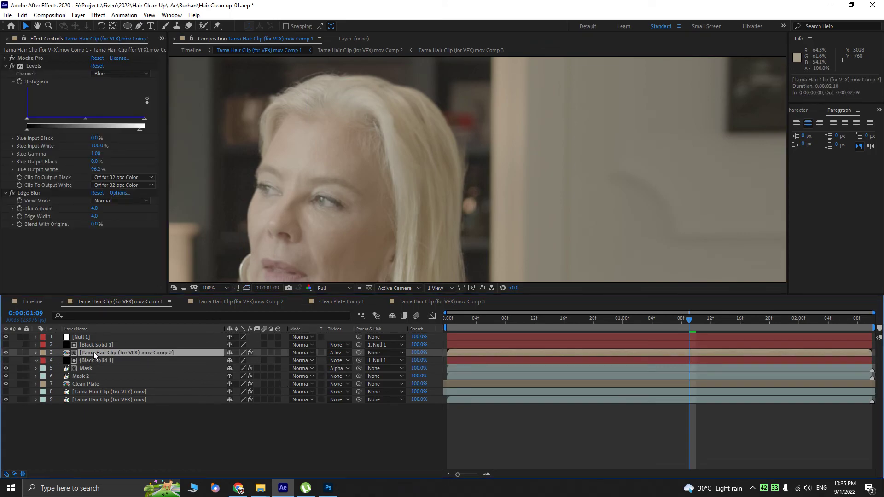
pyautogui.click(93, 345)
pyautogui.moveTo(499, 182); pyautogui.dragTo(493, 214)
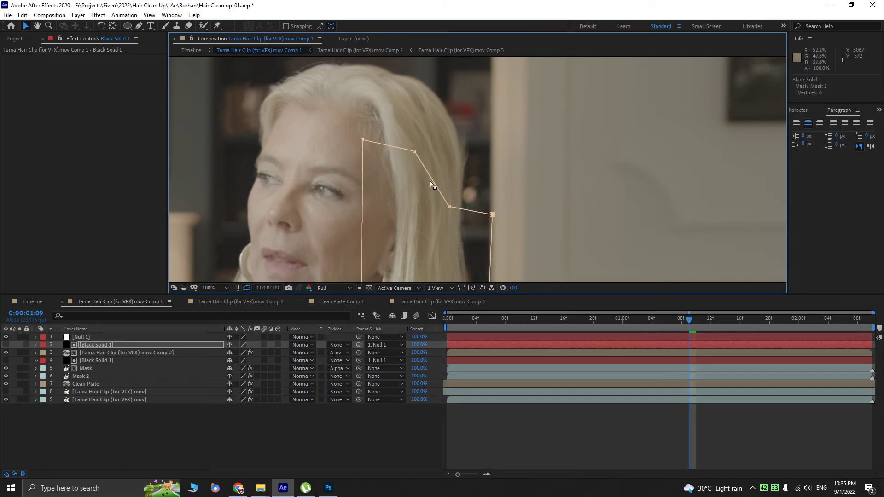
pyautogui.press('f')
pyautogui.moveTo(237, 360); pyautogui.dragTo(230, 360)
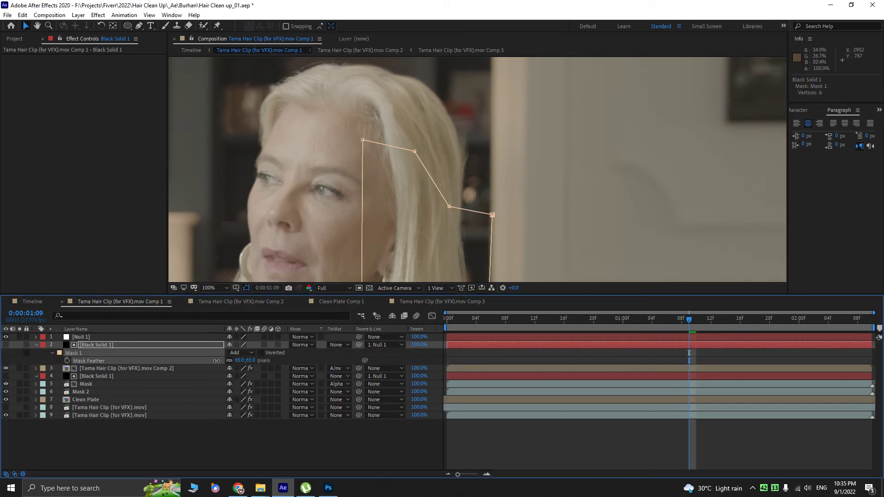
pyautogui.hotkey('ctrl', 'z')
pyautogui.click(35, 345)
pyautogui.click(93, 361)
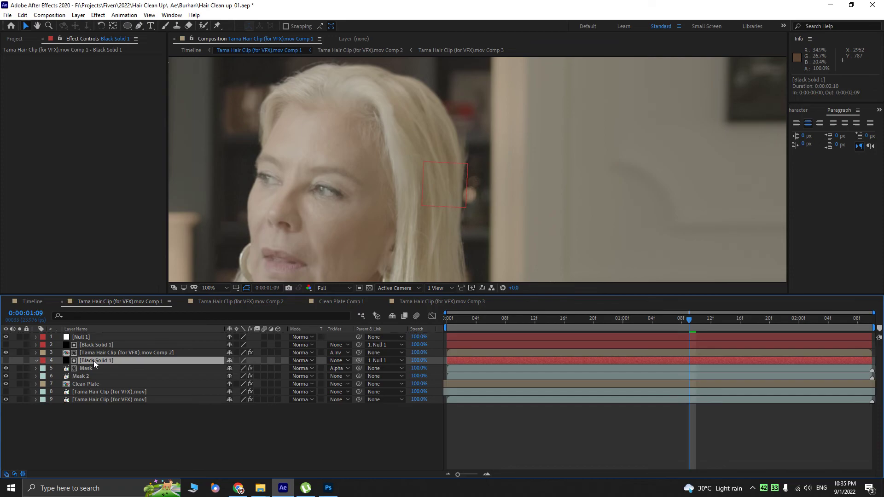
# - Draw a narrow elliptical Subtract mask on the Mask layer, over the hair edge beside the shelf
pyautogui.click(87, 370)
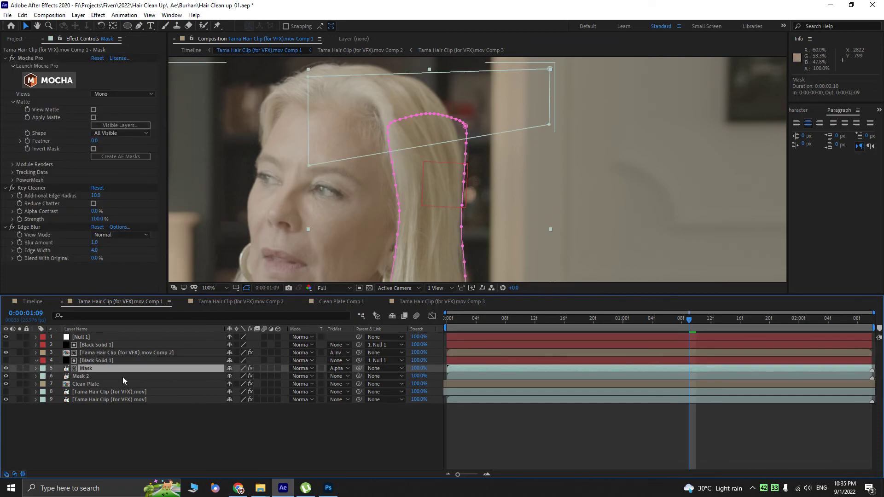
pyautogui.click(128, 26)
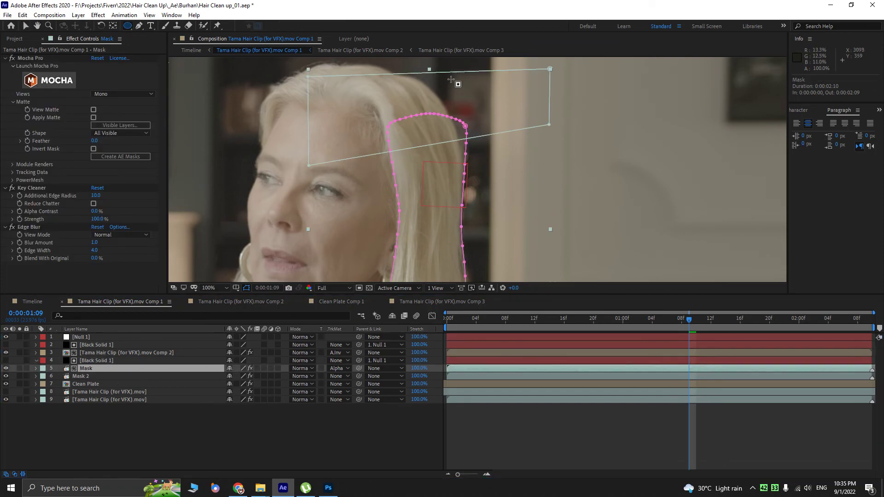
pyautogui.moveTo(501, 97)
pyautogui.mouseDown()
pyautogui.moveTo(449, 166)
pyautogui.moveTo(445, 190)
pyautogui.mouseUp()
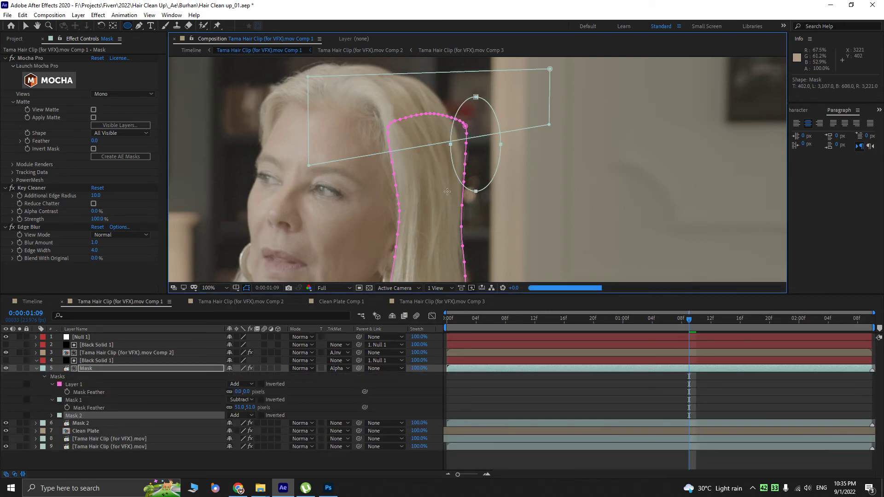
pyautogui.press('v')
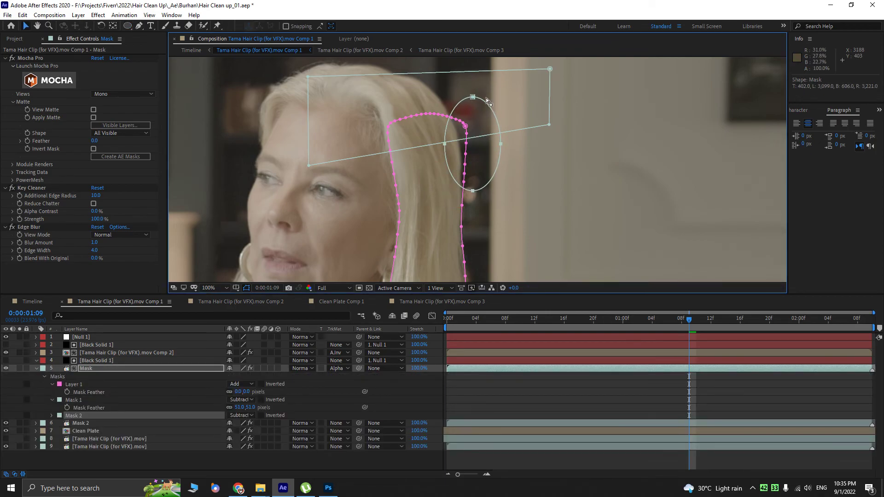
pyautogui.moveTo(475, 100); pyautogui.dragTo(473, 100)
pyautogui.hotkey('ctrl', 'shift', 'h')
pyautogui.hotkey('ctrl', 'shift', 'h')
# - Try a Mask Feather of 65 pixels on the Mask layer's ellipse, check the edge, and delete that ellipse
pyautogui.scroll(1, 465, 213)
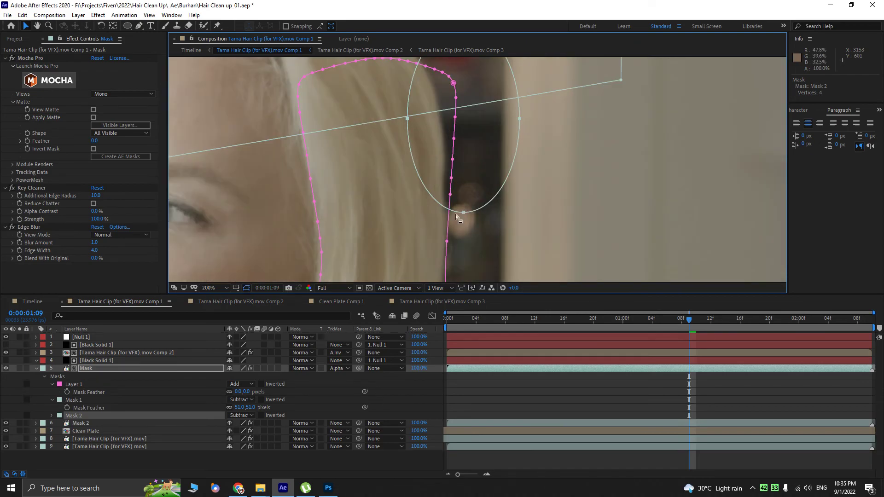
pyautogui.press('f')
pyautogui.press('f')
pyautogui.moveTo(239, 415); pyautogui.dragTo(269, 416)
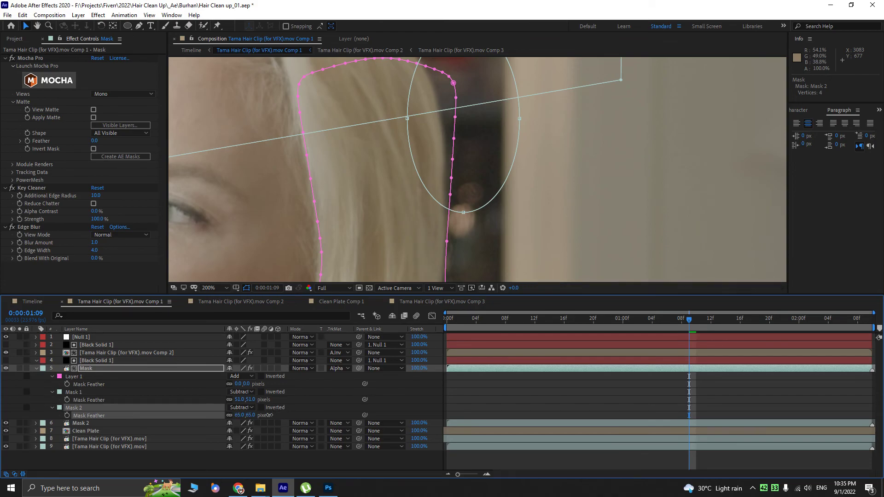
pyautogui.hotkey('ctrl', 'shift', 'h')
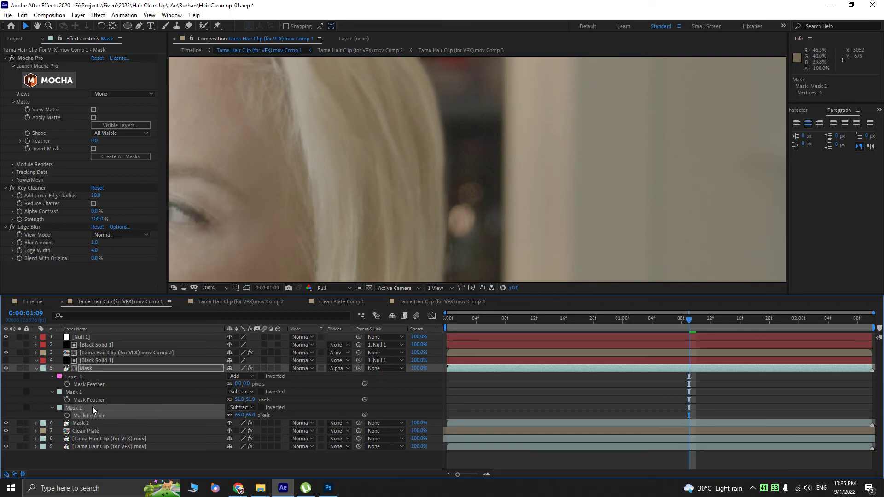
pyautogui.press('Delete')
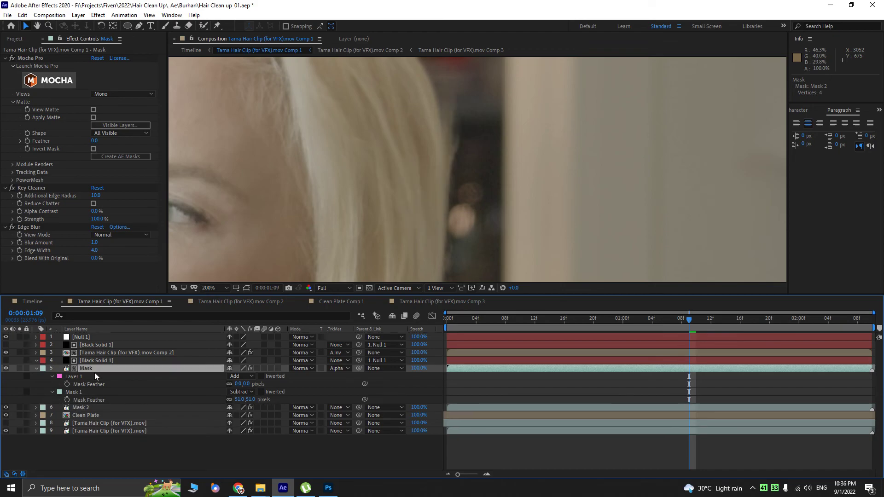
# - Try a full-layer mask in Add mode on the lower Black Solid 1 layer and delete it
pyautogui.click(99, 359)
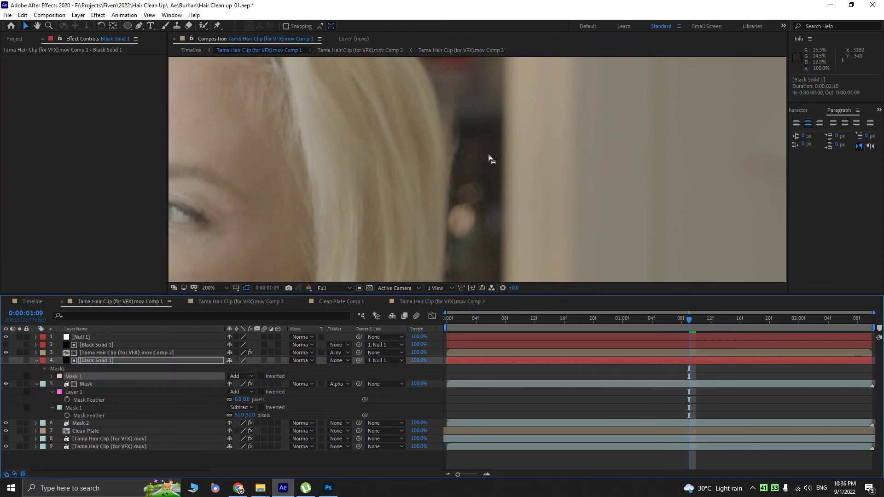
pyautogui.scroll(-4, 488, 155)
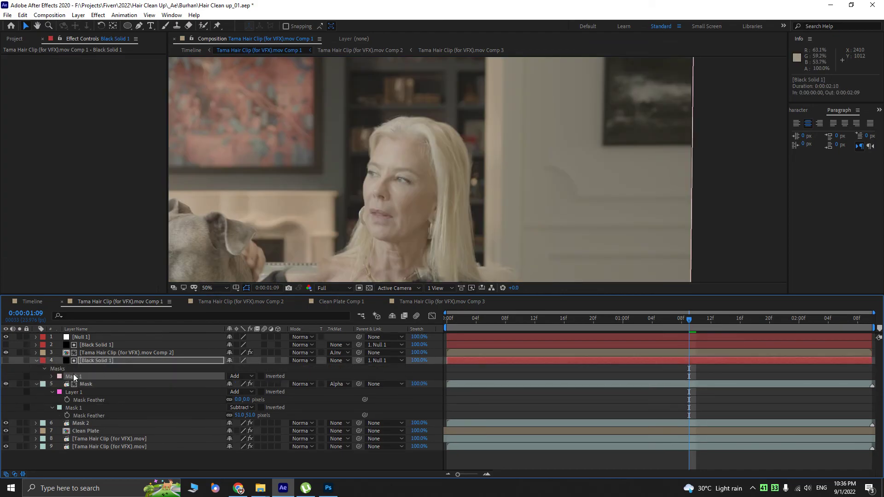
pyautogui.press('Delete')
pyautogui.click(308, 384)
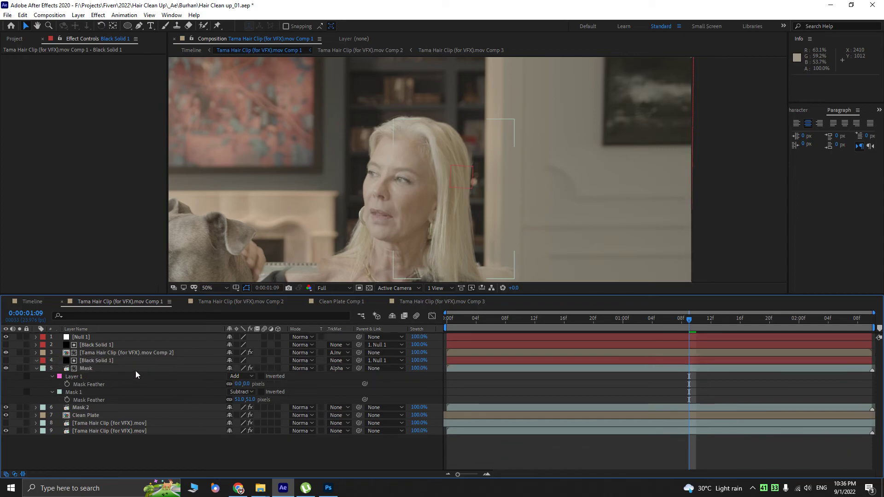
# - Draw a narrow elliptical Subtract mask on the lower Black Solid 1 and move it up slightly along the hair edge
pyautogui.click(120, 361)
pyautogui.scroll(4, 429, 150)
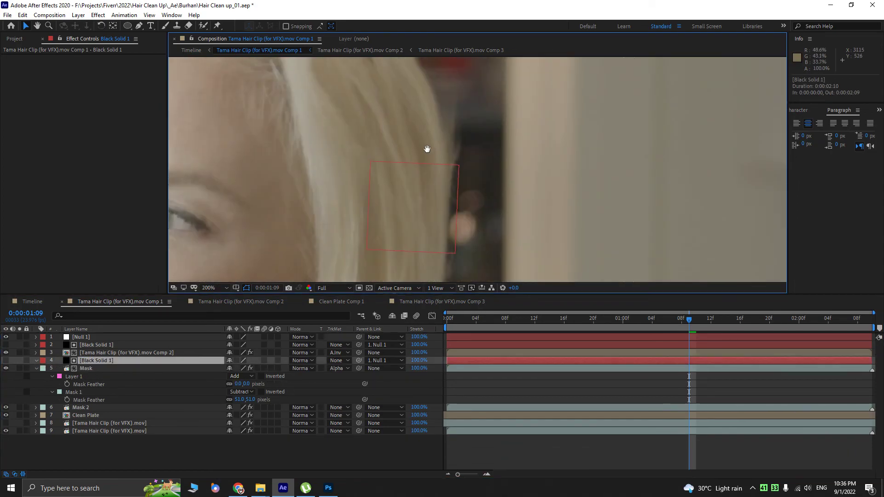
pyautogui.scroll(-1, 427, 149)
pyautogui.moveTo(427, 149); pyautogui.dragTo(410, 155)
pyautogui.press('q')
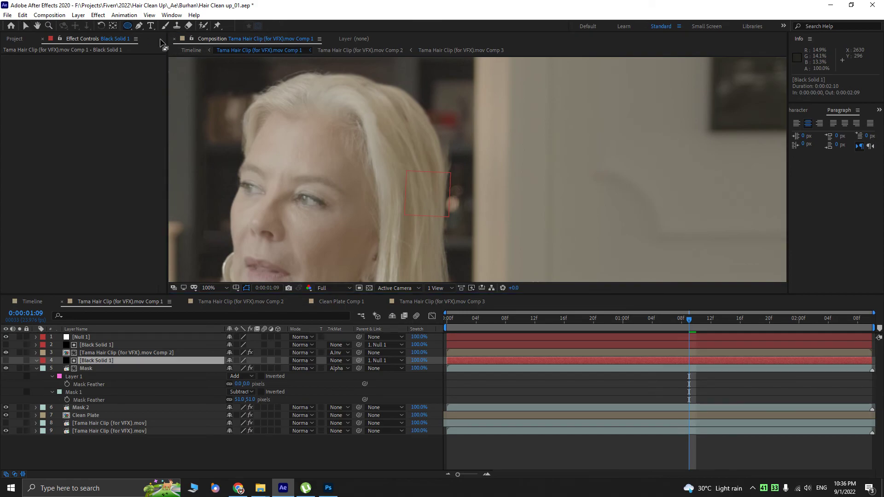
pyautogui.moveTo(469, 119)
pyautogui.mouseDown()
pyautogui.moveTo(426, 223)
pyautogui.moveTo(430, 196)
pyautogui.mouseUp()
pyautogui.press('v')
pyautogui.doubleClick(430, 157)
pyautogui.moveTo(452, 164)
pyautogui.mouseDown()
pyautogui.moveTo(458, 133)
pyautogui.moveTo(449, 163)
pyautogui.moveTo(452, 152)
pyautogui.mouseUp()
# - Set the Mask Feather of the lower Black Solid 1's ellipse to 54 pixels and check the hair edge up close
pyautogui.press('f')
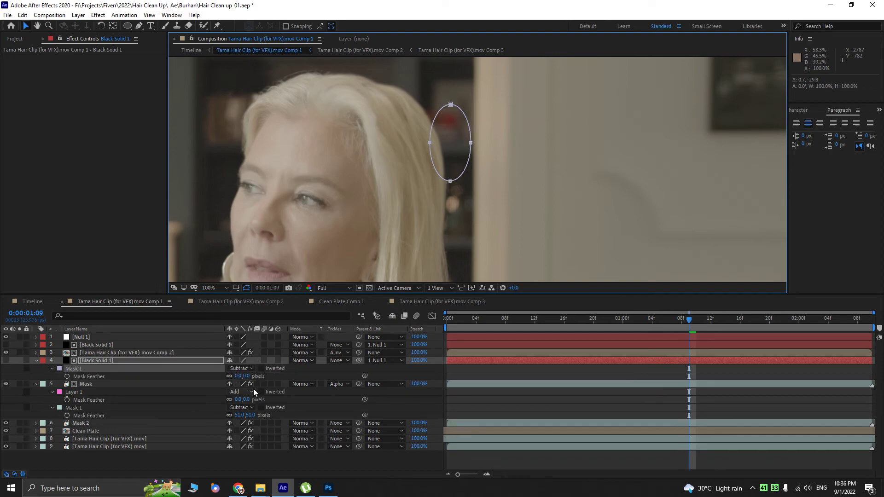
pyautogui.moveTo(240, 377); pyautogui.dragTo(262, 376)
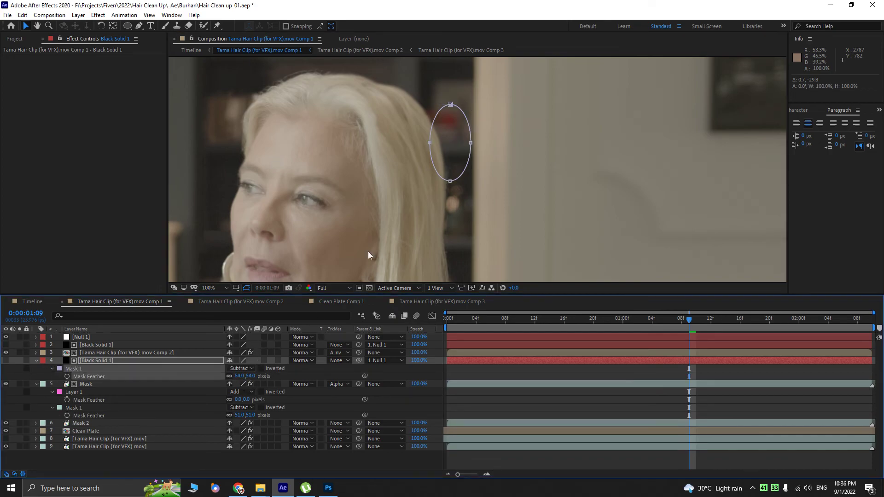
pyautogui.press('.')
pyautogui.moveTo(422, 193); pyautogui.dragTo(420, 226)
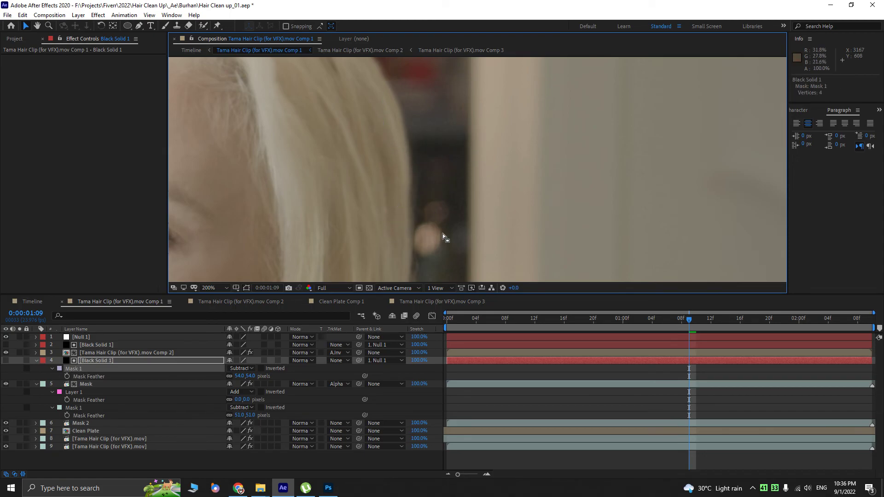
pyautogui.press(',')
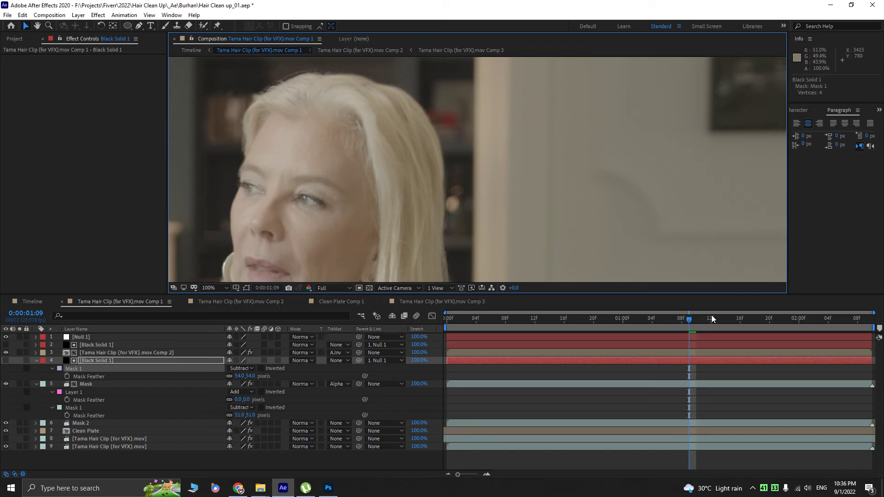
# - Keyframe the ellipse's Mask Path at 0:00:01:09 and reshape its lower end at 0:00:00:18 to follow the hair edge
pyautogui.moveTo(688, 323); pyautogui.dragTo(483, 321)
pyautogui.moveTo(442, 320); pyautogui.dragTo(579, 312)
pyautogui.press('m')
pyautogui.click(67, 376)
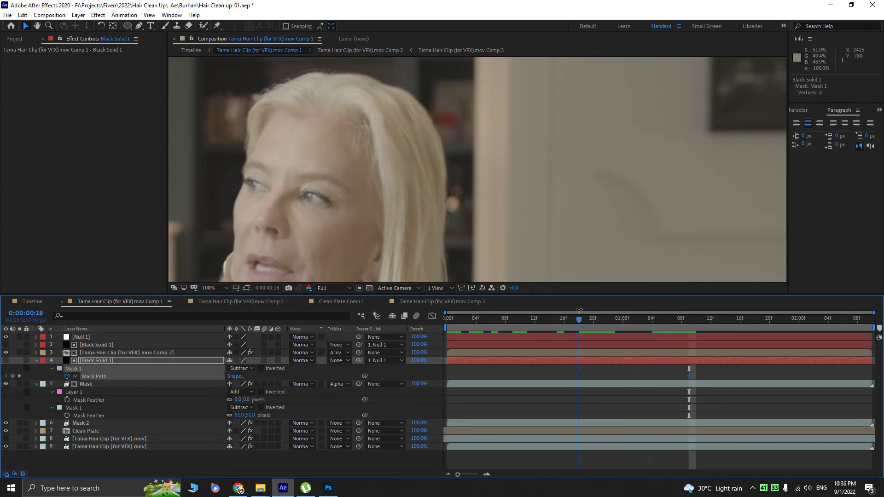
pyautogui.scroll(1, 437, 214)
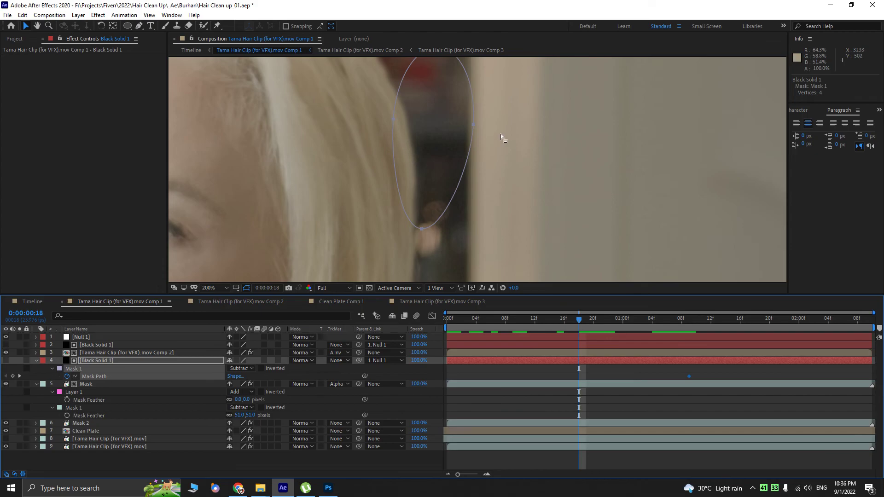
pyautogui.moveTo(434, 187); pyautogui.dragTo(416, 228)
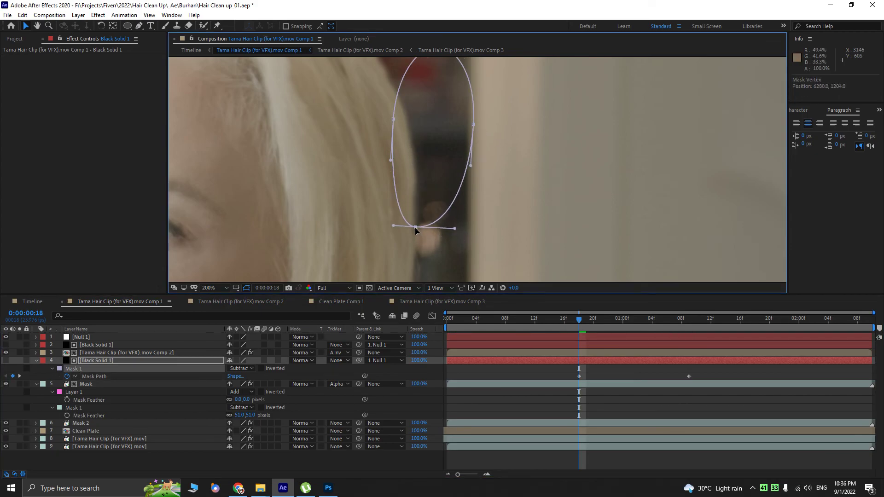
# - Reposition the ellipse along the hair edge at frame 7 and save the project incrementally as Hair Clean up_02.aep
pyautogui.moveTo(579, 324); pyautogui.dragTo(500, 324)
pyautogui.moveTo(397, 223); pyautogui.dragTo(405, 253)
pyautogui.hotkey('ctrl', 'alt', 'shift', 's')
# - Check the ellipse against the hair edge at 0:00:00:00 and 0:00:01:09, both close up and zoomed out
pyautogui.click(483, 319)
pyautogui.moveTo(482, 324); pyautogui.dragTo(407, 324)
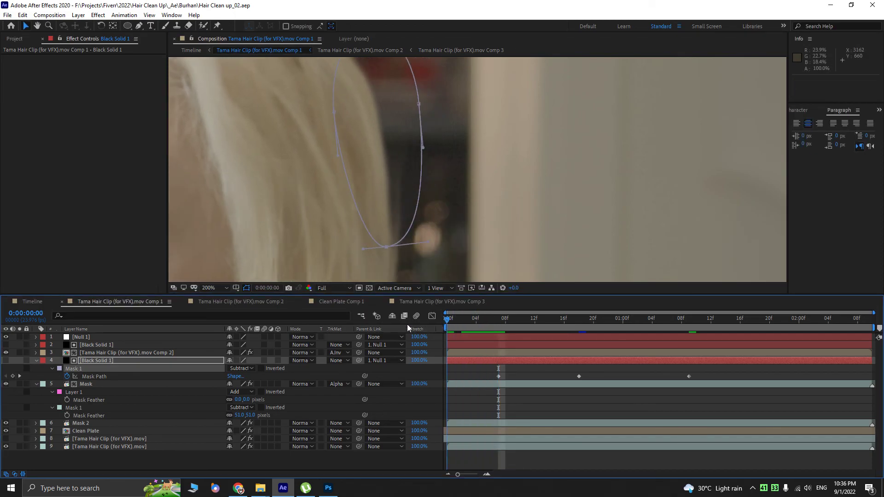
pyautogui.moveTo(411, 241); pyautogui.dragTo(469, 152)
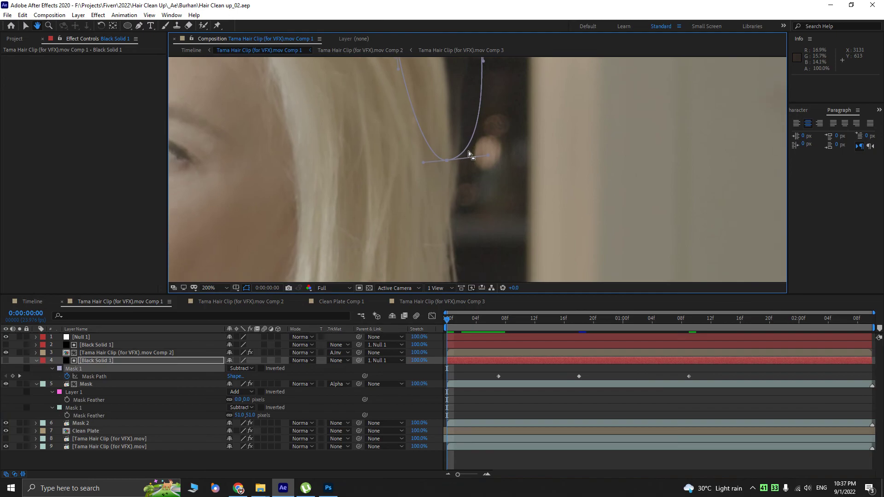
pyautogui.scroll(-1, 469, 153)
pyautogui.moveTo(465, 320); pyautogui.dragTo(689, 344)
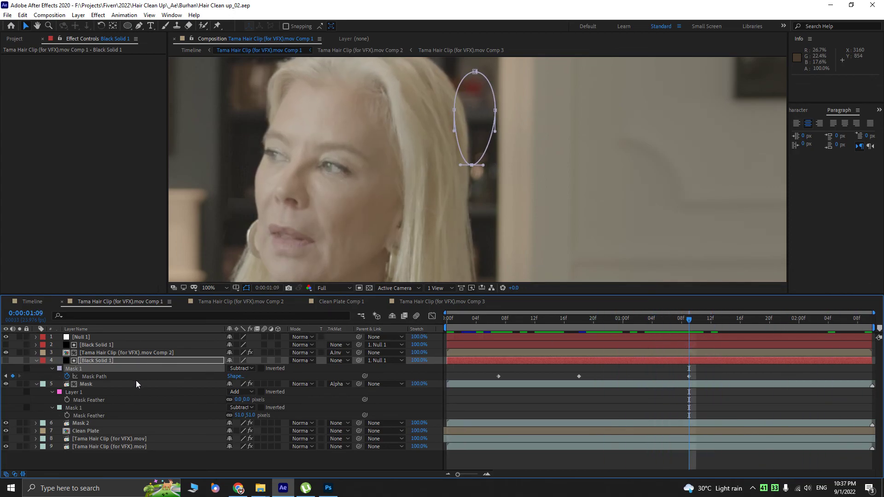
# - Try setting the Mask layer's track matte to None and undo that change
pyautogui.click(338, 384)
pyautogui.click(338, 394)
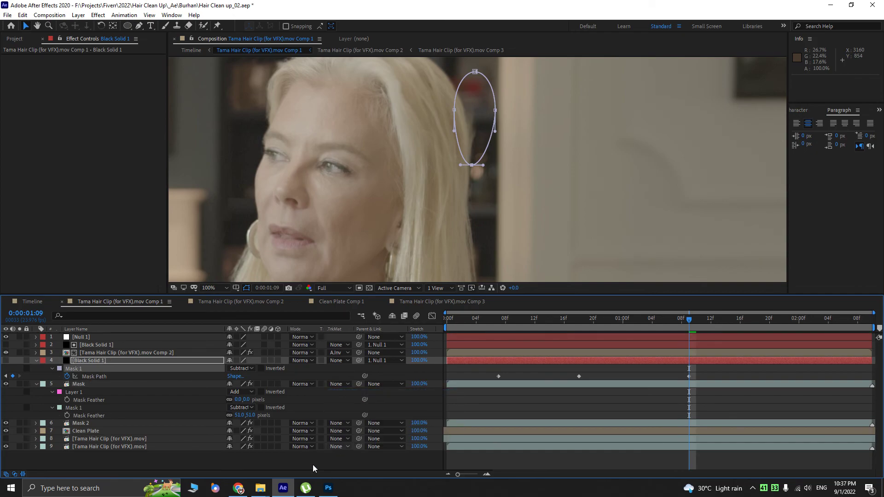
pyautogui.hotkey('ctrl', 'z')
# - Reshape the ellipse along the hair edge near the end of the timeline to keyframe its path, and save the project
pyautogui.moveTo(678, 322); pyautogui.dragTo(364, 316)
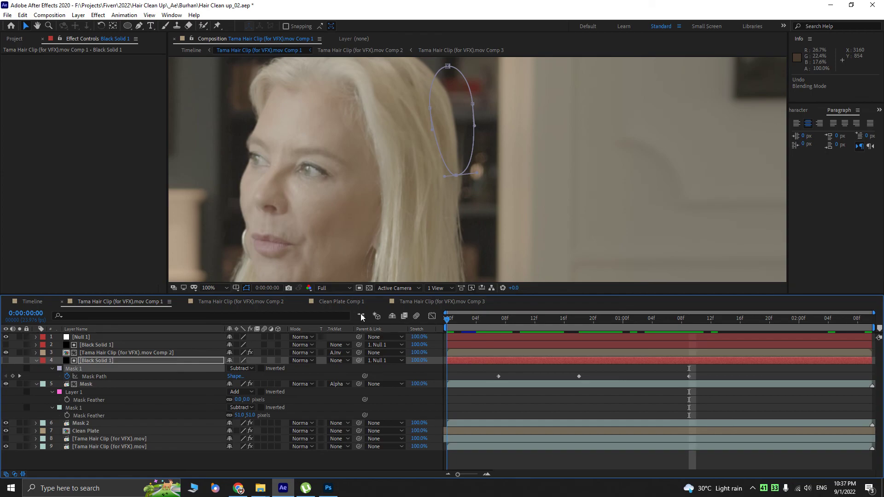
pyautogui.press('space')
pyautogui.moveTo(483, 162); pyautogui.dragTo(470, 168)
pyautogui.moveTo(464, 112); pyautogui.dragTo(461, 114)
pyautogui.moveTo(474, 320); pyautogui.dragTo(426, 313)
pyautogui.hotkey('ctrl', 's')
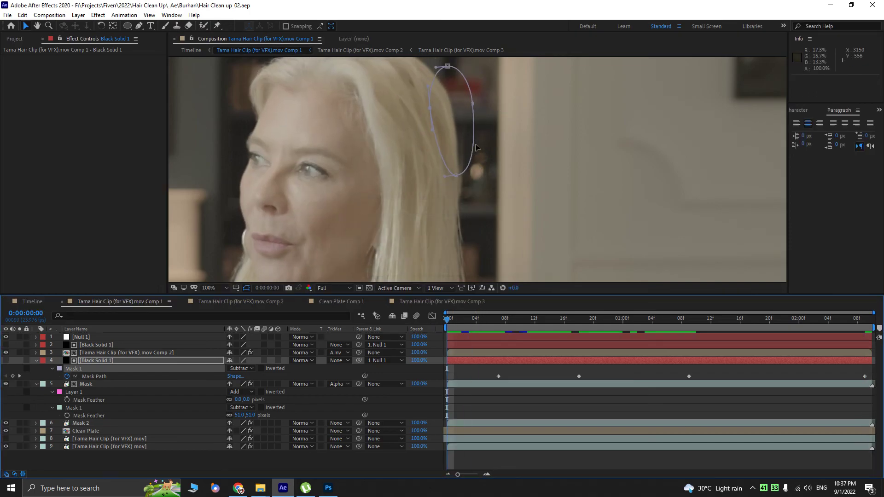
# - Widen the ellipse outward from the hair at 0:00:00:00 and set its Mask Feather to 17 pixels
pyautogui.moveTo(472, 104); pyautogui.dragTo(493, 116)
pyautogui.moveTo(454, 174)
pyautogui.mouseDown()
pyautogui.moveTo(454, 191)
pyautogui.moveTo(462, 179)
pyautogui.mouseUp()
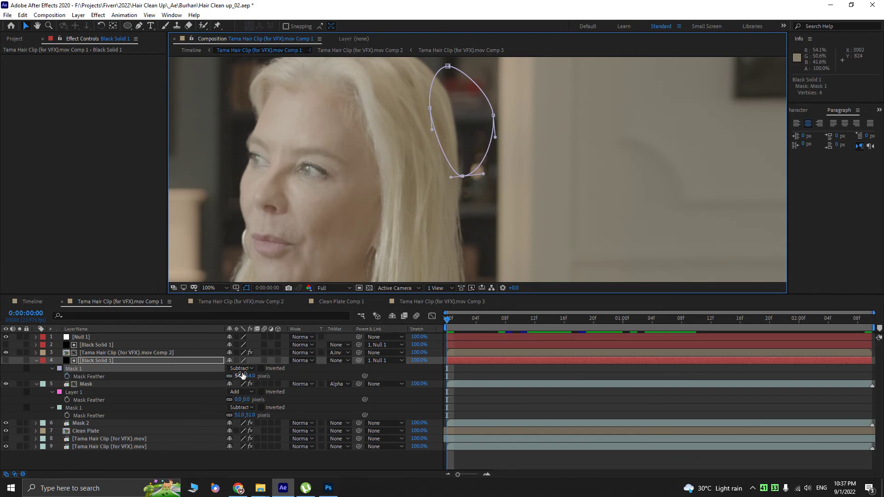
pyautogui.click(225, 376)
pyautogui.press('f')
pyautogui.moveTo(224, 376); pyautogui.dragTo(228, 376)
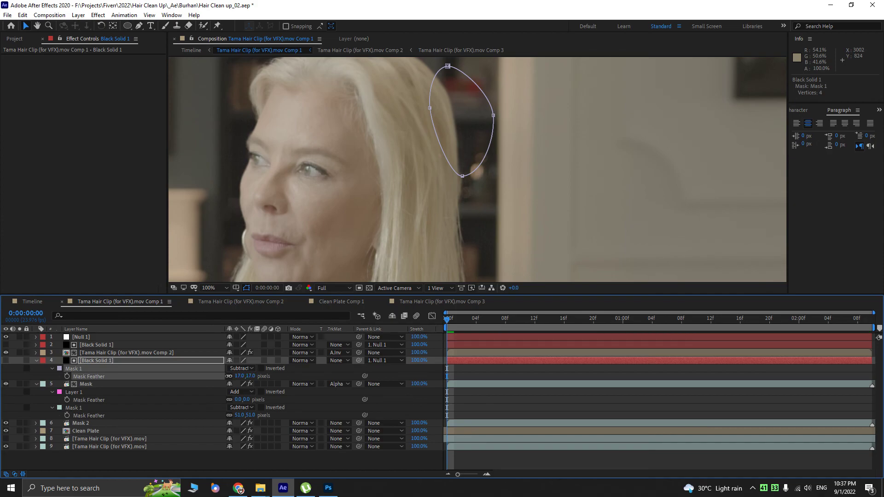
pyautogui.hotkey('ctrl', 'shift', 'h')
pyautogui.click(248, 465)
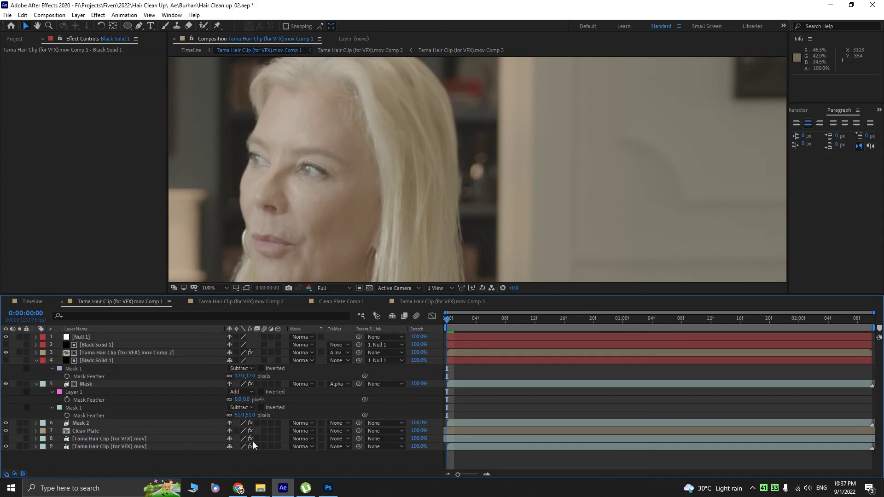
# - Collapse the Mask and lower Black Solid 1 layers, inspect the Comp 2 layer on its own, and save the project
pyautogui.click(84, 384)
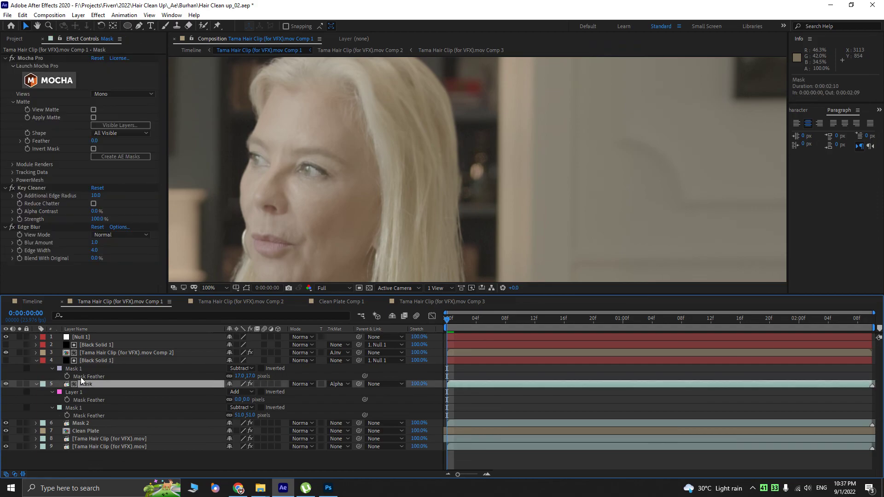
pyautogui.click(36, 384)
pyautogui.click(36, 360)
pyautogui.click(52, 353)
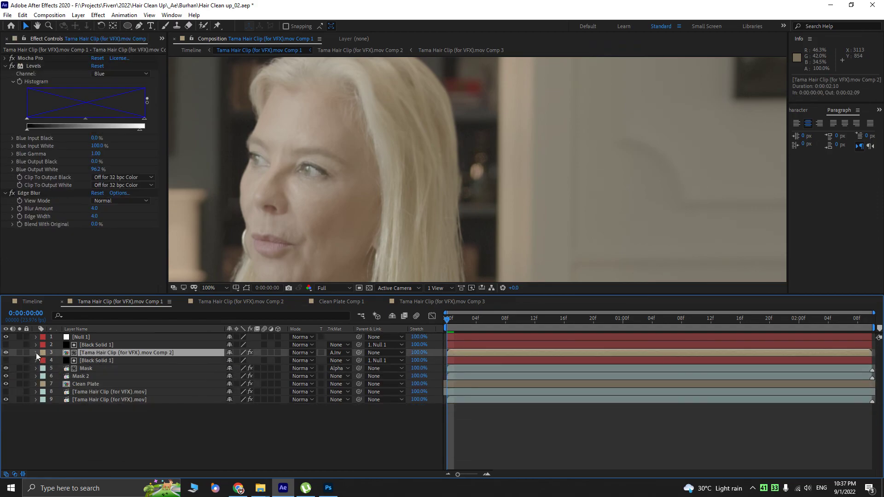
pyautogui.click(21, 353)
pyautogui.click(21, 354)
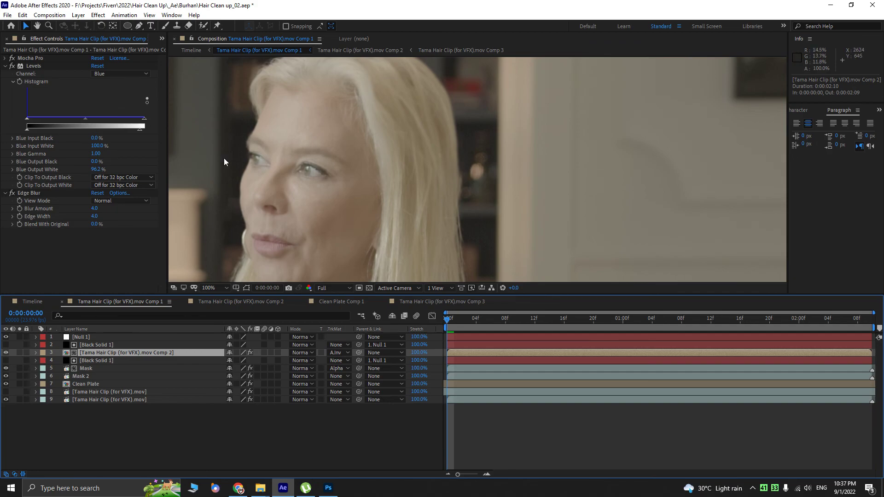
pyautogui.hotkey('ctrl', 's')
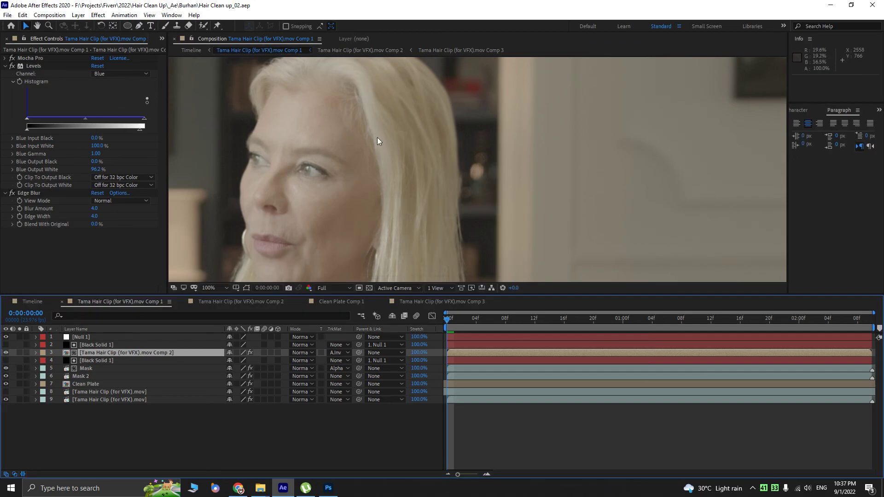
# - Close the Info panel and the remaining side panels to enlarge the composition viewer
pyautogui.rightClick(804, 40)
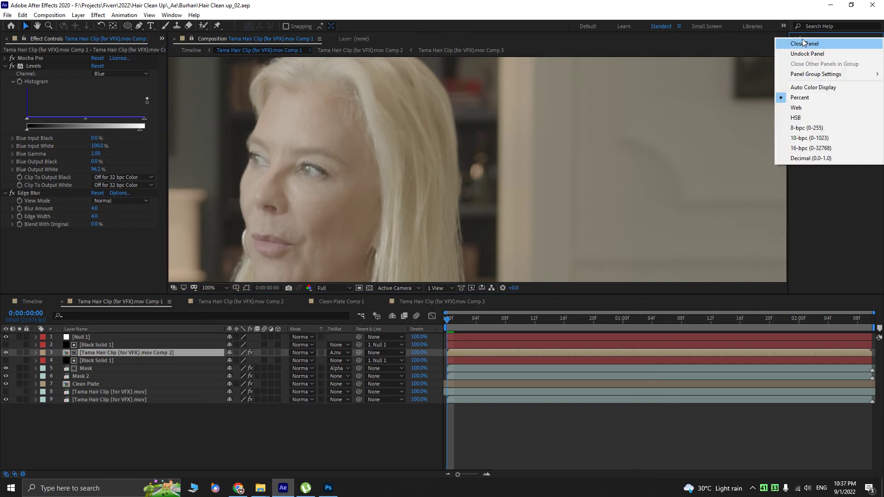
pyautogui.click(802, 44)
pyautogui.rightClick(801, 40)
pyautogui.click(800, 44)
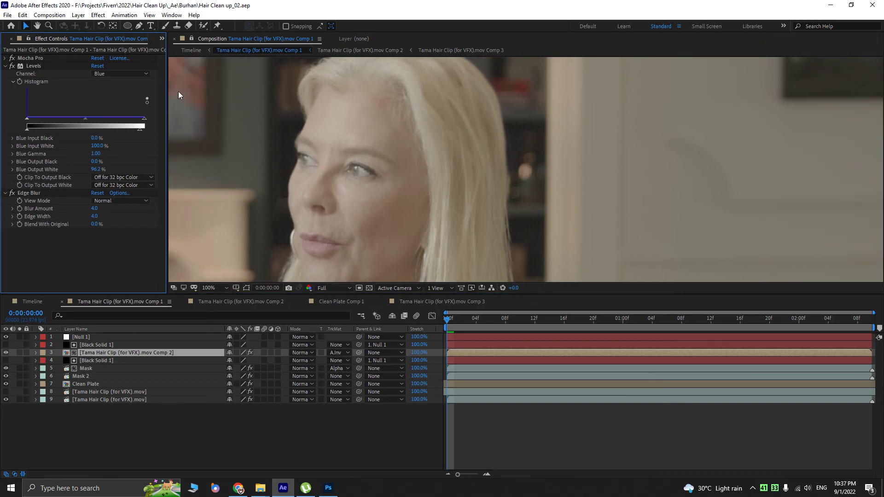
# - Open the Comp 2 precomp and place its viewer side by side with the Comp 1 viewer
pyautogui.doubleClick(84, 354)
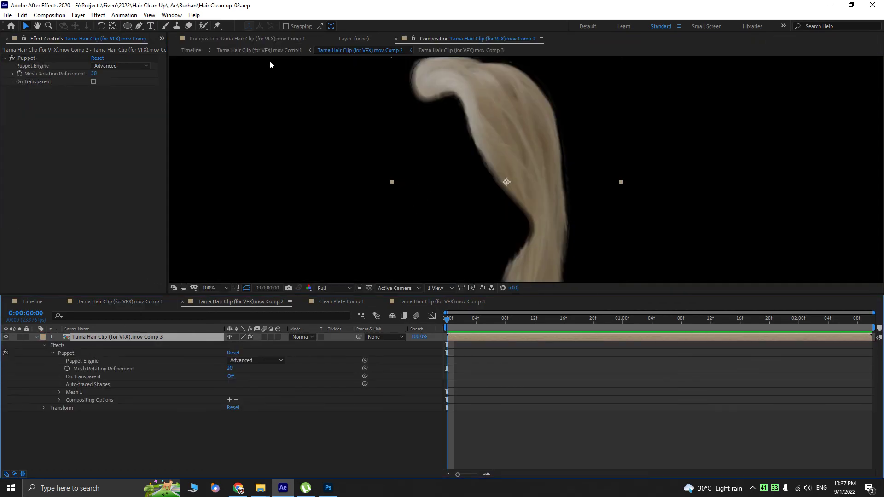
pyautogui.click(264, 39)
pyautogui.click(333, 38)
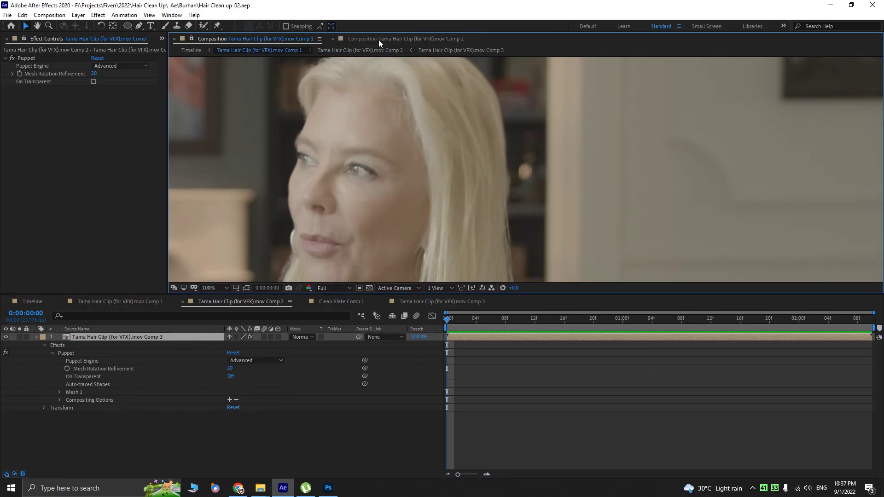
pyautogui.click(378, 39)
pyautogui.moveTo(859, 162); pyautogui.dragTo(858, 163)
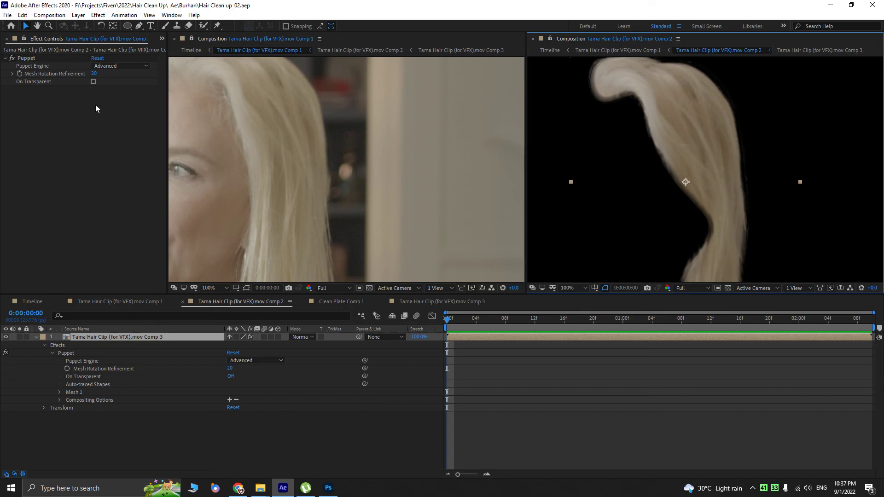
# - Keyframe the Position of Puppet Pin 4 on the hair's outer edge at 0:00:00:20, keeping its current position
pyautogui.click(36, 59)
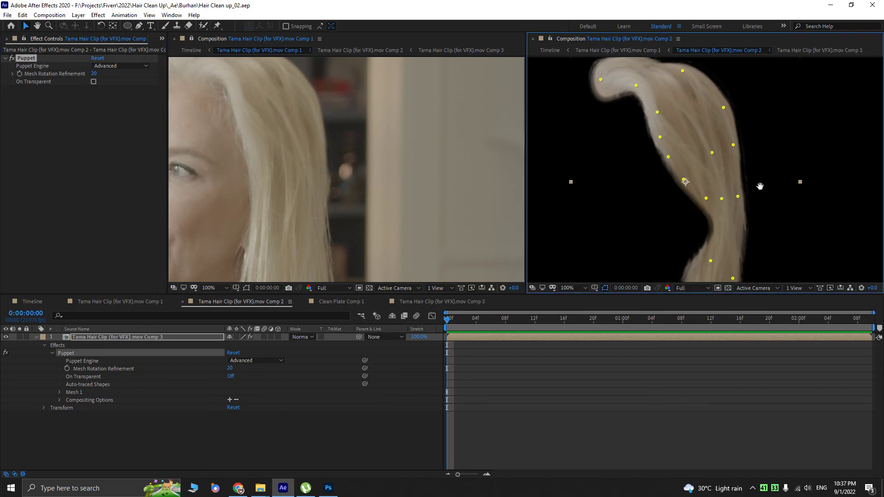
pyautogui.moveTo(758, 186); pyautogui.dragTo(726, 166)
pyautogui.moveTo(571, 319); pyautogui.dragTo(593, 319)
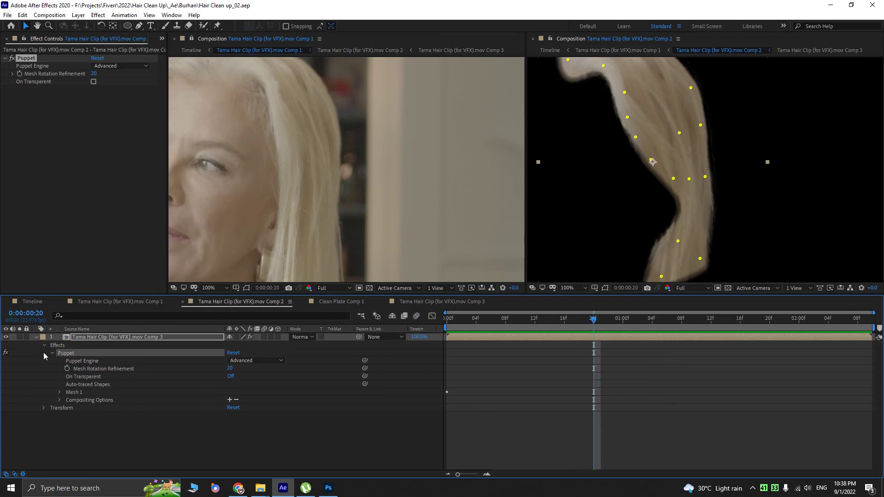
pyautogui.moveTo(709, 177); pyautogui.dragTo(710, 179)
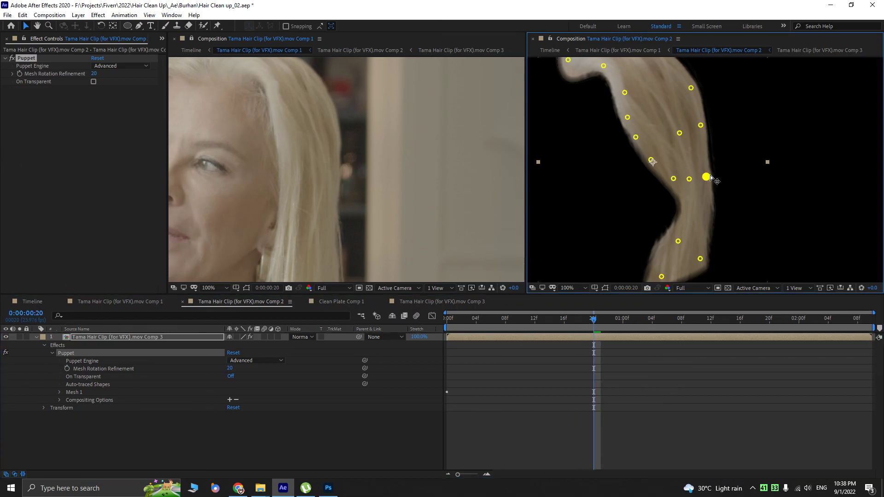
pyautogui.hotkey('ctrl', 'z')
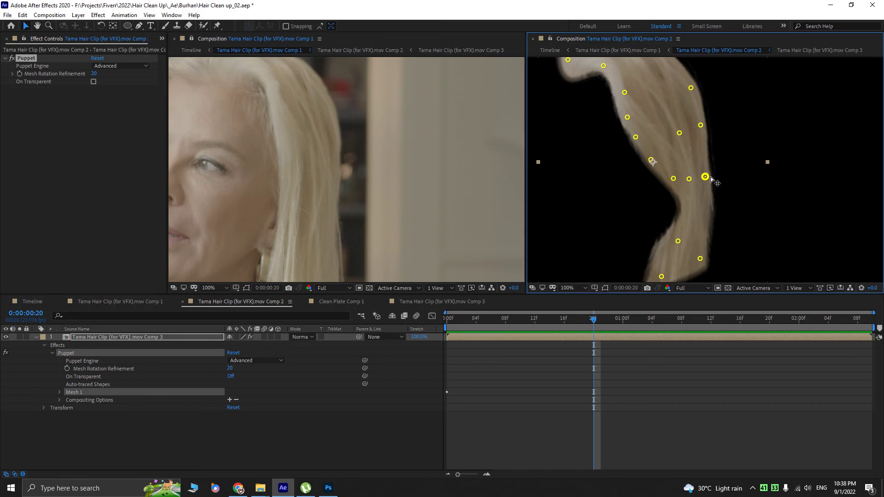
pyautogui.click(59, 392)
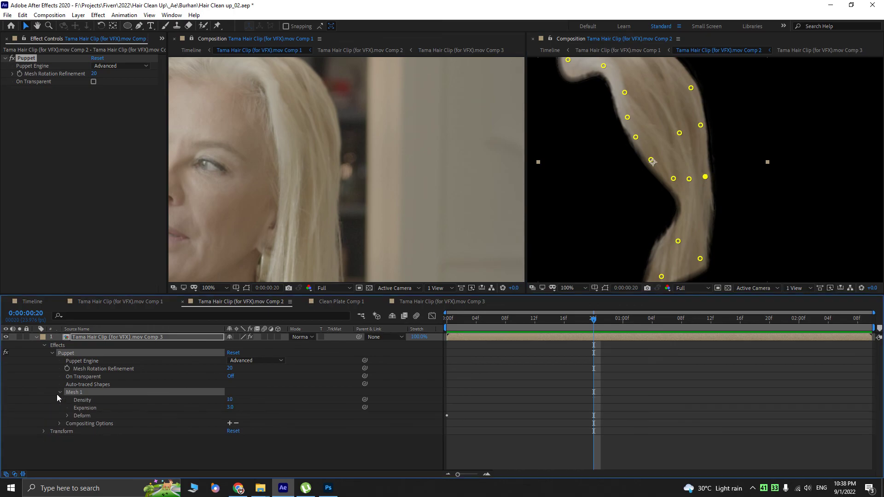
pyautogui.press('s')
pyautogui.press('s')
pyautogui.click(76, 376)
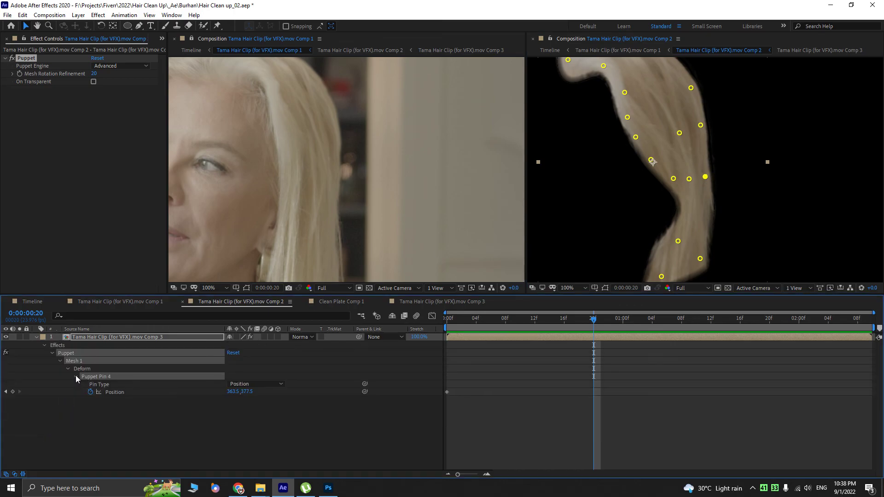
pyautogui.click(12, 392)
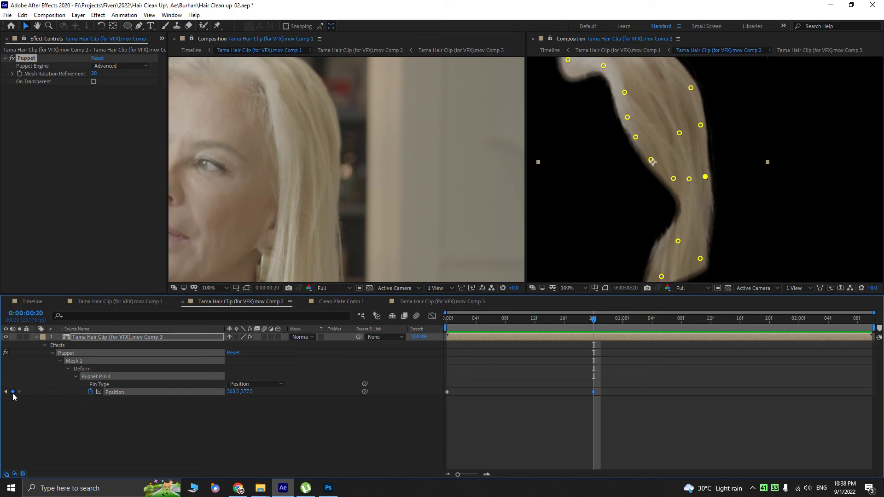
# - Shift Puppet Pin 4 slightly outward at 0:00:00:08 to Position 366.5, 377.5
pyautogui.click(509, 323)
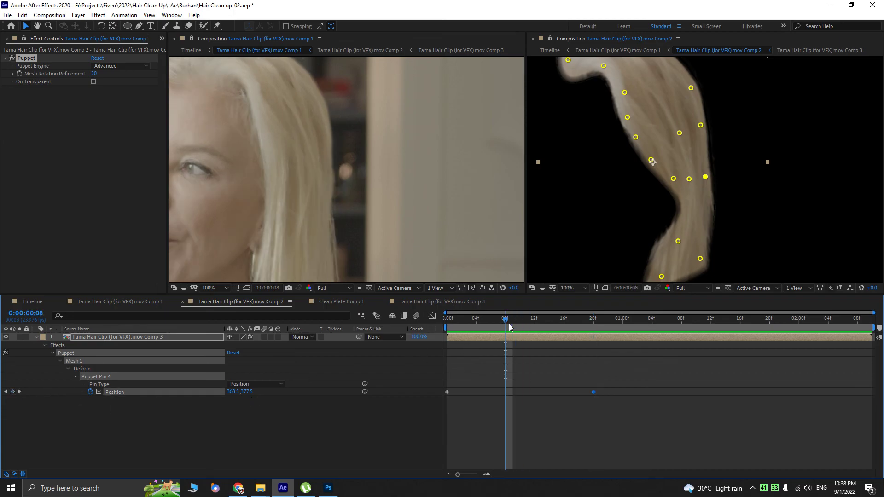
pyautogui.scroll(1, 717, 202)
pyautogui.moveTo(705, 186); pyautogui.dragTo(709, 186)
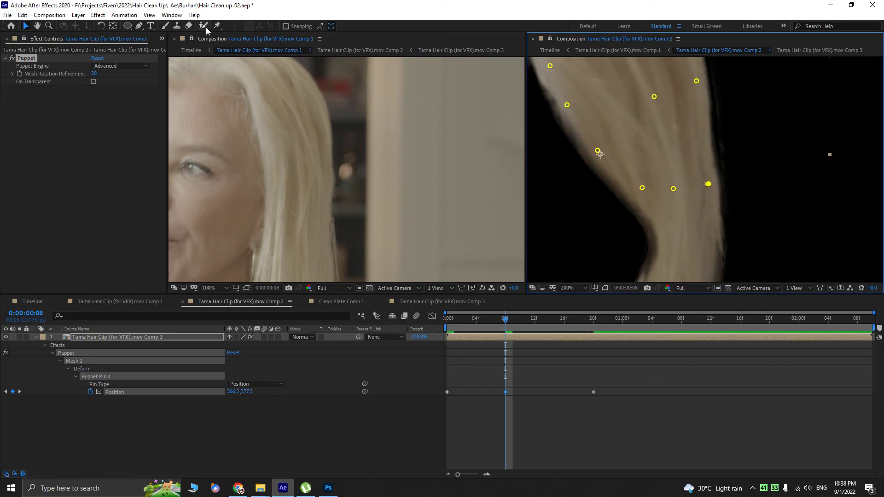
# - Add a puppet pin on the outer hair edge above Puppet Pin 4, move it slightly outward, and fine-tune Pin 4 at 0:00:00:08
pyautogui.click(218, 25)
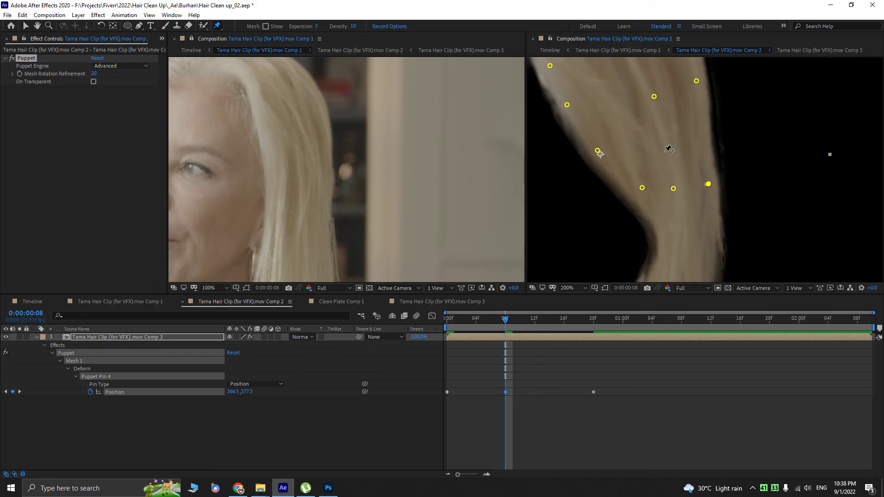
pyautogui.click(701, 130)
pyautogui.moveTo(701, 131); pyautogui.dragTo(706, 132)
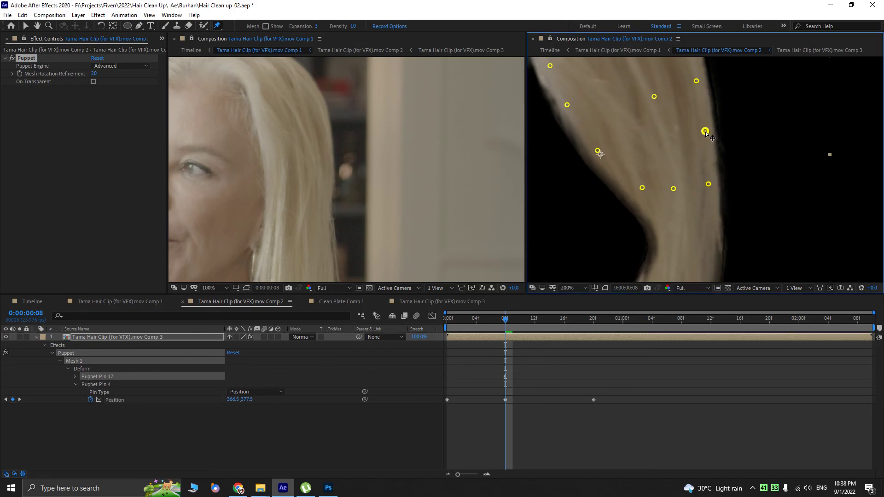
pyautogui.moveTo(708, 184); pyautogui.dragTo(707, 184)
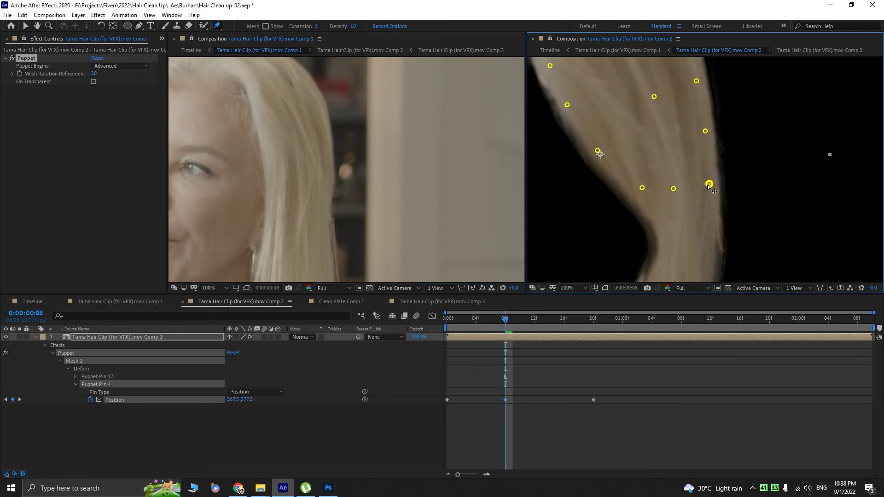
# - Move Puppet Pin 4 outward to about 369, 376.5 at 0:00:00:00 and shift the new pin above it slightly inward
pyautogui.moveTo(508, 322); pyautogui.dragTo(447, 320)
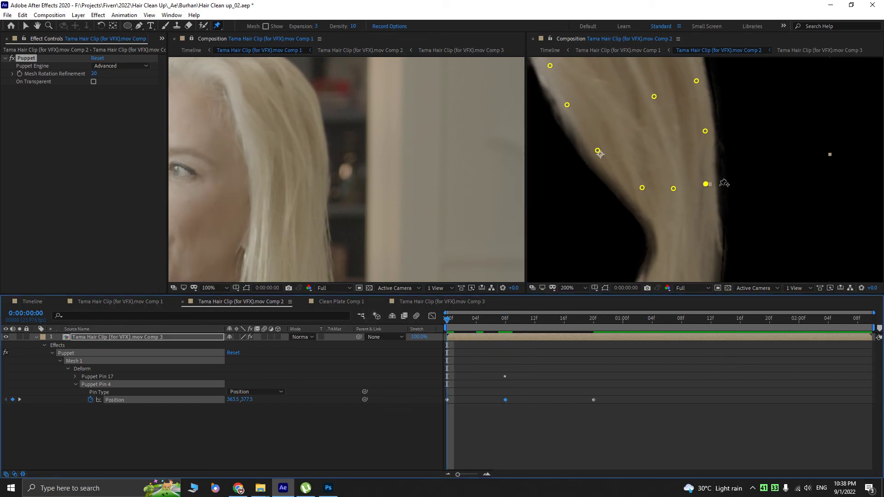
pyautogui.moveTo(705, 184); pyautogui.dragTo(708, 185)
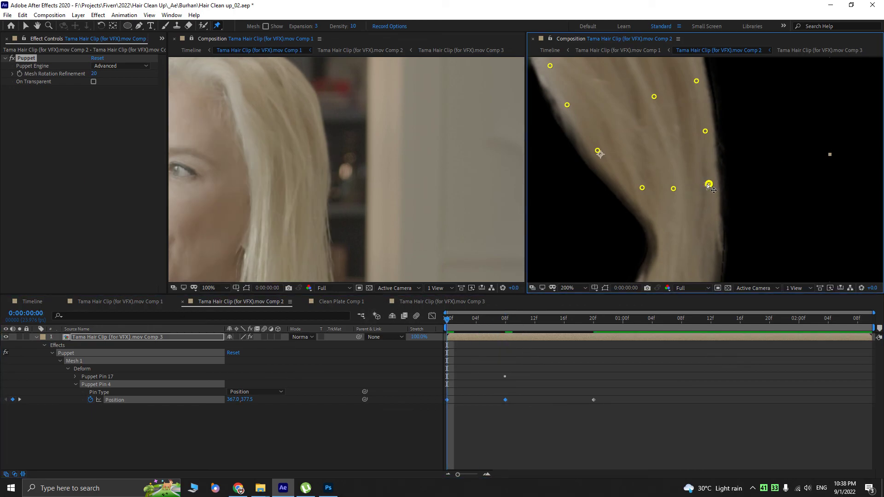
pyautogui.click(707, 132)
pyautogui.moveTo(707, 133); pyautogui.dragTo(703, 132)
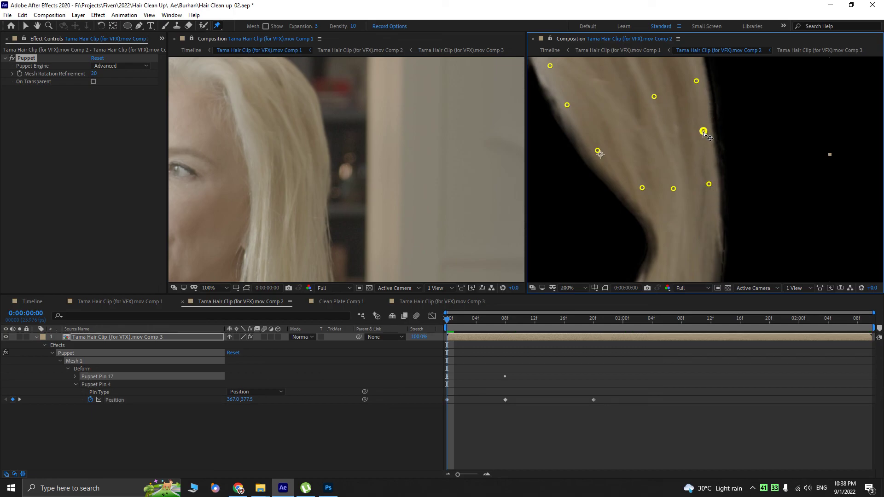
pyautogui.moveTo(709, 185); pyautogui.dragTo(710, 184)
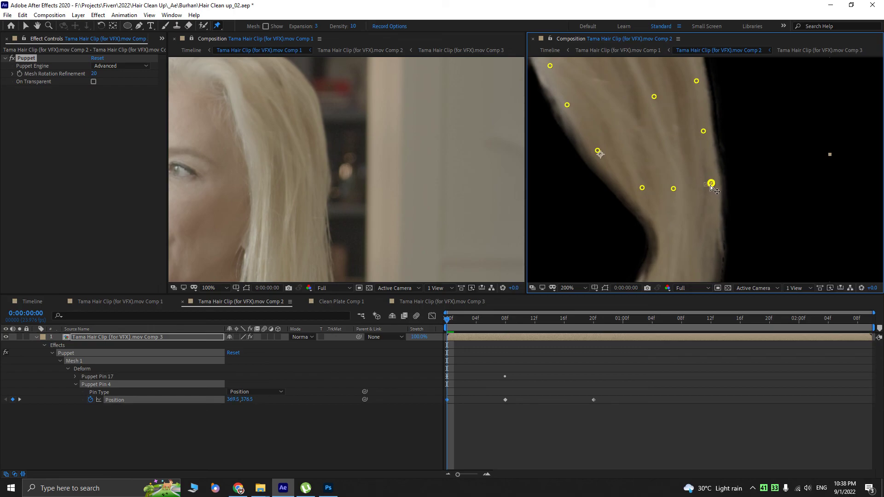
pyautogui.moveTo(714, 218); pyautogui.dragTo(686, 152)
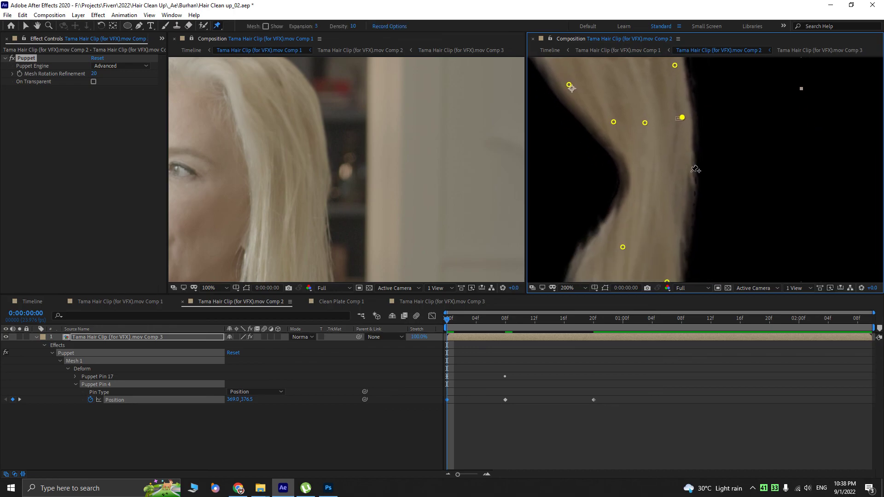
# - Add a puppet pin on the outer hair edge below Puppet Pin 17 at 0:00:00:00, try shifting it outward, and undo the shift
pyautogui.click(690, 177)
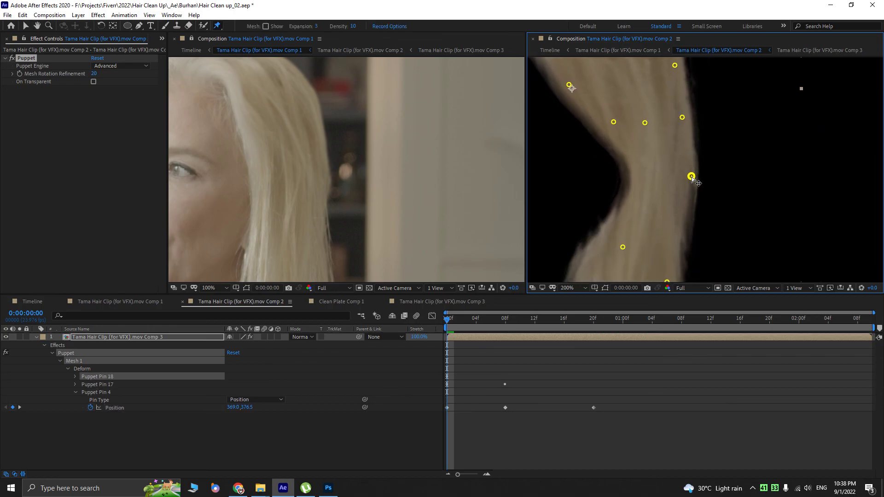
pyautogui.moveTo(691, 179); pyautogui.dragTo(699, 179)
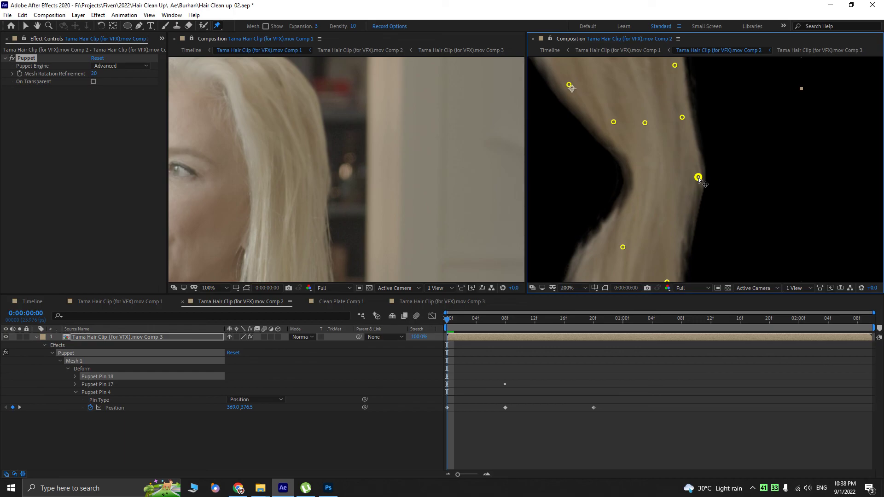
pyautogui.hotkey('ctrl', 'z')
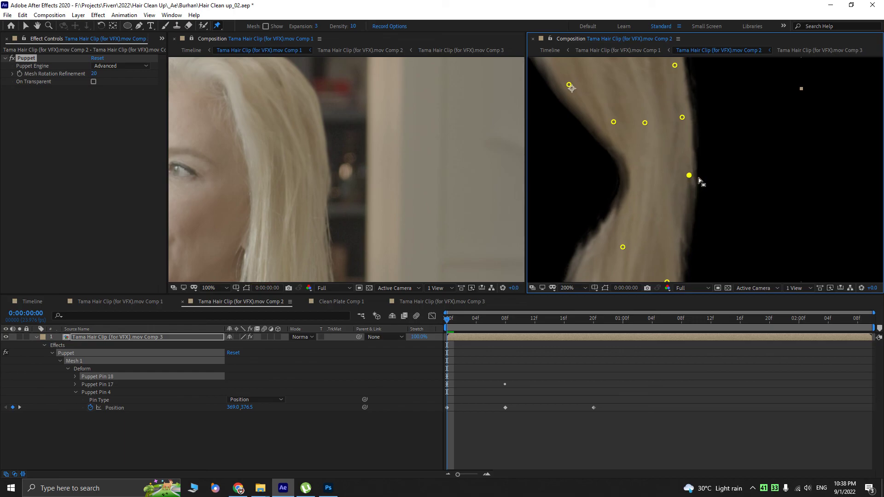
pyautogui.press('v')
# - Scrub through to 0:00:01:21 to check the hair deformation, close the second composition viewer, and return to Comp 1's timeline
pyautogui.moveTo(457, 324); pyautogui.dragTo(777, 327)
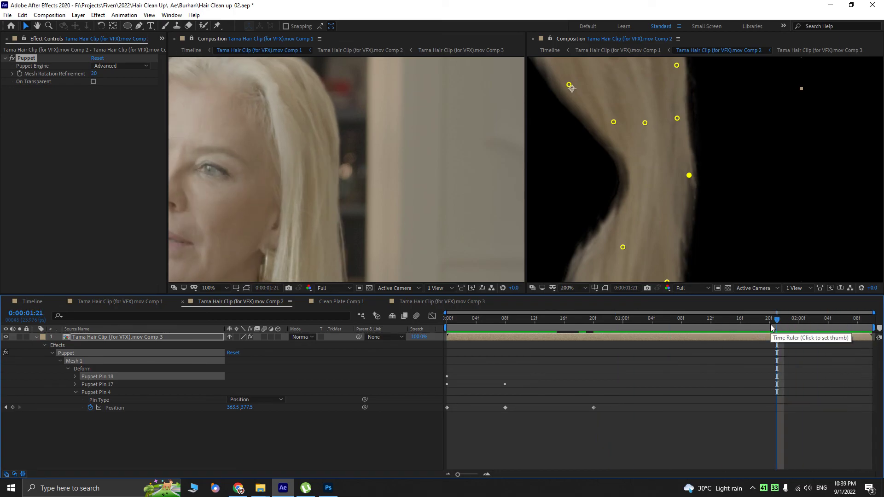
pyautogui.click(532, 38)
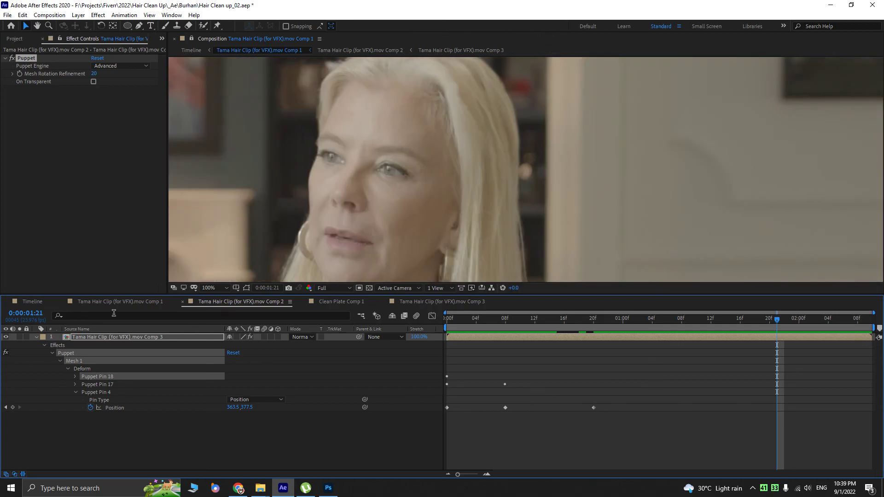
pyautogui.click(104, 304)
# - Preview Comp 1 from the first frame at 100% magnification
pyautogui.press(',')
pyautogui.click(674, 323)
pyautogui.press('Home')
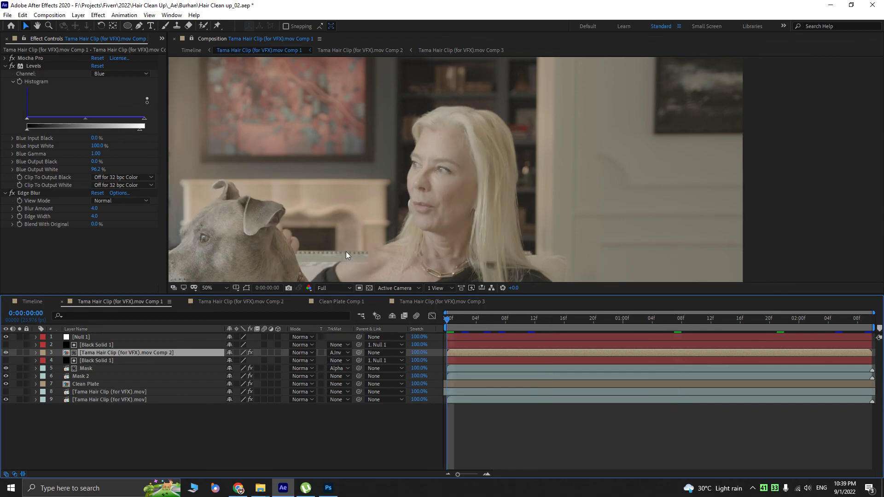
pyautogui.press('.')
pyautogui.press('space')
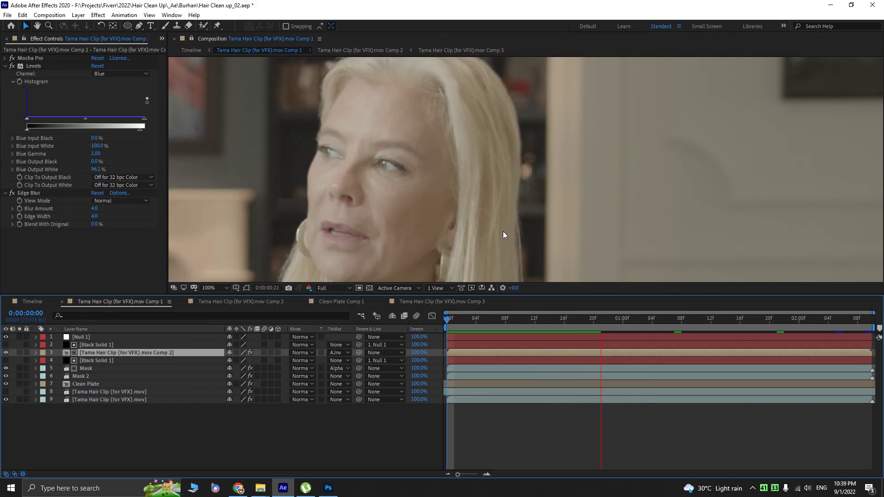
# - Switch to File Explorer, refresh the Videos\Desktop folder, check the recorded video file, and return to After Effects
pyautogui.moveTo(260, 488)
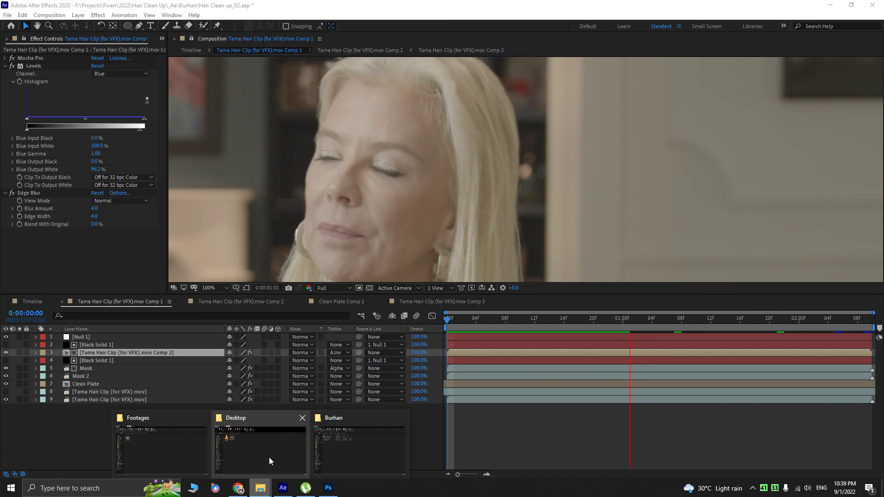
pyautogui.click(269, 458)
pyautogui.rightClick(234, 275)
pyautogui.click(253, 314)
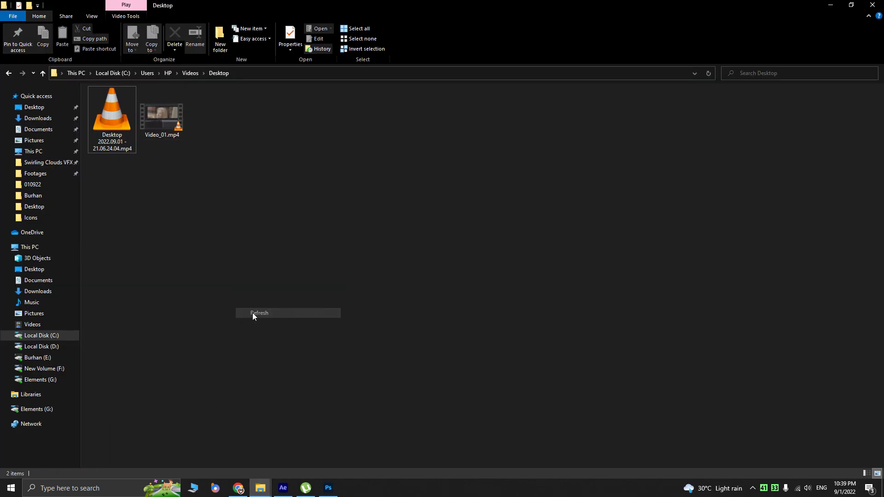
pyautogui.click(123, 125)
pyautogui.moveTo(819, 2); pyautogui.dragTo(822, 2)
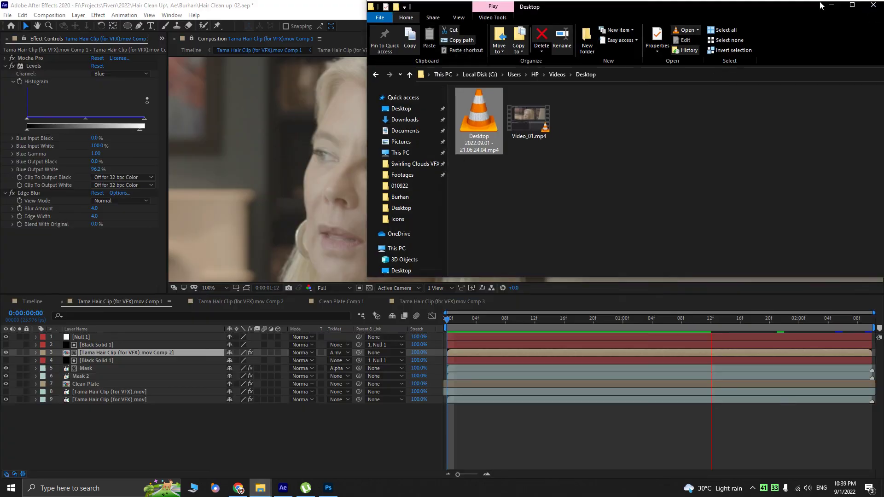
pyautogui.click(853, 6)
pyautogui.click(831, 7)
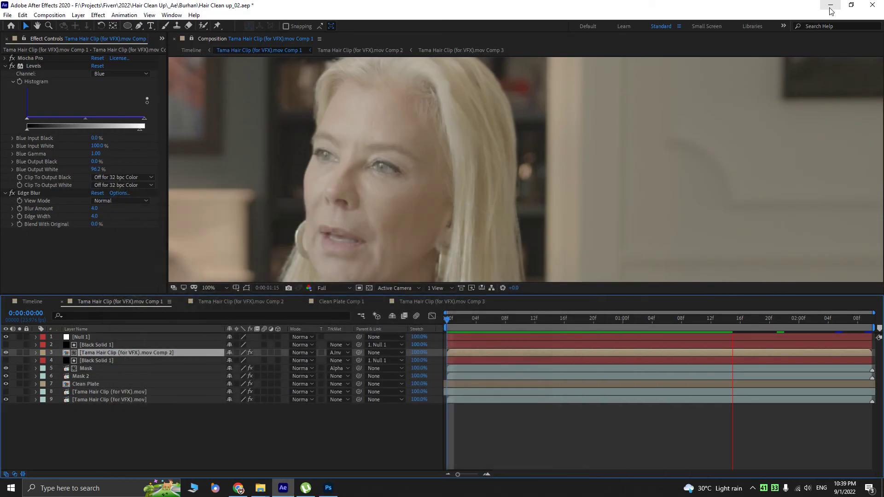
# - Examine the hair edge in the running preview close up at 200% and in the full frame
pyautogui.scroll(-2, 556, 164)
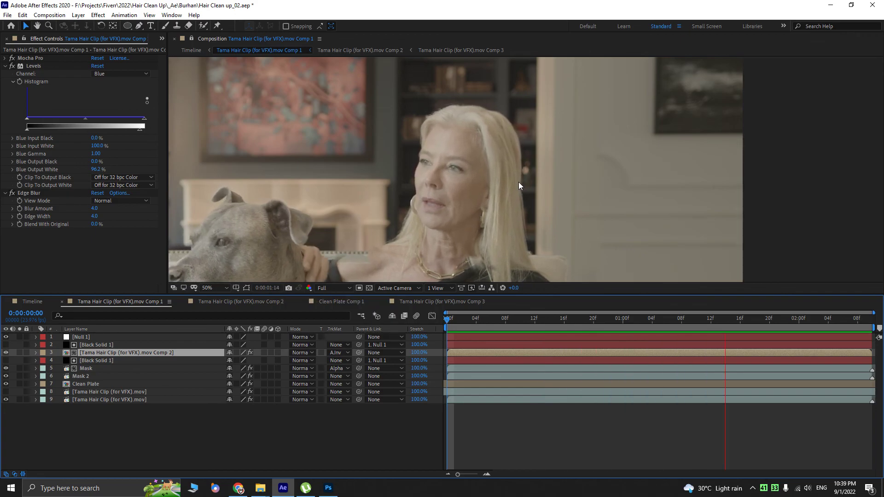
pyautogui.scroll(4, 511, 181)
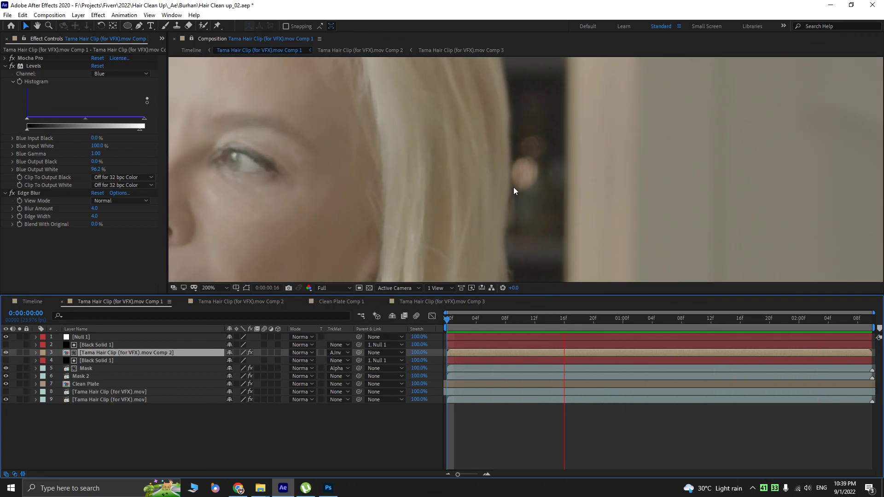
pyautogui.press('`')
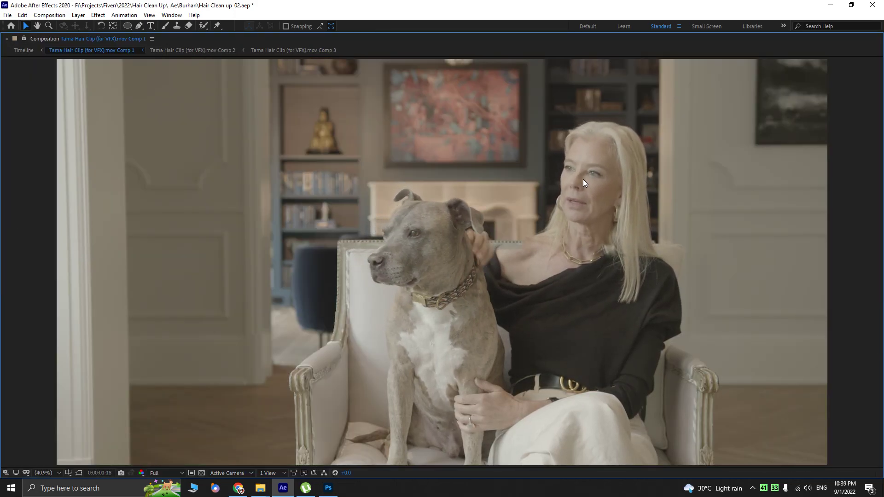
pyautogui.press('`')
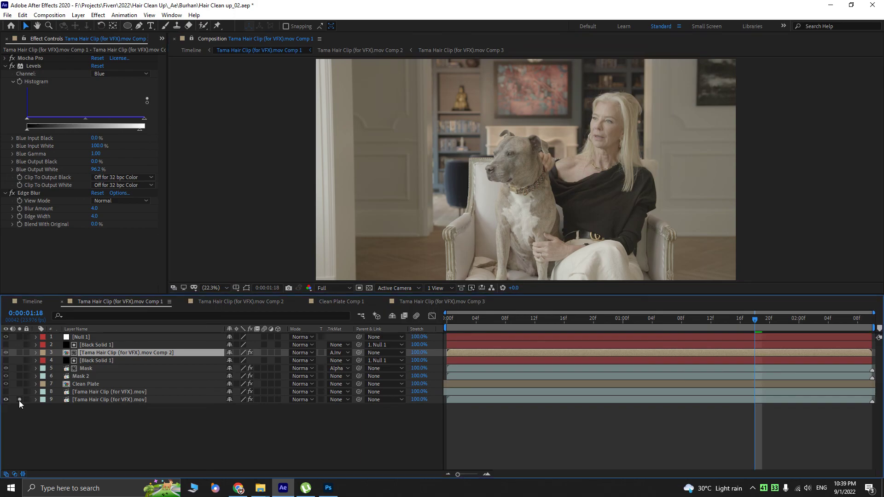
# - Compare the clean-up with the original footage at 0:00:01:18 by toggling solo on the lowest clip layer
pyautogui.click(19, 400)
pyautogui.click(19, 400)
pyautogui.click(19, 400)
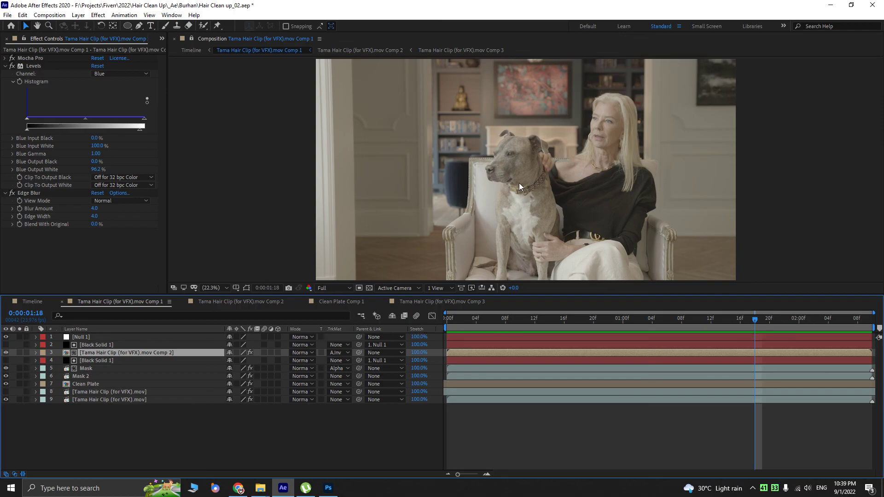
# - Play Comp 1 again and review the whole shot in an enlarged composition view
pyautogui.press('space')
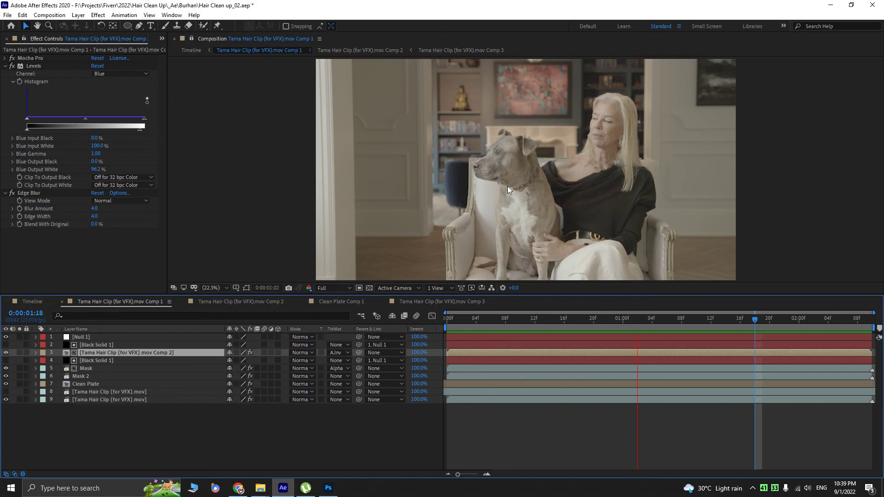
pyautogui.press('`')
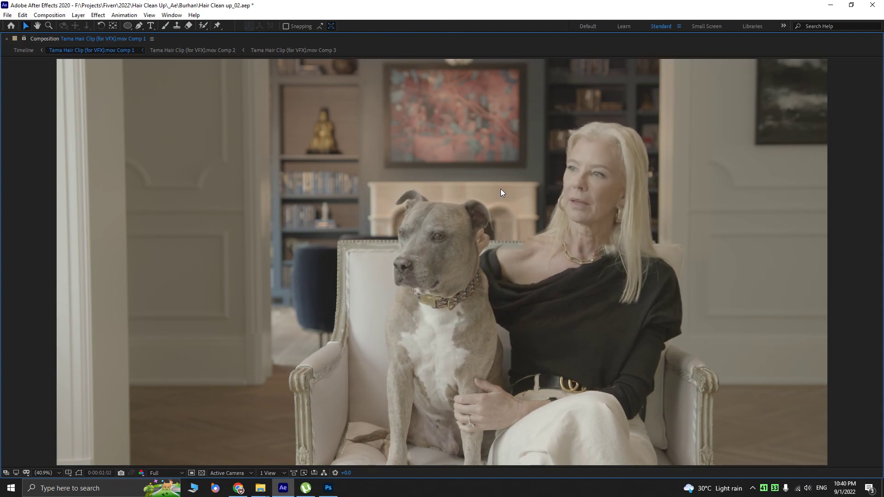
pyautogui.press('`')
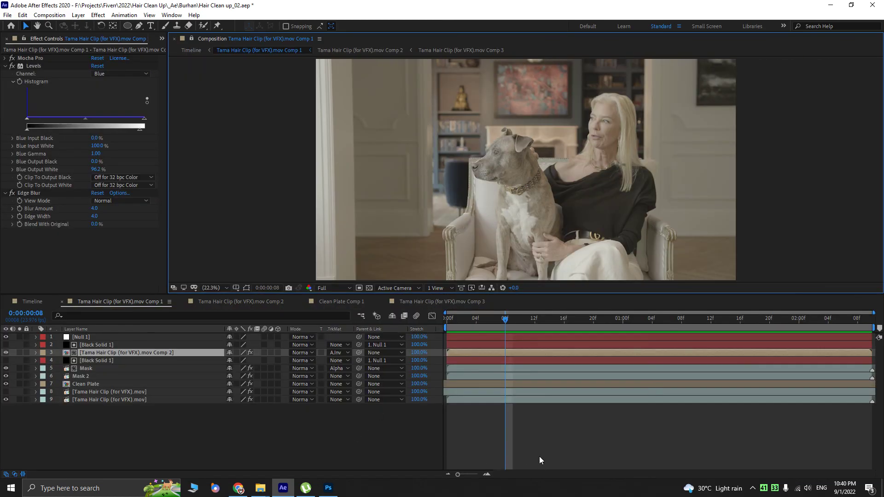